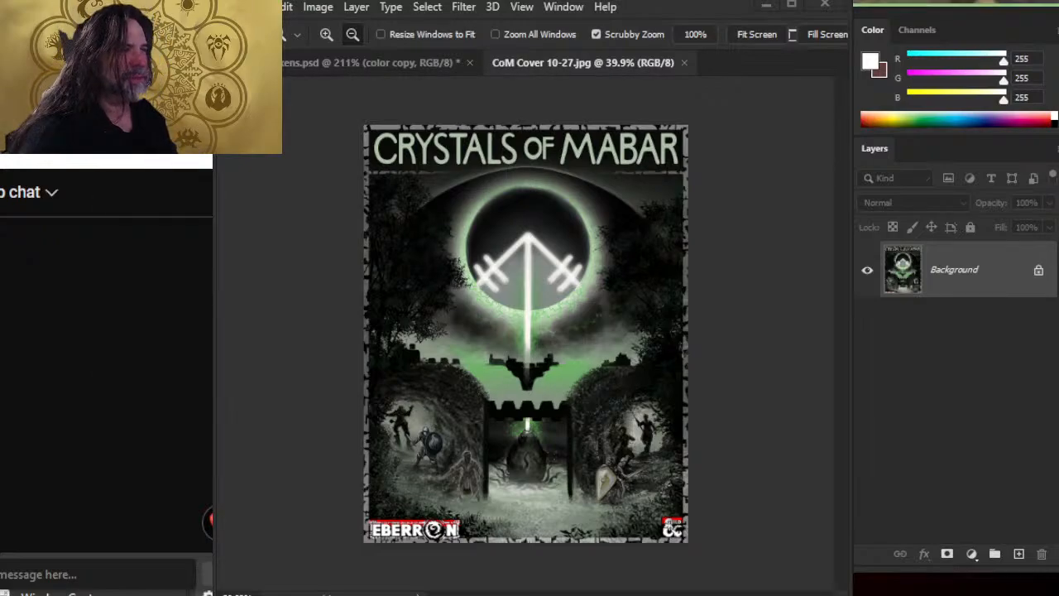
key(alt+Tab)
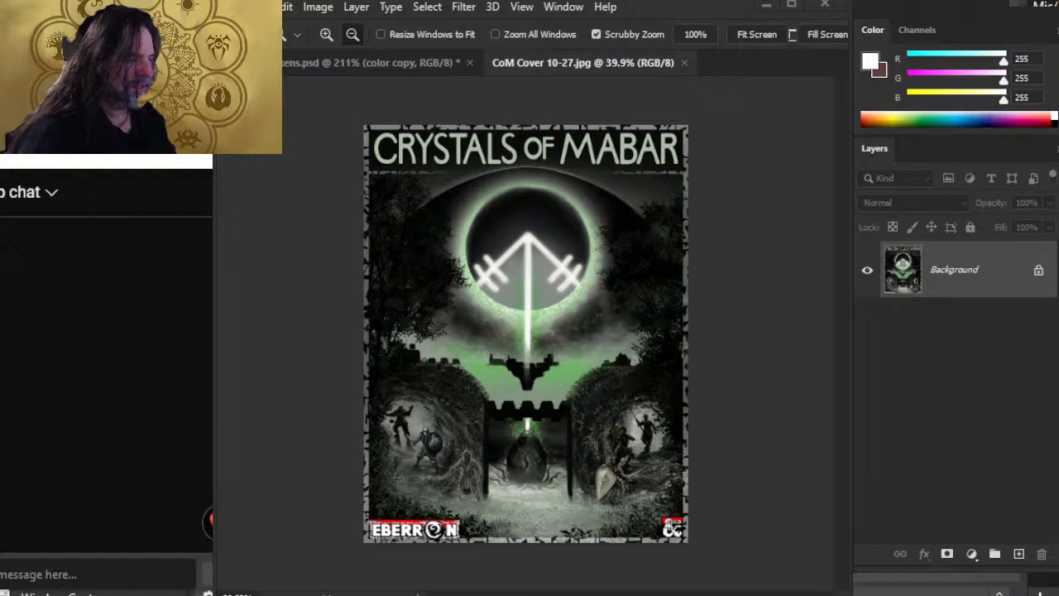
key(alt+Tab)
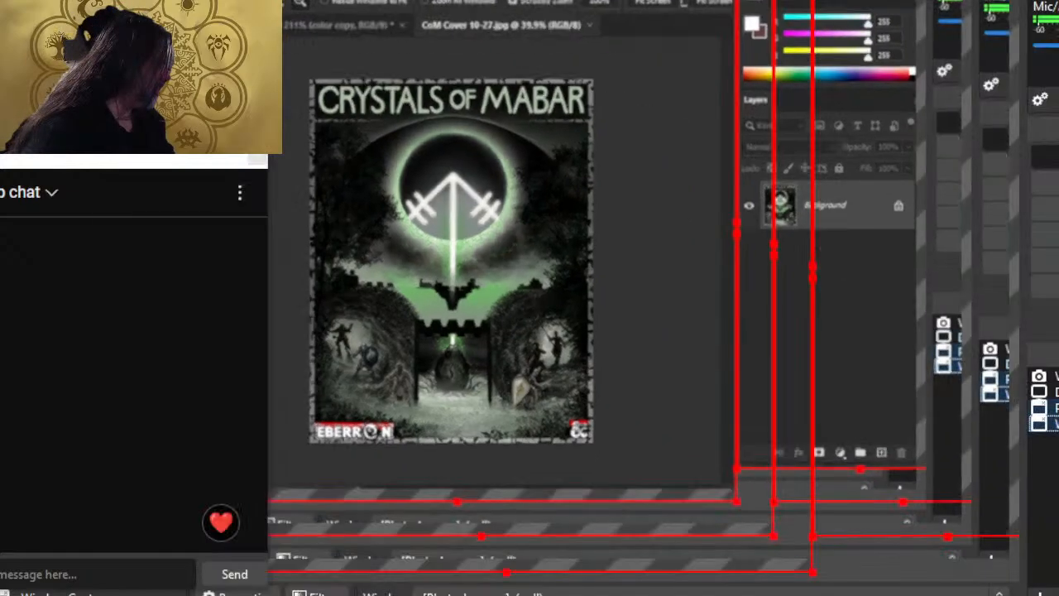
key(alt+Tab)
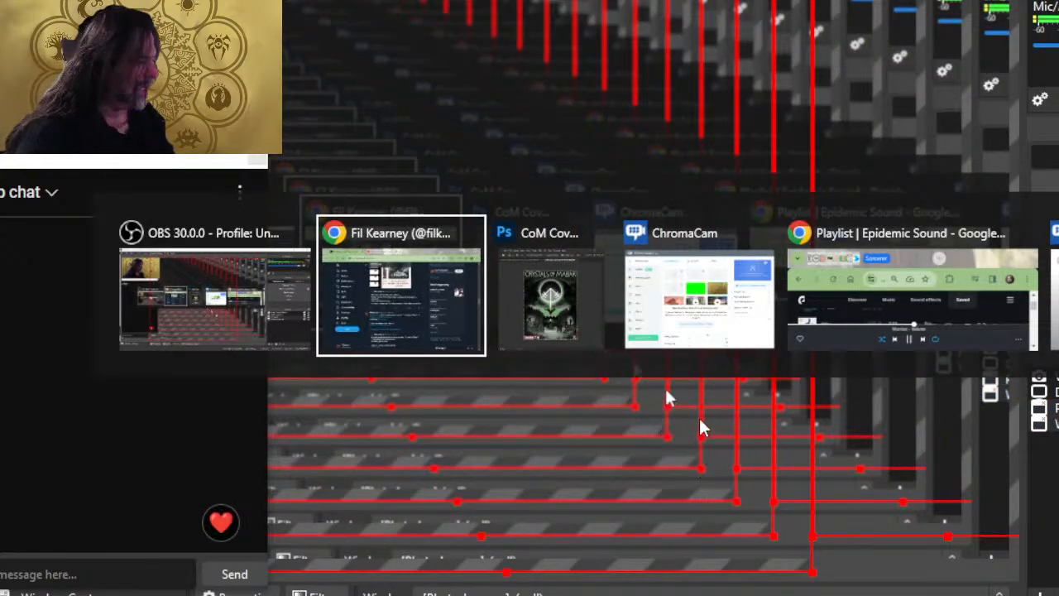
key(alt+Tab)
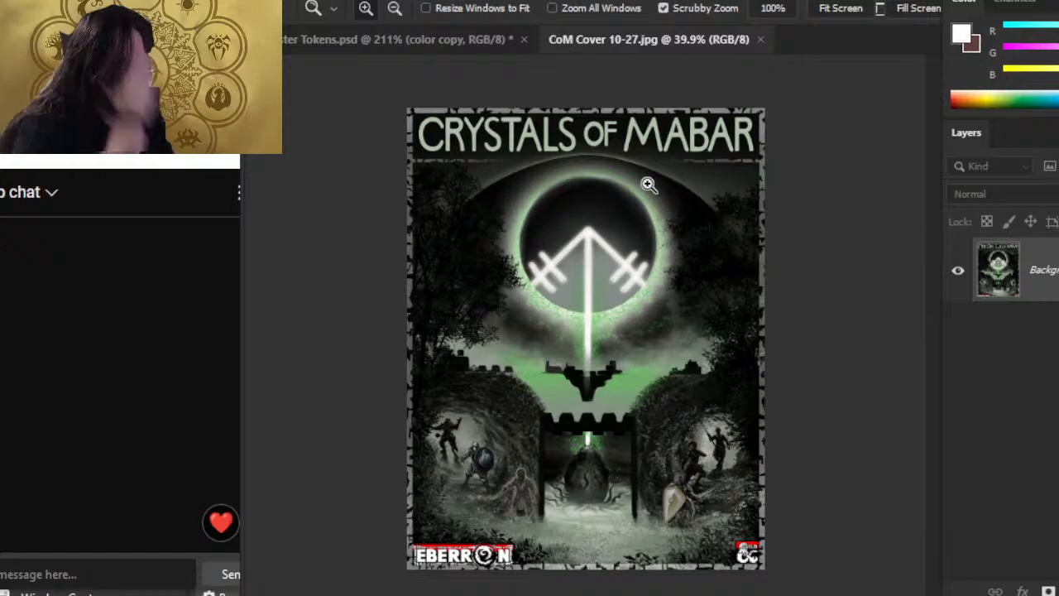
Step: Switch to Chrome, bring up the Eberron Art Stream ep 205 page on YouTube and like the video
key(alt+Tab)
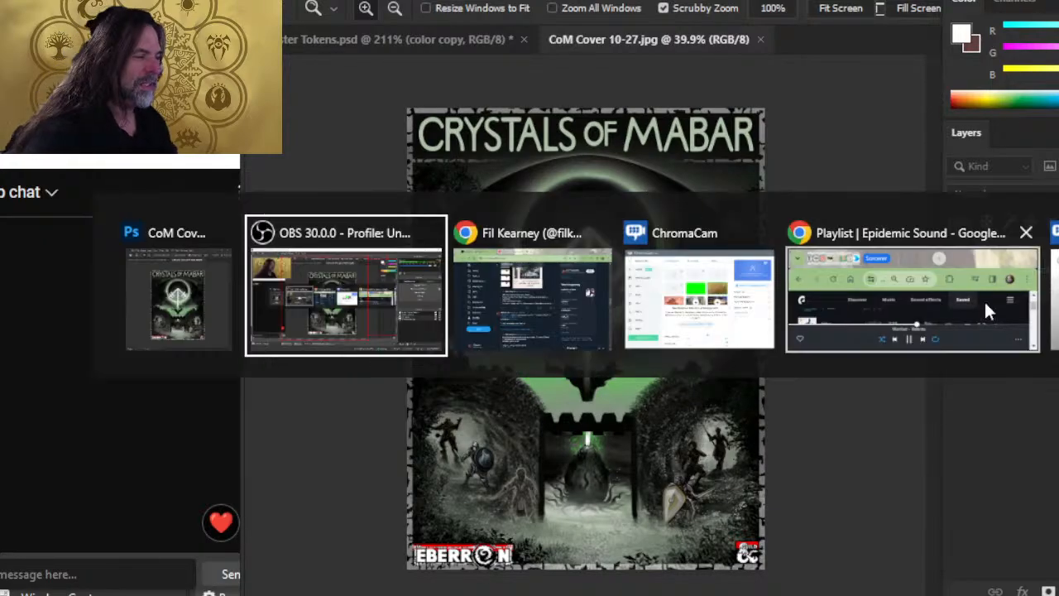
click(551, 311)
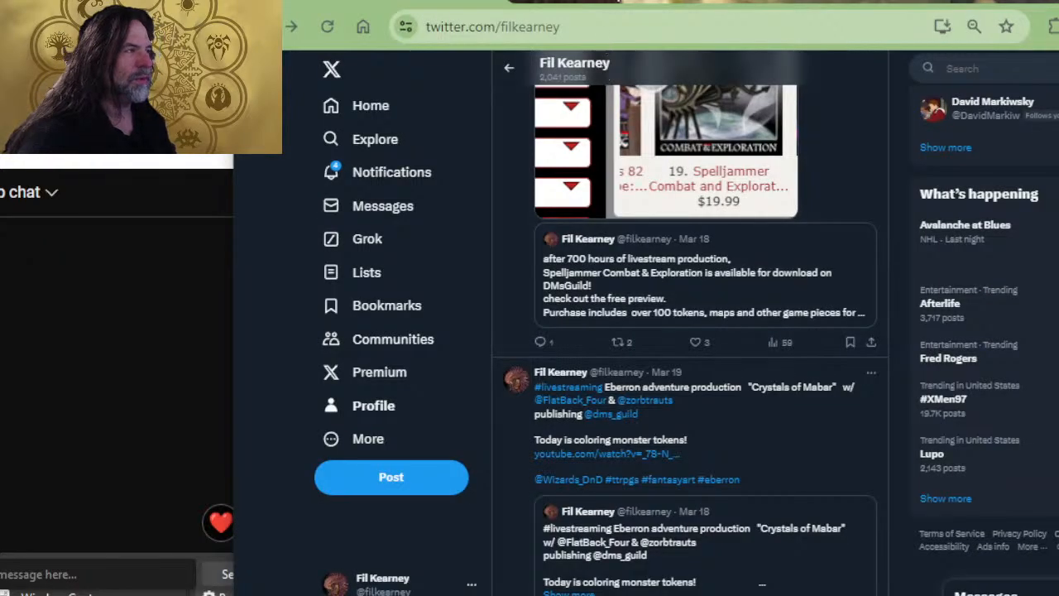
key(alt+Tab)
scroll(613, 444, down, 1)
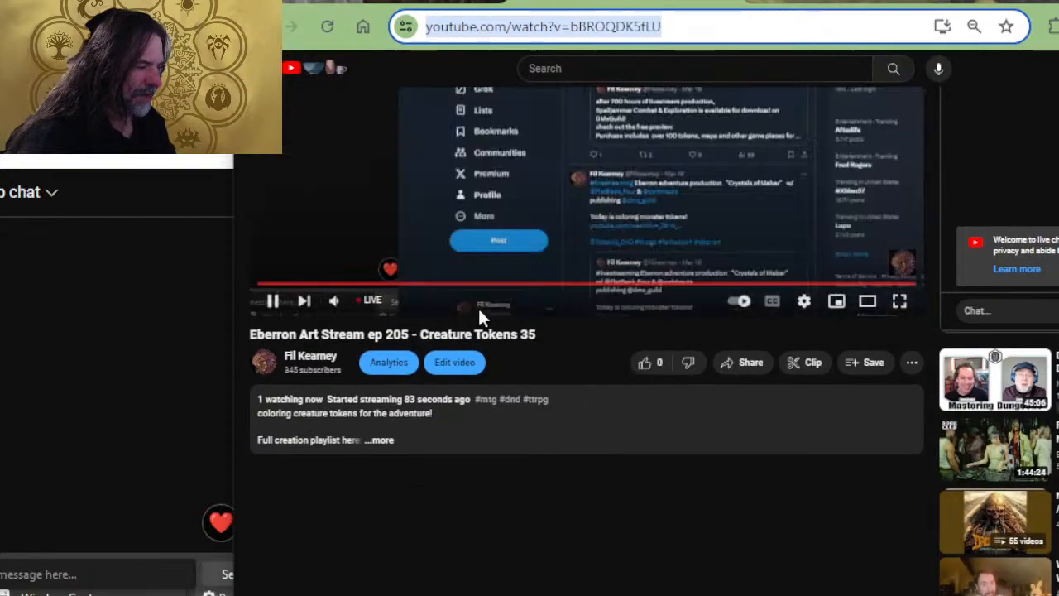
click(645, 362)
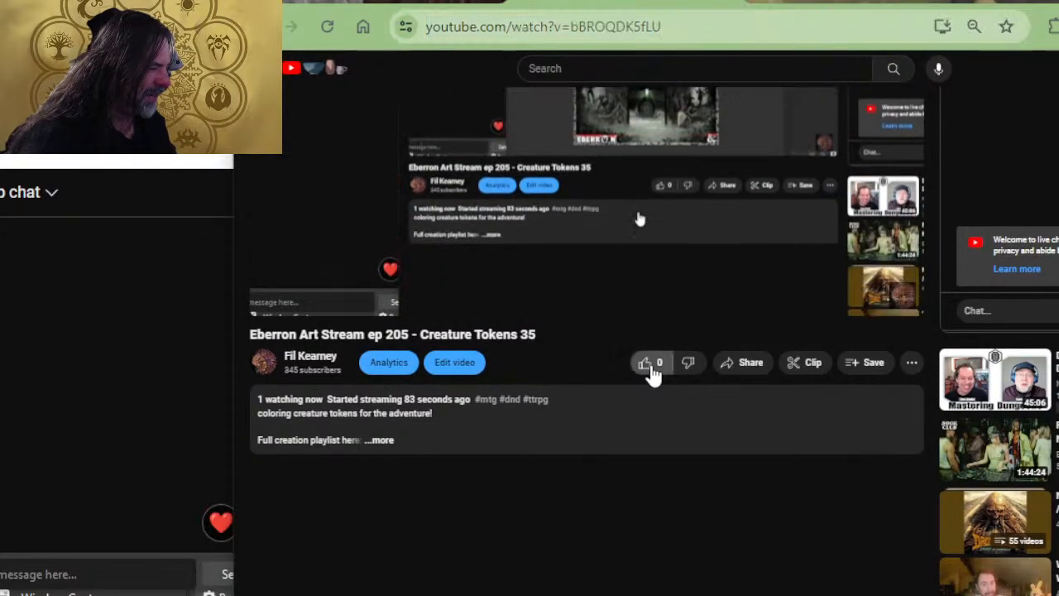
Step: Expand the live stream's description and look through its links
click(380, 440)
scroll(649, 381, down, 1)
scroll(652, 383, down, 1)
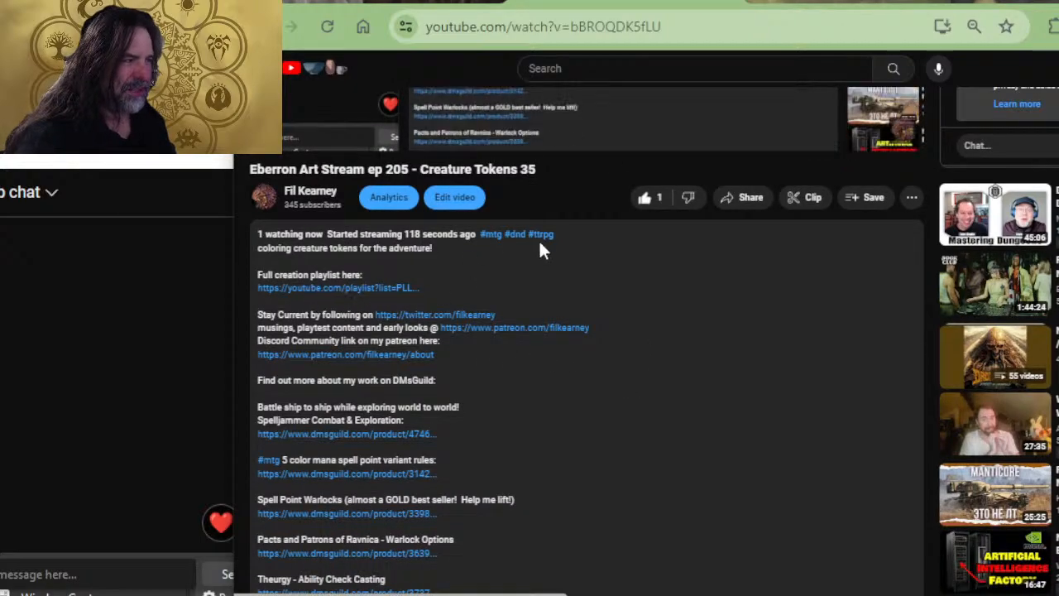
Step: Switch to Photoshop and close the CoM Cover 10-27.jpg document
key(alt+Tab)
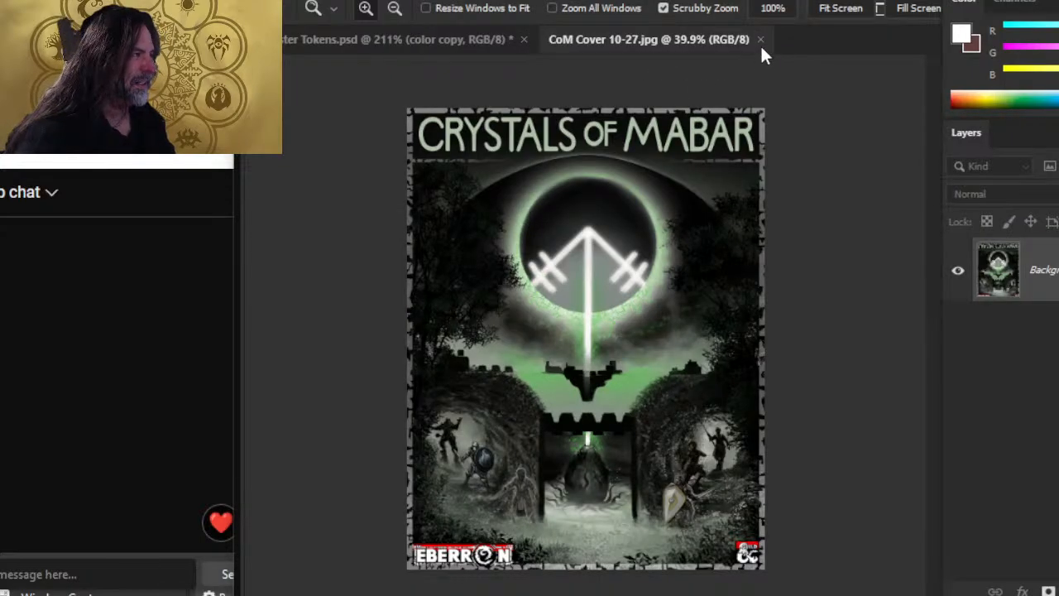
click(760, 39)
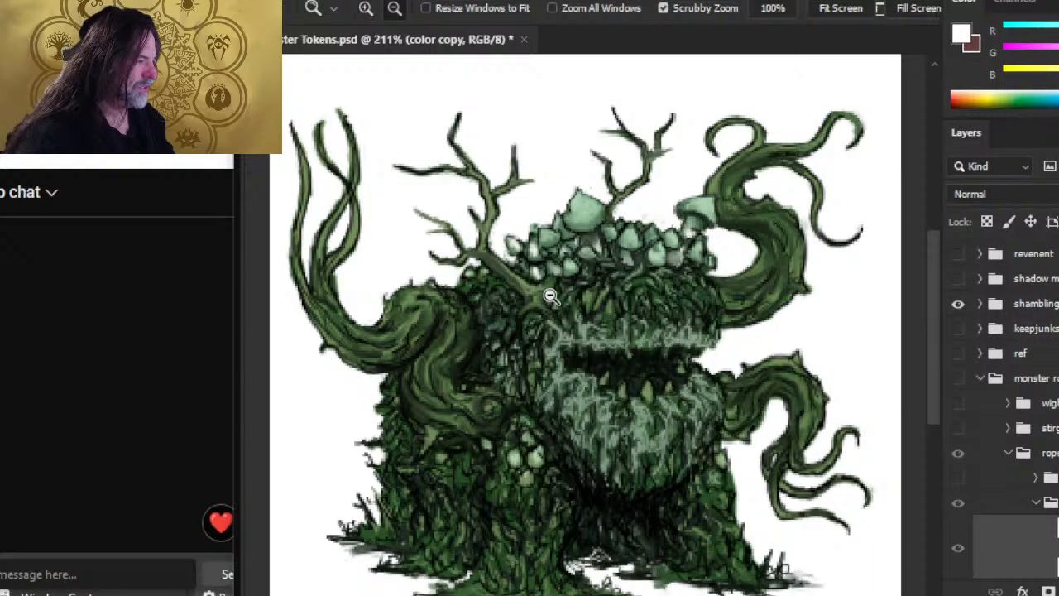
Step: Switch back to Chrome and view the streamer's own Twitter profile from its header
key(alt+Tab)
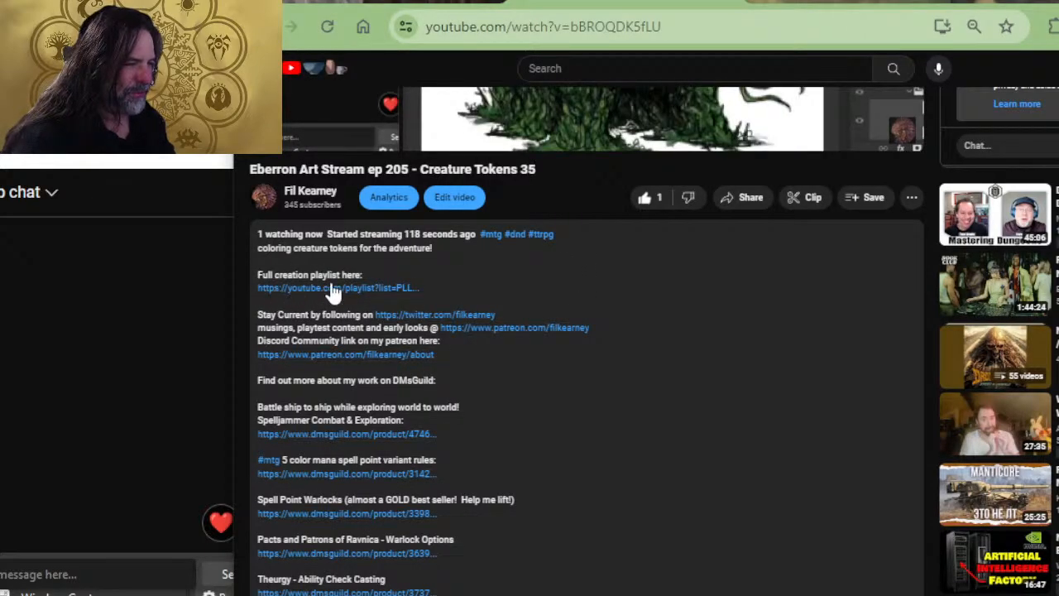
scroll(678, 292, up, 4)
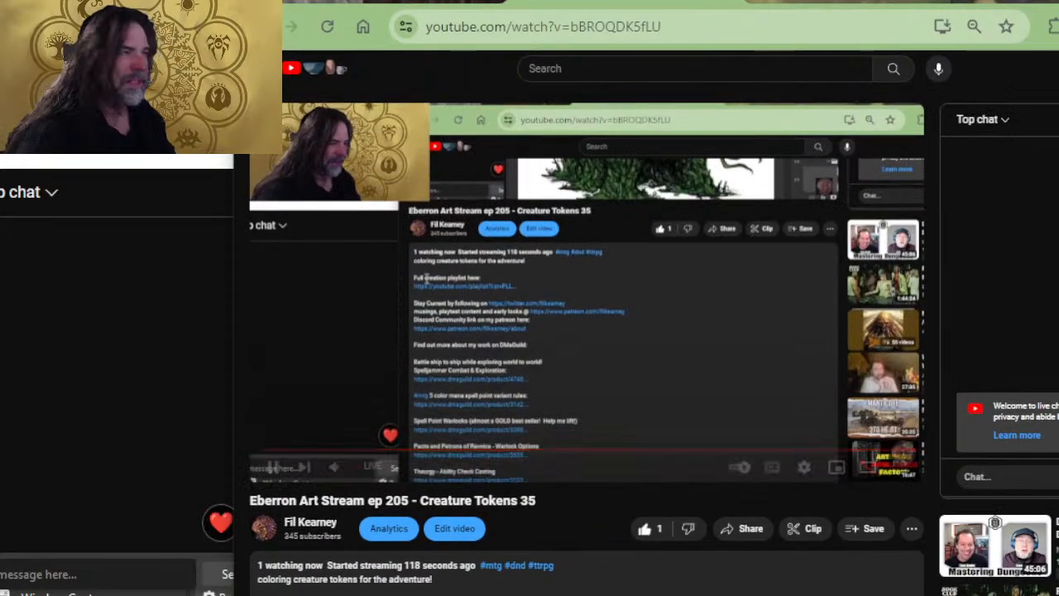
click(366, 1)
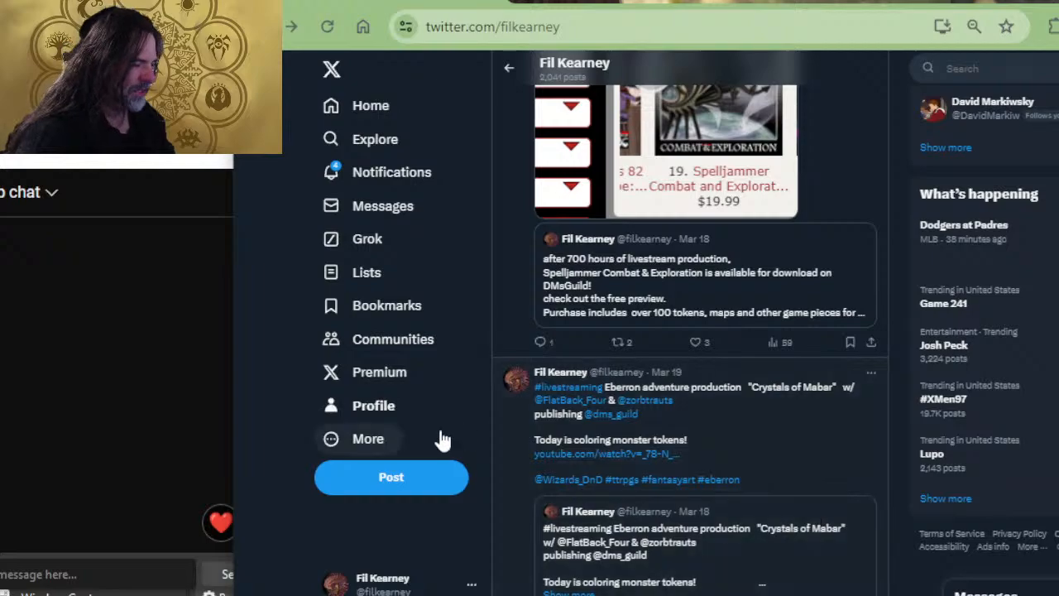
click(355, 405)
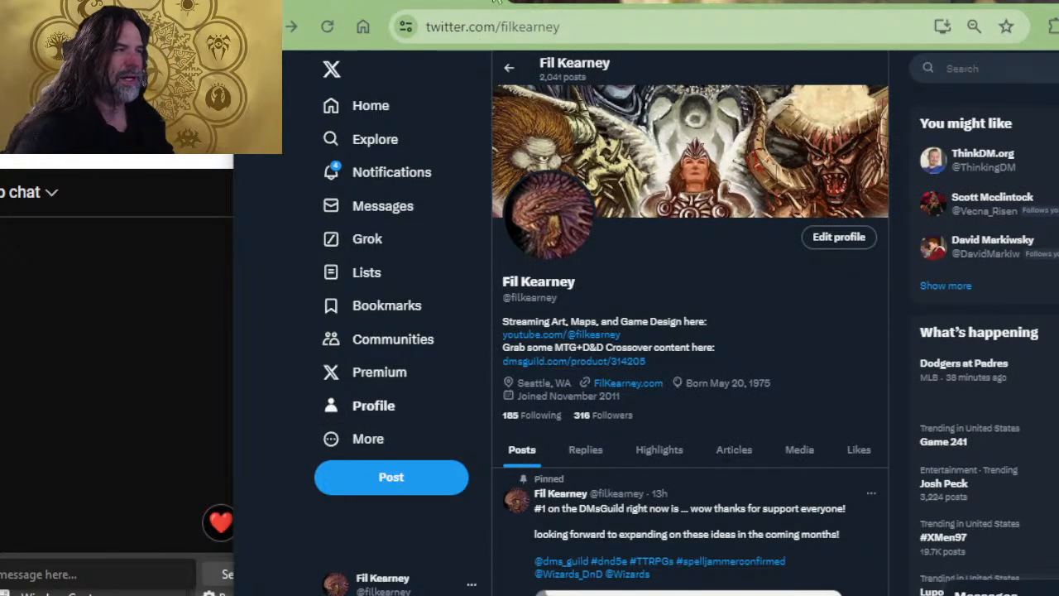
Step: Return to the YouTube stream page and open the DMsGuild link for Spelljammer Combat & Exploration from the description
click(496, 2)
scroll(497, 297, down, 6)
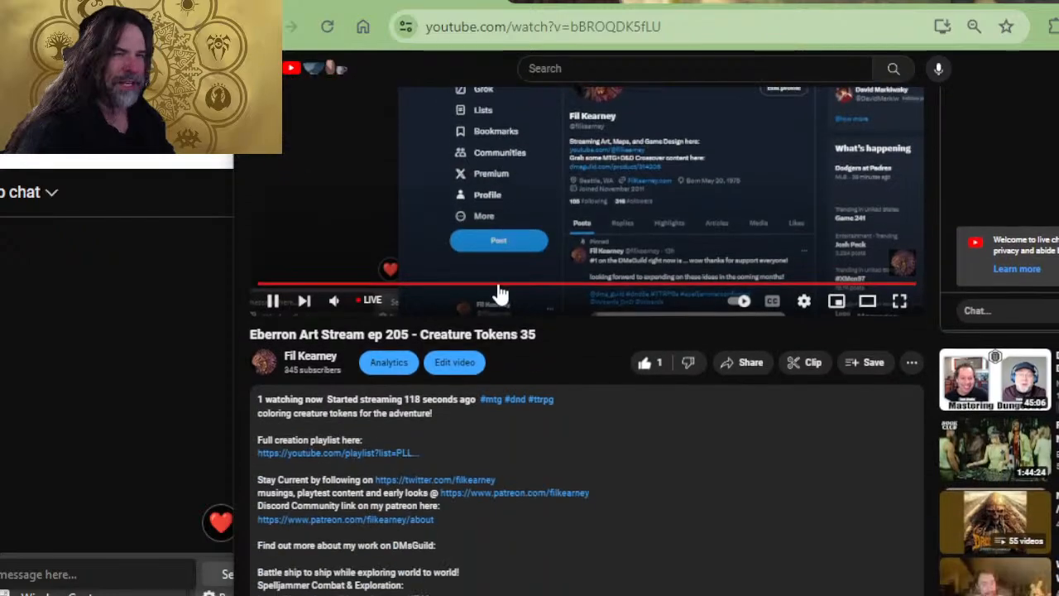
scroll(526, 268, up, 4)
scroll(476, 348, up, 2)
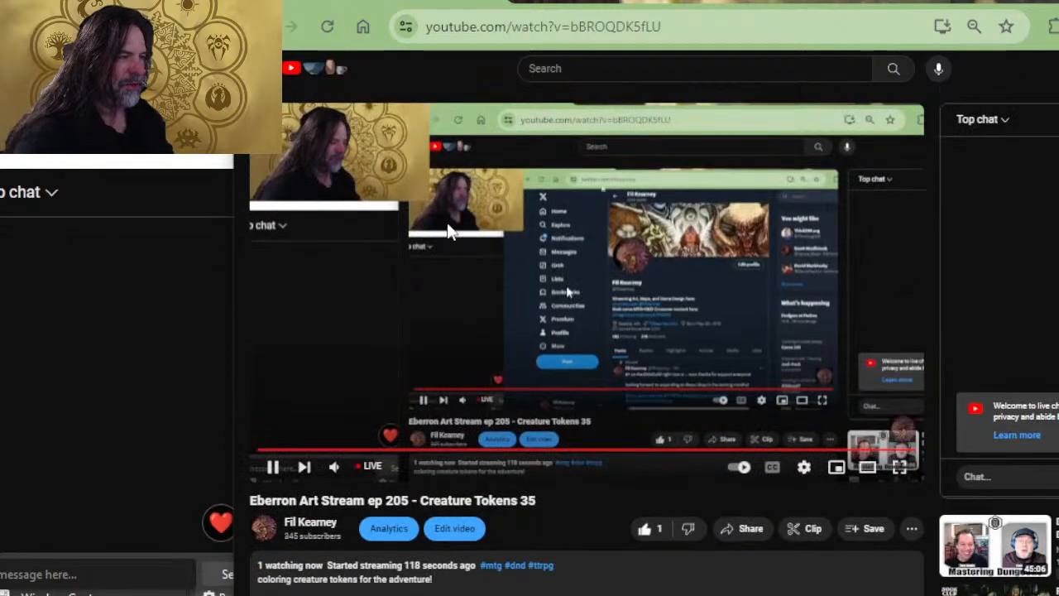
scroll(464, 233, down, 6)
scroll(461, 232, up, 4)
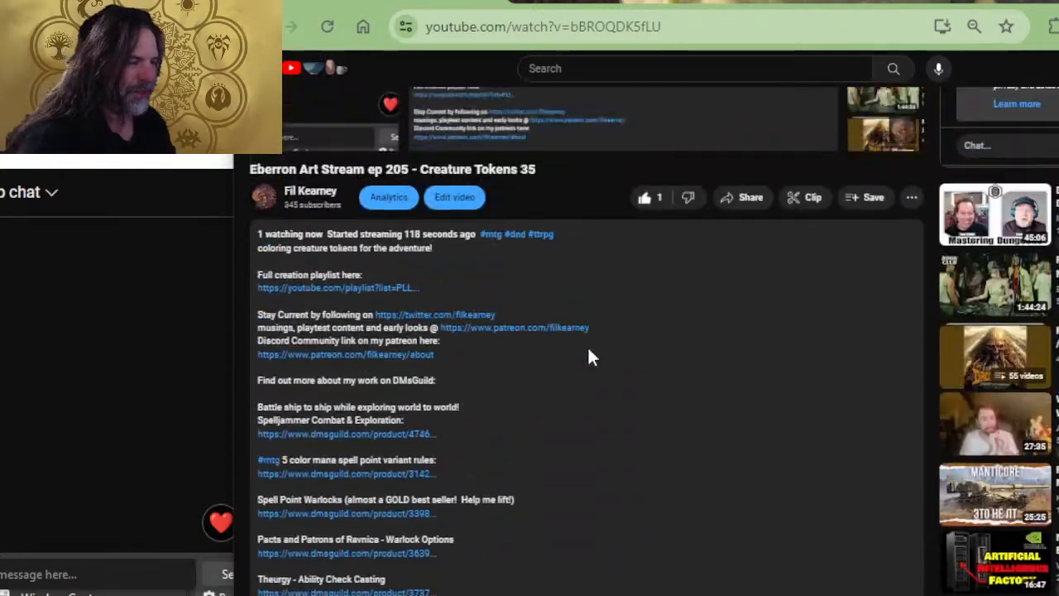
click(385, 435)
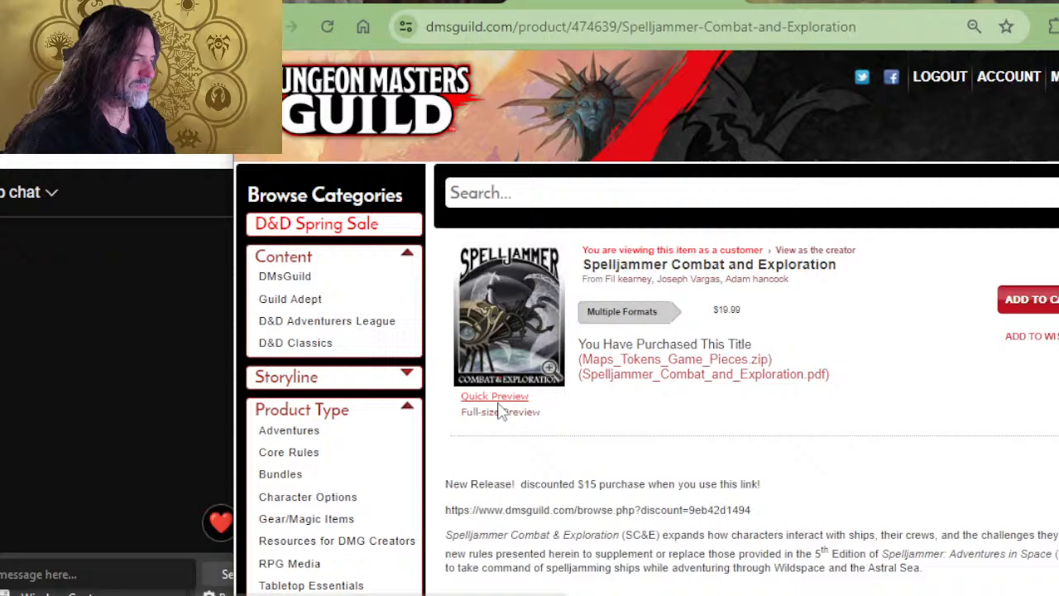
Step: View the Most Popular DMsGuild Titles on the DMsGuild home page and open the Spelljammer Combat and Exploration product
click(500, 411)
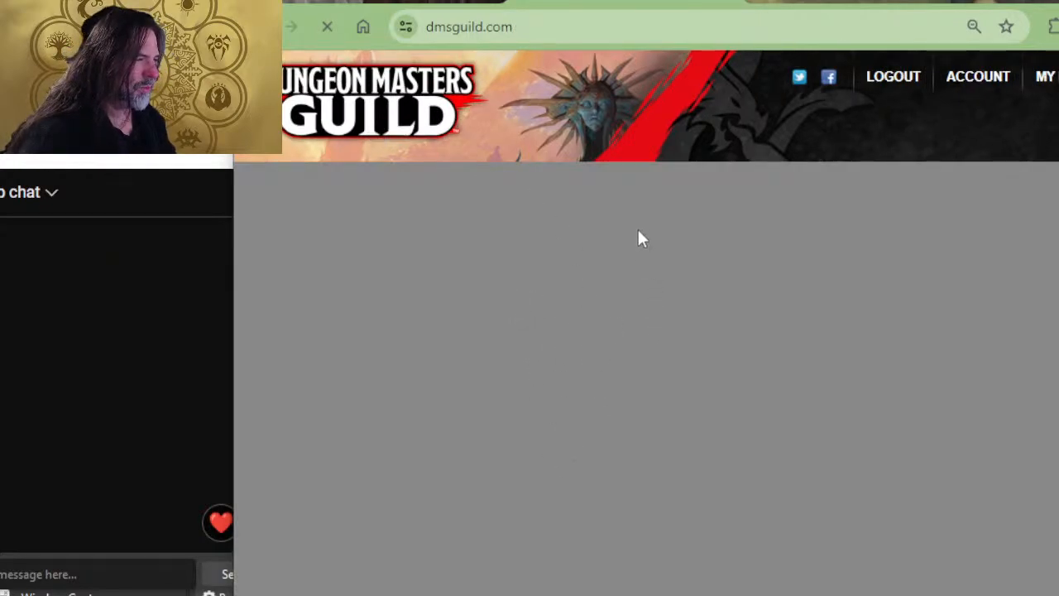
scroll(626, 162, down, 3)
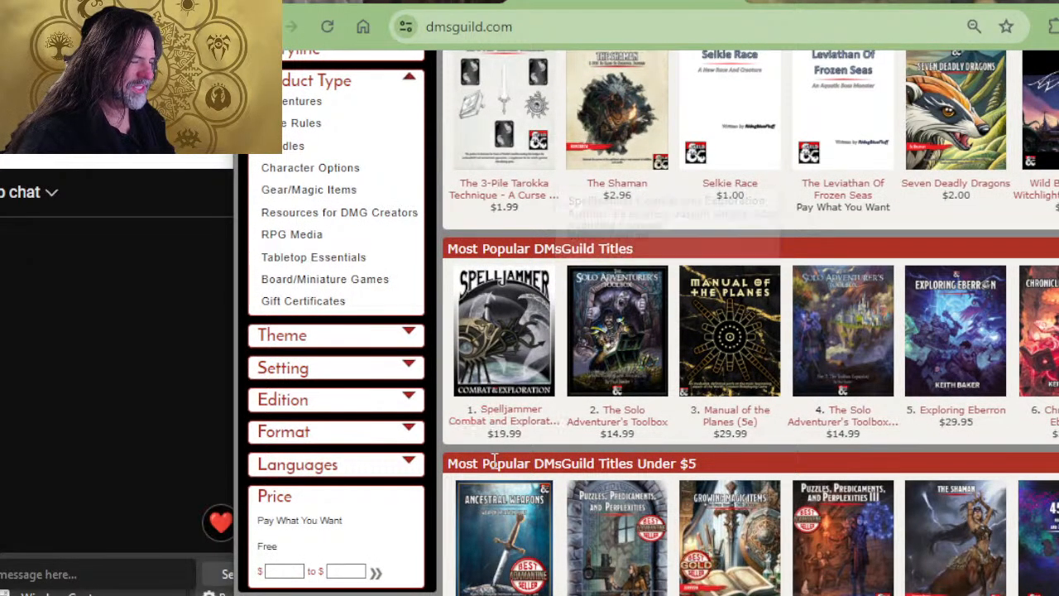
click(505, 331)
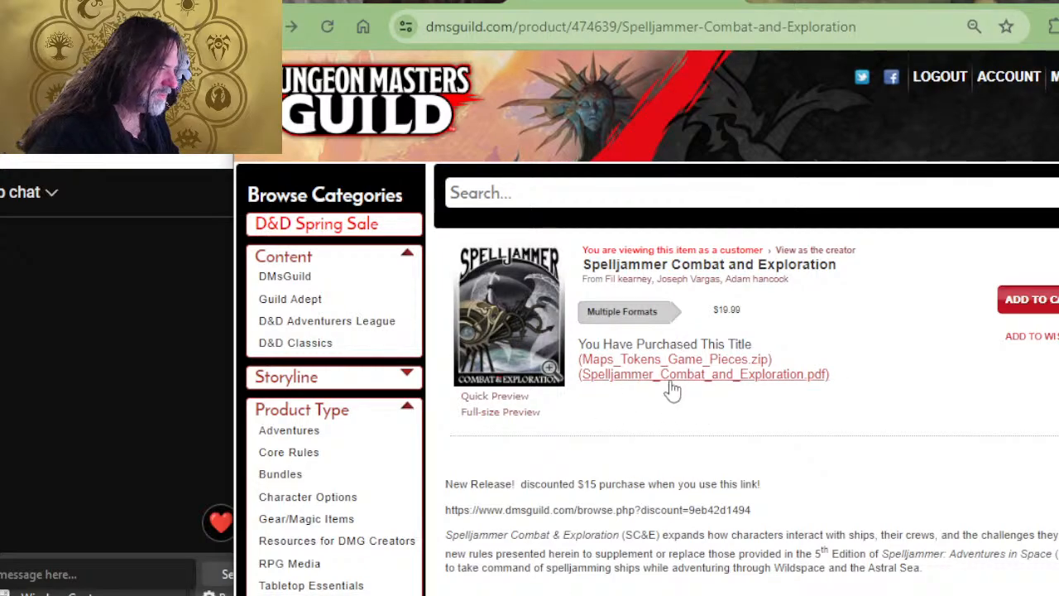
Step: Open the product's full-size preview, go from its contents page to the fire chapter and examine the fire rules
click(513, 412)
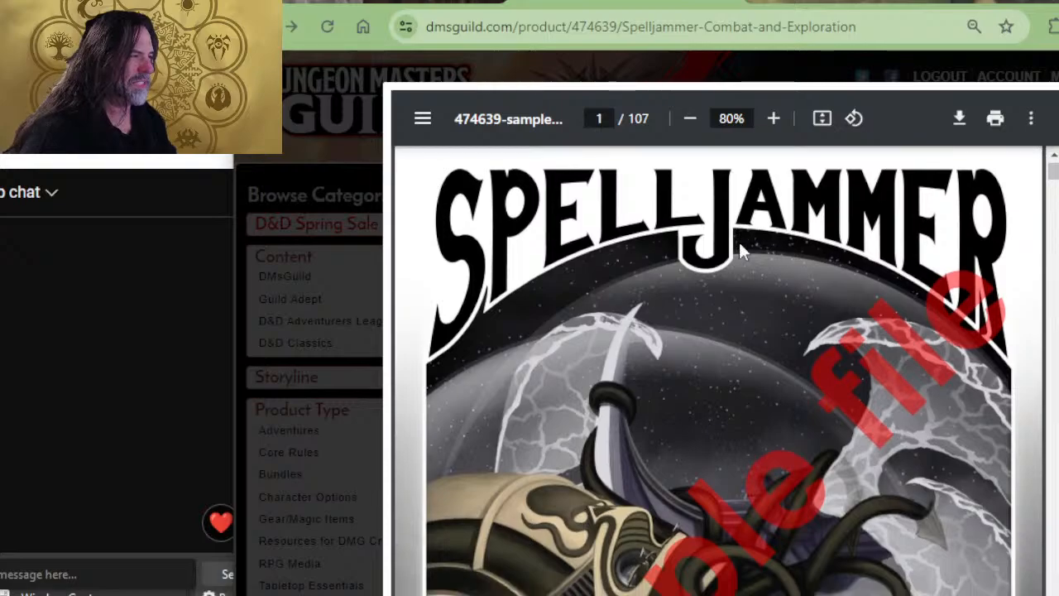
scroll(741, 248, down, 15)
scroll(807, 500, up, 5)
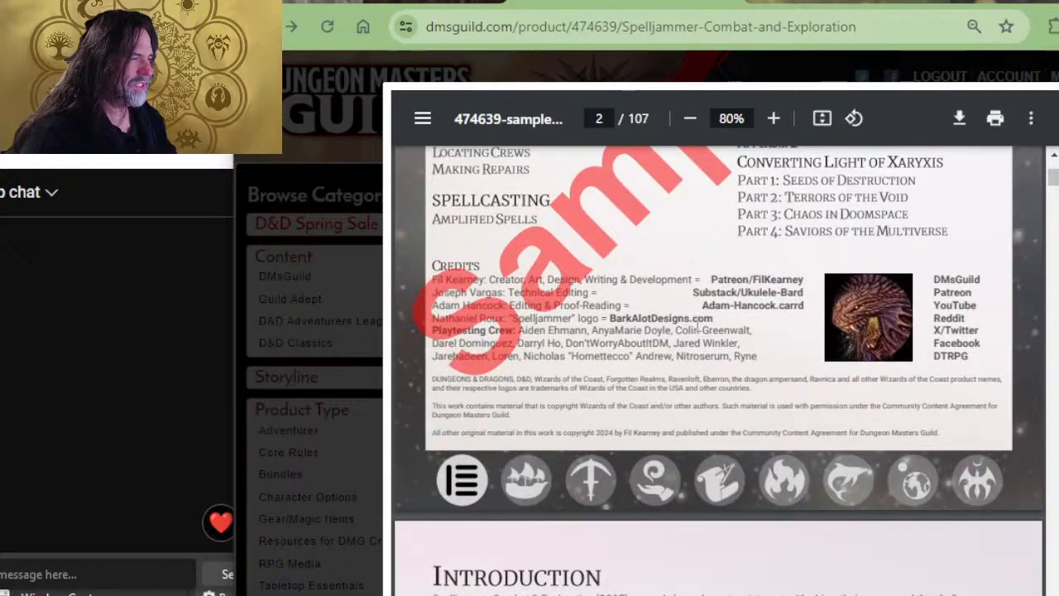
click(803, 495)
scroll(786, 369, up, 3)
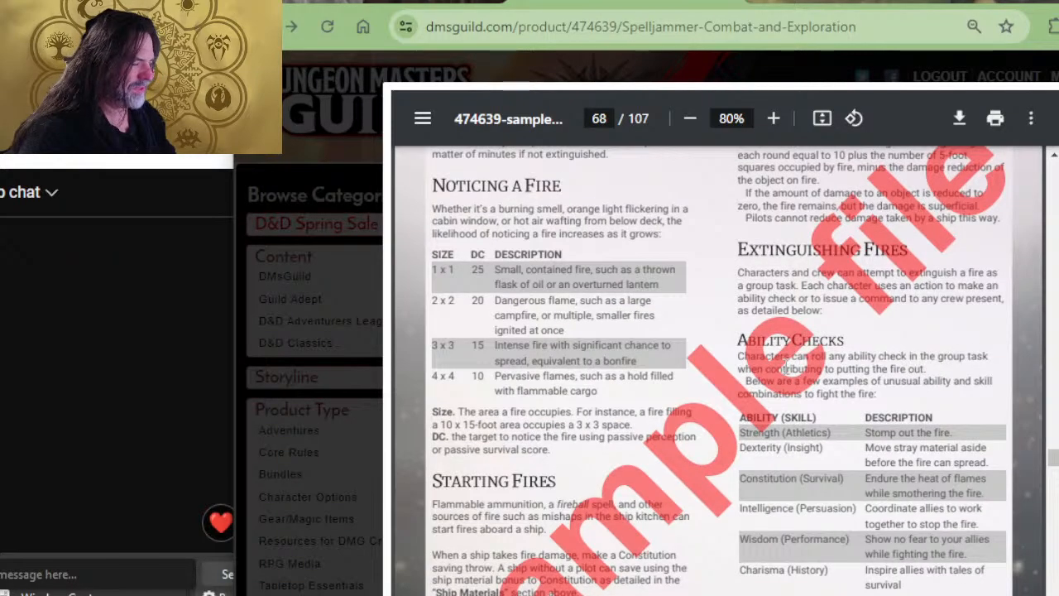
scroll(784, 361, down, 10)
scroll(784, 361, up, 5)
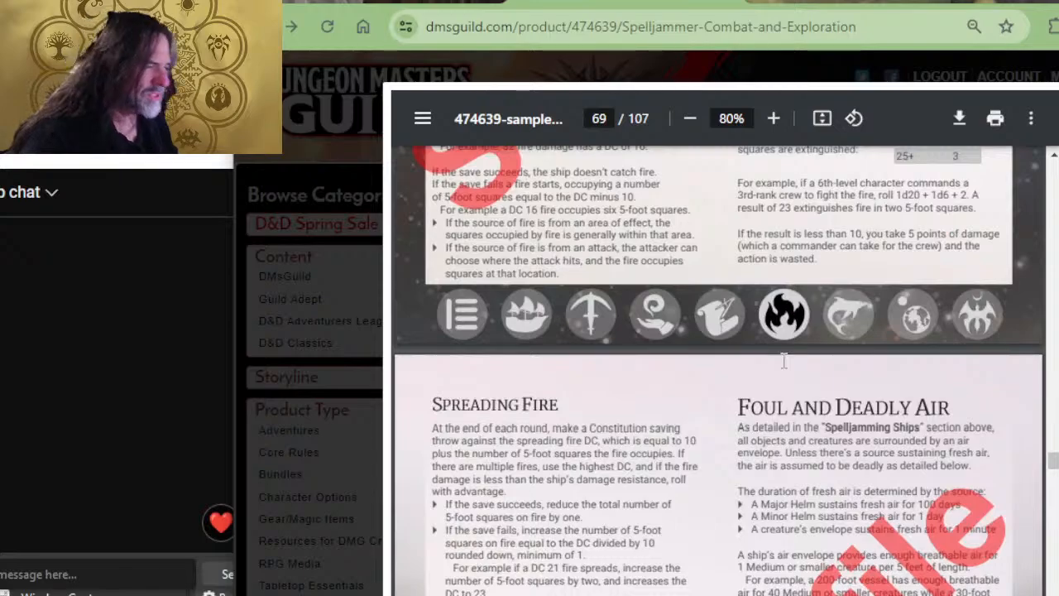
Step: Go to the ship chapter in the preview, look through pages 5 to 9 and close the preview
scroll(783, 361, up, 2)
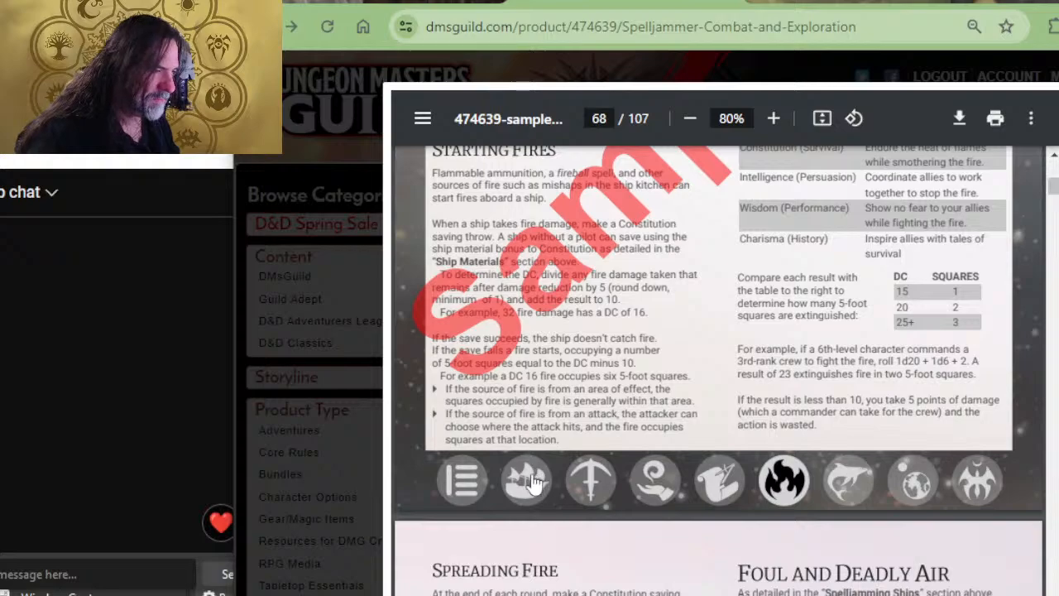
click(529, 482)
scroll(638, 303, down, 5)
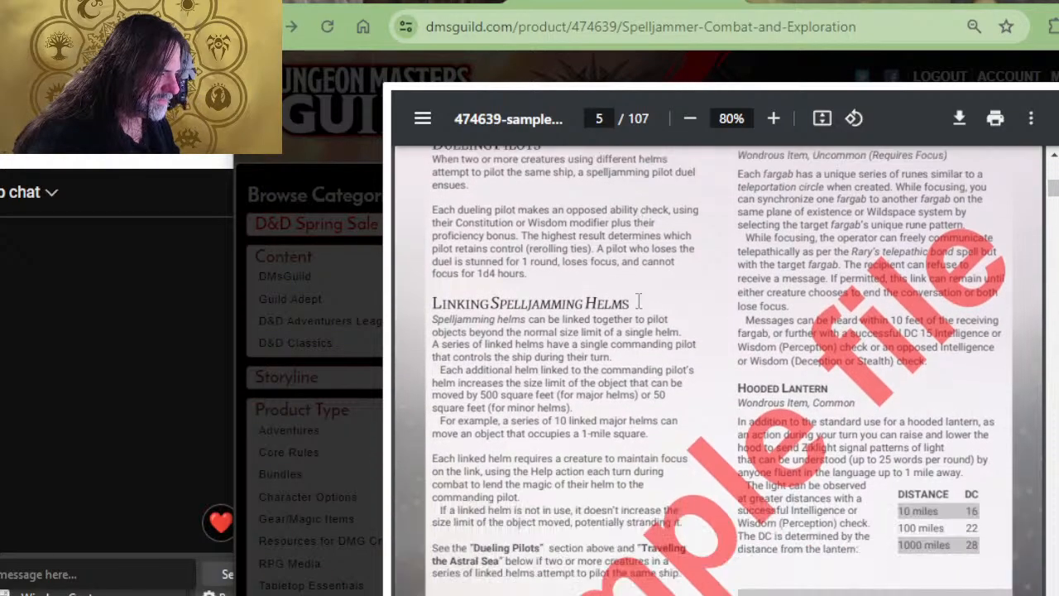
scroll(638, 303, down, 8)
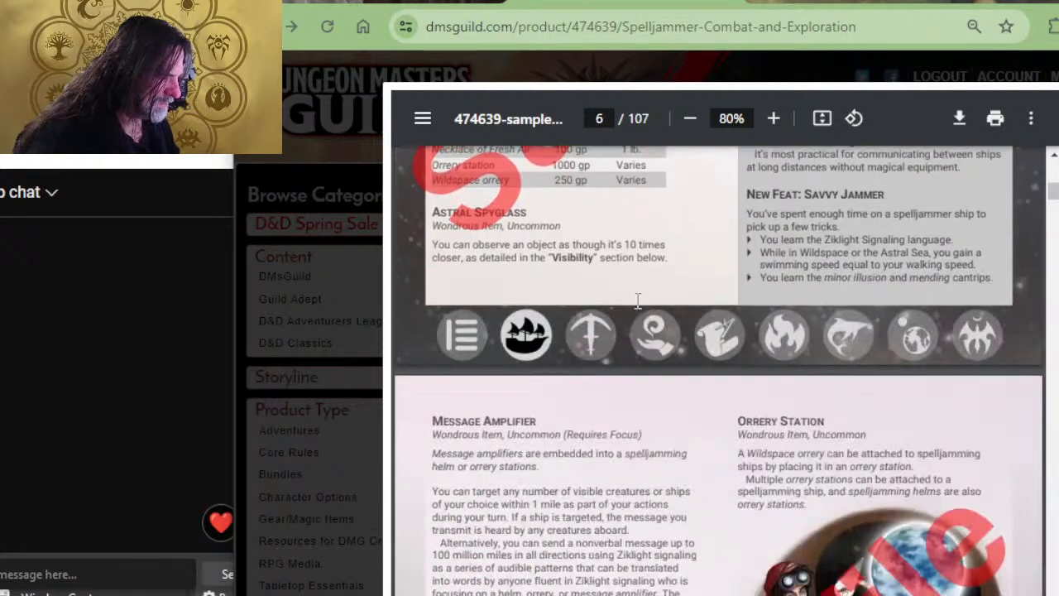
scroll(638, 303, down, 10)
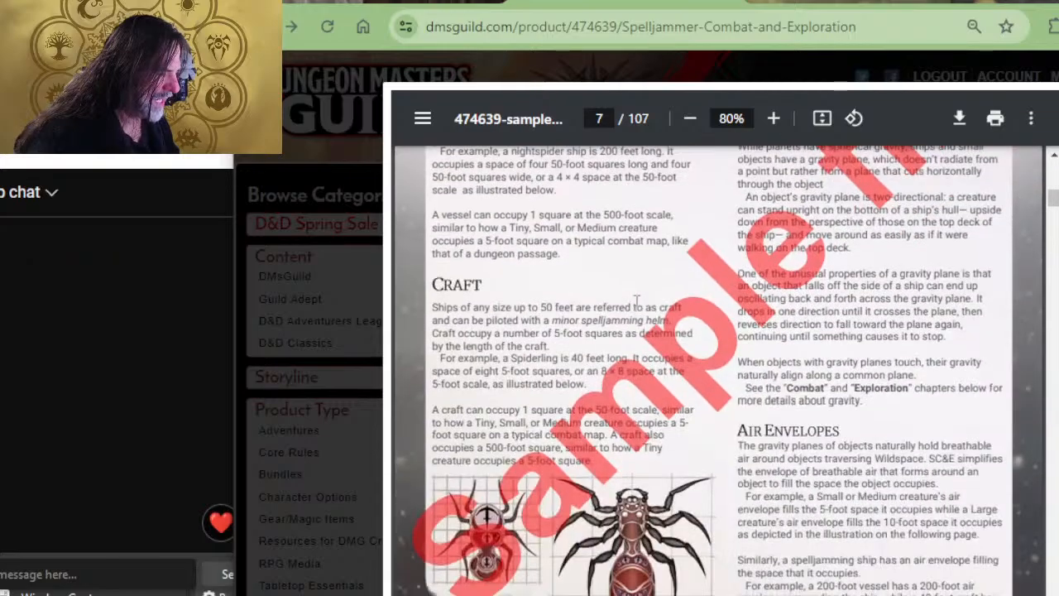
scroll(636, 303, down, 10)
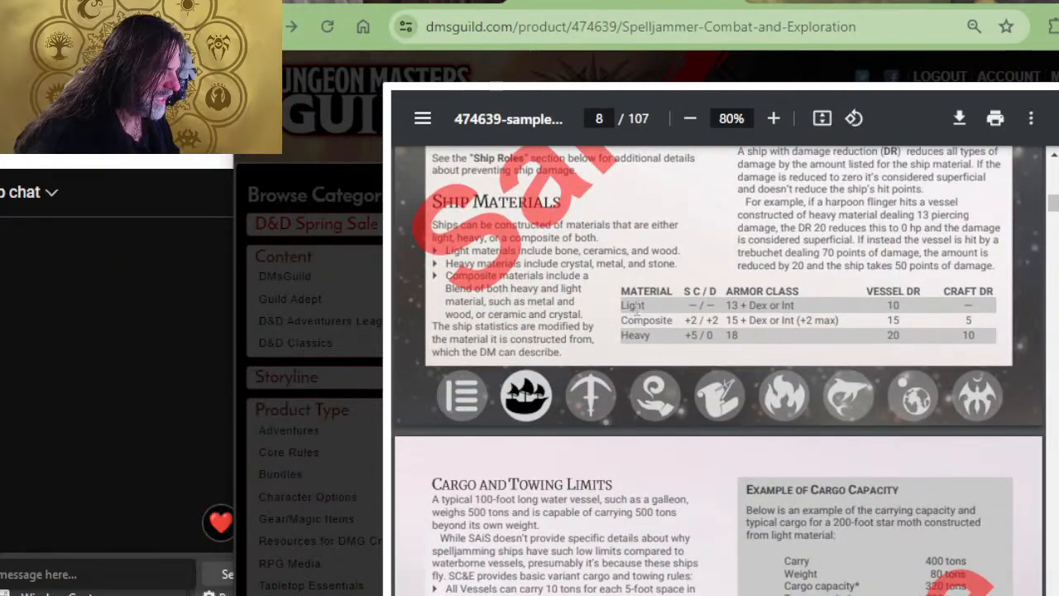
scroll(635, 305, down, 7)
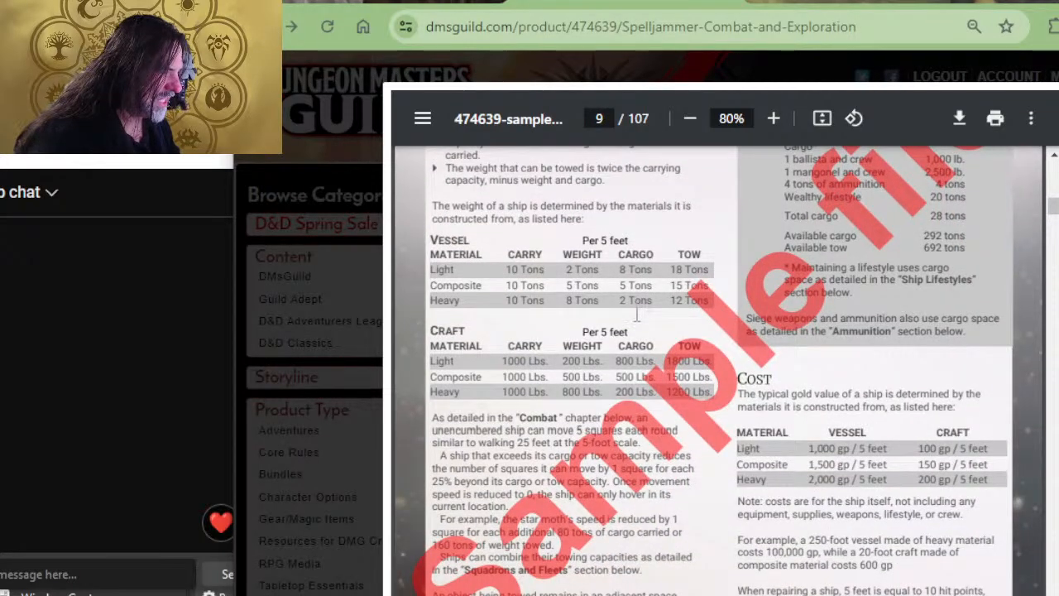
scroll(638, 314, up, 10)
key(Escape)
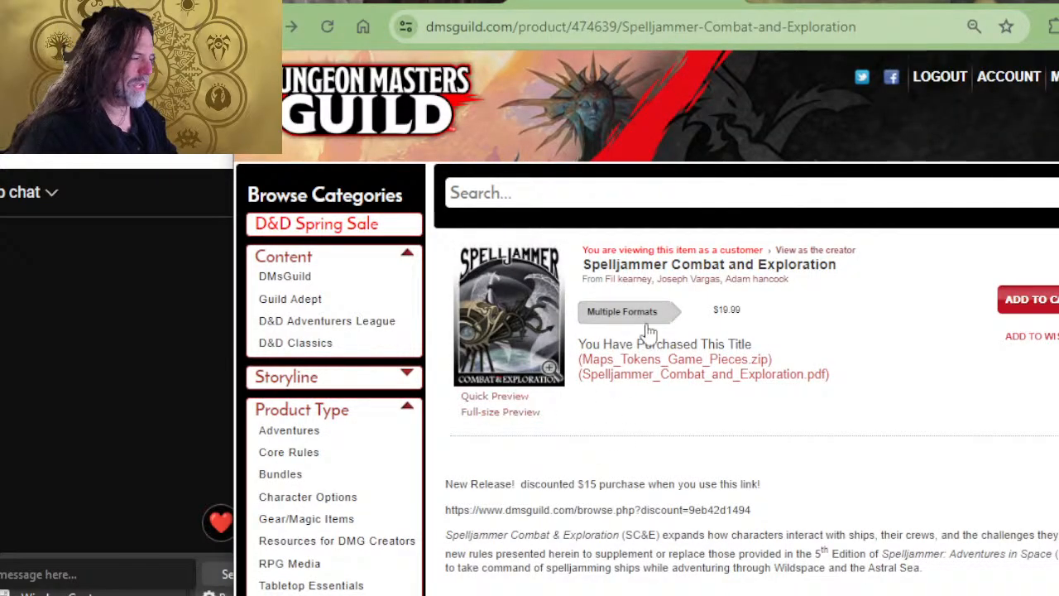
Step: Return to the YouTube stream page and switch back to the creature tokens document in Photoshop
click(735, 0)
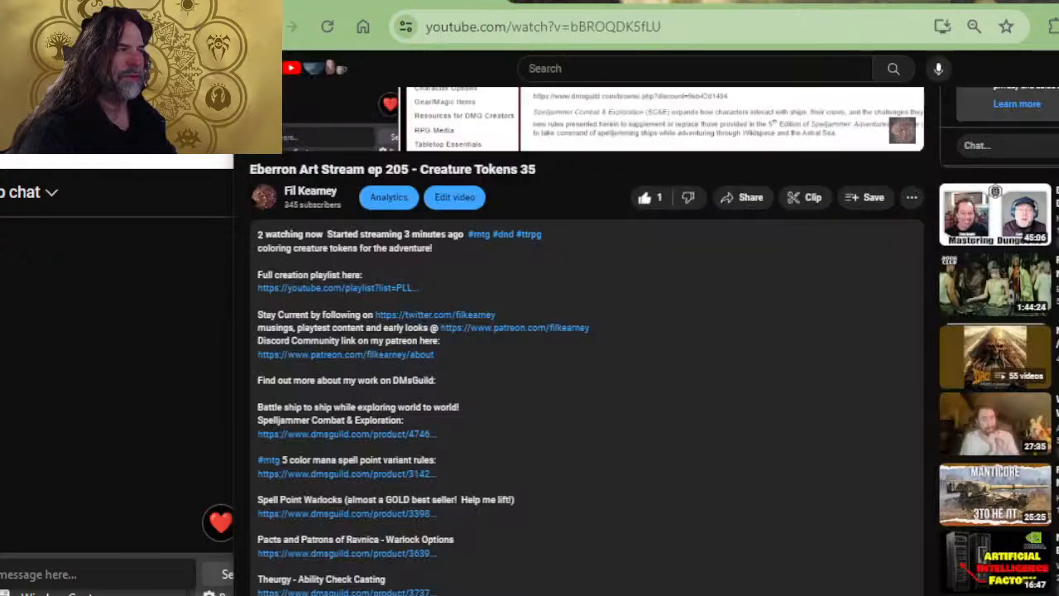
key(alt+Tab)
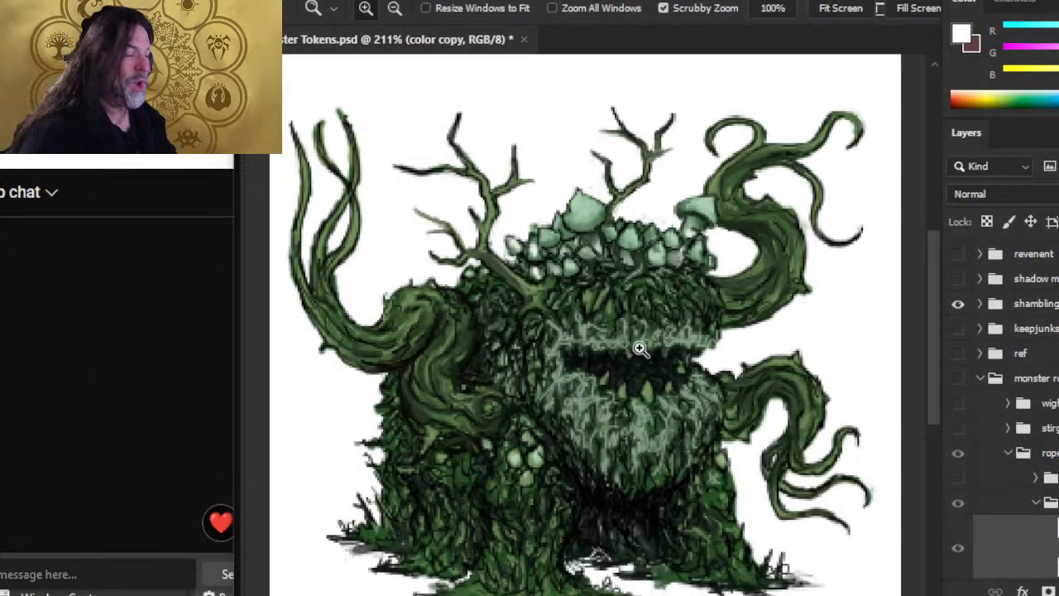
Step: Show the ref group, hide the shambling mound group and expand ref to reveal its individual layers
drag(725, 376, 670, 362)
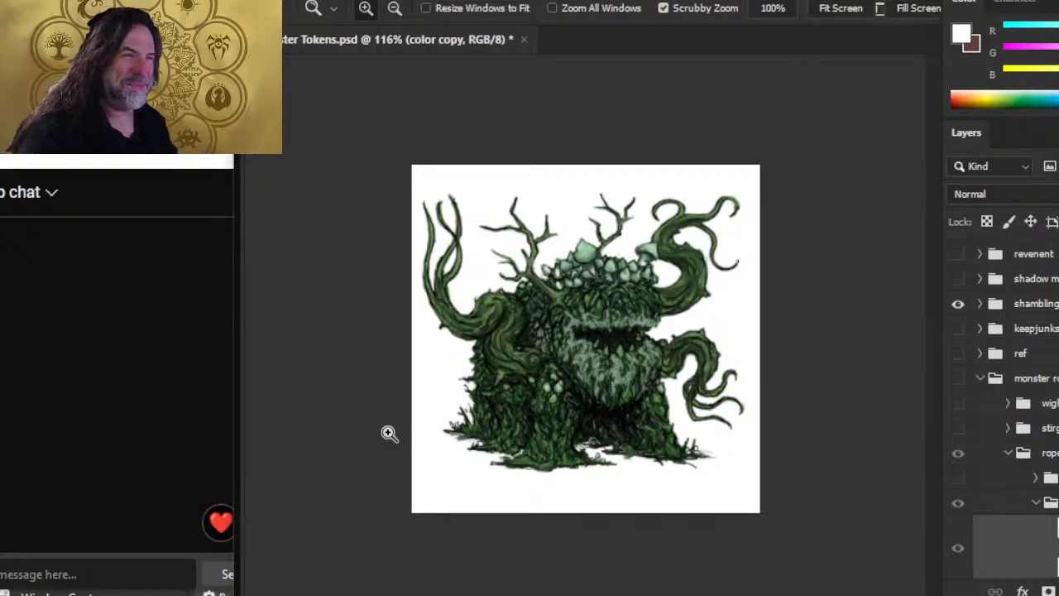
click(958, 355)
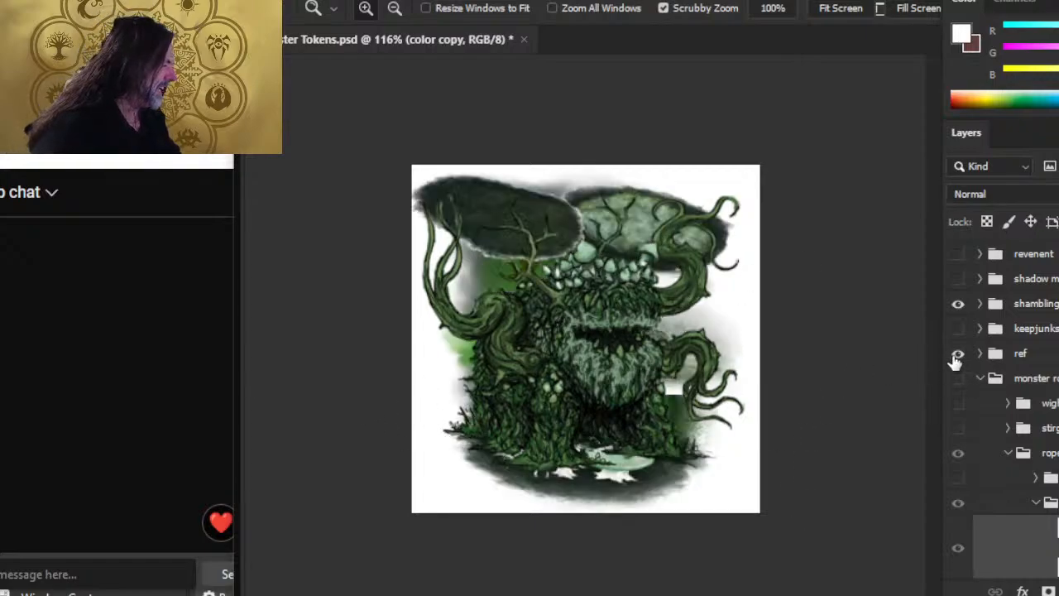
click(975, 306)
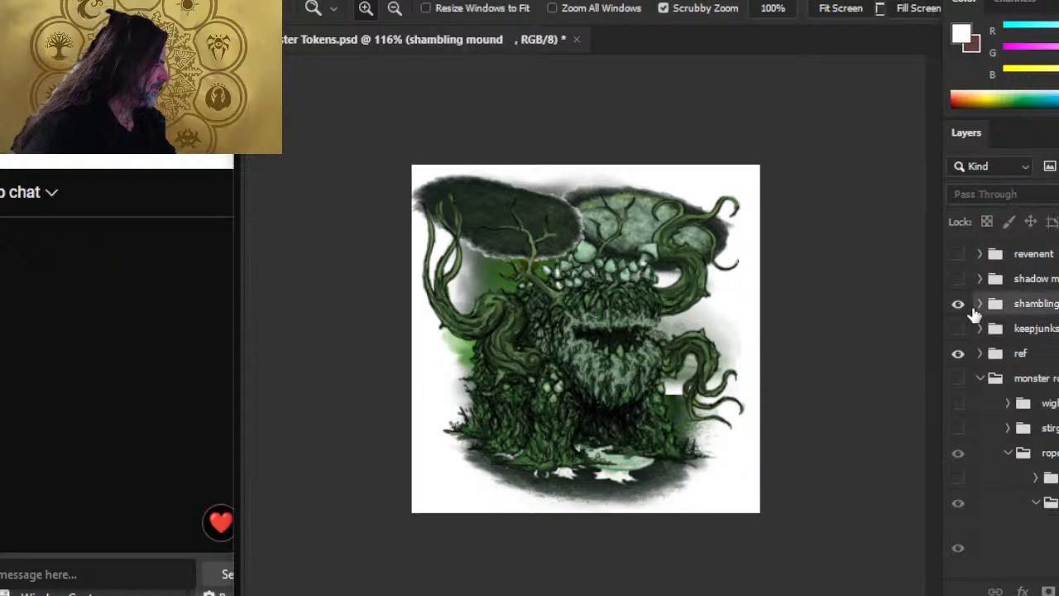
click(957, 304)
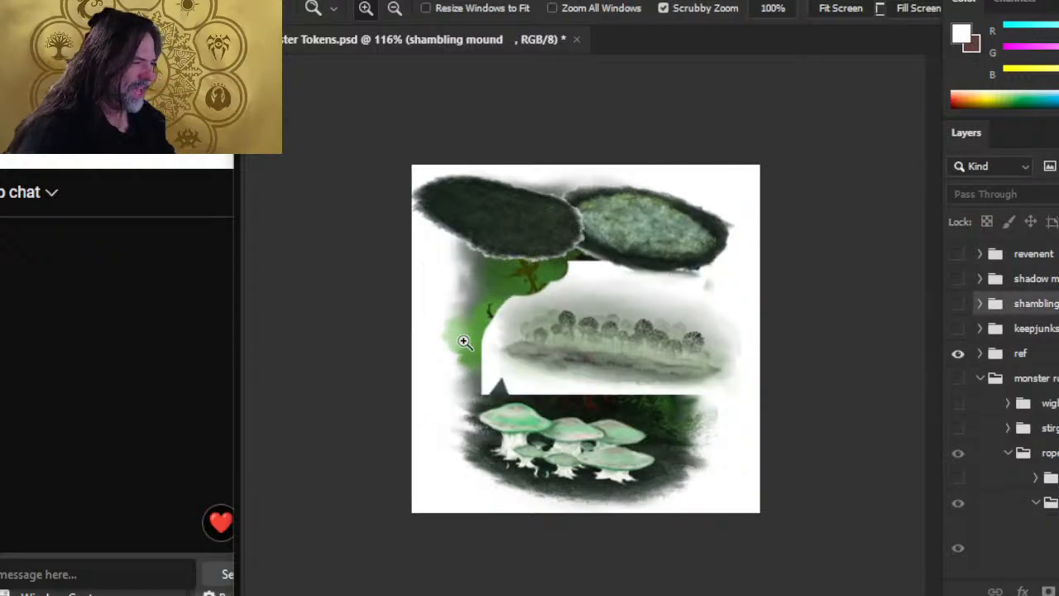
click(981, 354)
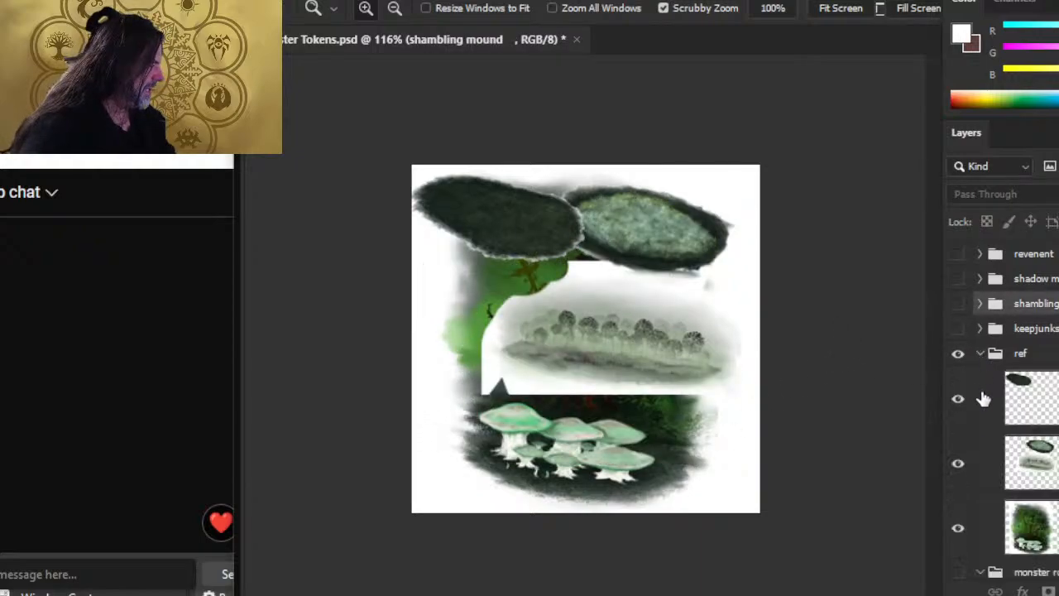
Step: Hide the two upper layers of the ref group to view the thorn and mushroom painting beneath, and show them again
click(959, 402)
click(958, 465)
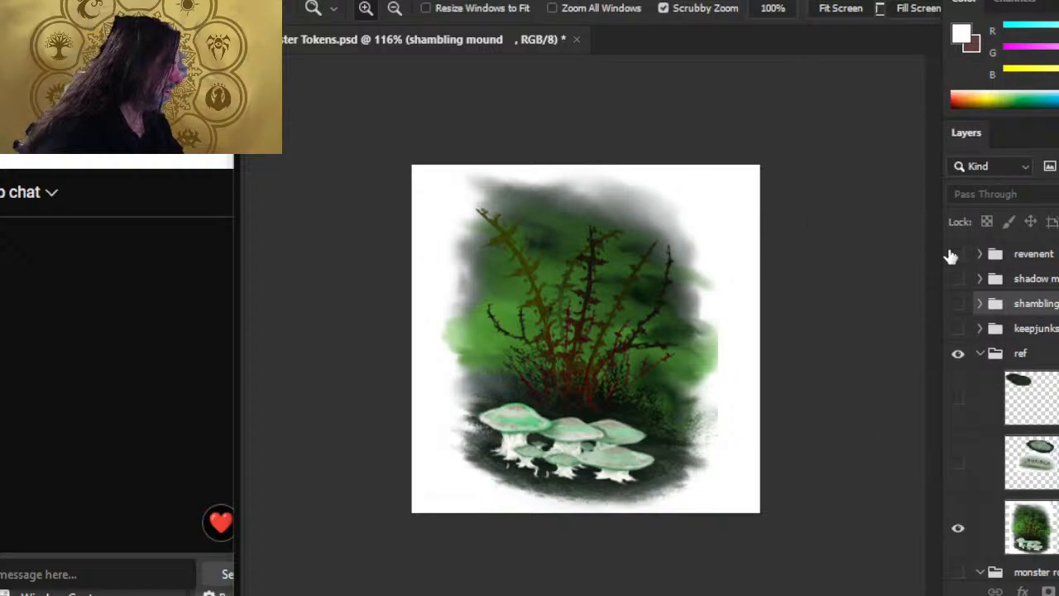
click(961, 401)
click(958, 464)
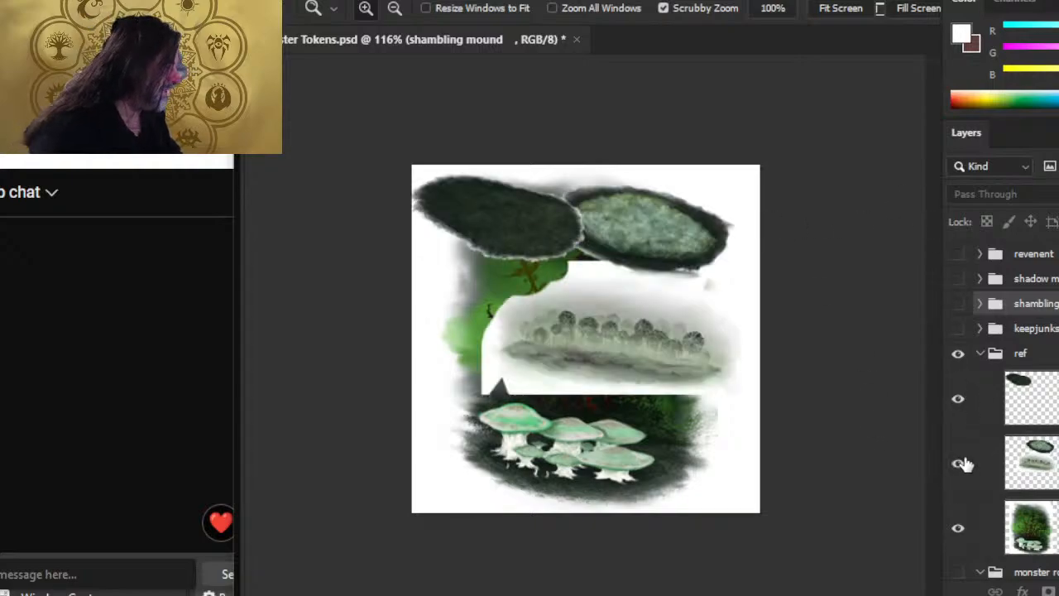
Step: Switch to the YouTube stream page in the browser to check it and return to the tokens document in Photoshop
key(alt+Tab)
key(alt+Tab)
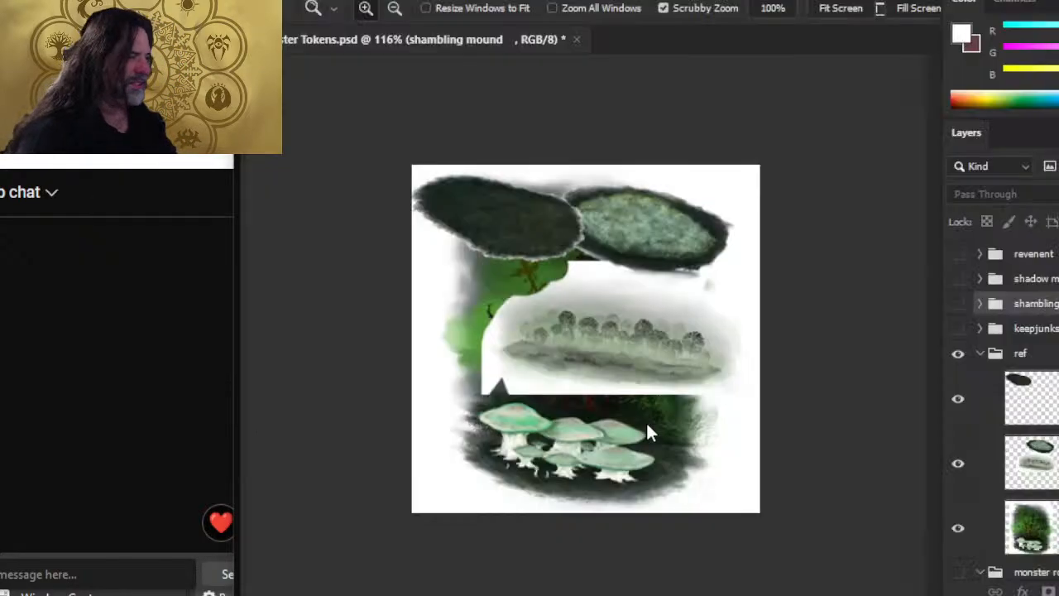
key(alt+Tab)
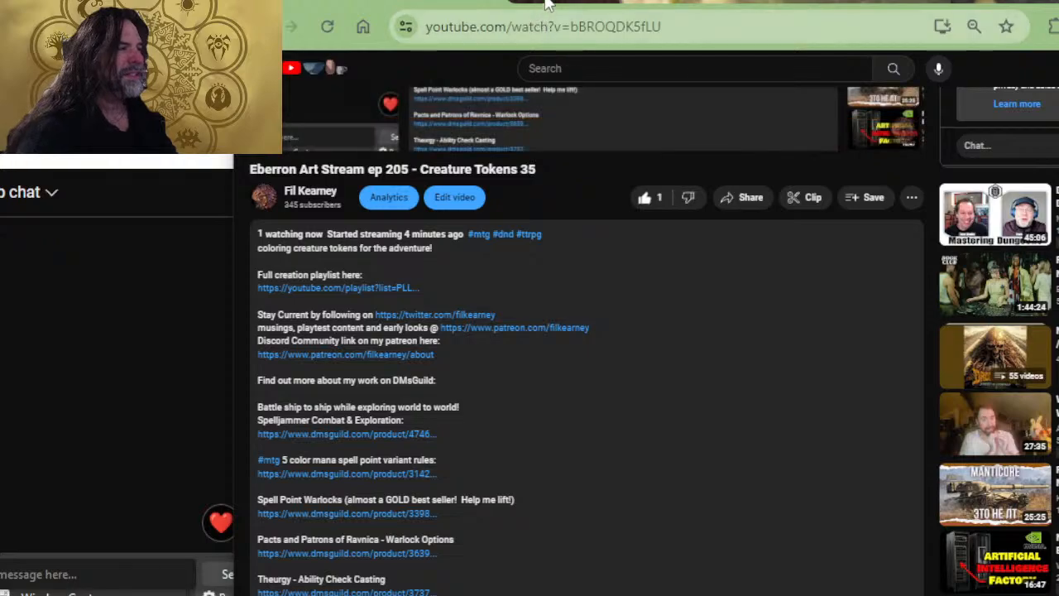
key(alt+Tab)
key(alt+Tab)
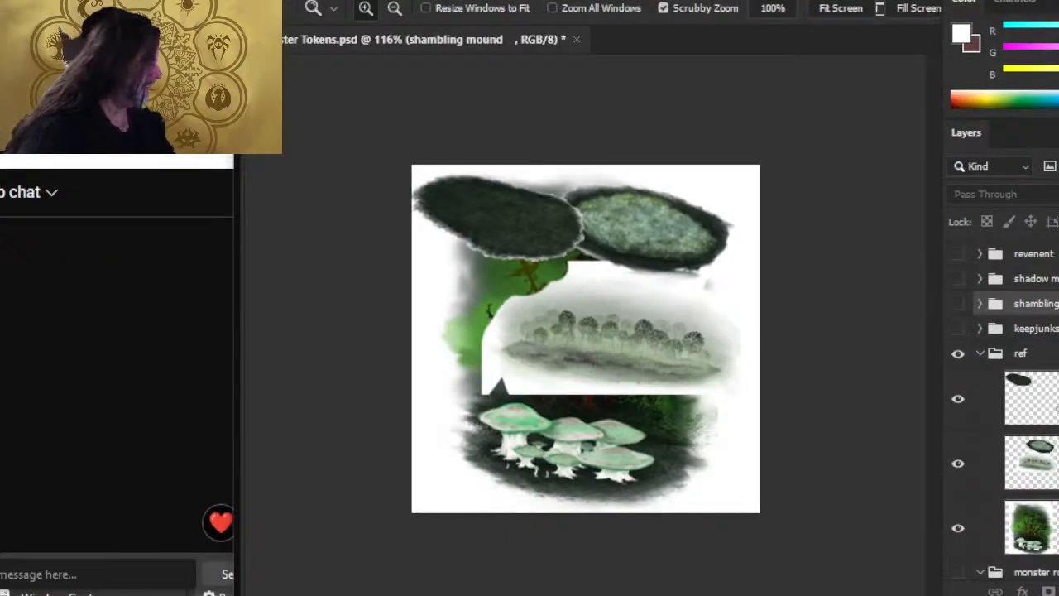
Step: Hide the ref group, show the monster group with the roper, and make the roper's color copy layer active for smudging
click(957, 355)
scroll(1008, 356, down, 5)
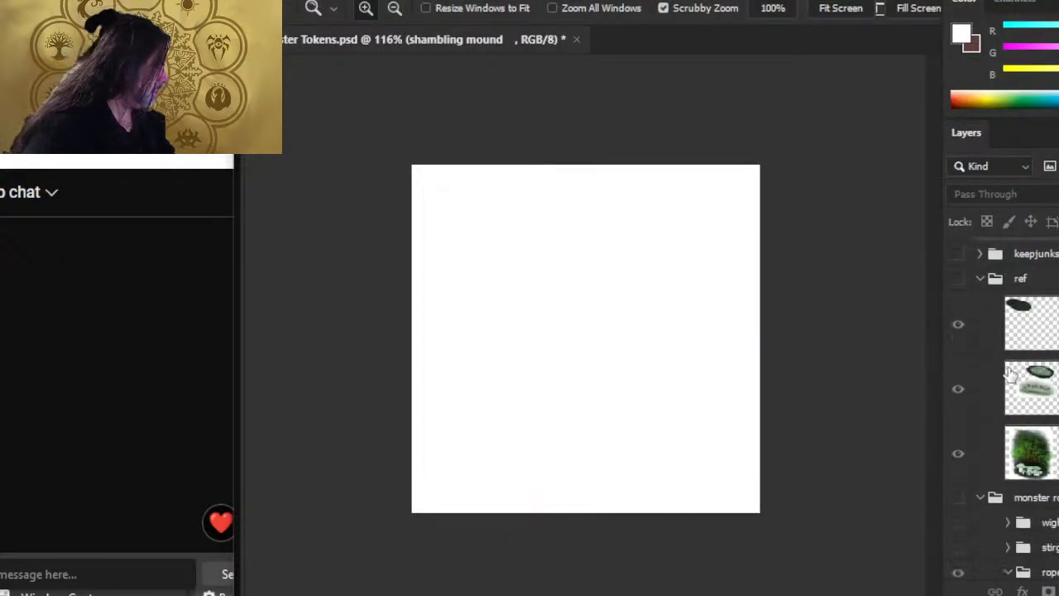
click(957, 324)
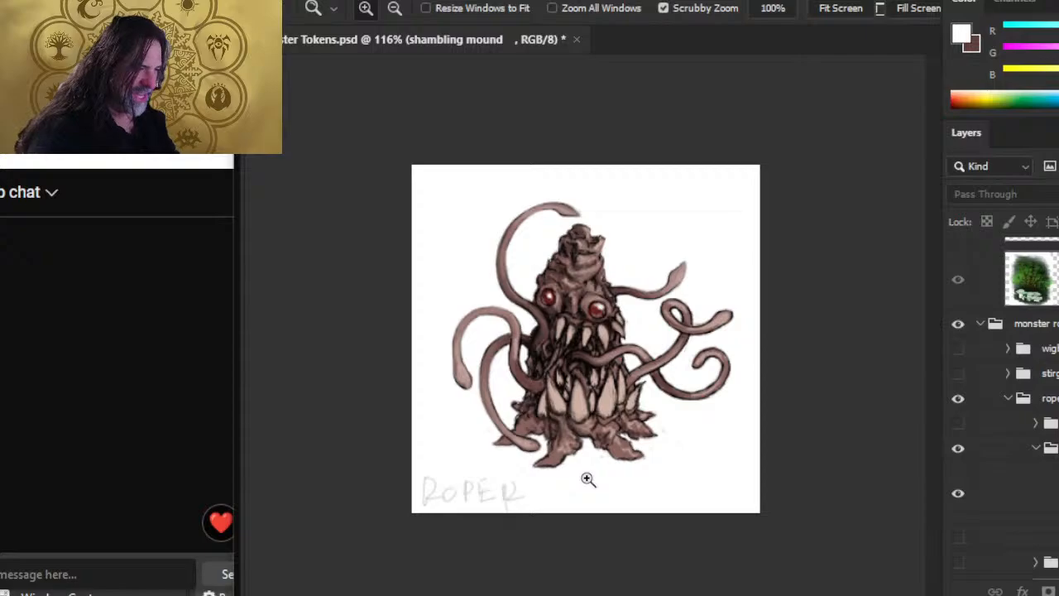
drag(569, 379, 643, 379)
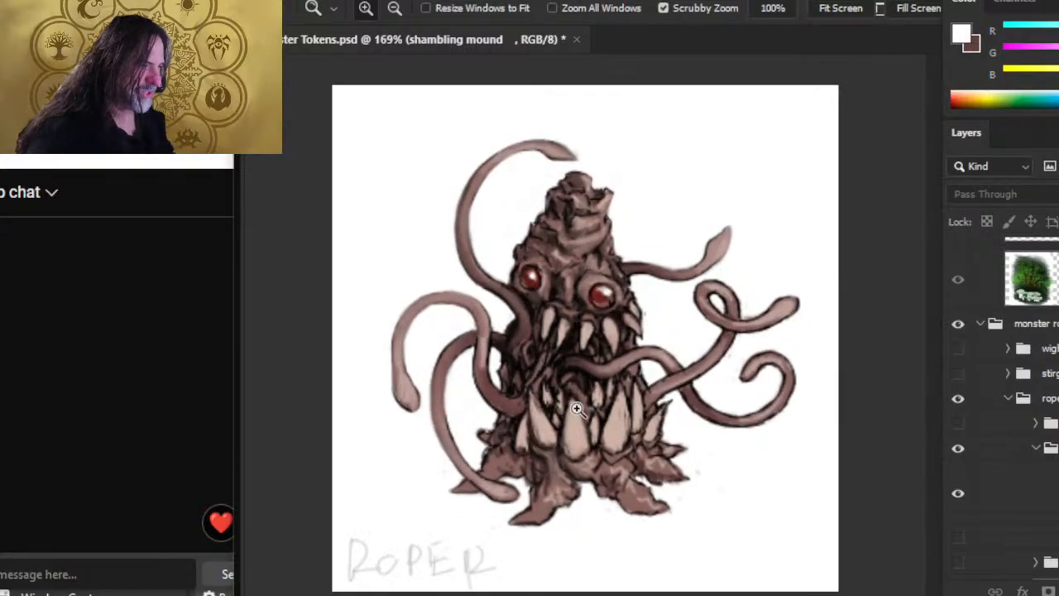
drag(555, 227, 613, 242)
key(r)
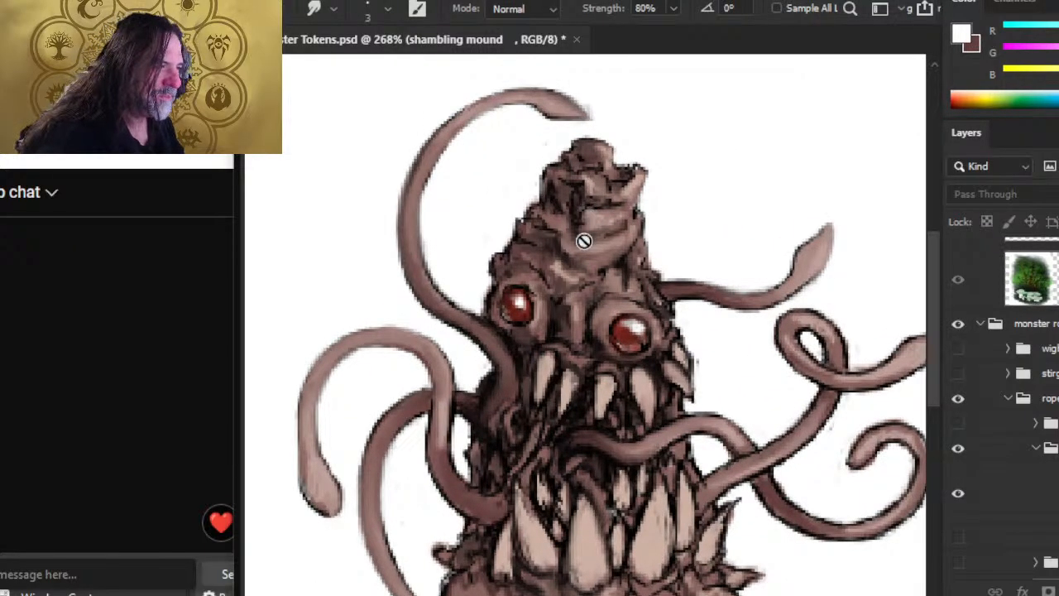
click(1035, 497)
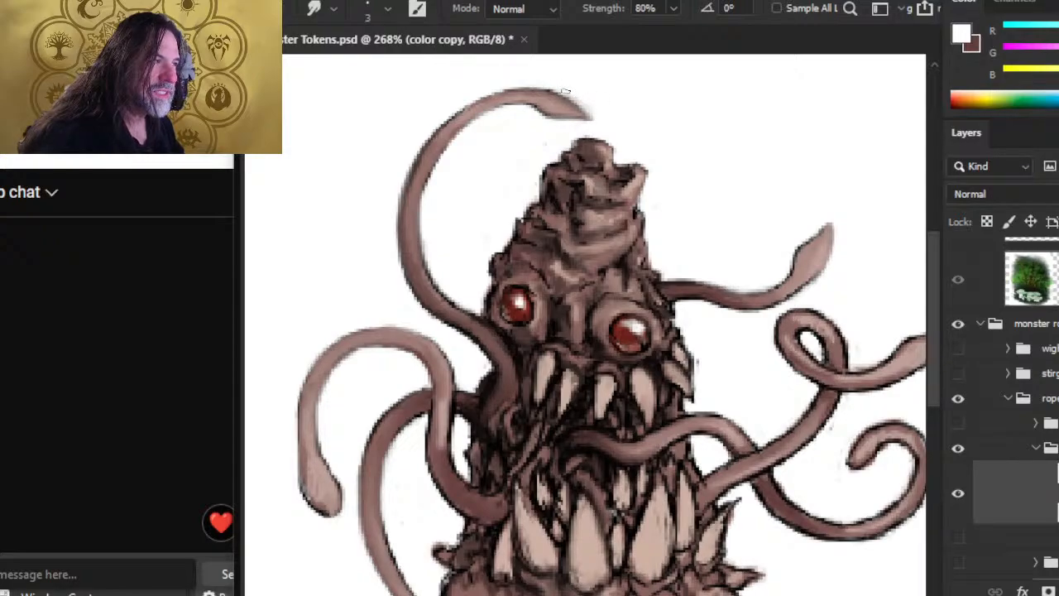
Step: Erase stray edges around the tip of the roper's topmost tentacle and smudge that tentacle's lower part near the left eye
key(e)
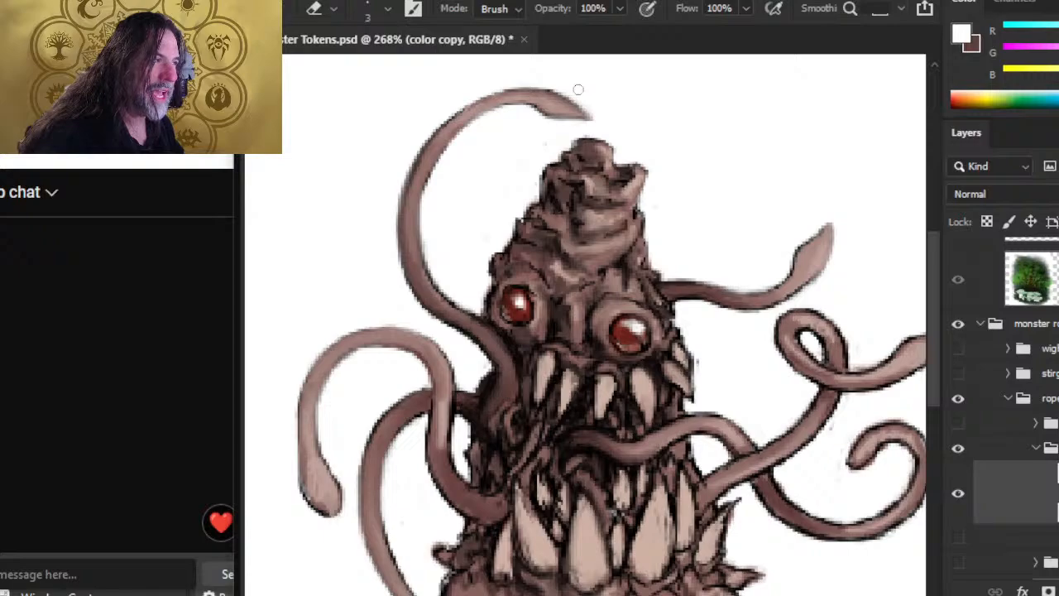
drag(579, 89, 599, 127)
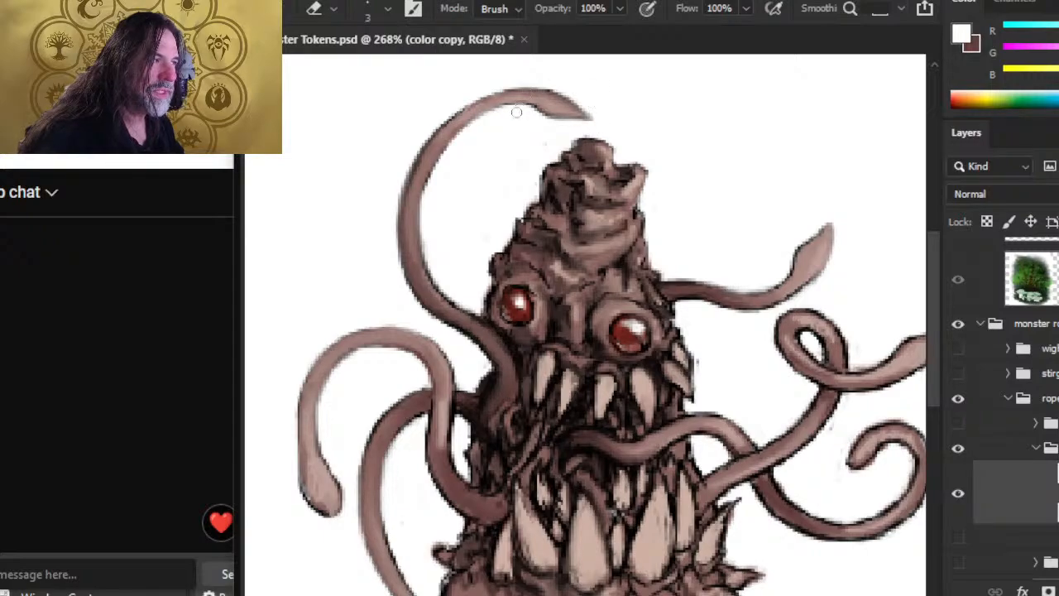
key(r)
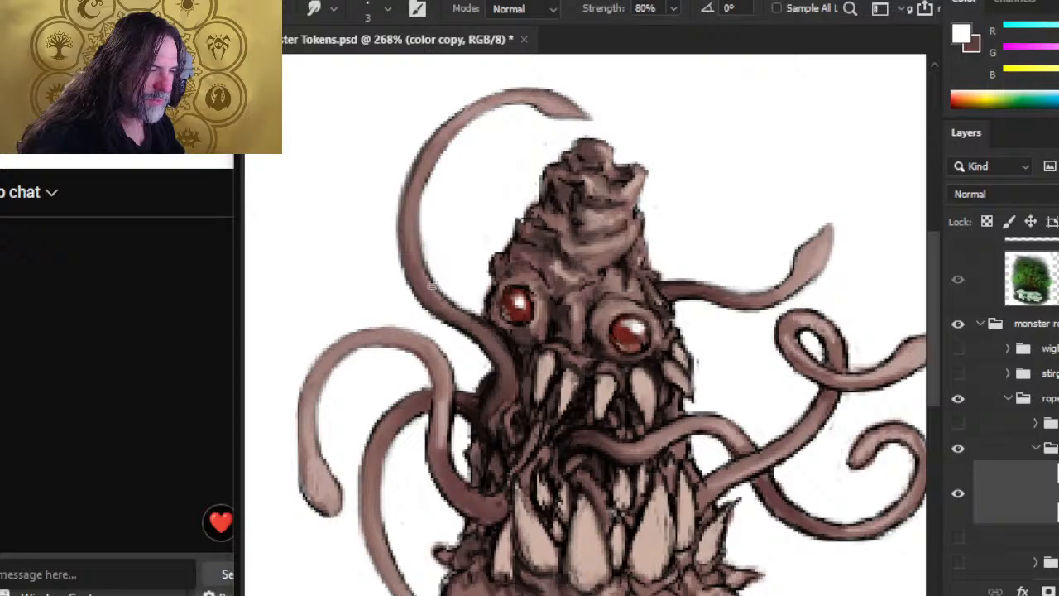
drag(452, 310, 491, 328)
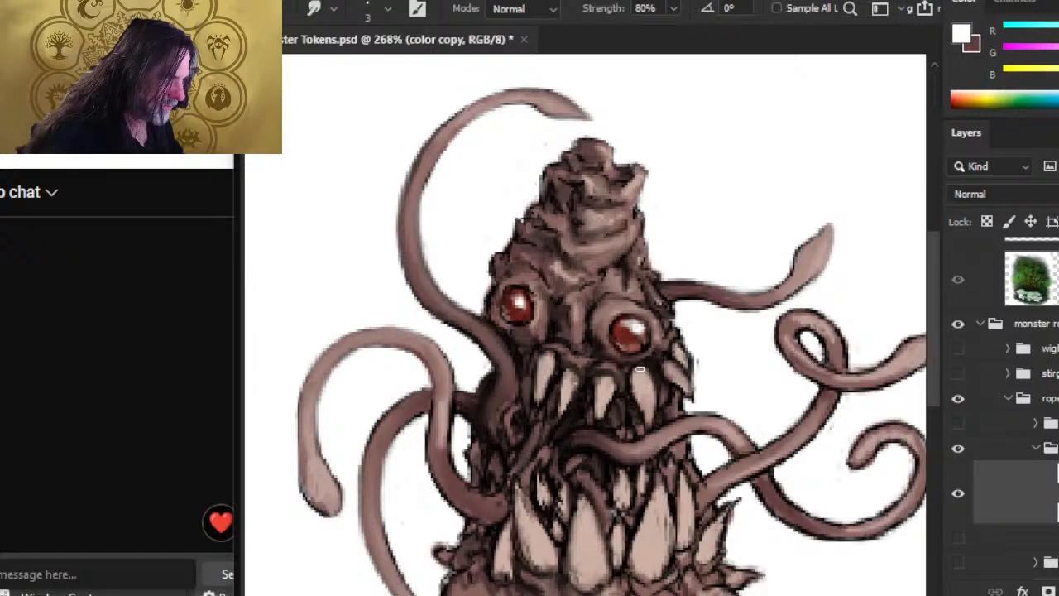
Step: Paint the gum between the roper's right eye and upper fangs with sampled brown and near-black tones, blending with the Smudge tool
key(b)
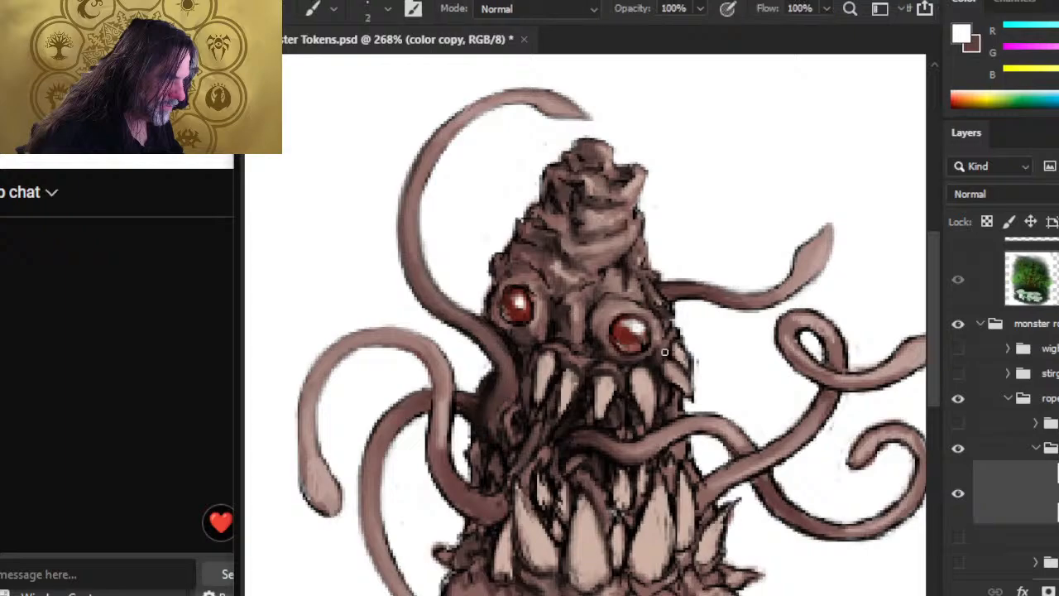
alt+click(666, 404)
drag(649, 367, 662, 372)
key(r)
key(b)
alt+click(657, 398)
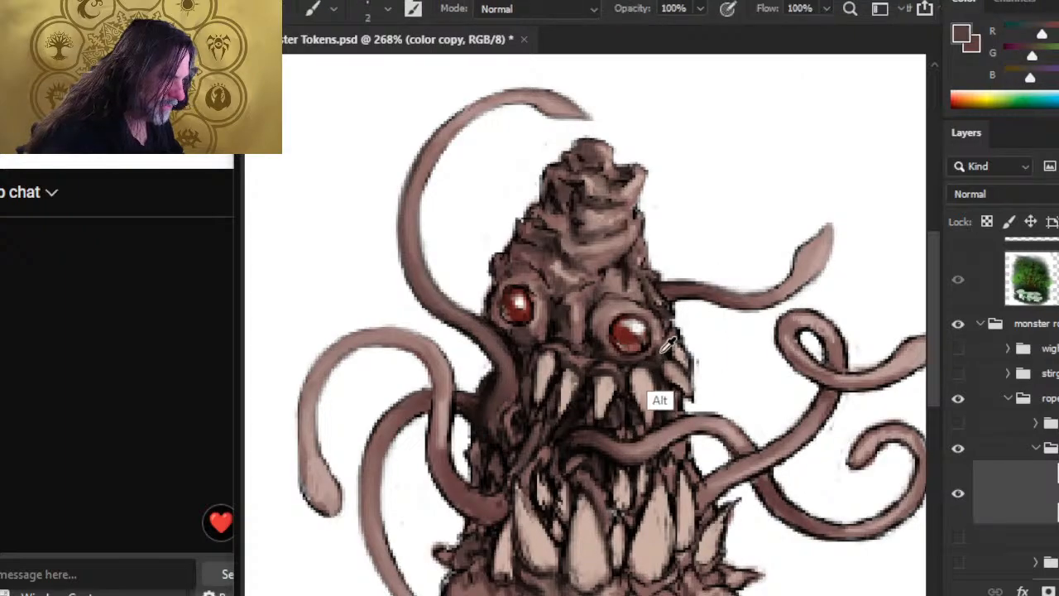
key(r)
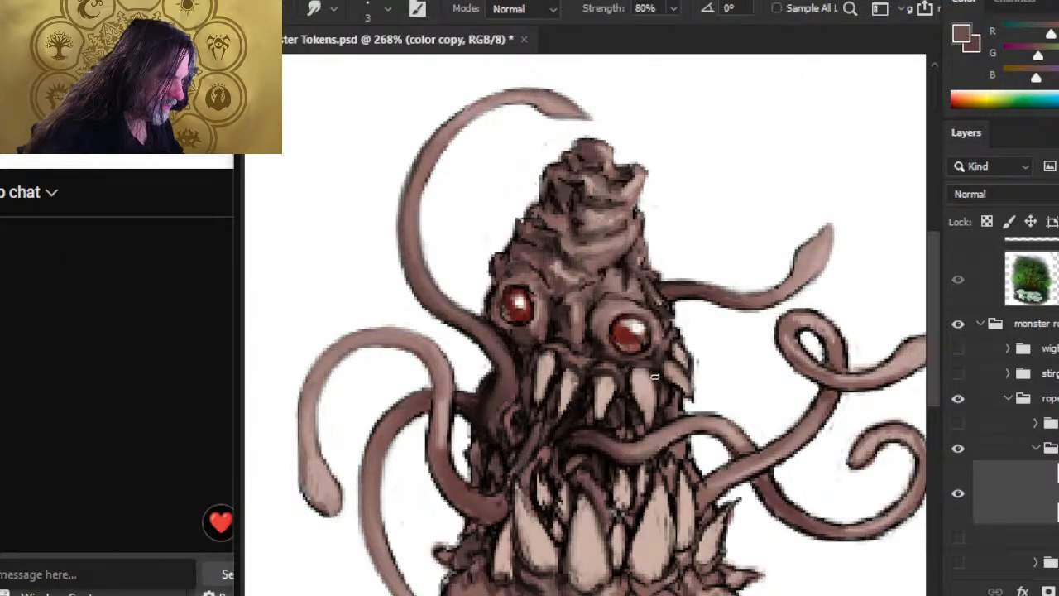
key(b)
alt+click(655, 420)
key(r)
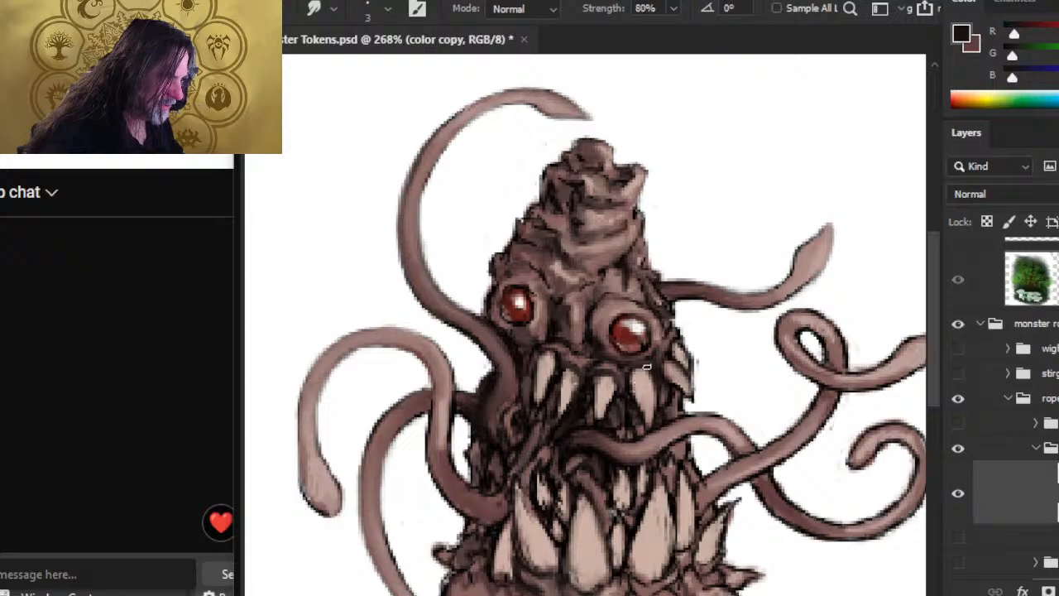
key(b)
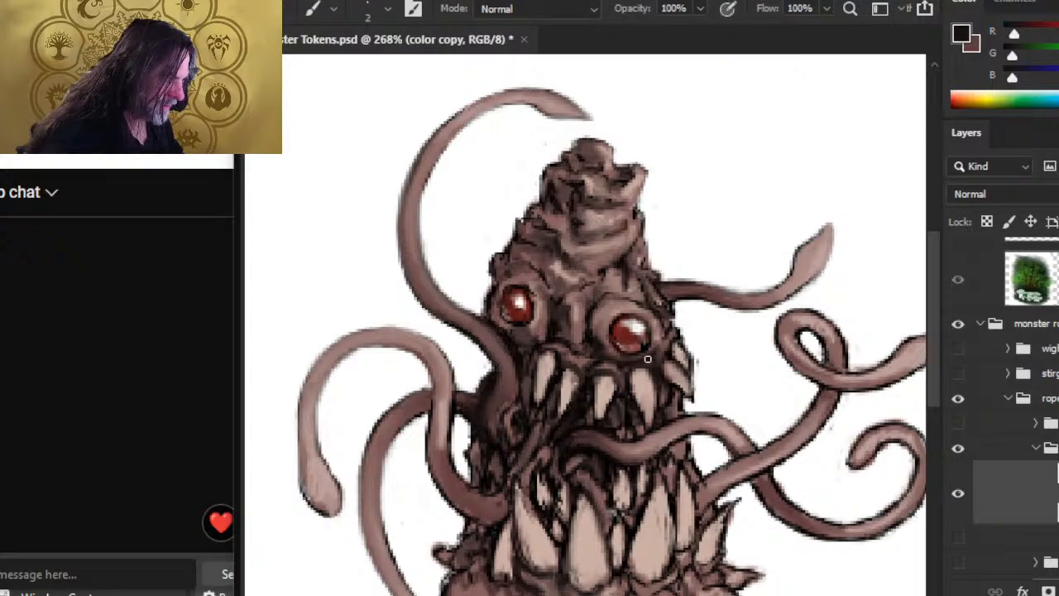
Step: Smudge the dark edge of the roper's body where the left tentacles meet it
key(r)
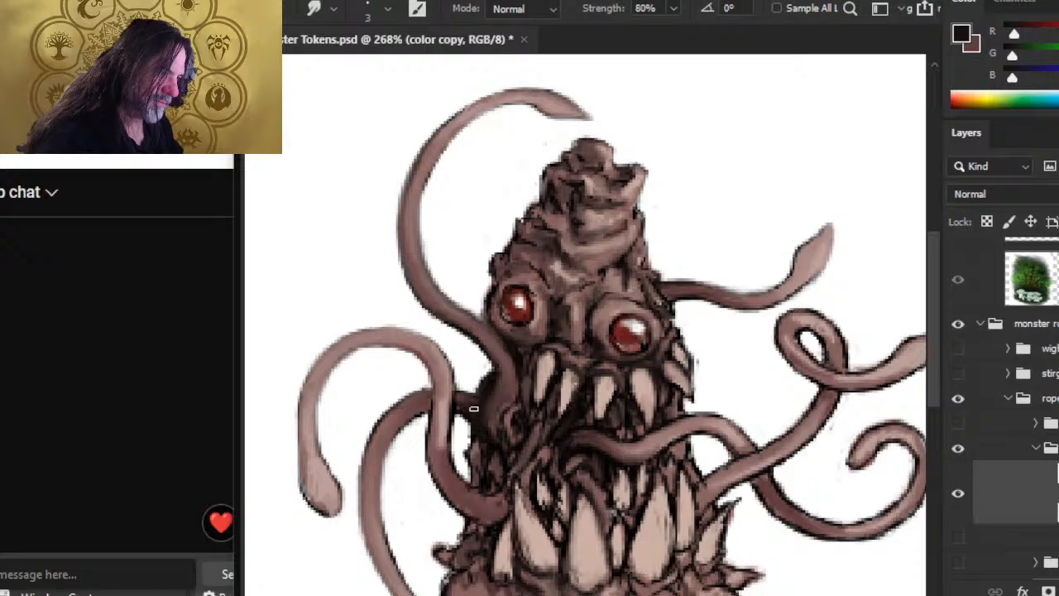
drag(572, 463, 620, 314)
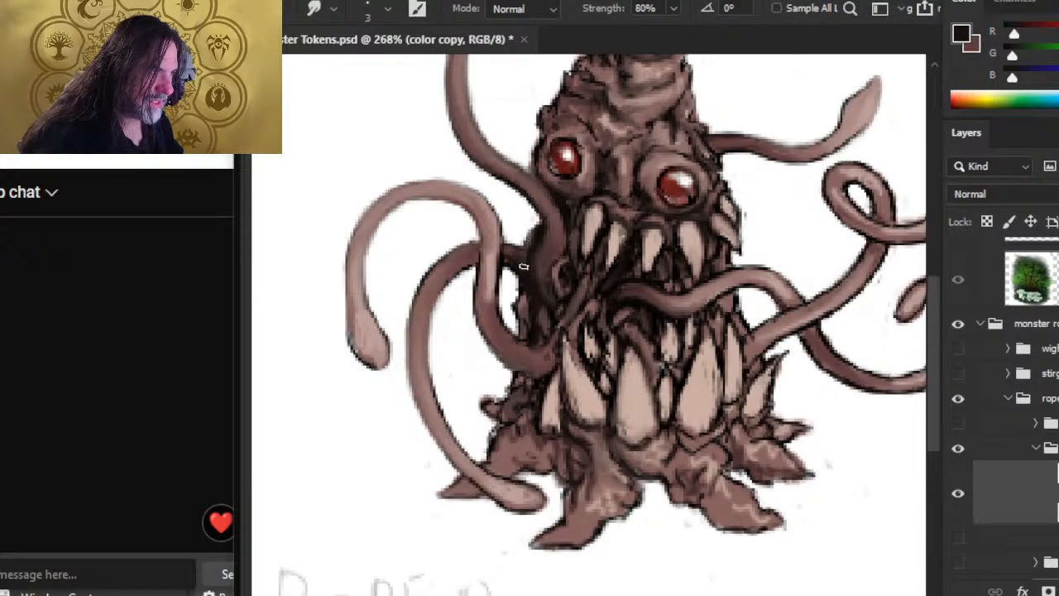
drag(539, 230, 523, 250)
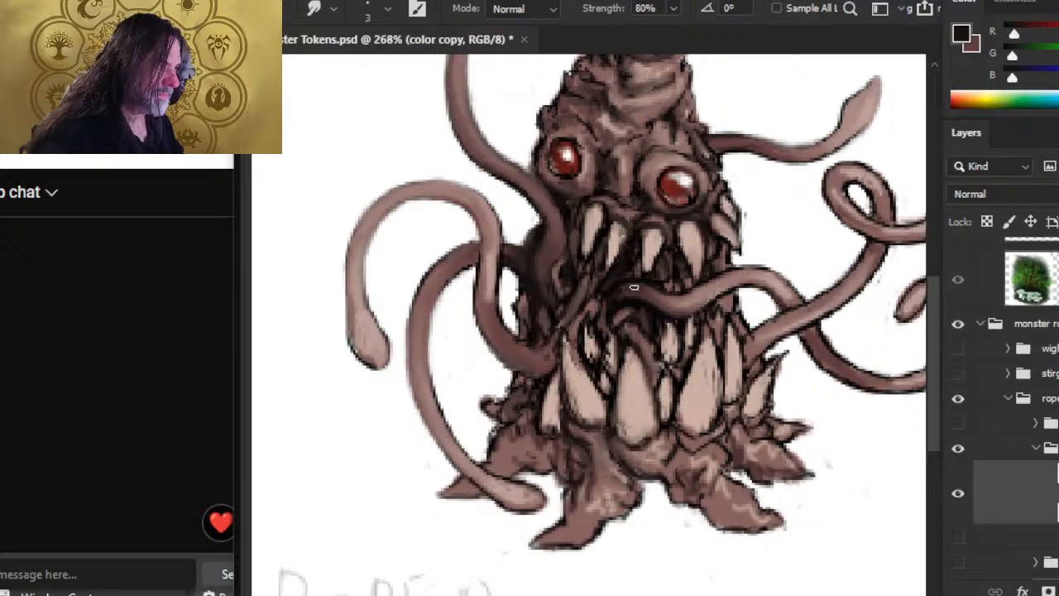
Step: Sample near-black from the roper's mouth, paint shadow around the base of the upper left tentacle and smudge it smooth
key(b)
alt+click(623, 271)
mouse_move(562, 253)
mouse_down()
mouse_move(558, 262)
mouse_move(561, 252)
mouse_up()
key(r)
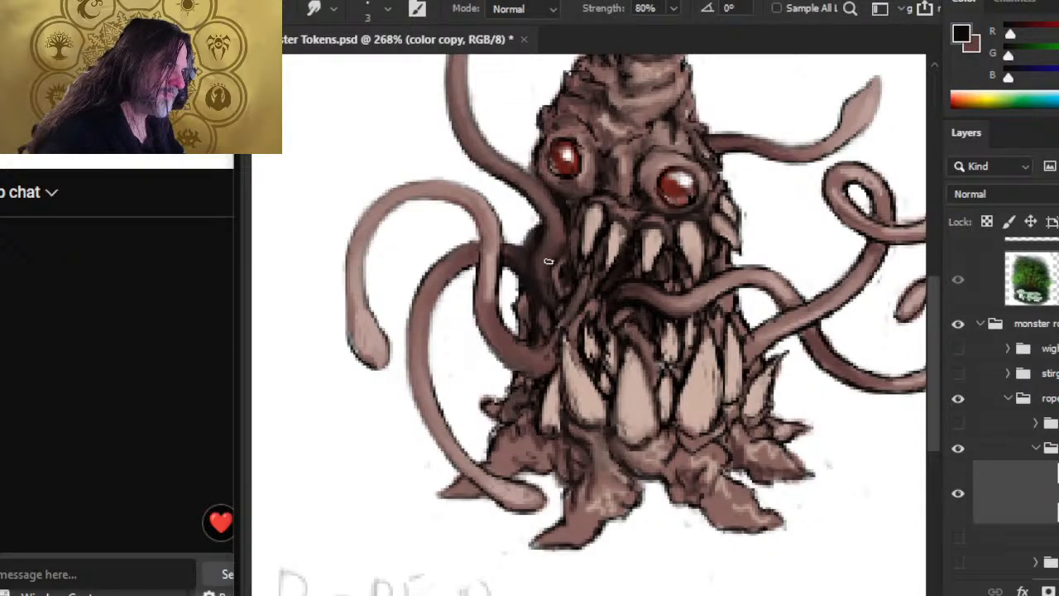
key(b)
mouse_move(562, 242)
mouse_down()
mouse_move(556, 260)
mouse_move(561, 232)
mouse_up()
key(r)
key(b)
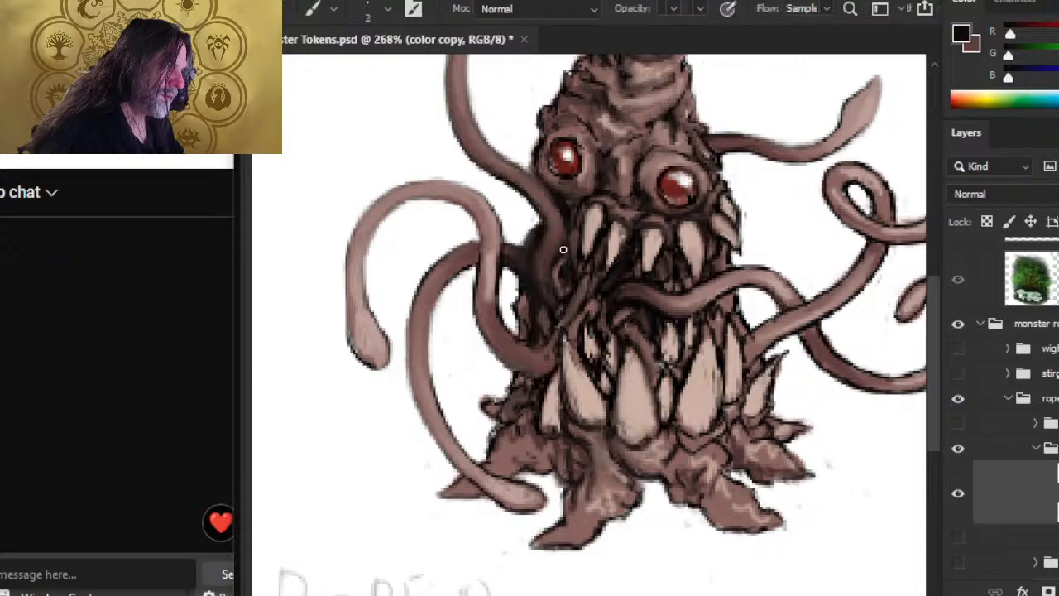
key(r)
key(b)
key(r)
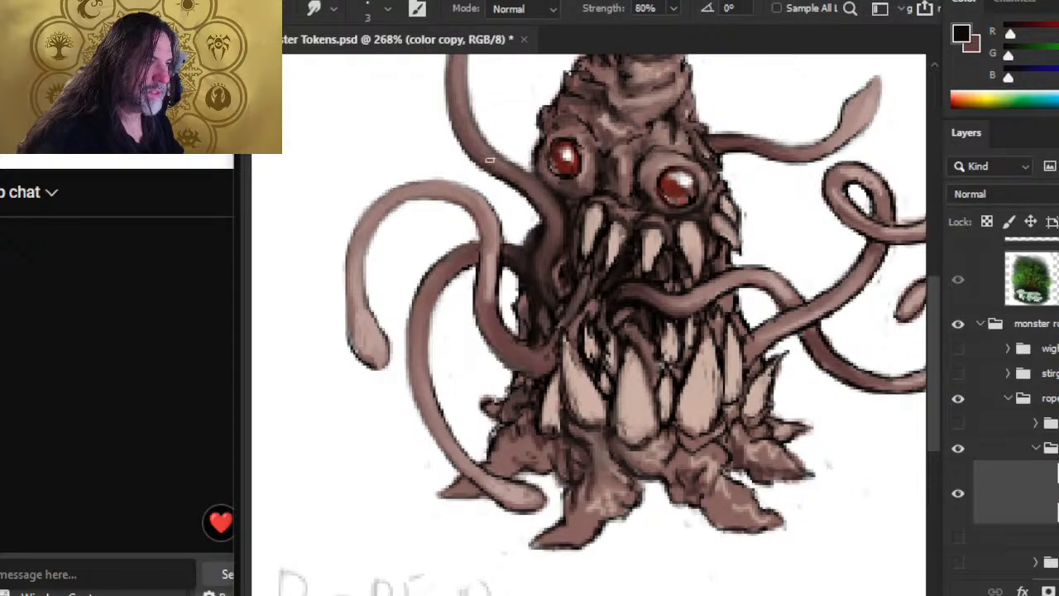
Step: Clean up the body outline beside the roper's left eye with the Eraser, and smudge and erase along the upper right tentacle's underside
key(e)
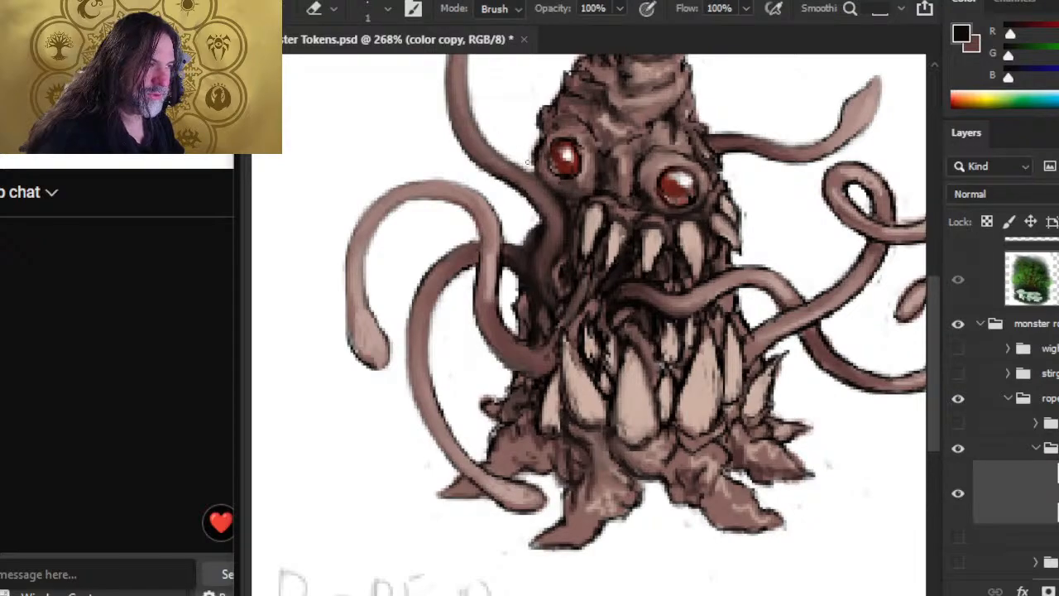
key(r)
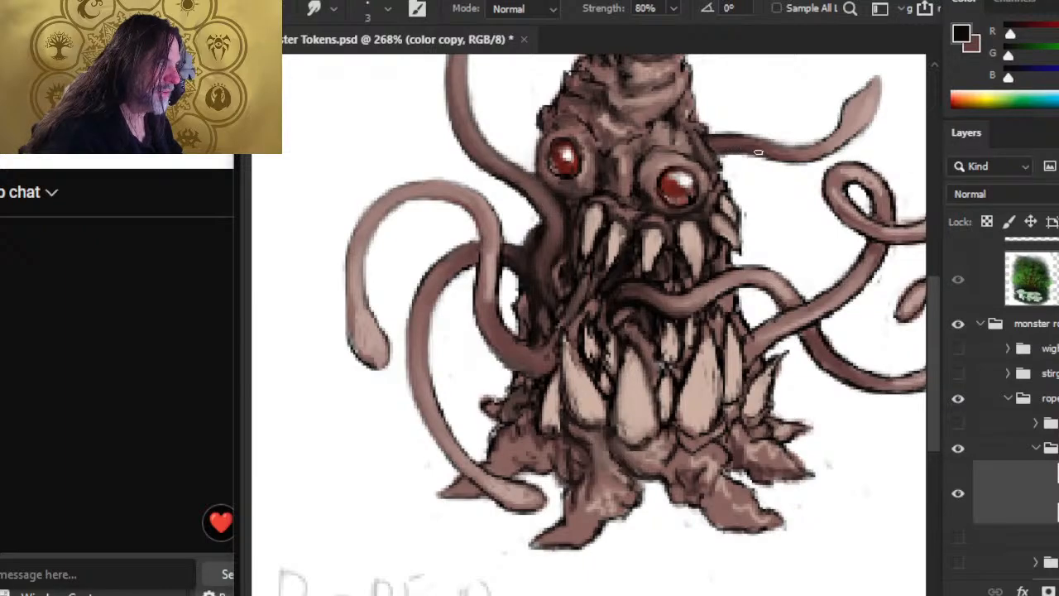
drag(778, 157, 829, 152)
key(e)
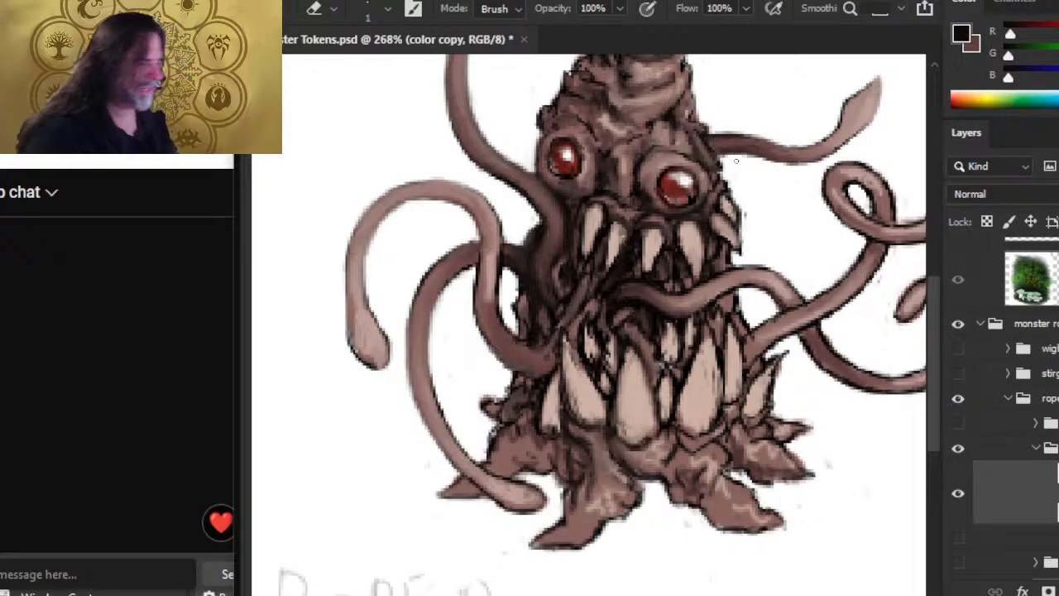
Step: Smudge the tentacle coming out of the mouth and paint its lower edge near the right-hand crossing with a sampled brown
key(r)
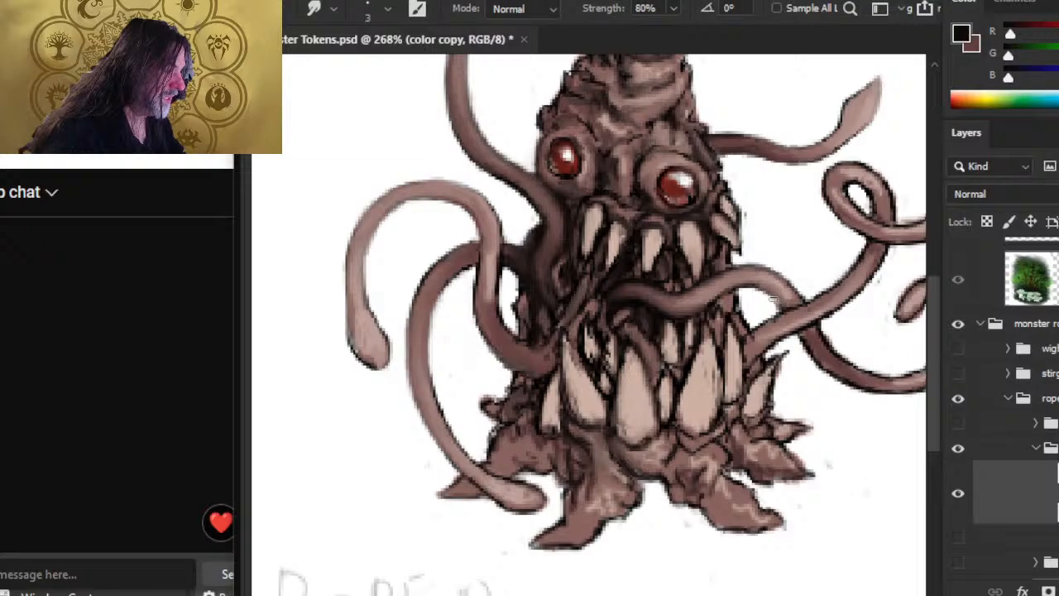
key(b)
alt+click(758, 280)
drag(766, 292, 778, 304)
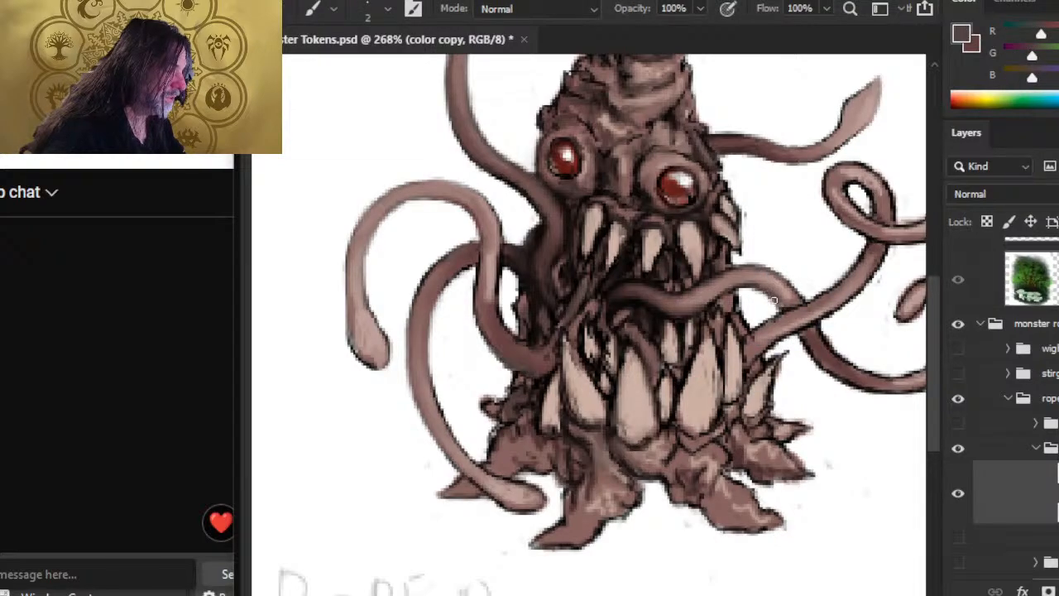
Step: Clean up the edges of the right-hand tentacle crossing and the outermost lower right tooth with the Smudge tool and Eraser
key(r)
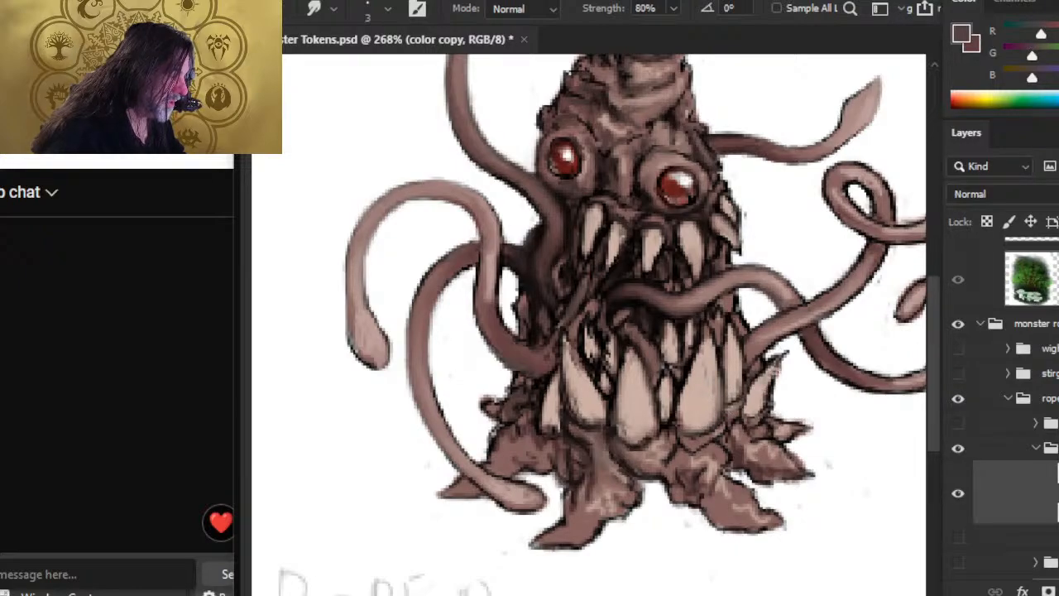
key(e)
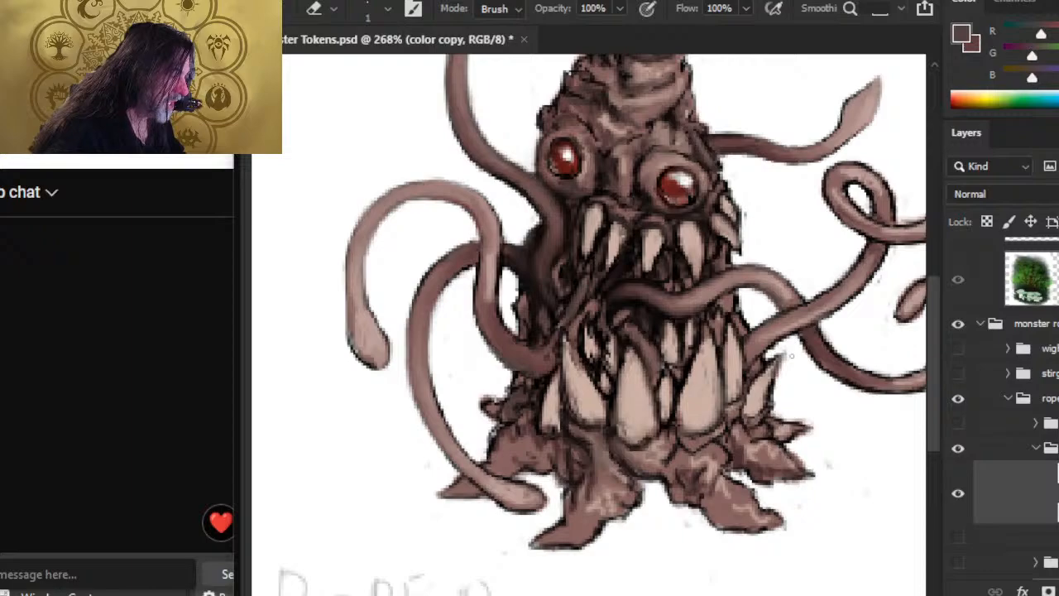
key(r)
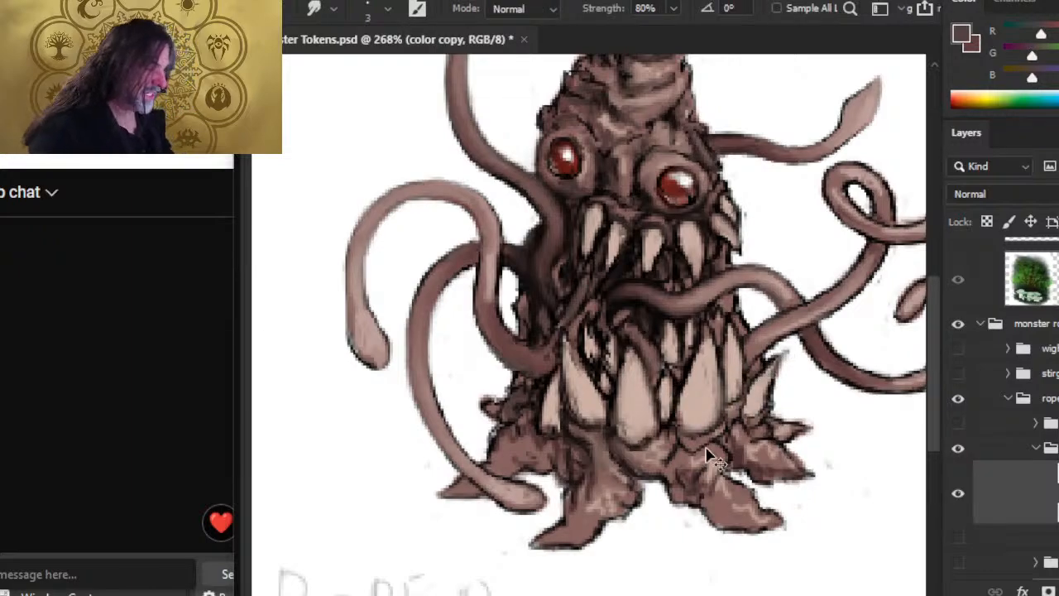
key(e)
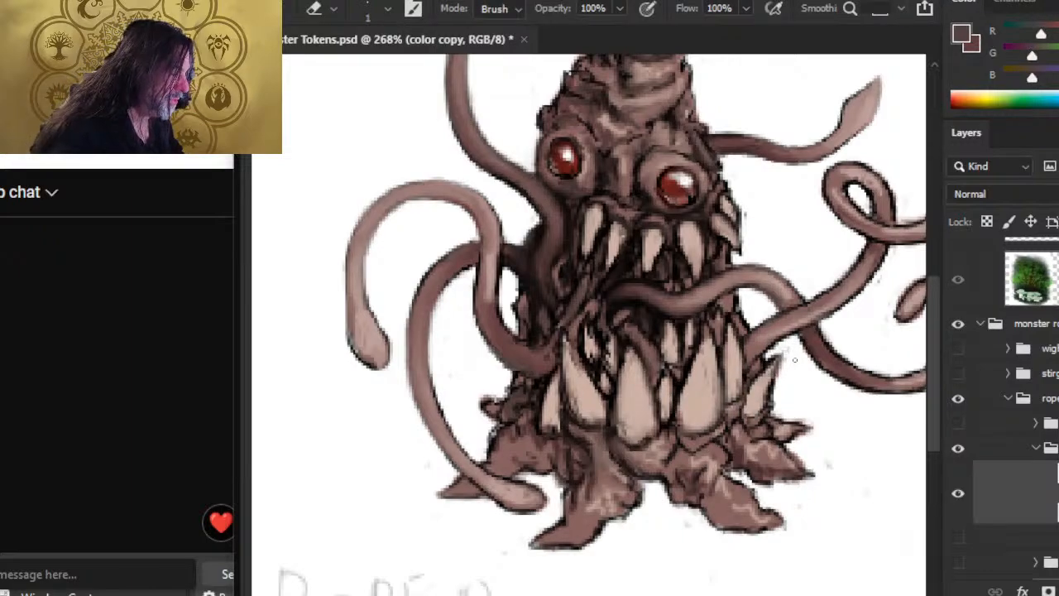
key(r)
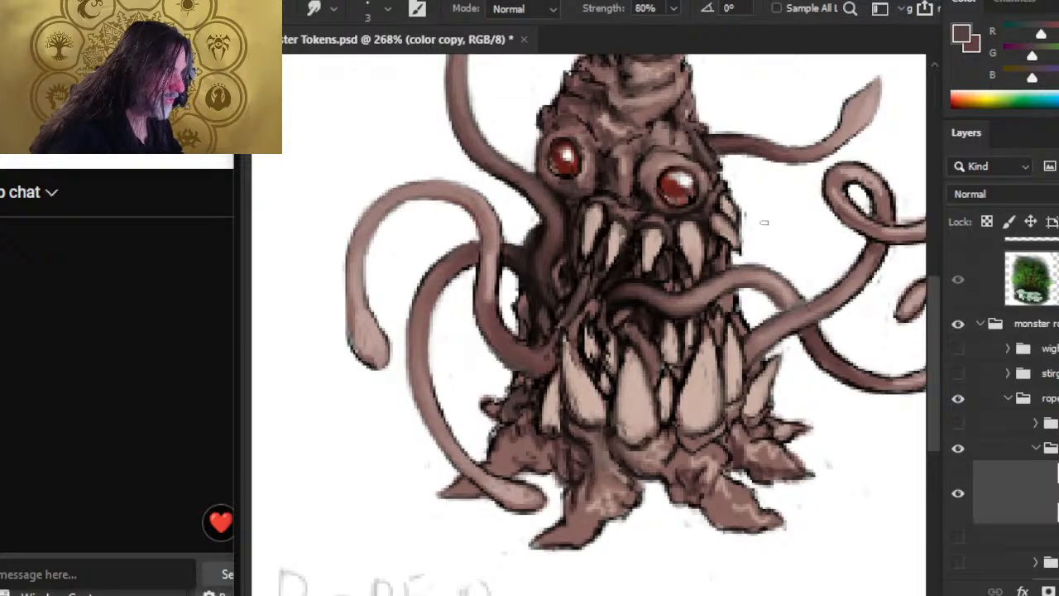
Step: Erase stray marks inside and around the looped right tentacle and smudge the dark outline of its loop
key(e)
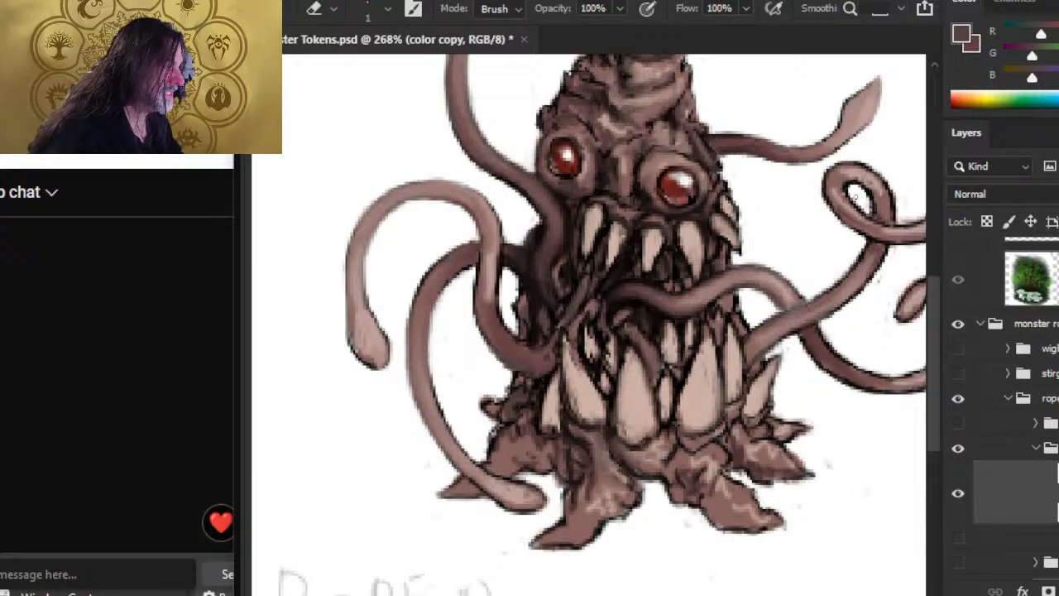
key(r)
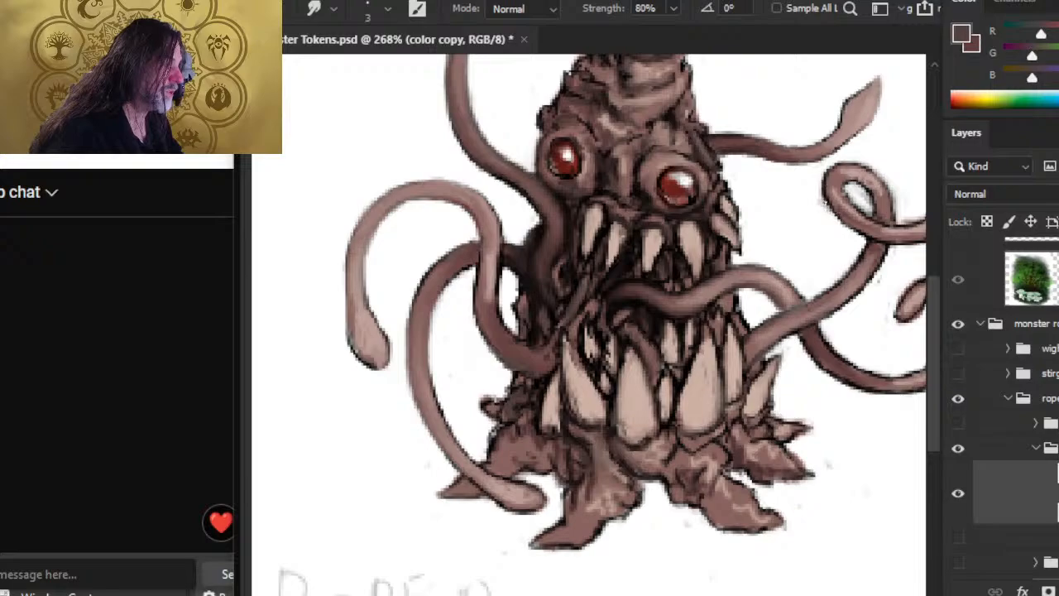
drag(850, 262, 702, 283)
key(e)
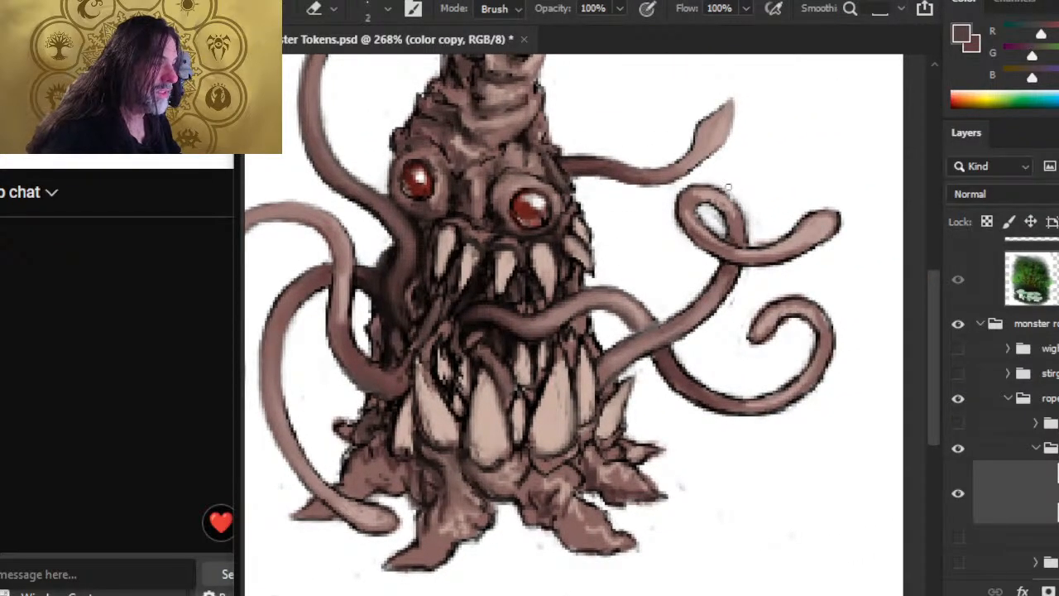
key(r)
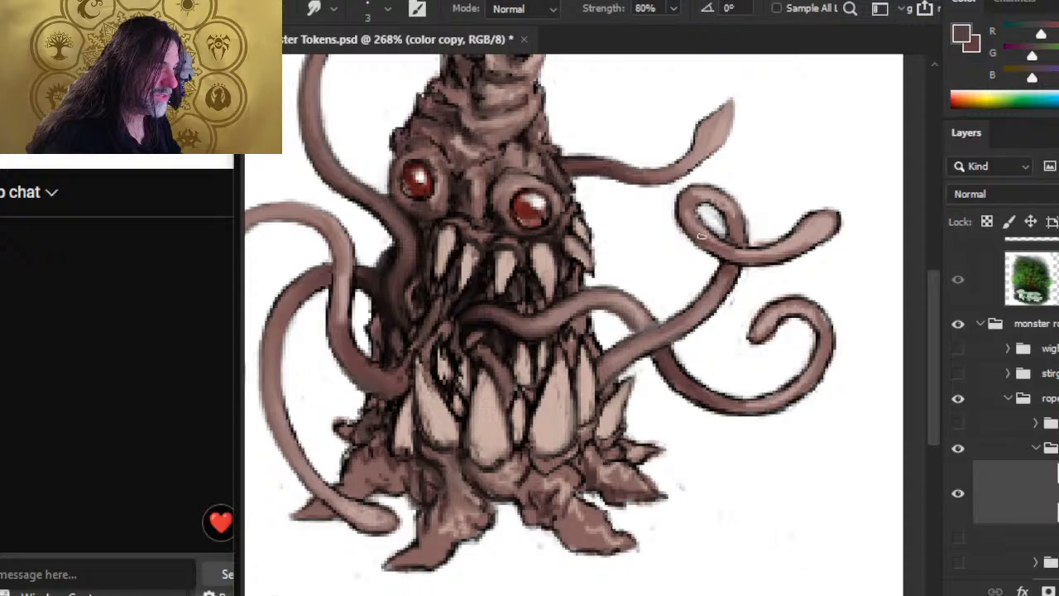
key(e)
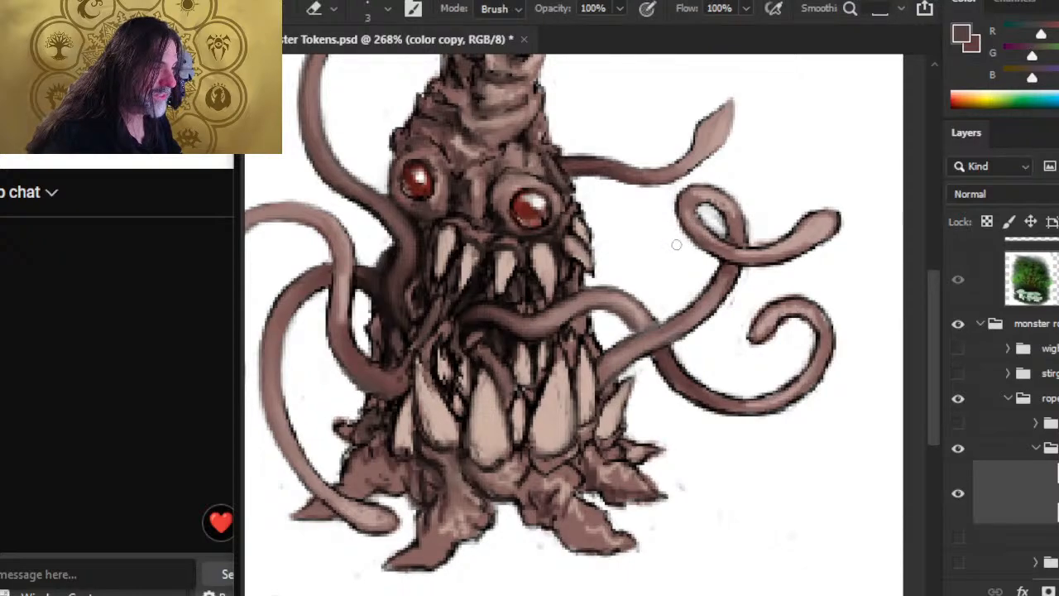
key(r)
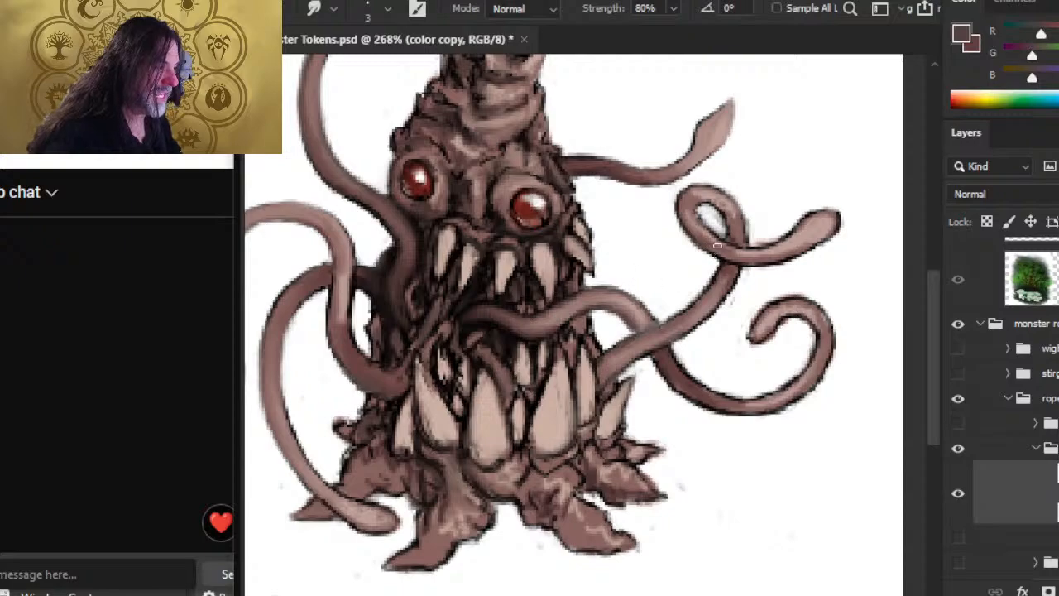
Step: Smudge the looped tentacle's end section, pull its tip out to a point and erase the rough edges around it
mouse_move(722, 246)
mouse_down()
mouse_move(748, 252)
mouse_move(786, 236)
mouse_up()
key(e)
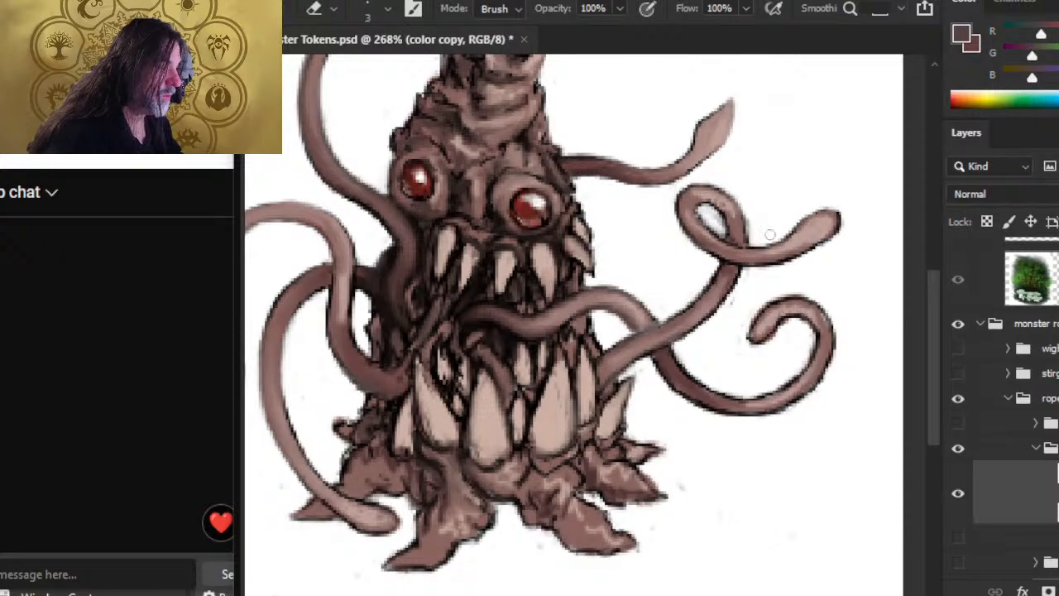
key(r)
mouse_move(816, 225)
mouse_down()
mouse_move(838, 245)
mouse_move(840, 234)
mouse_move(834, 246)
mouse_move(824, 222)
mouse_move(806, 225)
mouse_move(828, 217)
mouse_move(803, 213)
mouse_move(843, 221)
mouse_up()
key(e)
key(r)
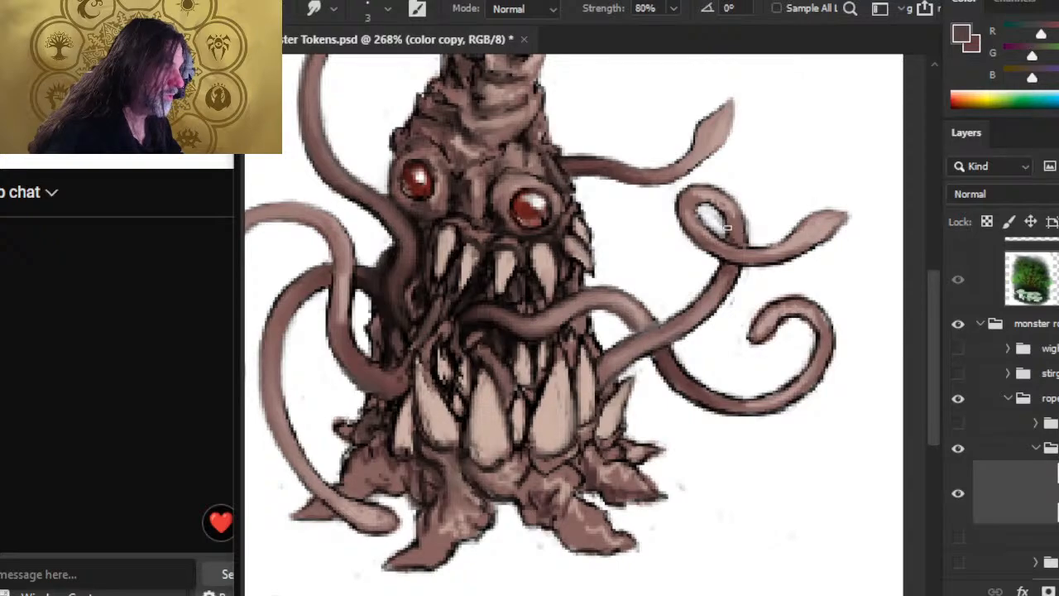
Step: Clean the opening of the tentacle loop and paint its inner edge with a brown sampled from the upper right tentacle
key(e)
key(r)
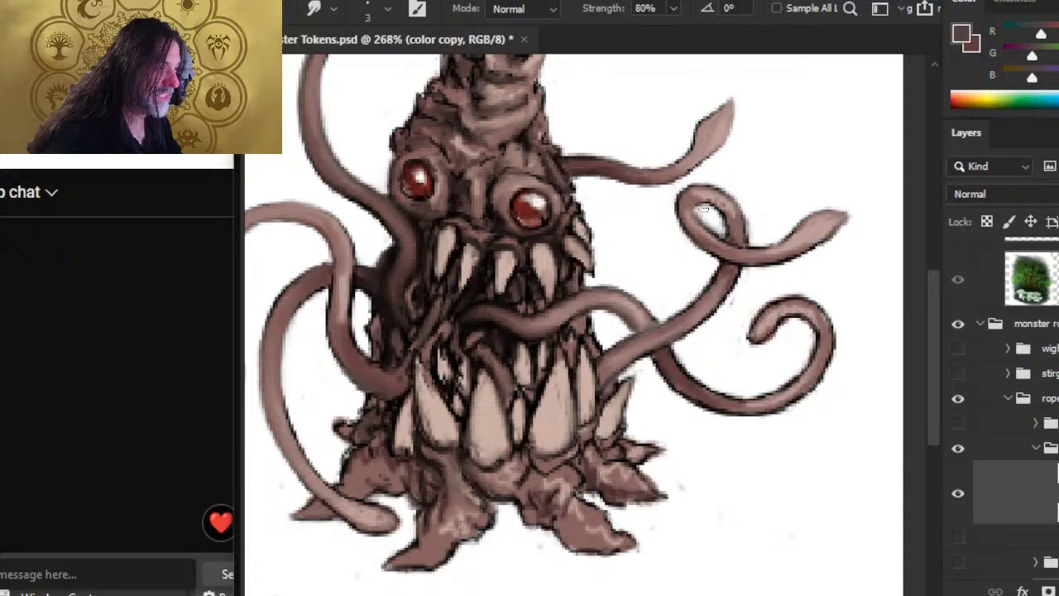
key(b)
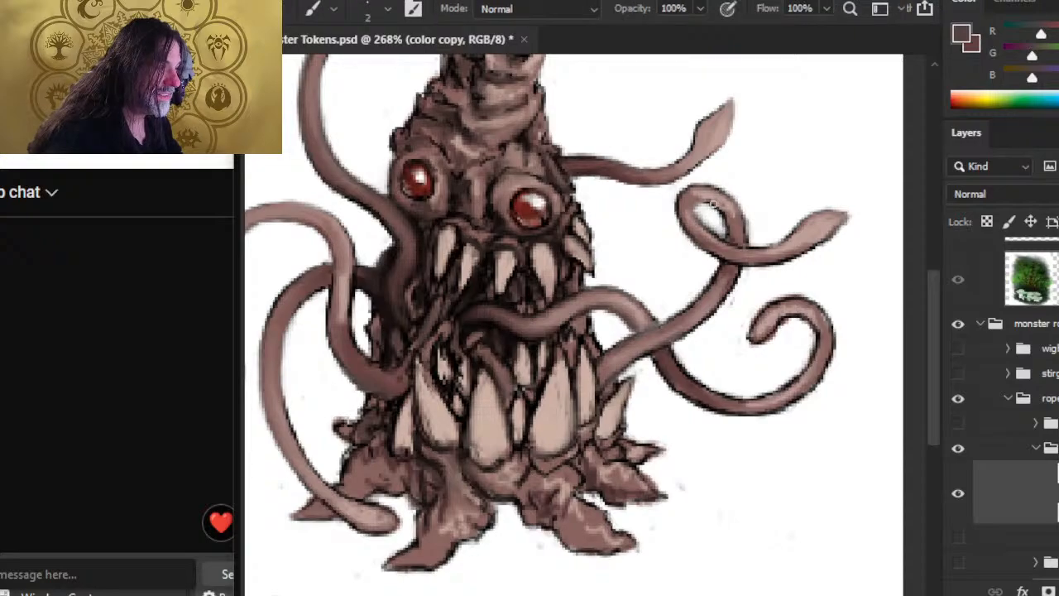
alt+click(613, 170)
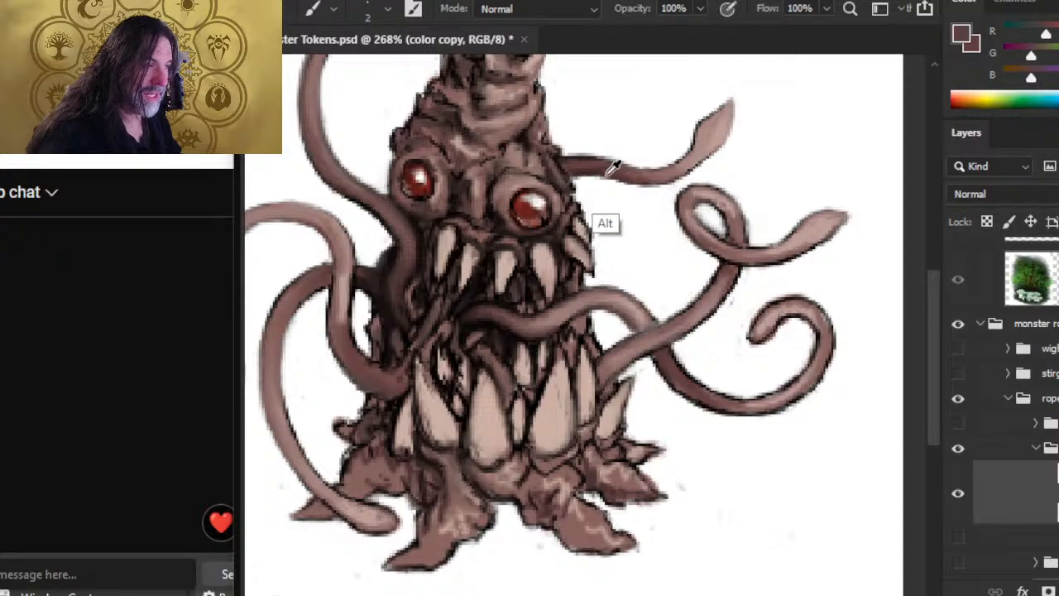
drag(704, 203, 701, 220)
key(r)
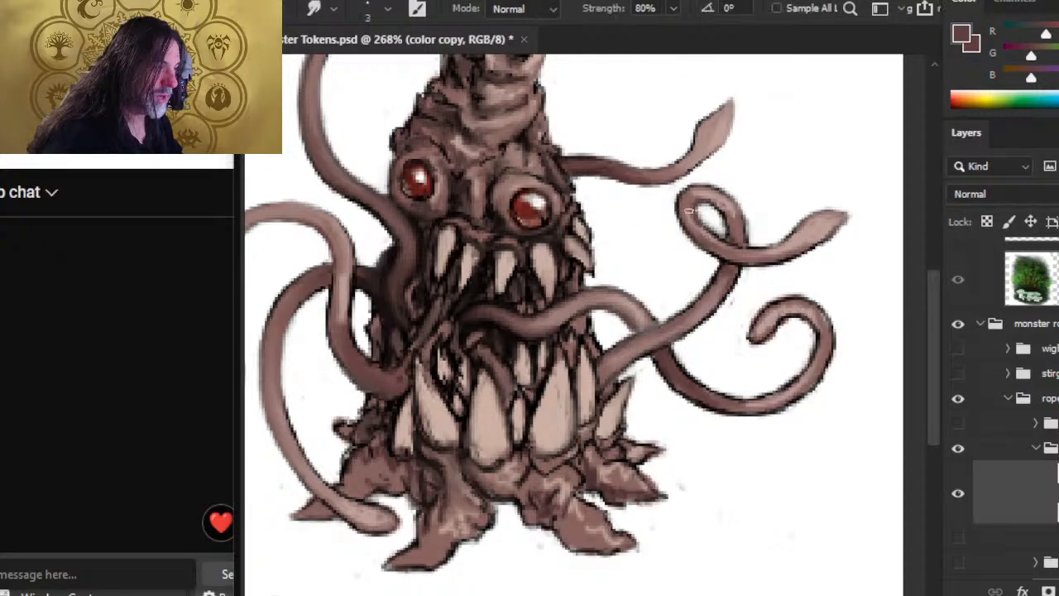
Step: Erase leftover marks in the tentacle's loop and smudge its left curve slightly outward to smooth and thicken it
key(e)
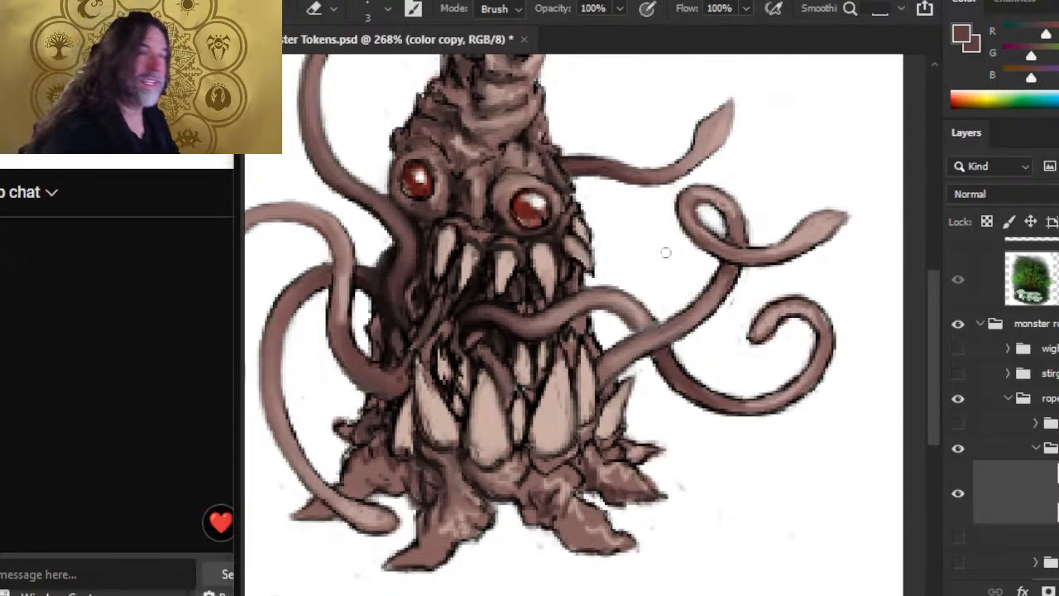
key(r)
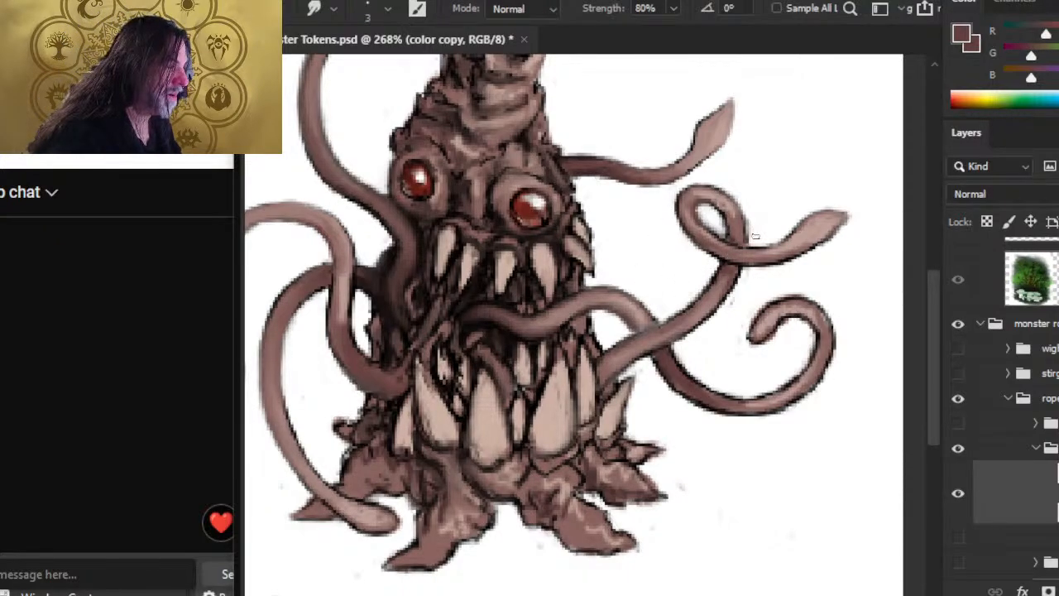
key(e)
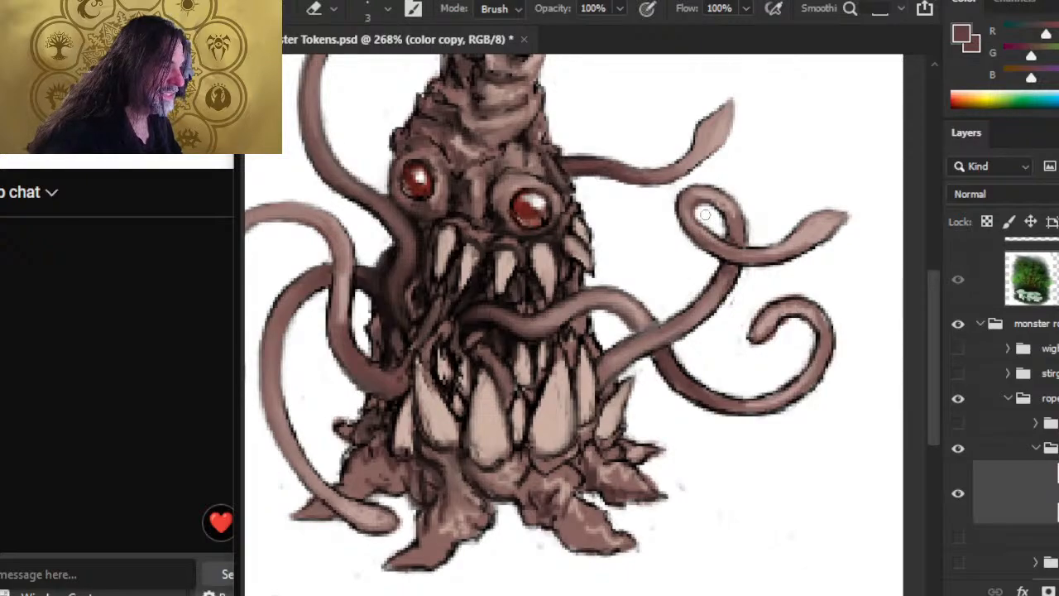
key(r)
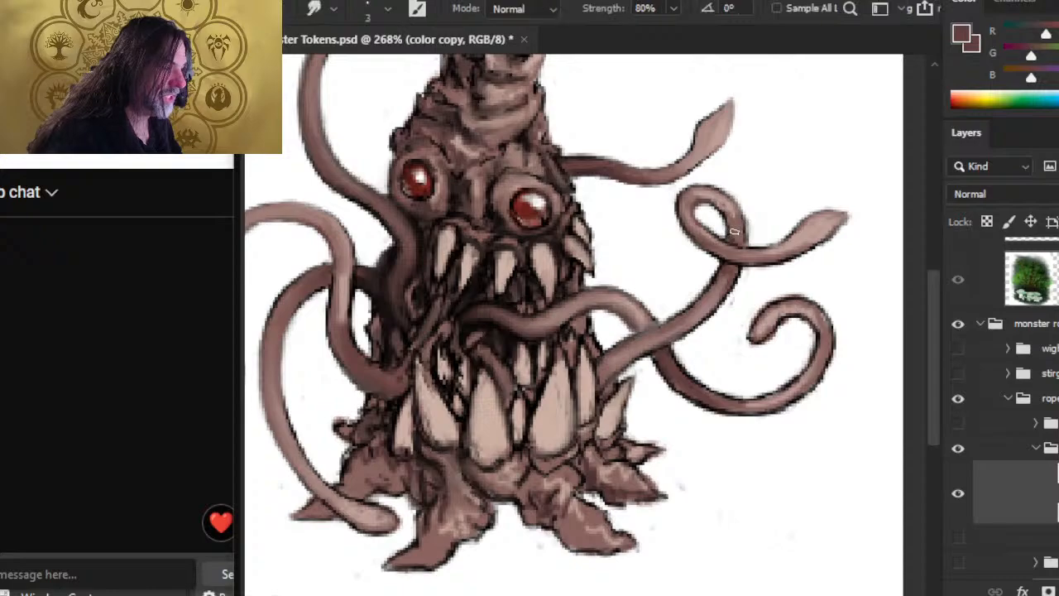
mouse_move(719, 246)
mouse_down()
mouse_move(679, 211)
mouse_move(690, 195)
mouse_move(696, 239)
mouse_move(678, 212)
mouse_move(688, 237)
mouse_move(730, 258)
mouse_move(677, 217)
mouse_up()
Step: Smudge the dark edges of the looped tentacle's lower stretch, from below the loop down to its base by the teeth
key(e)
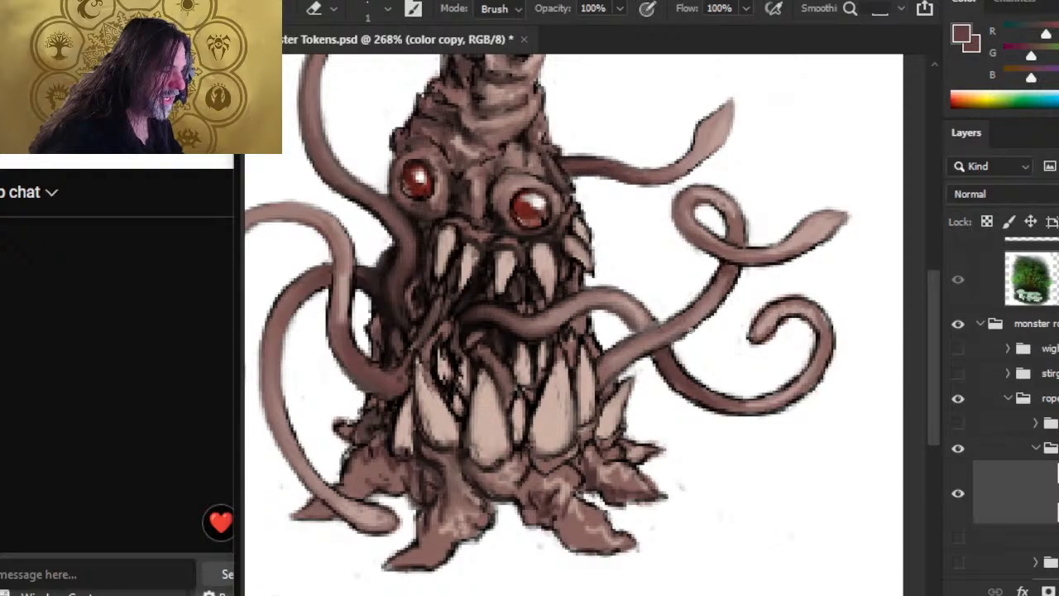
key(r)
drag(706, 314, 605, 390)
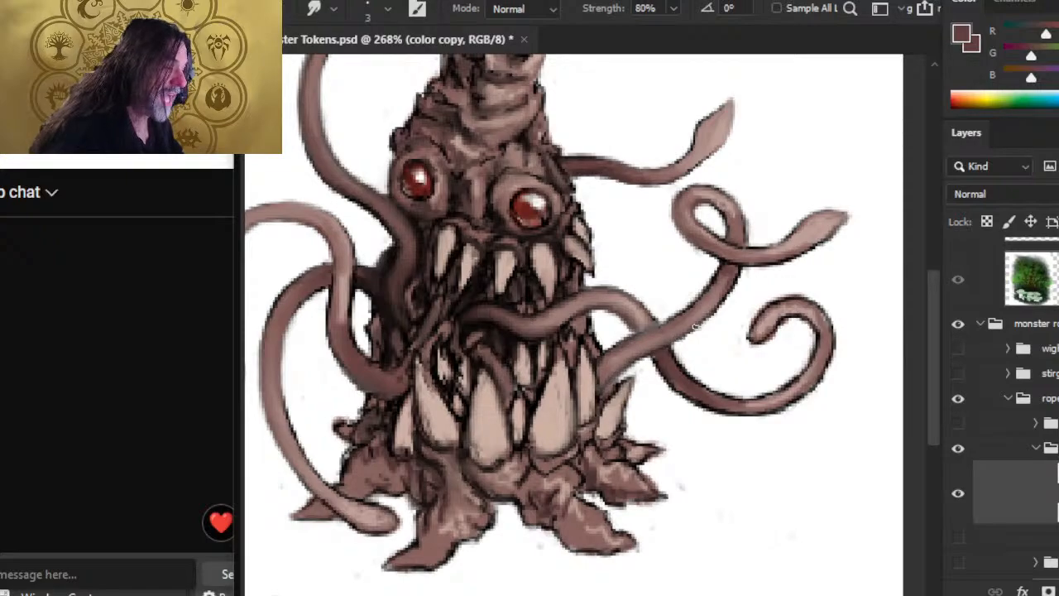
drag(724, 296, 680, 338)
mouse_move(712, 285)
mouse_down()
mouse_move(691, 297)
mouse_move(706, 286)
mouse_up()
key(e)
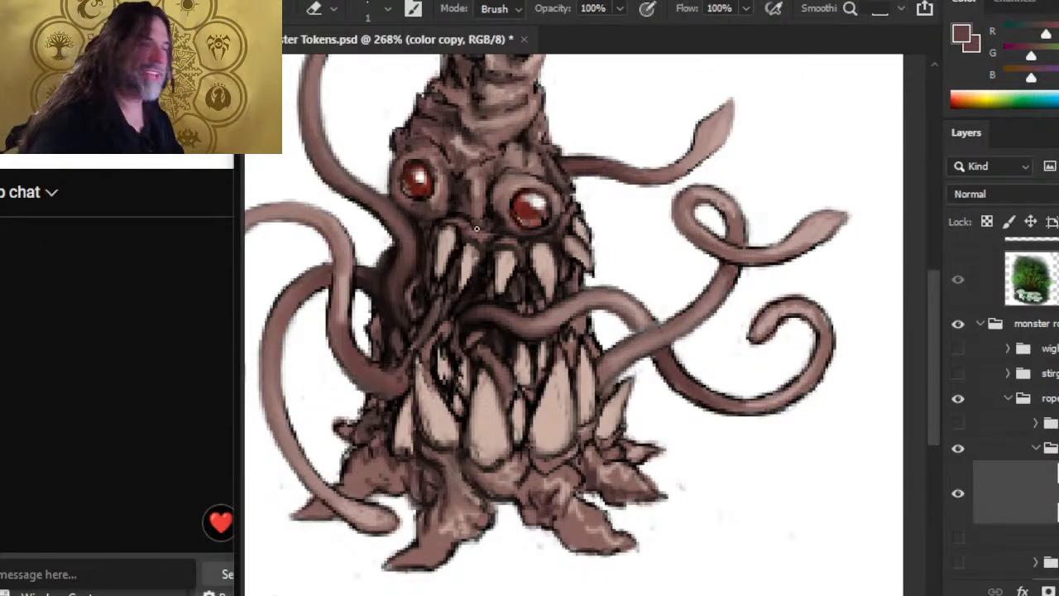
Step: Sample near-black from below the roper's right eye, paint shadows among the teeth and tentacles in the mouth, and smudge them
key(r)
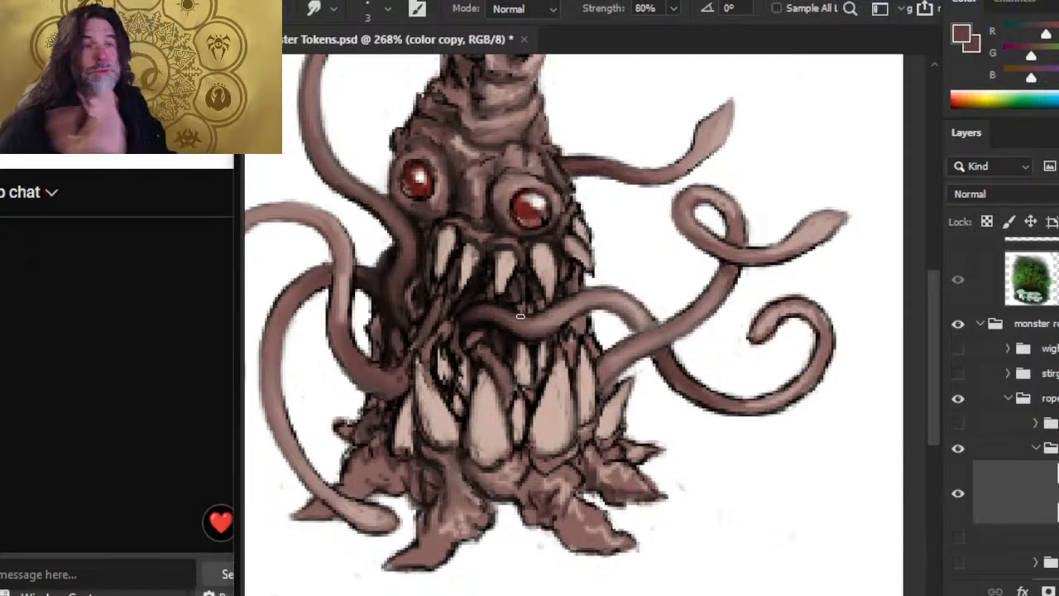
key(b)
key(alt)
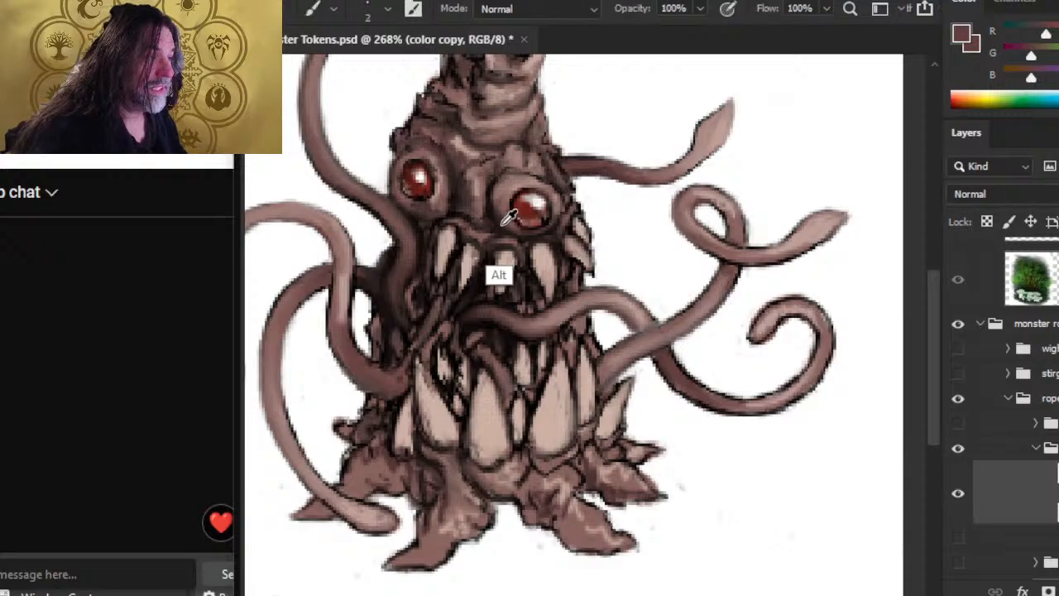
alt+click(503, 222)
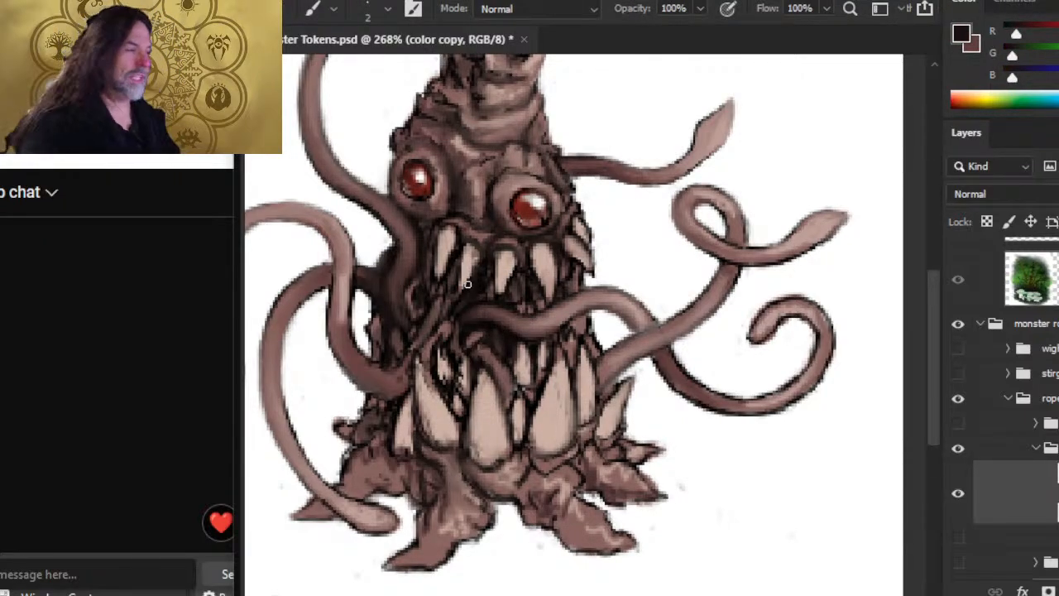
key(r)
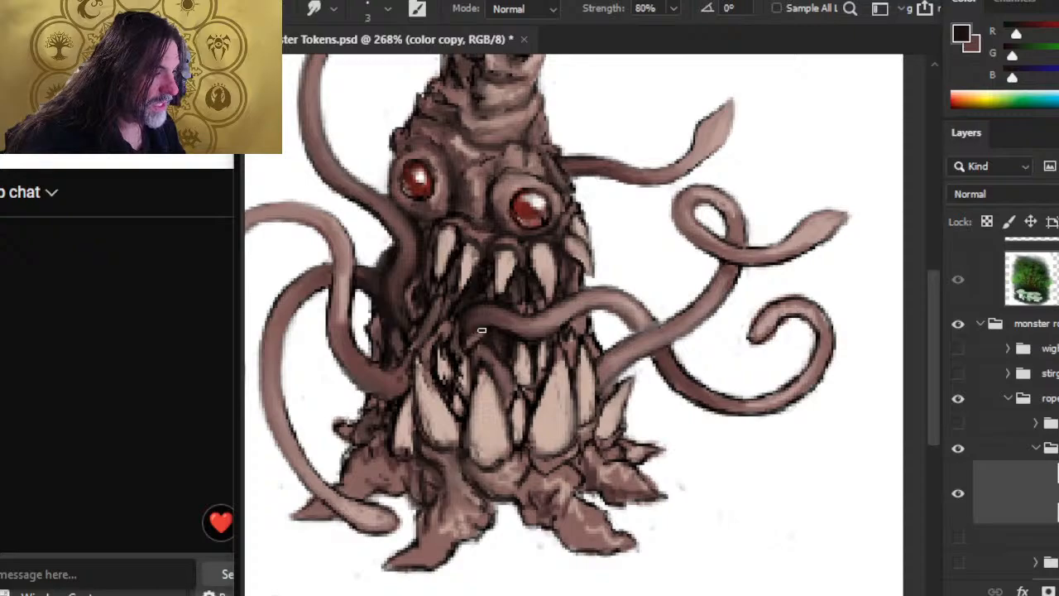
key(b)
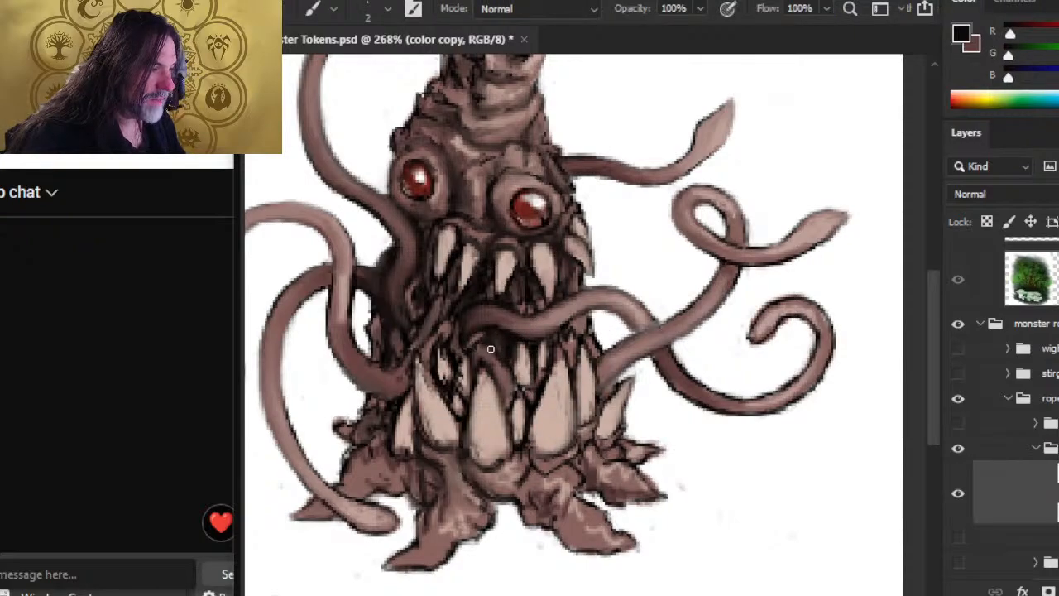
key(r)
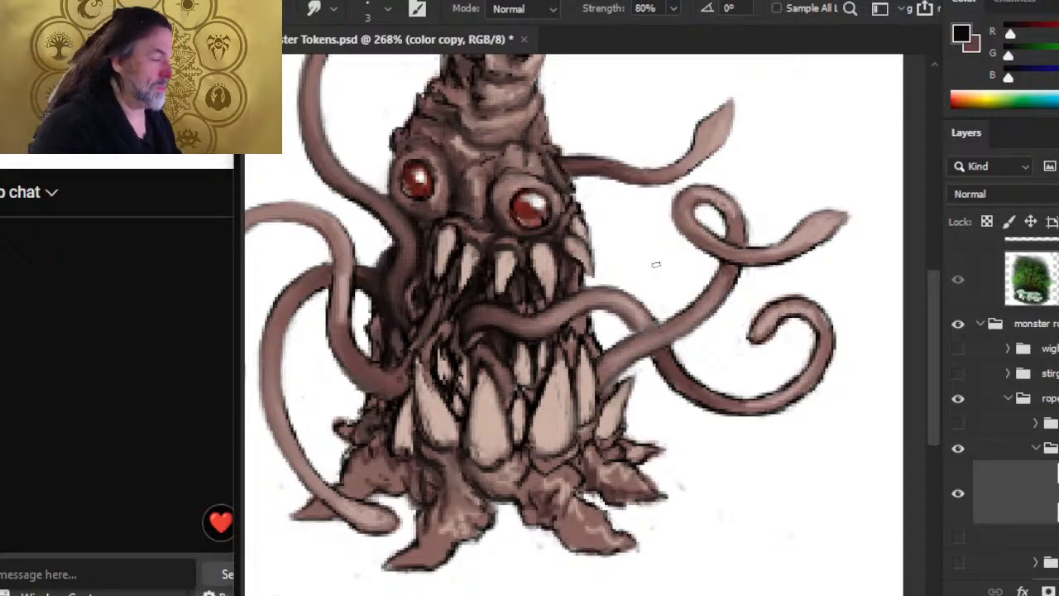
Step: Erase and smudge the curled lower right tentacle, pull its tip to a point, and smooth the looped tentacle's outer end
key(e)
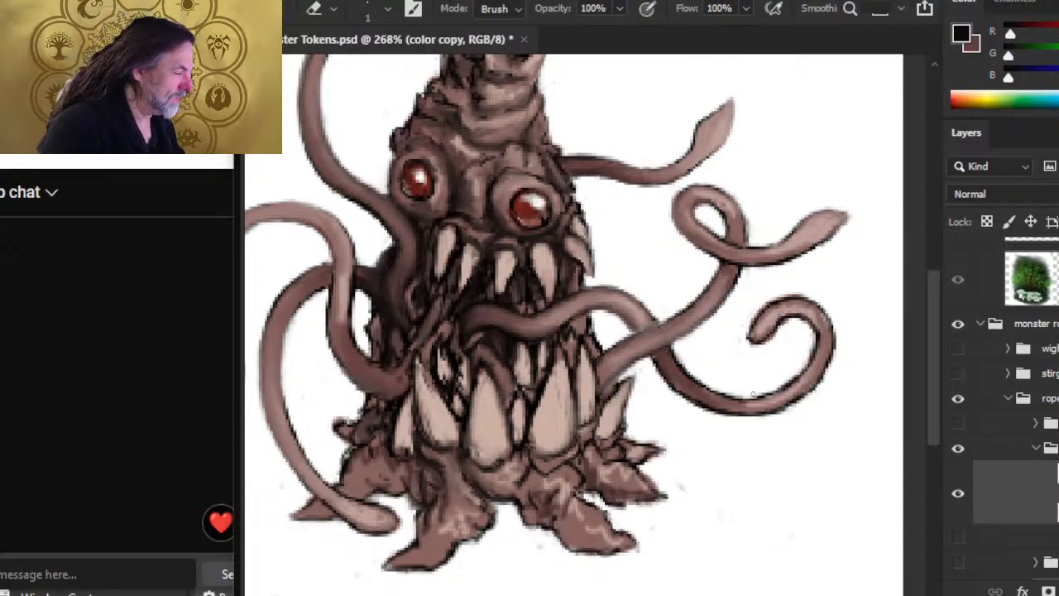
key(r)
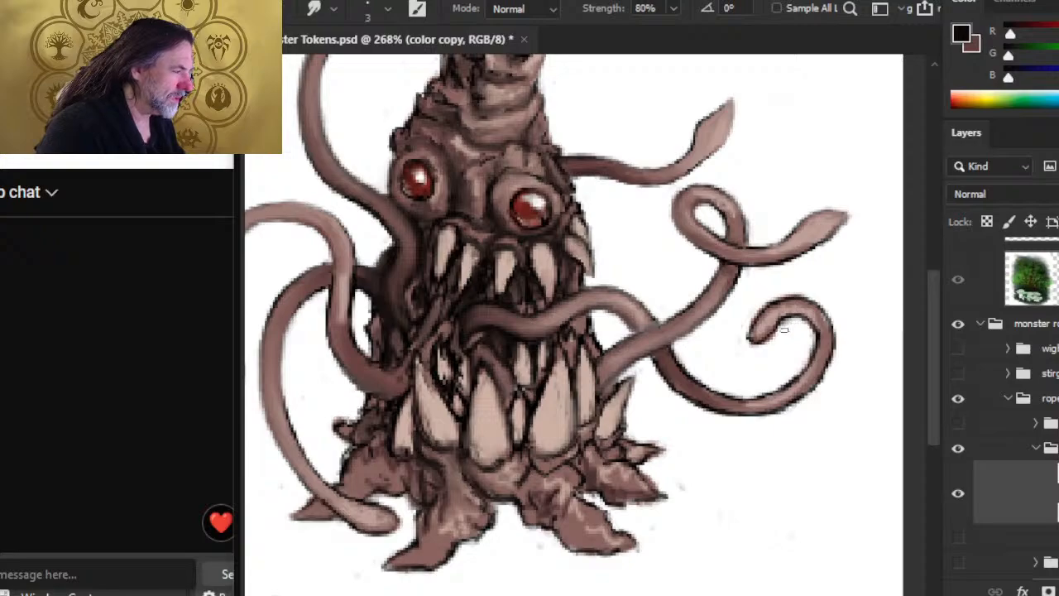
mouse_move(750, 338)
mouse_down()
mouse_move(760, 312)
mouse_move(755, 322)
mouse_move(771, 333)
mouse_move(760, 343)
mouse_move(771, 334)
mouse_move(749, 350)
mouse_move(770, 309)
mouse_move(752, 337)
mouse_move(785, 306)
mouse_move(798, 307)
mouse_move(790, 335)
mouse_move(811, 332)
mouse_up()
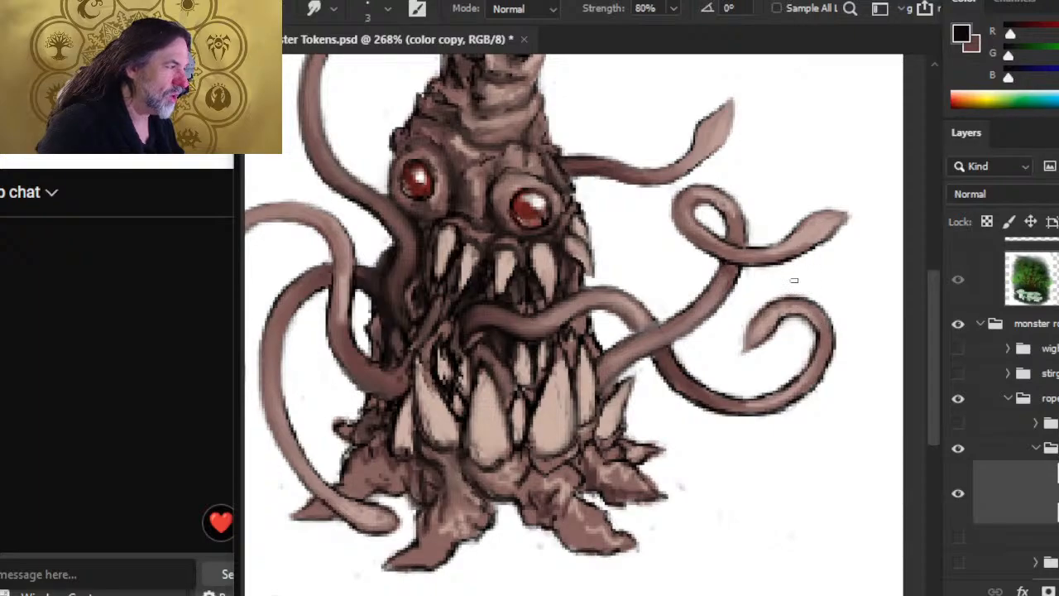
mouse_move(806, 252)
mouse_down()
mouse_move(849, 221)
mouse_move(797, 231)
mouse_move(824, 215)
mouse_move(794, 235)
mouse_move(832, 216)
mouse_up()
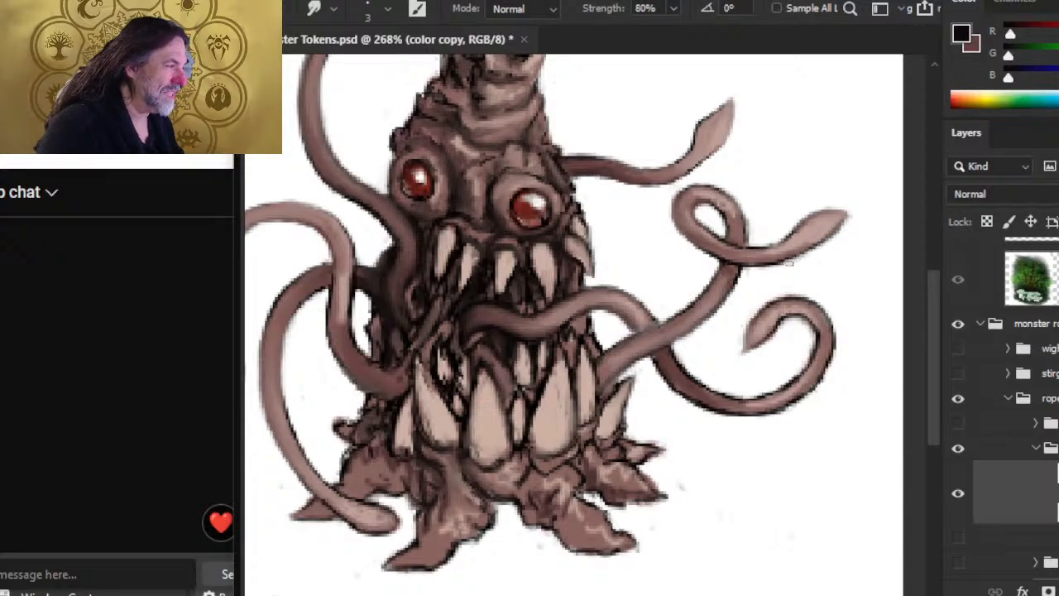
key(e)
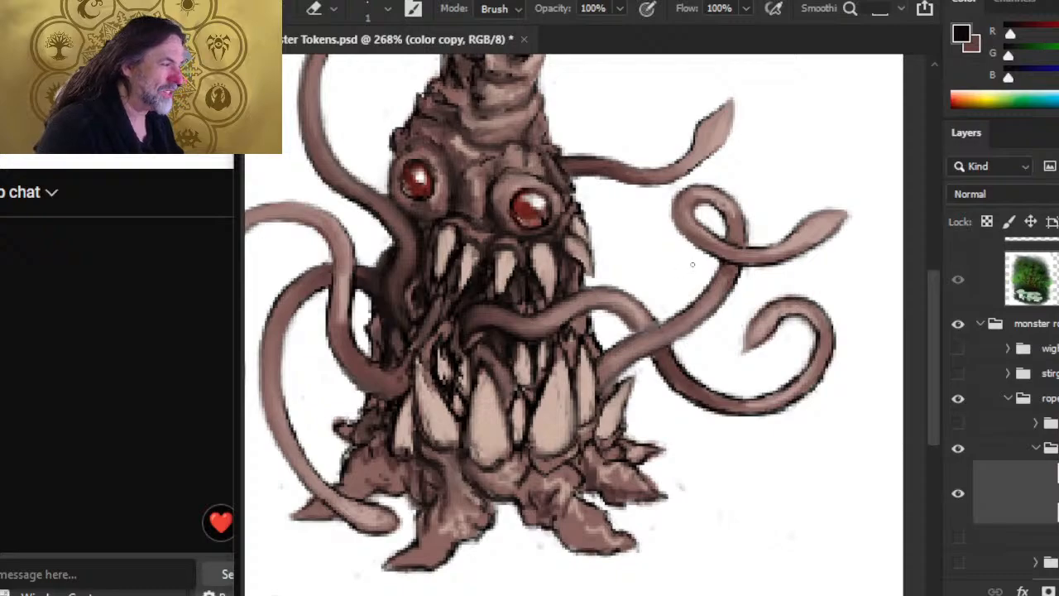
Step: Smudge and erase along the curled lower right tentacle to smooth its tip, inner curve and dark outer edge
key(r)
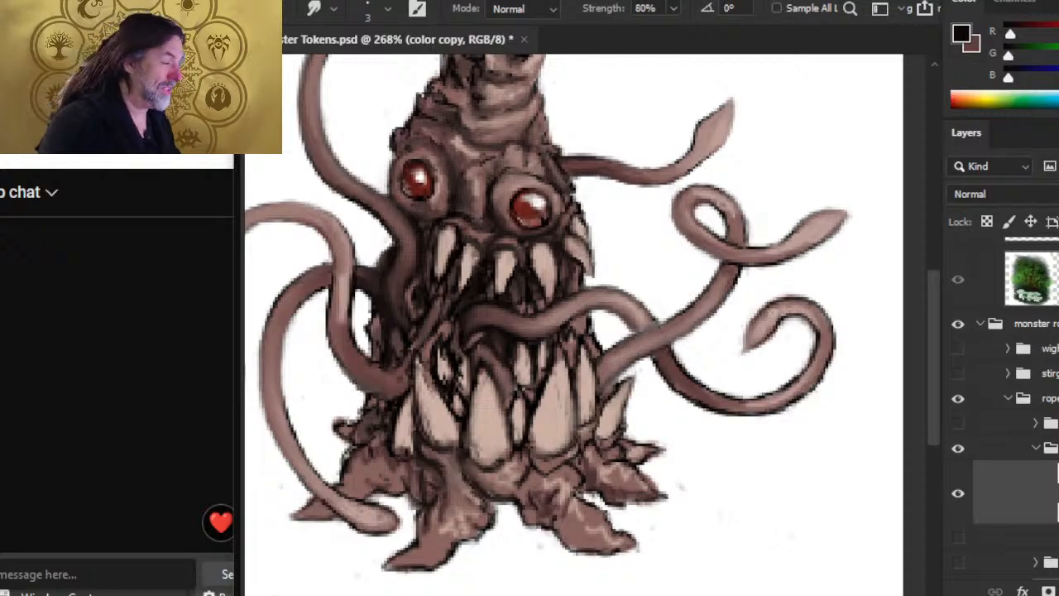
key(e)
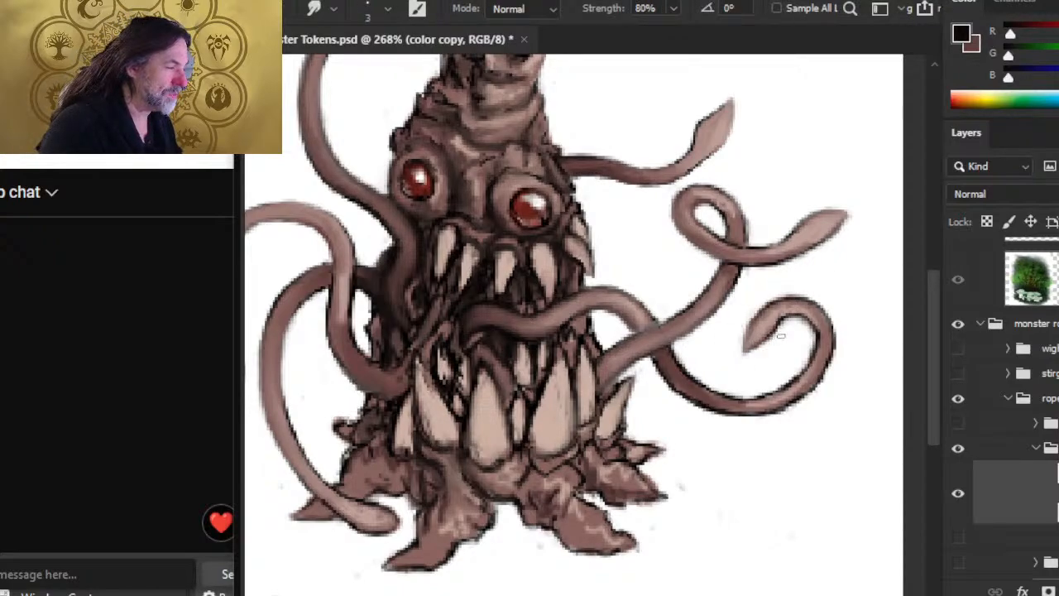
key(e)
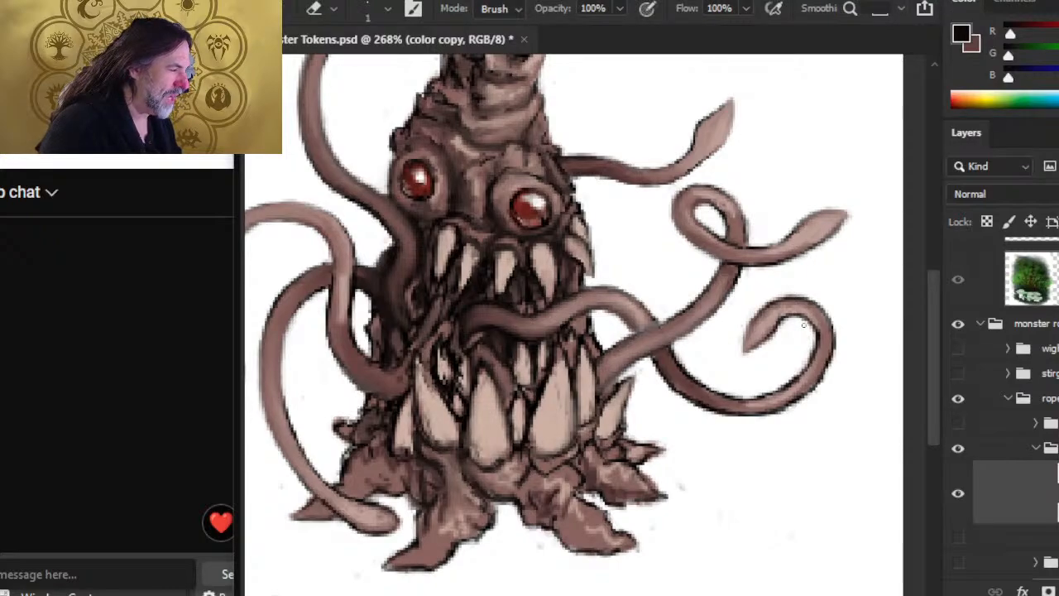
key(r)
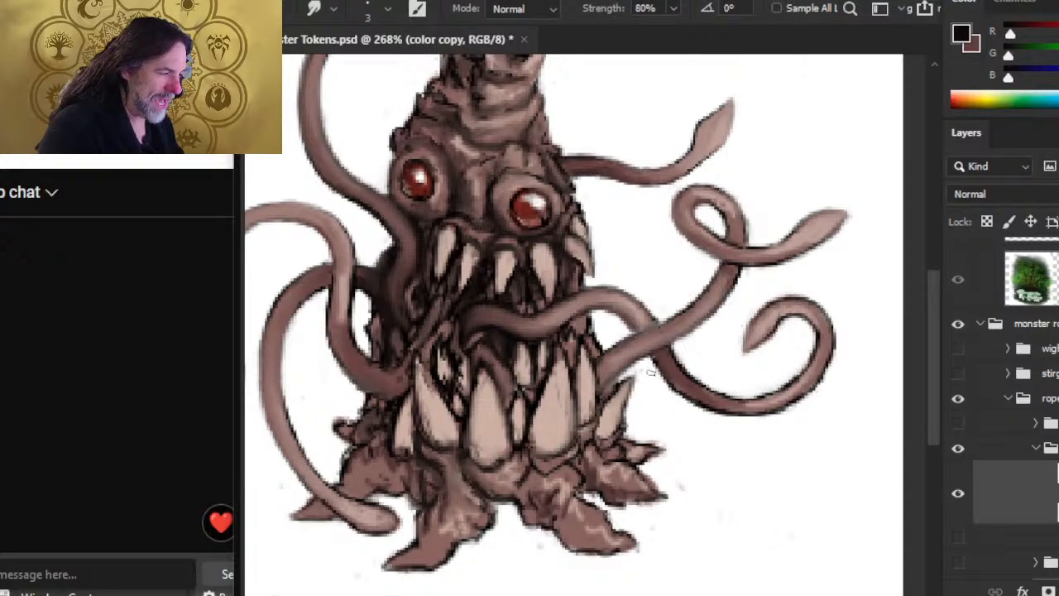
key(e)
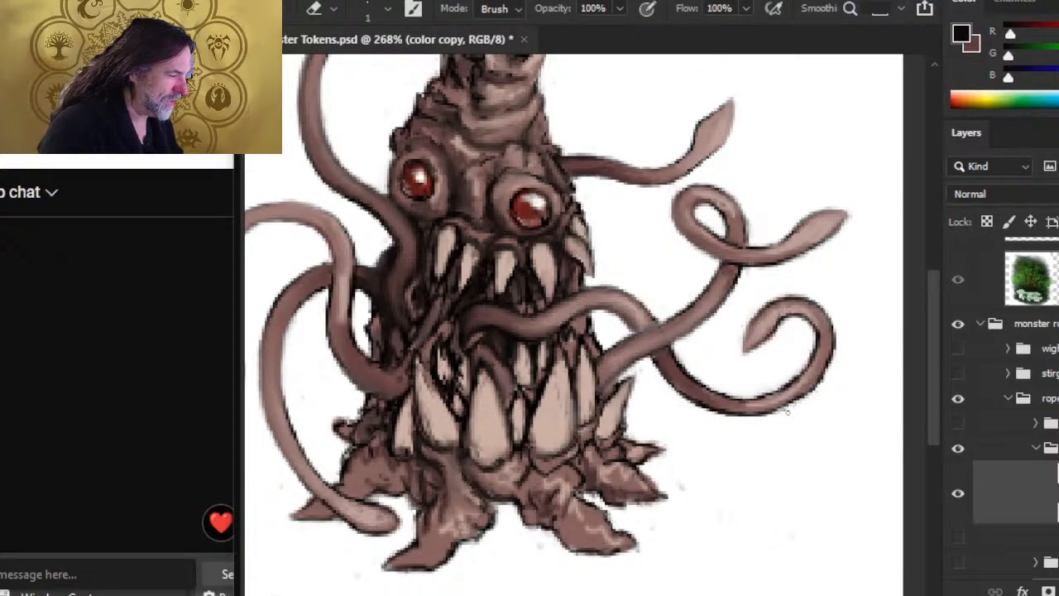
key(r)
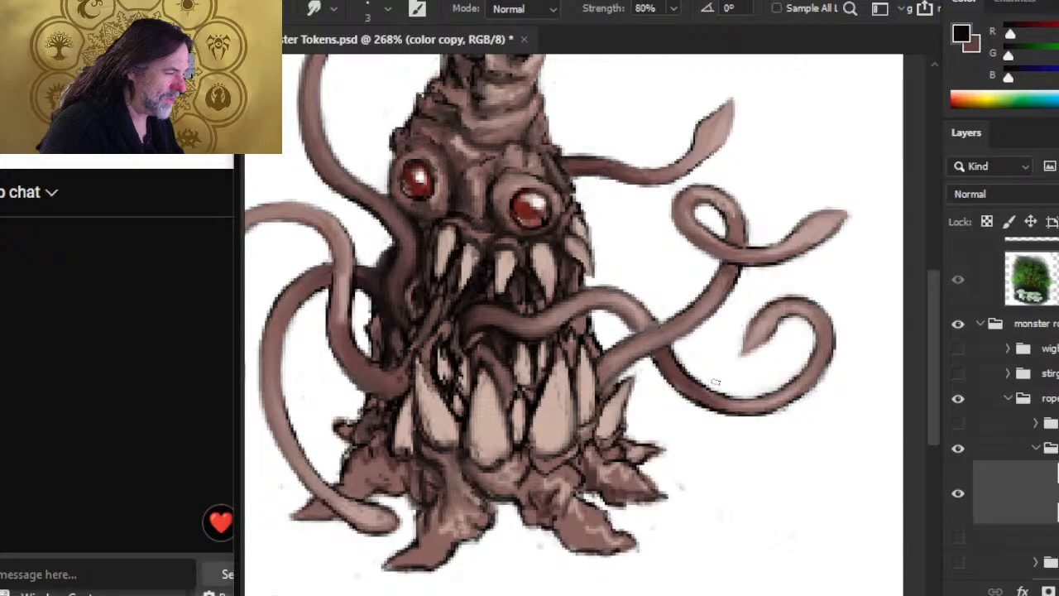
key(e)
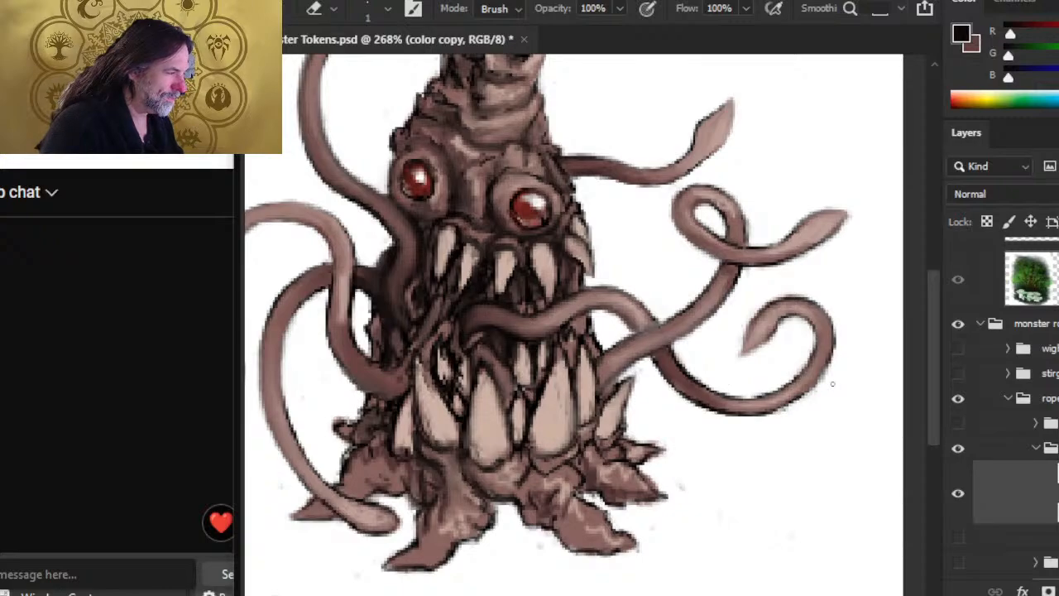
Step: Sample reddish brown from the looped tentacle, paint the curled tentacle's tip with it, then erase and smudge the tip into a clean point
key(b)
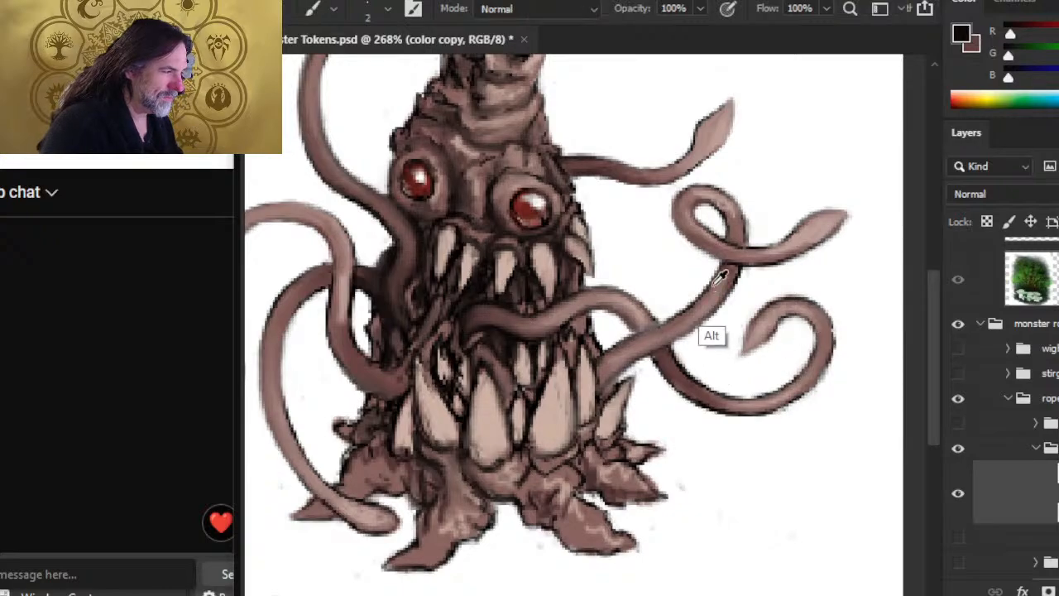
alt+click(726, 316)
mouse_move(770, 335)
mouse_down()
mouse_move(750, 354)
mouse_move(760, 348)
mouse_up()
key(r)
key(e)
key(b)
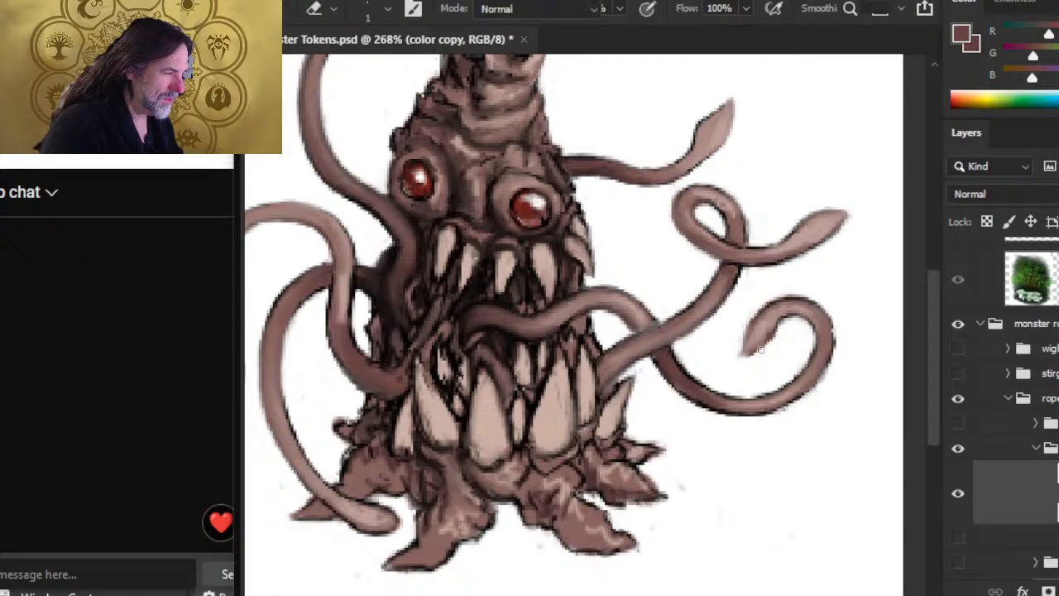
key(e)
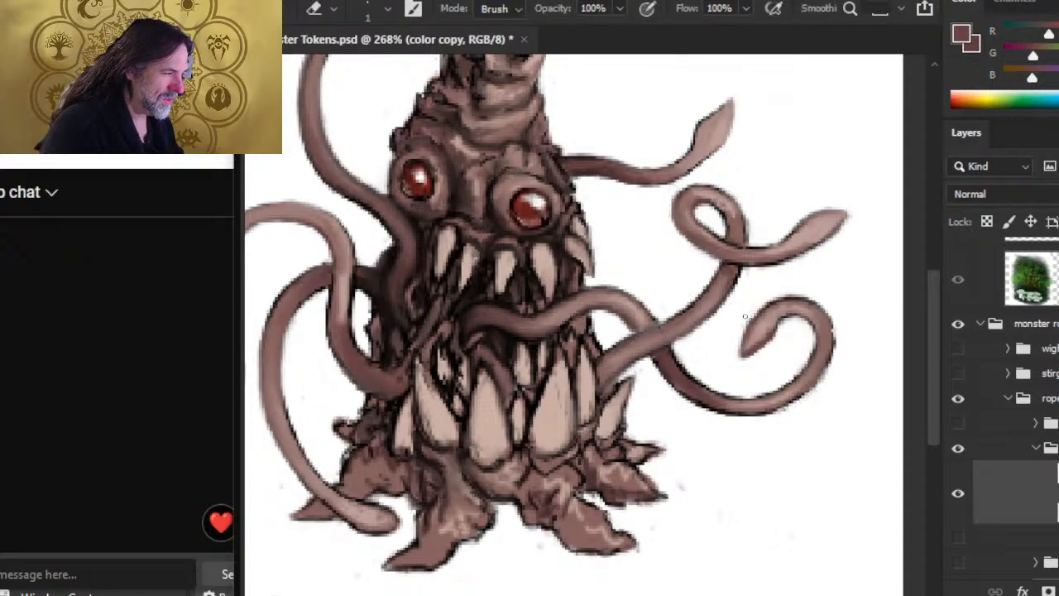
mouse_move(746, 331)
mouse_down()
mouse_move(739, 354)
mouse_move(777, 335)
mouse_up()
key(r)
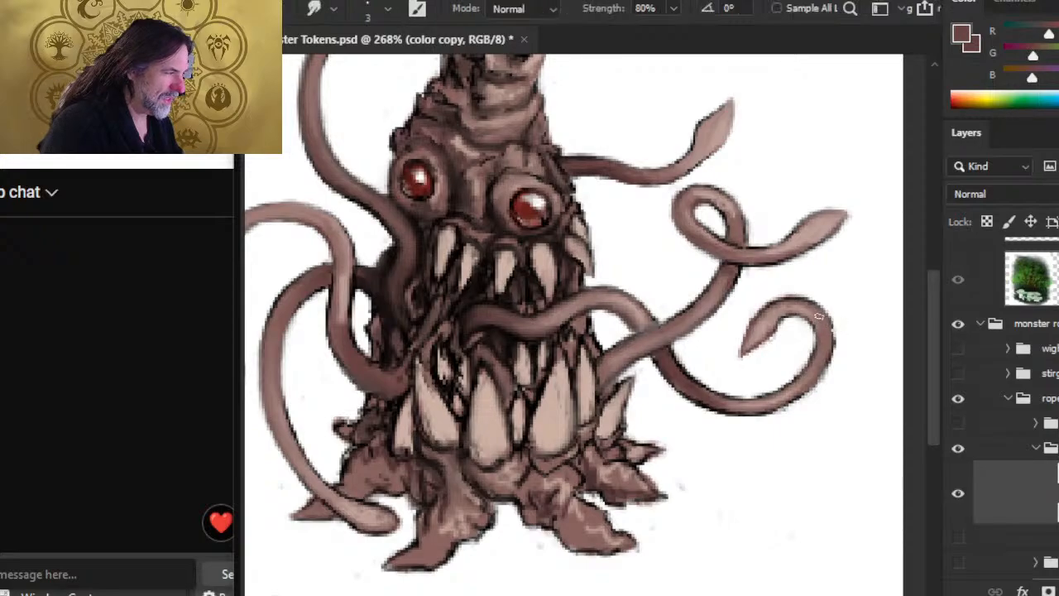
key(e)
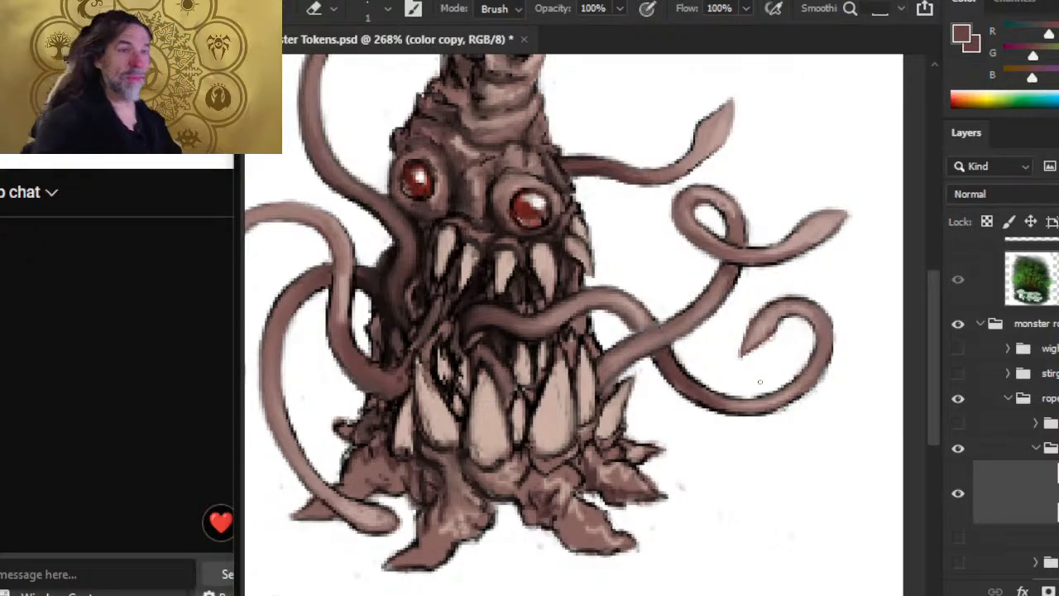
Step: Smudge and erase the edges of the looped tentacle's leaf-shaped tip to sharpen its point and define its base
key(r)
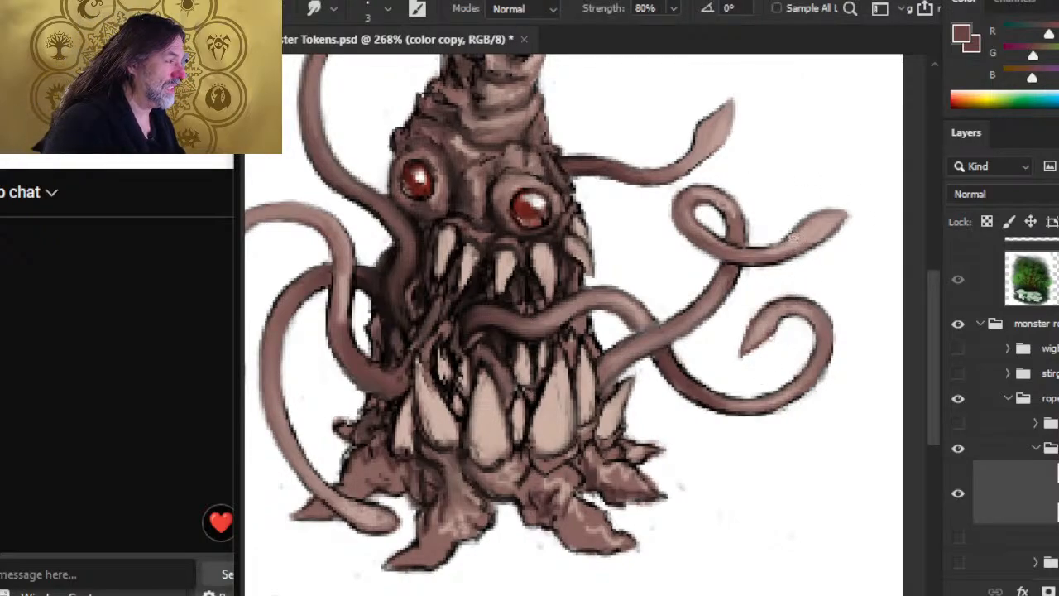
mouse_move(792, 235)
mouse_down()
mouse_move(813, 216)
mouse_move(843, 215)
mouse_up()
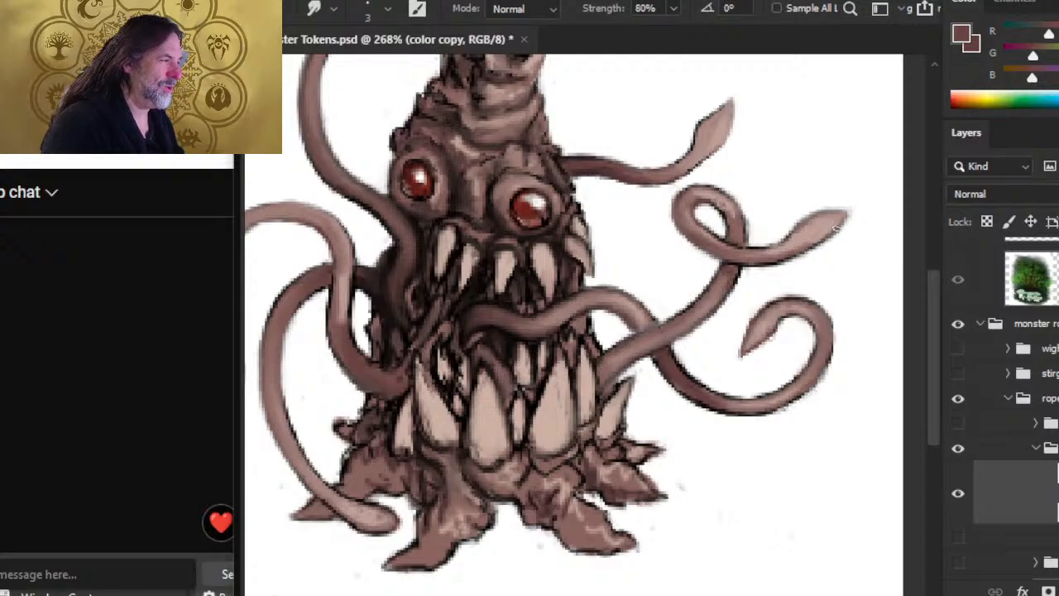
key(e)
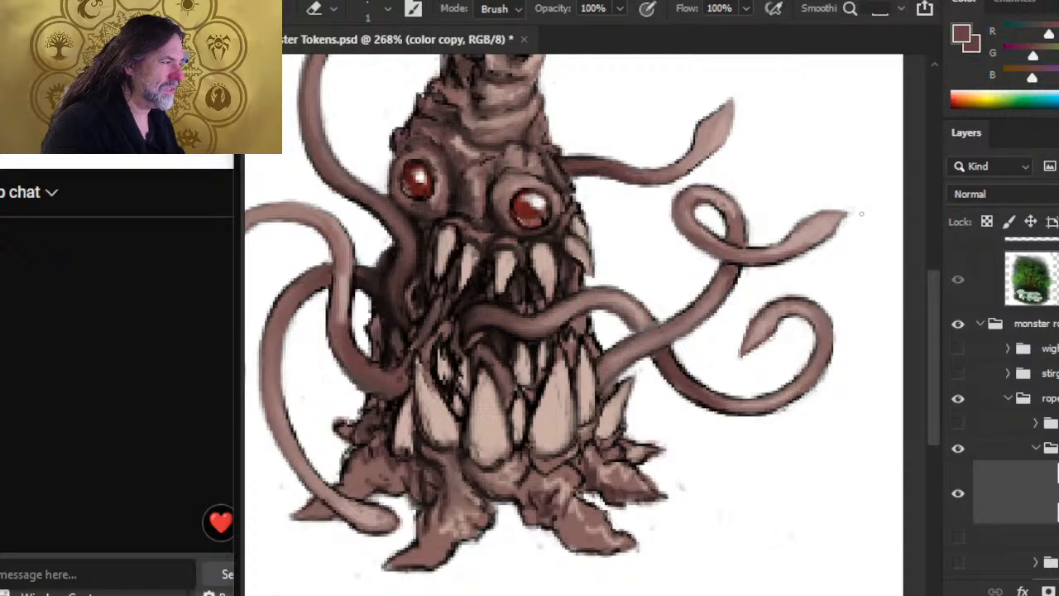
key(r)
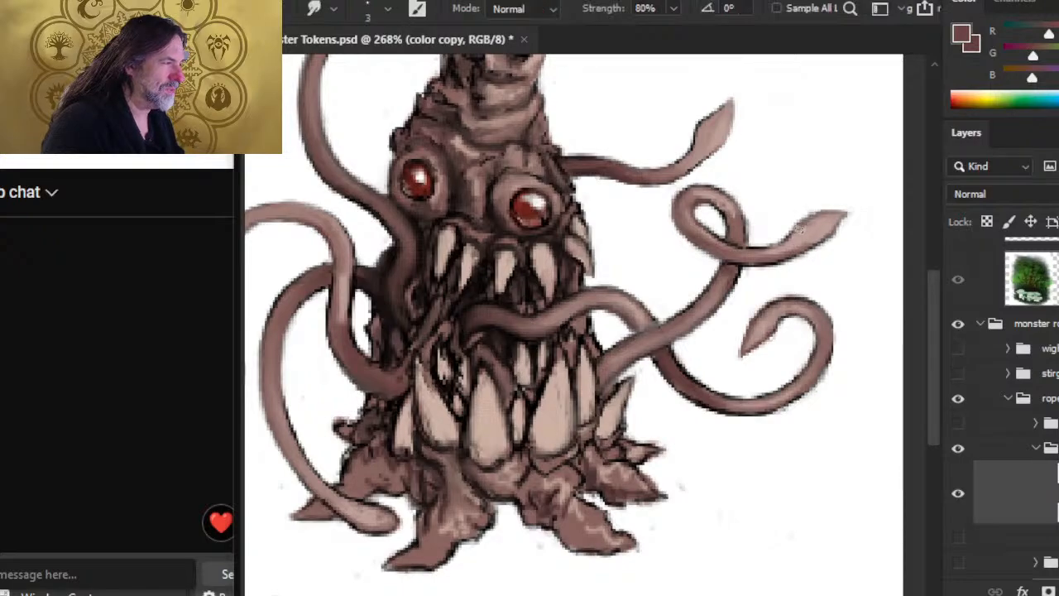
mouse_move(800, 229)
mouse_down()
mouse_move(829, 215)
mouse_move(809, 254)
mouse_up()
Step: Erase stray pixels around the looped tentacle's crossing and smudge the lower stretch beneath it smooth
key(e)
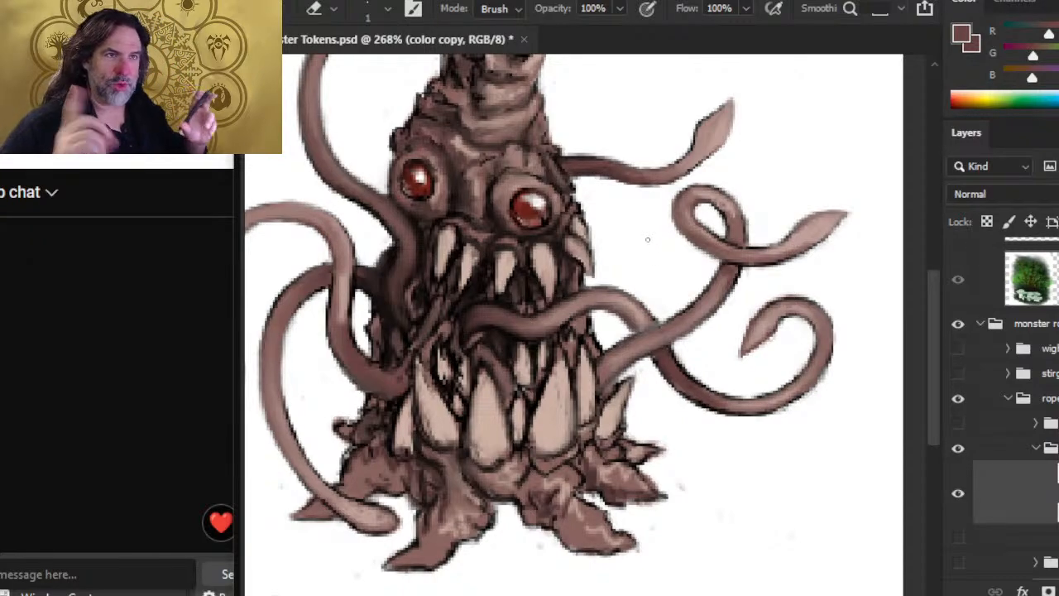
key(r)
key(e)
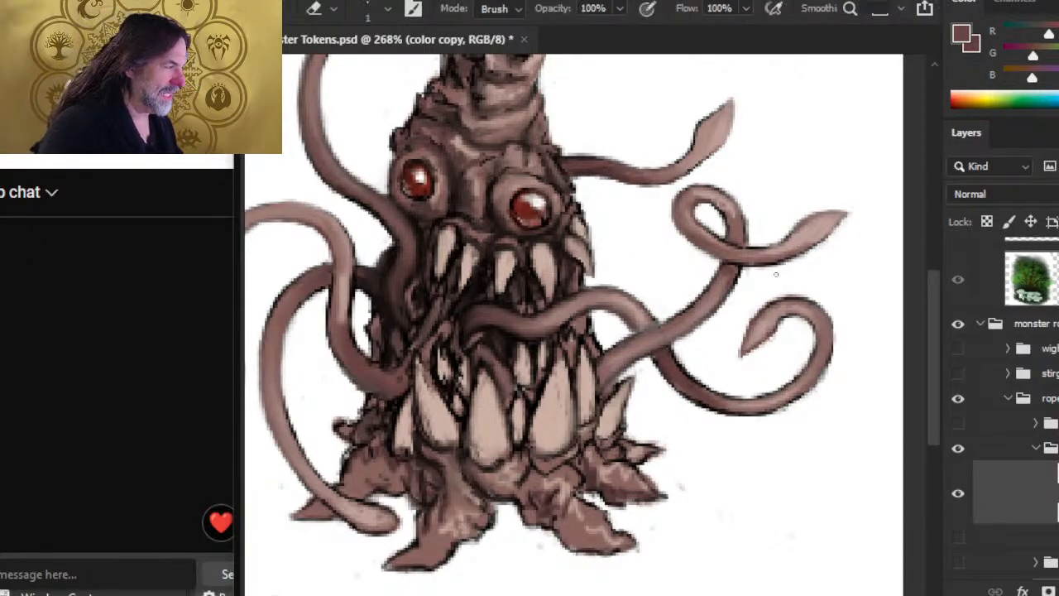
key(r)
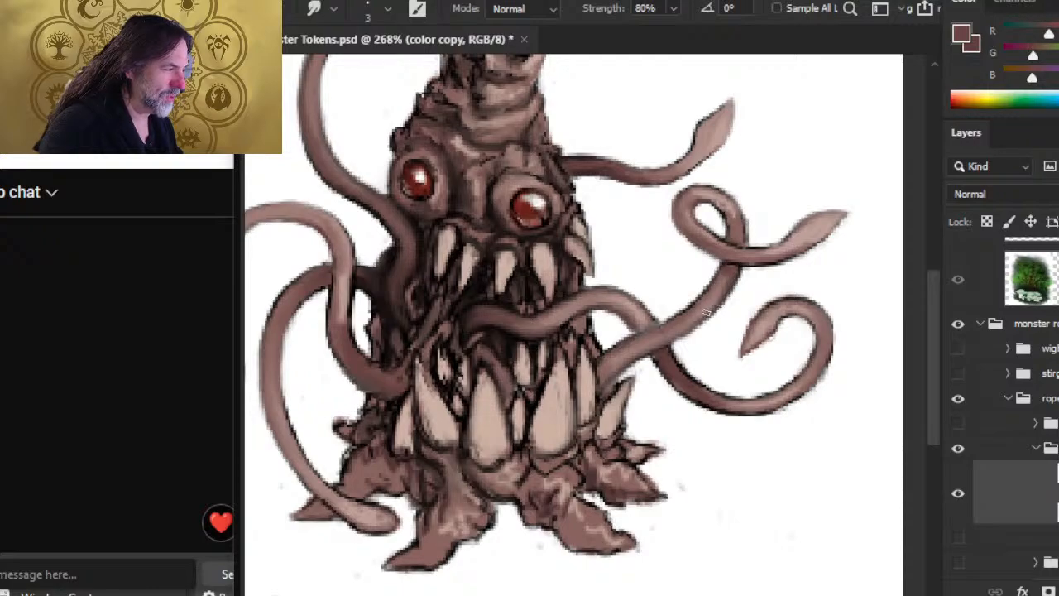
key(e)
key(r)
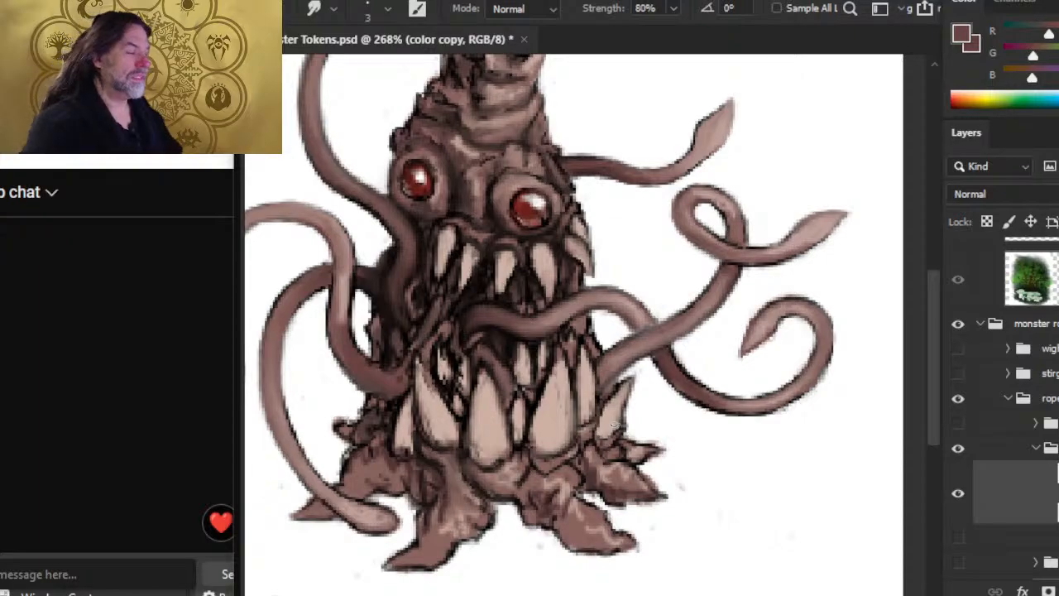
Step: Sample brown near the crossing of the right tentacles, paint it on the arched mouth tentacle, and smudge it toward the crossing
key(b)
alt+click(684, 362)
alt+click(668, 359)
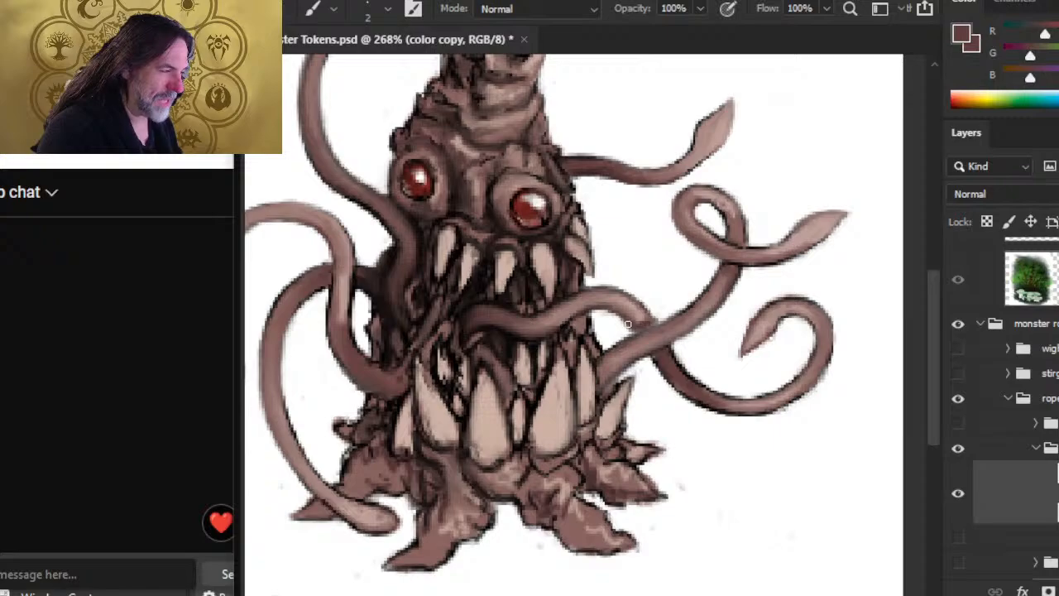
key(r)
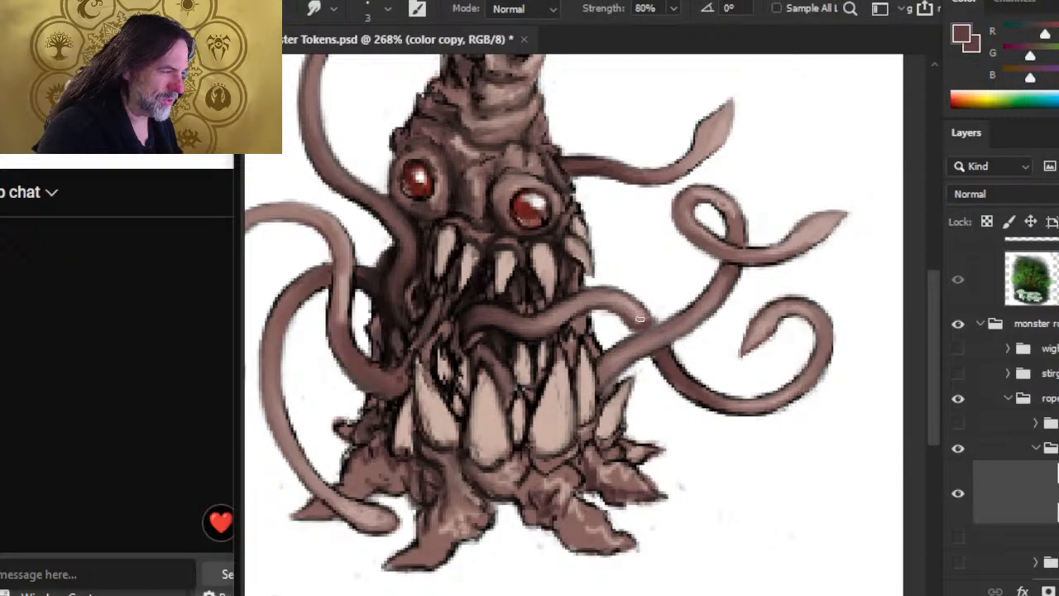
key(b)
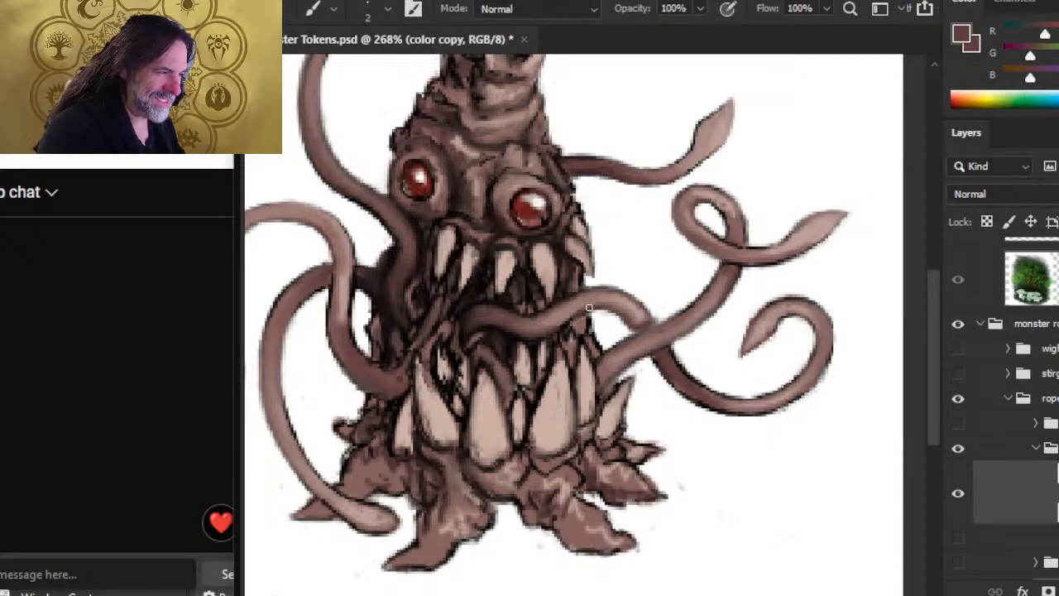
Step: Sample near-black from inside the mouth, darken the mouth tentacle's underside, then smudge and erase the arch's edges
alt+click(509, 344)
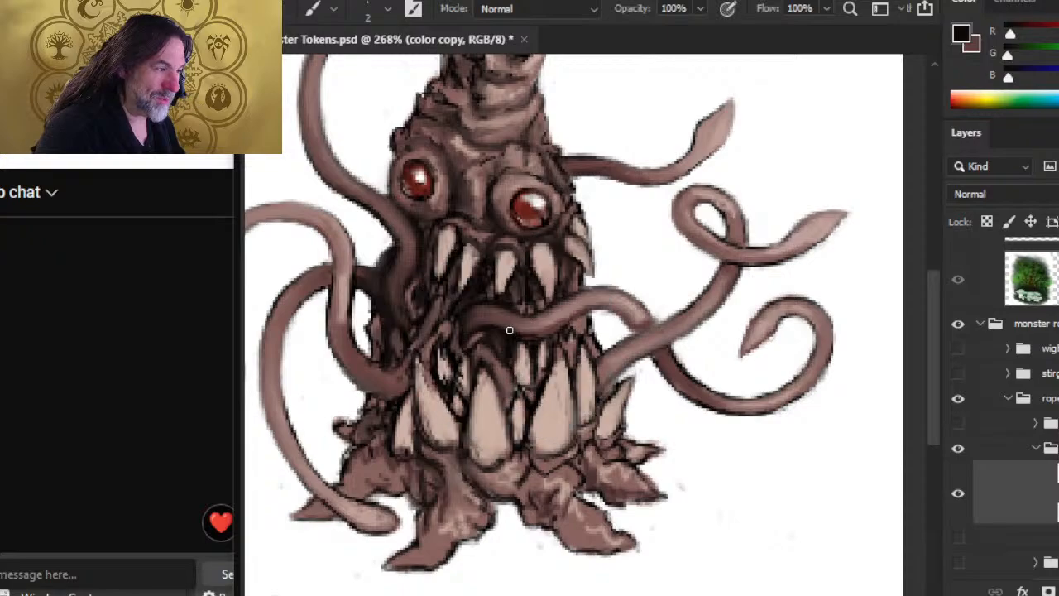
key(r)
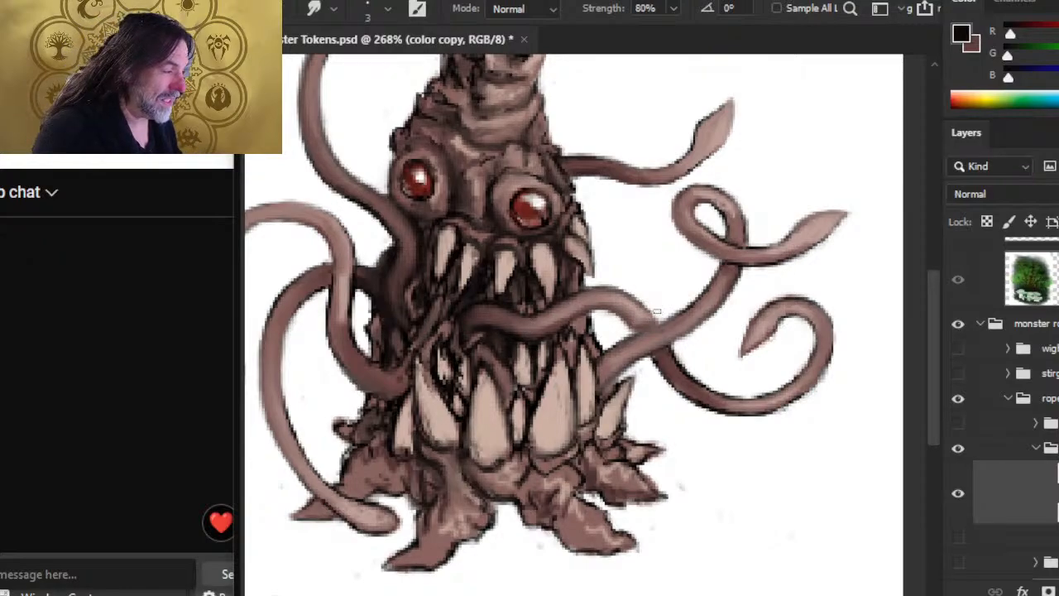
key(e)
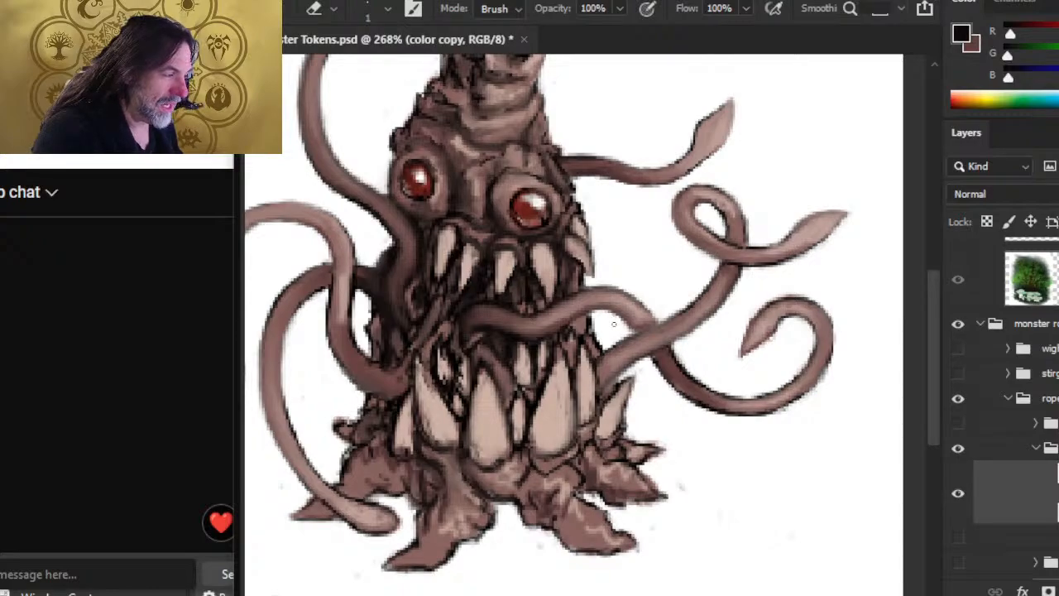
key(r)
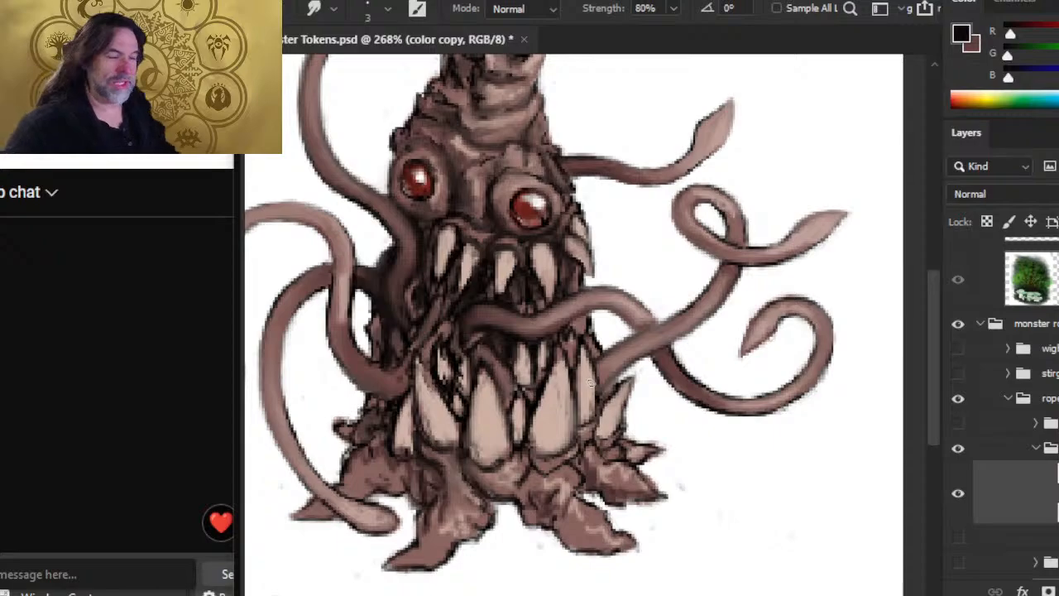
Step: Touch up the mouth tentacle with sampled brown, then paint and smudge a near-black shadow along its underside from the mouth to the crossing
key(b)
alt+click(665, 358)
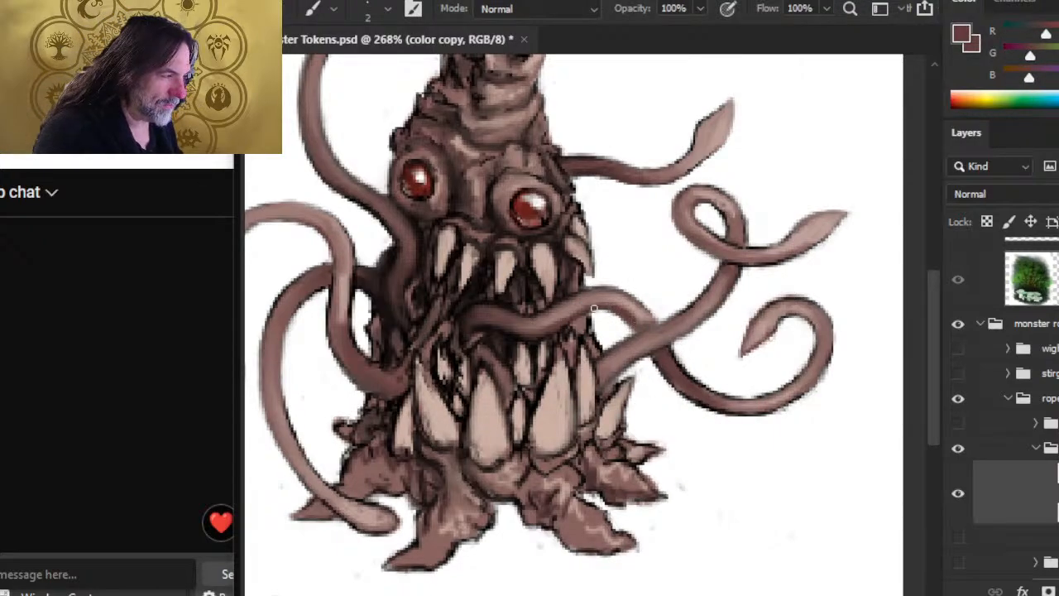
alt+click(515, 335)
mouse_move(519, 331)
mouse_down()
mouse_move(540, 334)
mouse_move(586, 311)
mouse_move(635, 331)
mouse_move(619, 315)
mouse_move(638, 329)
mouse_move(637, 320)
mouse_up()
key(r)
drag(549, 328, 506, 330)
mouse_move(651, 331)
mouse_down()
mouse_move(675, 318)
mouse_move(651, 333)
mouse_up()
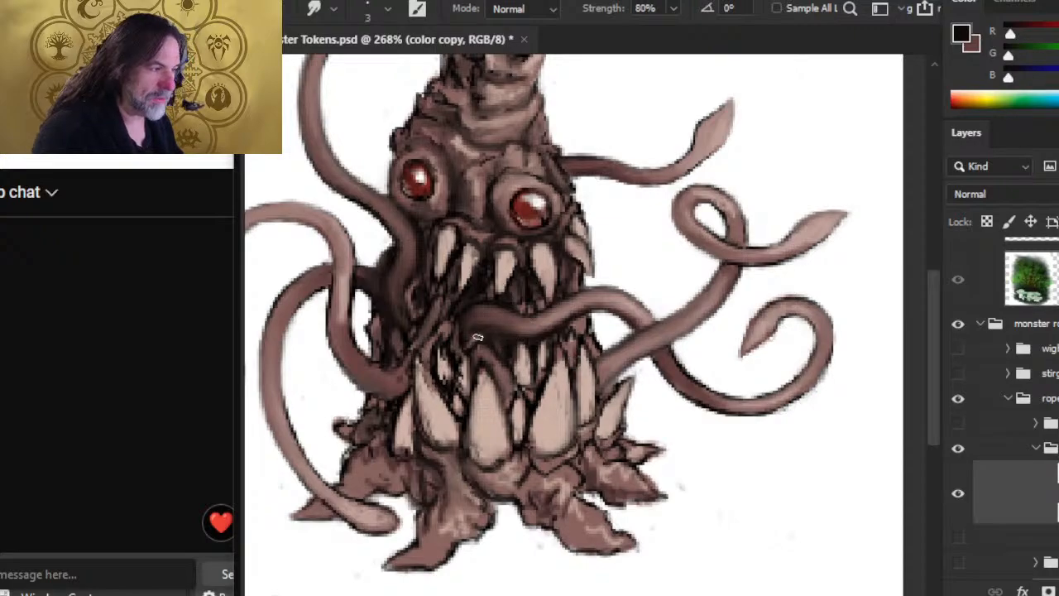
Step: Paint near-black shadow under the tentacle where it emerges between the teeth and smudge it into the mouth
key(b)
drag(511, 334, 469, 336)
key(r)
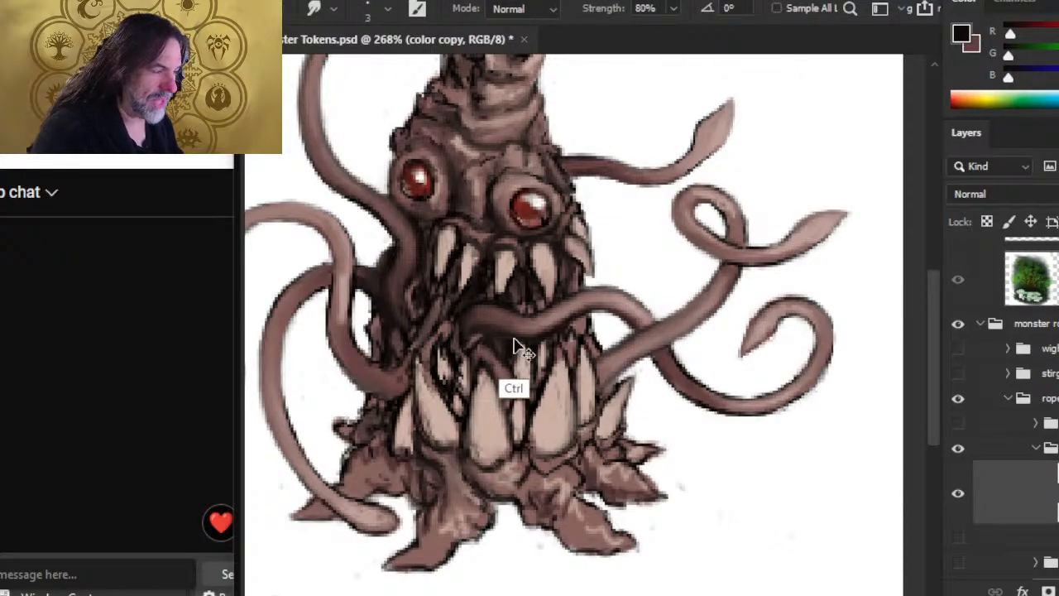
key(b)
key(r)
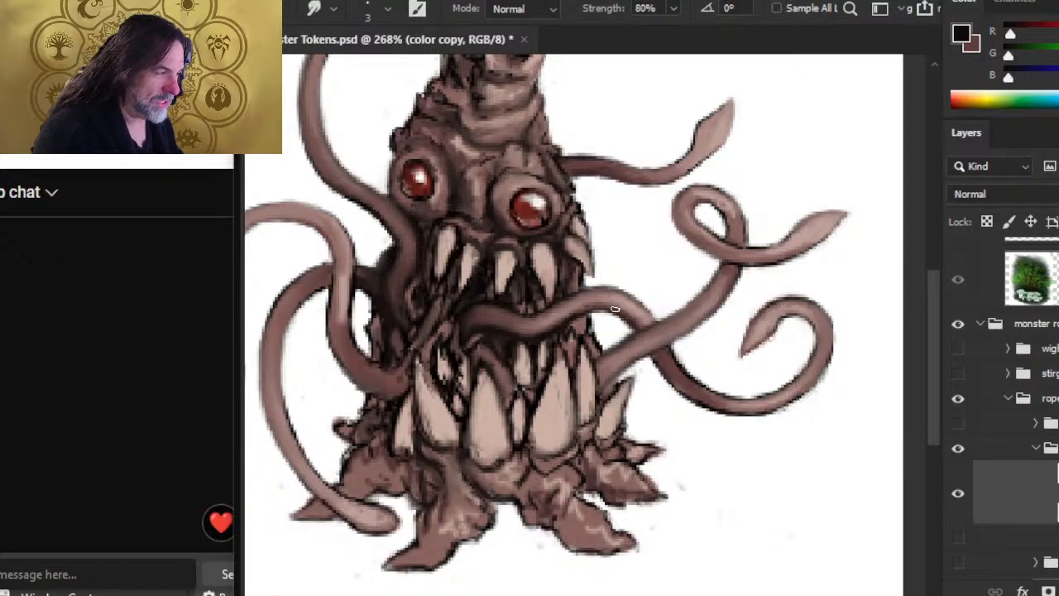
Step: Paint a dark line under the mouth tentacle's arch down to the crossing, smudge it in, and erase the excess
key(b)
drag(593, 309, 639, 331)
key(r)
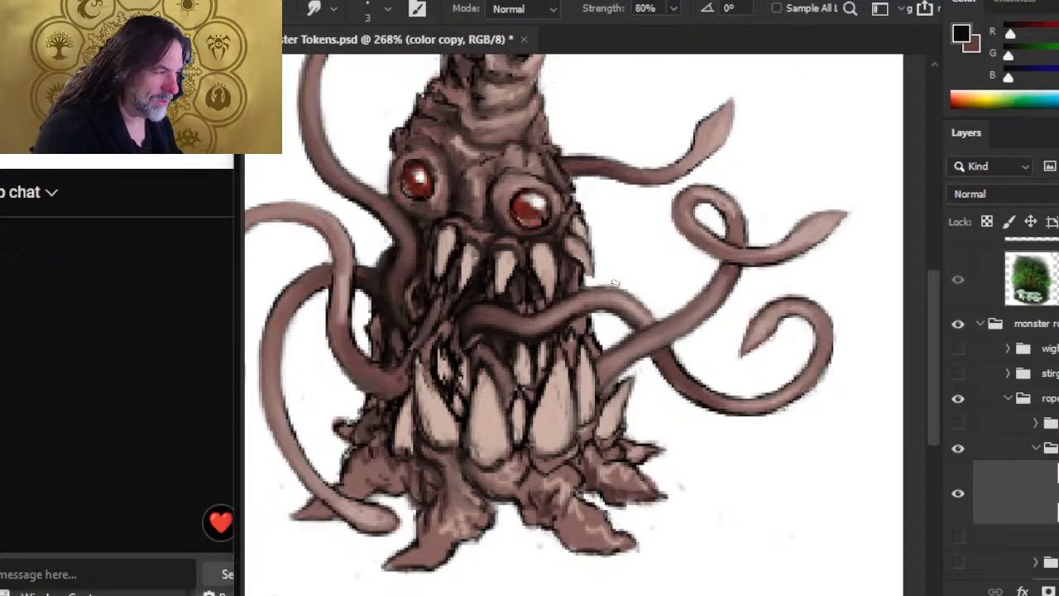
key(e)
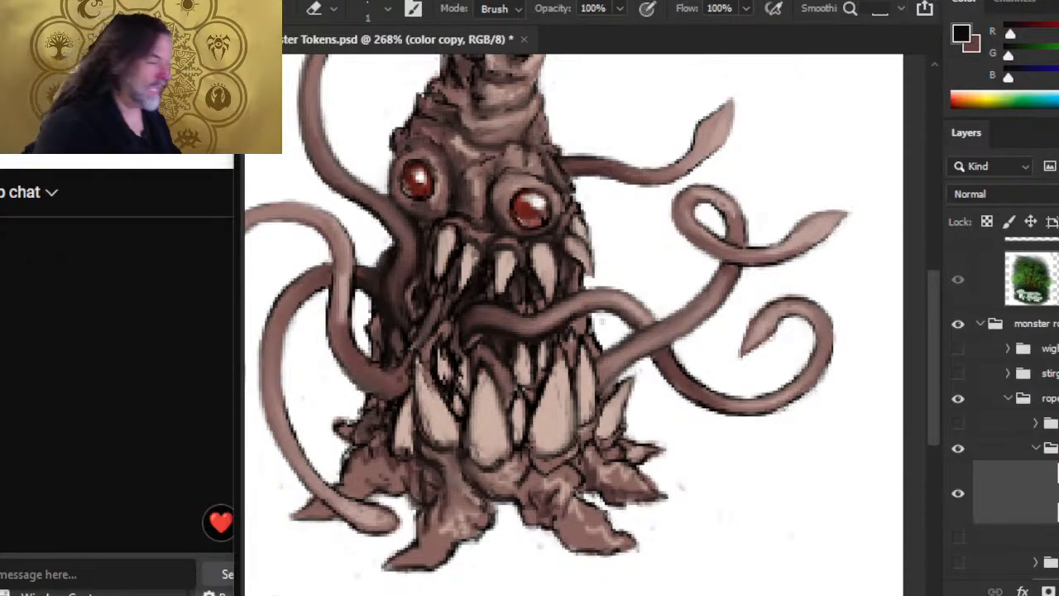
Step: Paint and smudge the dark underside of the looped right tentacle from its crossing toward the leaf-shaped tip, then erase the excess
key(r)
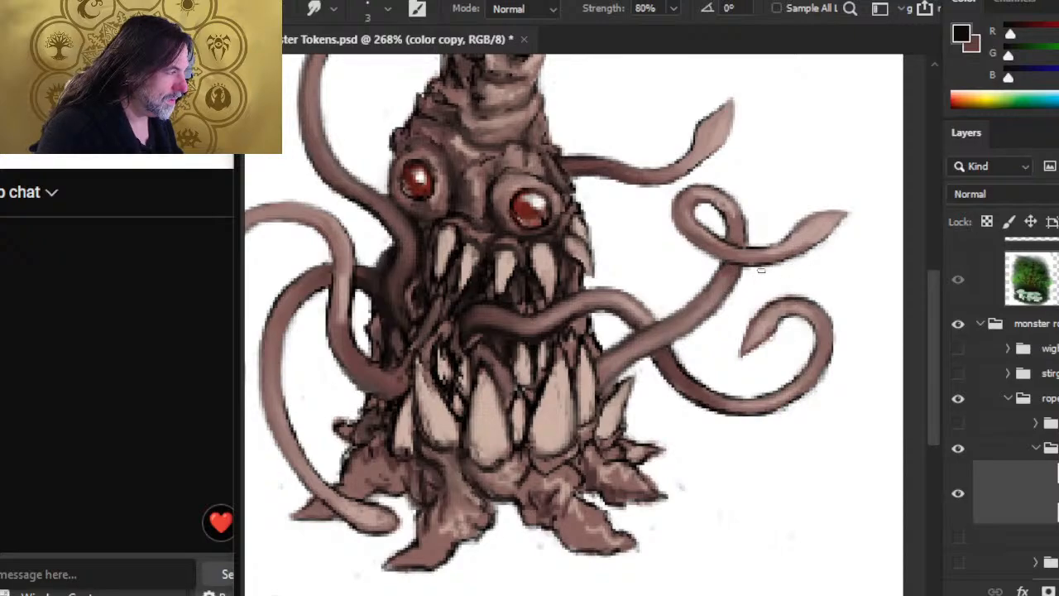
key(b)
key(r)
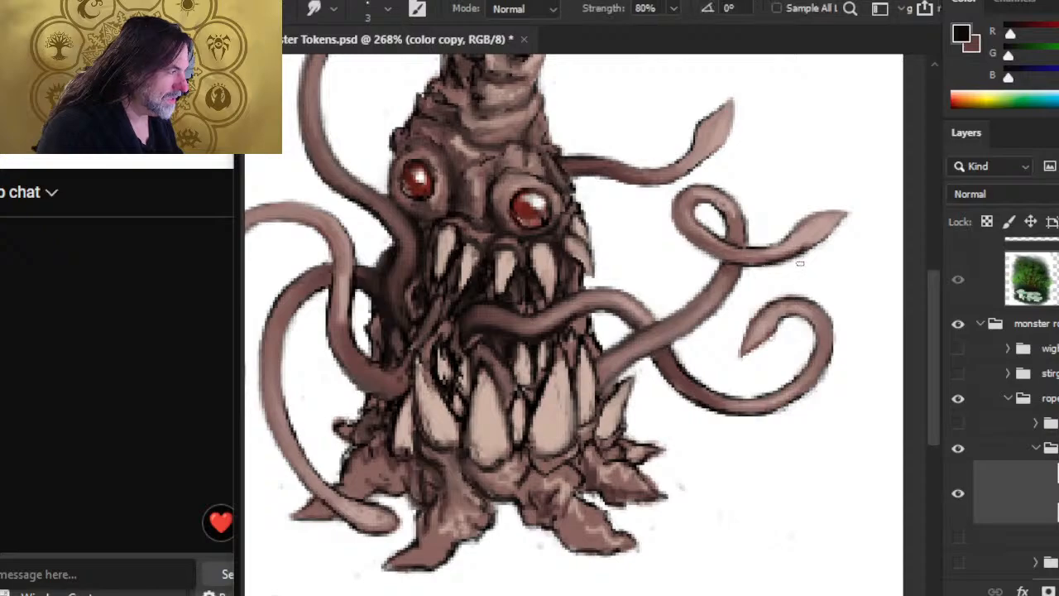
key(e)
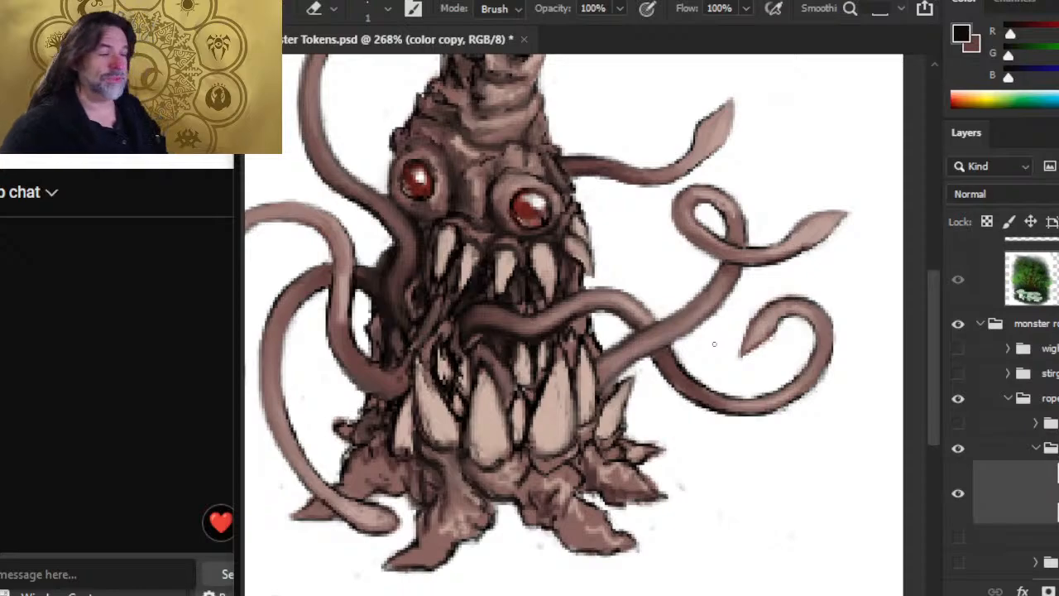
Step: Smudge the front left foot's outline and the small teeth at the mouth's left corner, touching up the gaps with sampled near-black
drag(444, 476, 520, 377)
key(r)
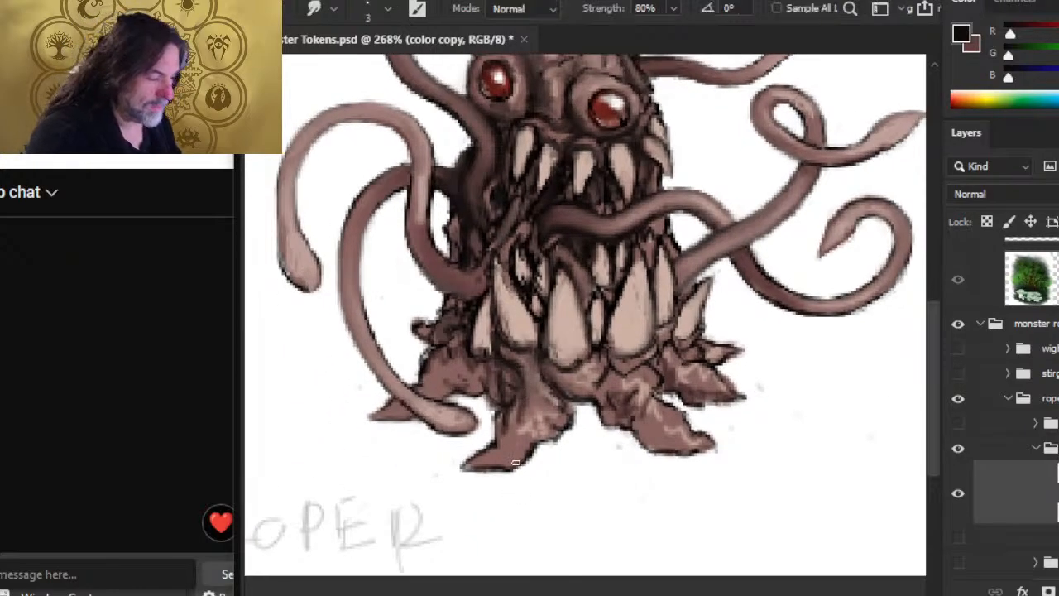
mouse_move(531, 454)
mouse_down()
mouse_move(502, 463)
mouse_move(503, 363)
mouse_move(518, 363)
mouse_move(477, 336)
mouse_move(480, 348)
mouse_move(485, 322)
mouse_move(505, 313)
mouse_move(519, 339)
mouse_move(509, 304)
mouse_move(525, 292)
mouse_move(506, 266)
mouse_move(500, 279)
mouse_move(530, 288)
mouse_move(531, 274)
mouse_move(517, 260)
mouse_move(525, 256)
mouse_move(519, 269)
mouse_move(509, 263)
mouse_move(513, 253)
mouse_move(523, 267)
mouse_move(536, 250)
mouse_move(536, 283)
mouse_up()
mouse_move(530, 245)
mouse_down()
mouse_move(544, 282)
mouse_move(538, 264)
mouse_move(535, 286)
mouse_move(547, 257)
mouse_up()
mouse_move(538, 296)
mouse_down()
mouse_move(542, 273)
mouse_move(553, 285)
mouse_move(566, 272)
mouse_move(559, 258)
mouse_move(570, 296)
mouse_move(559, 307)
mouse_move(598, 309)
mouse_move(603, 335)
mouse_move(634, 262)
mouse_move(626, 269)
mouse_up()
key(b)
alt+click(593, 250)
key(r)
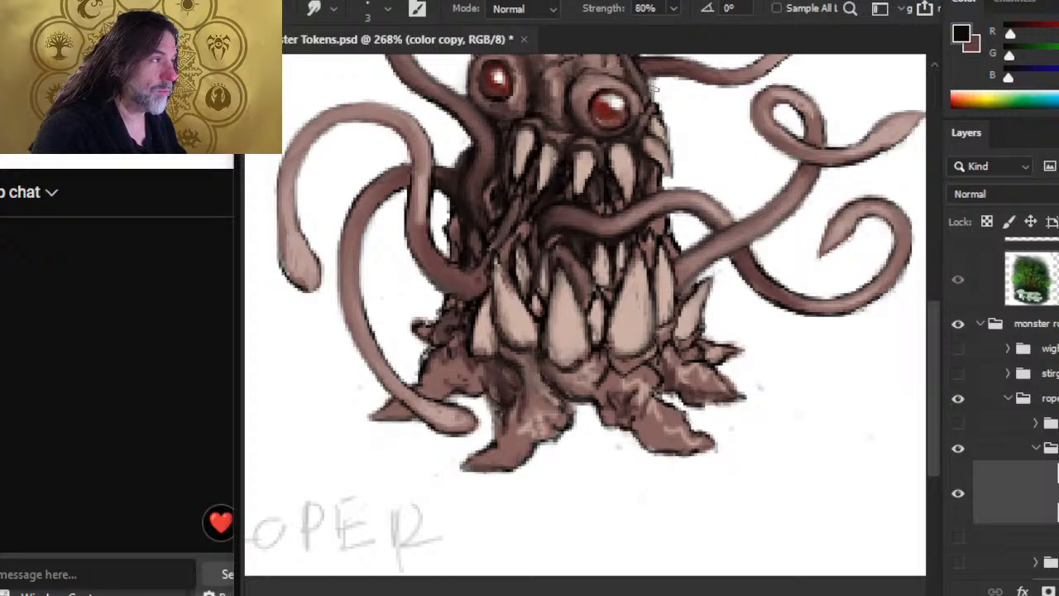
Step: Erase and smudge the head's edge beside the right eye, and smudge the dark folds above the left eye
key(e)
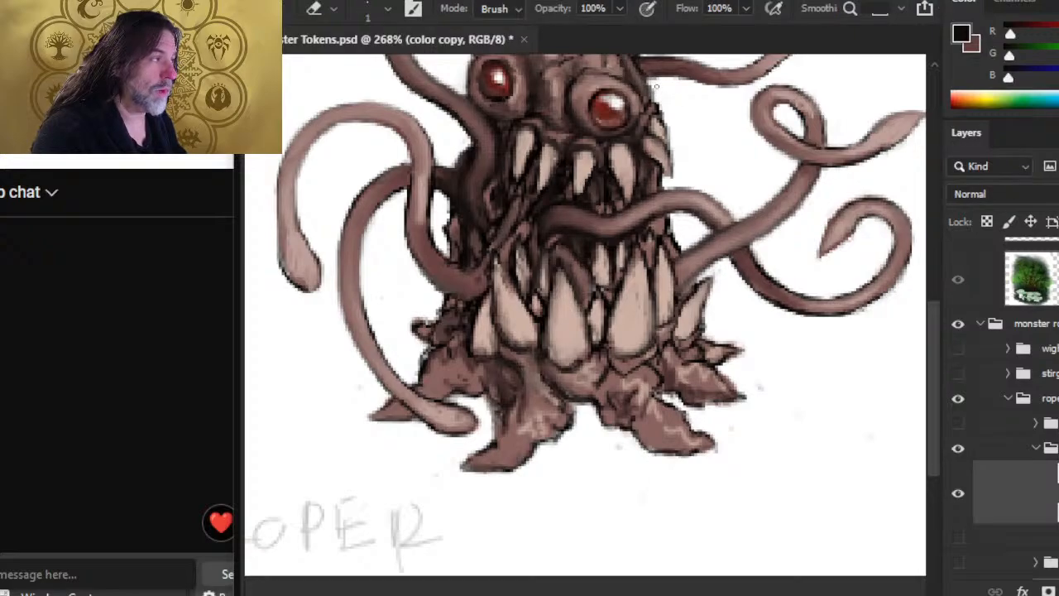
key(r)
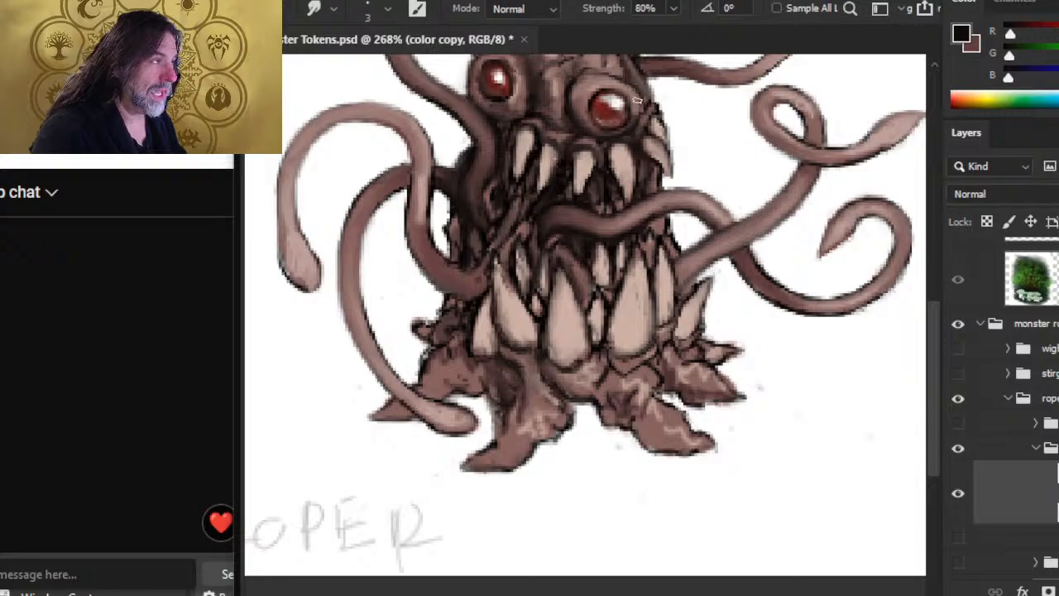
scroll(624, 124, up, 2)
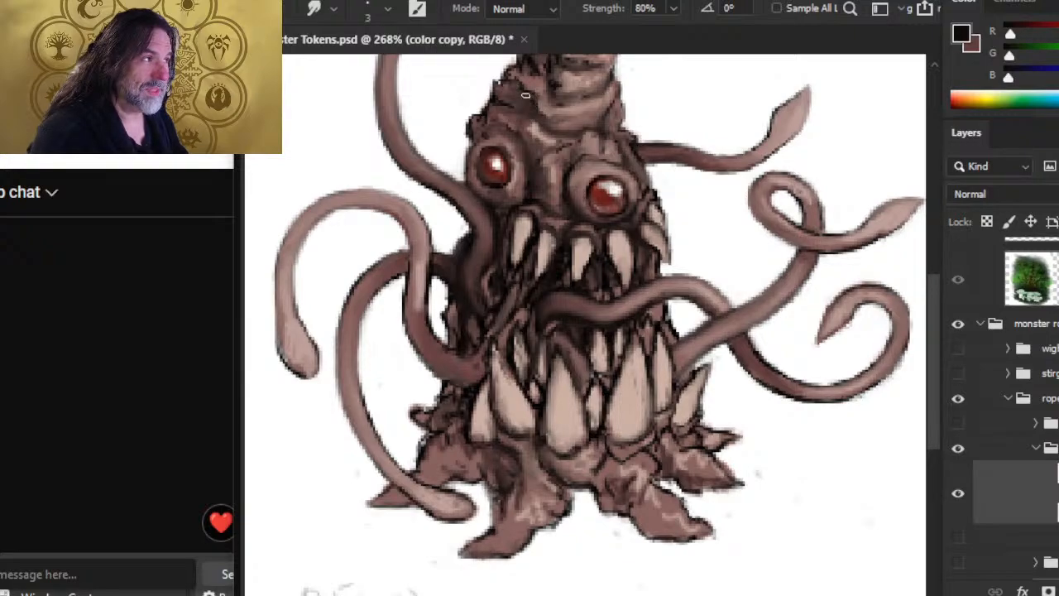
drag(517, 106, 499, 105)
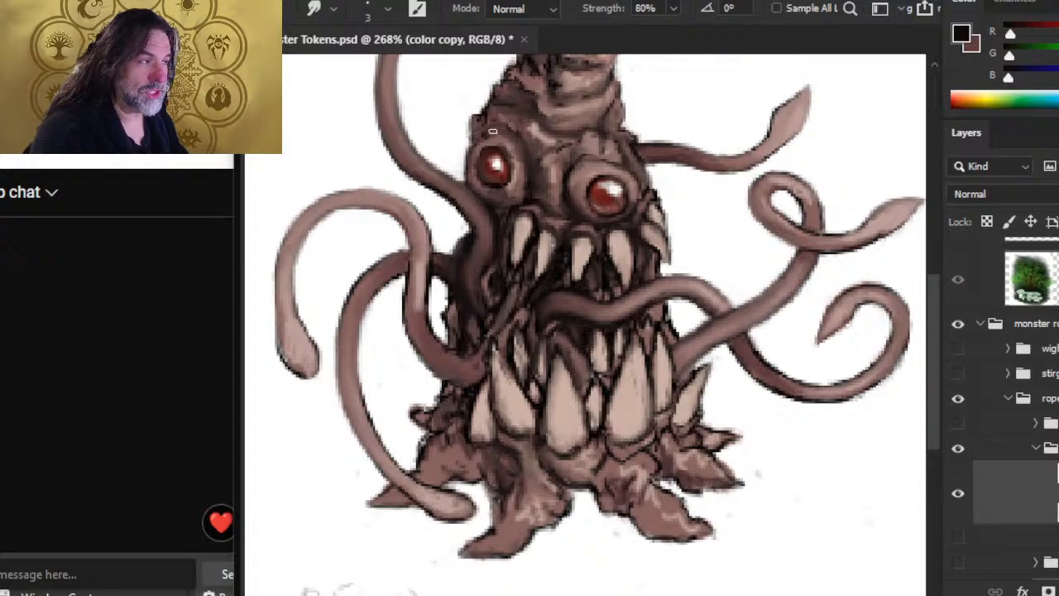
Step: Paint near-black creases around the left eye and across the brow between the eyes, smudging each one into the skin
key(b)
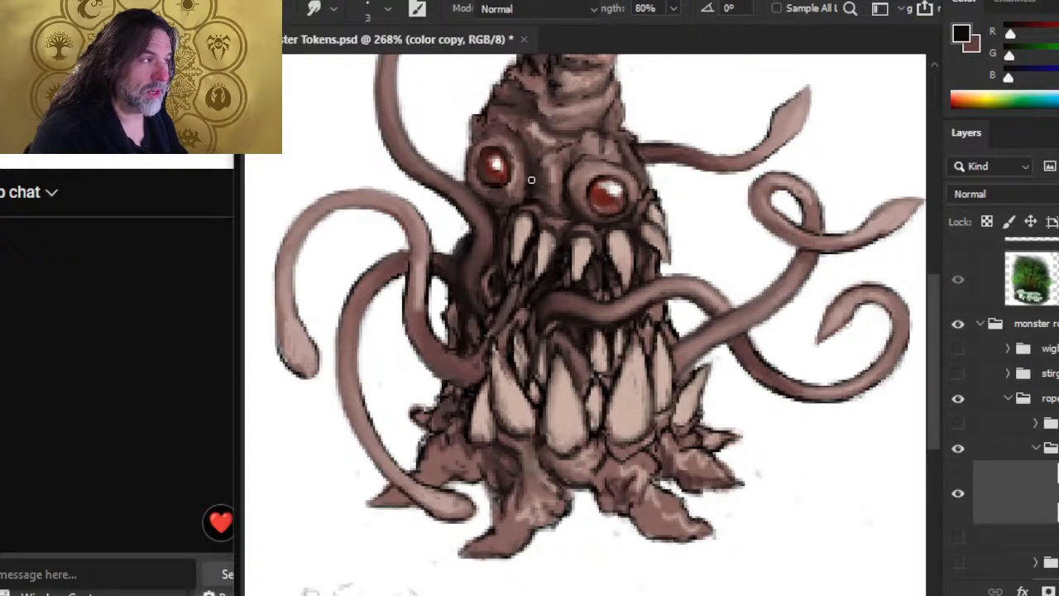
key(r)
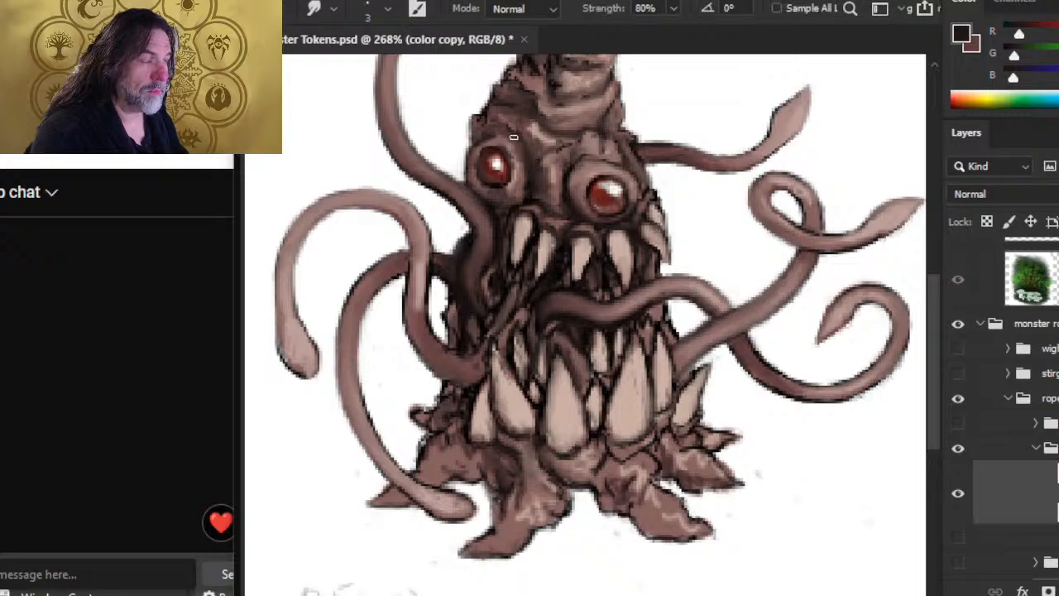
key(b)
key(r)
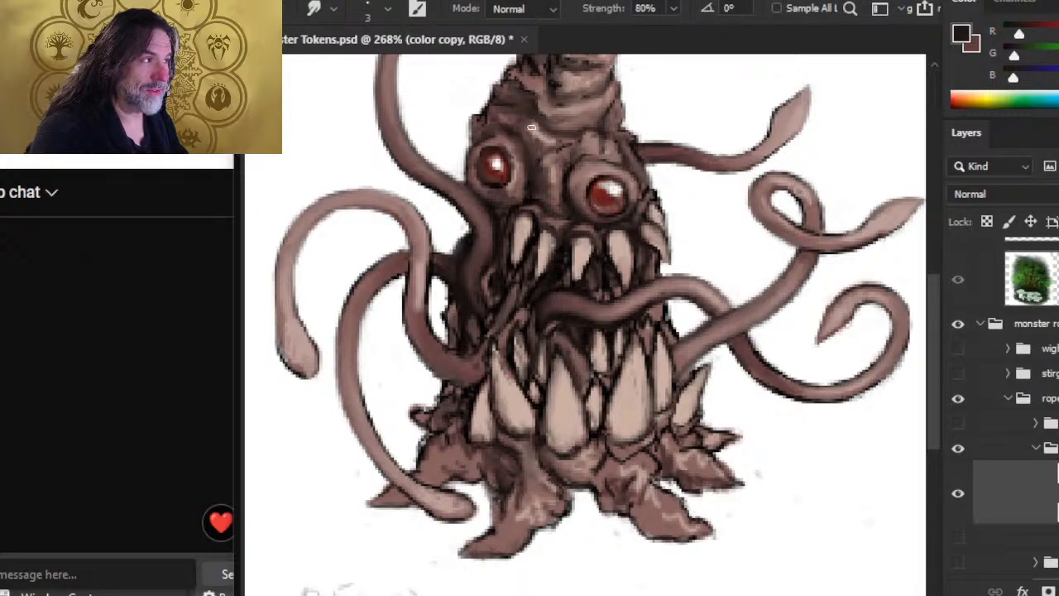
key(b)
key(r)
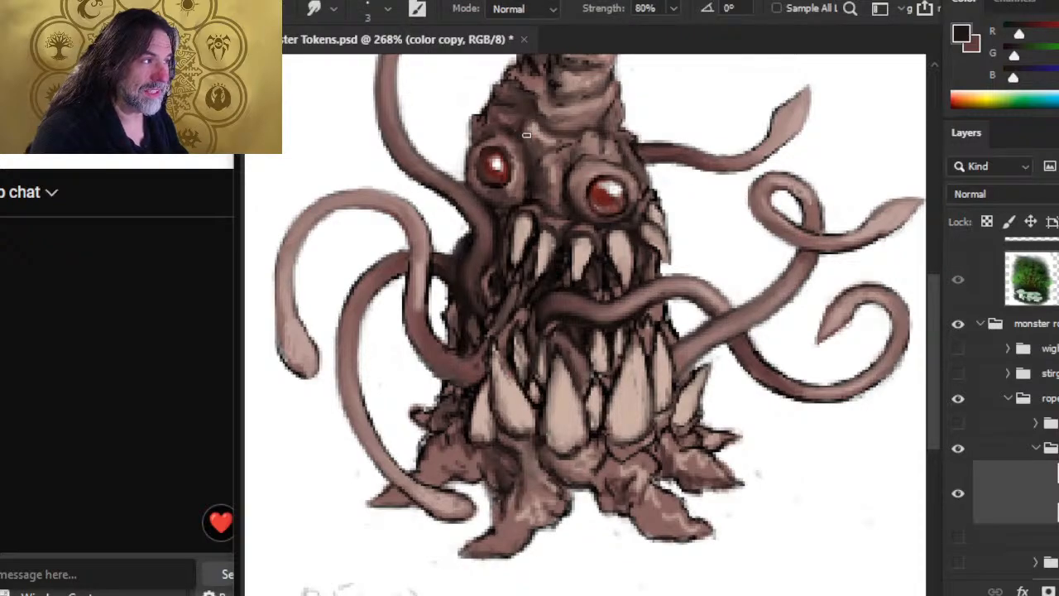
key(b)
key(r)
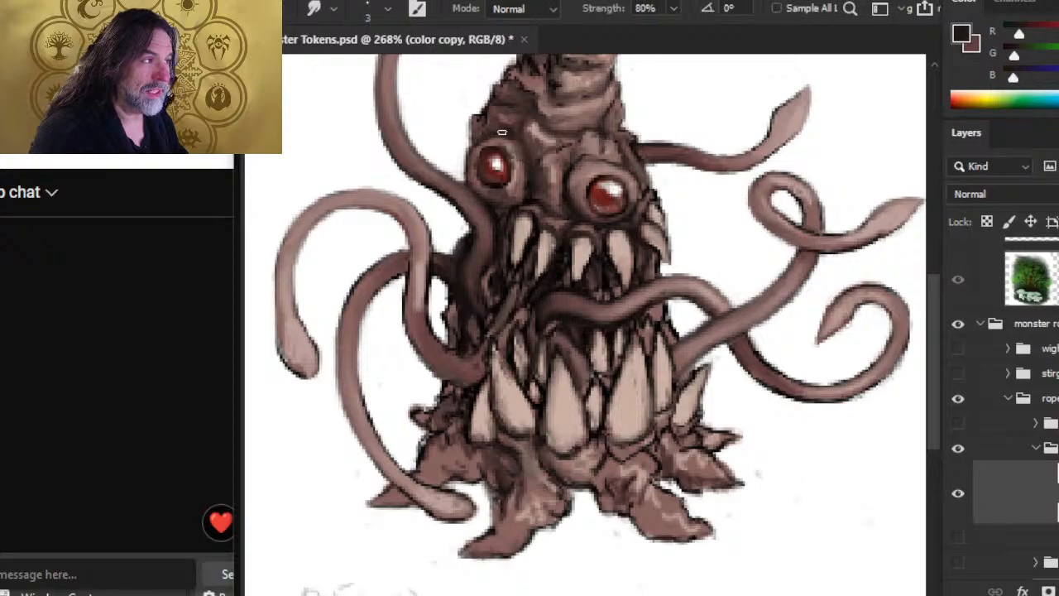
key(b)
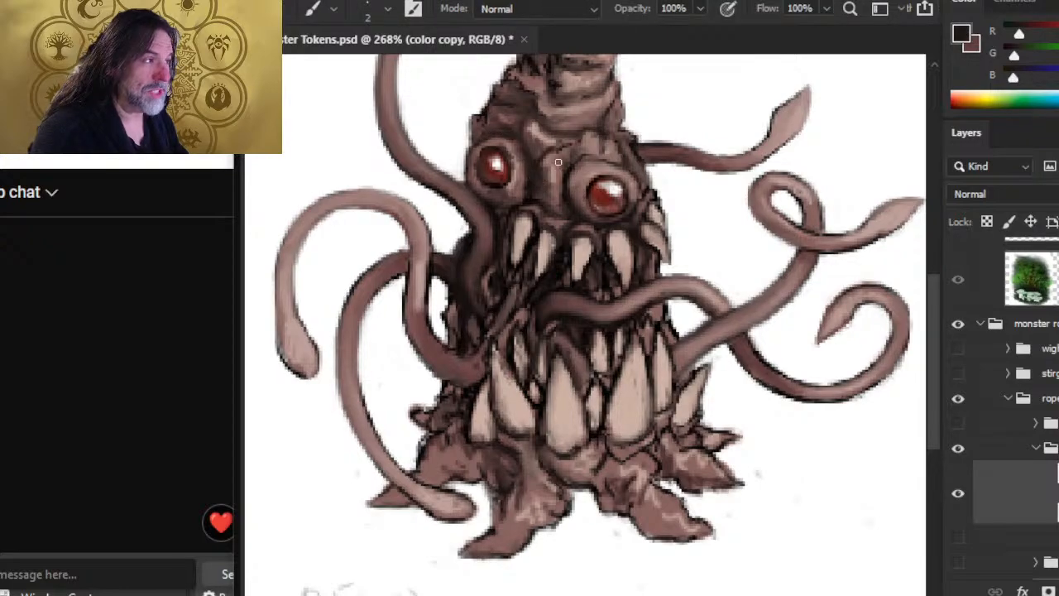
key(r)
key(b)
key(r)
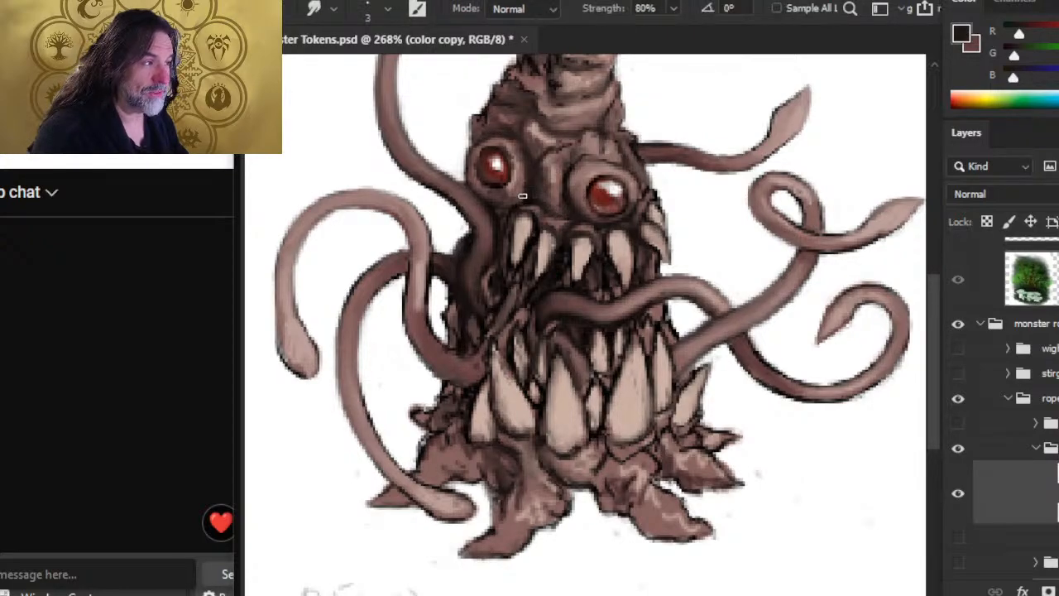
Step: Paint and smudge dark shading around the leftmost lower tooth, below where the left tentacle meets the mouth
key(z)
drag(625, 300, 543, 335)
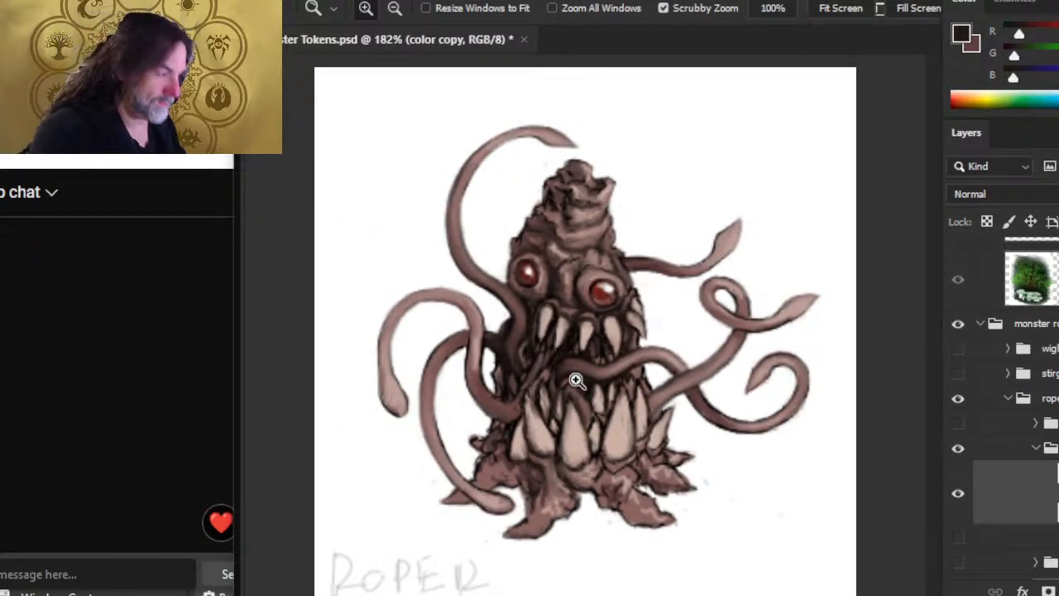
drag(551, 389, 585, 405)
key(r)
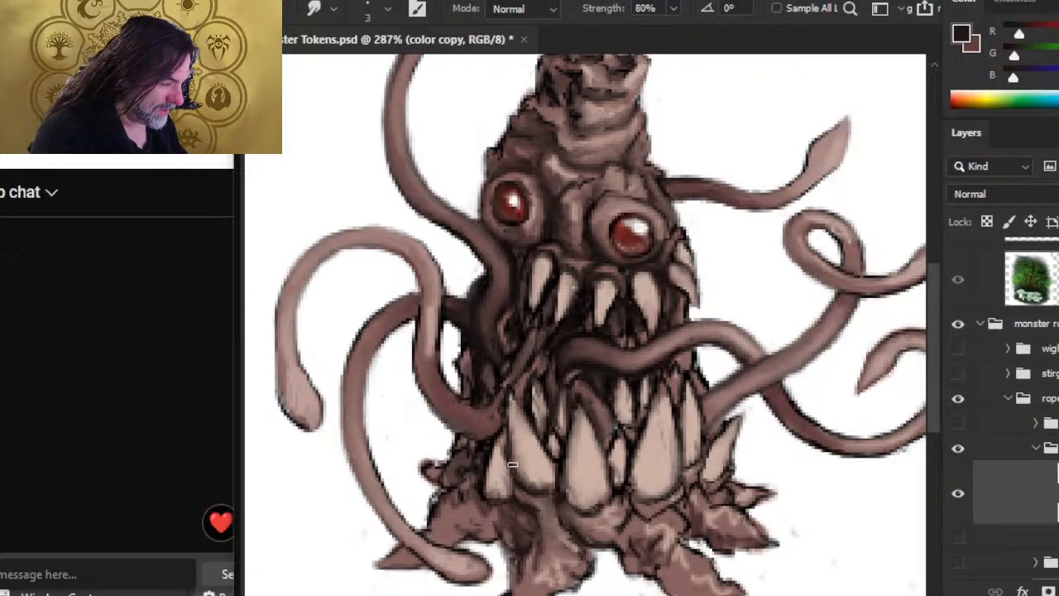
key(b)
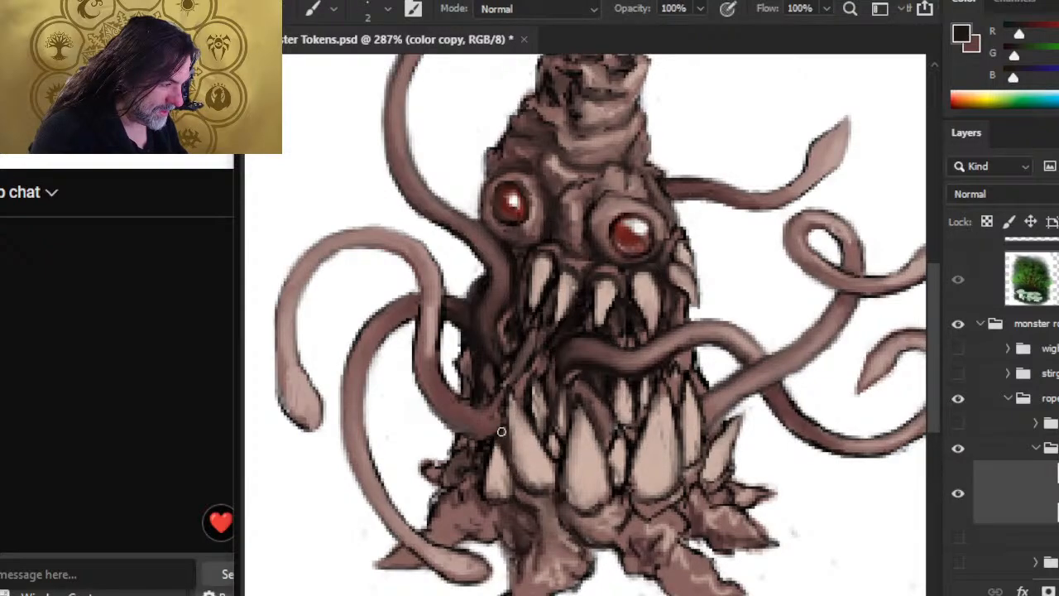
key(r)
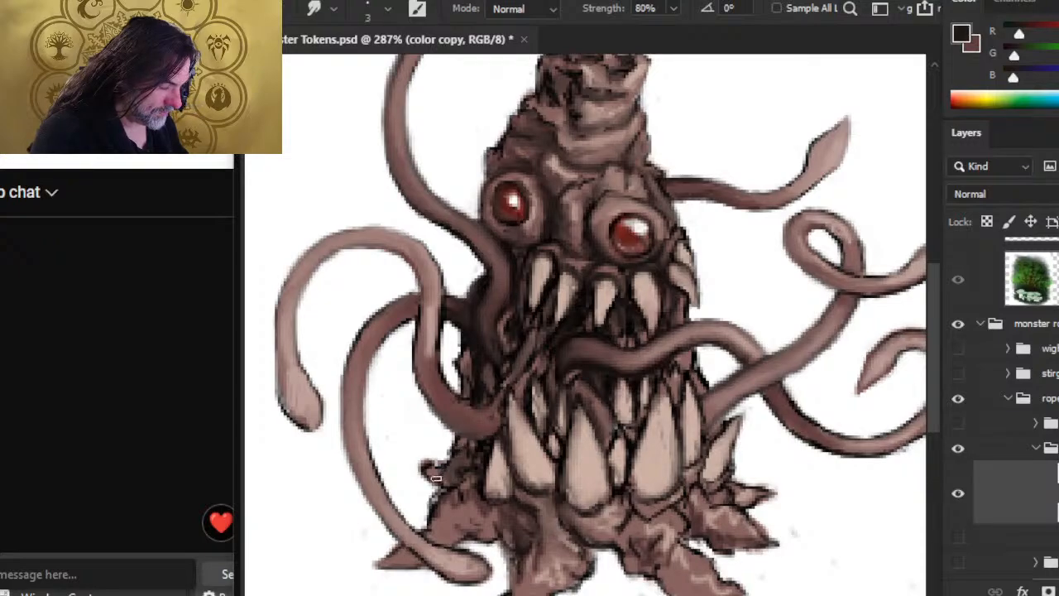
Step: Sample dark brown from the body's lower left side, darken the small spike at the left base, and smudge it
key(b)
alt+click(468, 468)
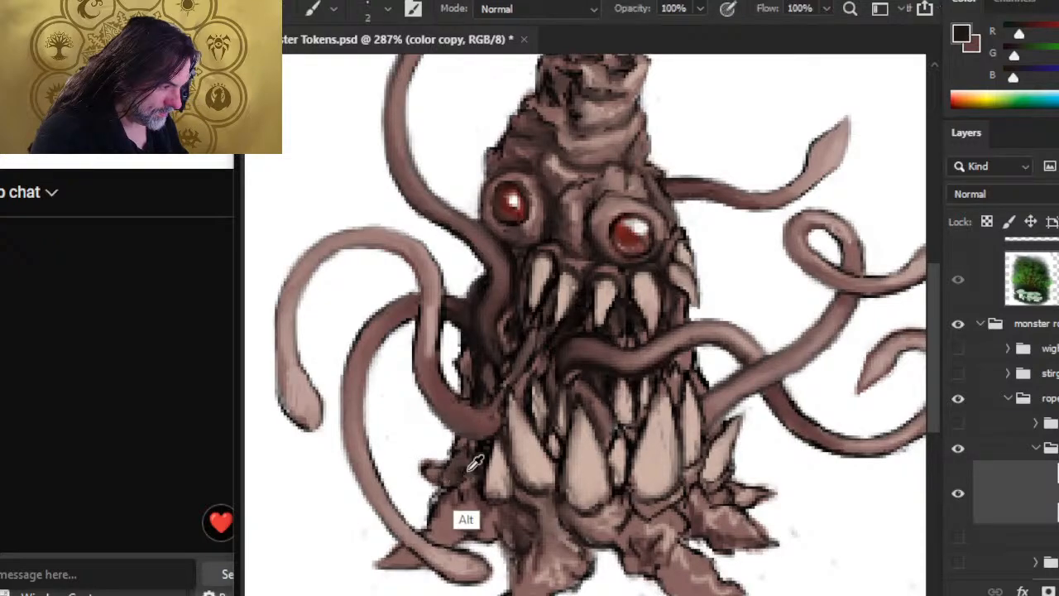
mouse_move(437, 474)
mouse_down()
mouse_move(428, 480)
mouse_move(431, 471)
mouse_up()
key(r)
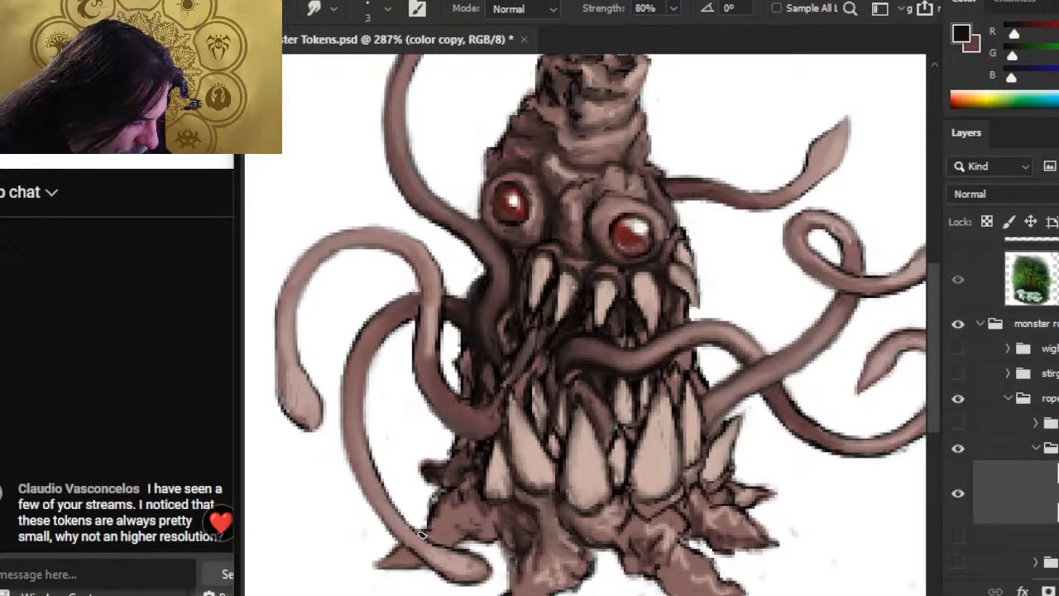
Step: Check the whole token at reduced size, then smudge the two upper left teeth smoother
key(z)
drag(540, 338, 500, 366)
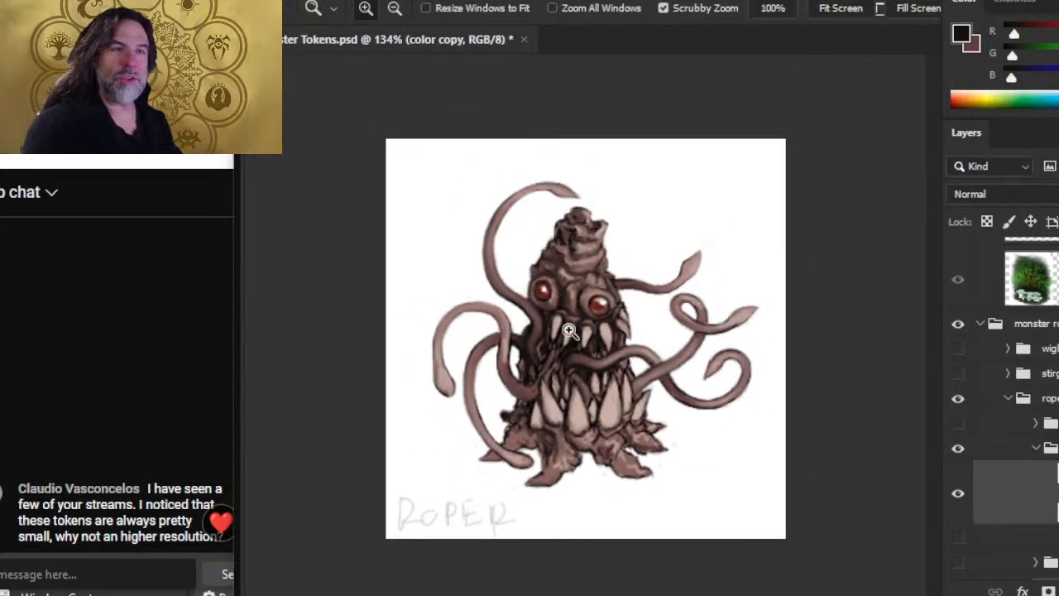
drag(636, 308, 569, 332)
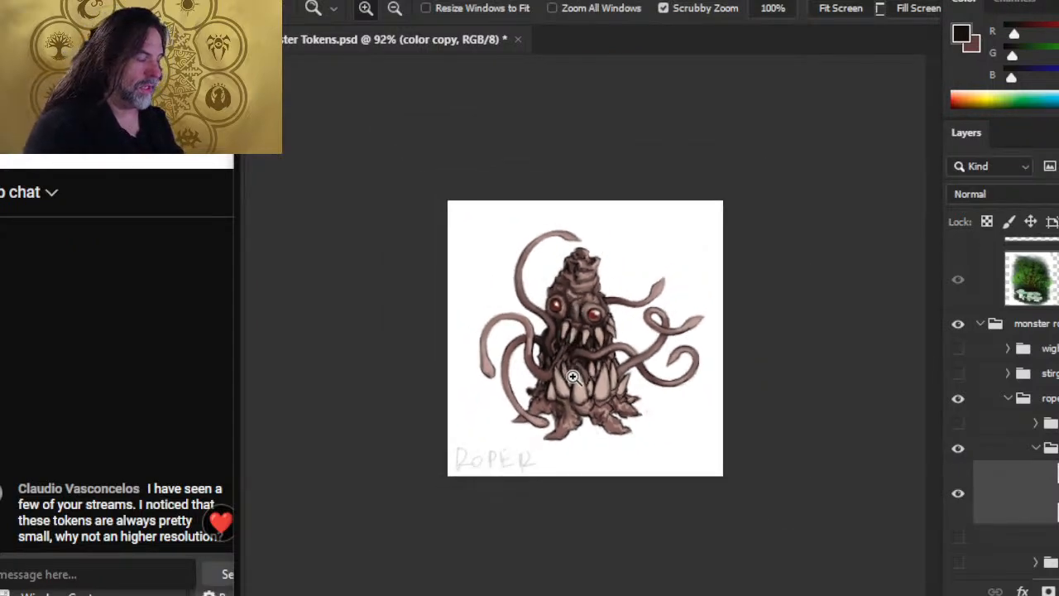
drag(567, 386, 592, 403)
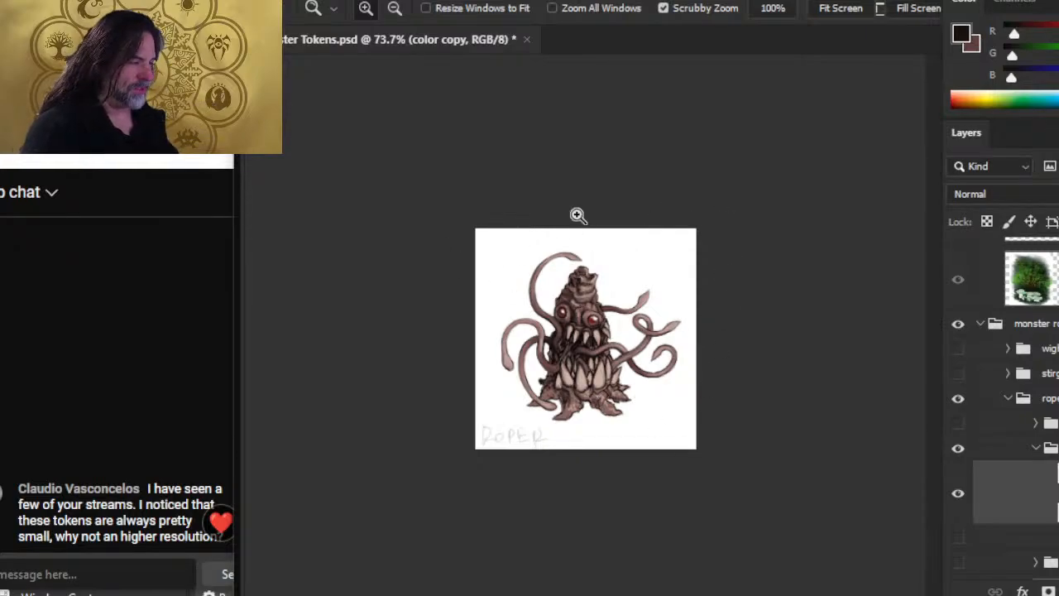
click(634, 340)
key(r)
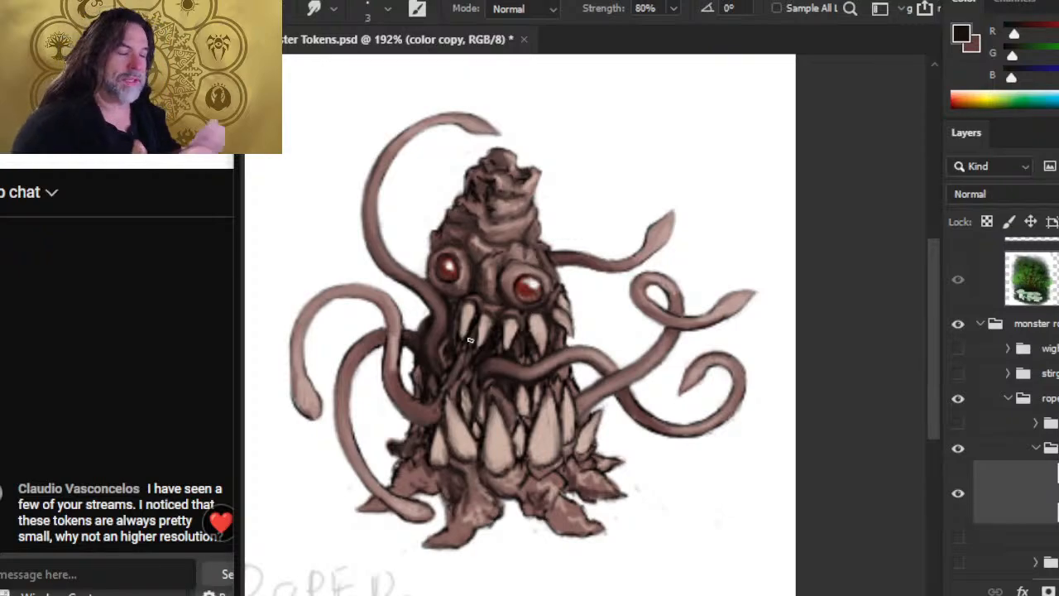
key(ctrl+space)
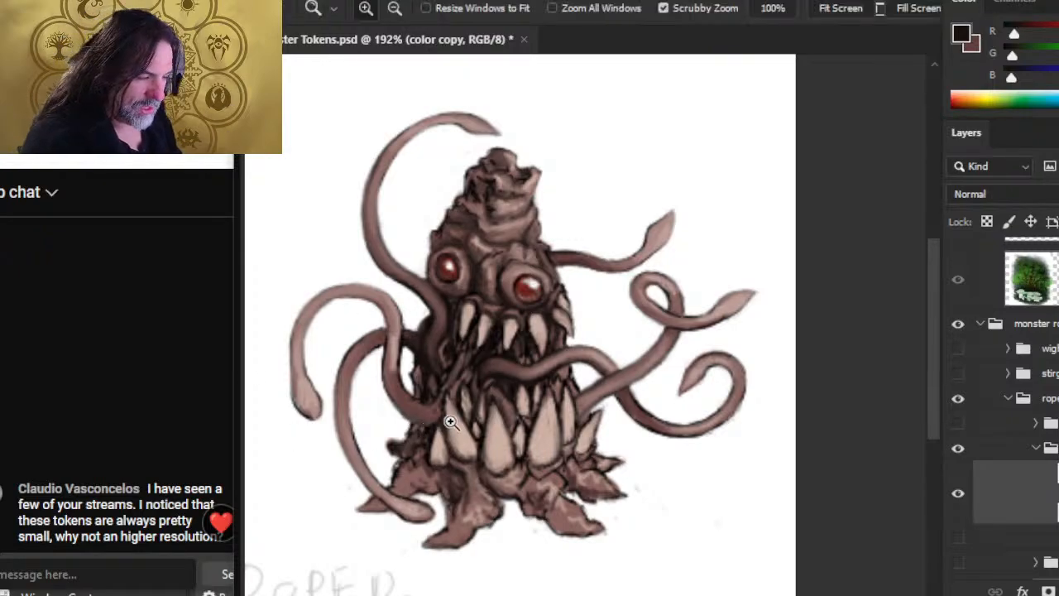
click(440, 413)
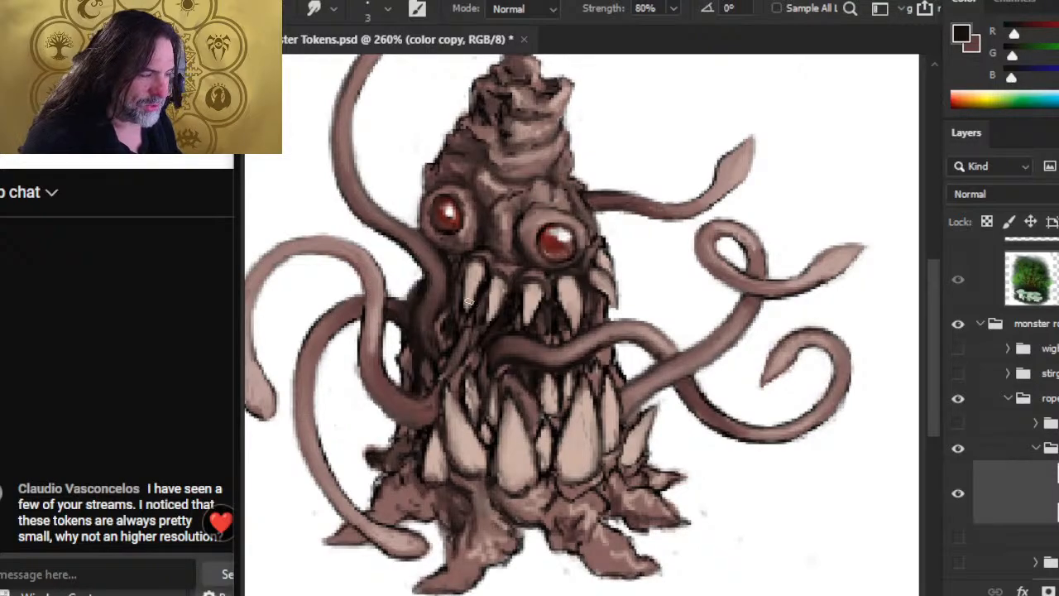
mouse_move(472, 279)
mouse_down()
mouse_move(470, 309)
mouse_move(479, 276)
mouse_move(467, 291)
mouse_move(469, 273)
mouse_move(495, 291)
mouse_up()
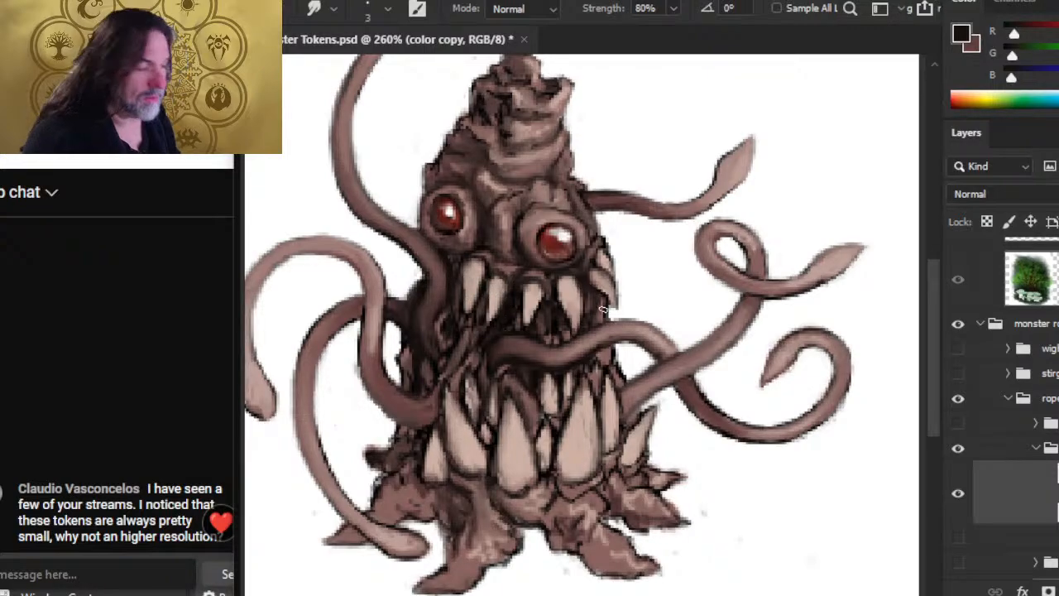
Step: Smudge the underside of the upper right tentacle near the head and erase the stray edge below it
key(z)
drag(605, 308, 580, 276)
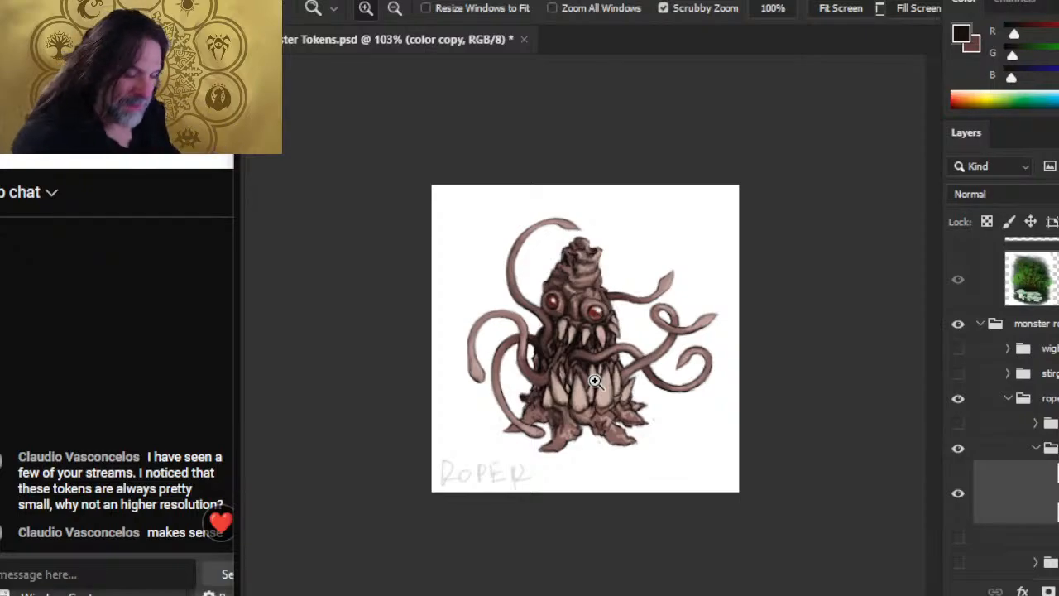
drag(643, 284, 715, 307)
key(r)
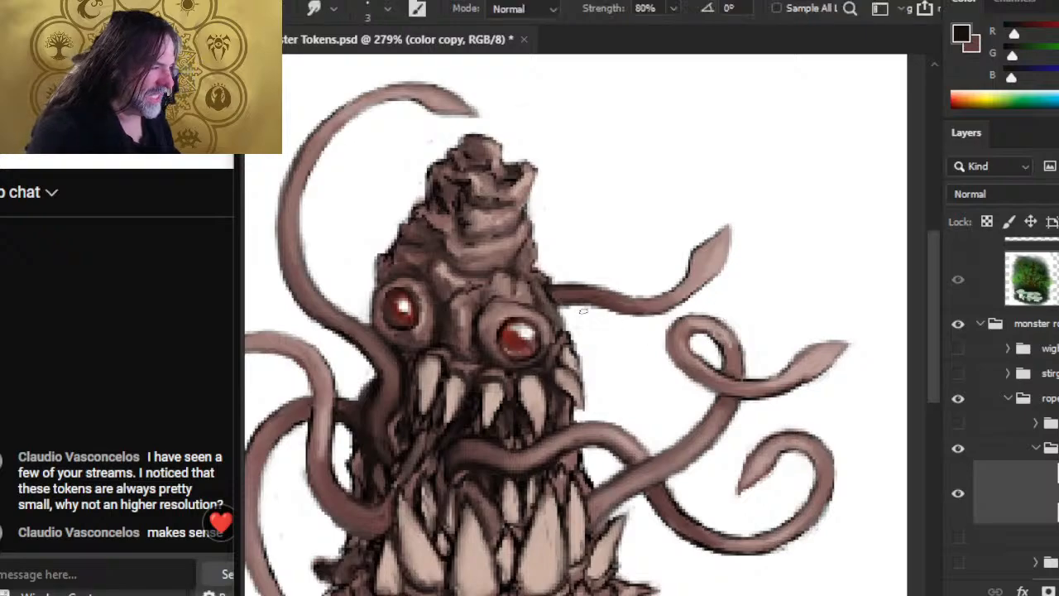
key(e)
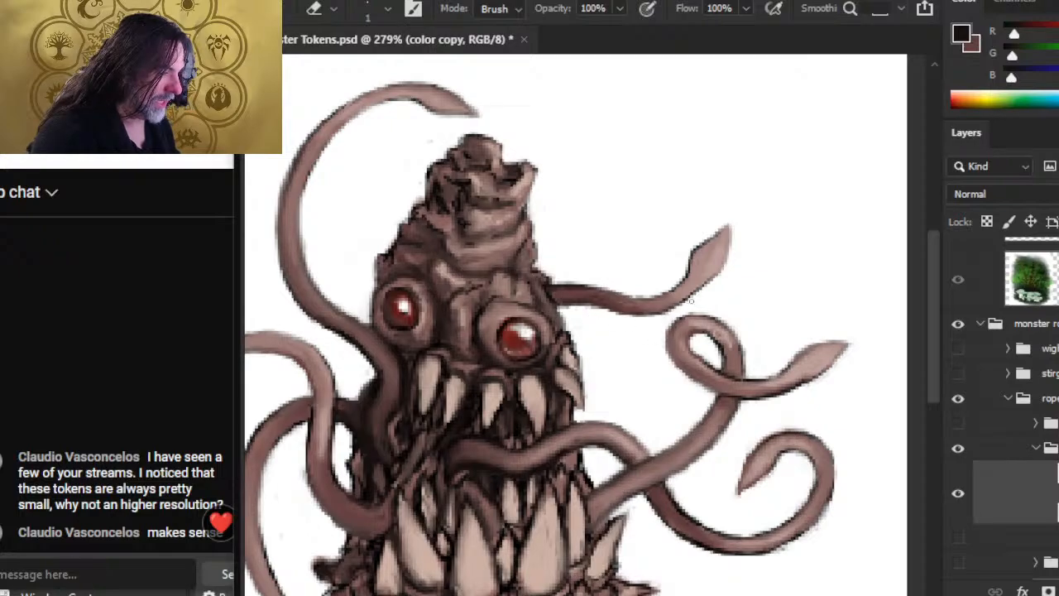
Step: Smudge the rounded end of the leftmost tentacle downward to reshape its tip
key(z)
alt+click(616, 370)
drag(577, 465, 603, 317)
key(r)
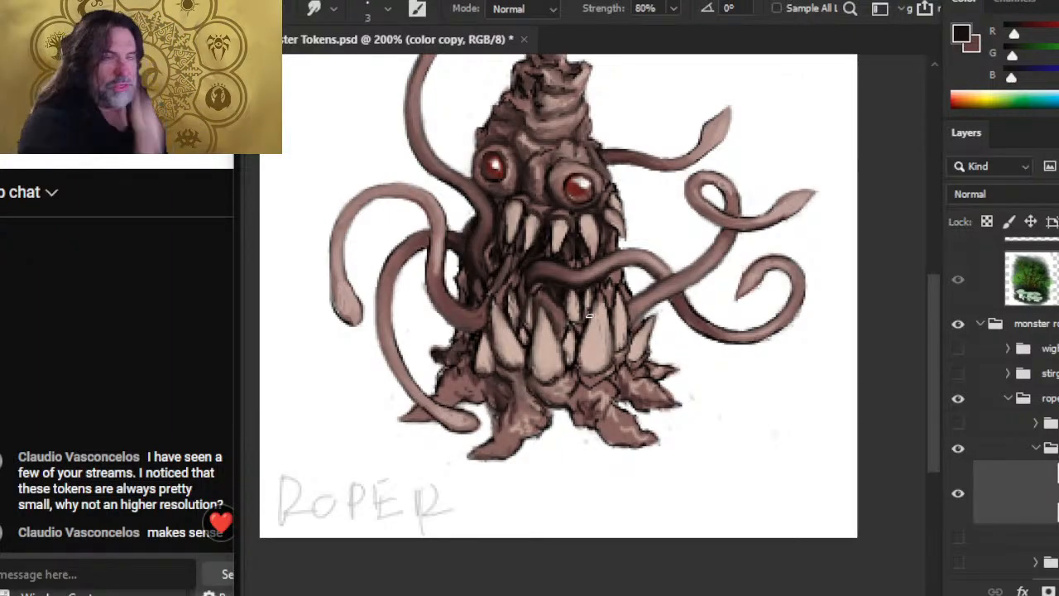
drag(519, 309, 556, 329)
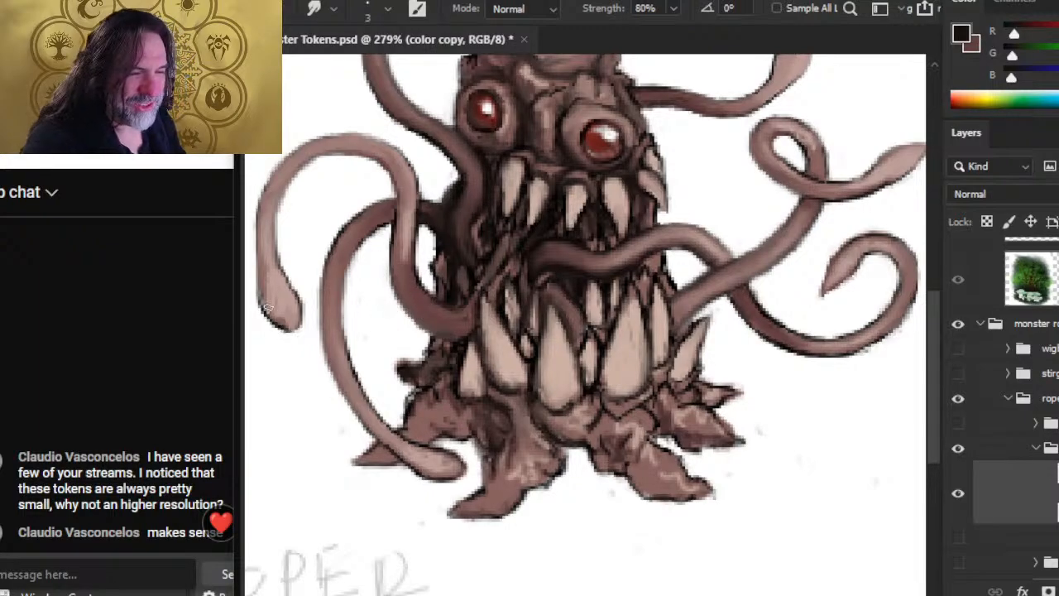
drag(268, 309, 291, 338)
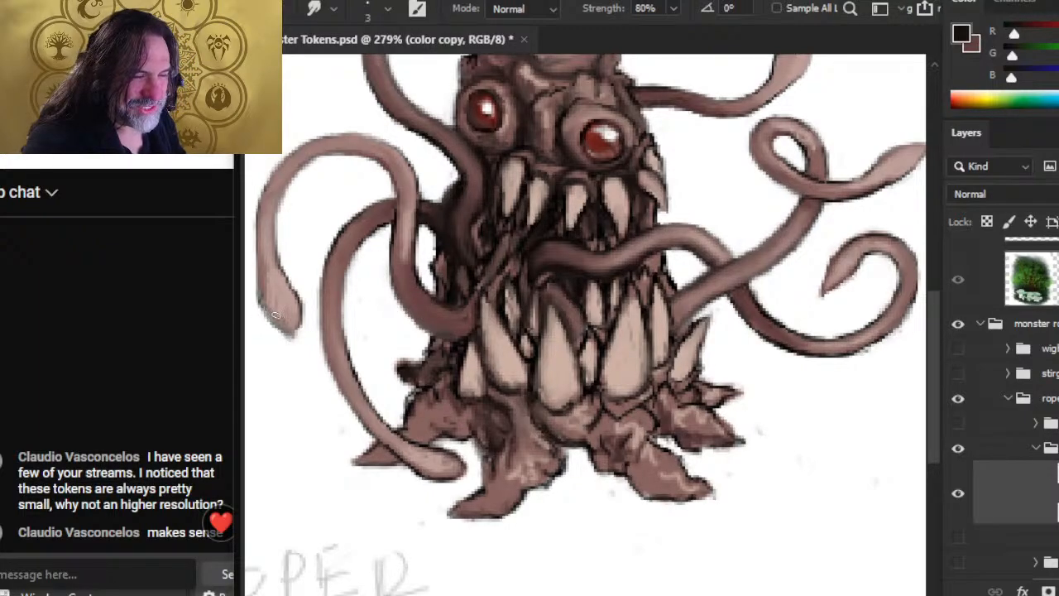
Step: Sample light brown from the neighbouring tentacle, refine the leftmost tentacle's tip with smudging, and clean up its inner edge
key(b)
alt+click(331, 352)
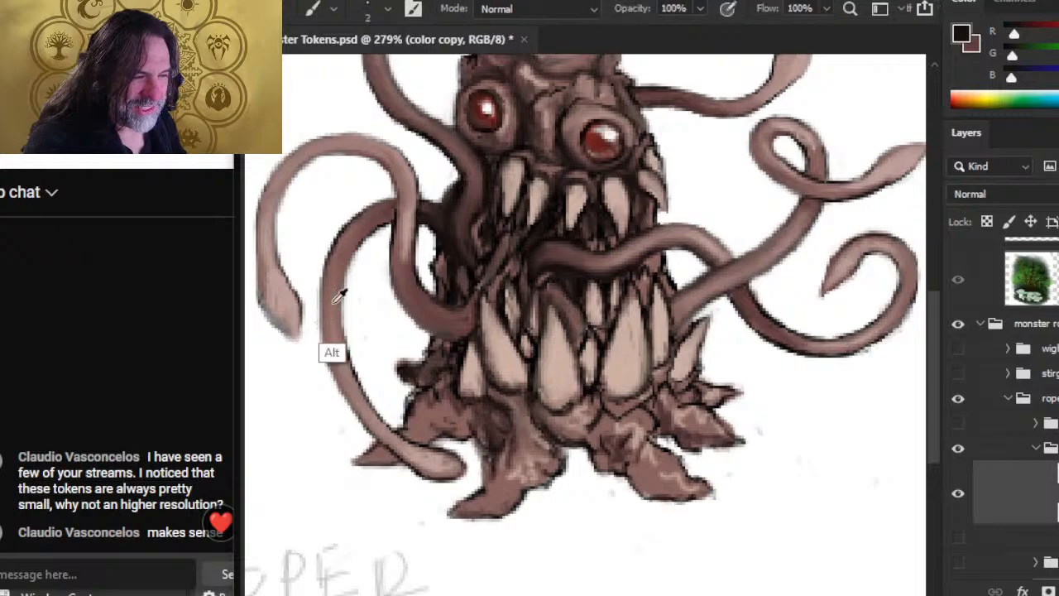
key(r)
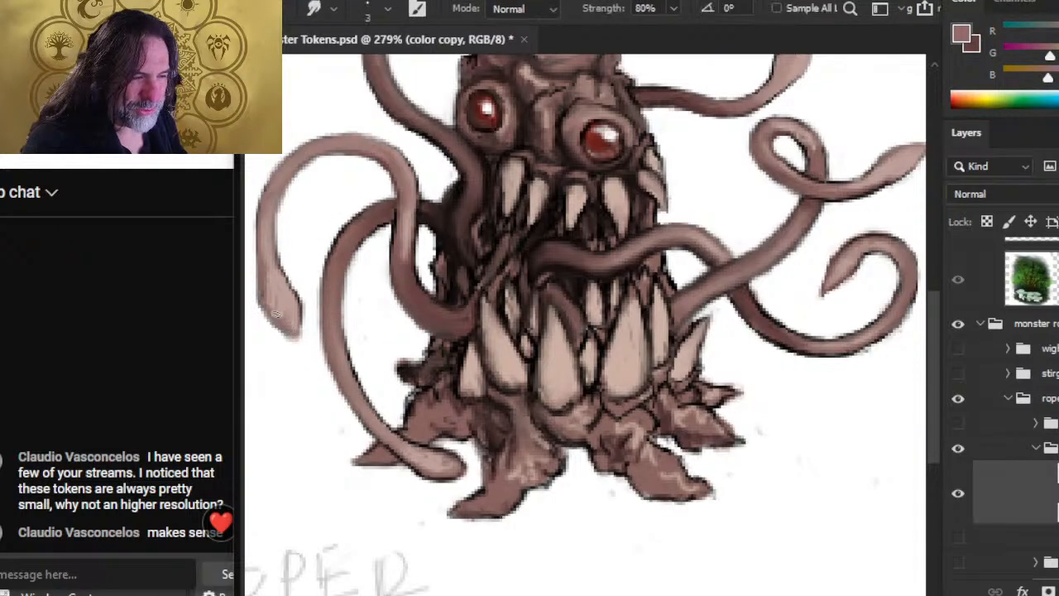
mouse_move(259, 295)
mouse_down()
mouse_move(290, 287)
mouse_move(302, 322)
mouse_up()
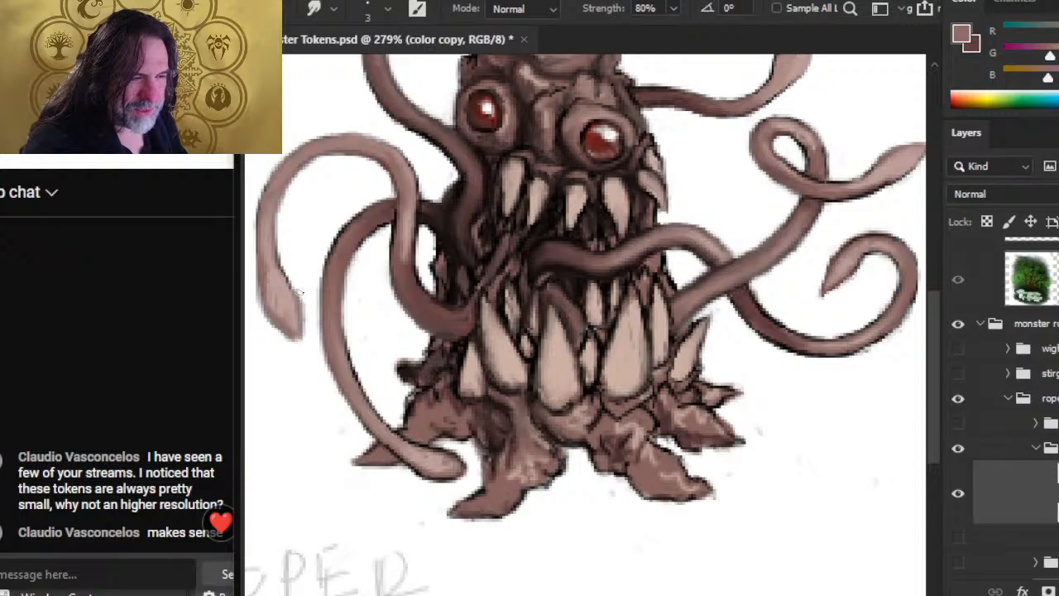
key(b)
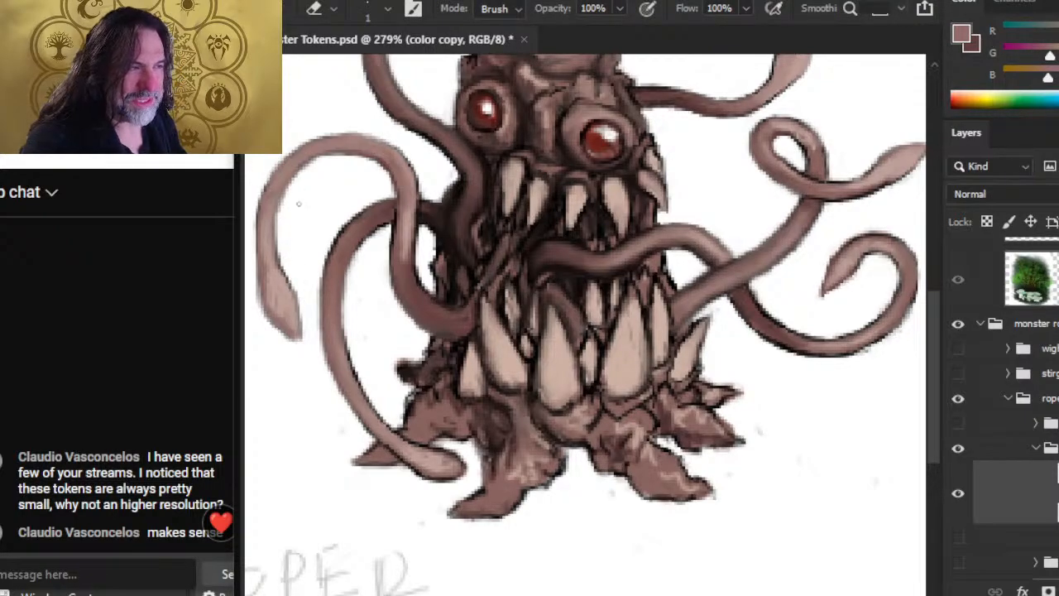
key(r)
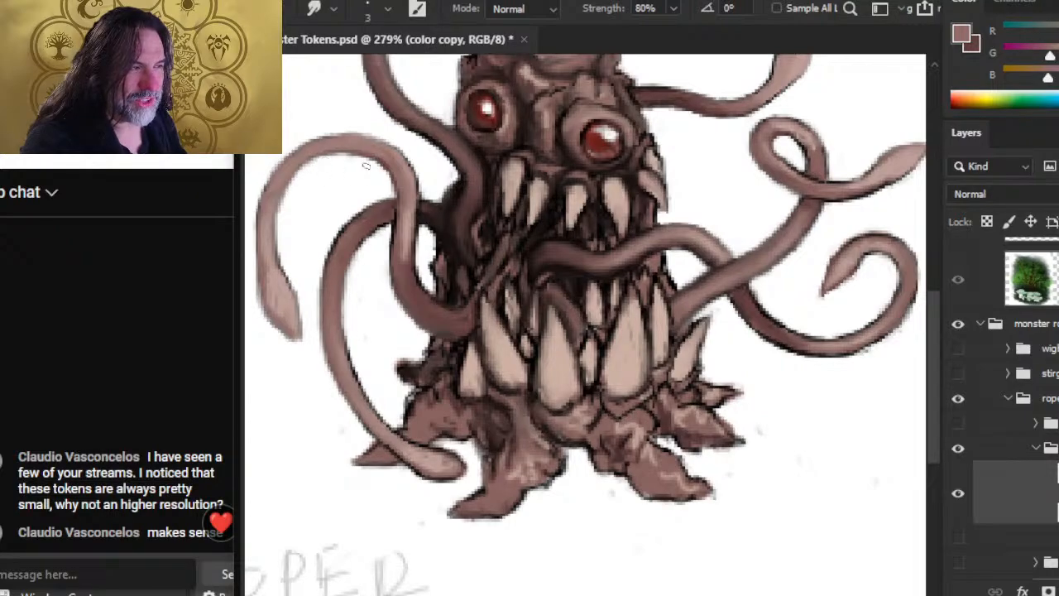
key(e)
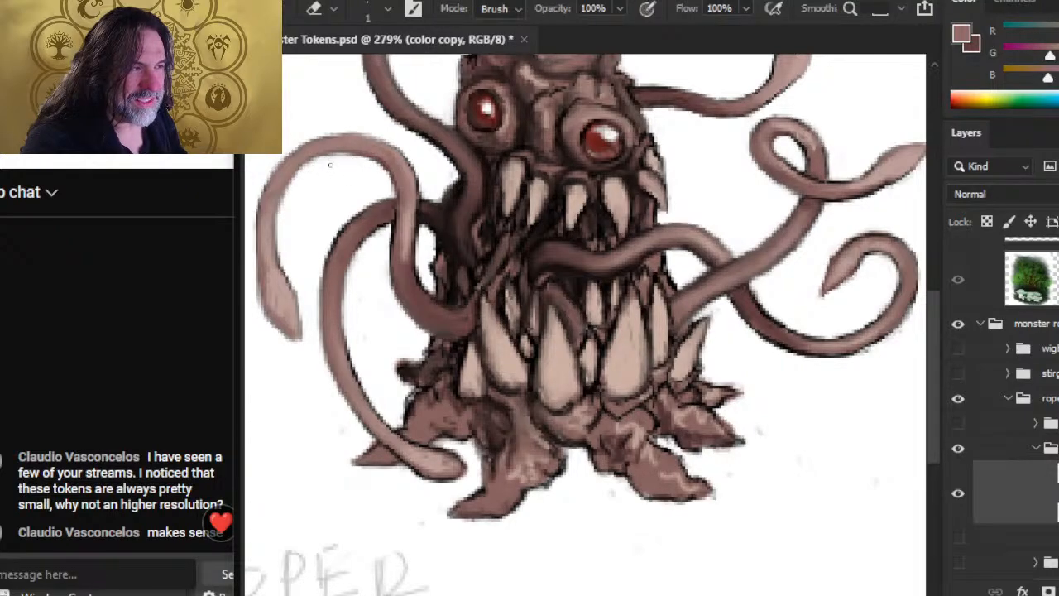
Step: Check the whole token at reduced size, then darken and smudge the left tentacle where it bends toward the mouth
key(z)
drag(389, 325, 324, 282)
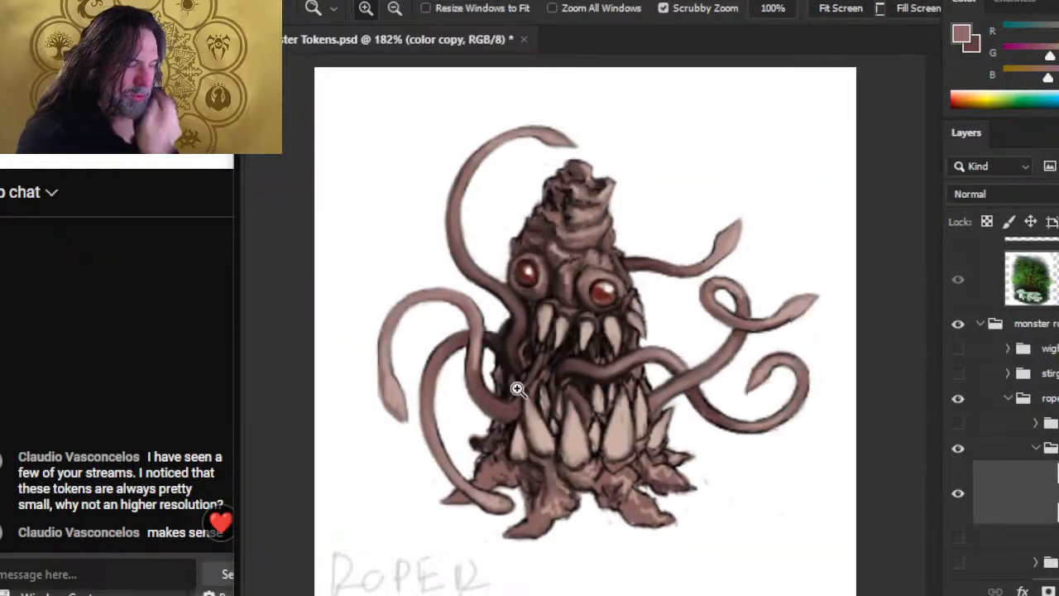
drag(629, 386, 550, 392)
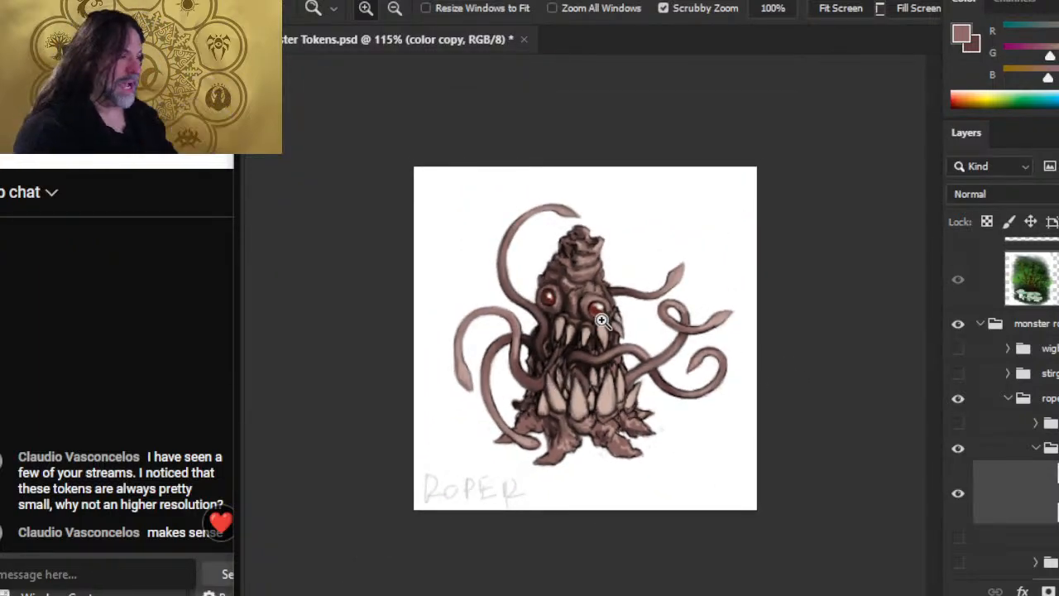
alt+click(679, 428)
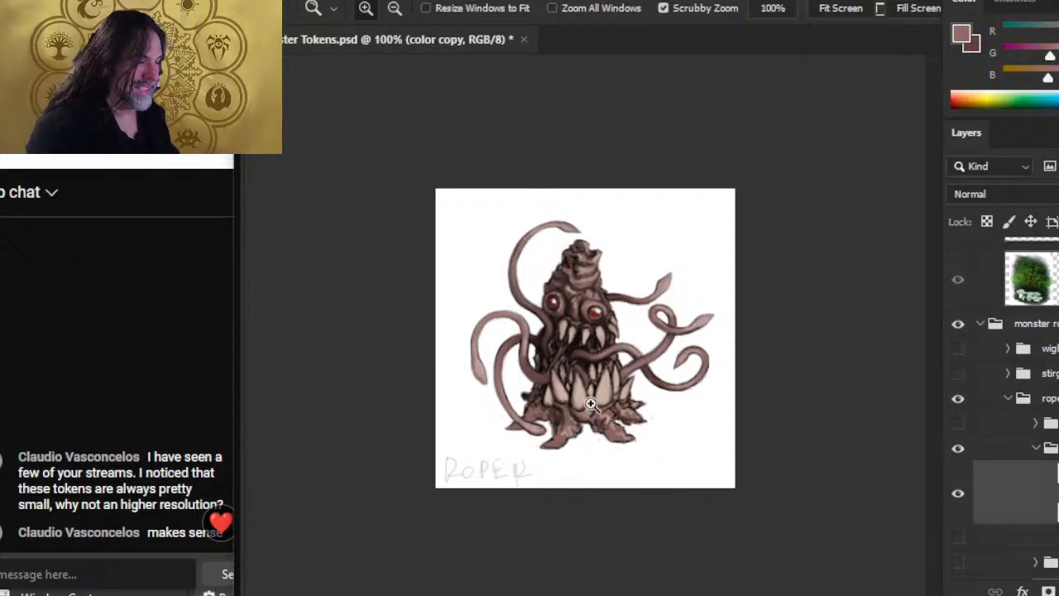
drag(591, 404, 622, 413)
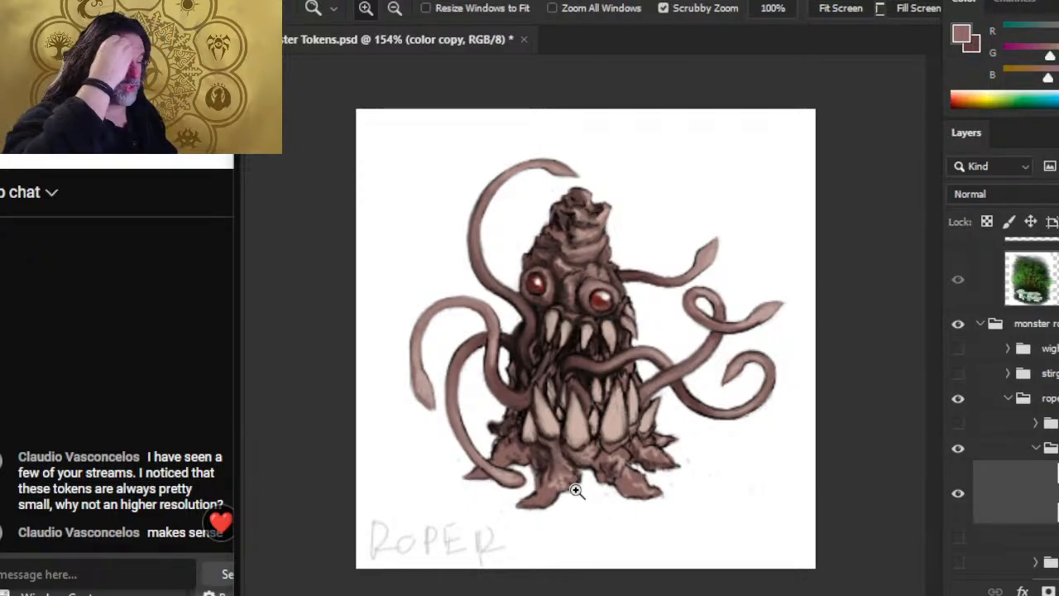
drag(534, 430, 610, 483)
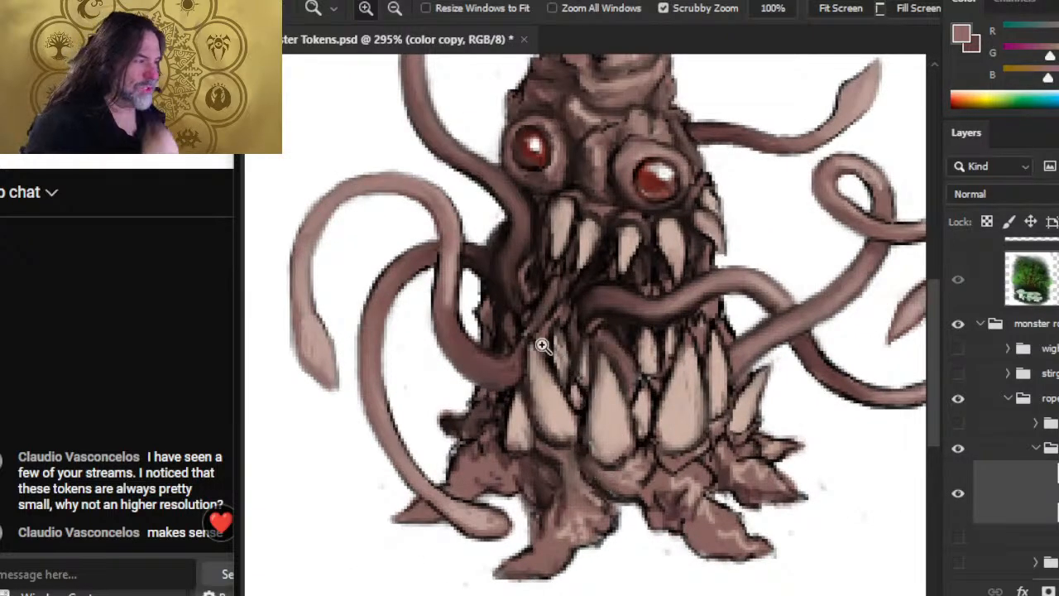
key(r)
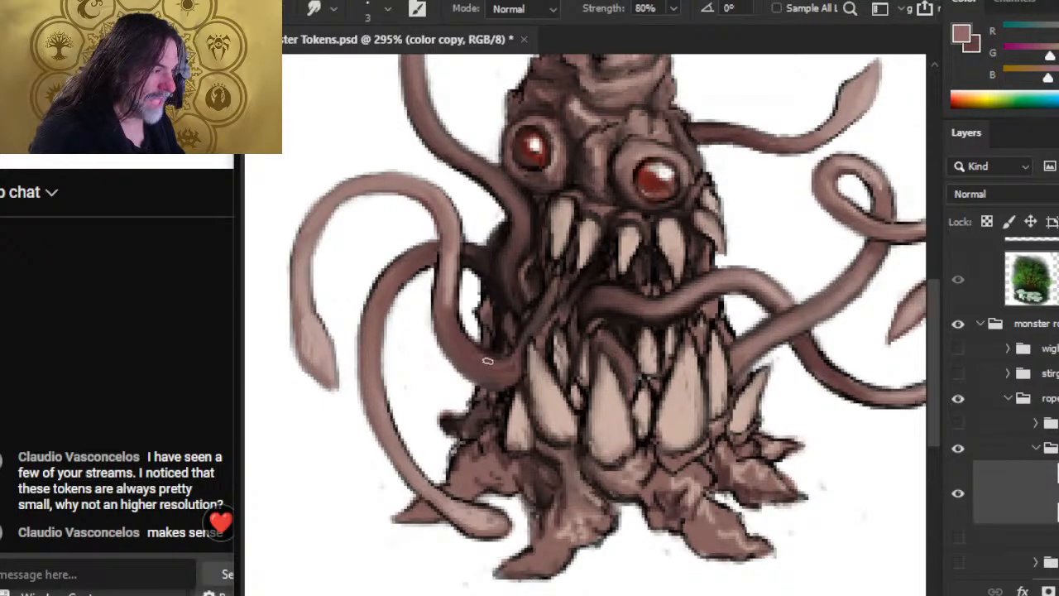
key(d)
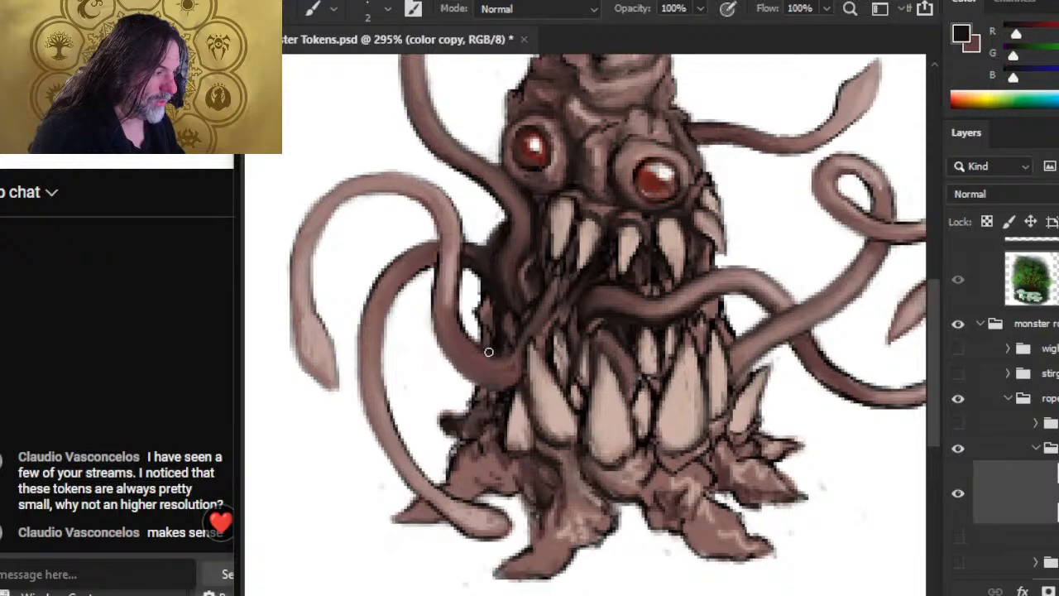
key(b)
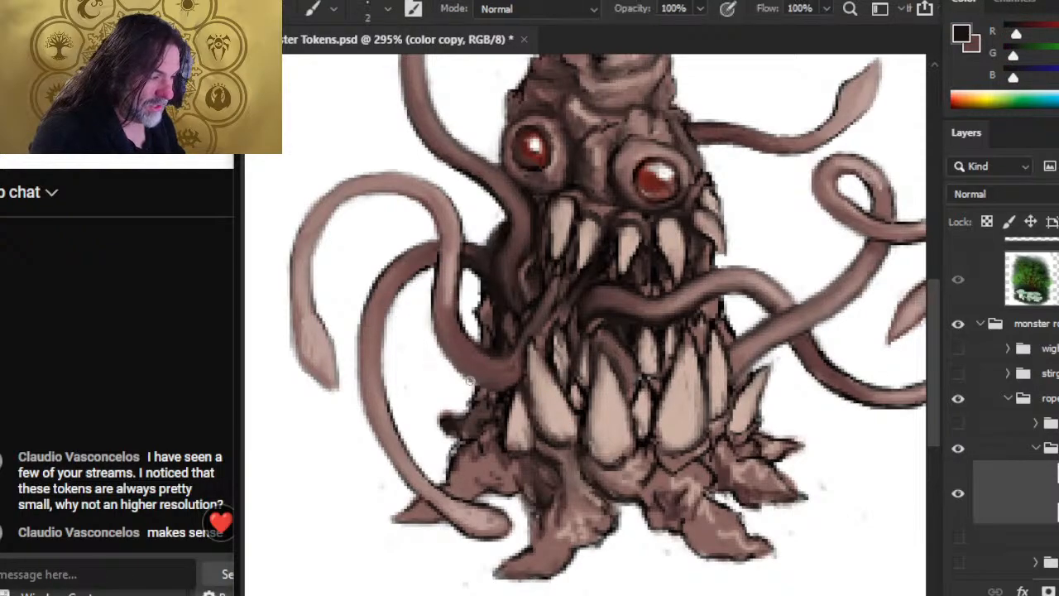
drag(470, 380, 514, 384)
key(r)
Step: Paint the small spike at the body's left base darker and extend it to a sharper point
key(b)
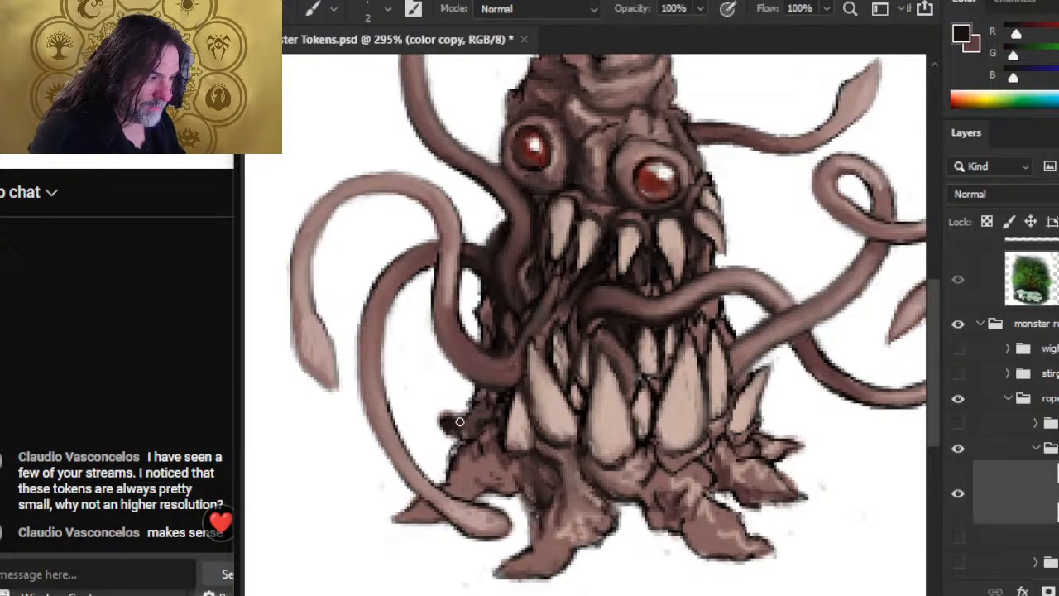
mouse_move(459, 422)
mouse_down()
mouse_move(457, 432)
mouse_move(464, 420)
mouse_up()
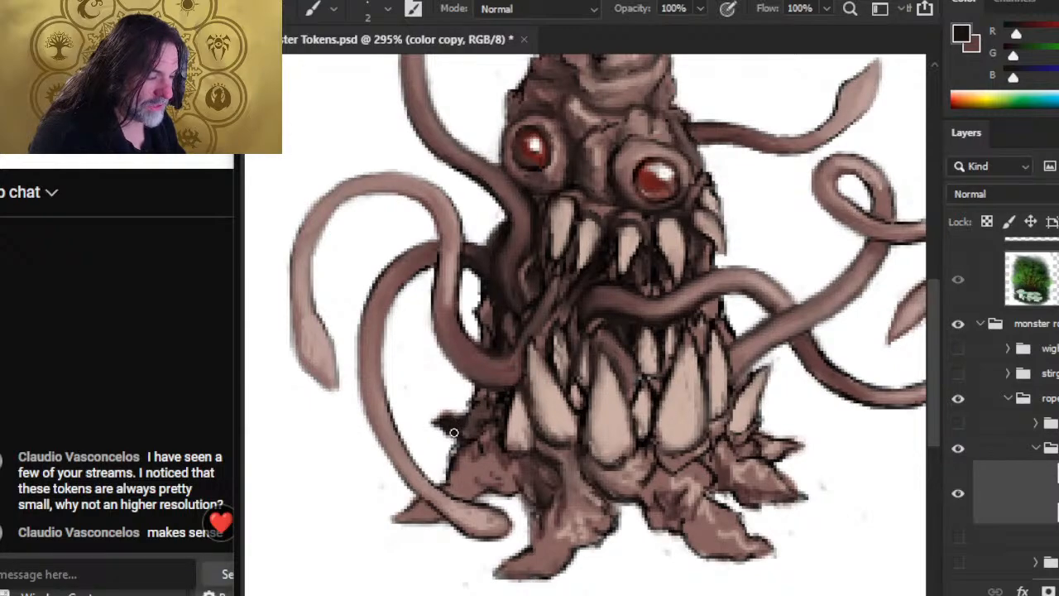
mouse_move(439, 418)
mouse_down()
mouse_move(471, 406)
mouse_move(490, 430)
mouse_move(477, 394)
mouse_up()
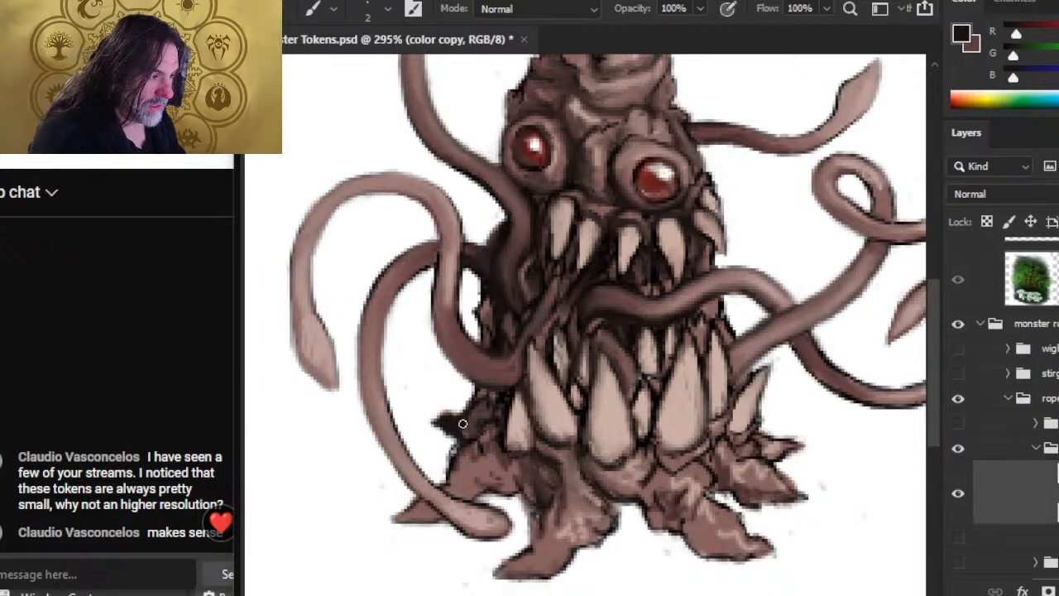
Step: Paint and smudge dark shading around the left and middle lower teeth and in the gaps between them
key(r)
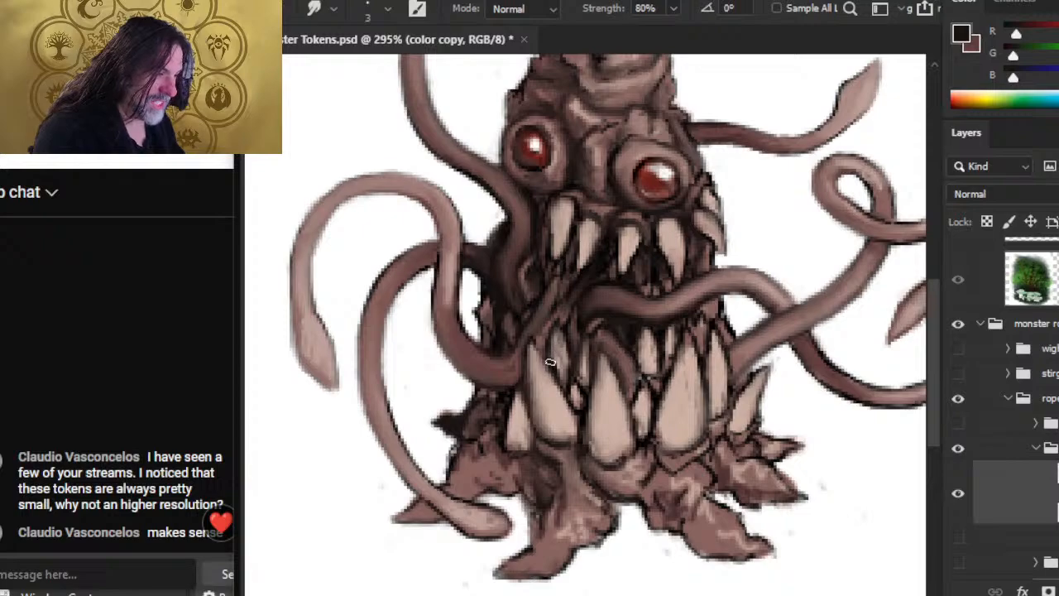
key(b)
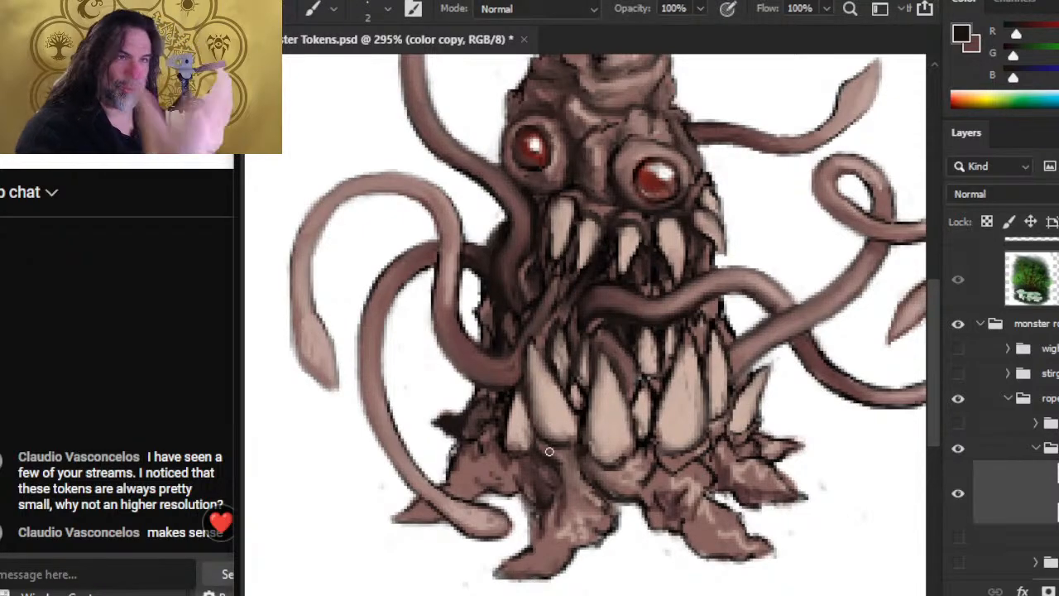
key(r)
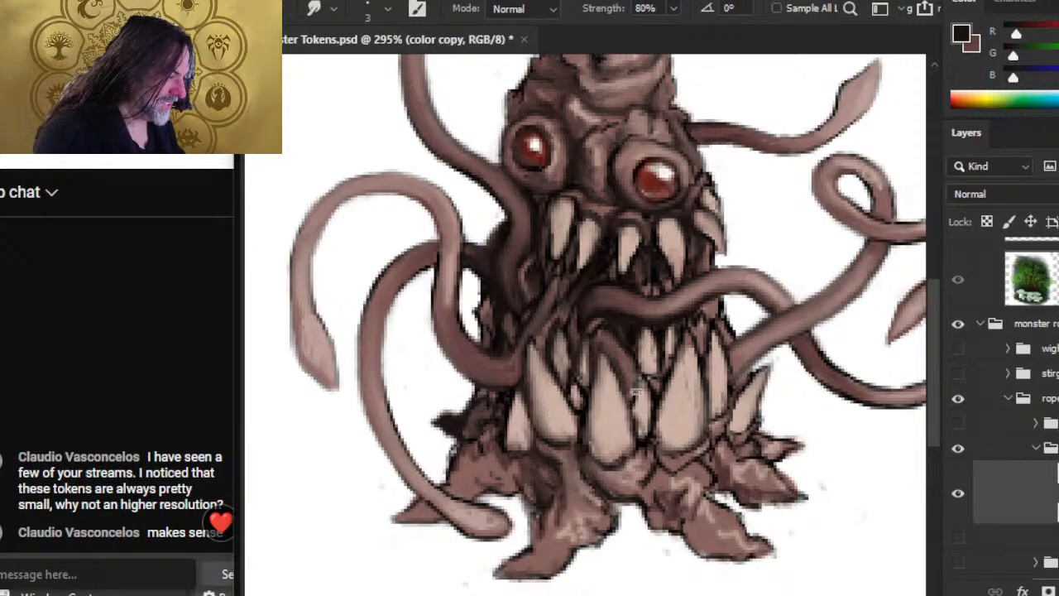
key(b)
key(r)
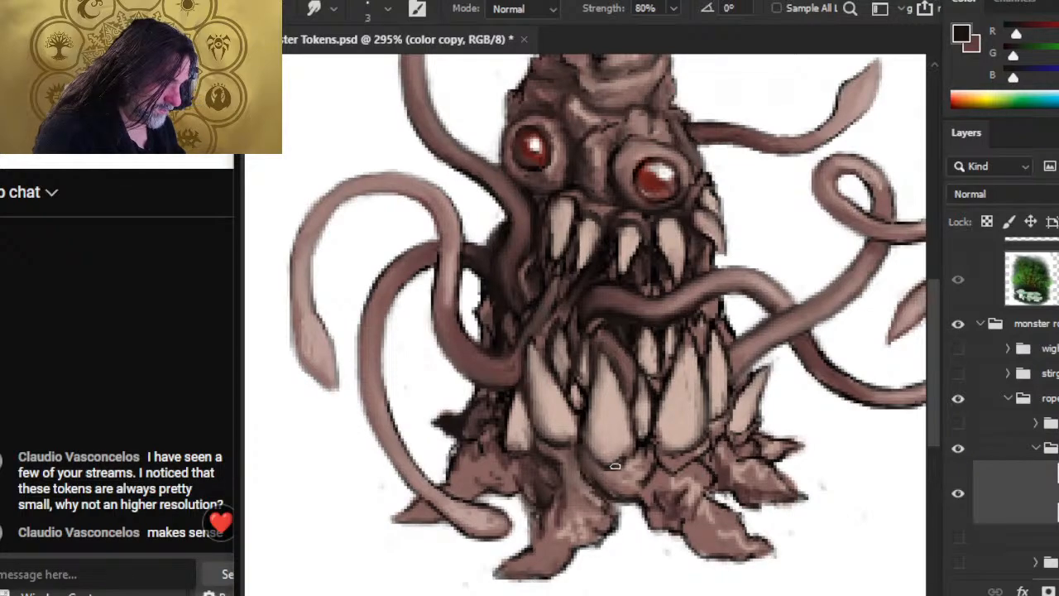
key(b)
key(r)
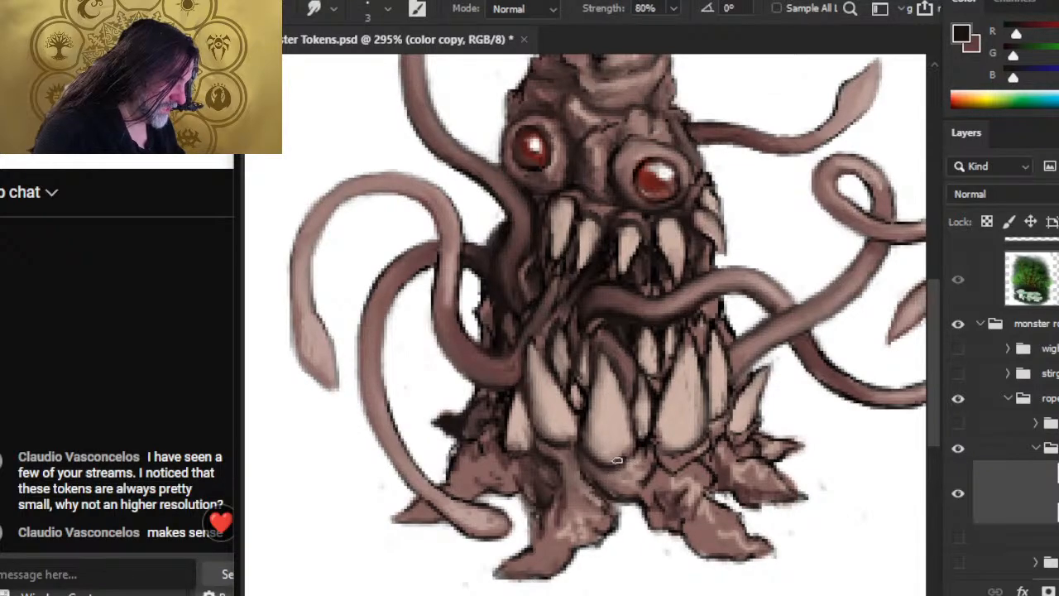
Step: Shade and smudge the skin beneath the large right lower tooth and the top of the front right foot
key(b)
key(r)
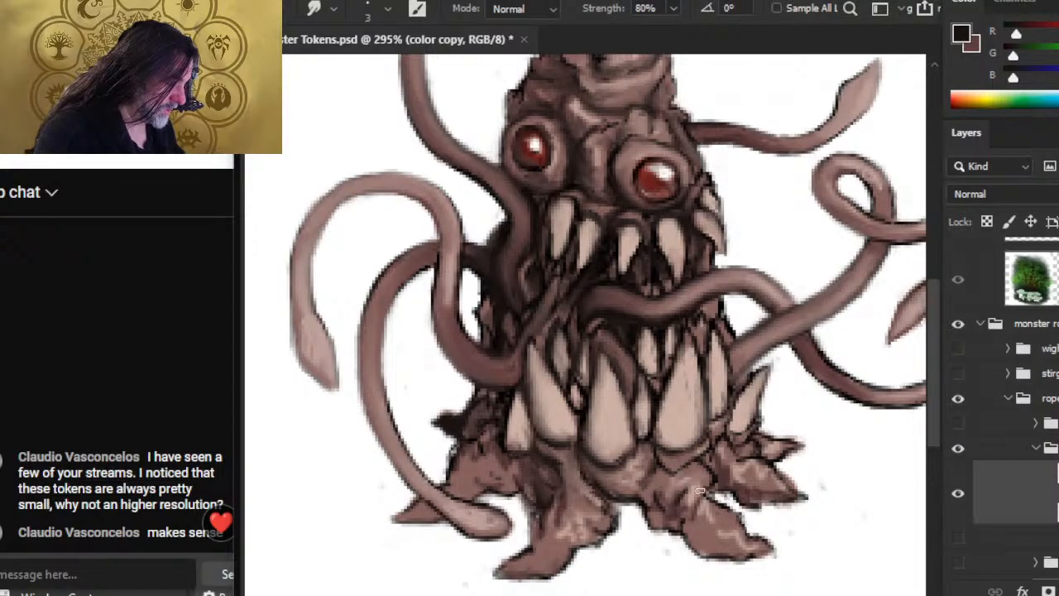
key(b)
key(r)
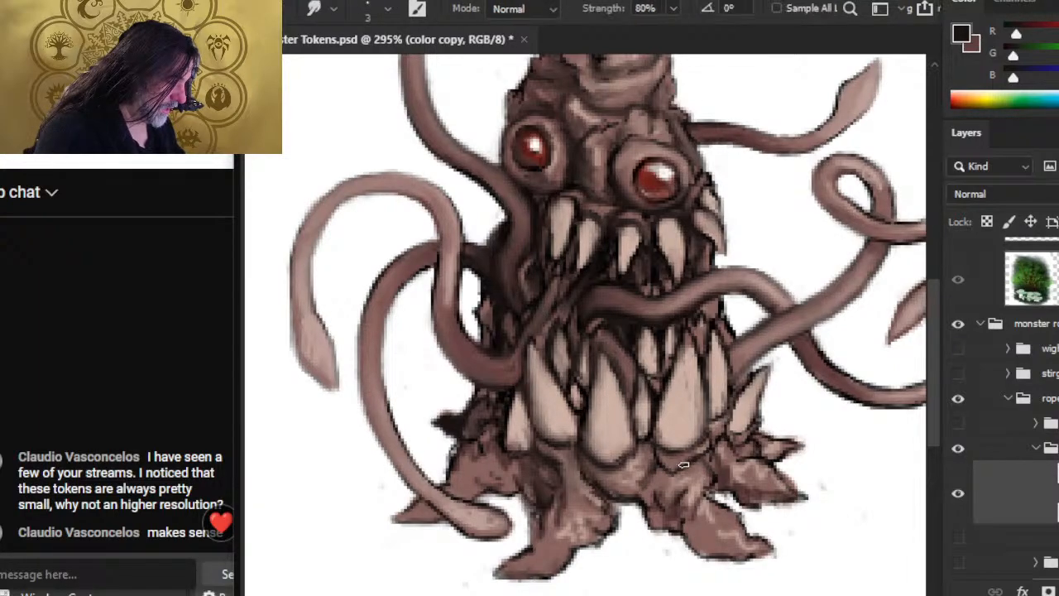
key(b)
key(r)
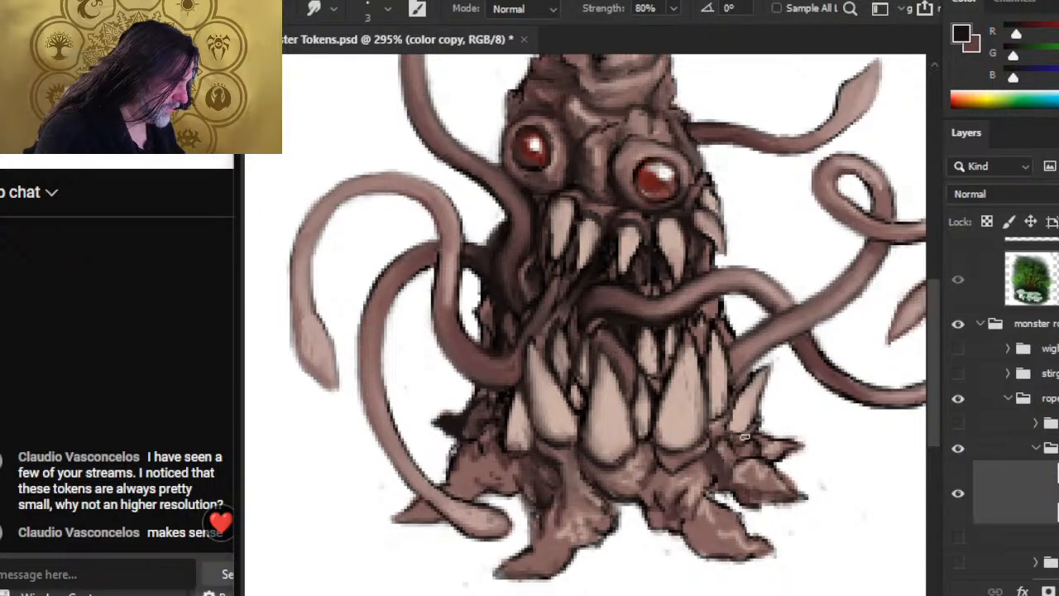
mouse_move(687, 465)
mouse_down()
mouse_move(665, 469)
mouse_move(667, 480)
mouse_move(687, 481)
mouse_move(678, 501)
mouse_move(720, 507)
mouse_up()
key(e)
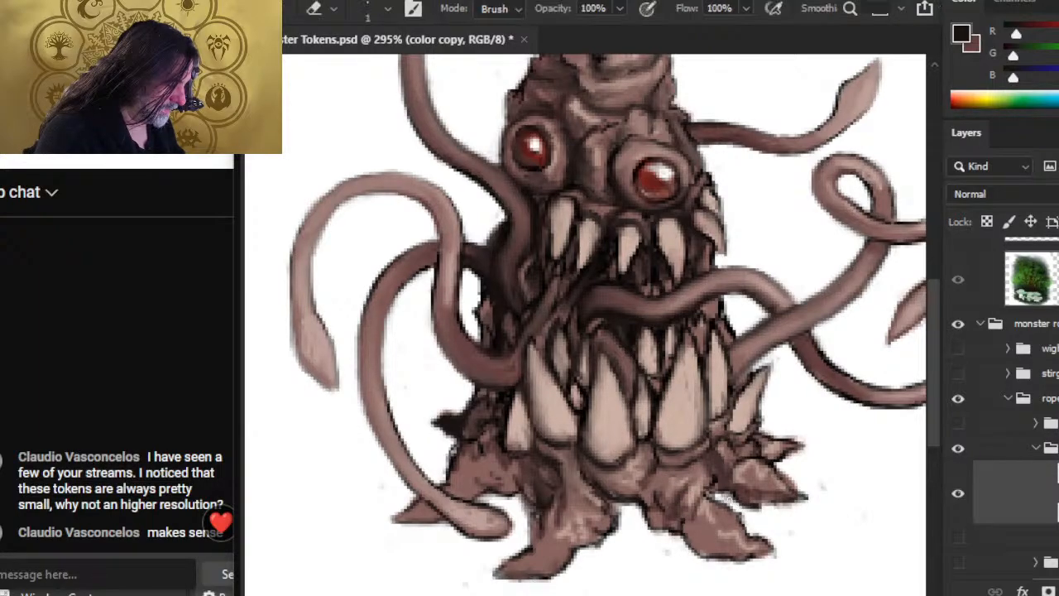
Step: Darken the base of the rear right foot, smudge its edge, and clean up the outline between the right feet
mouse_move(740, 506)
mouse_down()
mouse_move(775, 504)
mouse_move(657, 474)
mouse_up()
key(r)
key(b)
drag(621, 434, 632, 452)
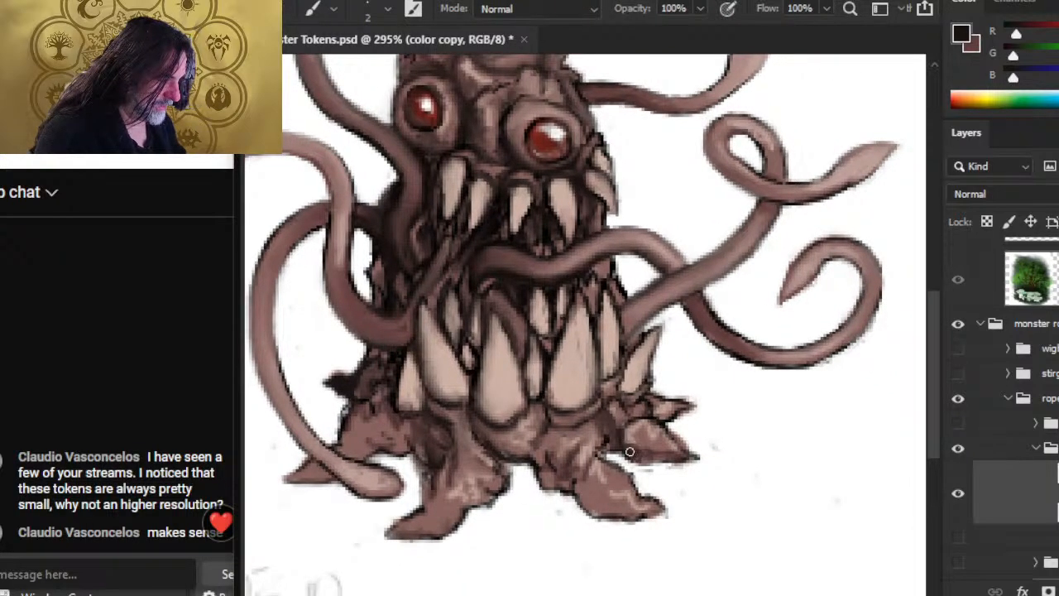
key(r)
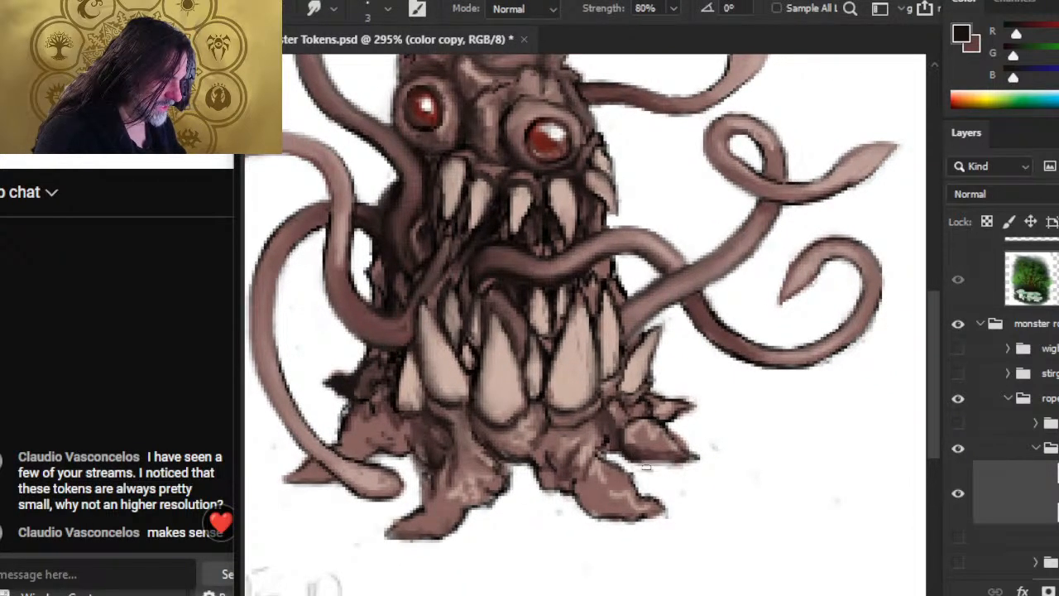
key(e)
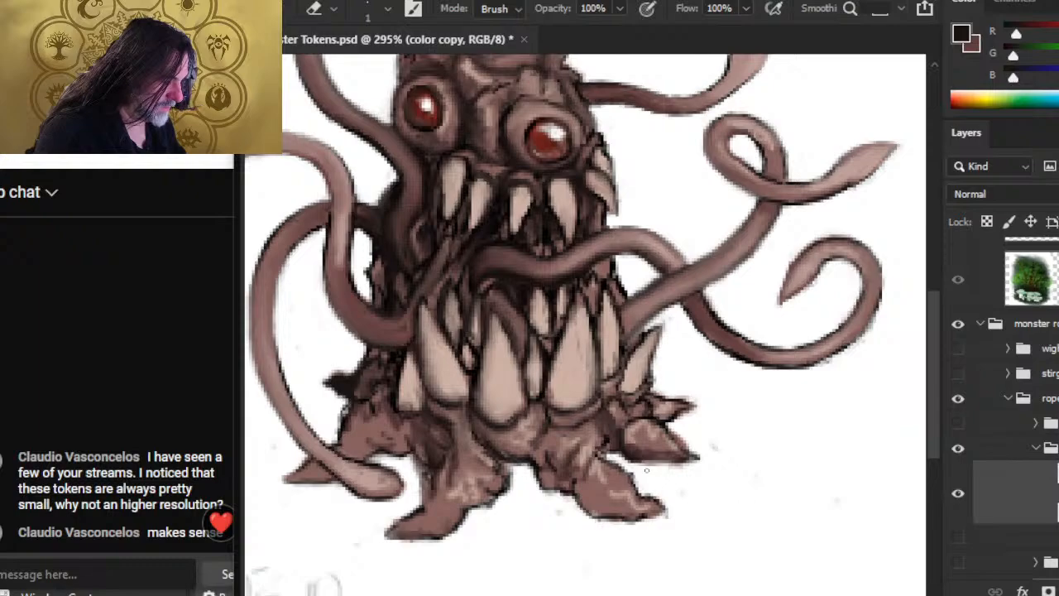
key(r)
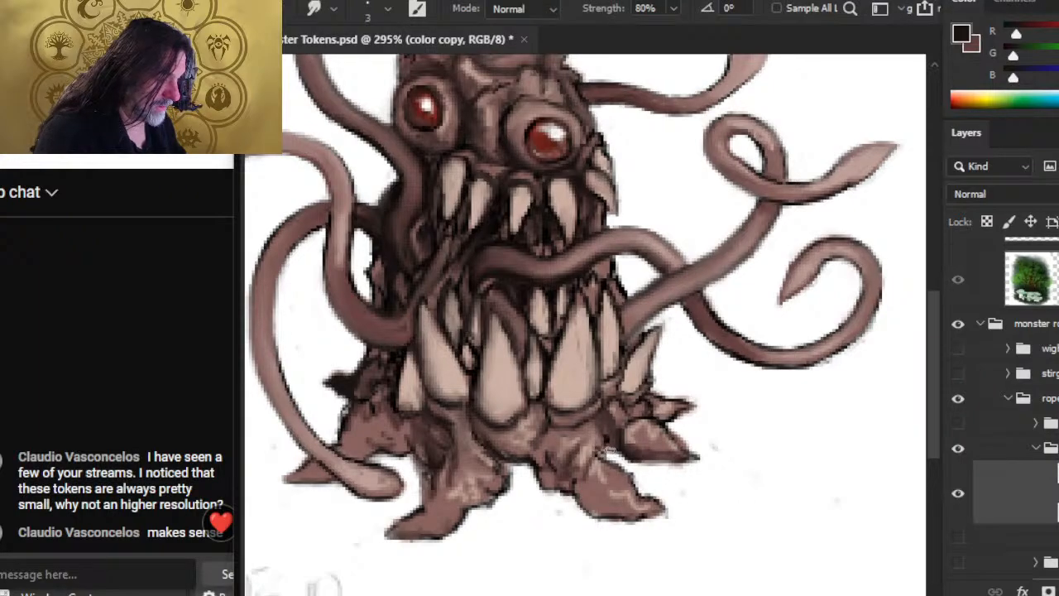
Step: Touch up the dark gap between the right feet and smooth the underside of the lower right tentacle
key(b)
drag(604, 431, 607, 447)
key(r)
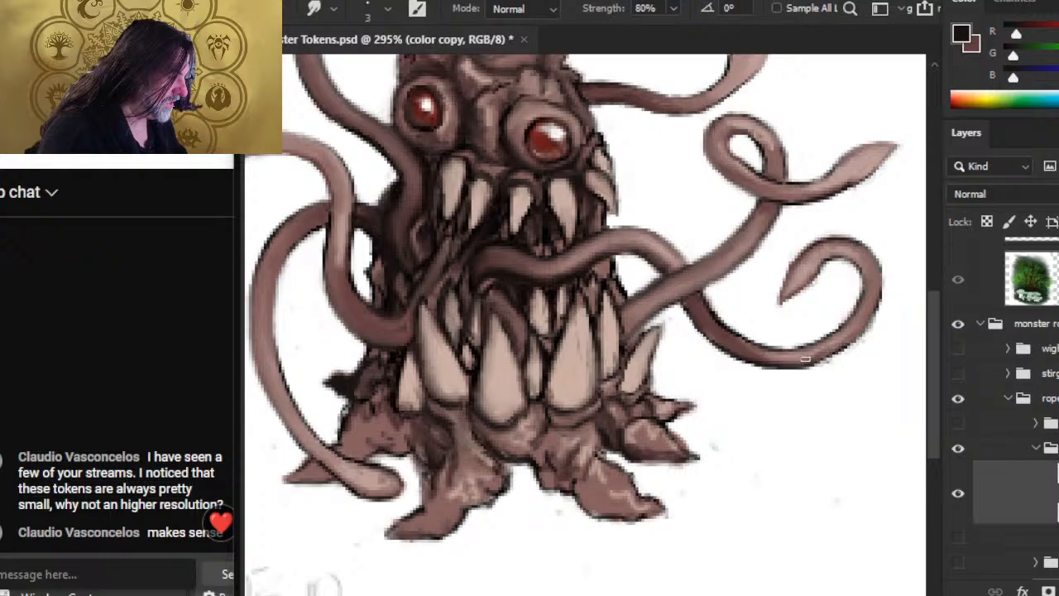
key(e)
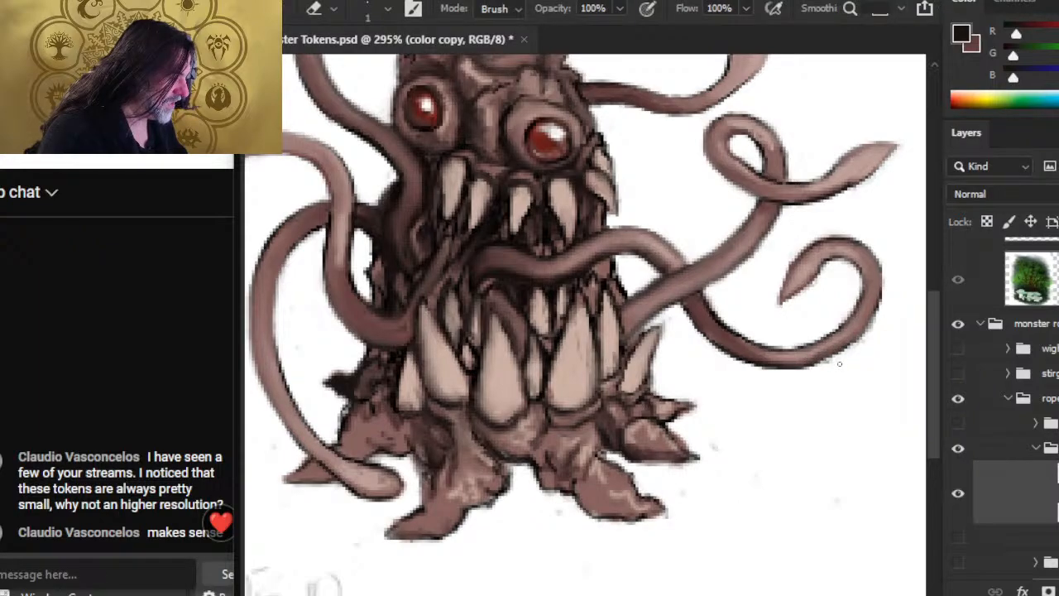
Step: Smudge and clean up the outer edge of the curled lower right tentacle
key(r)
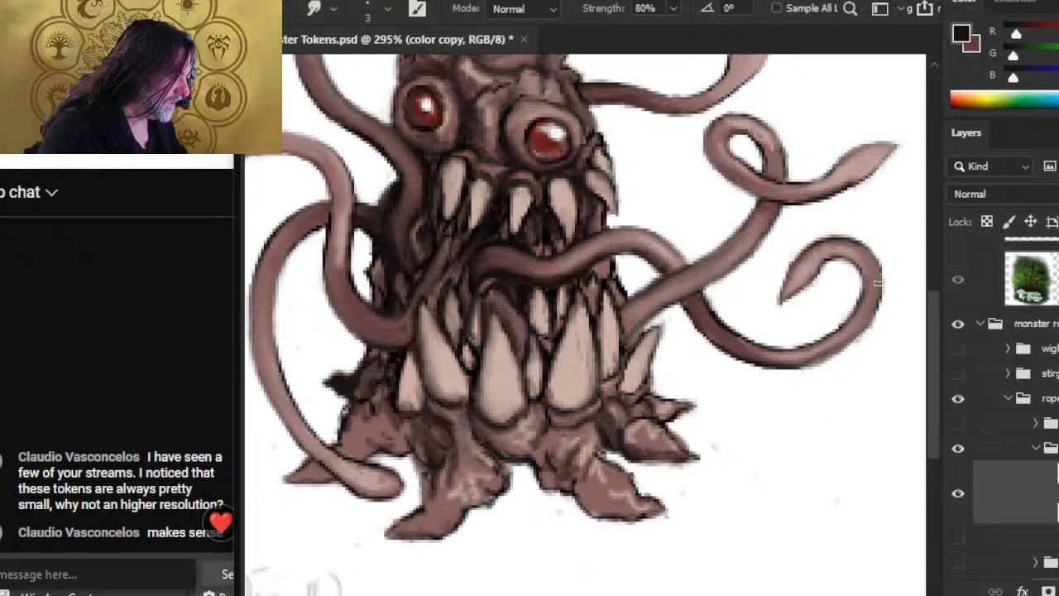
key(e)
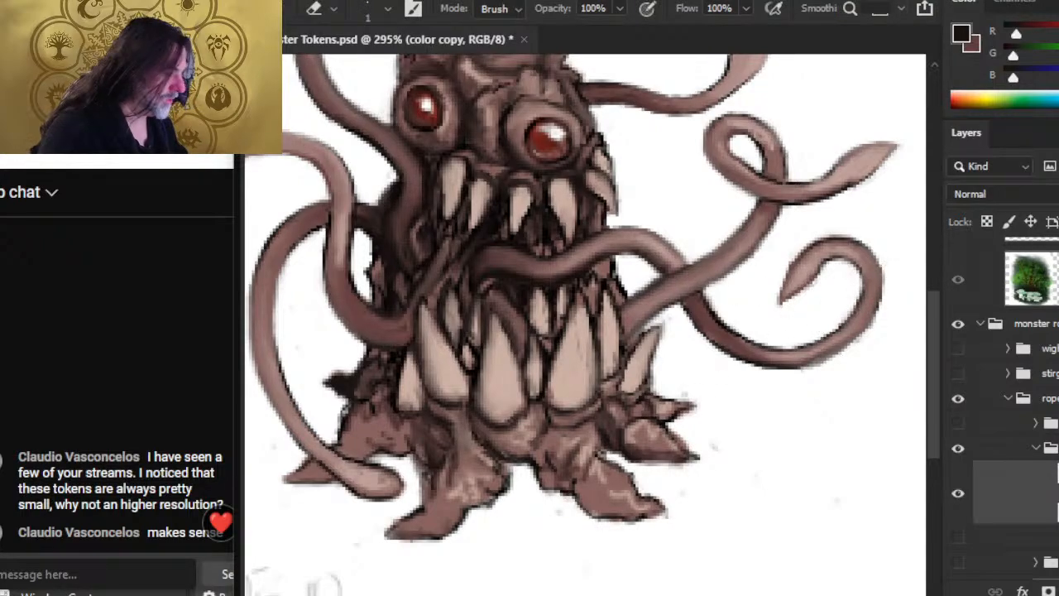
key(z)
drag(769, 419, 669, 426)
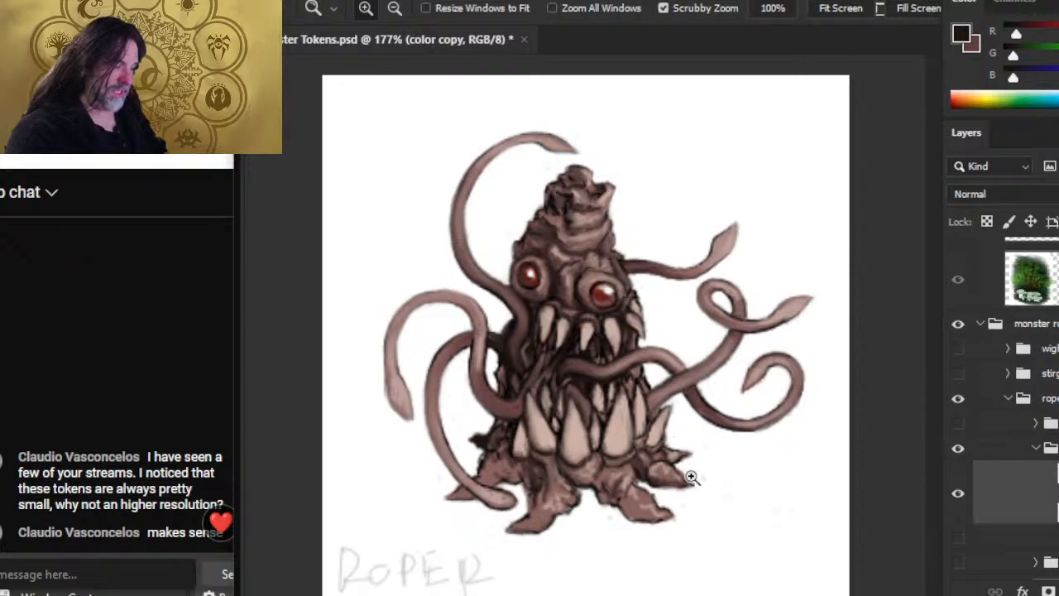
drag(691, 468, 703, 467)
Step: Smudge and erase along the edges of the rear right spike, the outermost right tooth and the gap beneath the tentacle
key(r)
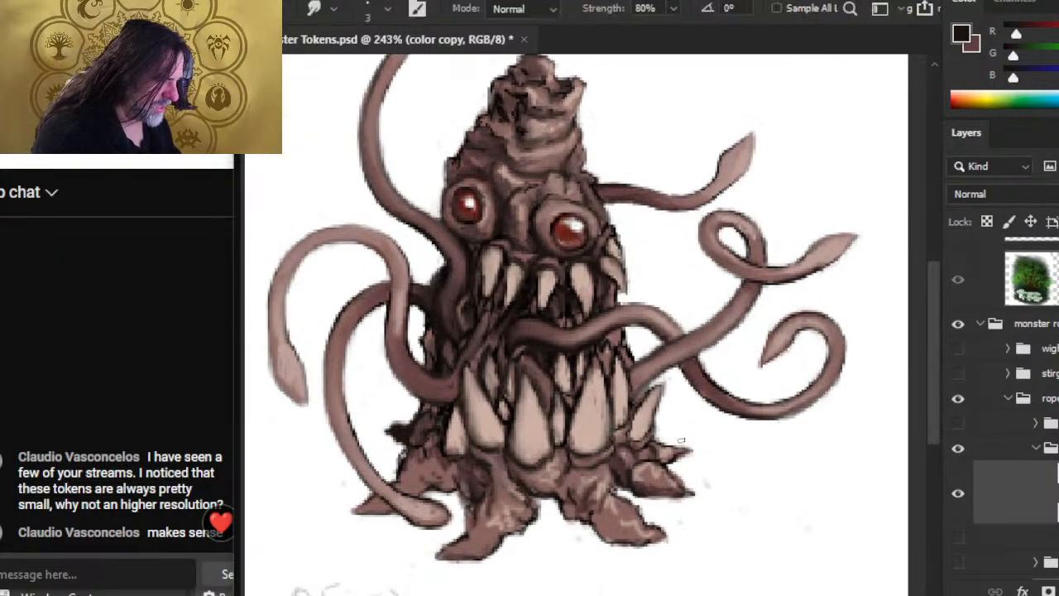
key(e)
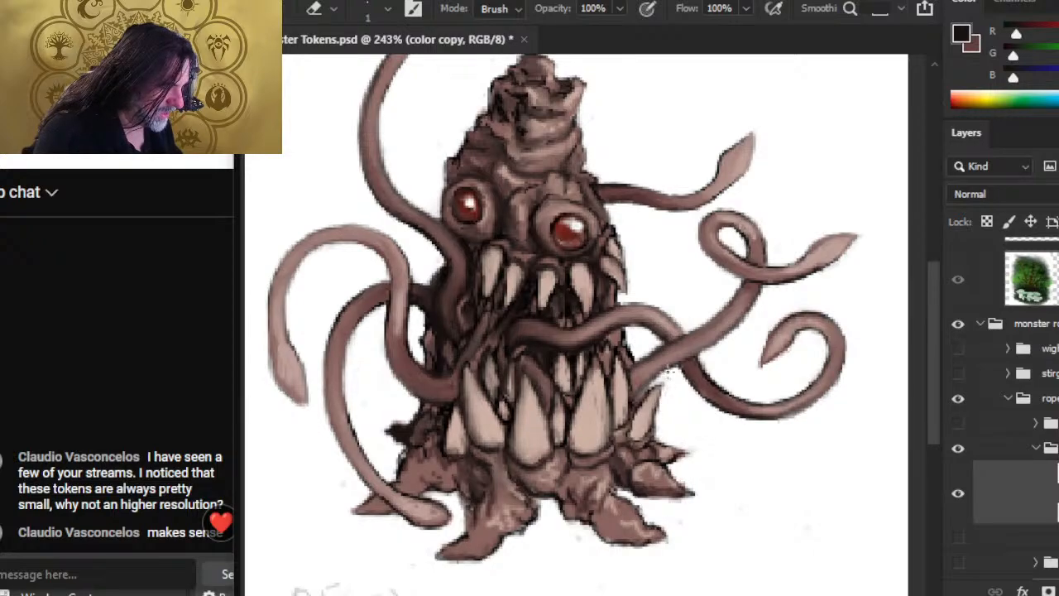
key(r)
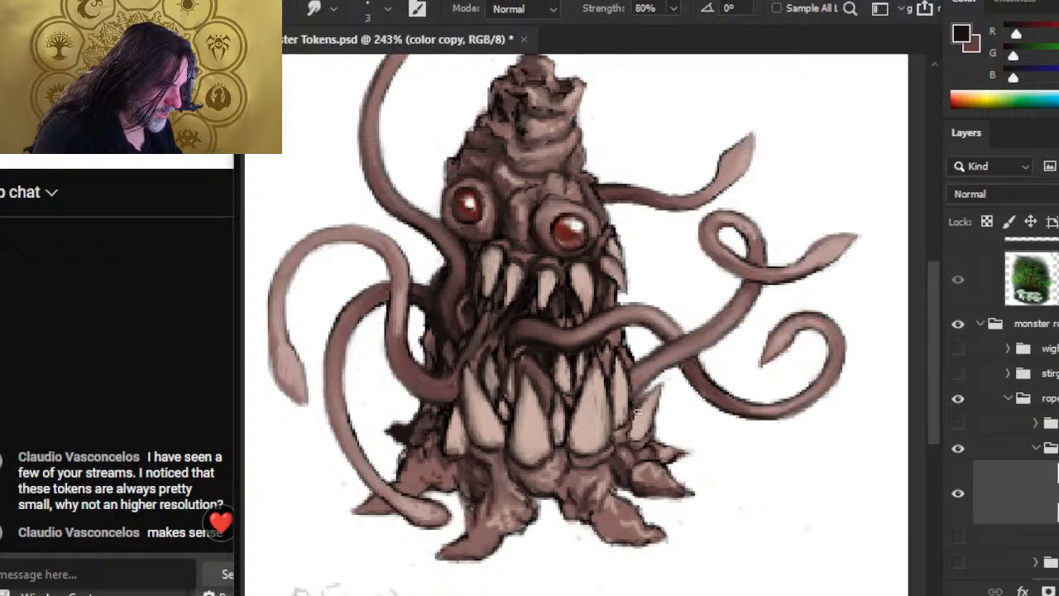
Step: Paint and smudge sampled brown along the underside of the lower right tentacle near the body, and smooth the large right lower tooth
key(b)
alt+click(634, 450)
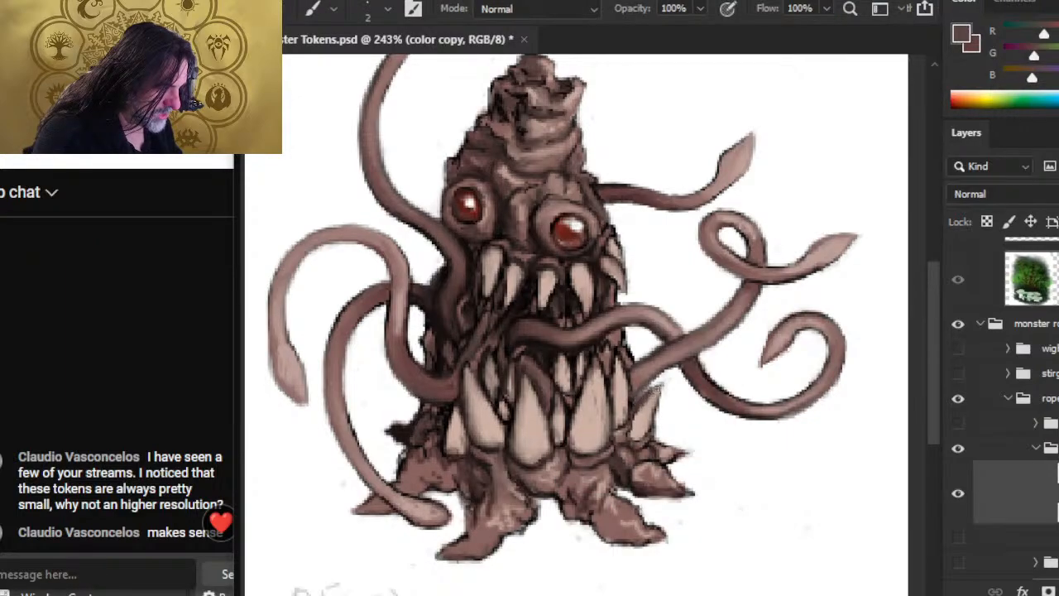
key(r)
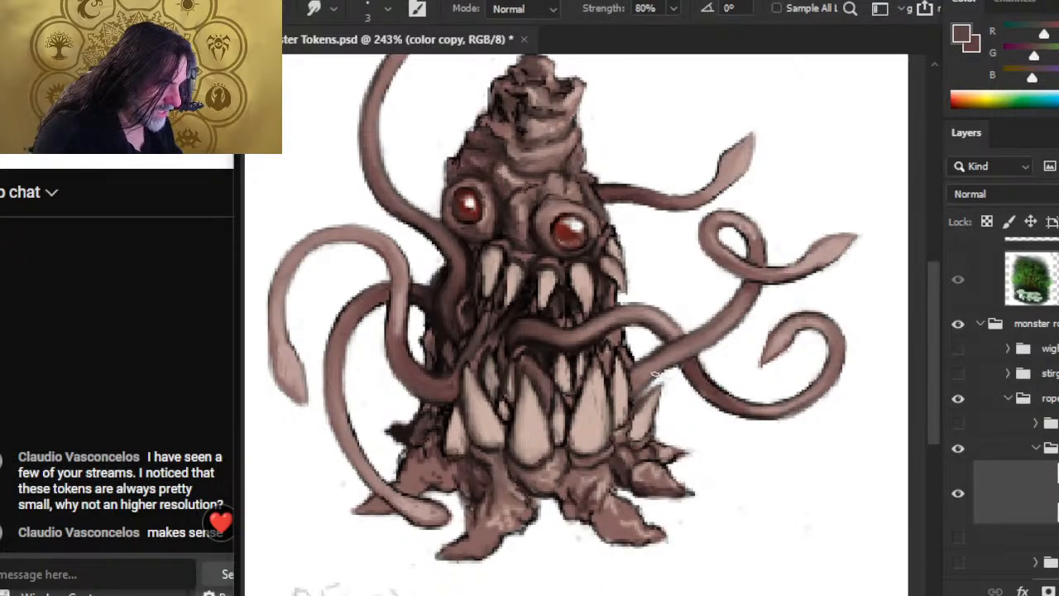
key(b)
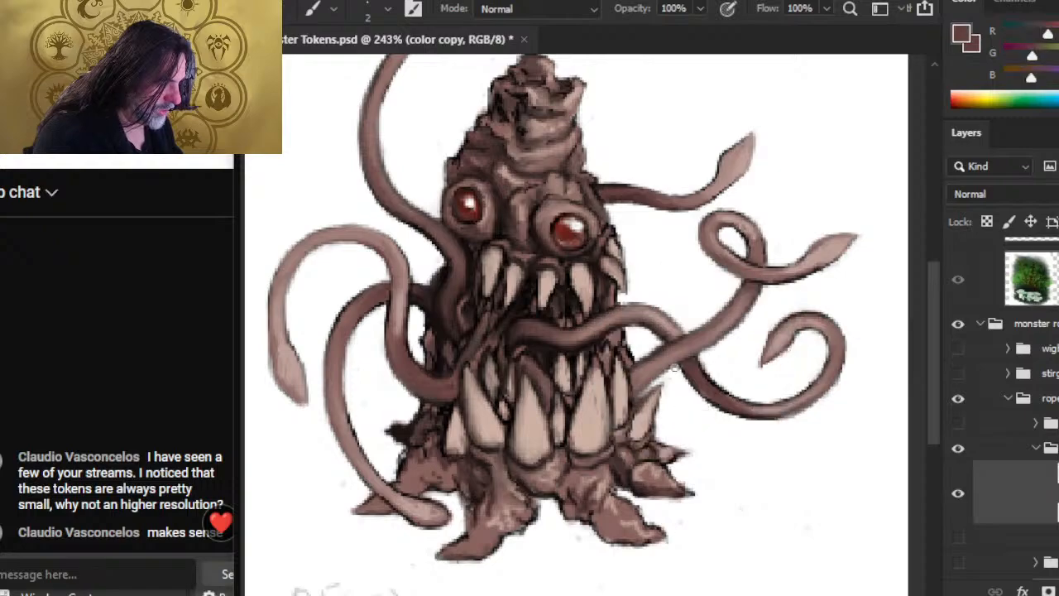
drag(638, 389, 679, 360)
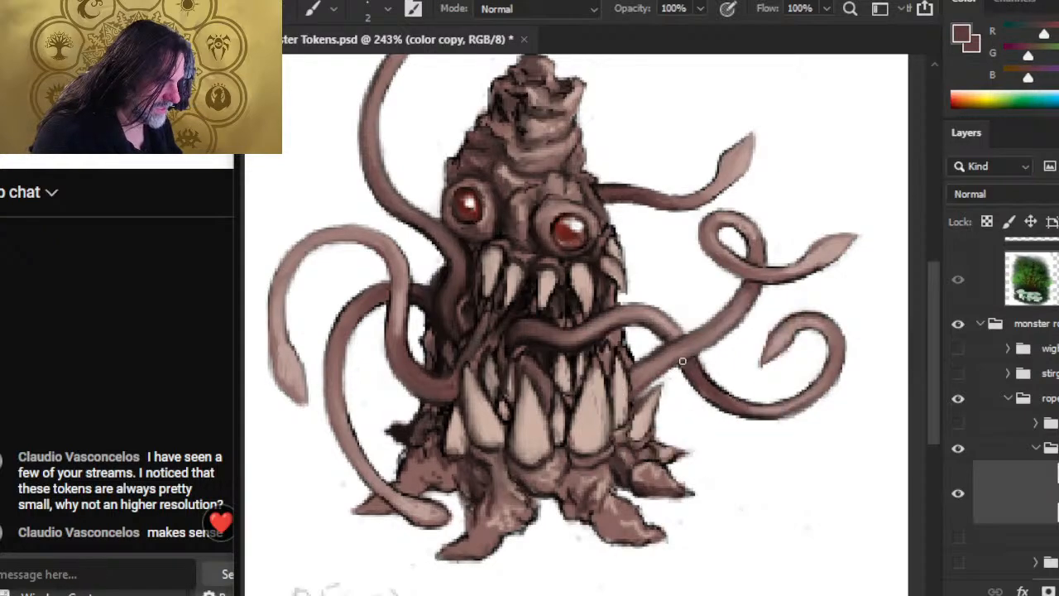
key(r)
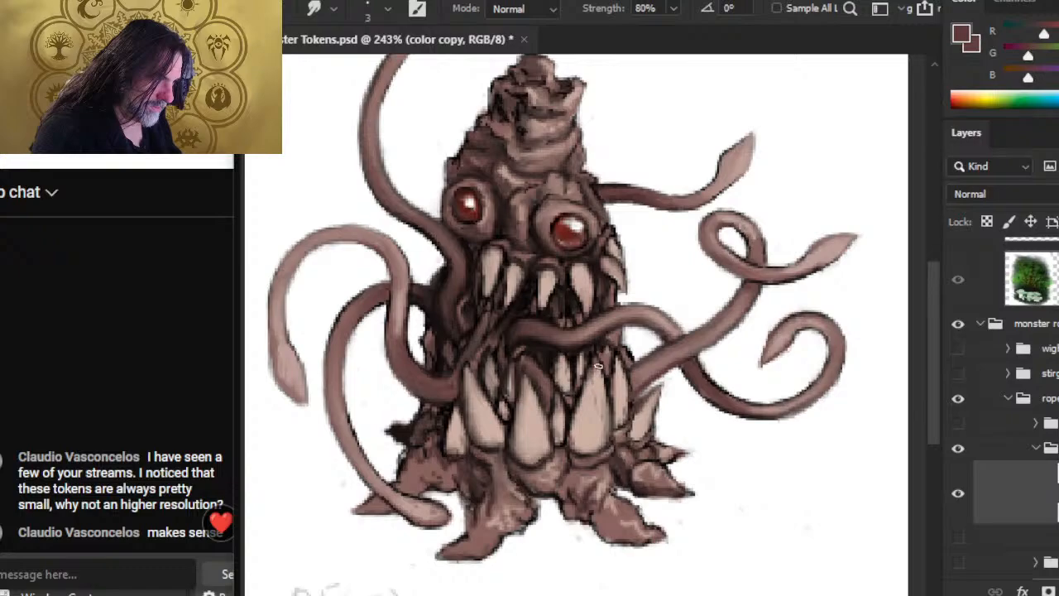
drag(592, 363, 587, 408)
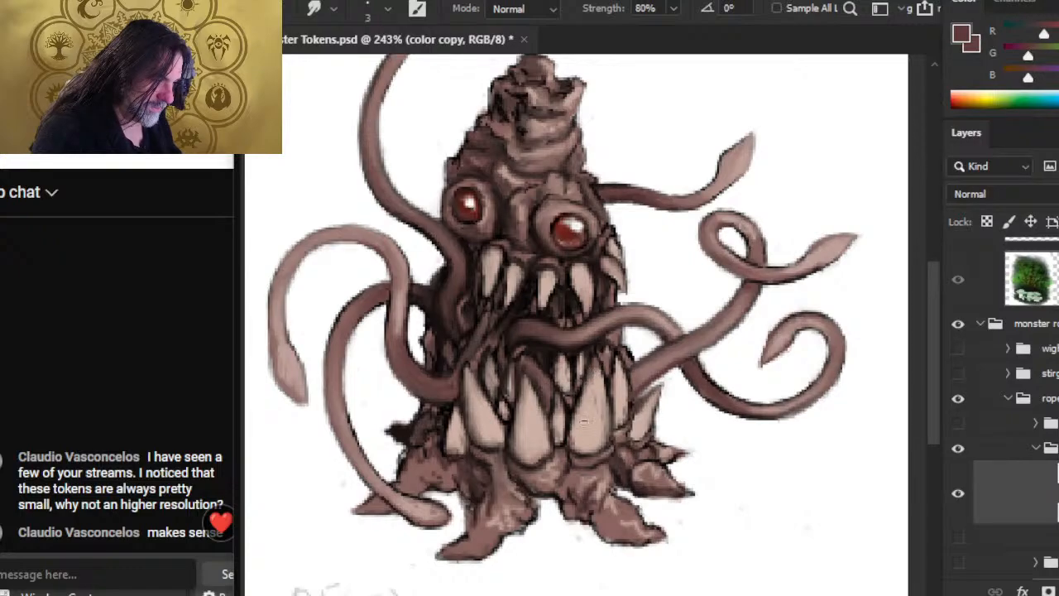
Step: Switch to the stream's YouTube page in Chrome and open the description's link for the 5 color mana spell point variant rules
key(alt+Tab)
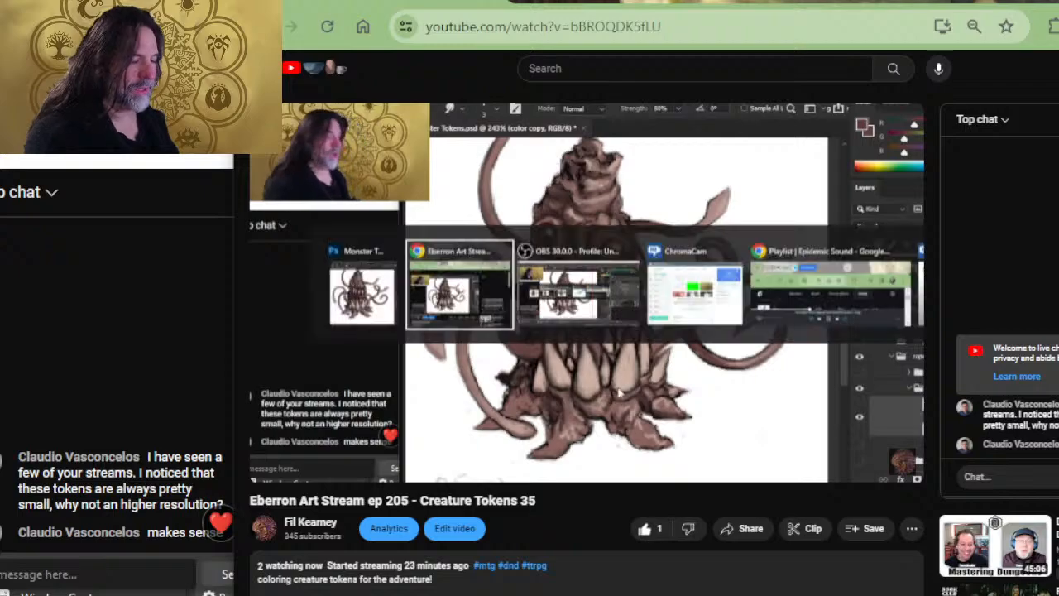
scroll(528, 331, down, 4)
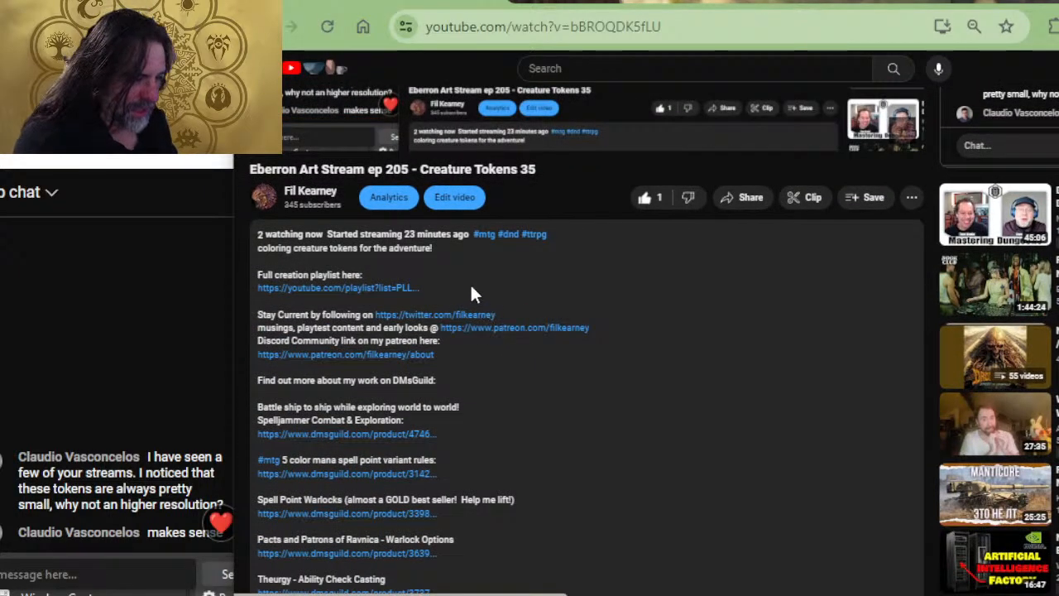
scroll(468, 273, down, 2)
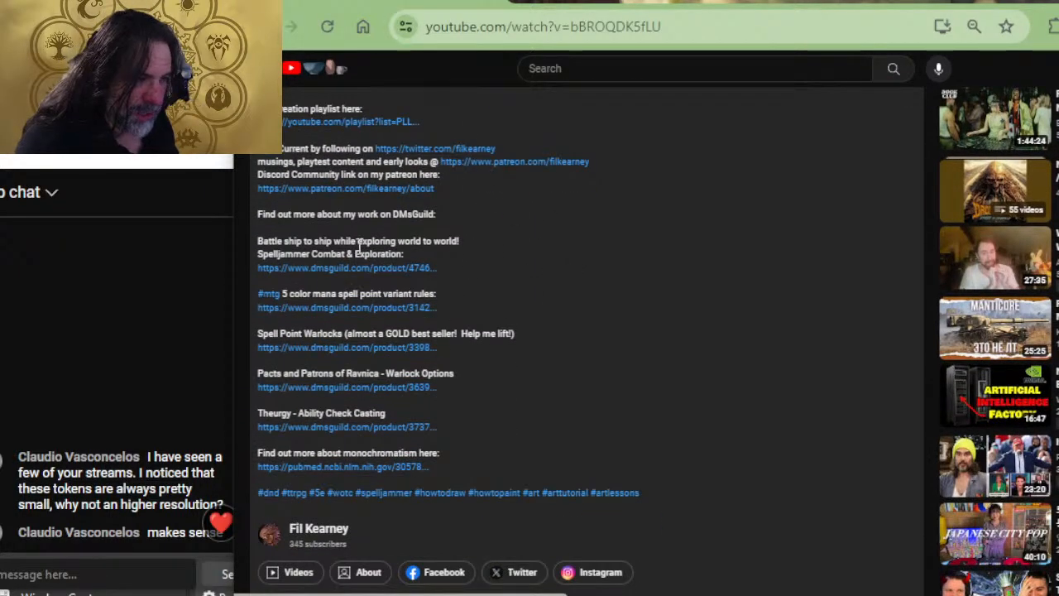
click(325, 308)
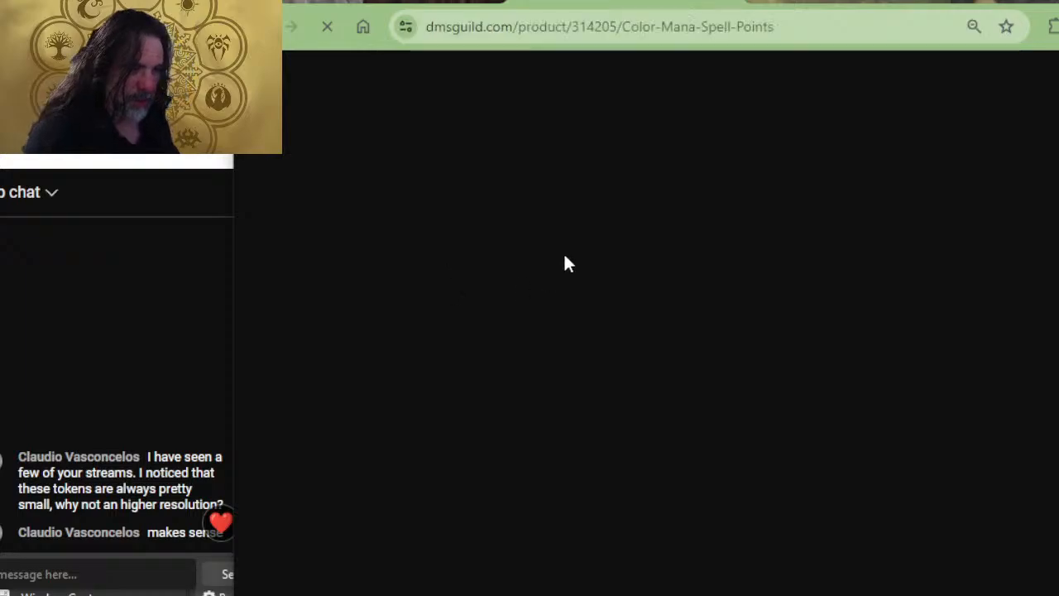
Step: Open the Tap Untap Burn 5 Color Mana Spell Point Variant Rules Core Mechanics product from the bundle's titles
scroll(546, 351, down, 2)
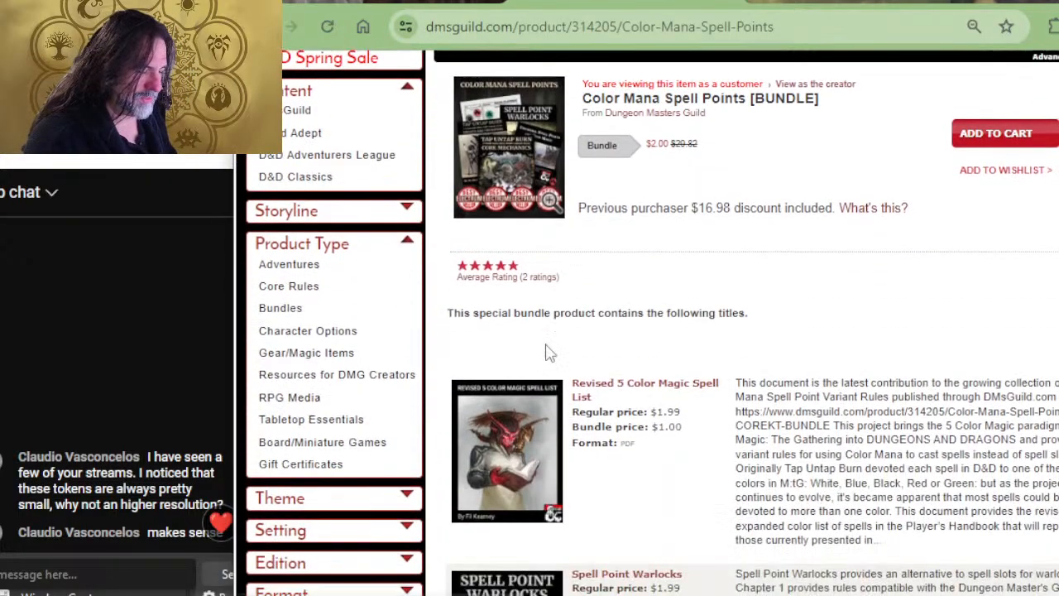
scroll(546, 352, down, 10)
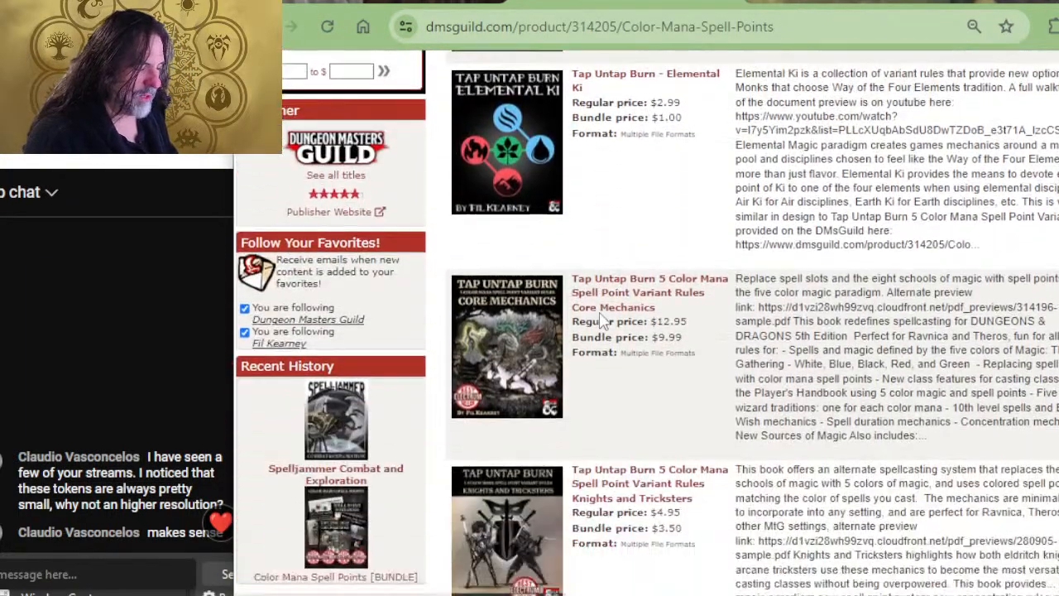
click(504, 376)
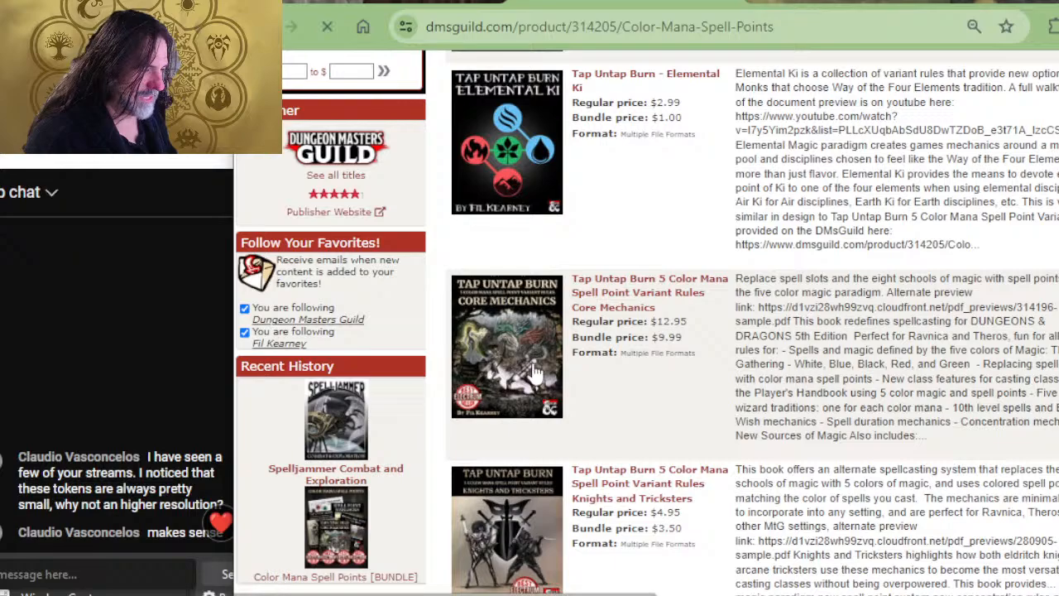
Step: Find the Babies with Knives character creation interview in the product description and select its YouTube address for copying
scroll(600, 336, down, 2)
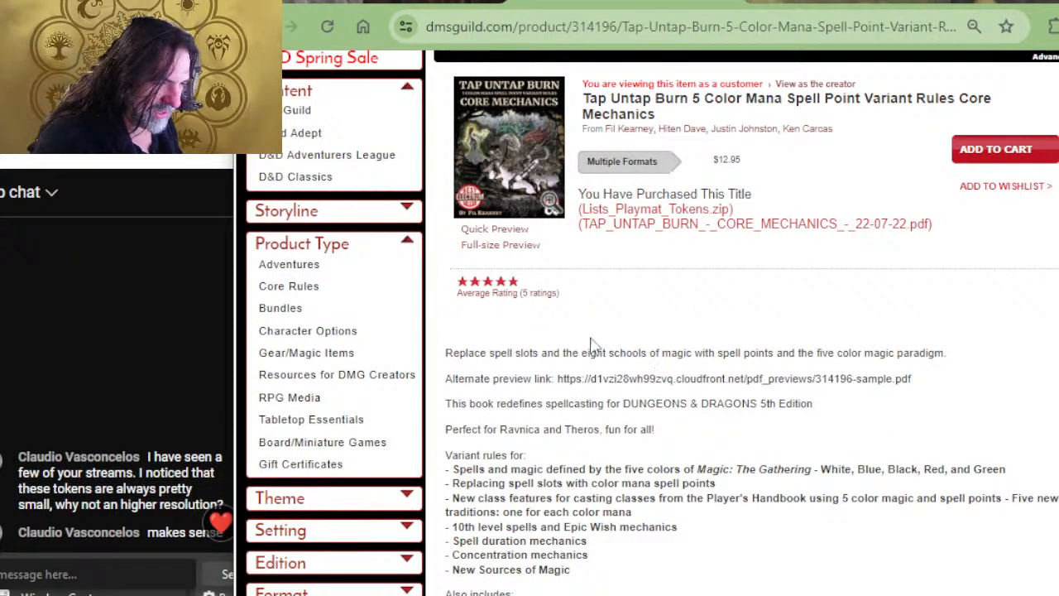
scroll(591, 342, down, 4)
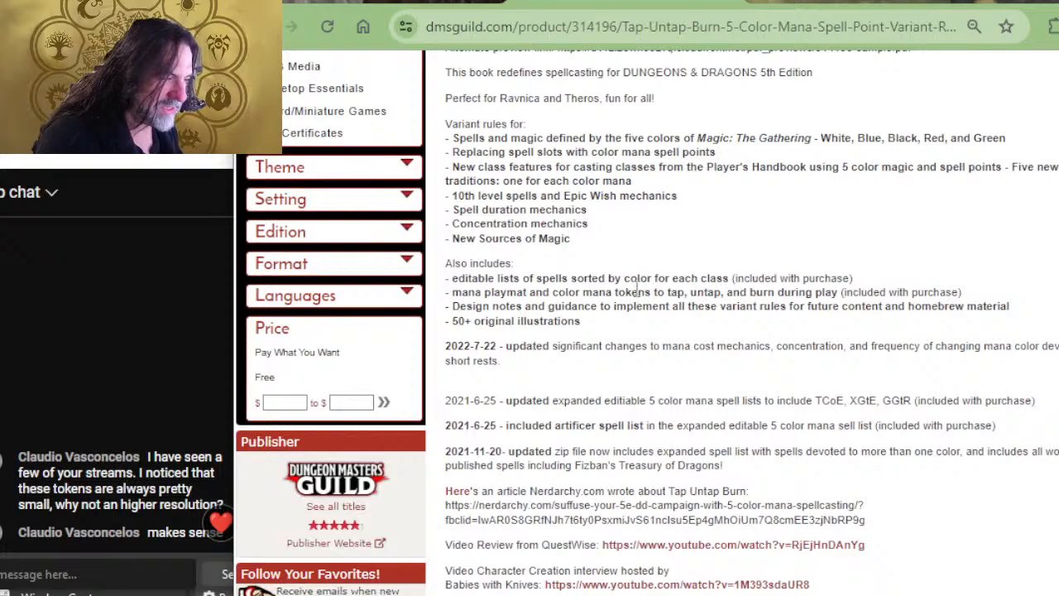
scroll(637, 290, down, 2)
scroll(629, 341, down, 2)
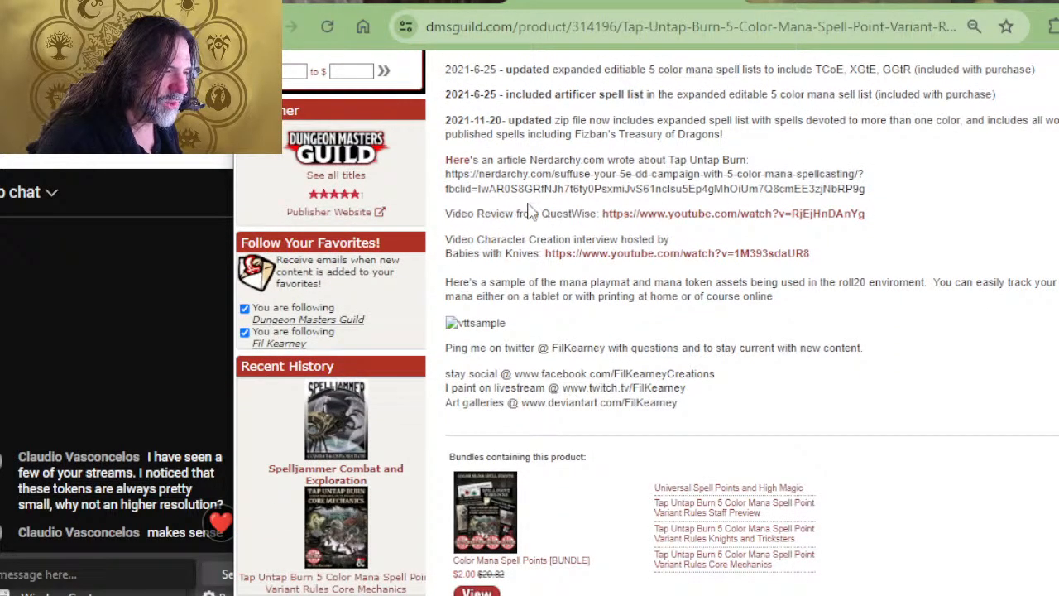
right_click(622, 265)
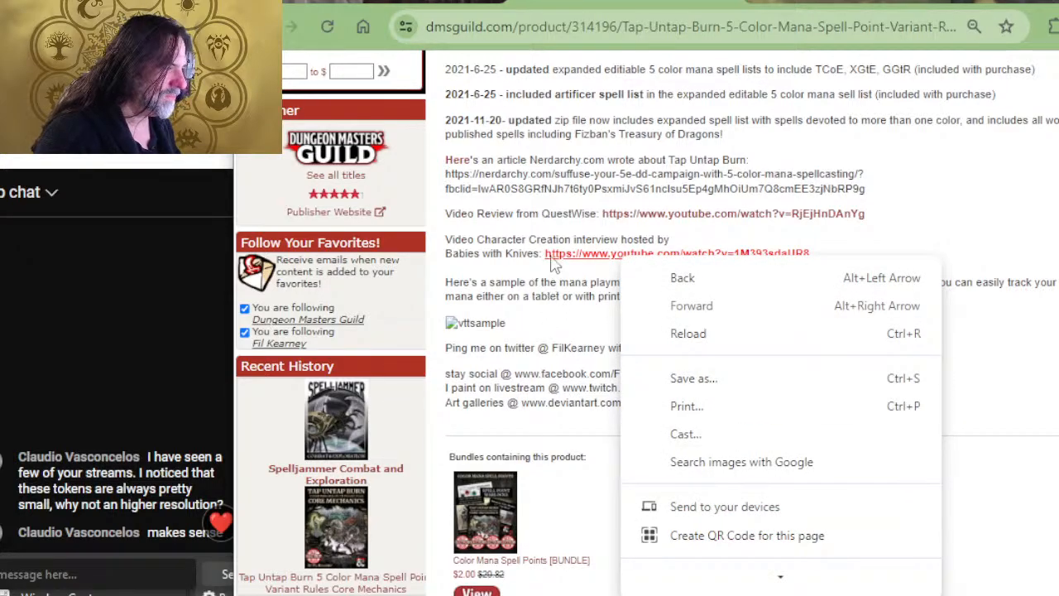
drag(542, 262, 811, 269)
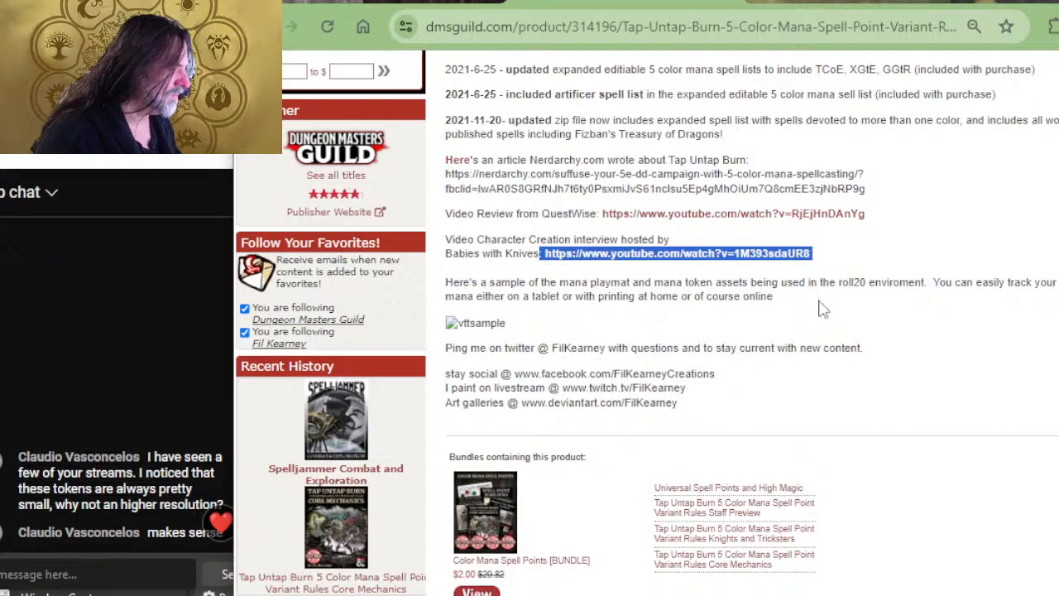
Step: Try to open the copied interview address in a new browser tab with its leading colon included
key(ctrl+t)
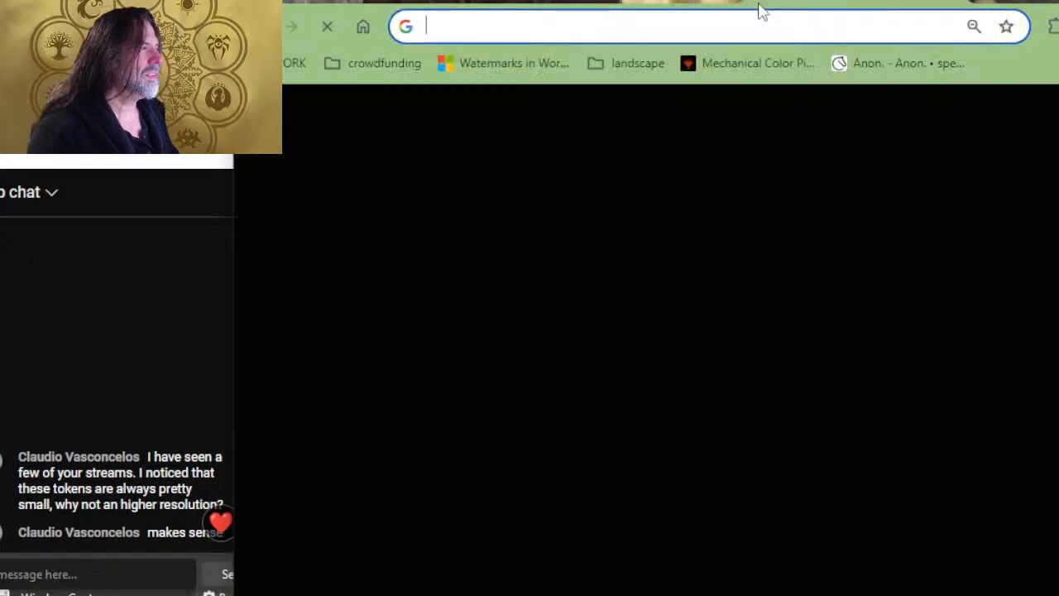
text(: https://www.youtube.com/watch?v=1M393sdaUR8)
key(Return)
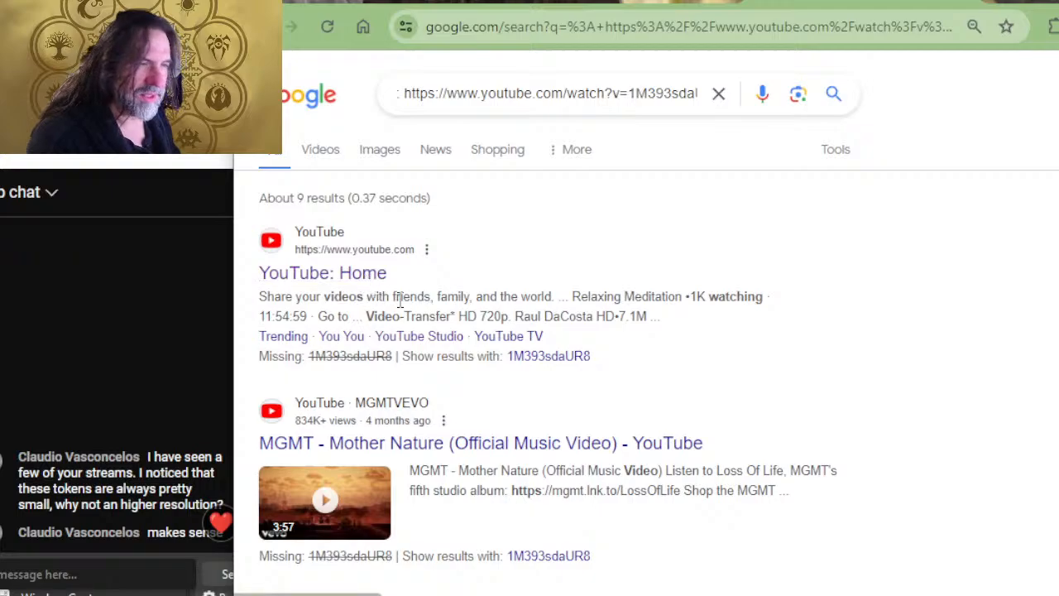
click(617, 30)
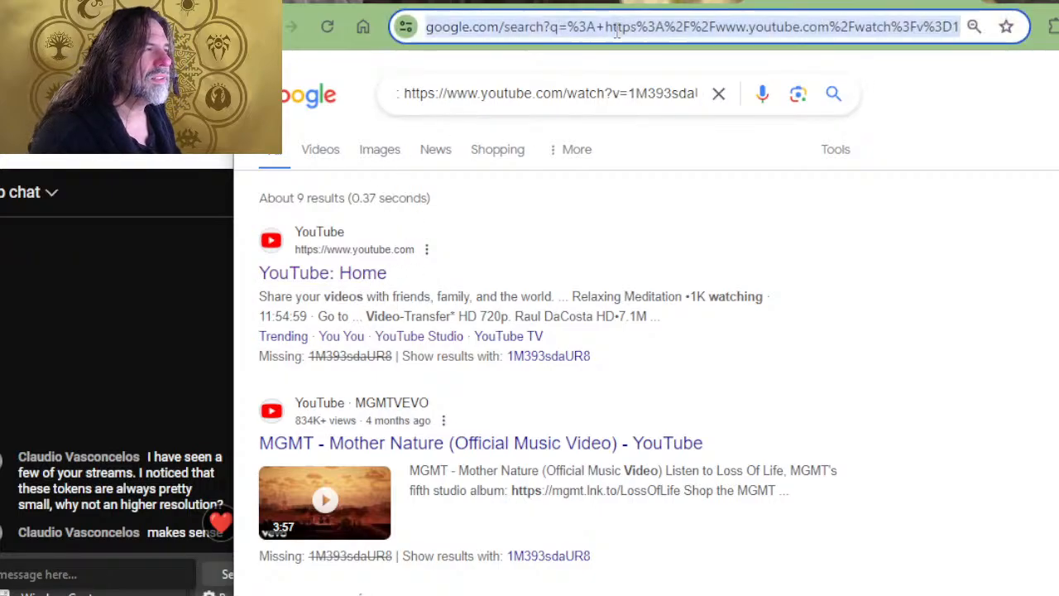
text(: https://www.youtube.com/watch?v=1M393sdaUR8)
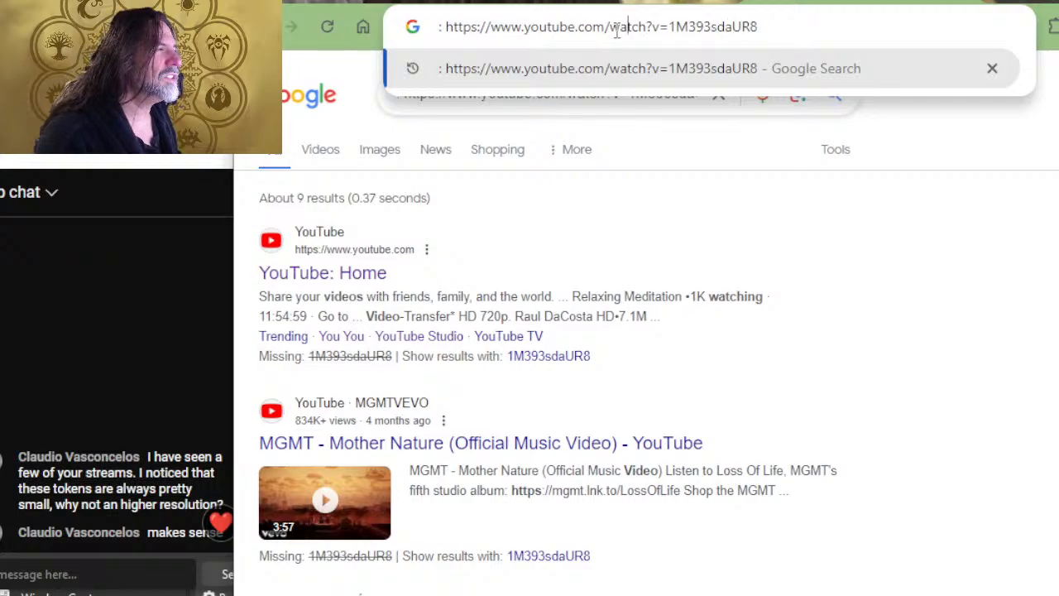
key(Home)
key(Delete)
key(Delete)
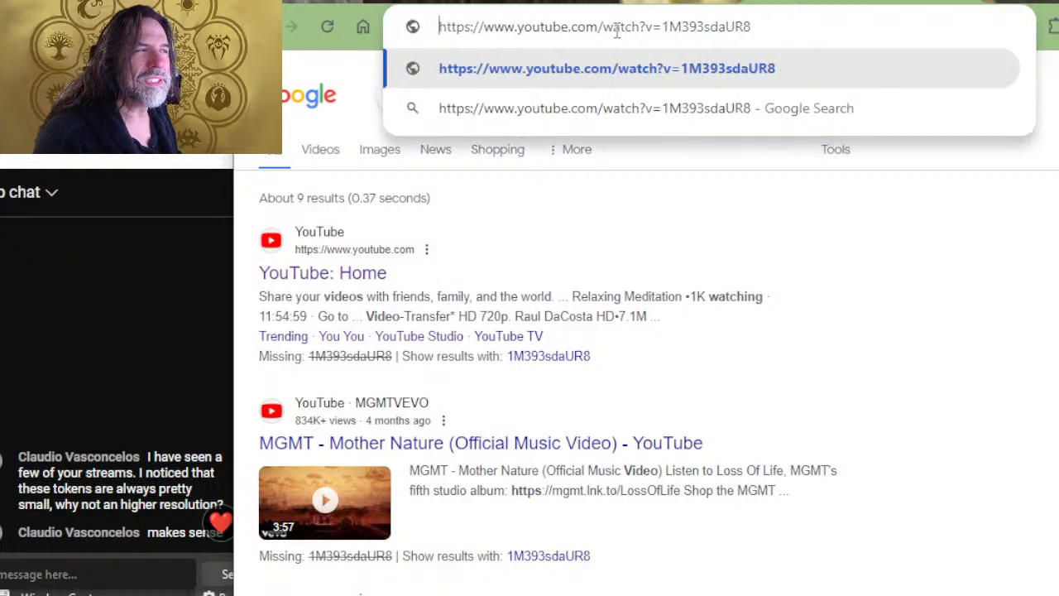
key(Return)
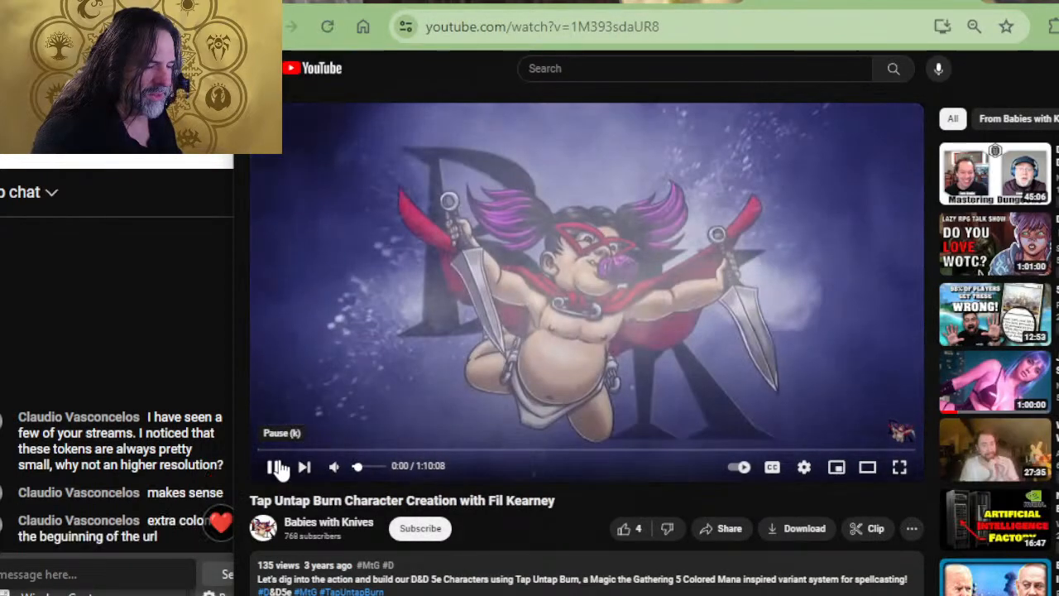
Step: Pause the Tap Untap Burn Character Creation video and expand its full description to review the links
click(273, 467)
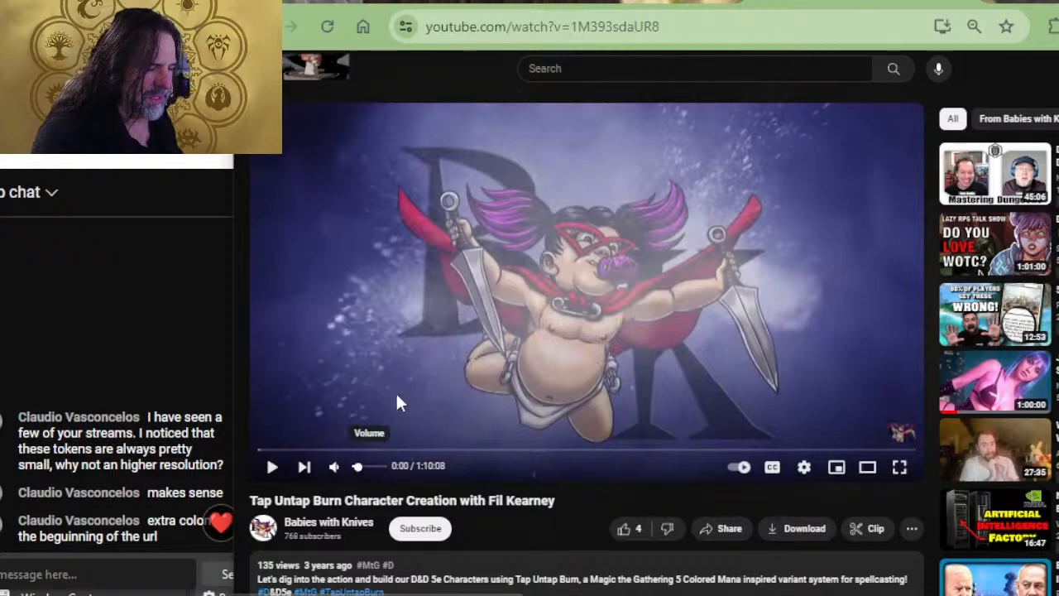
scroll(471, 335, down, 2)
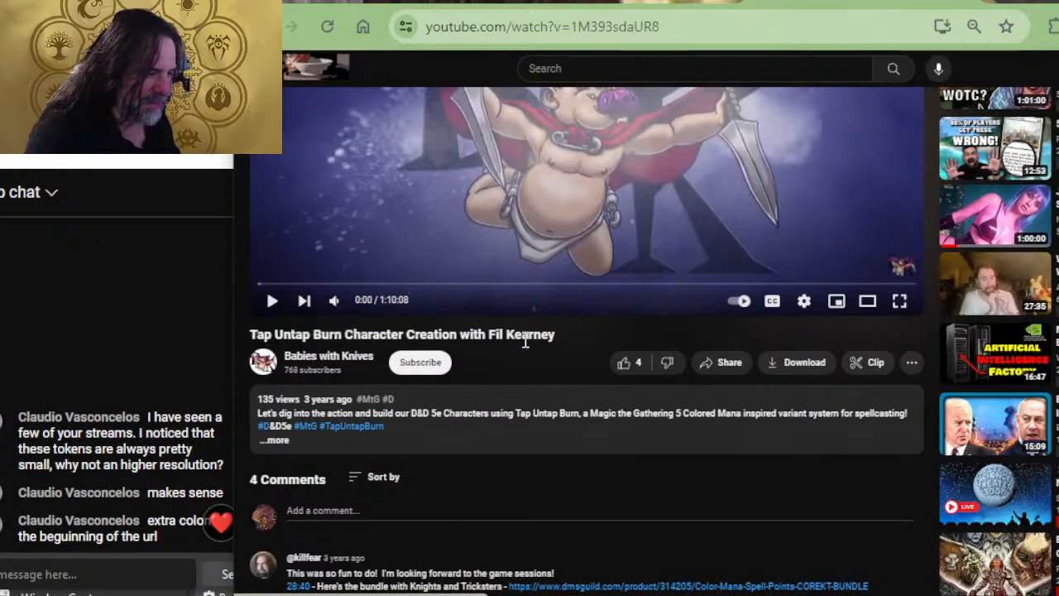
scroll(536, 361, down, 2)
scroll(534, 360, down, 1)
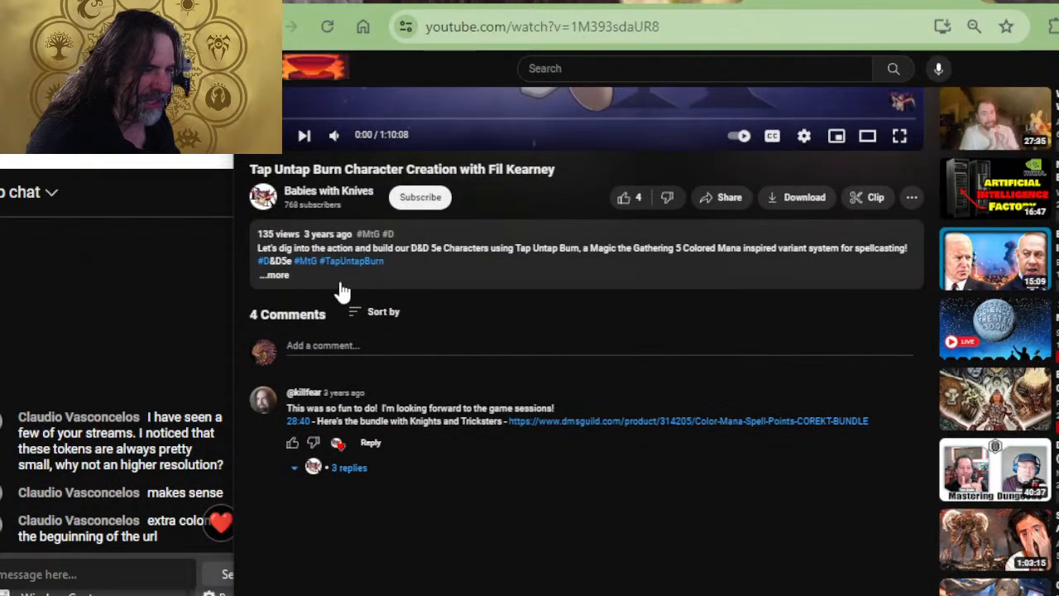
click(278, 275)
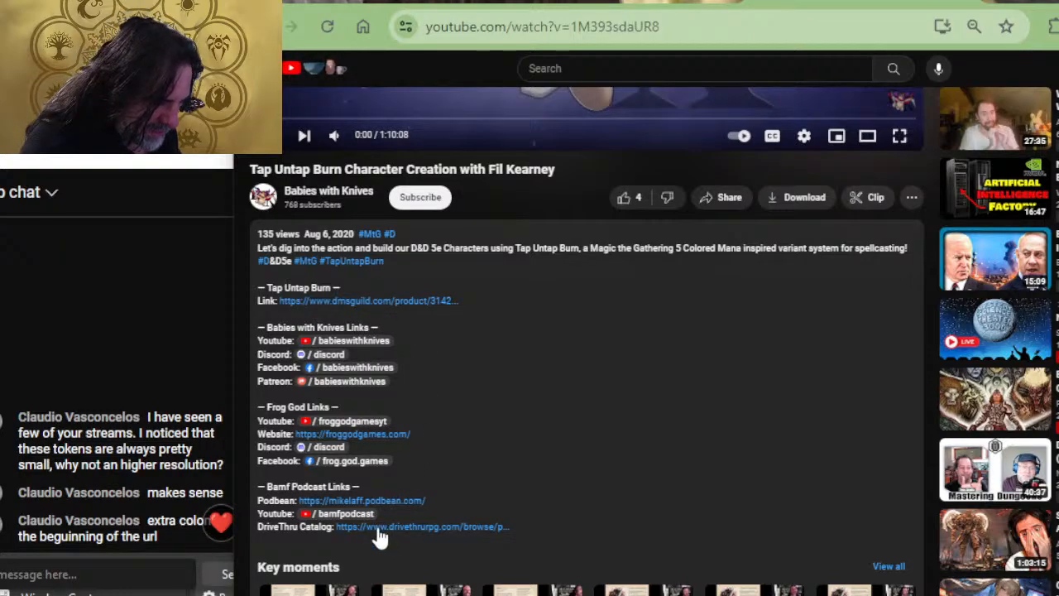
scroll(548, 393, up, 2)
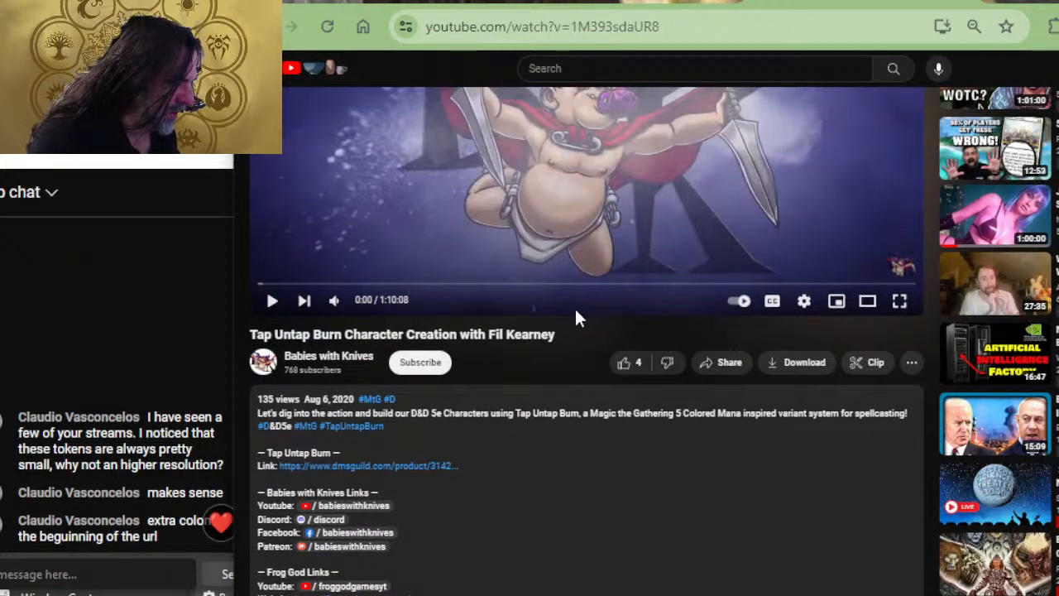
Step: Expand the replies under the comment about the Knights and Tricksters bundle and read the thread
scroll(574, 308, down, 6)
scroll(570, 327, down, 4)
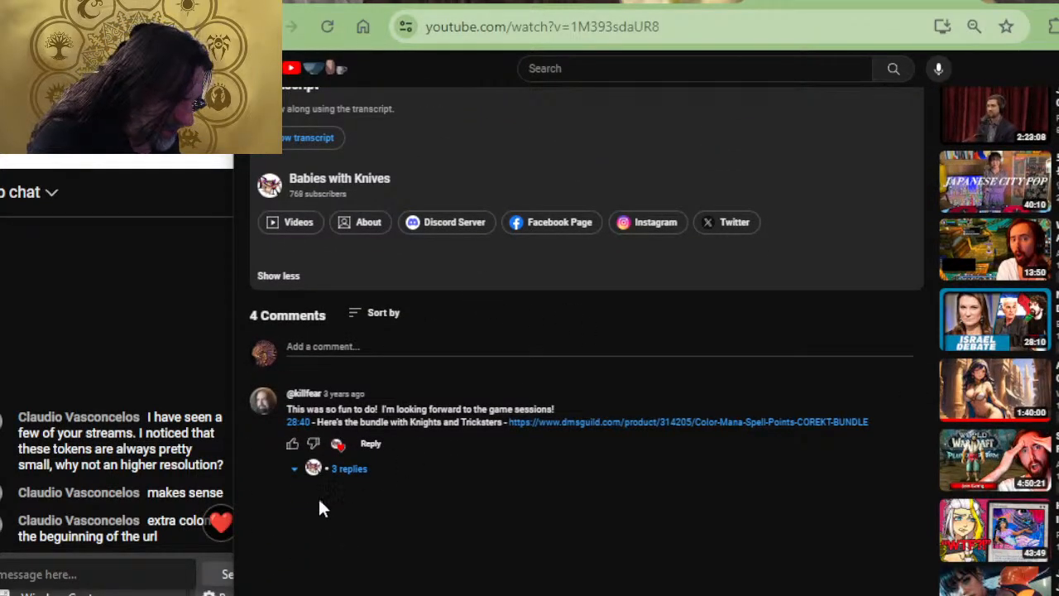
scroll(531, 379, down, 4)
scroll(534, 365, up, 2)
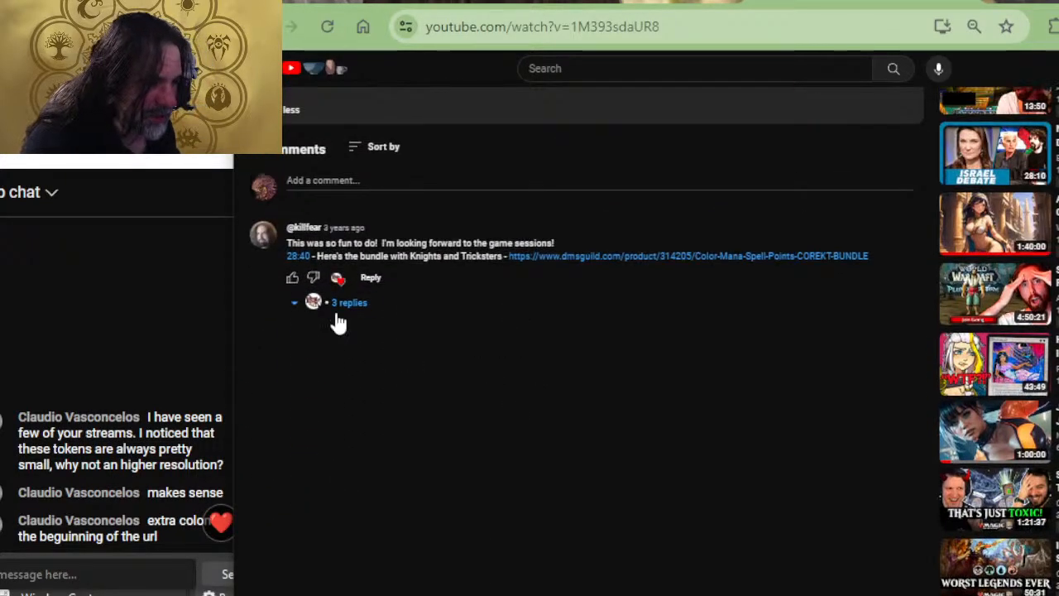
click(343, 306)
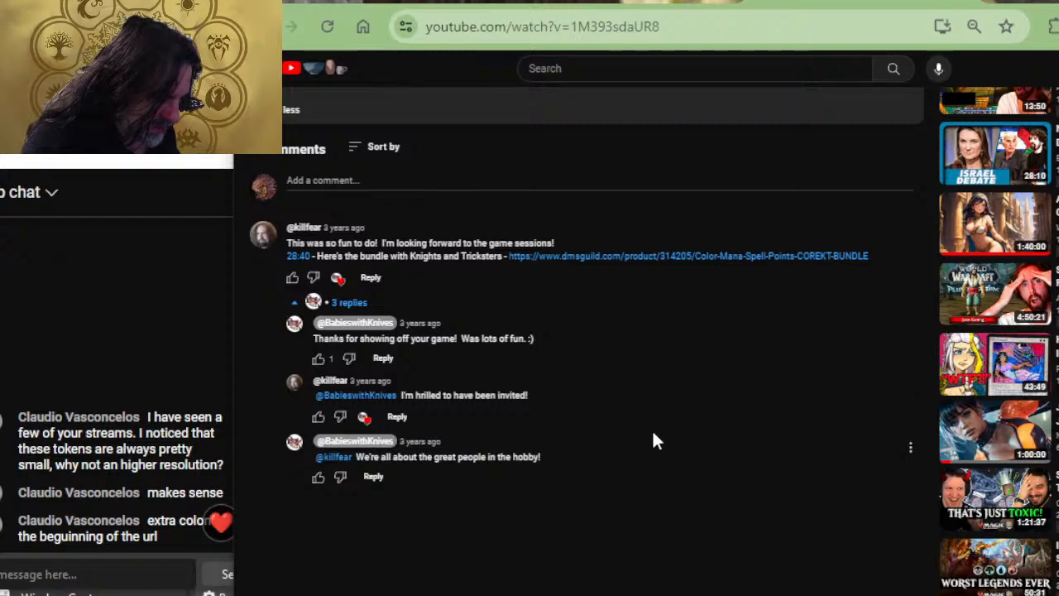
scroll(655, 381, up, 12)
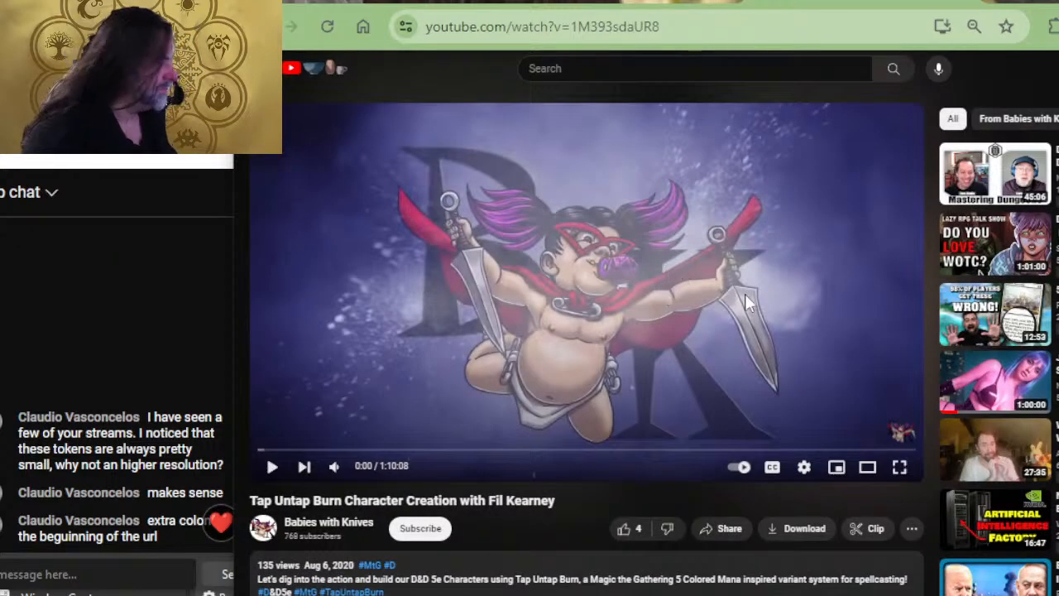
Step: Copy "Tap Untap Burn" from the video's title and paste it into the YouTube search
scroll(745, 303, down, 4)
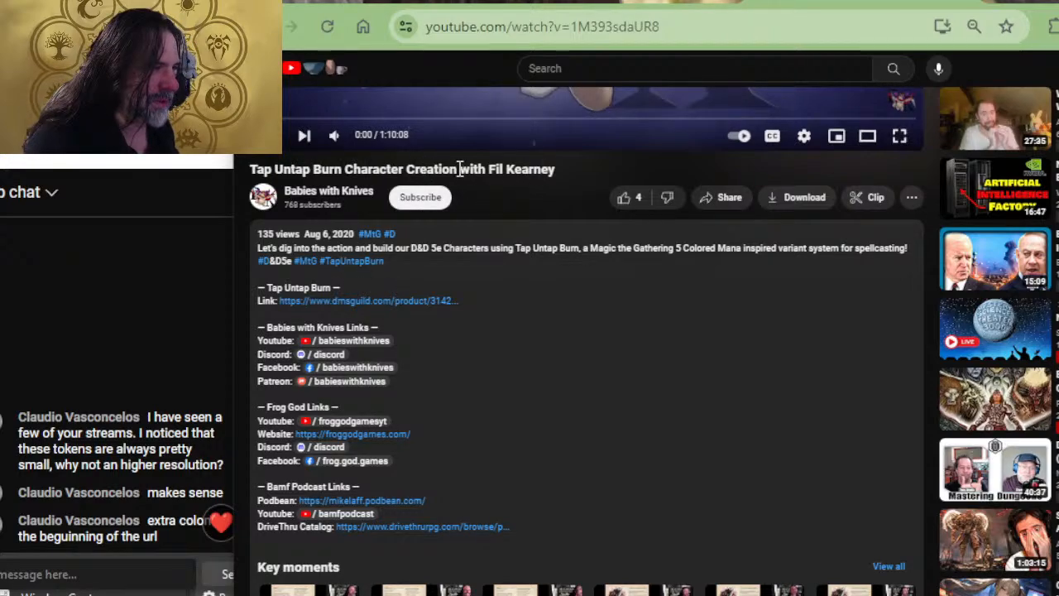
drag(460, 169, 254, 184)
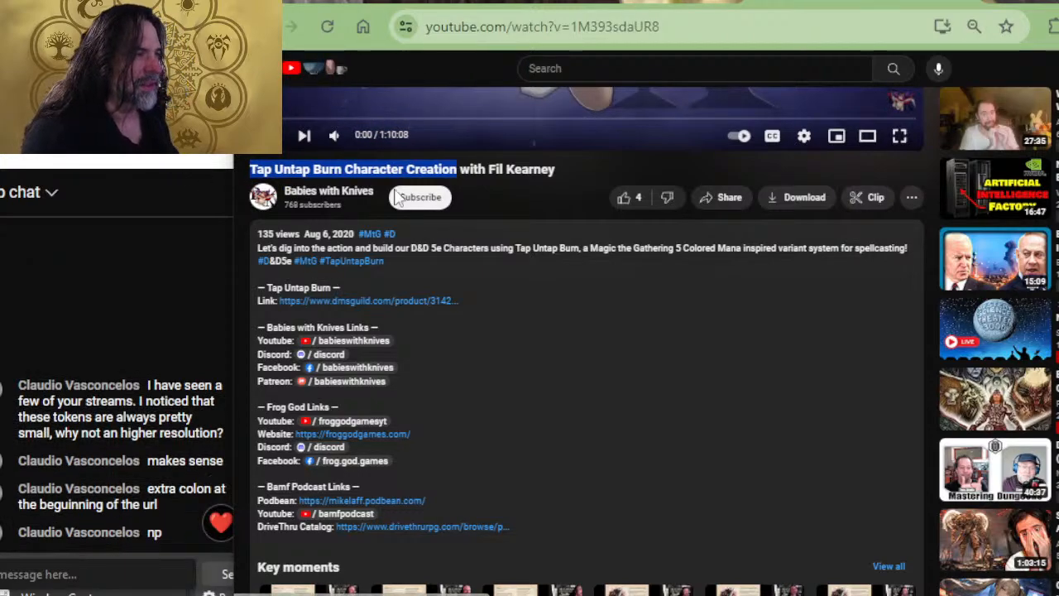
click(323, 162)
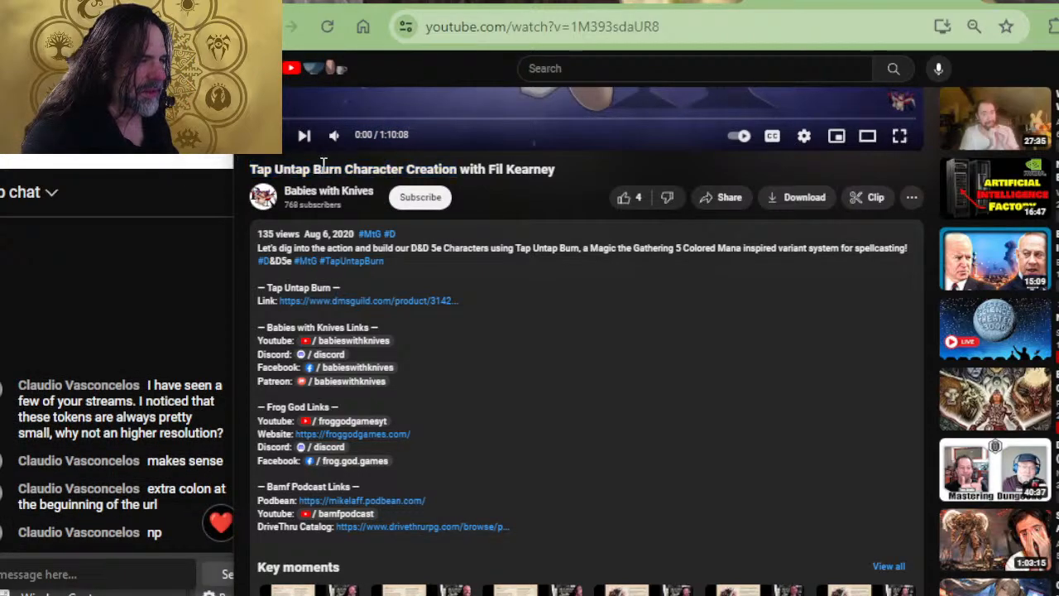
drag(348, 169, 250, 173)
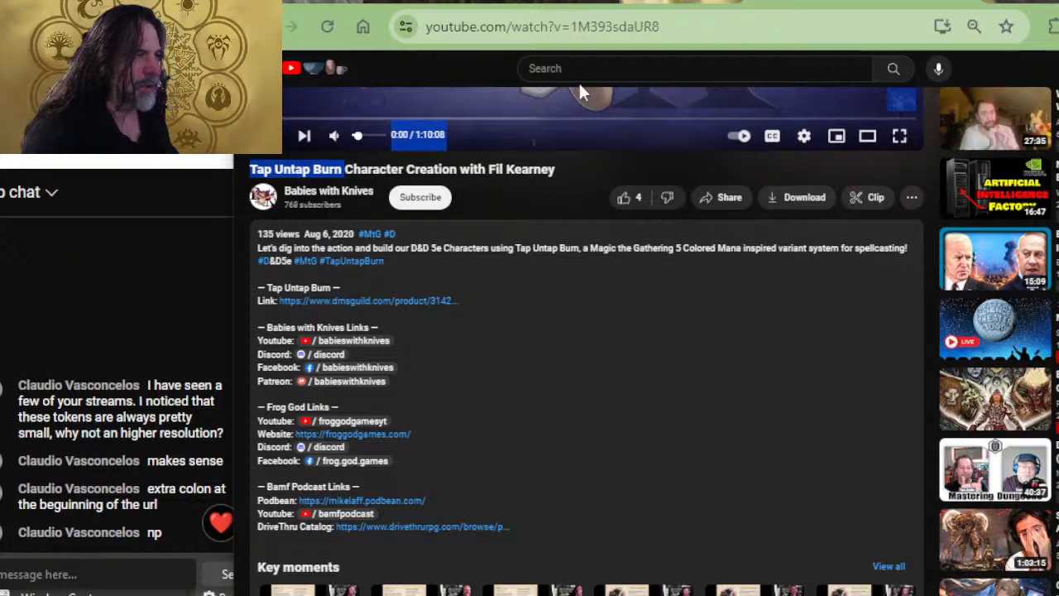
click(608, 74)
text(Volume 0:00 / 1:10:08 Tap Untap Burn)
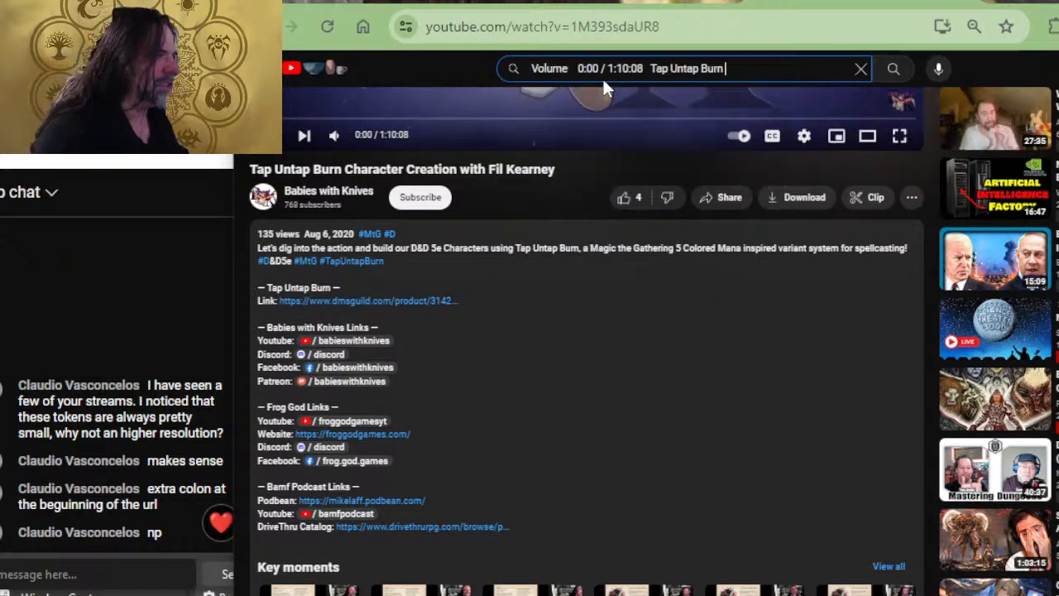
Step: Remove the stray player text "Volume 0:00 / 1:10:08" from the search query, keeping only "Tap Untap Burn"
key(ctrl+z)
text(Volume   0:00 / 1:10:08  Tap Untap Burn)
key(Left)
key(Left)
key(Left)
key(Left)
key(Left)
key(Left)
key(Left)
key(Left)
key(Left)
key(Left)
key(Left)
key(Left)
key(Left)
key(Left)
key(Left)
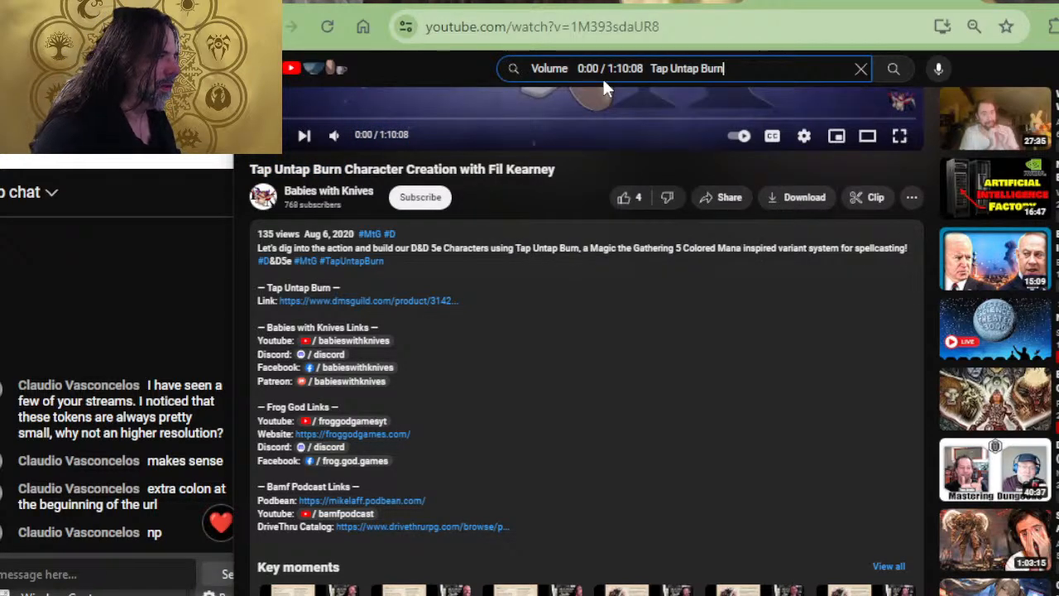
key(BackSpace)
key(BackSpace)
key(BackSpace)
key(BackSpace)
key(BackSpace)
key(BackSpace)
key(BackSpace)
key(BackSpace)
key(BackSpace)
key(BackSpace)
key(BackSpace)
key(BackSpace)
key(BackSpace)
key(BackSpace)
key(BackSpace)
key(BackSpace)
key(BackSpace)
key(BackSpace)
key(BackSpace)
key(BackSpace)
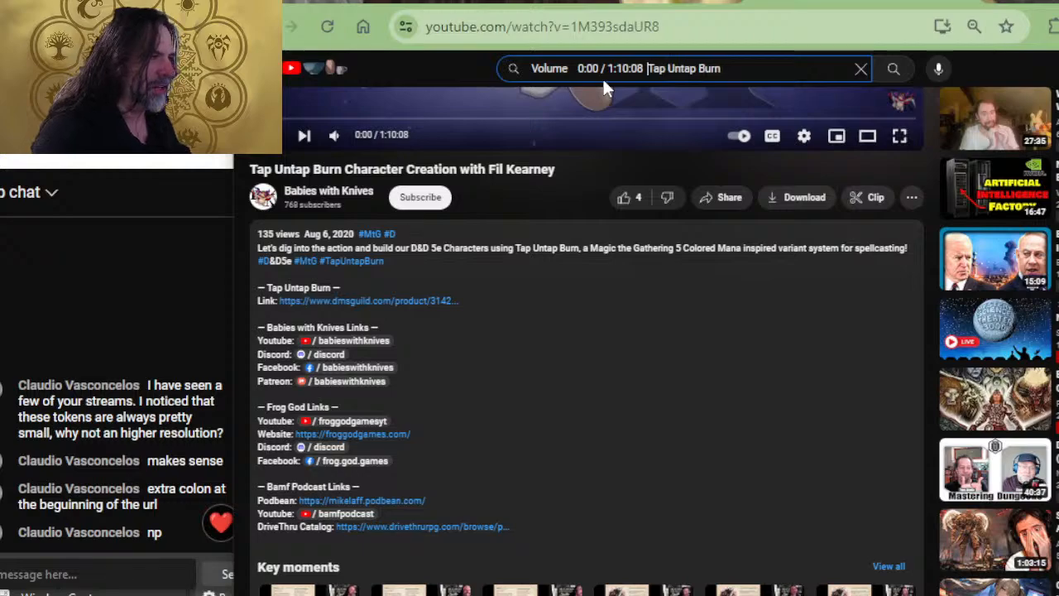
key(Right)
key(Right)
key(Right)
key(Right)
key(Right)
key(Right)
key(Right)
key(Right)
key(Right)
key(Right)
key(Right)
key(Right)
key(Right)
key(Right)
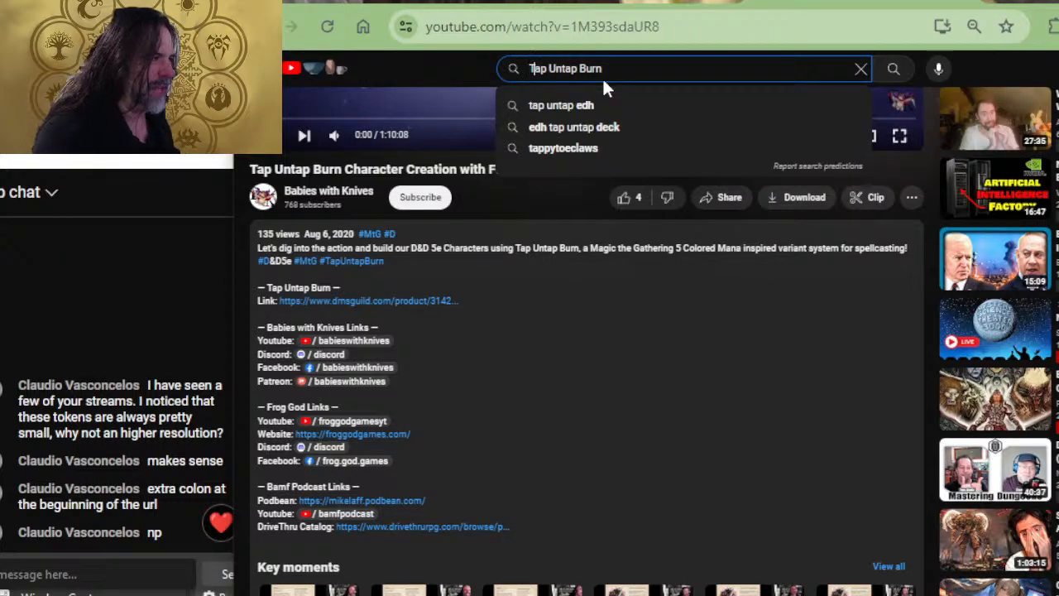
Step: Search YouTube for "Tap Untap Burn babies with knives" and open the Tap Untap Burn Actual Play 1 video
text(bab)
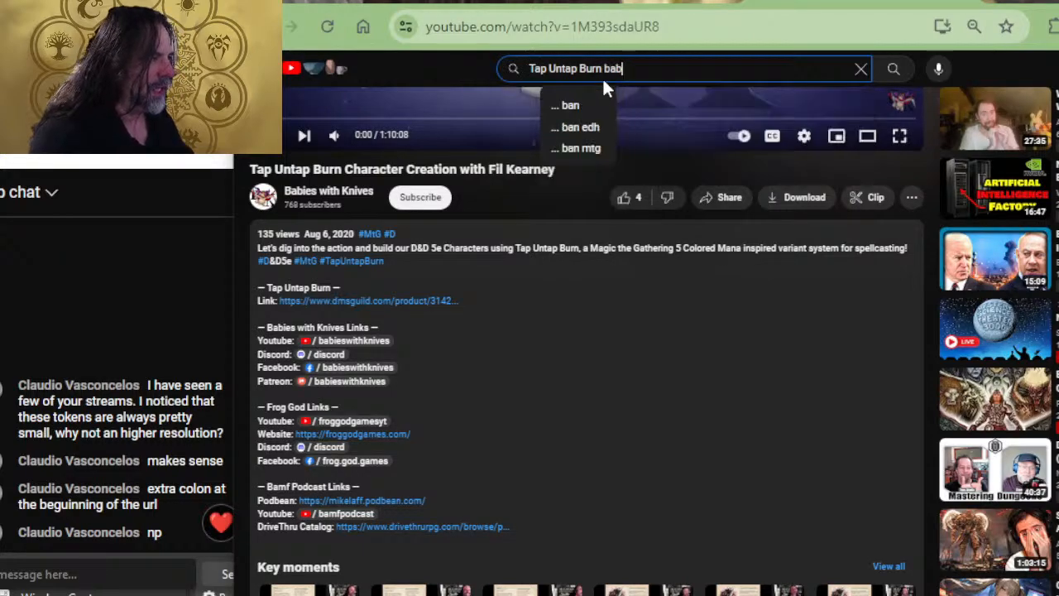
text(ies with knives)
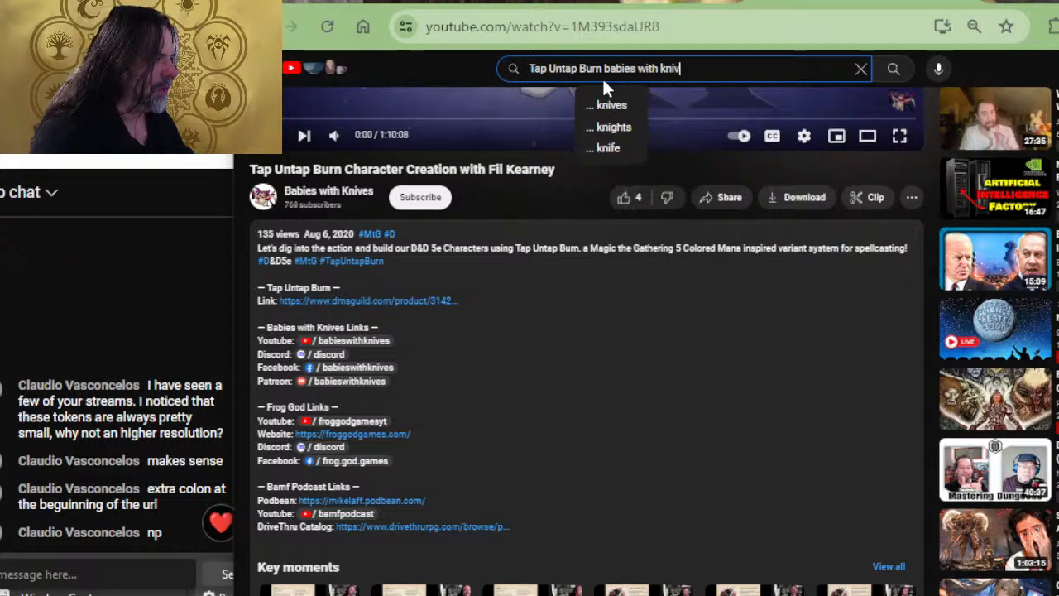
key(Return)
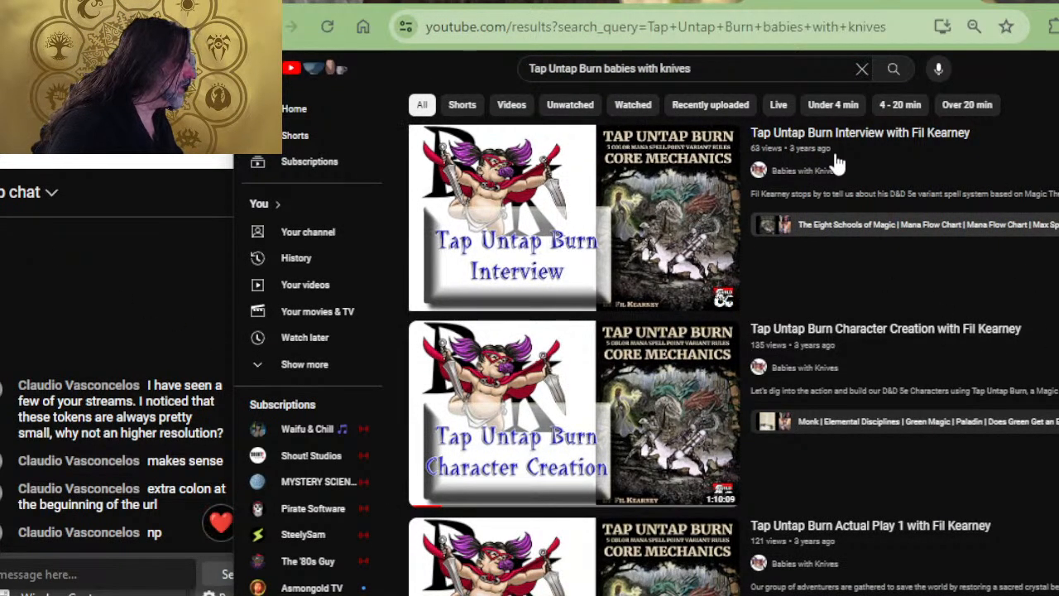
scroll(844, 166, down, 2)
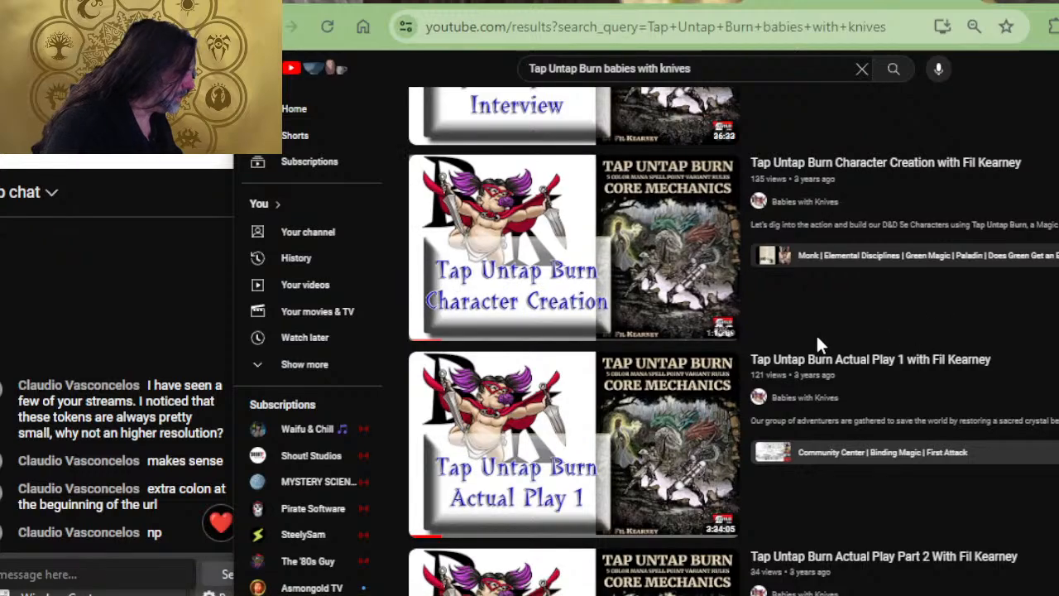
scroll(816, 333, down, 1)
click(610, 281)
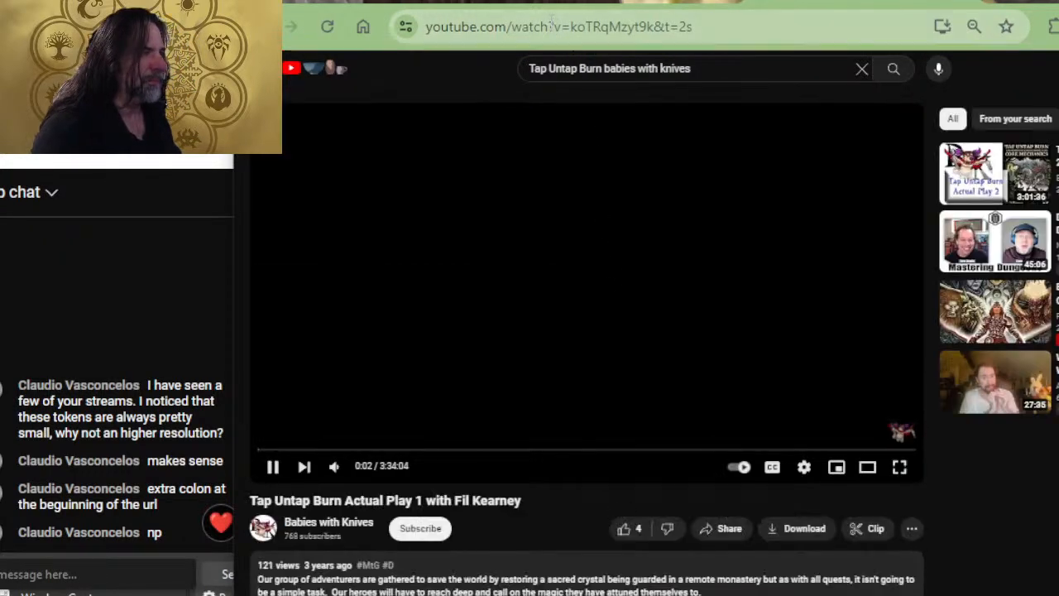
Step: Pause the Actual Play 1 video and jump through it to 1:03:35, 1:52:44, 2:13:26 and 2:55:16
click(553, 27)
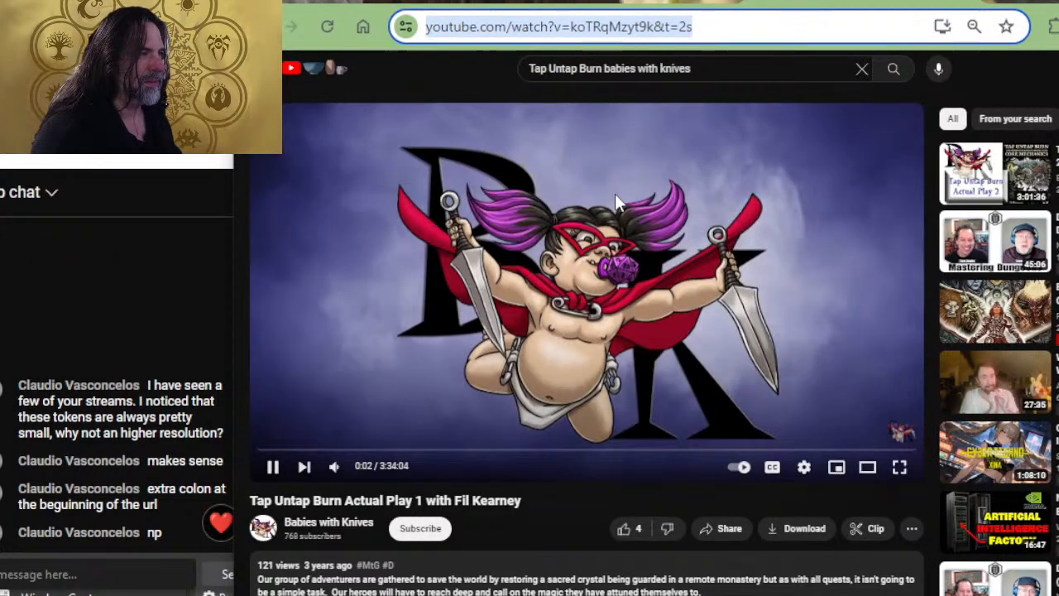
click(615, 194)
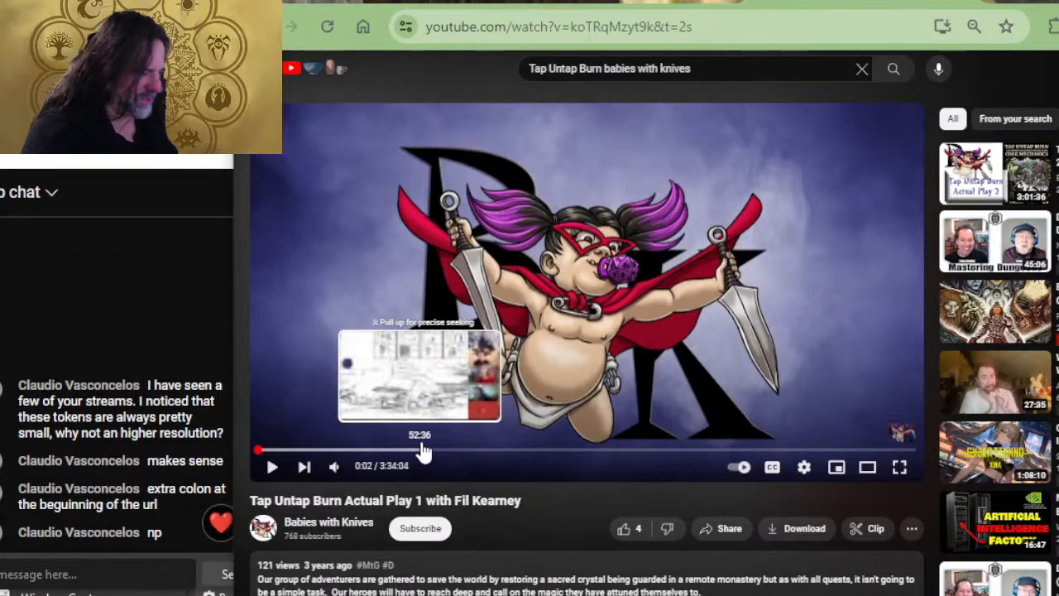
click(455, 452)
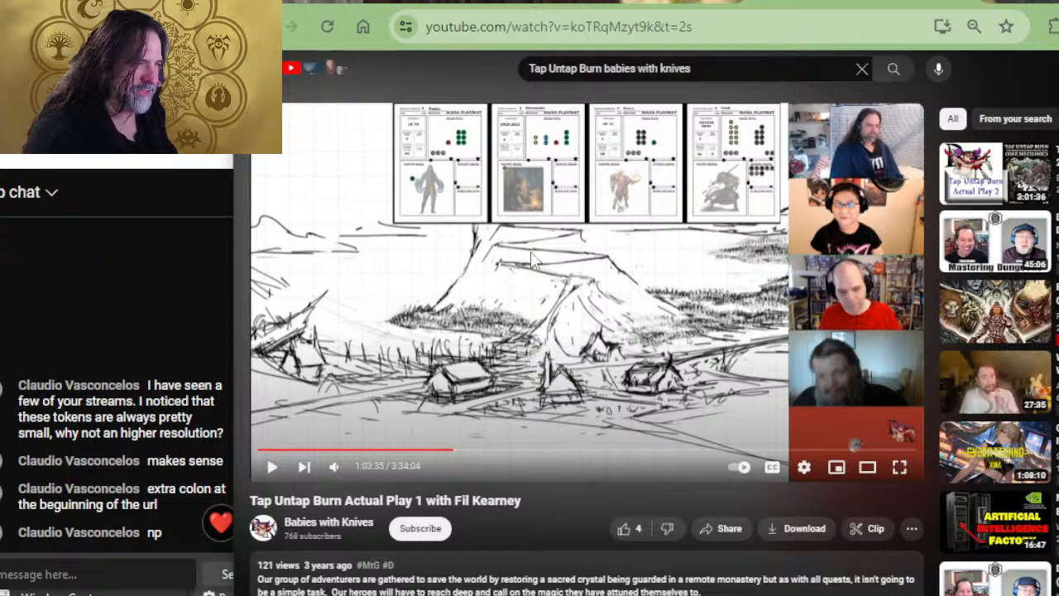
click(605, 450)
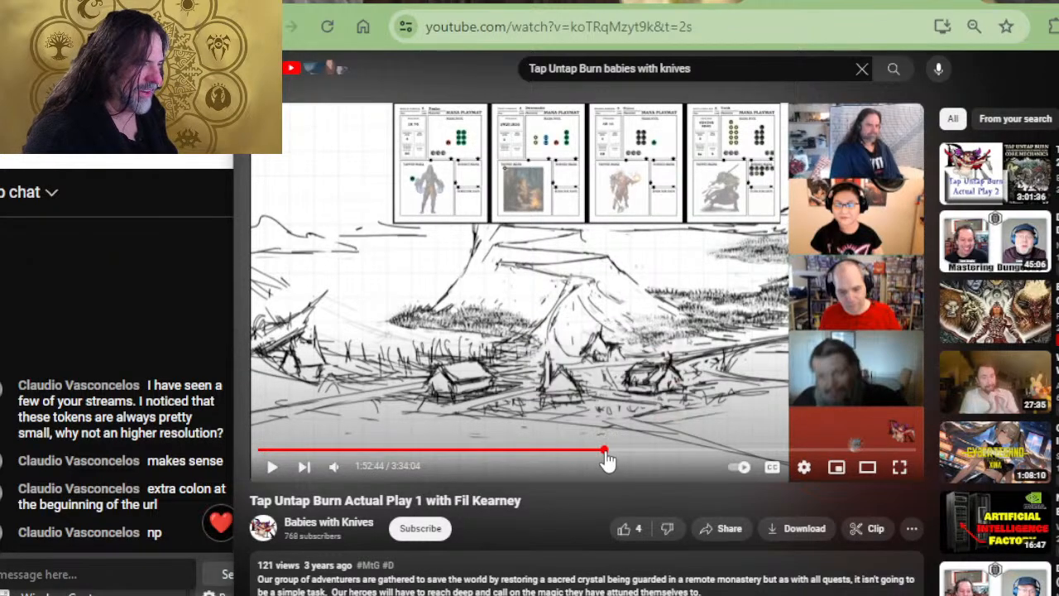
click(669, 451)
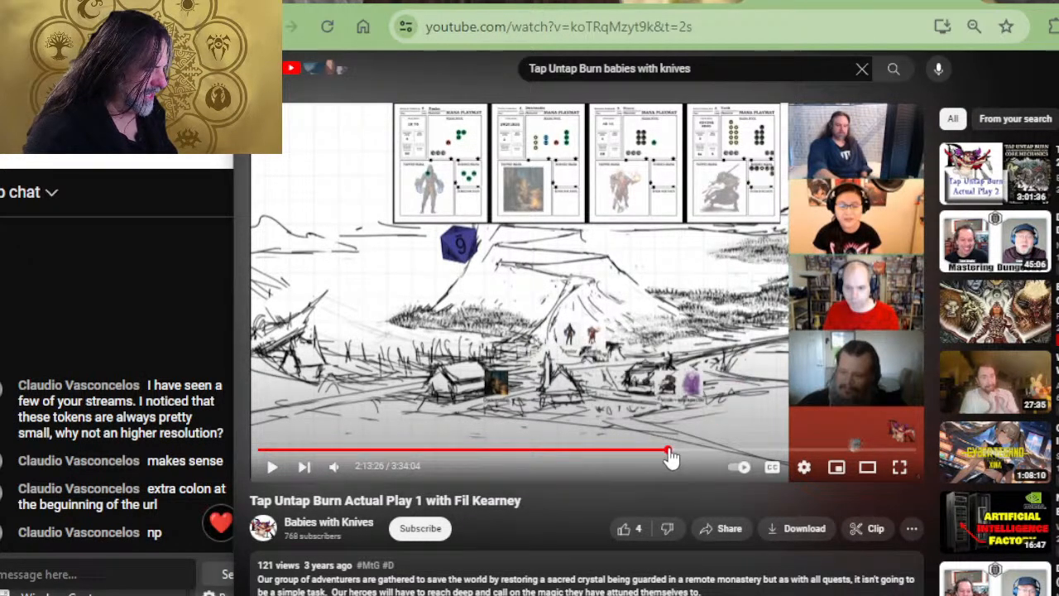
click(797, 451)
Step: Expand the Actual Play 1 video's full description and review its links and key moments
scroll(696, 388, down, 2)
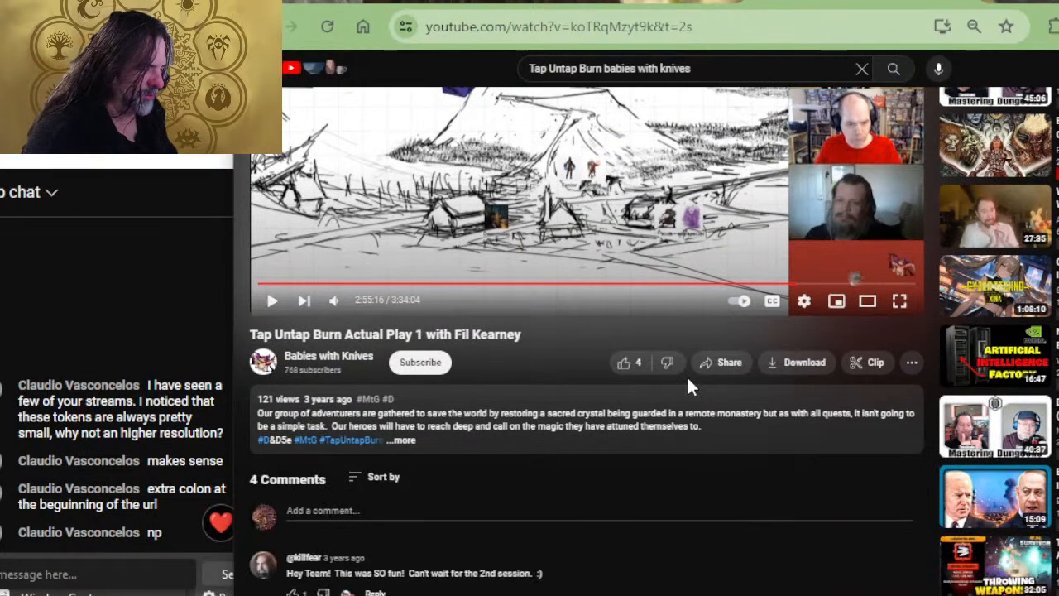
scroll(513, 368, down, 2)
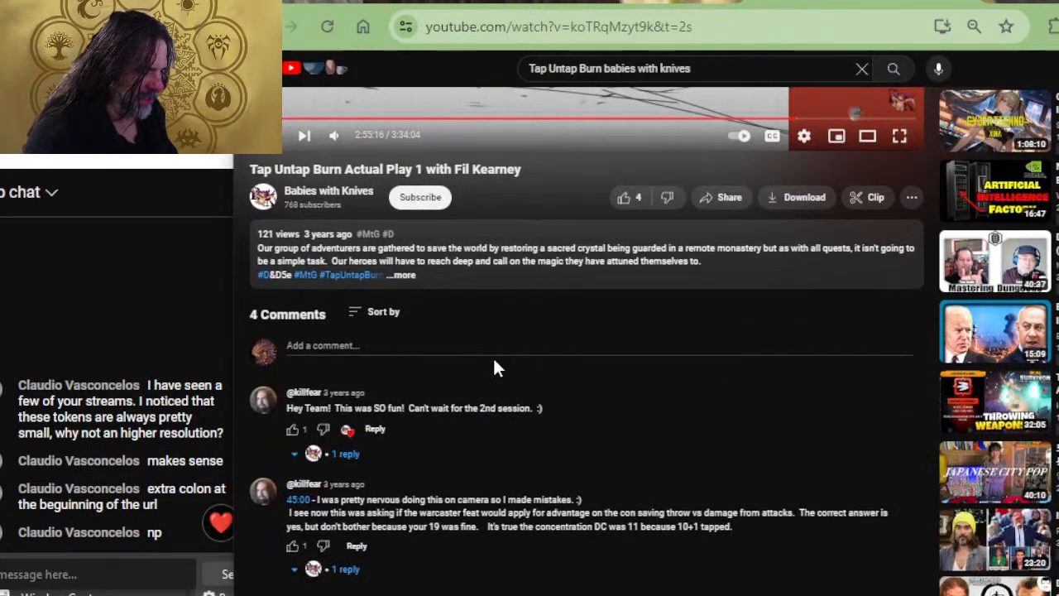
click(403, 274)
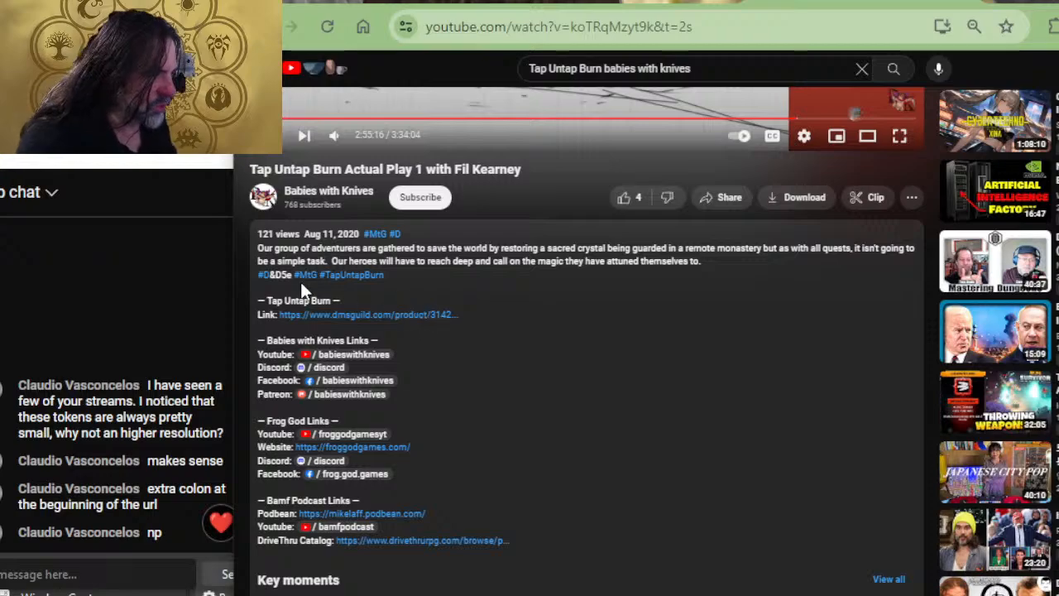
scroll(513, 356, down, 2)
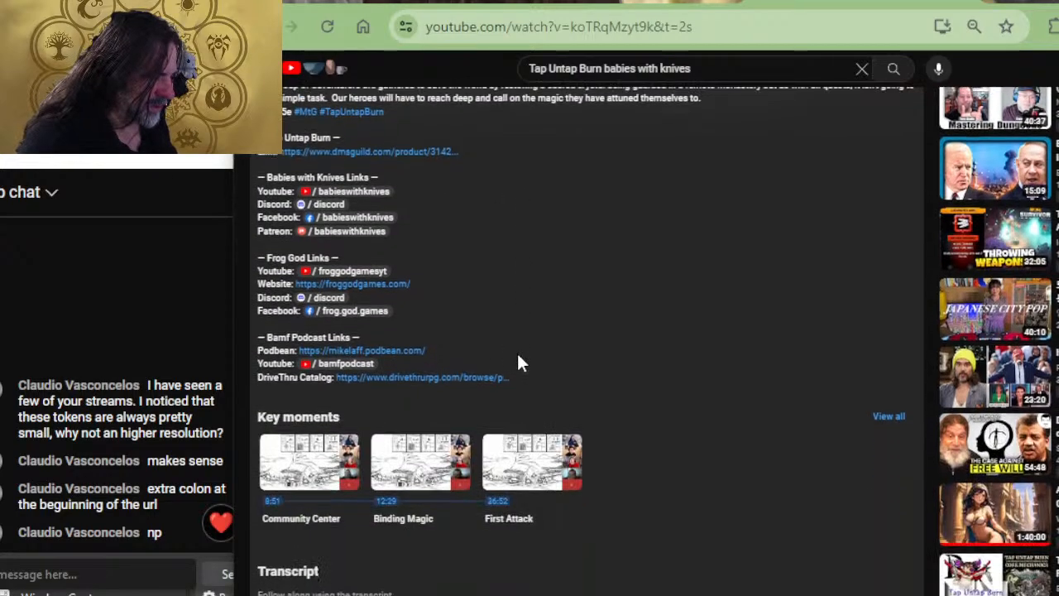
scroll(516, 351, up, 6)
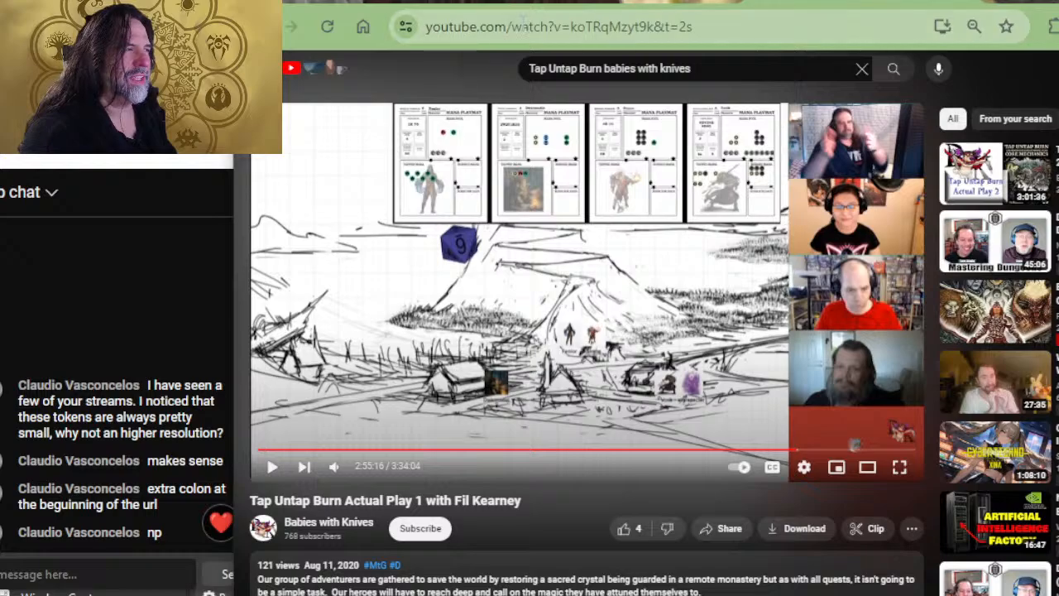
click(526, 32)
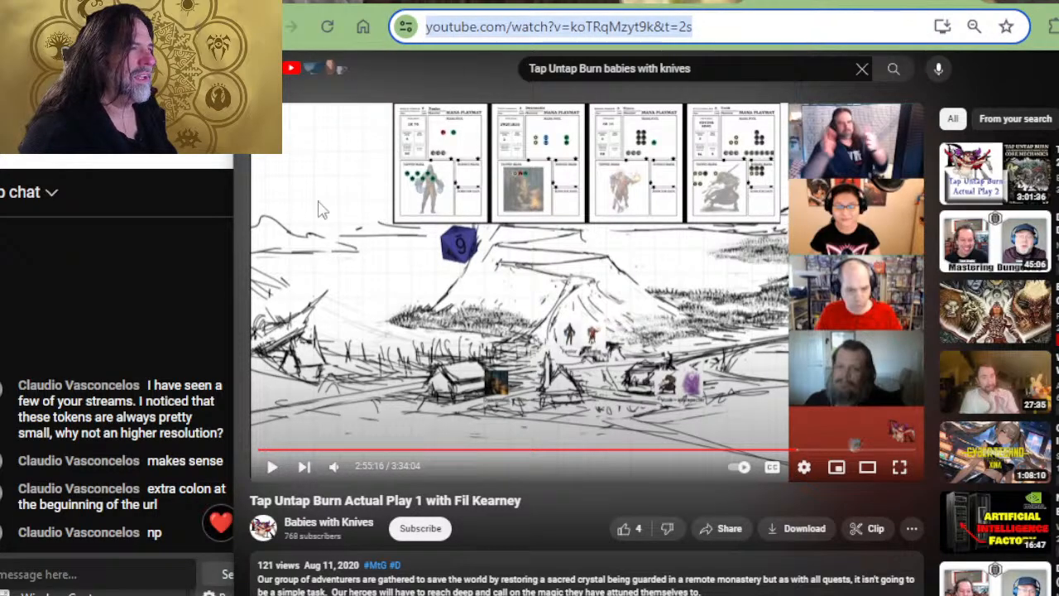
click(67, 577)
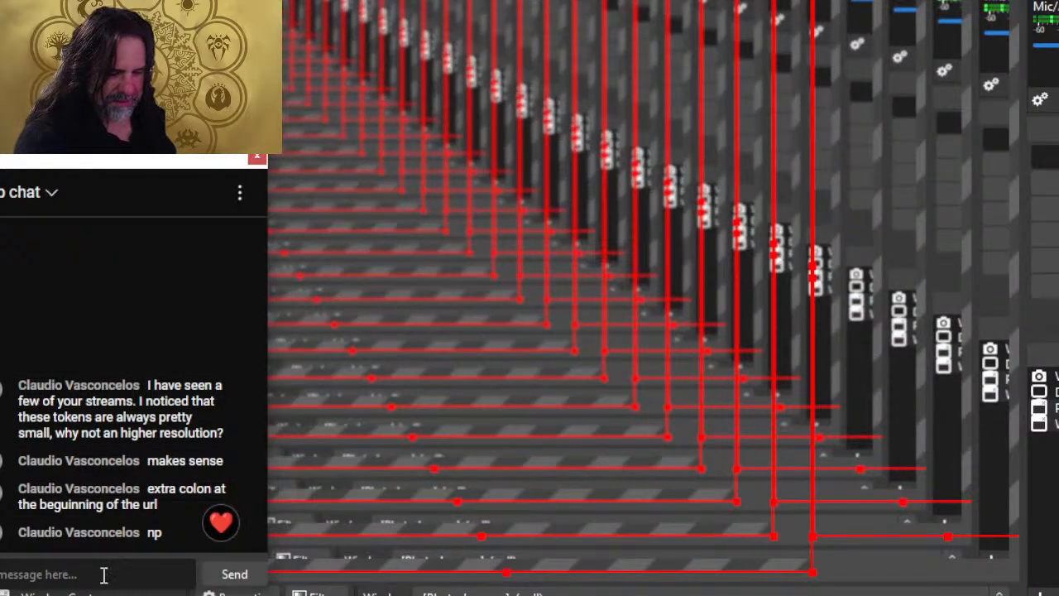
text(https://www.youtube.com/watch?v=fqMsyt8k8tn2s)
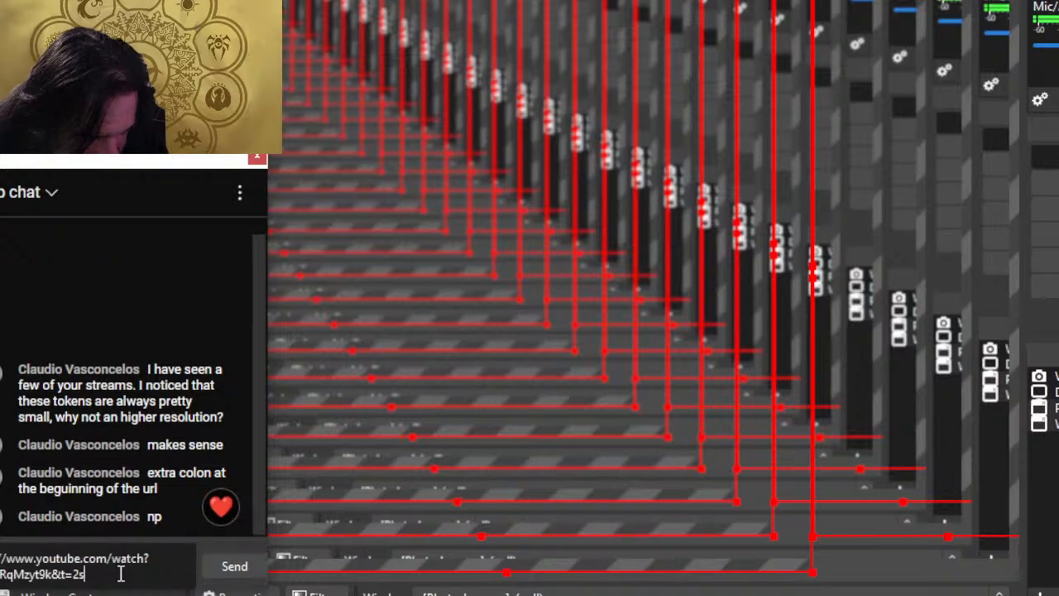
key(Return)
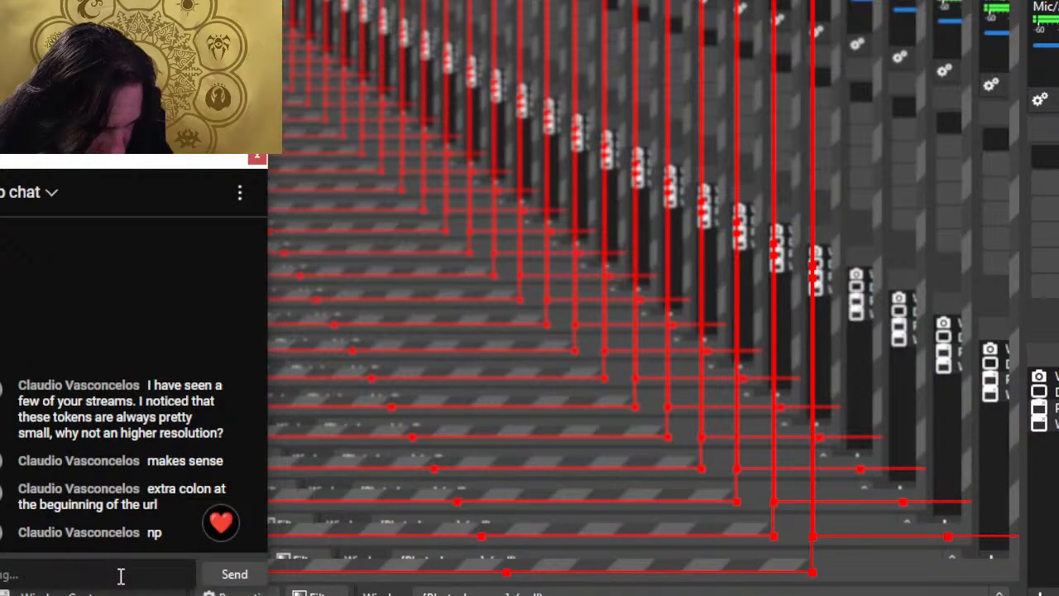
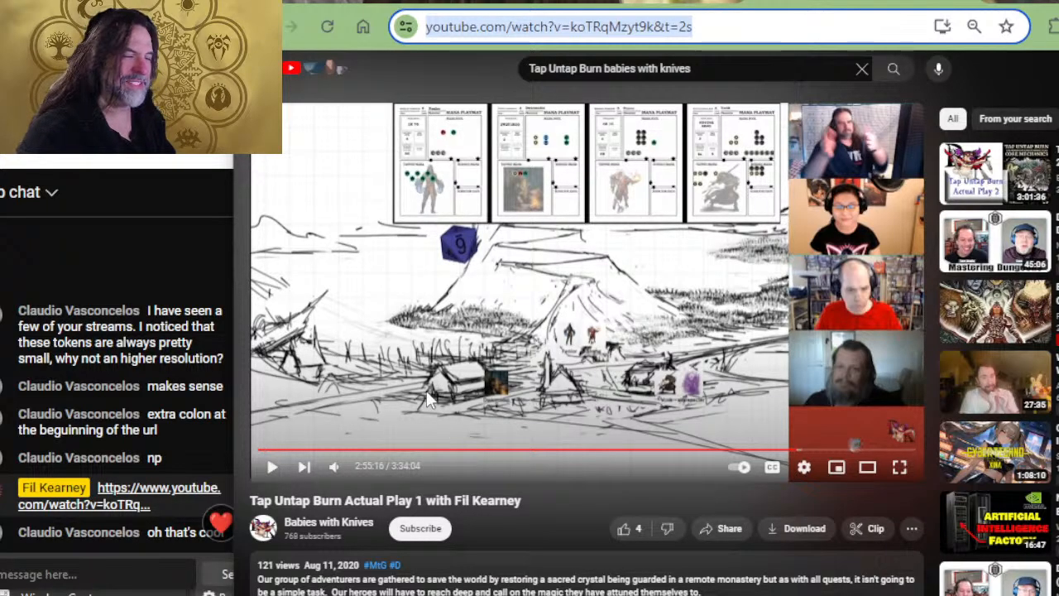
Step: Switch to Photoshop and deepen the shadows in the roper's mouth below its upper teeth with thin black brushwork, smudged at 80% strength
key(alt+Tab)
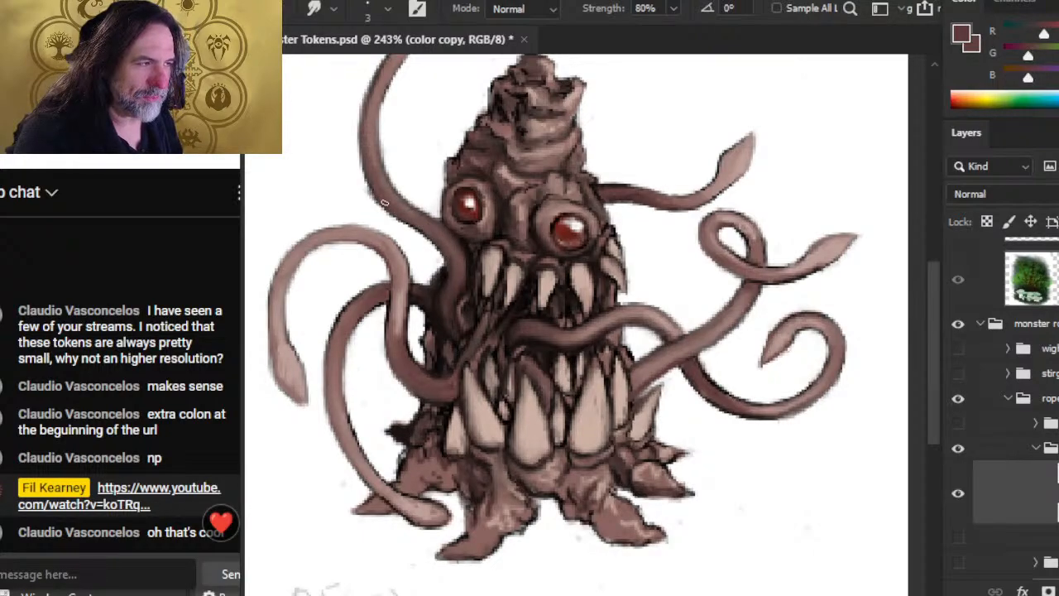
key(e)
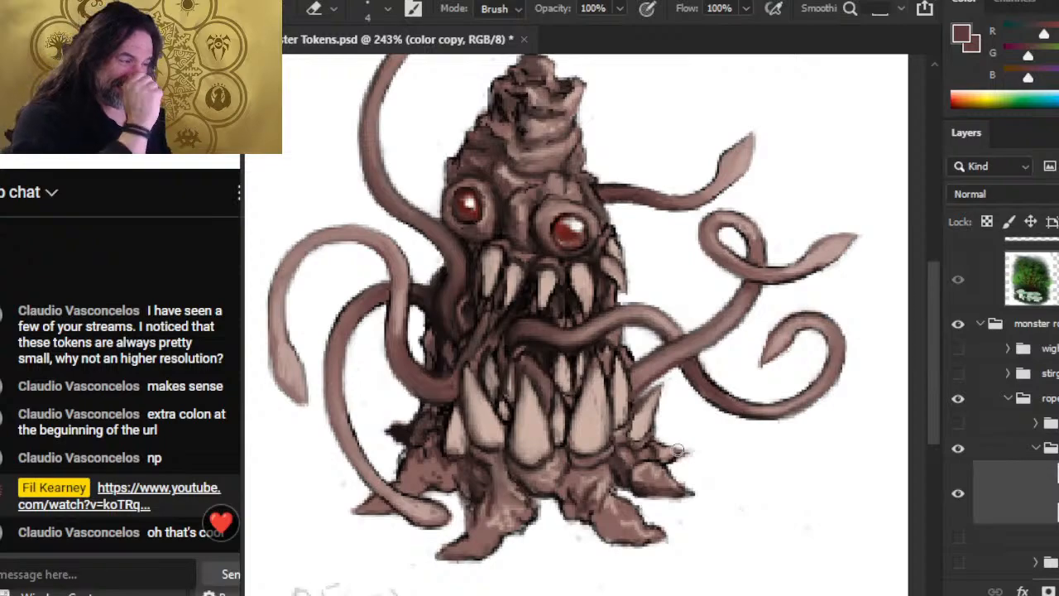
key(b)
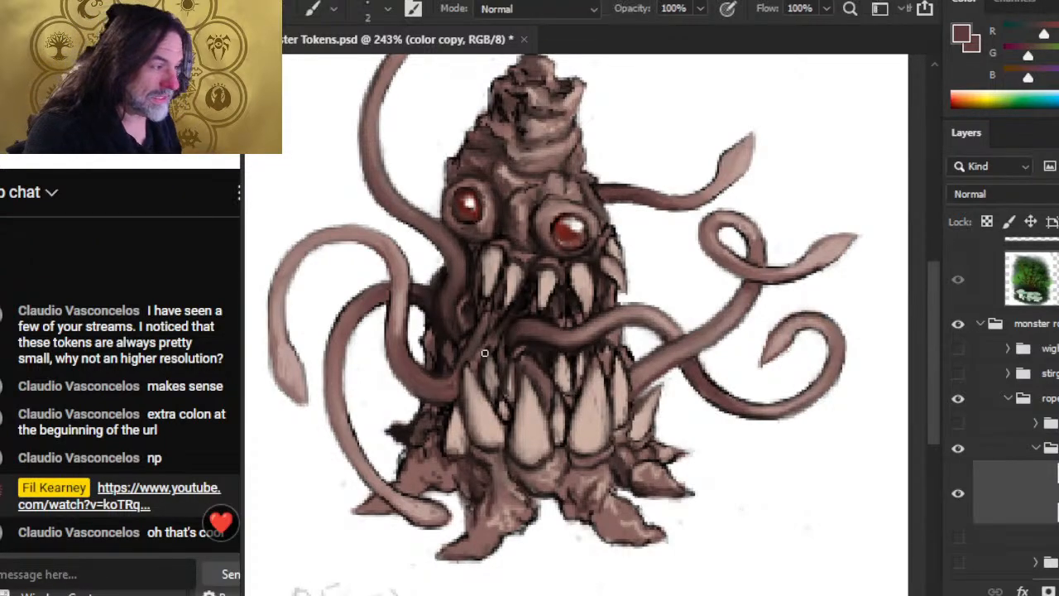
key(x)
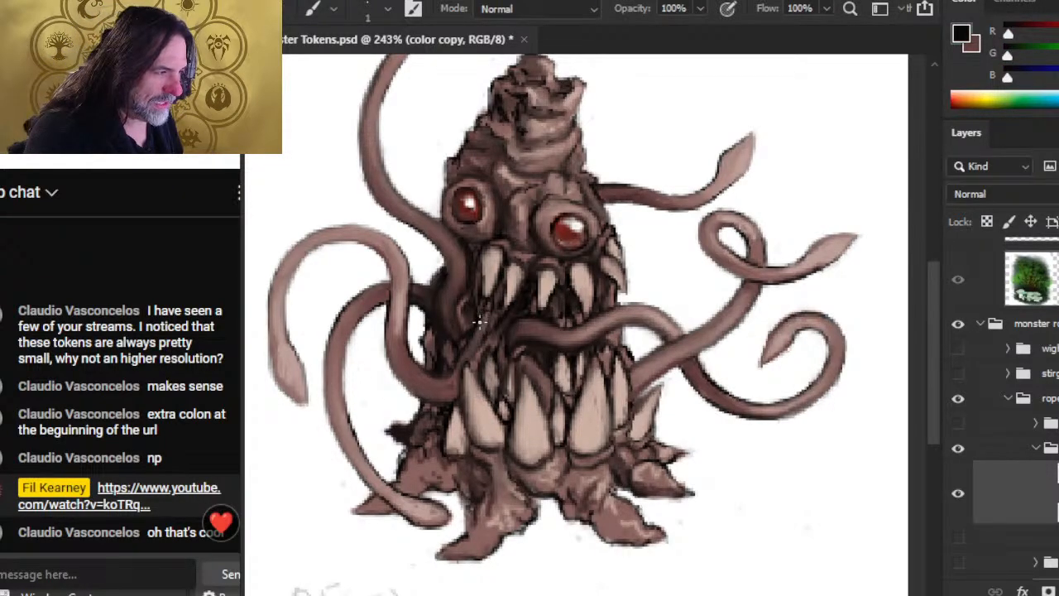
key(r)
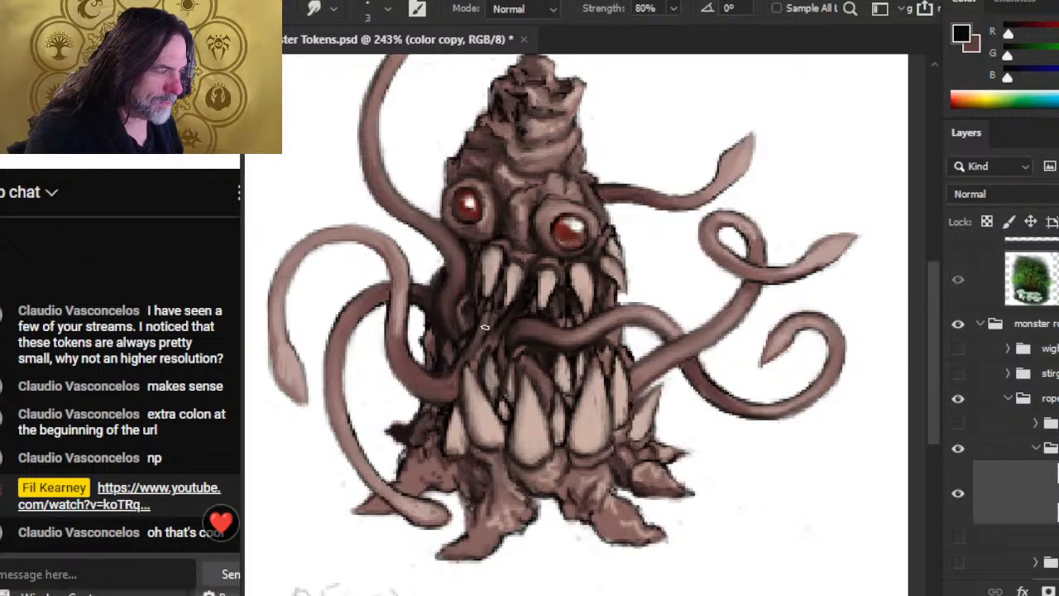
key(b)
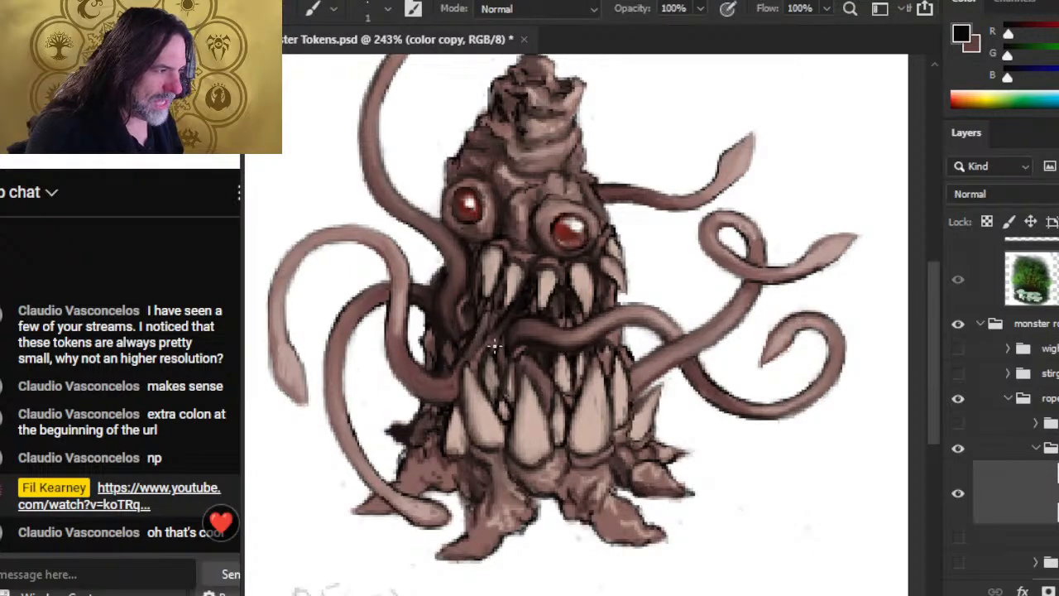
key(r)
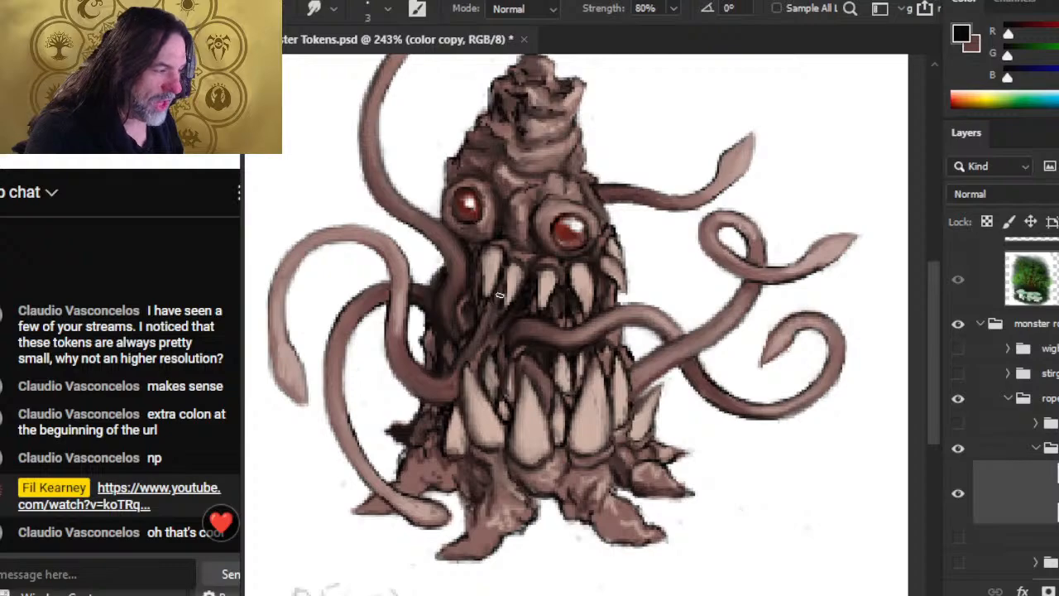
key(b)
key(r)
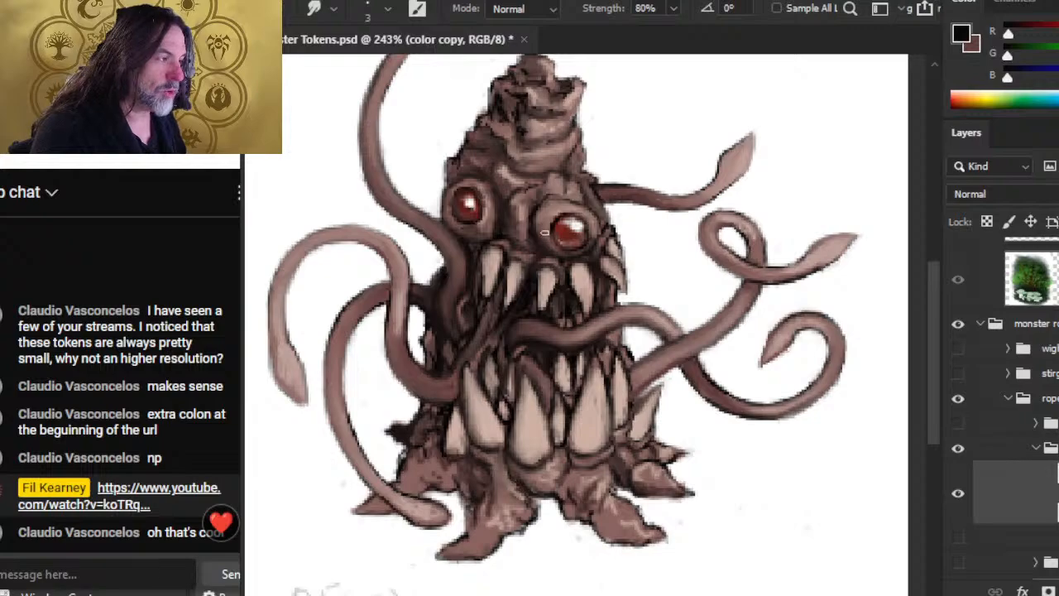
Step: Darken the rim and socket of the roper's larger red eye with a size 1 black brush and smudge the strokes into the skin
key(b)
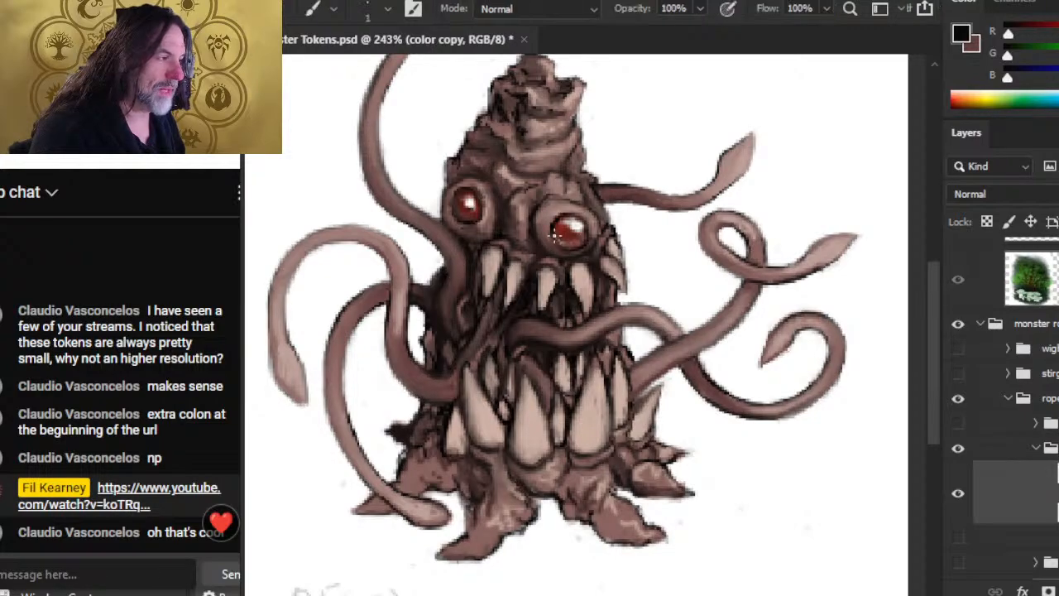
key(r)
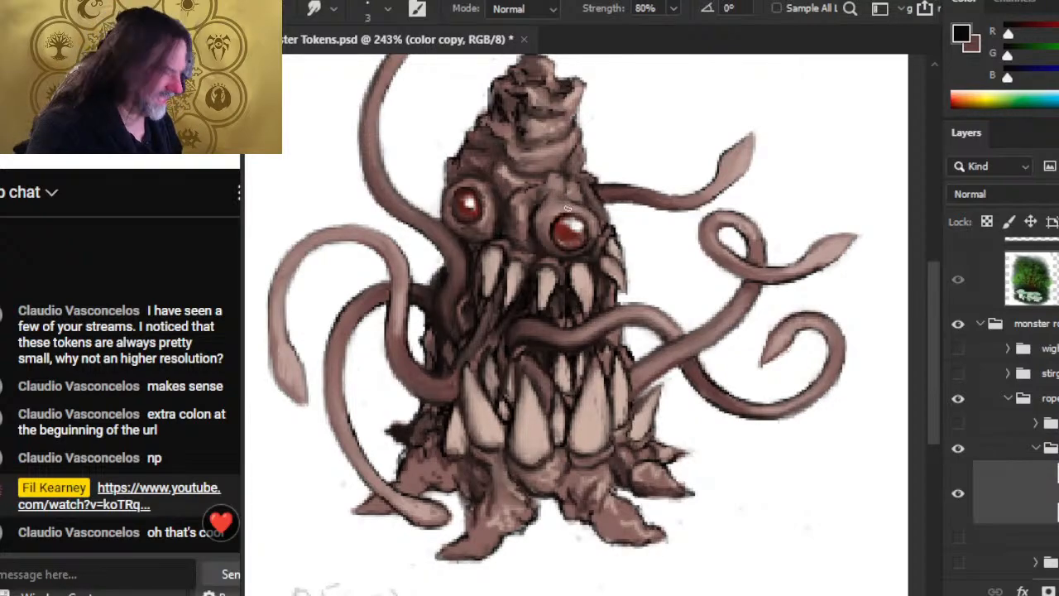
key(b)
key(r)
drag(573, 210, 569, 208)
key(b)
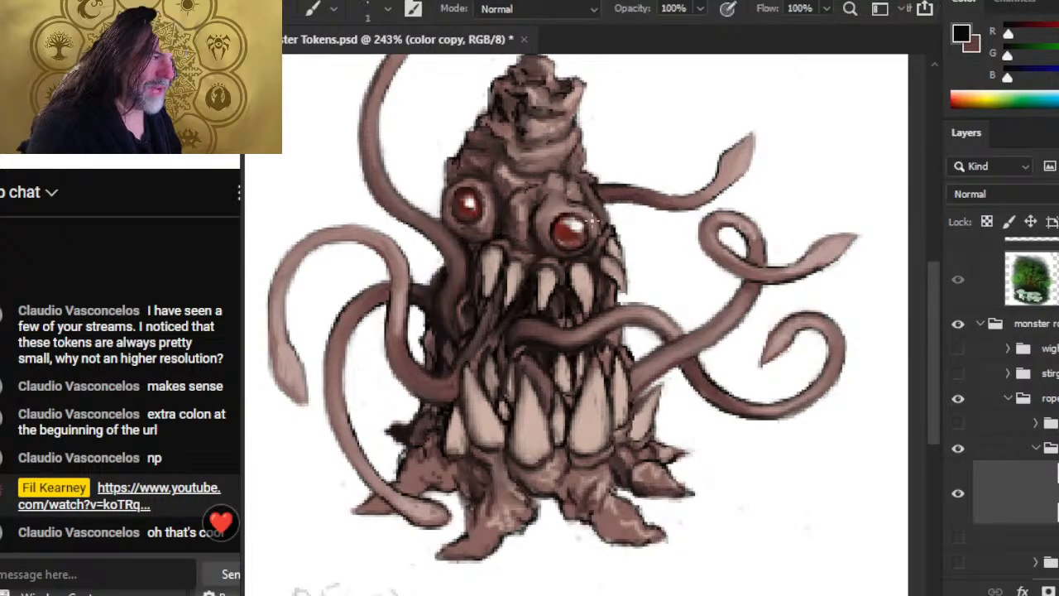
key(r)
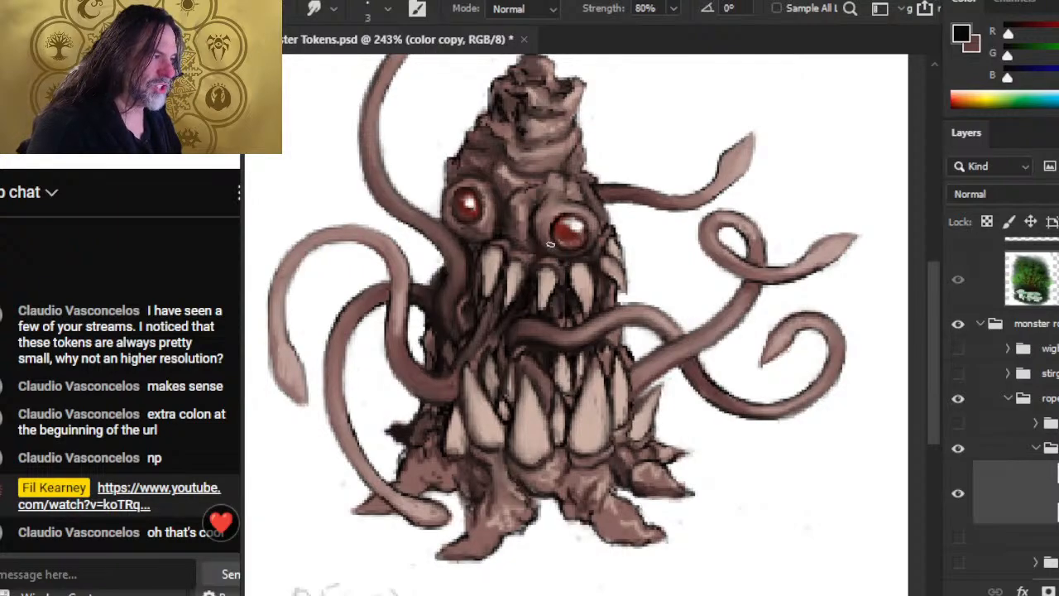
key(b)
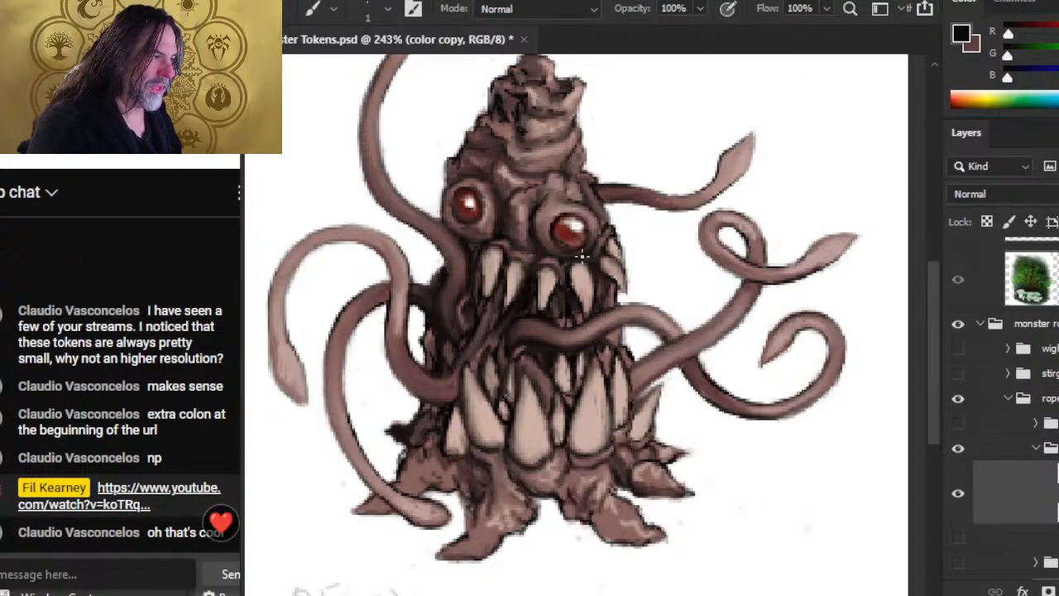
Step: Shade the upper lid of the roper's smaller red eye with thin black strokes and smudge them smooth
key(r)
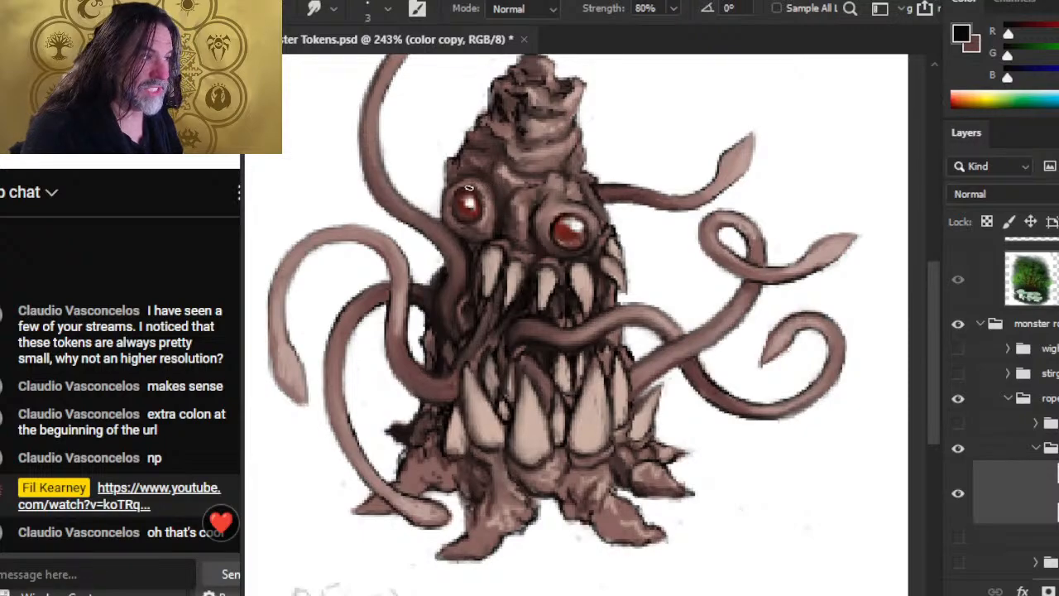
key(b)
mouse_move(485, 183)
mouse_down()
mouse_move(457, 181)
mouse_move(469, 189)
mouse_up()
key(r)
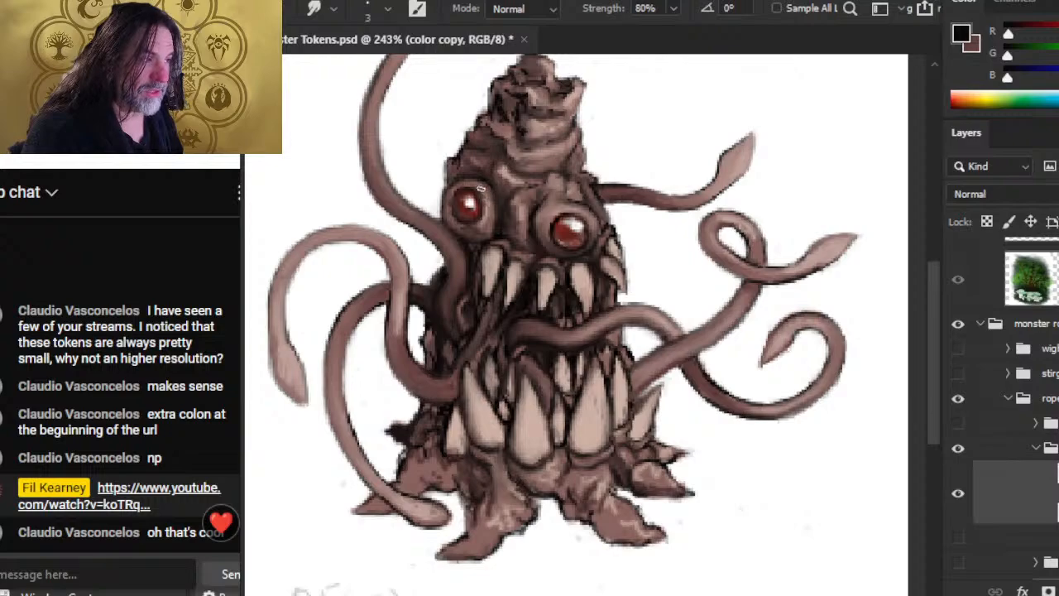
Step: Define the folds at the base of the roper's crest and the brow over its larger eye with black lines and soft smudging
key(b)
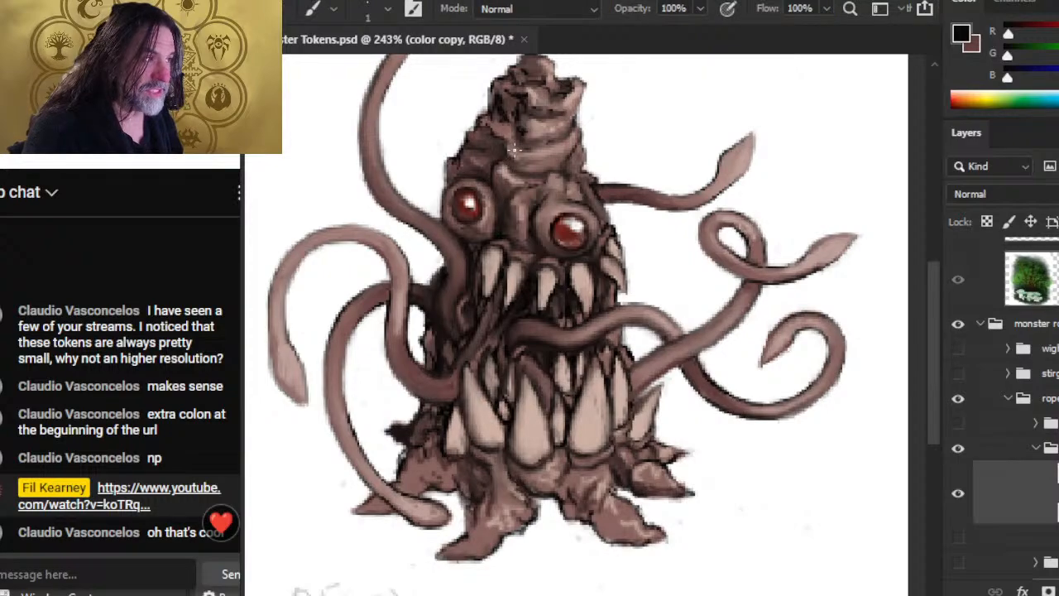
key(r)
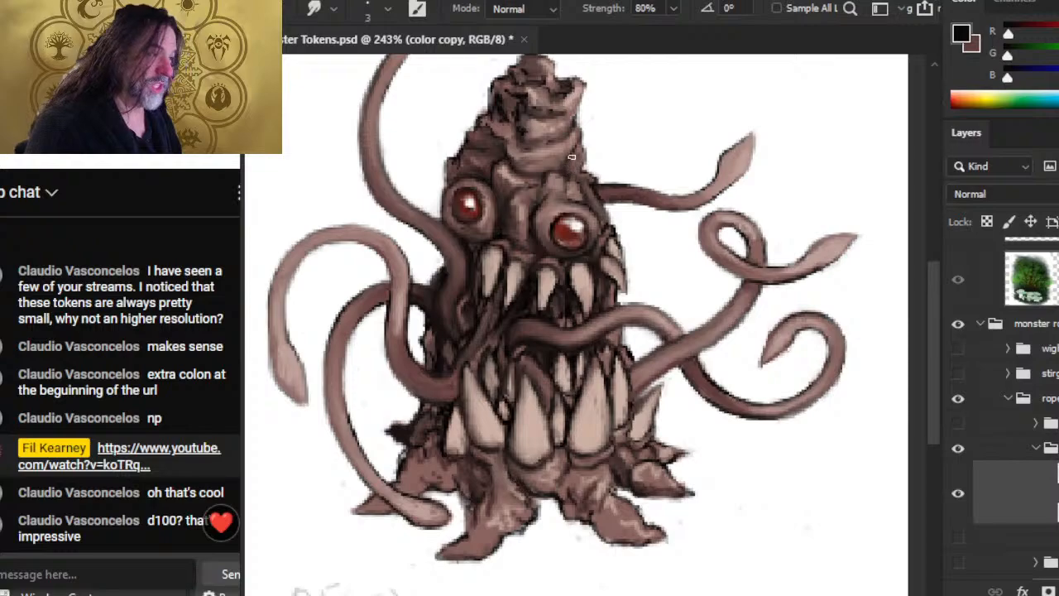
key(b)
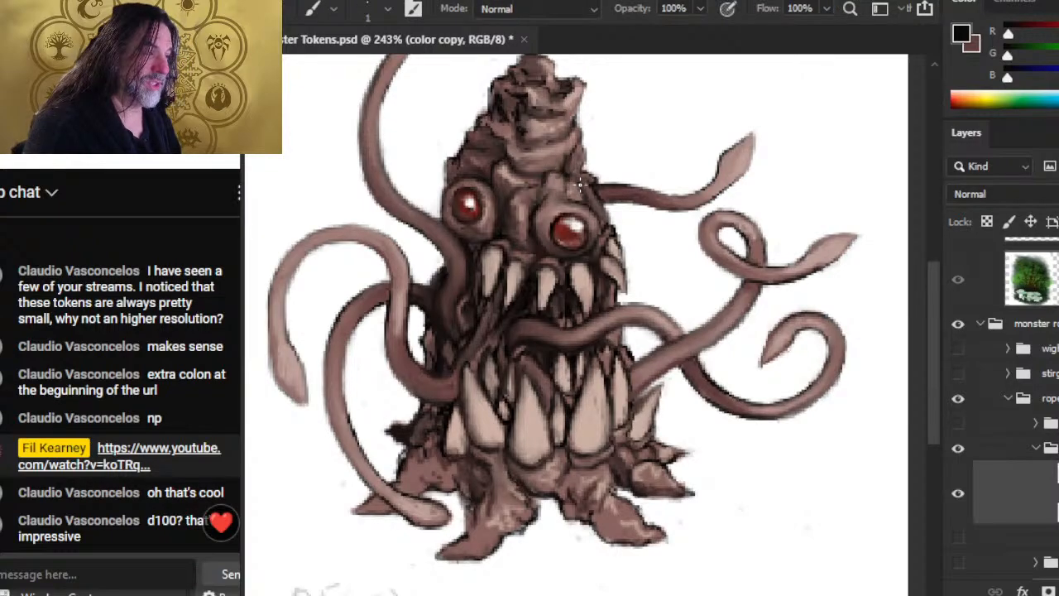
key(r)
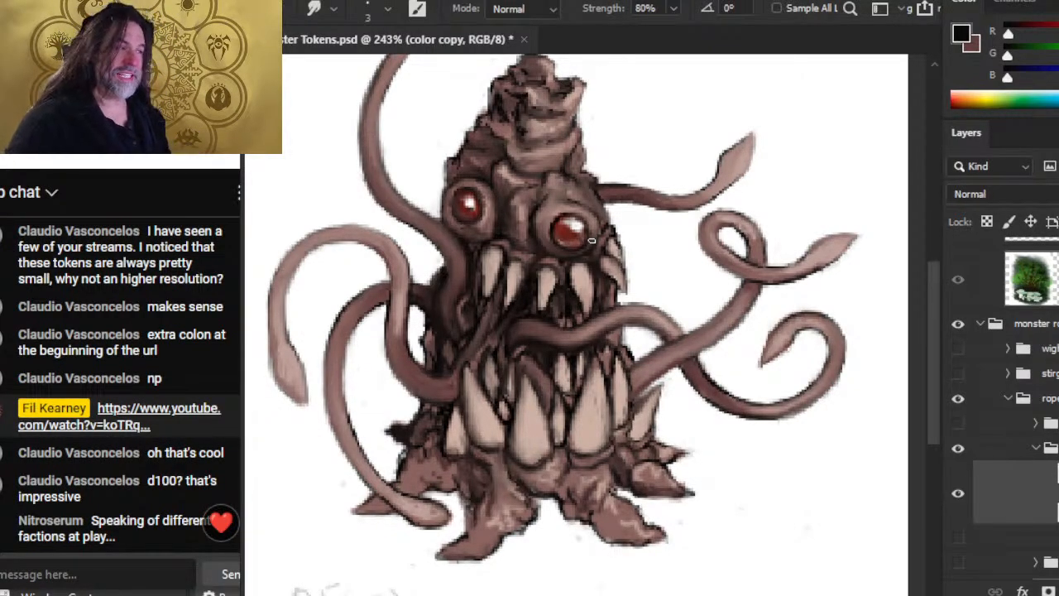
Step: Refine the shadowed side and folds of the roper's upper crest with dark brush strokes, blending them with the Smudge tool
drag(515, 135, 525, 171)
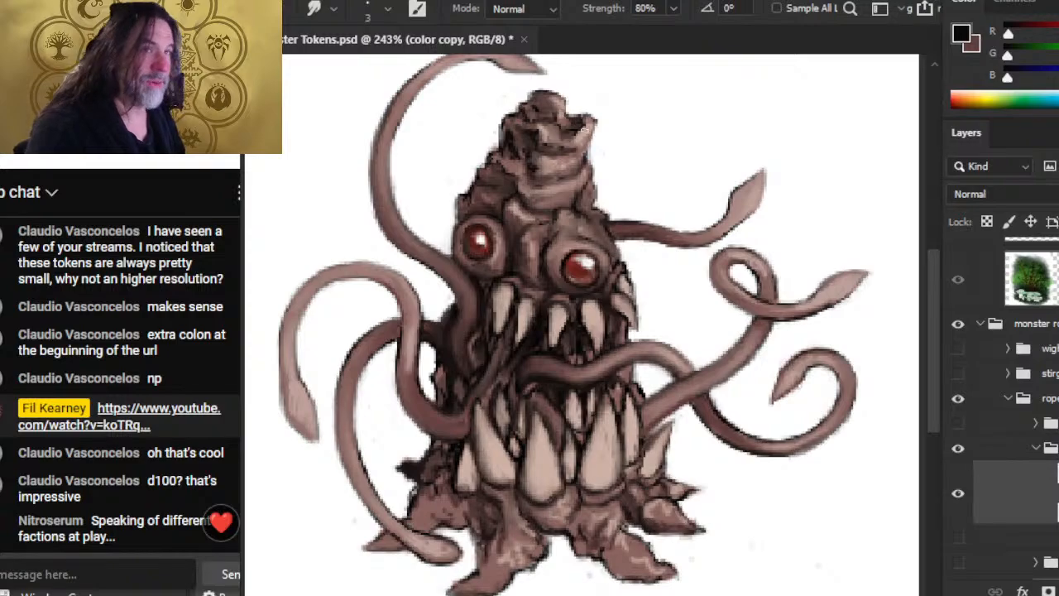
key(b)
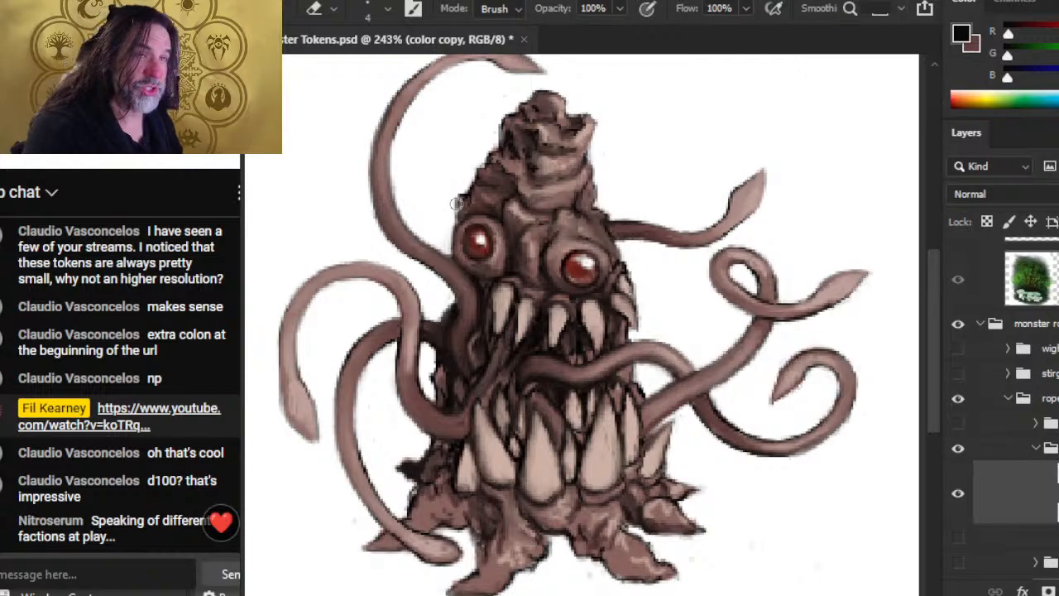
key(r)
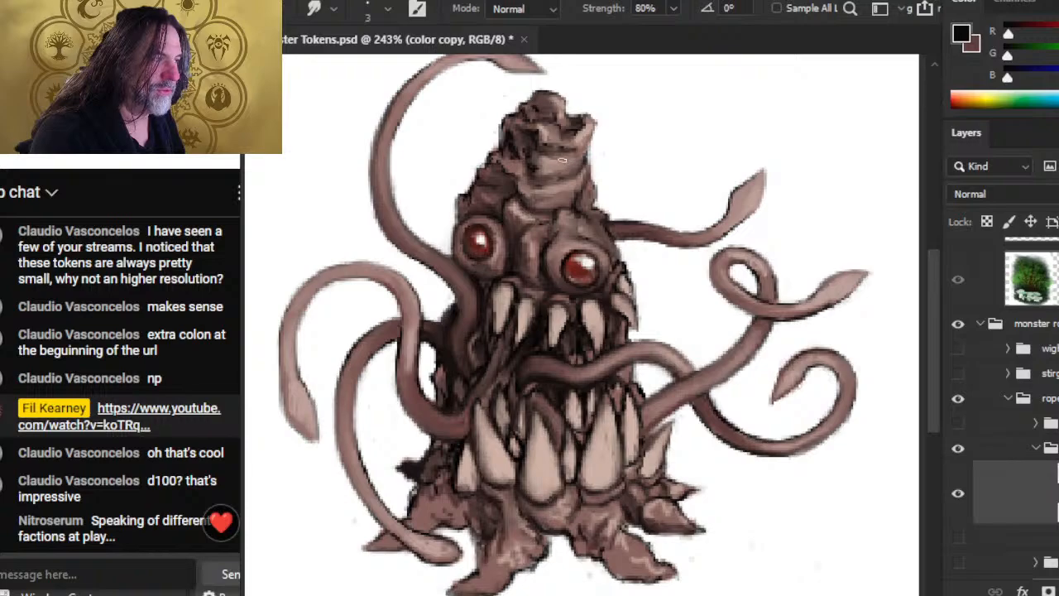
key(b)
key(r)
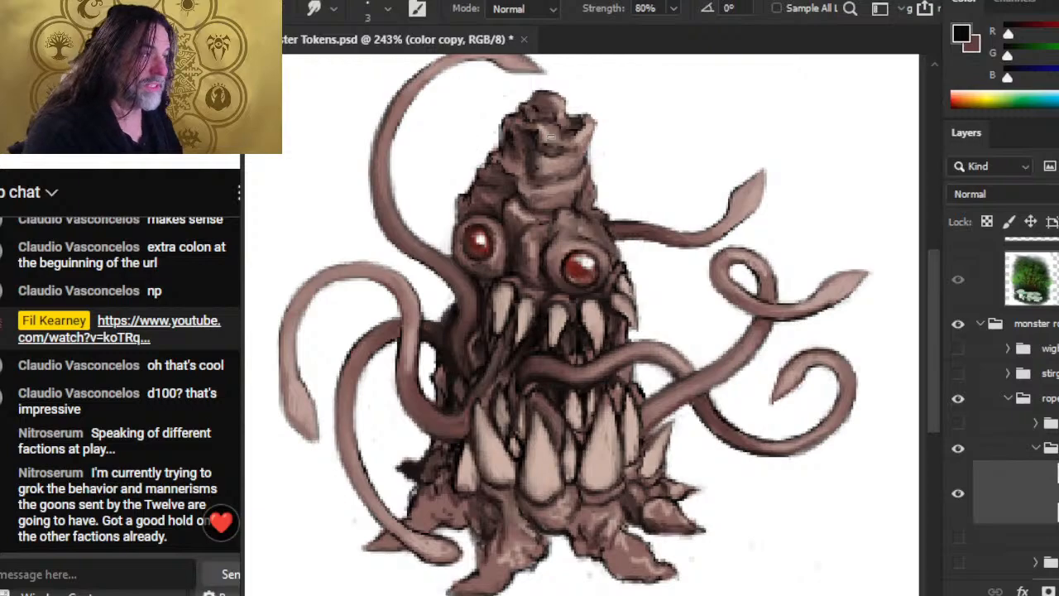
key(b)
drag(512, 140, 517, 165)
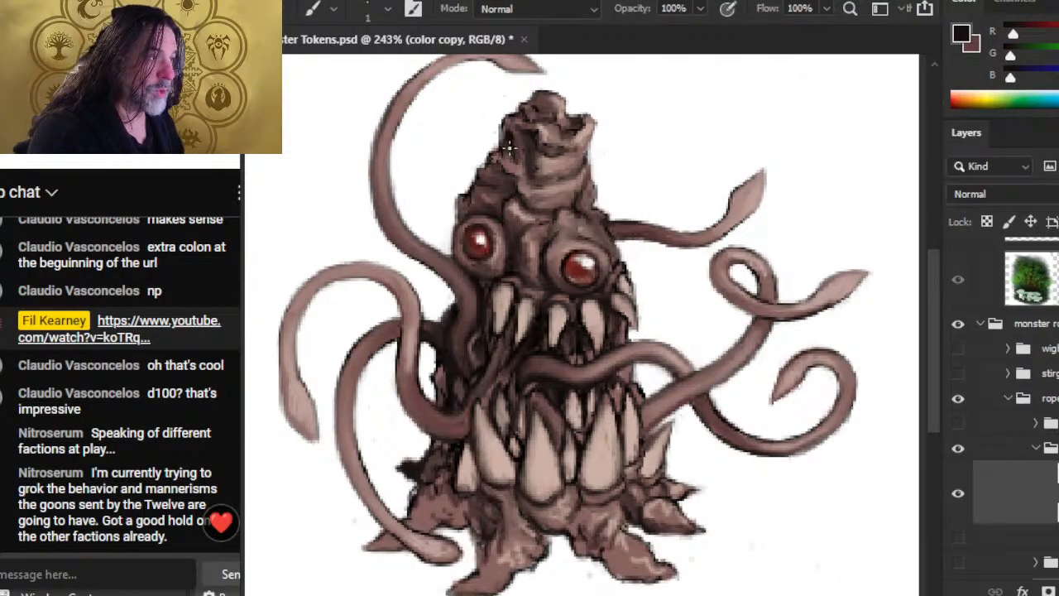
key(r)
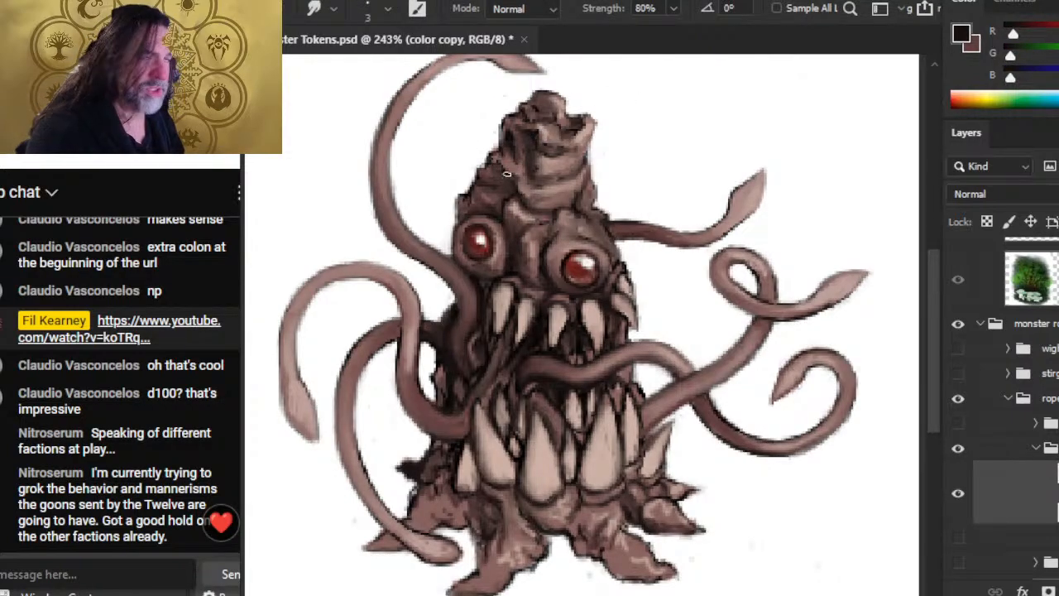
drag(505, 142, 507, 169)
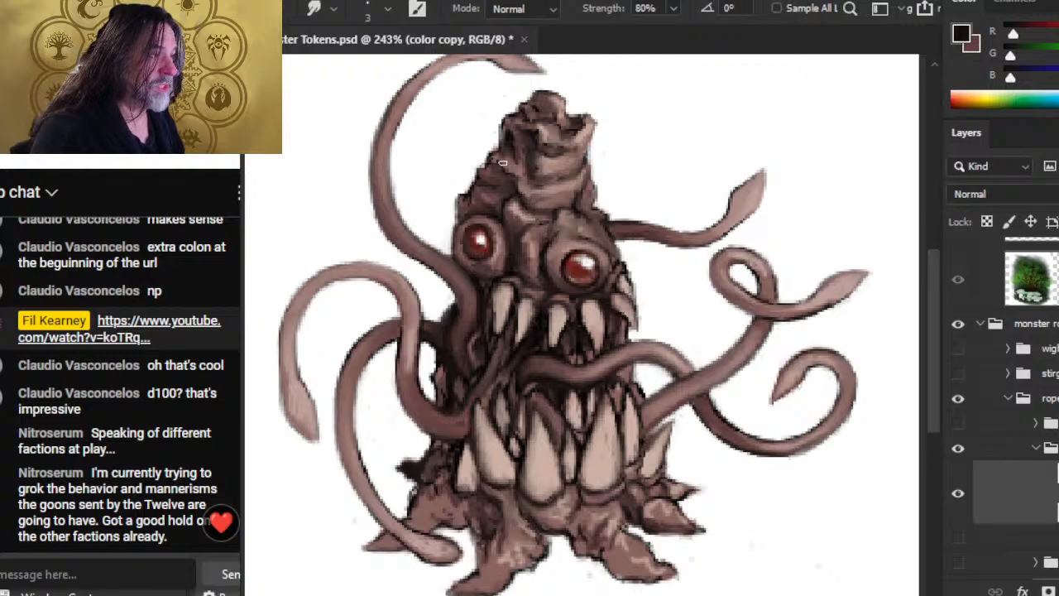
Step: Tidy the crest's outer edge with the Eraser, and paint and smudge dark creases across the forehead between the roper's eyes
key(e)
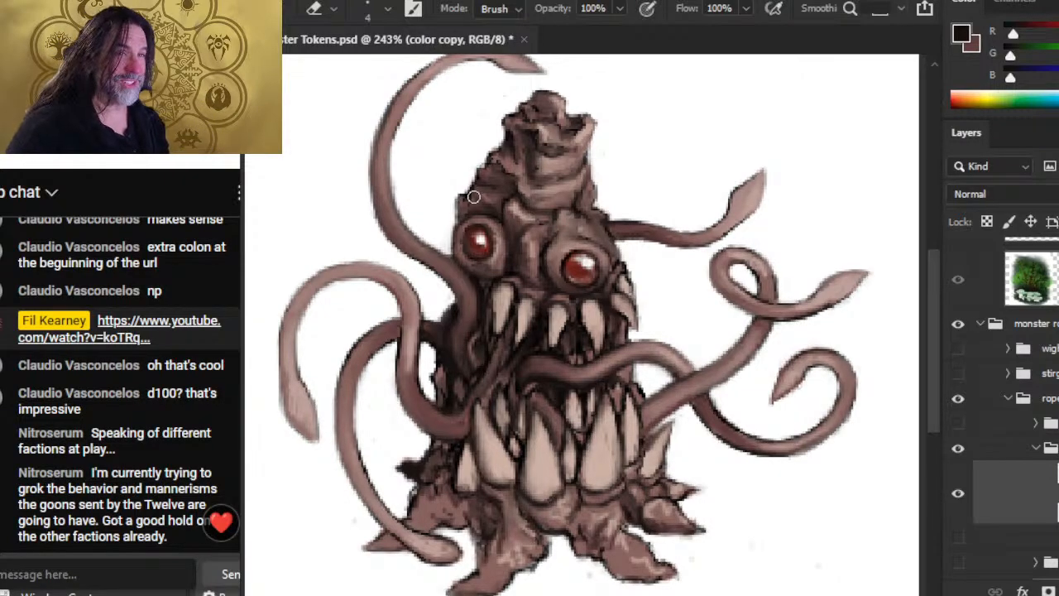
key(b)
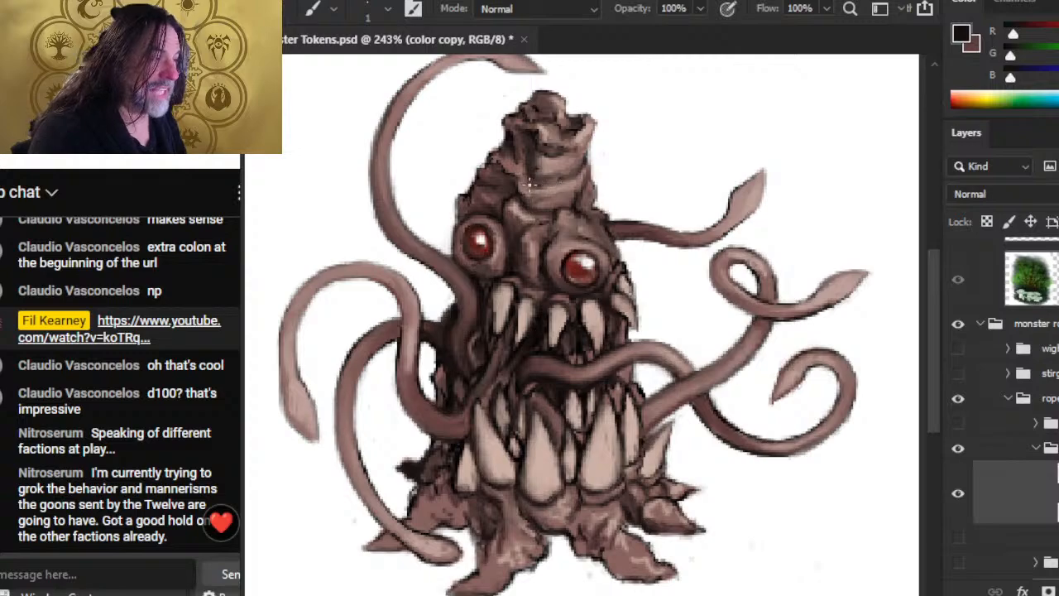
key(r)
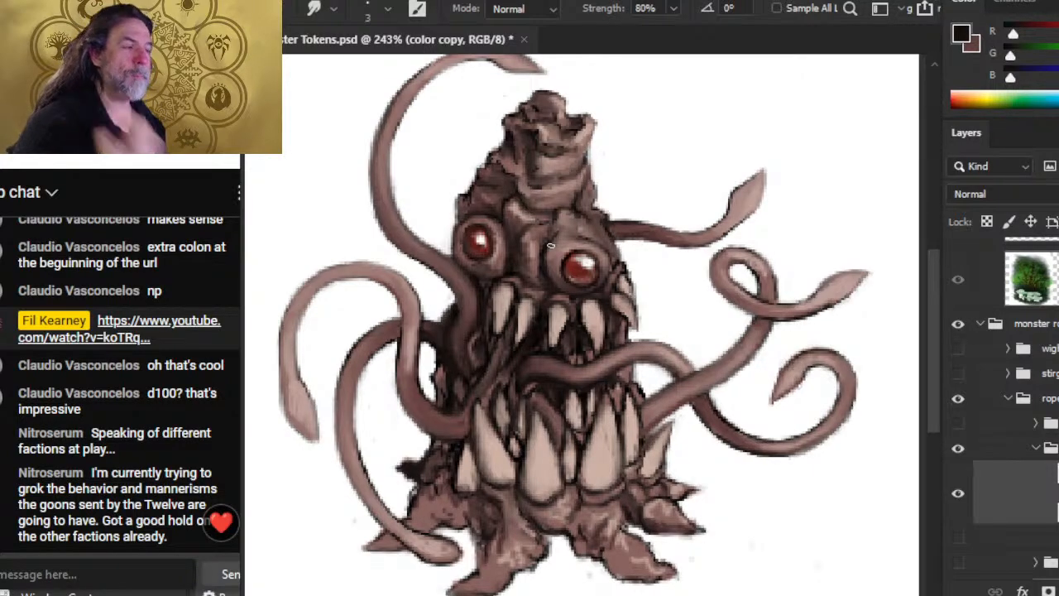
key(b)
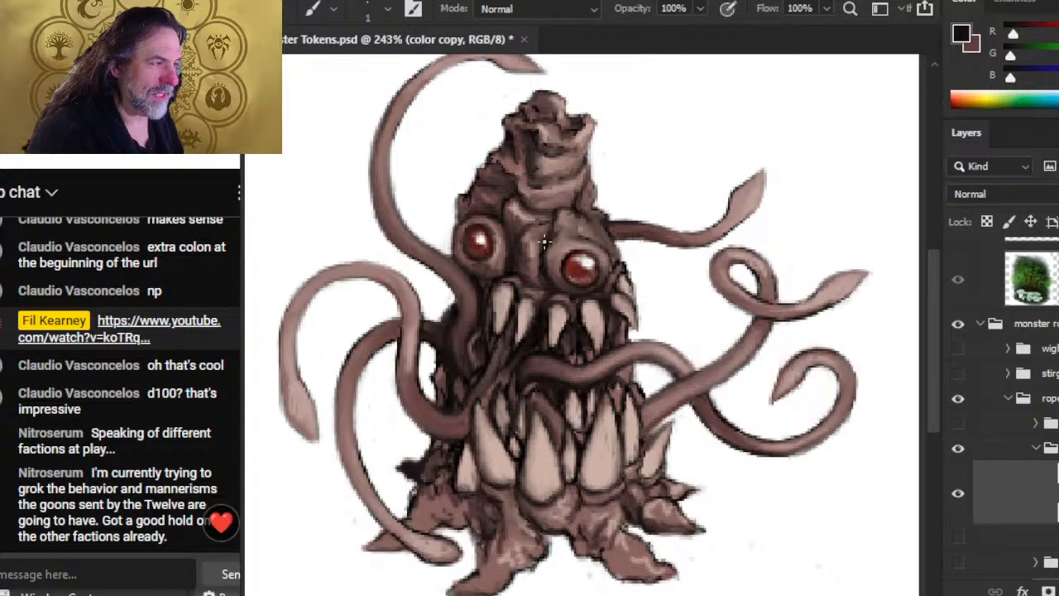
key(r)
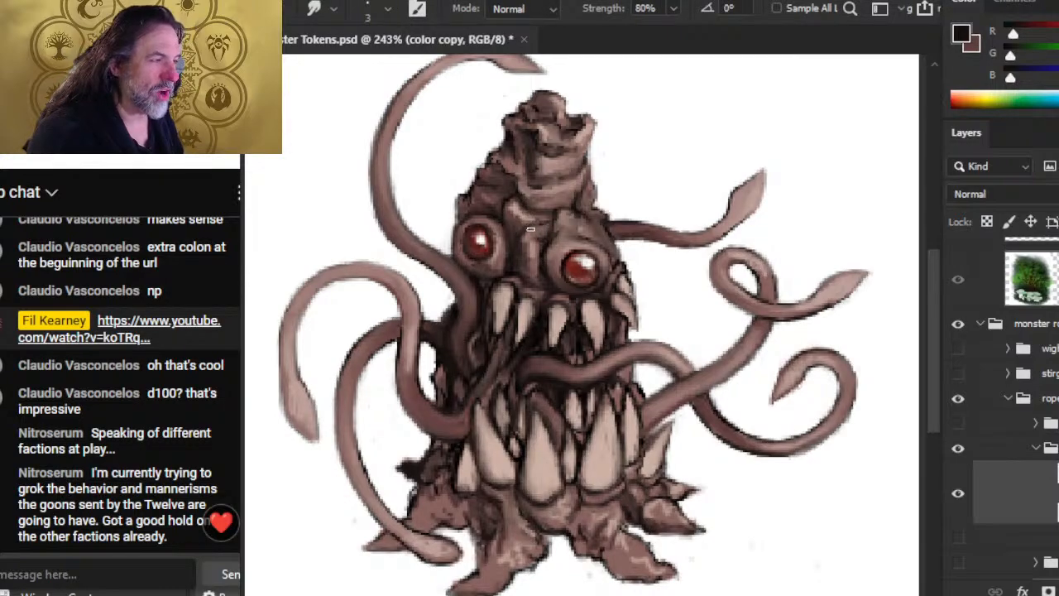
key(b)
key(r)
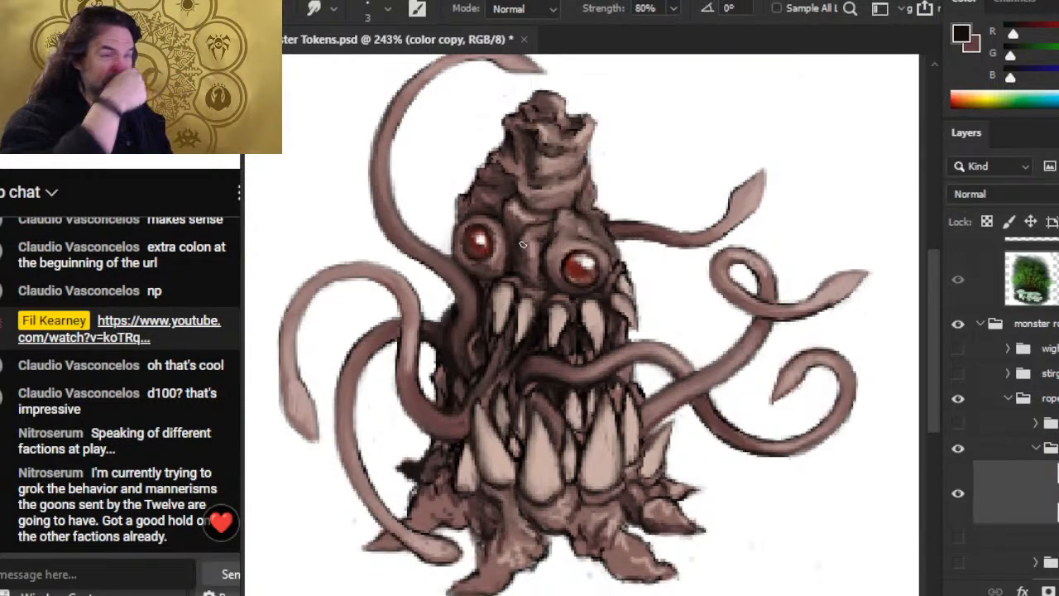
Step: Clean up the roper's outer edge beside the larger eye and the tentacles with the Eraser, smudging the nearby skin smooth
key(e)
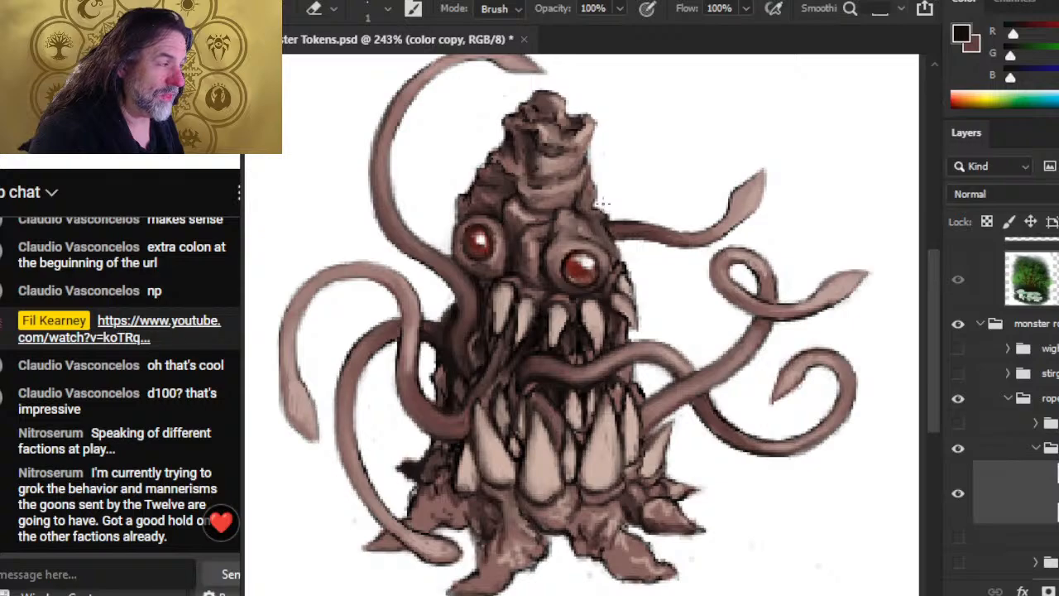
key(r)
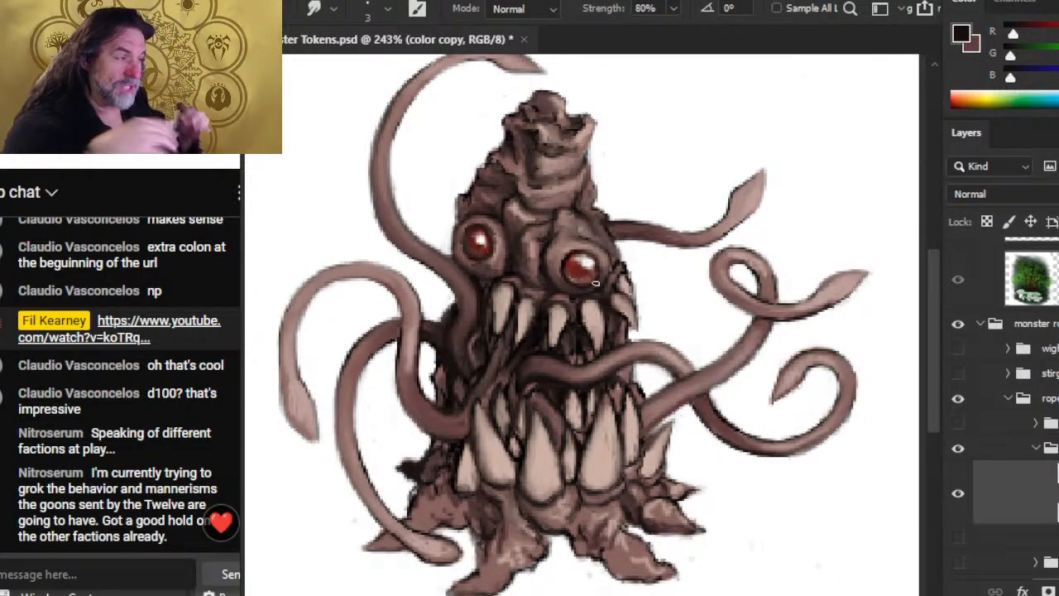
key(e)
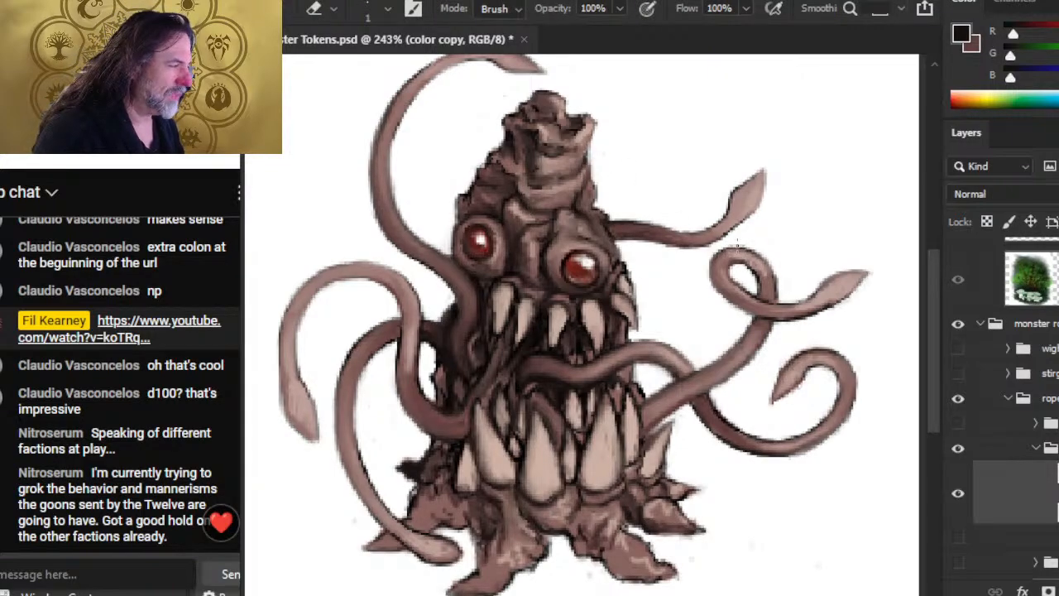
key(r)
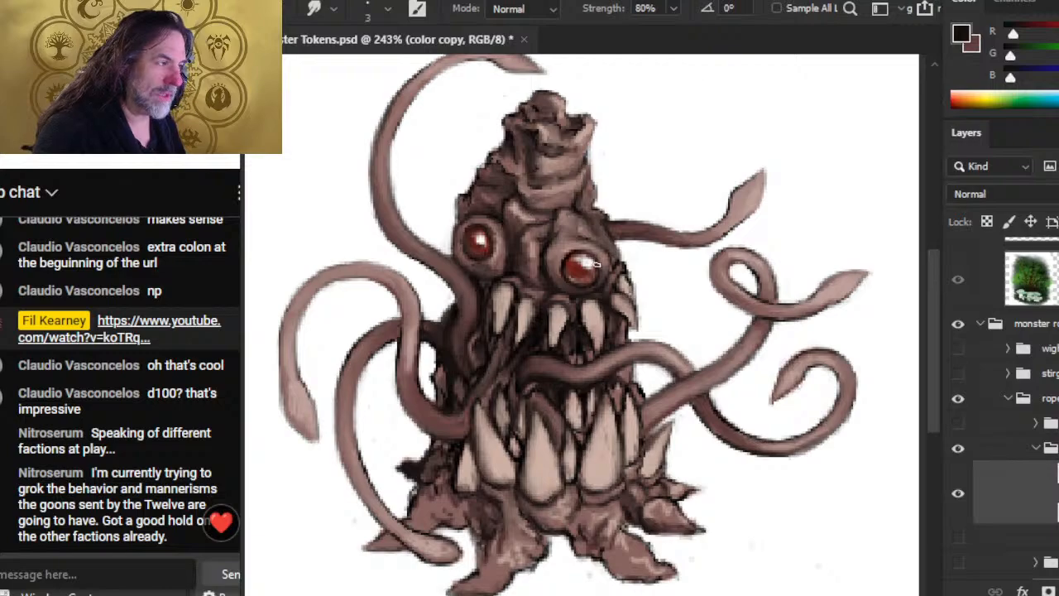
Step: Touch up the brow and lid above the roper's larger eye with sampled dark and lighter skin tones, blending them with the Smudge tool
key(b)
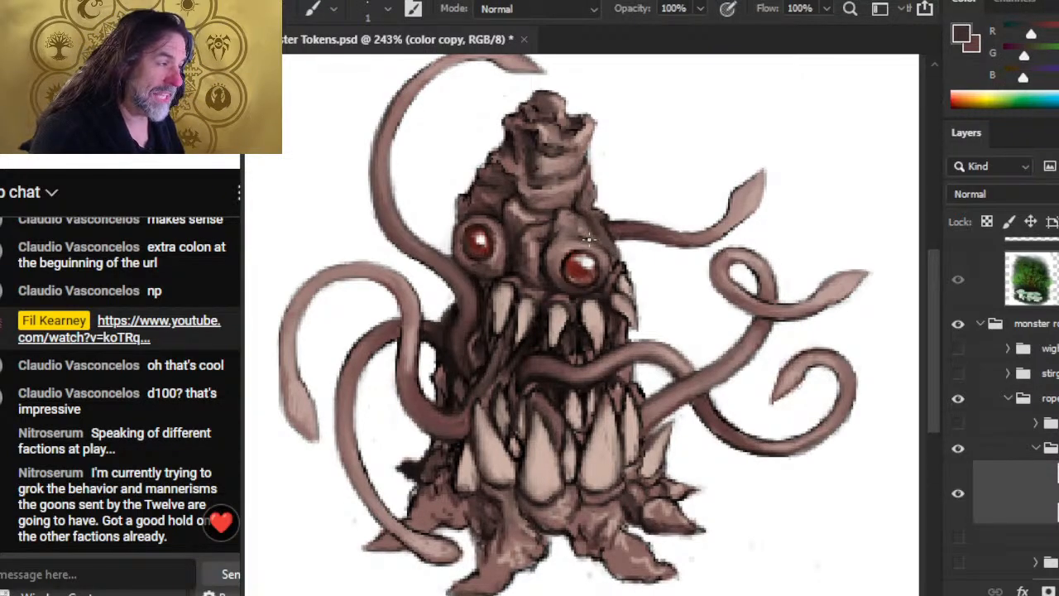
key(r)
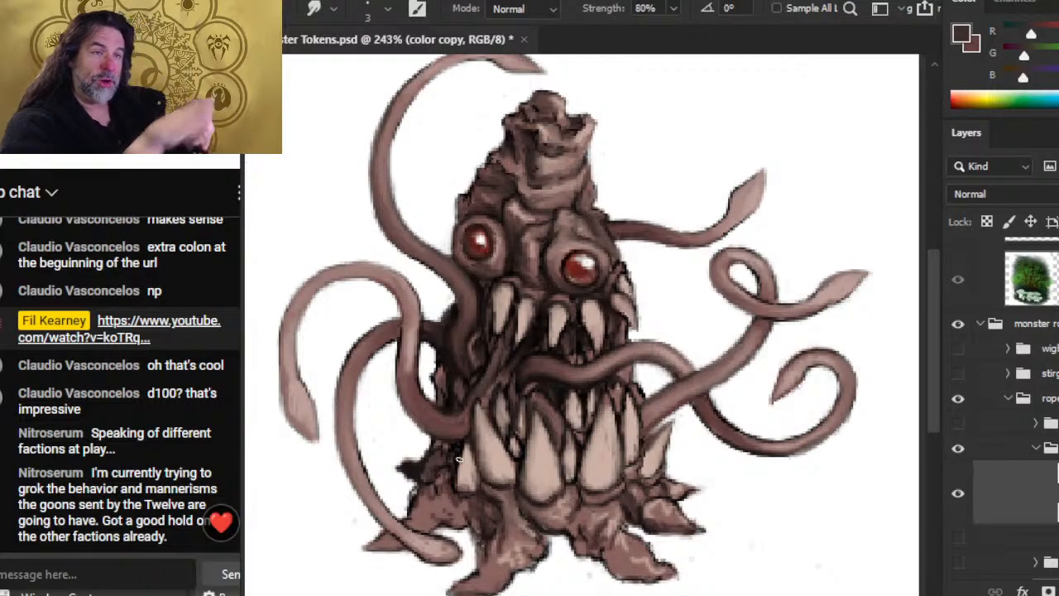
key(b)
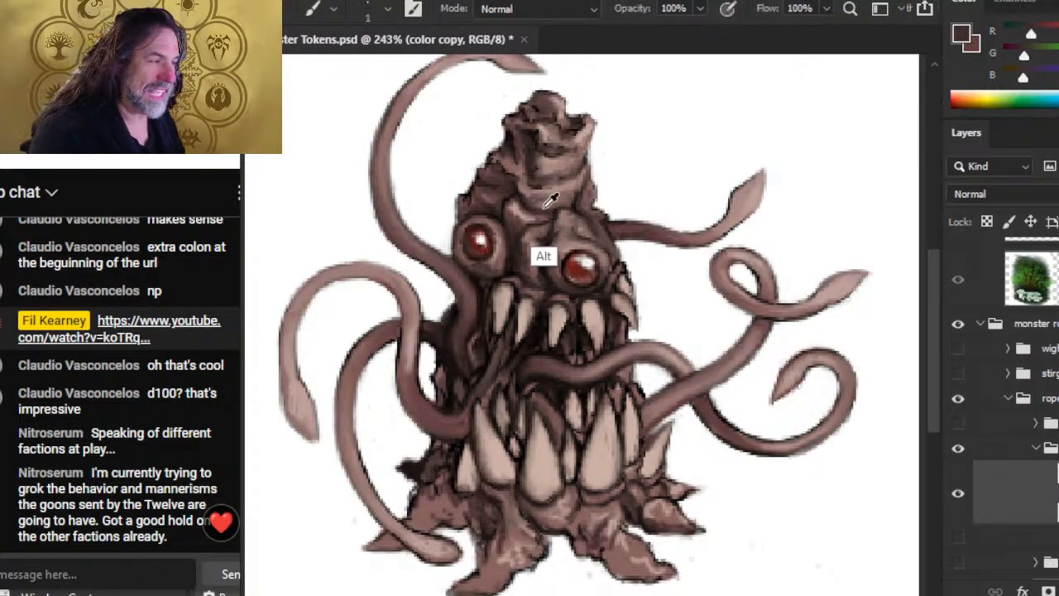
alt+click(534, 255)
key(r)
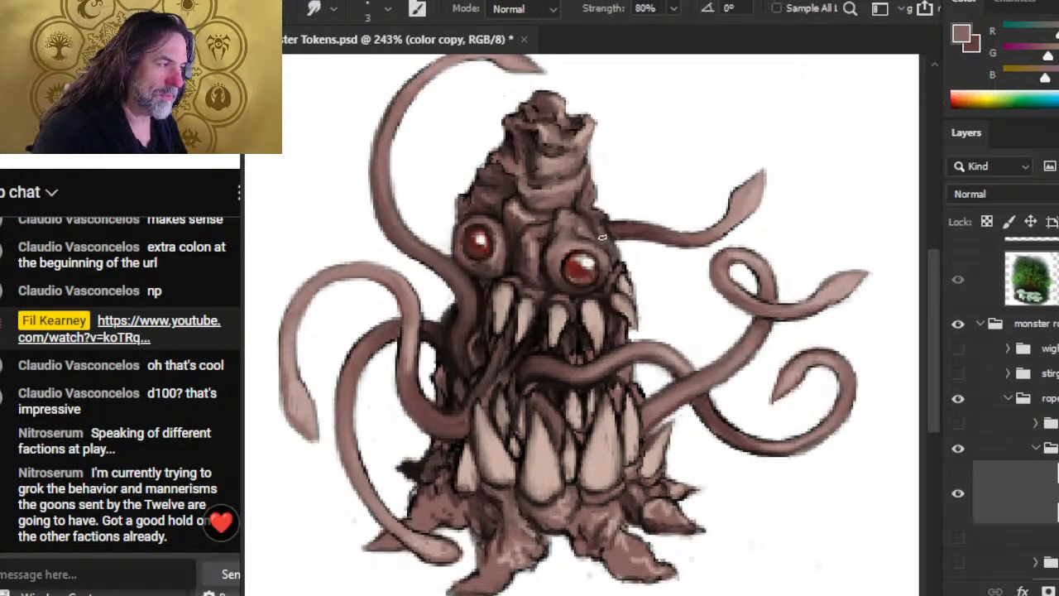
key(b)
key(r)
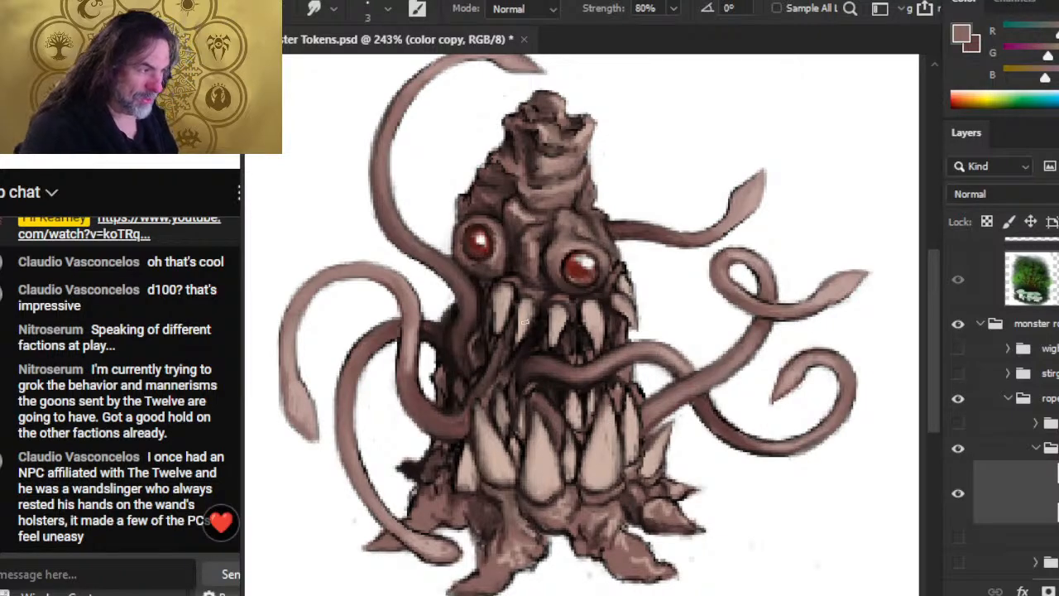
Step: Deepen the shadows around the tongue-like strand inside the roper's mouth with thin black strokes, smudging its surface and edges smooth
key(b)
key(x)
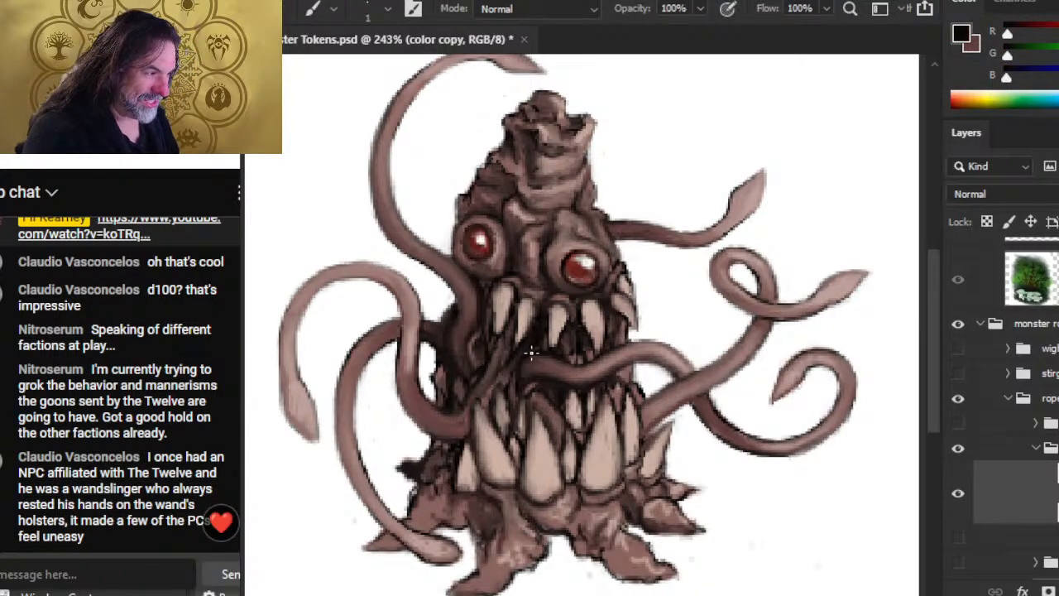
key(r)
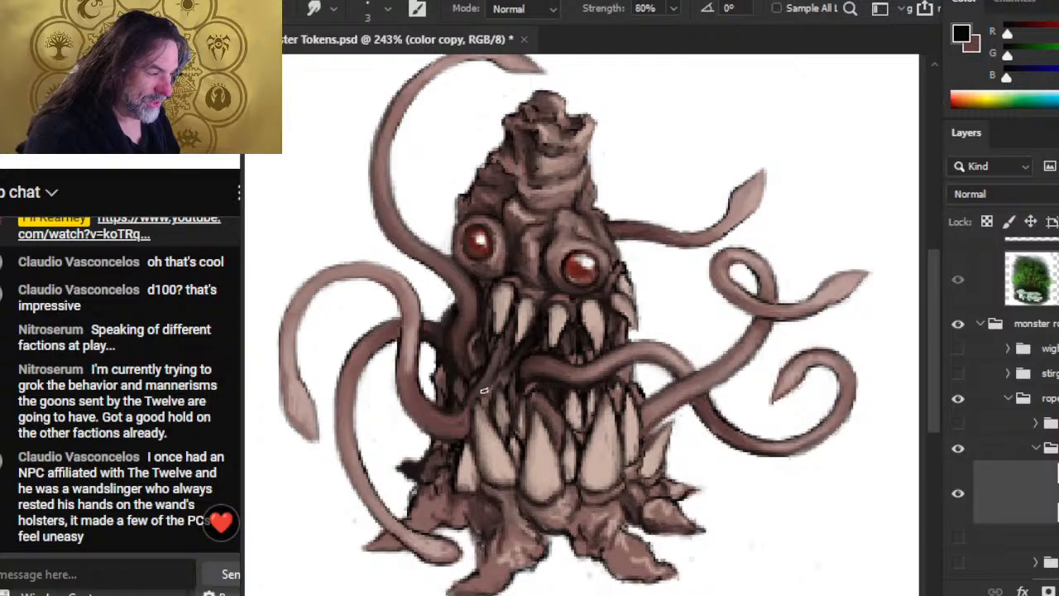
key(b)
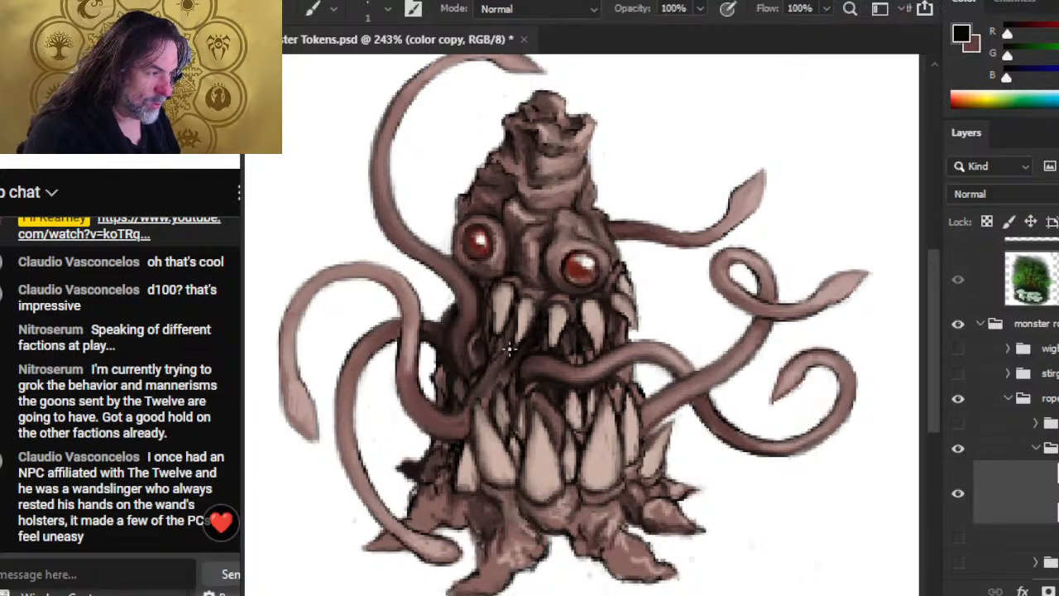
key(r)
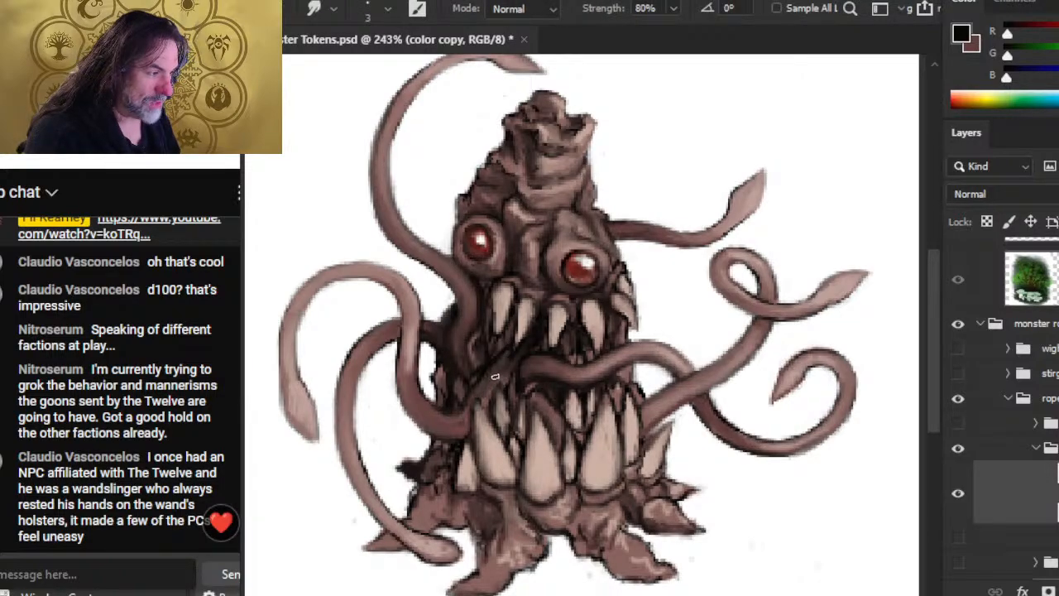
key(b)
key(r)
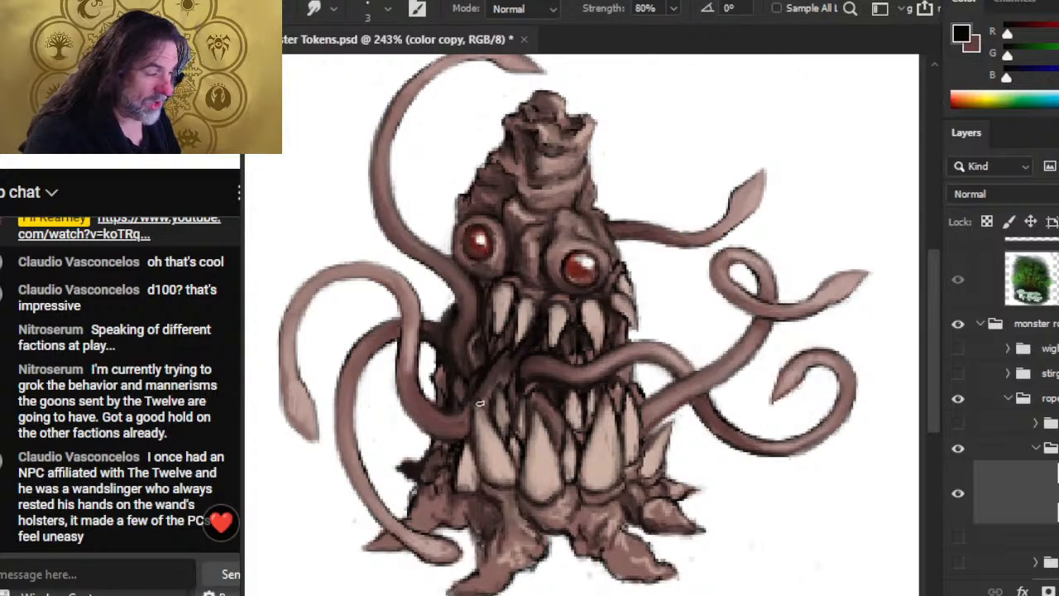
Step: Darken the tentacle emerging from the roper's mouth with fine black strokes and blend them with the Smudge tool at 80% strength
key(b)
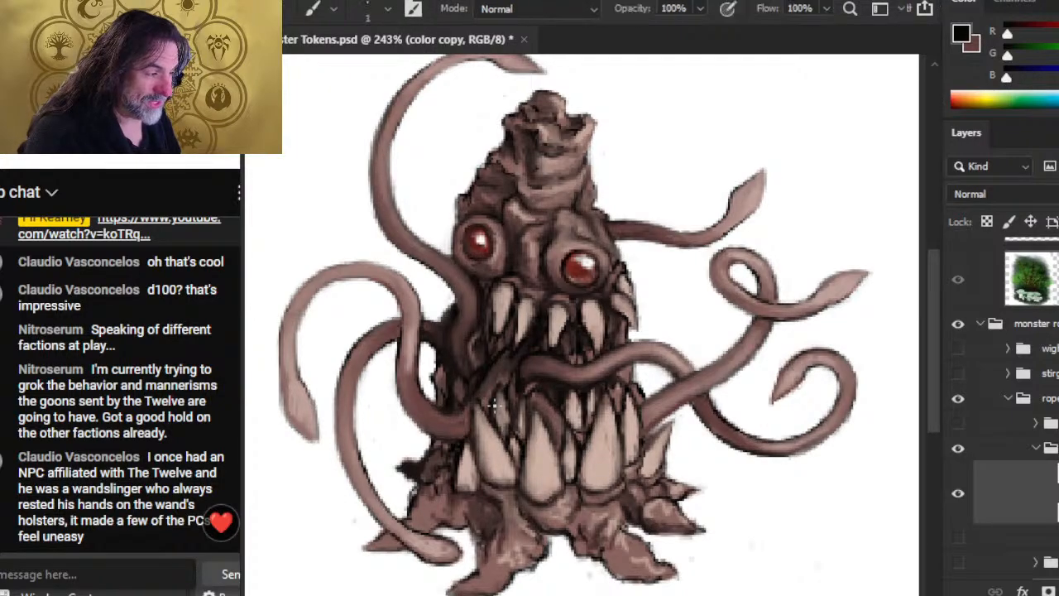
key(r)
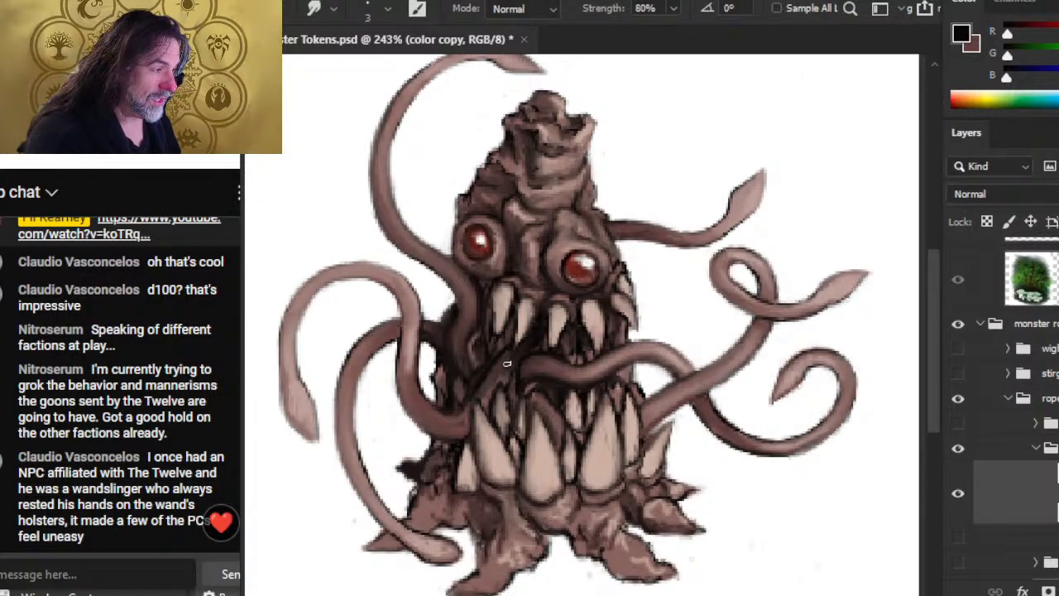
key(b)
mouse_move(530, 320)
mouse_down()
mouse_move(518, 353)
mouse_move(519, 326)
mouse_up()
key(r)
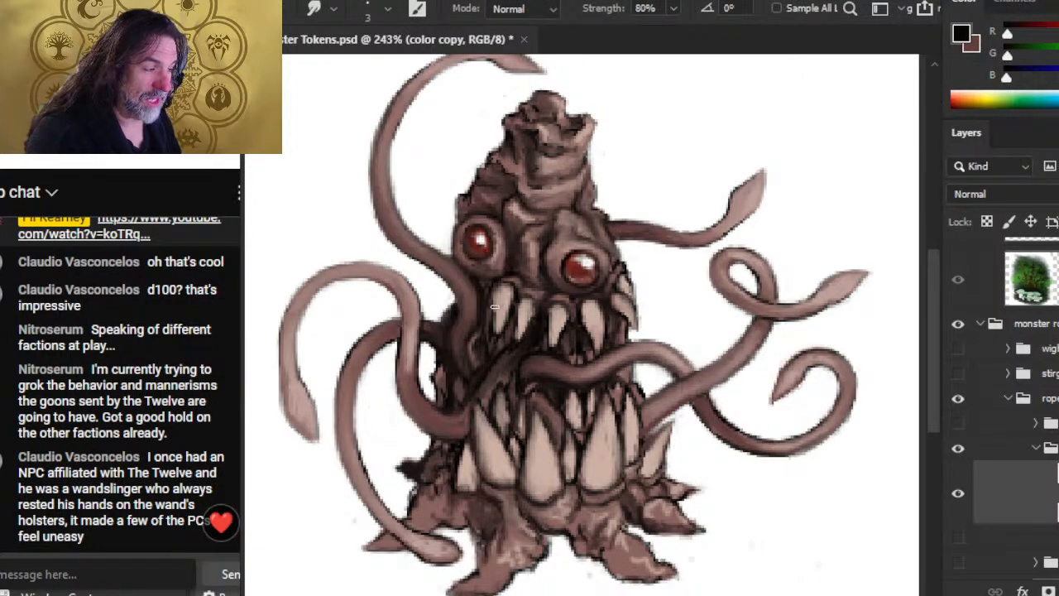
Step: Outline the roper's upper-left fangs and gum line with a 1 px black brush and smudge the strokes into the shading
key(b)
drag(492, 300, 502, 332)
key(r)
key(b)
mouse_move(514, 282)
mouse_down()
mouse_move(503, 286)
mouse_move(543, 293)
mouse_up()
key(r)
Step: Darken, erase and smudge the edges around the roper's upper-right teeth and the nearby tentacles
key(b)
key(r)
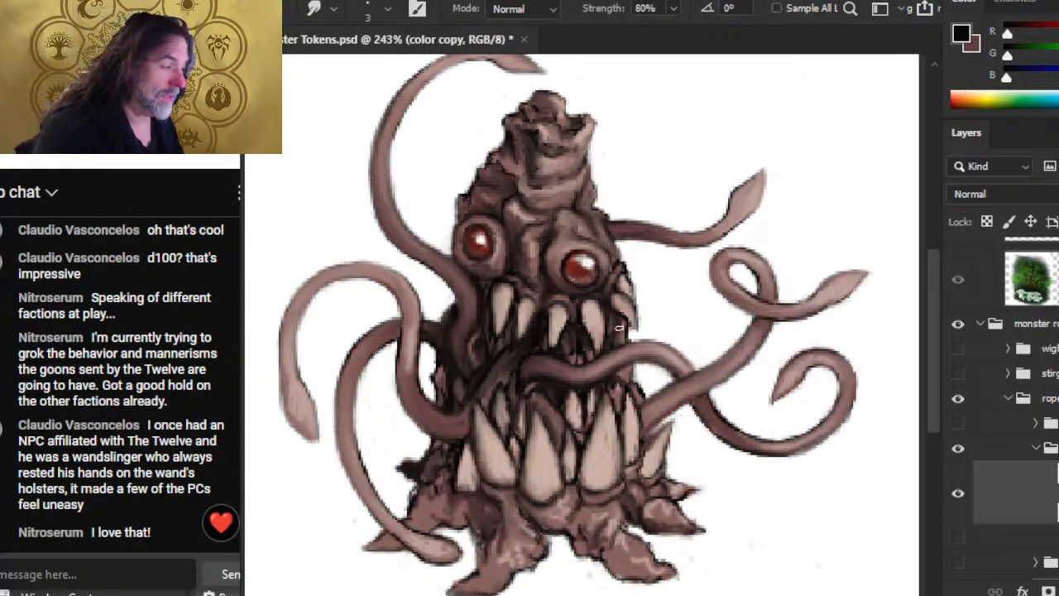
key(e)
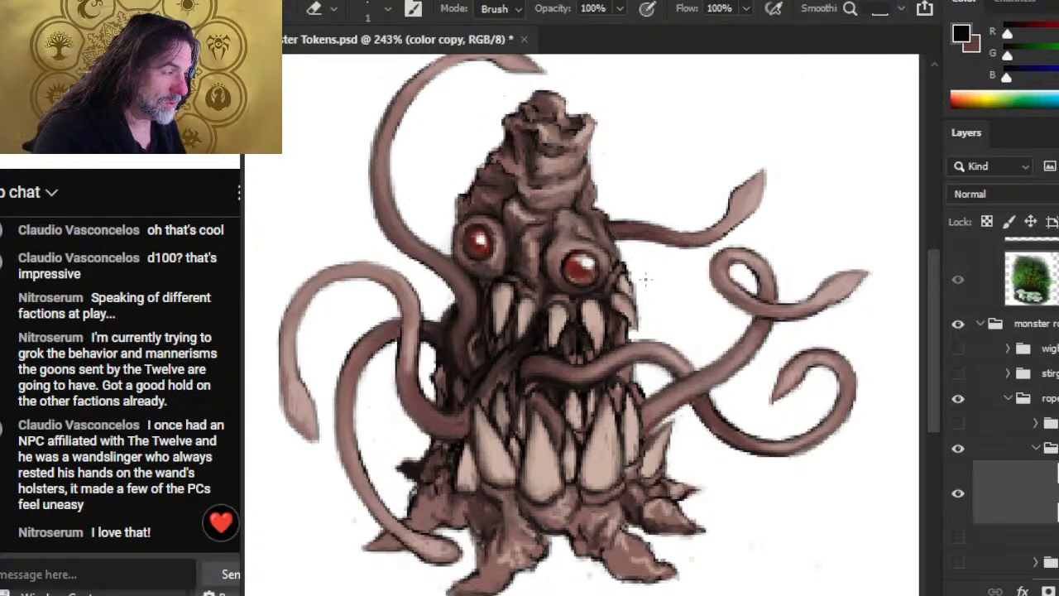
key(r)
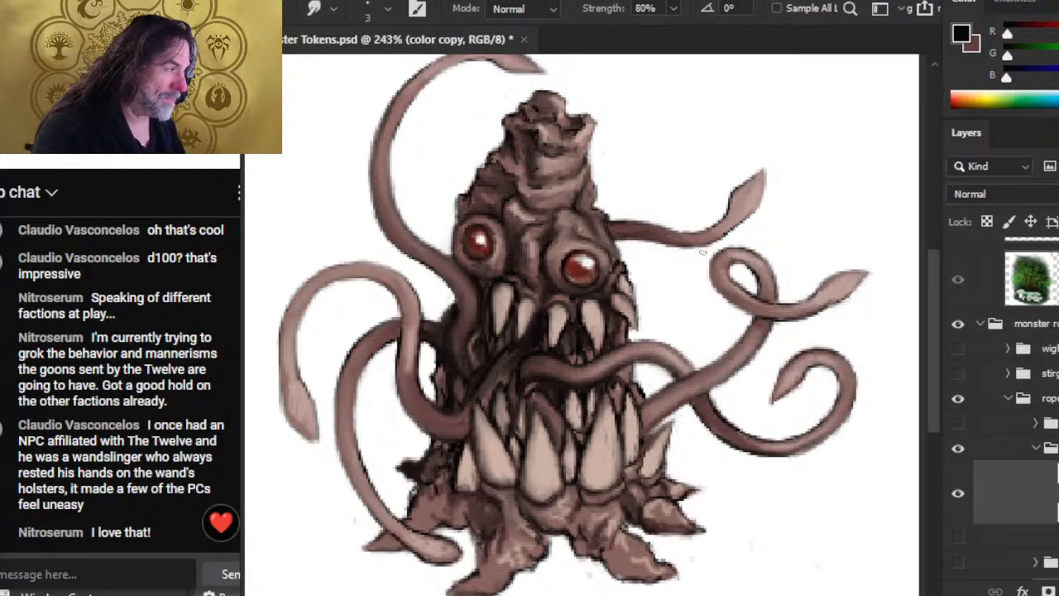
Step: Add a thin black outline along the far-left tentacle's tip and smudge it into the existing color
key(e)
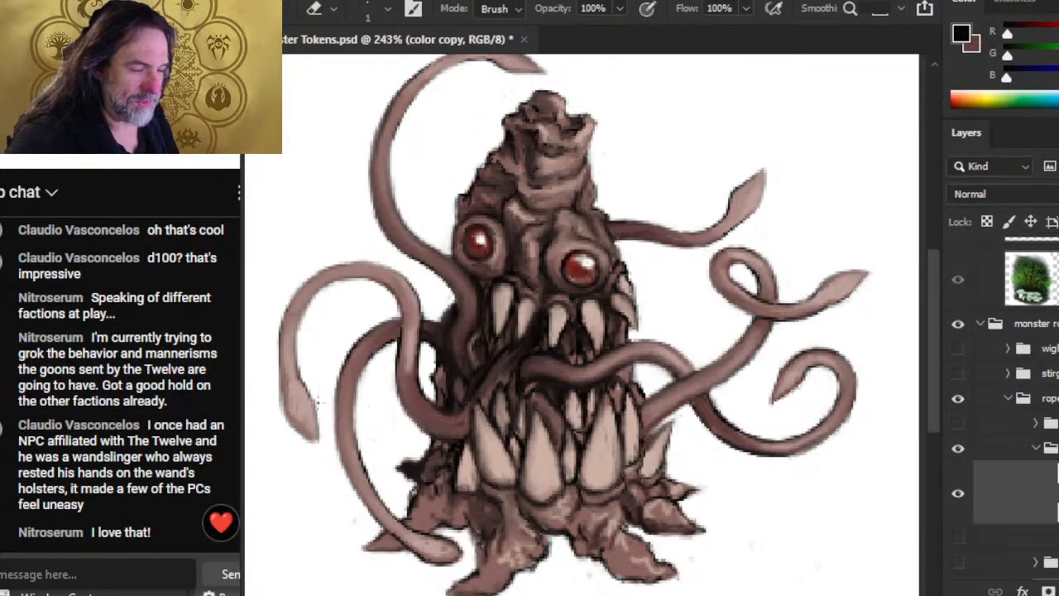
key(b)
mouse_move(285, 414)
mouse_down()
mouse_move(306, 435)
mouse_move(293, 426)
mouse_move(305, 433)
mouse_move(319, 418)
mouse_move(317, 437)
mouse_move(295, 422)
mouse_move(306, 435)
mouse_move(279, 381)
mouse_up()
key(r)
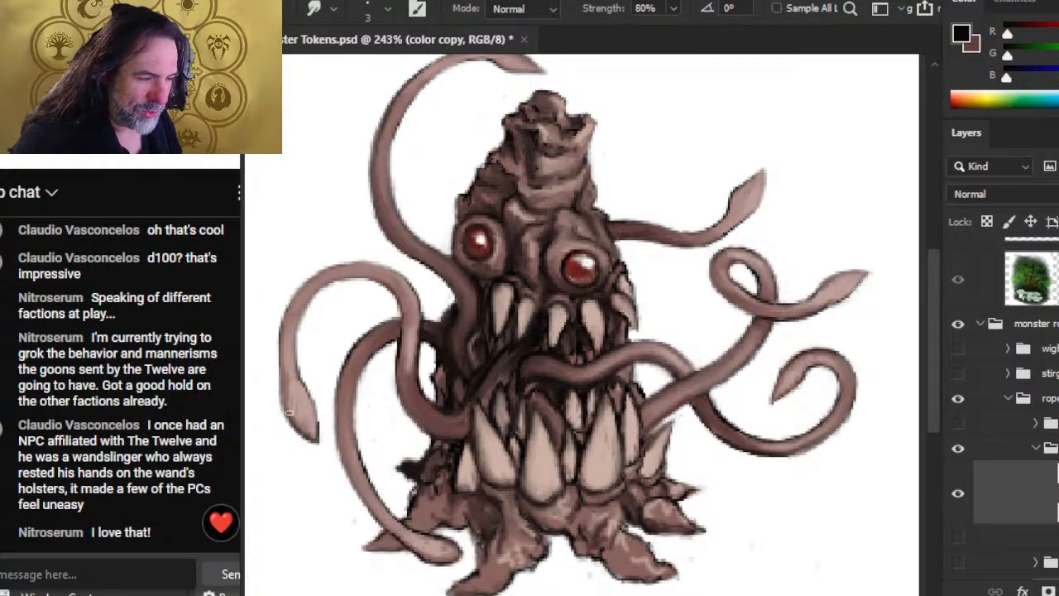
mouse_move(320, 437)
mouse_down()
mouse_move(316, 388)
mouse_move(321, 425)
mouse_move(319, 392)
mouse_move(322, 422)
mouse_move(292, 410)
mouse_move(311, 440)
mouse_move(293, 413)
mouse_move(298, 423)
mouse_move(285, 430)
mouse_move(317, 448)
mouse_move(296, 431)
mouse_up()
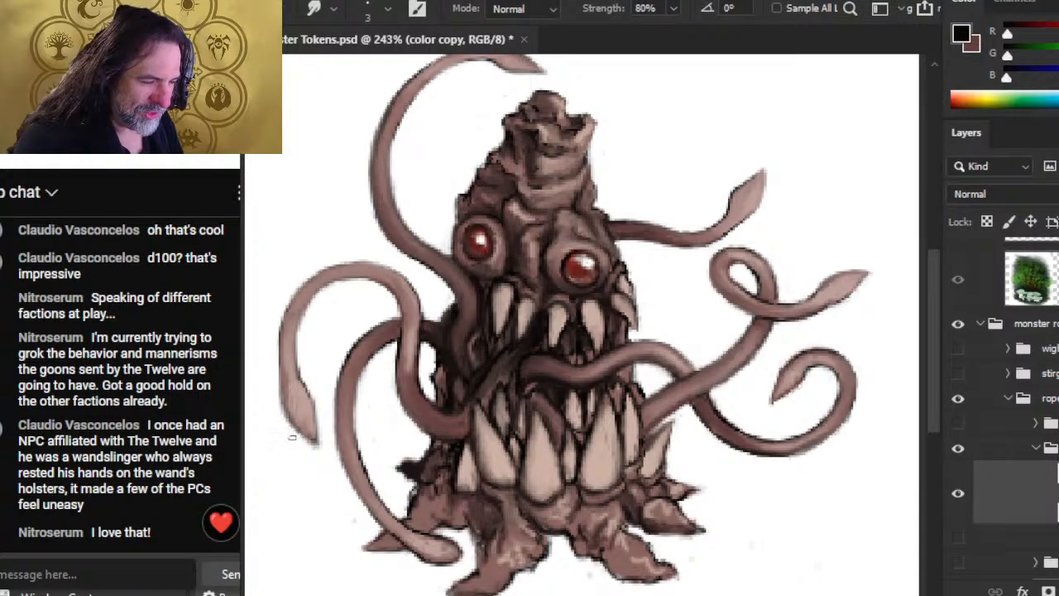
Step: Clean up stray edge pixels and smooth the outer edge of the lower-left tentacle with the Smudge tool
key(e)
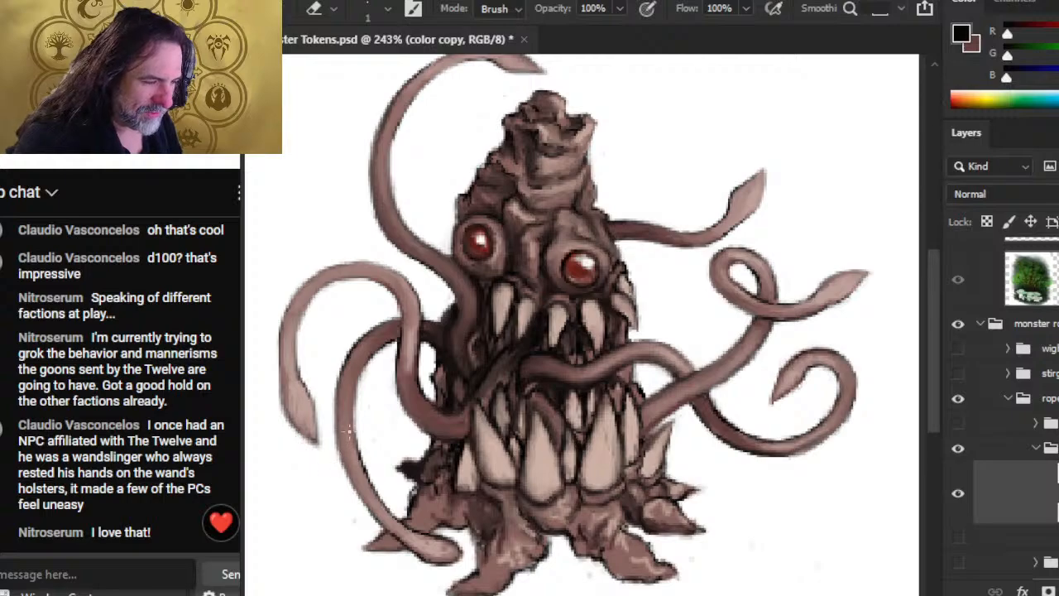
key(r)
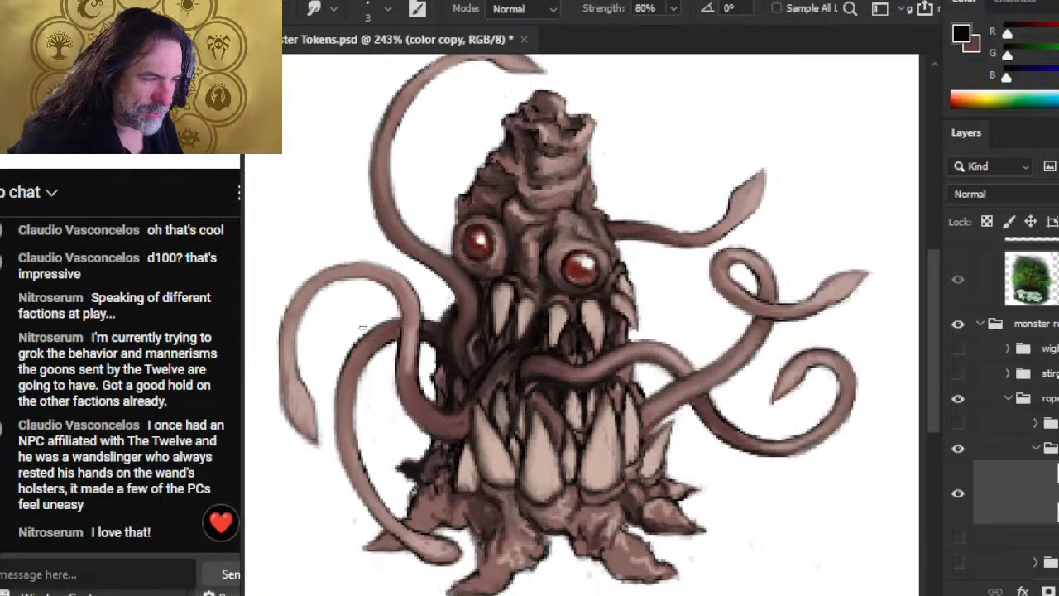
mouse_move(370, 337)
mouse_down()
mouse_move(342, 371)
mouse_move(347, 360)
mouse_move(356, 412)
mouse_up()
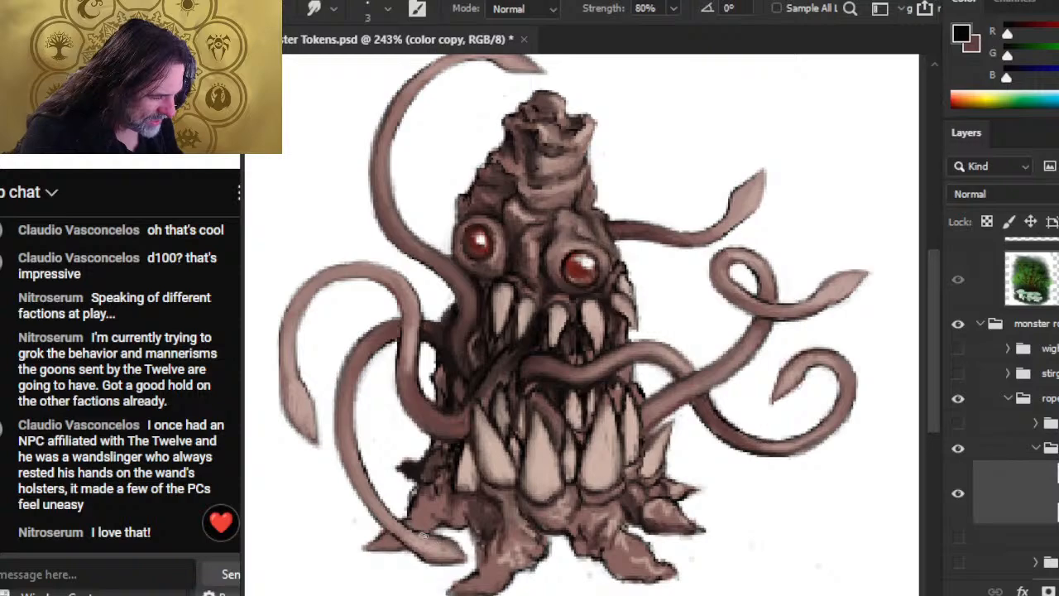
Step: Paint dark shading around the roper's left feet beside the lower-left tentacle tip and smudge it smooth
key(b)
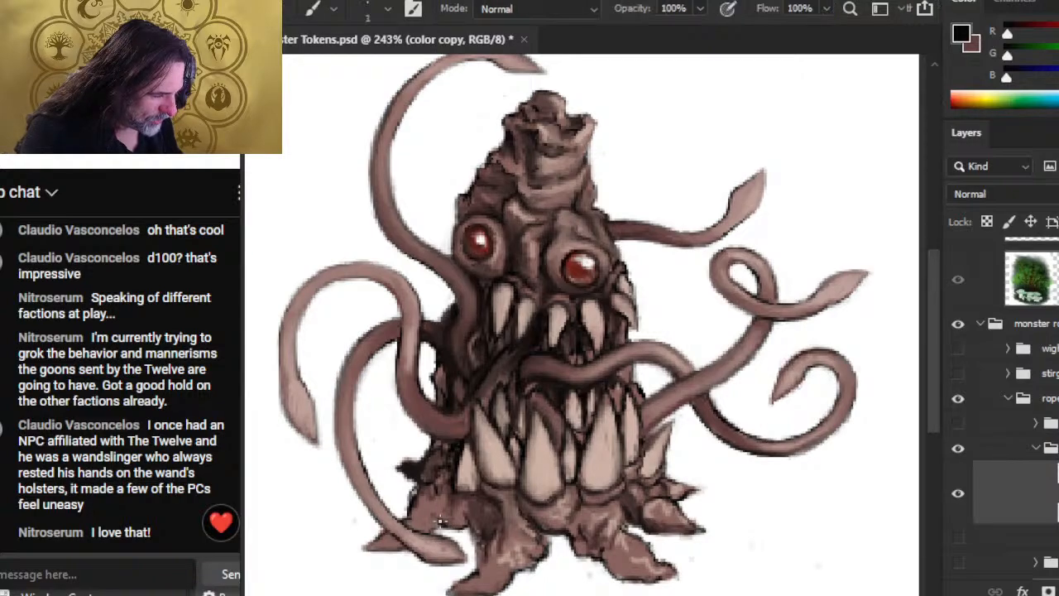
key(r)
key(b)
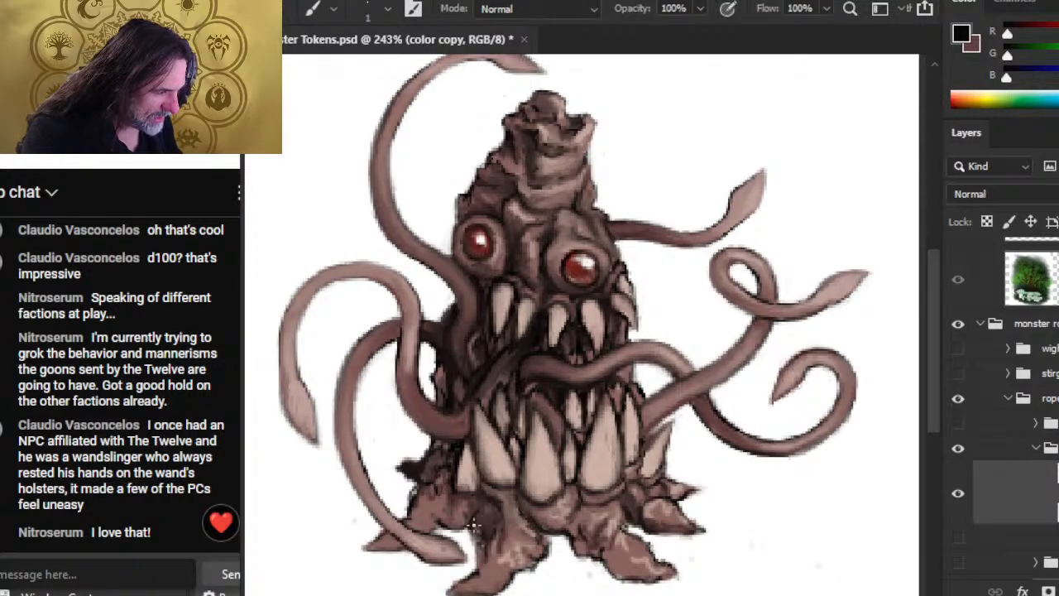
key(r)
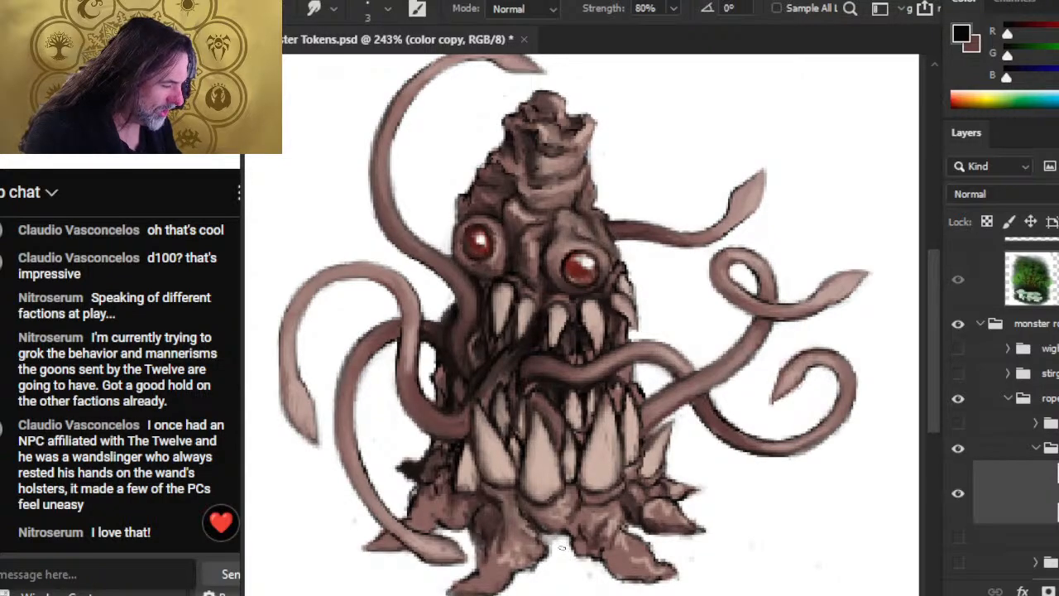
Step: Erase stray marks between the front feet, and shade and blend the roper's right front foot
key(e)
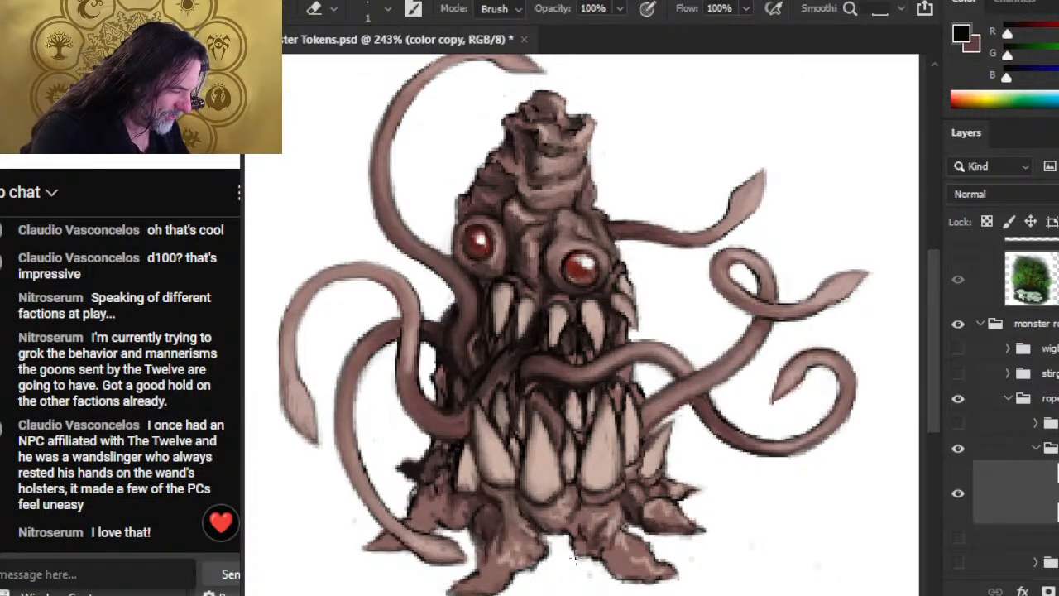
key(r)
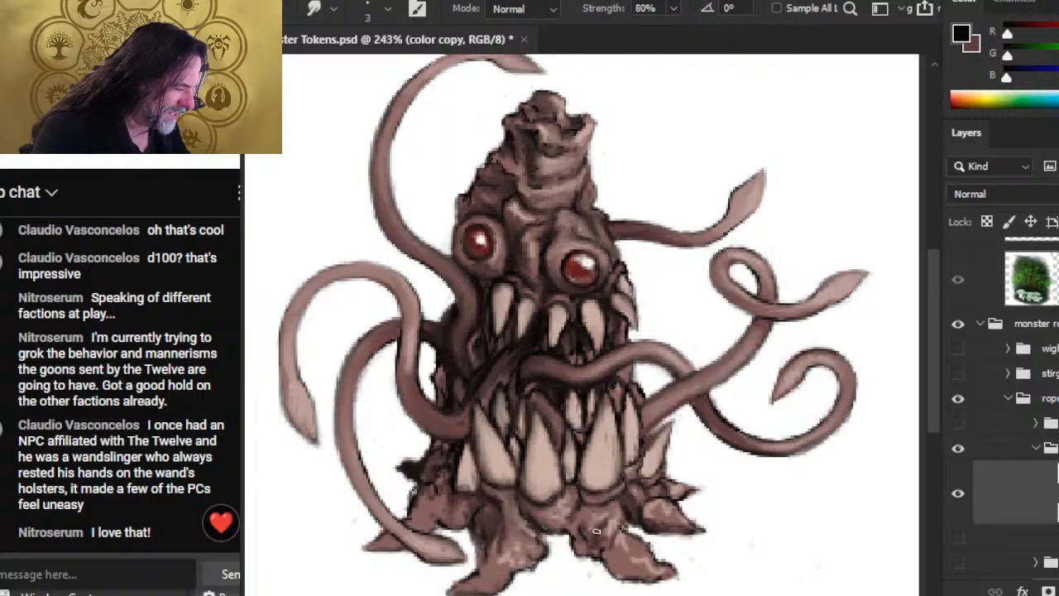
key(b)
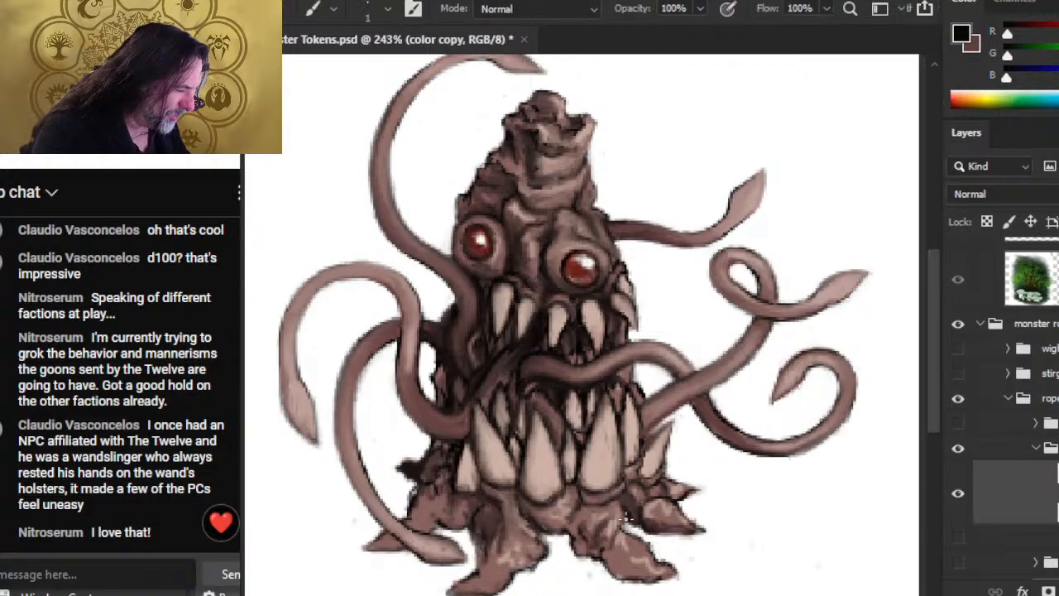
key(r)
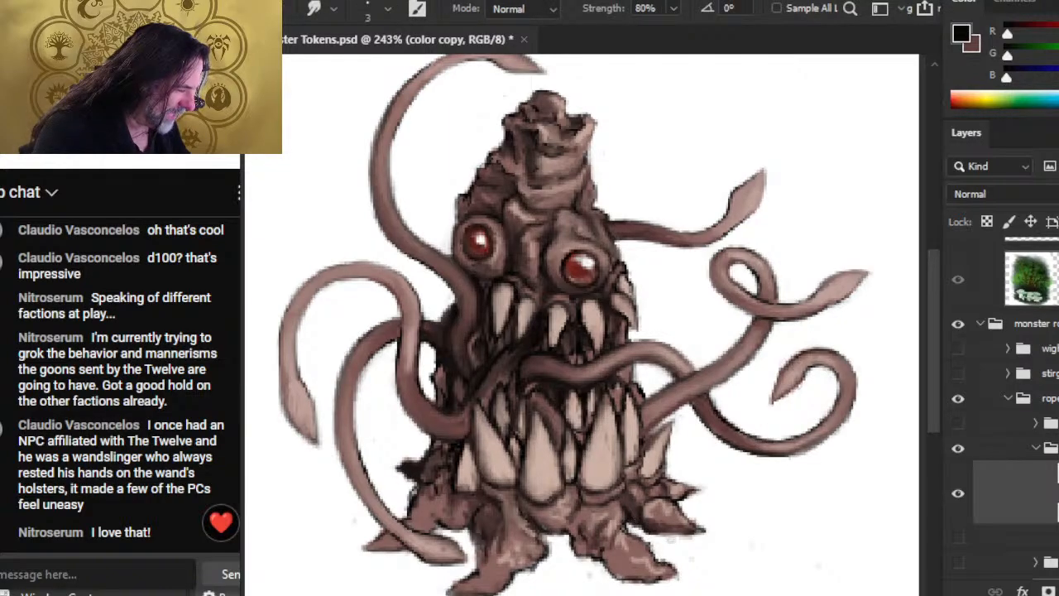
key(b)
key(r)
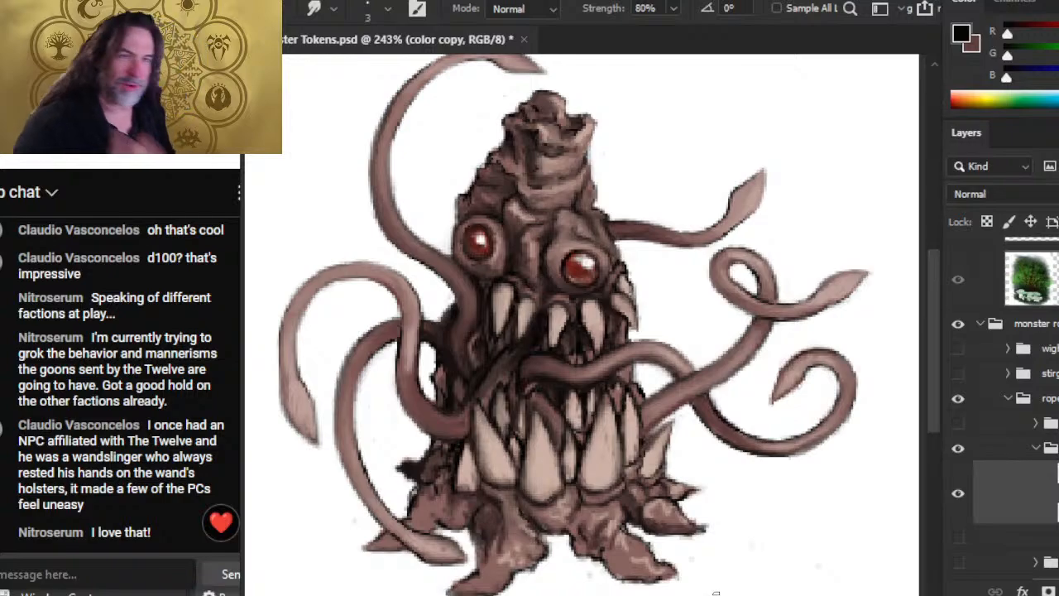
Step: Define the outer tooth at the lower jaw's right side with a dark stroke, smudging it and erasing the rough edges
key(e)
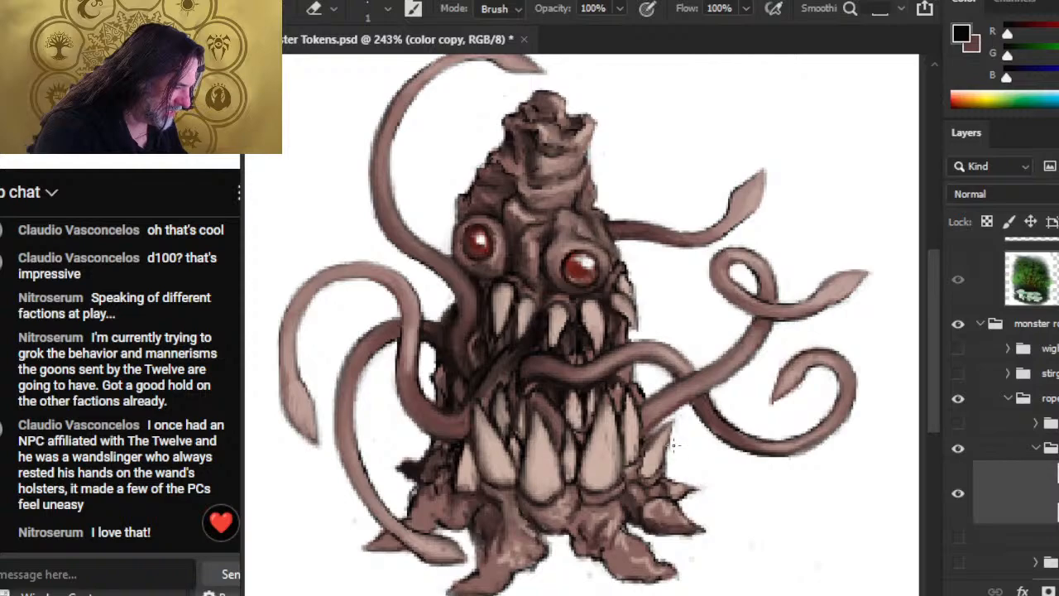
key(r)
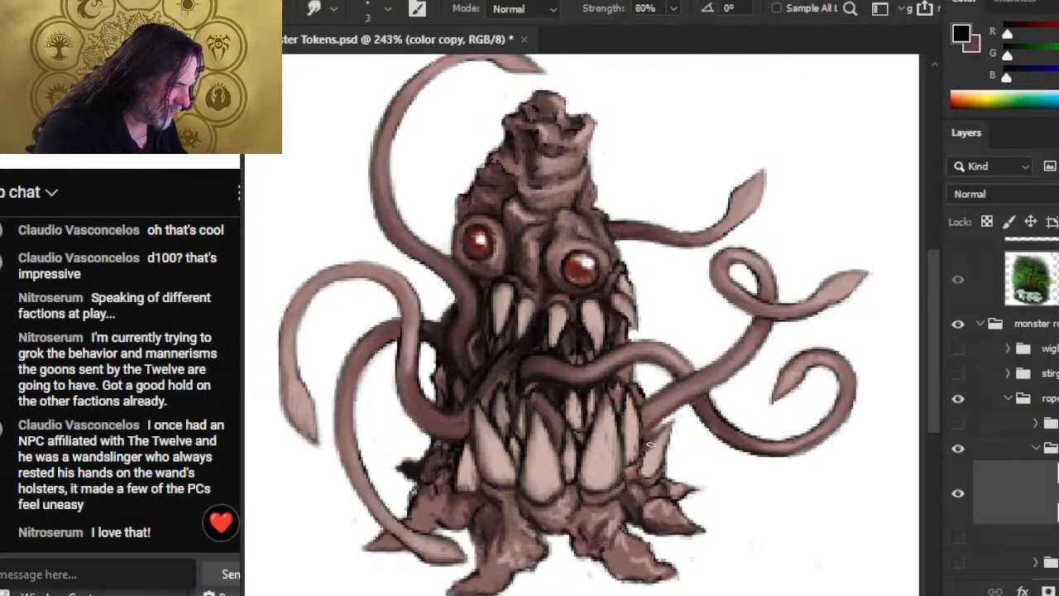
key(b)
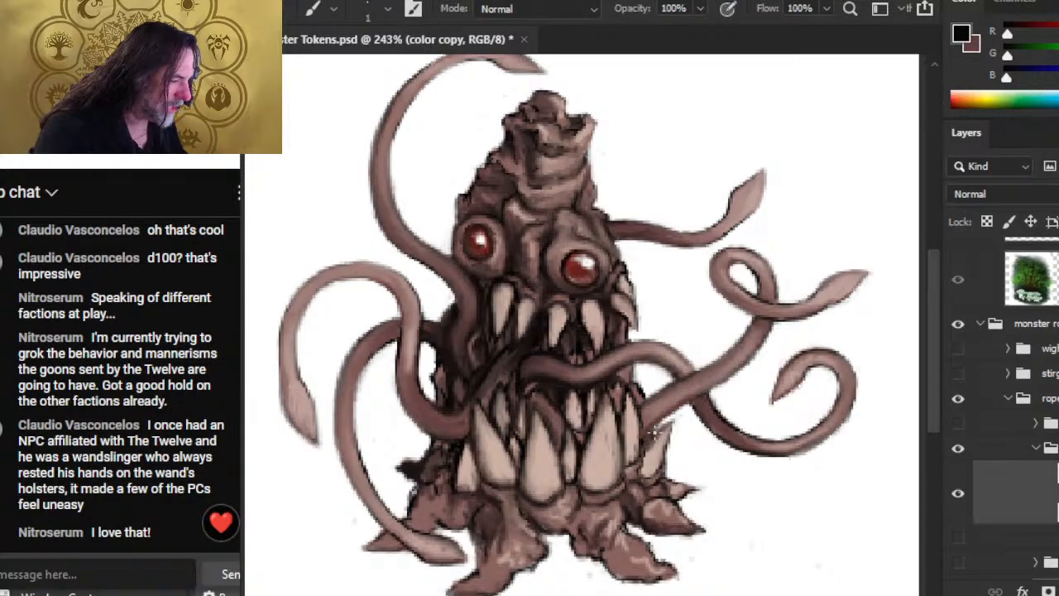
drag(654, 431, 651, 458)
key(r)
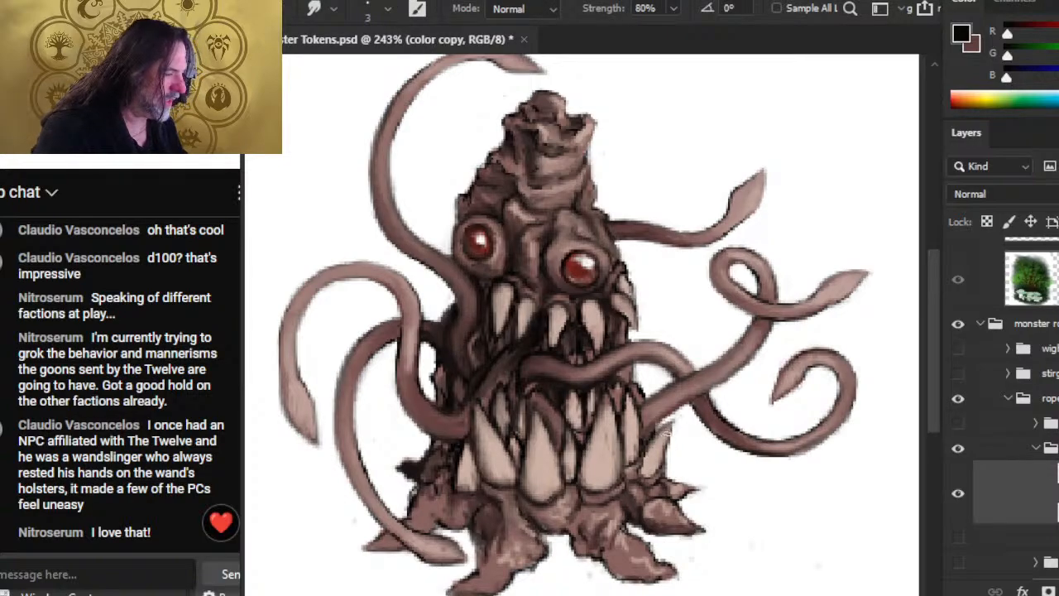
key(e)
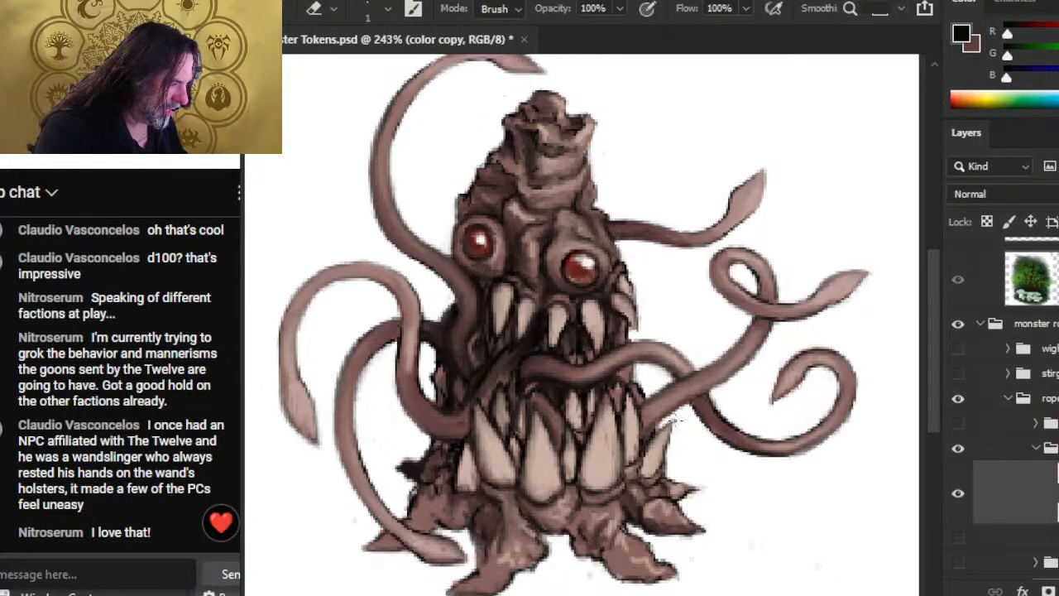
key(r)
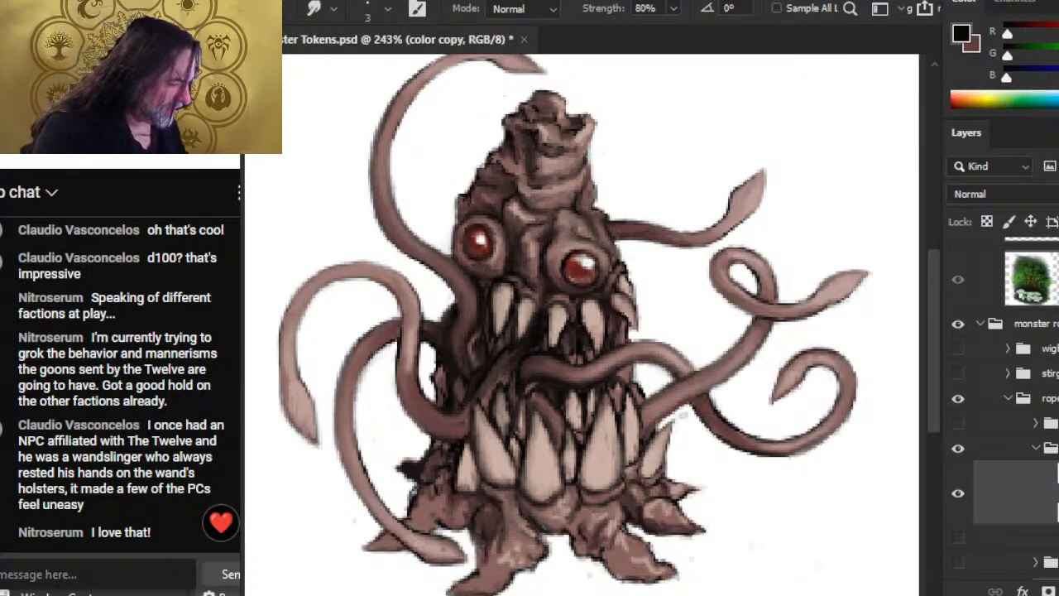
key(e)
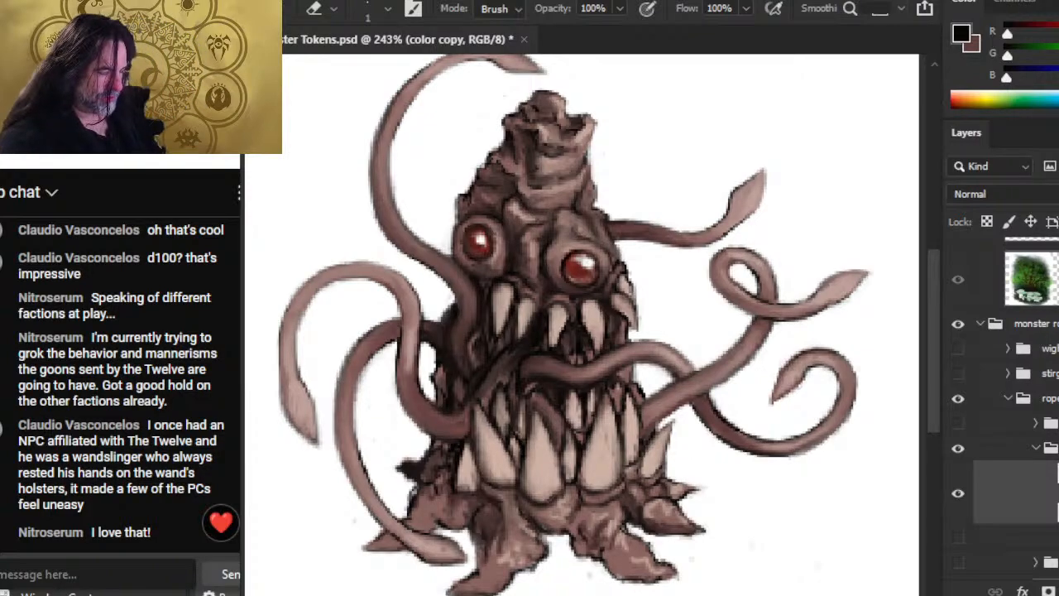
Step: Save the monster tokens document with the refined roper artwork
key(z)
drag(608, 592, 575, 592)
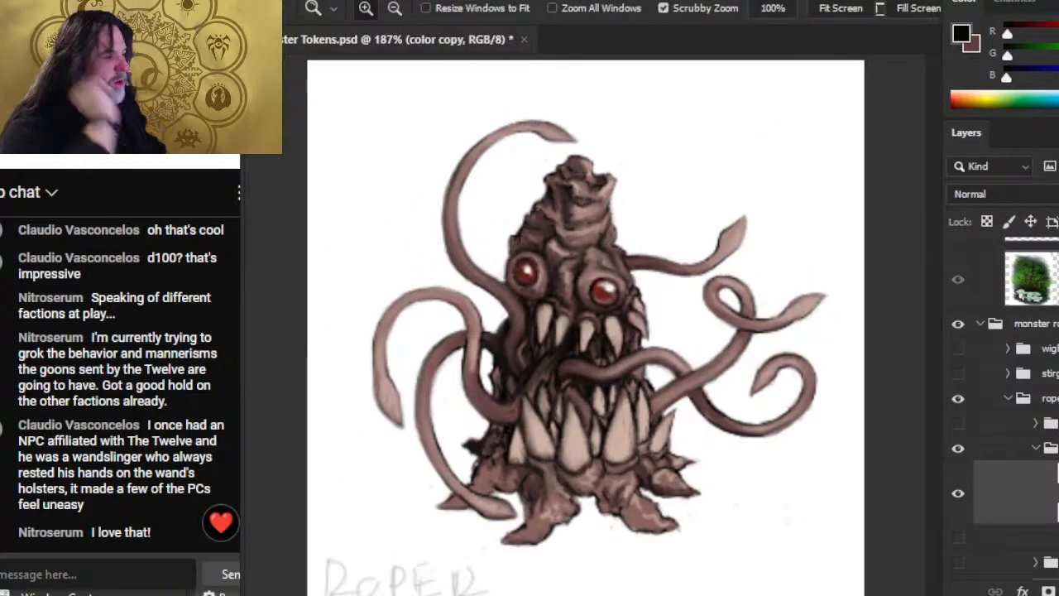
mouse_move(545, 595)
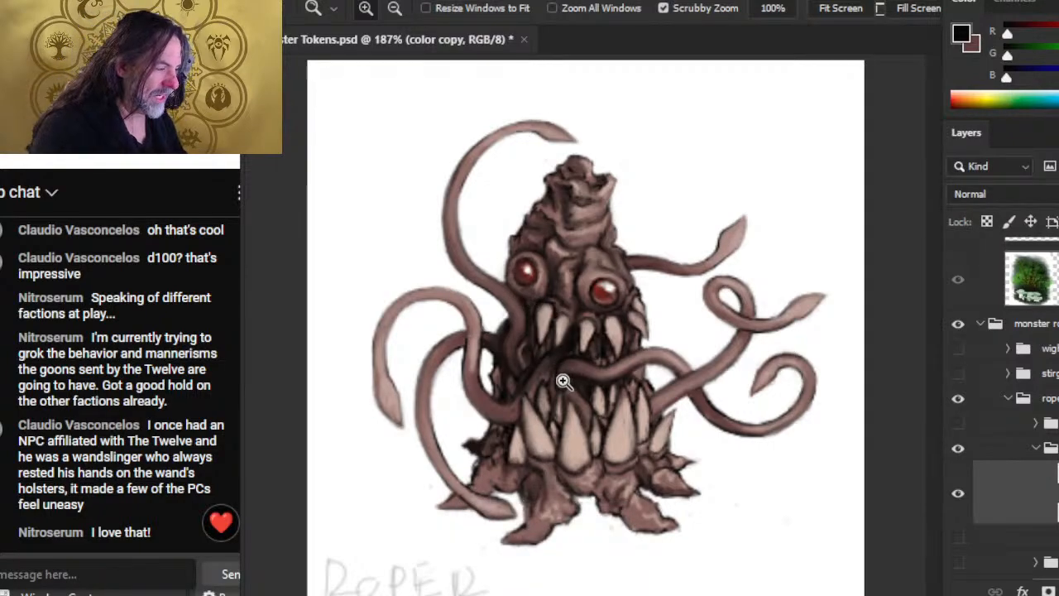
drag(724, 447, 661, 438)
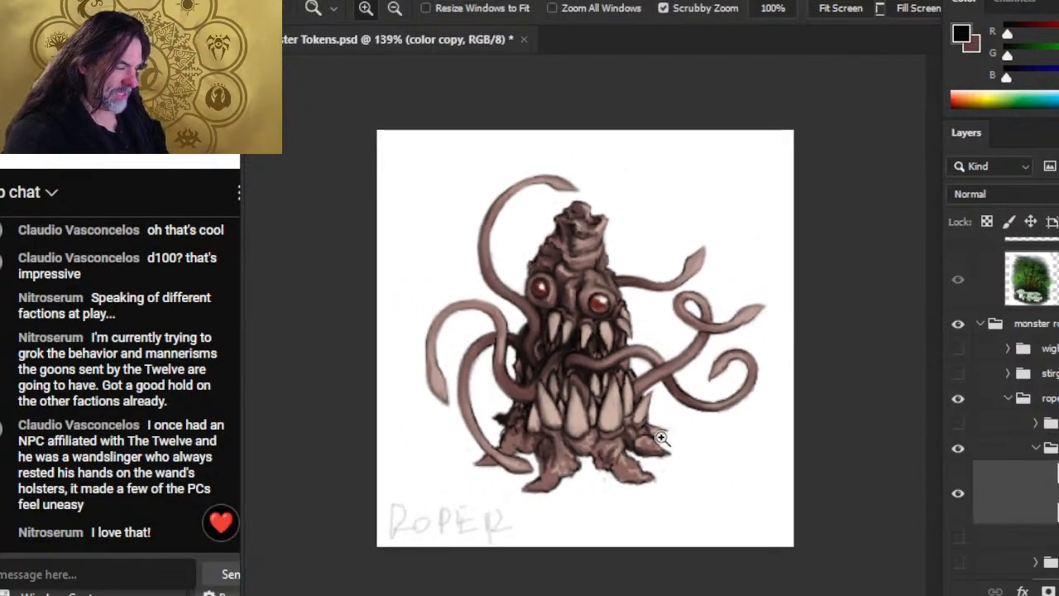
key(ctrl+s)
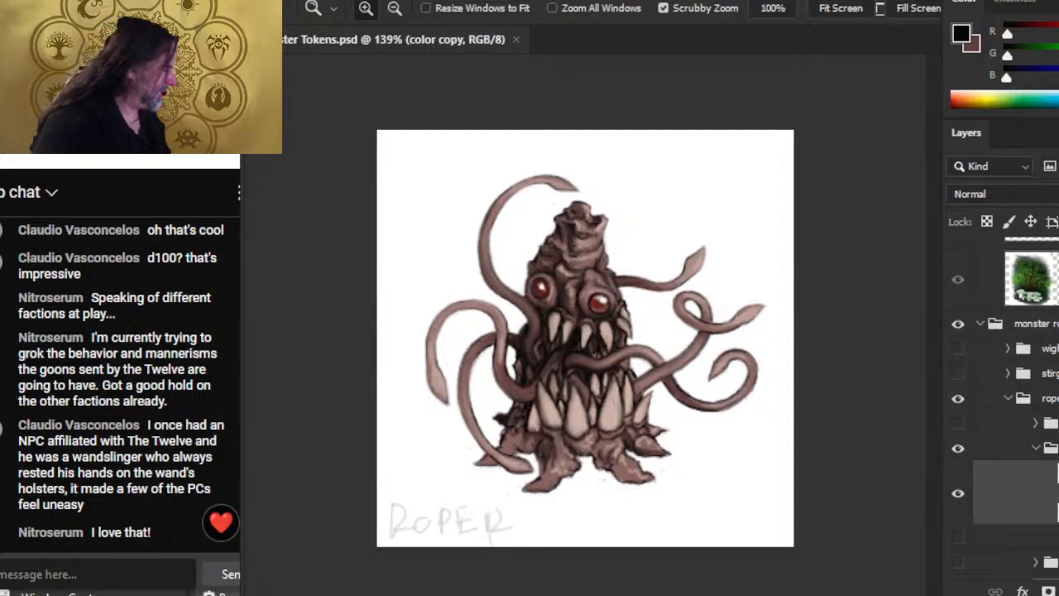
Step: Collapse the roper layer group and edit the group's name
click(1009, 398)
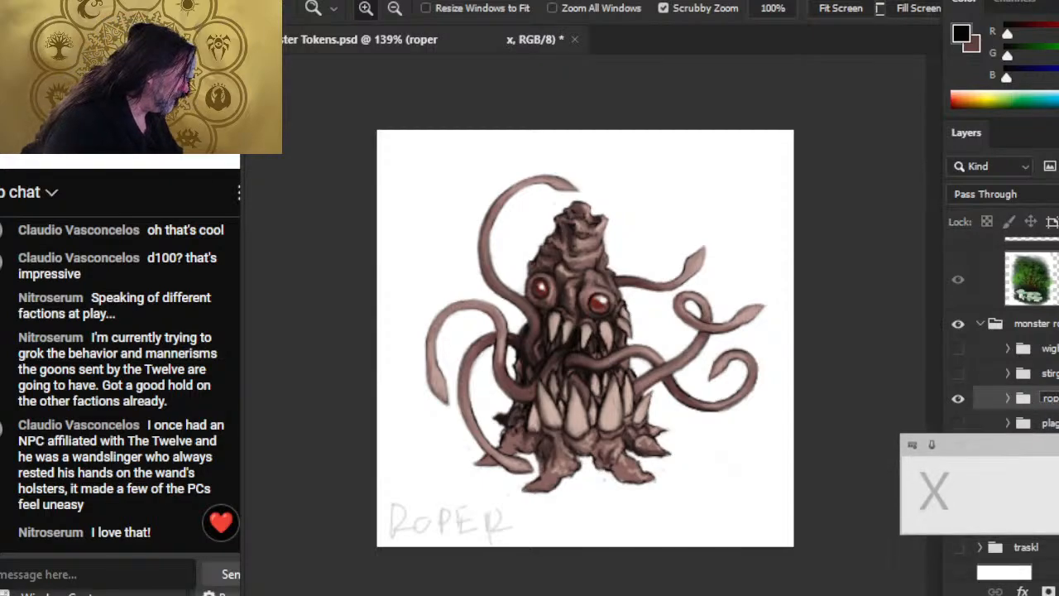
key(Return)
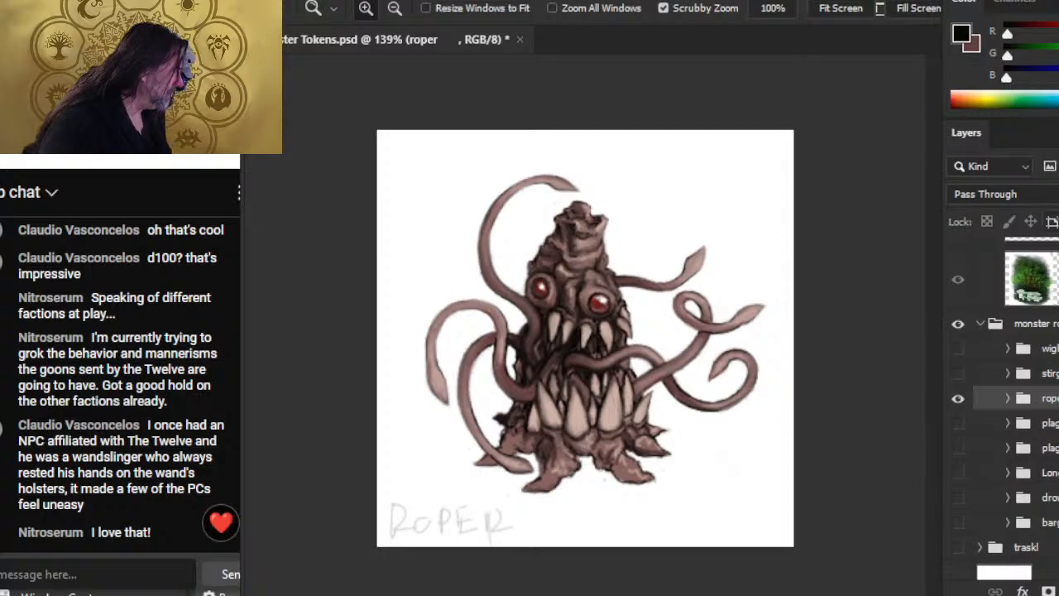
scroll(1018, 372, up, 4)
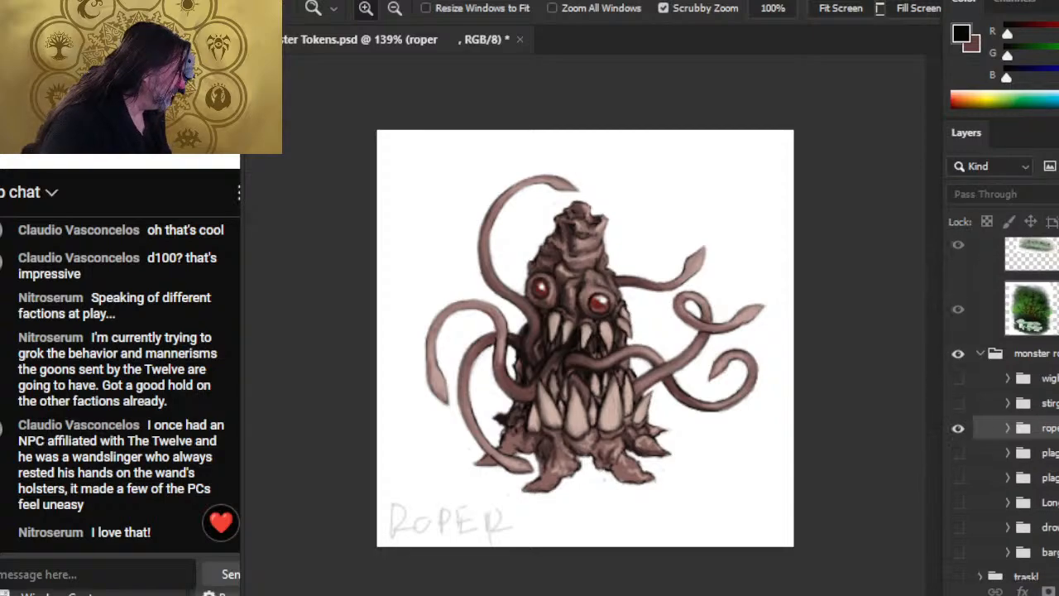
scroll(1010, 373, up, 3)
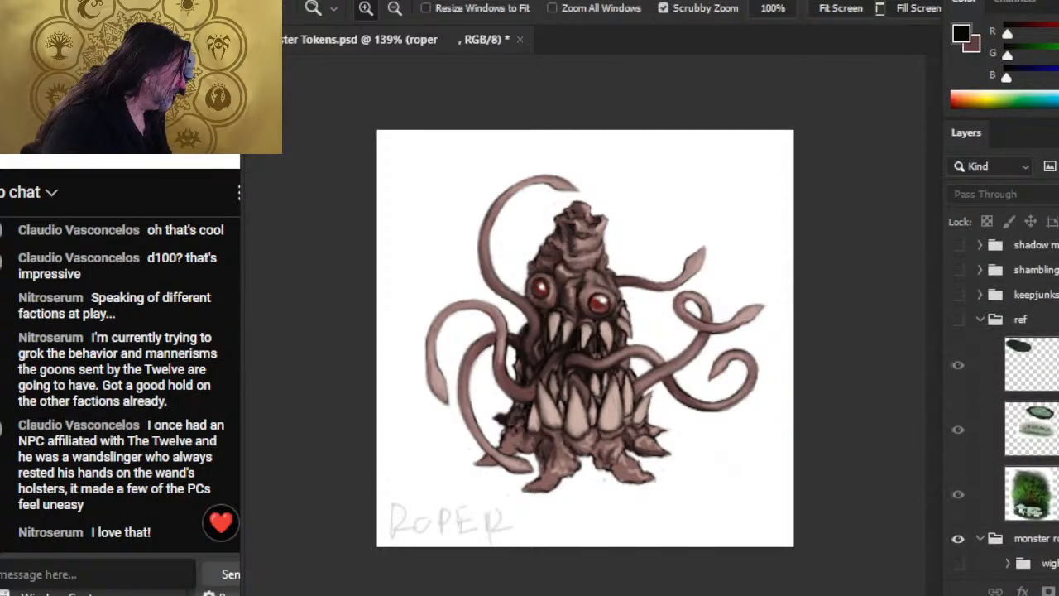
Step: Collapse the ref group, move the roper group out of the monster roughs to just above the shadow group, and hide it
click(987, 330)
click(981, 329)
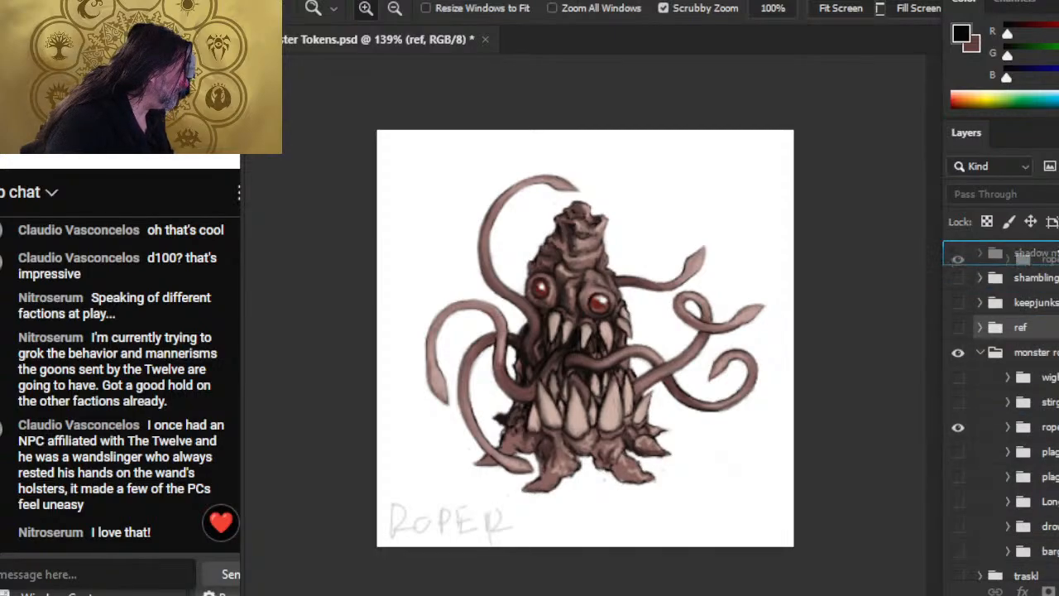
drag(1050, 427, 1058, 242)
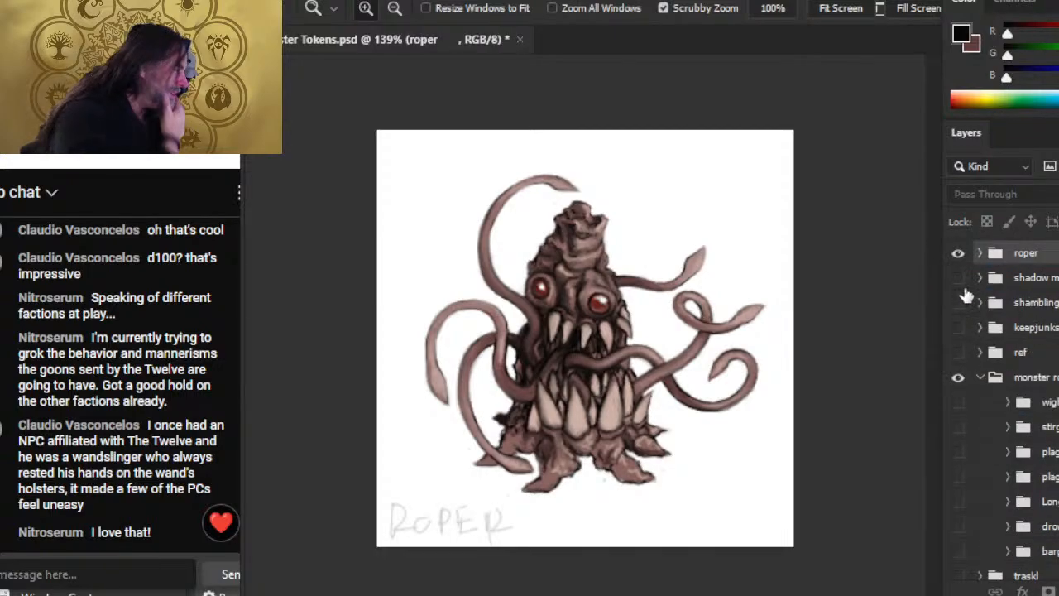
click(959, 254)
Step: Review the assassin vine and black pudding token paintings, showing and hiding their groups one at a time
scroll(1002, 348, up, 4)
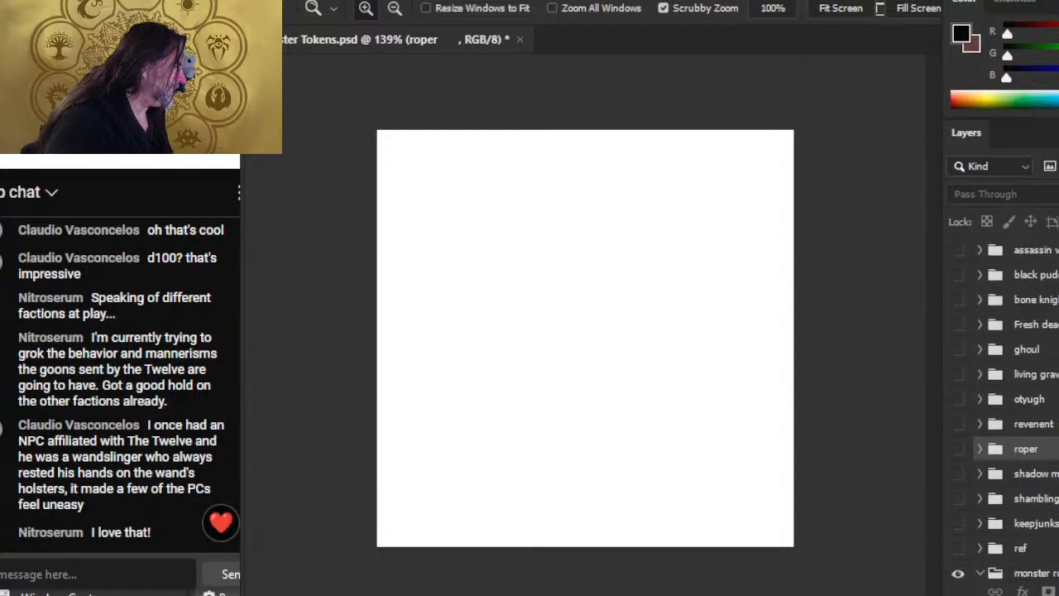
click(957, 255)
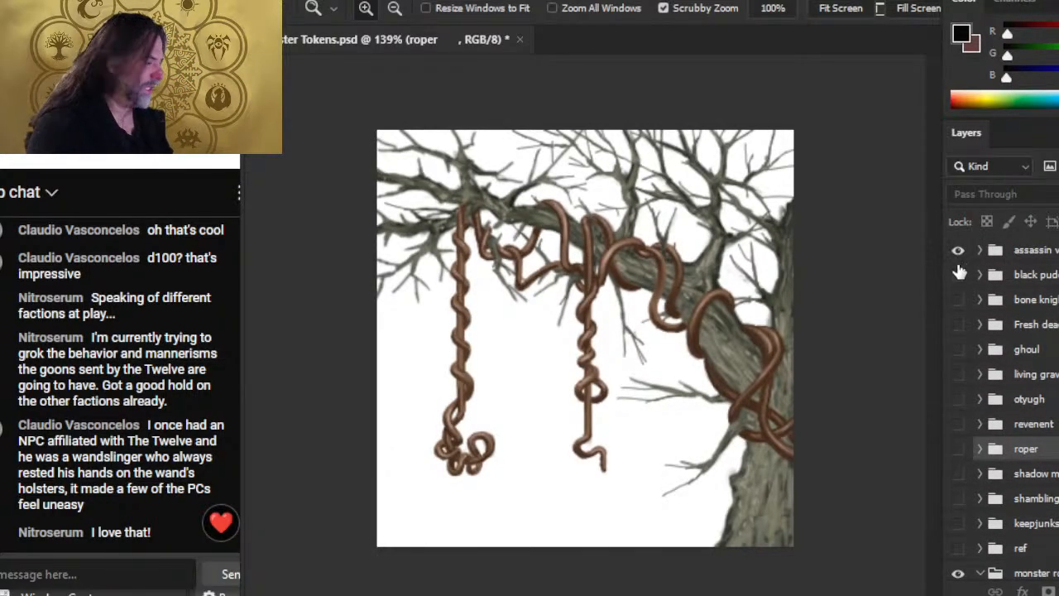
click(958, 253)
click(959, 276)
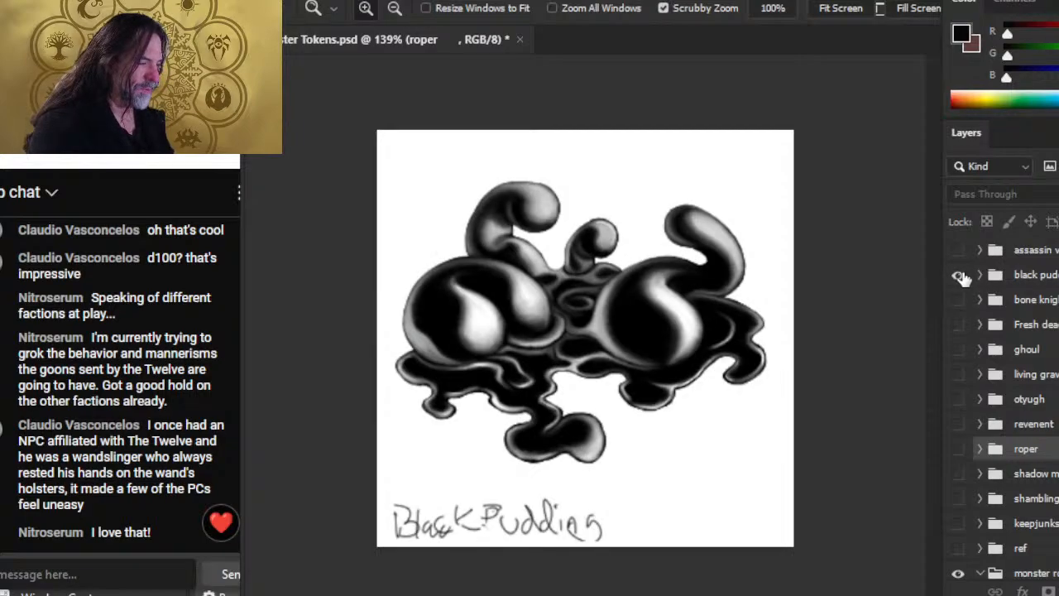
click(961, 278)
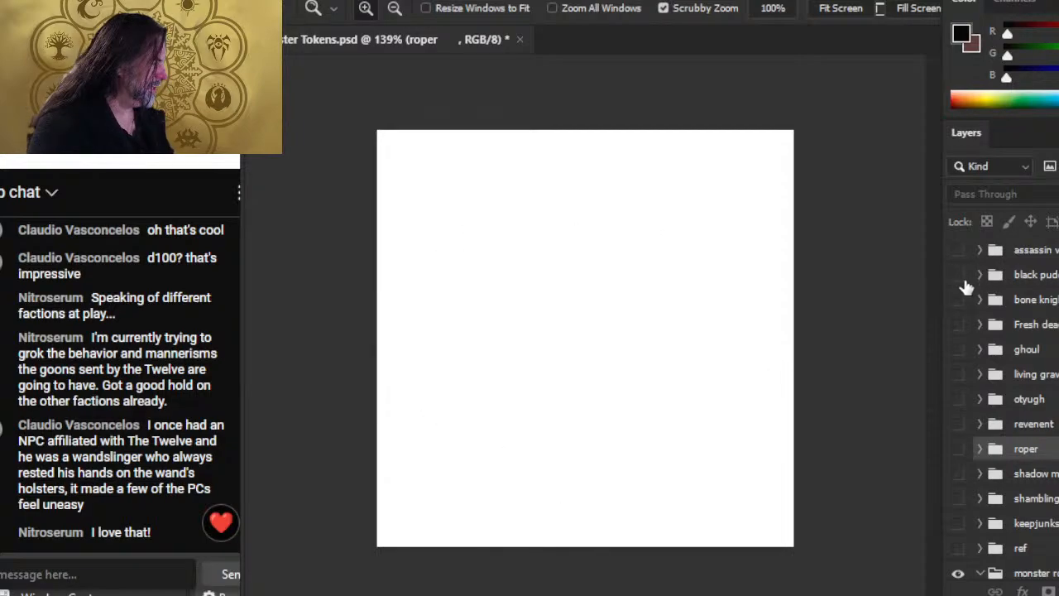
click(959, 283)
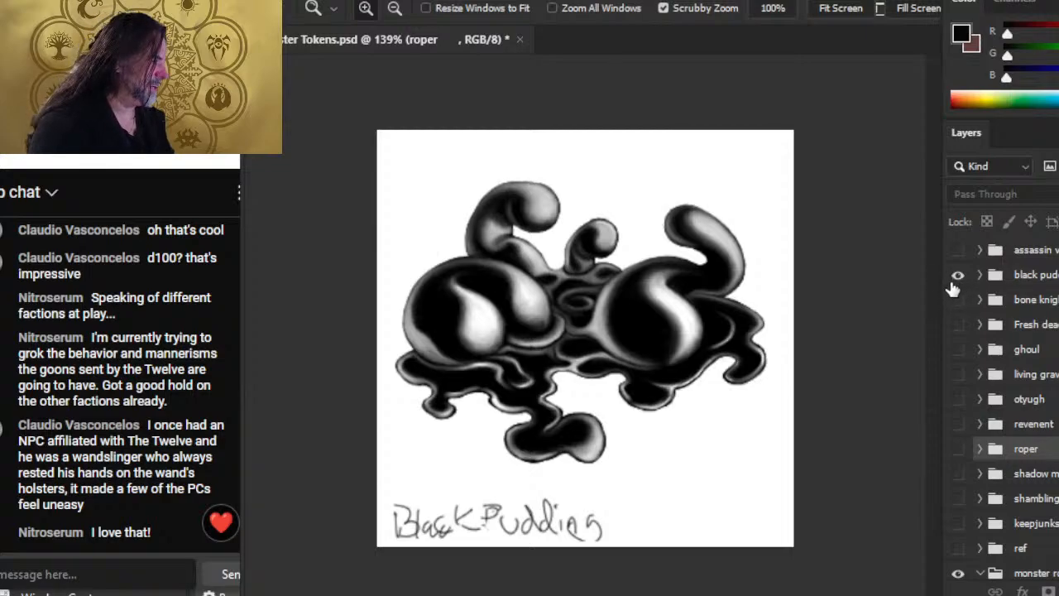
click(957, 276)
Step: View the bone knight and Fresh dead tokens in turn, inspecting the Fresh dead figure's mossy torso up close before hiding it
click(959, 300)
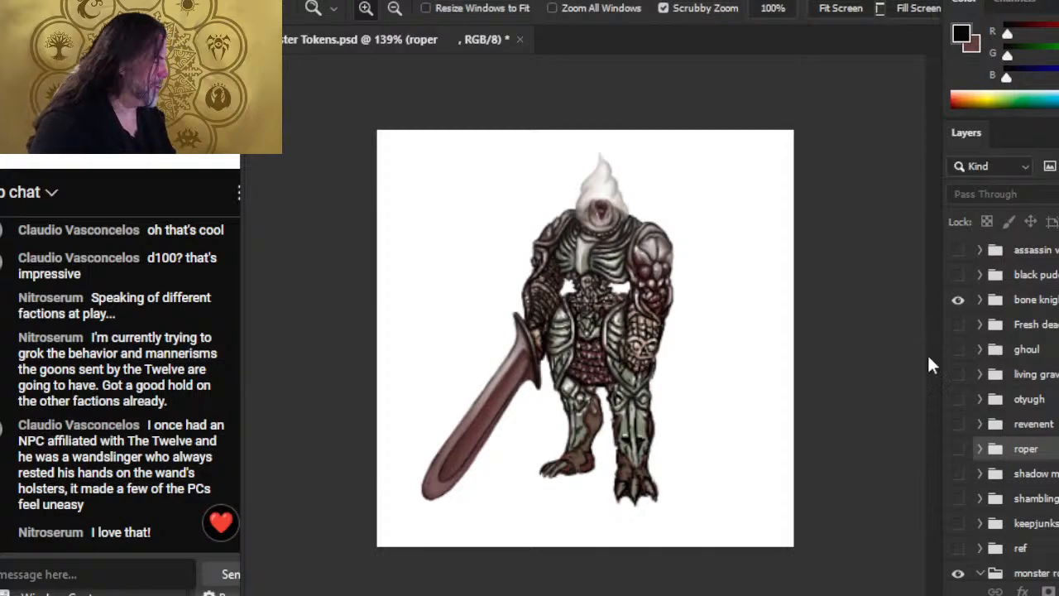
click(959, 299)
click(960, 324)
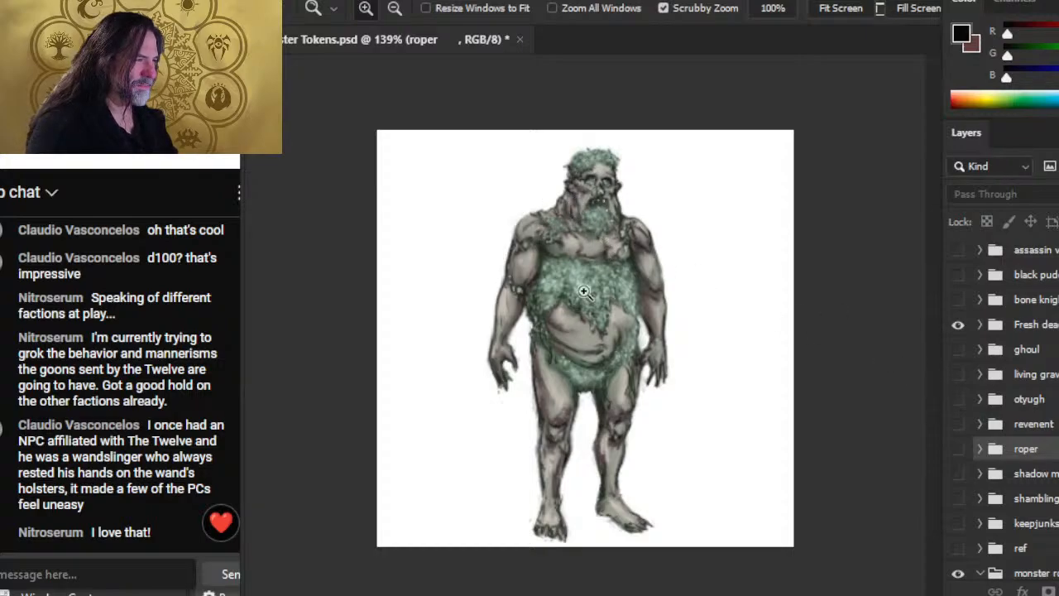
drag(583, 281, 647, 296)
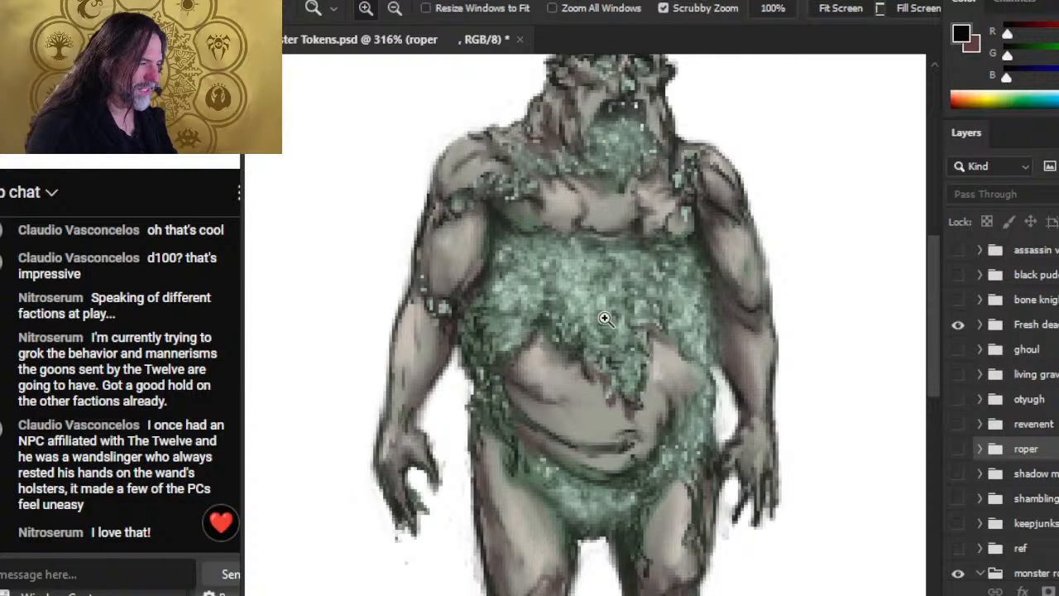
drag(690, 331, 636, 311)
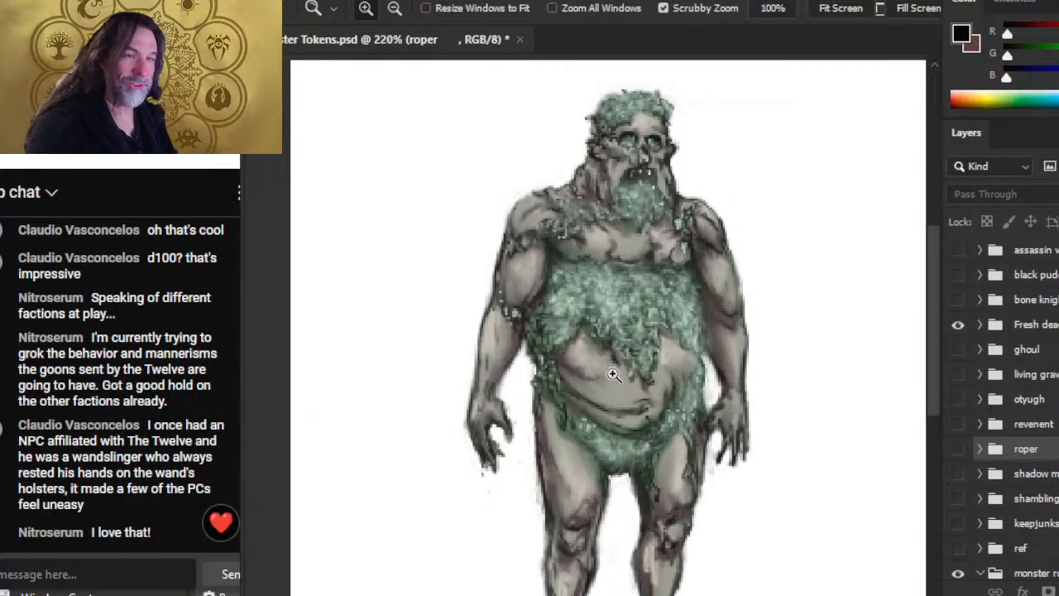
drag(734, 379, 676, 374)
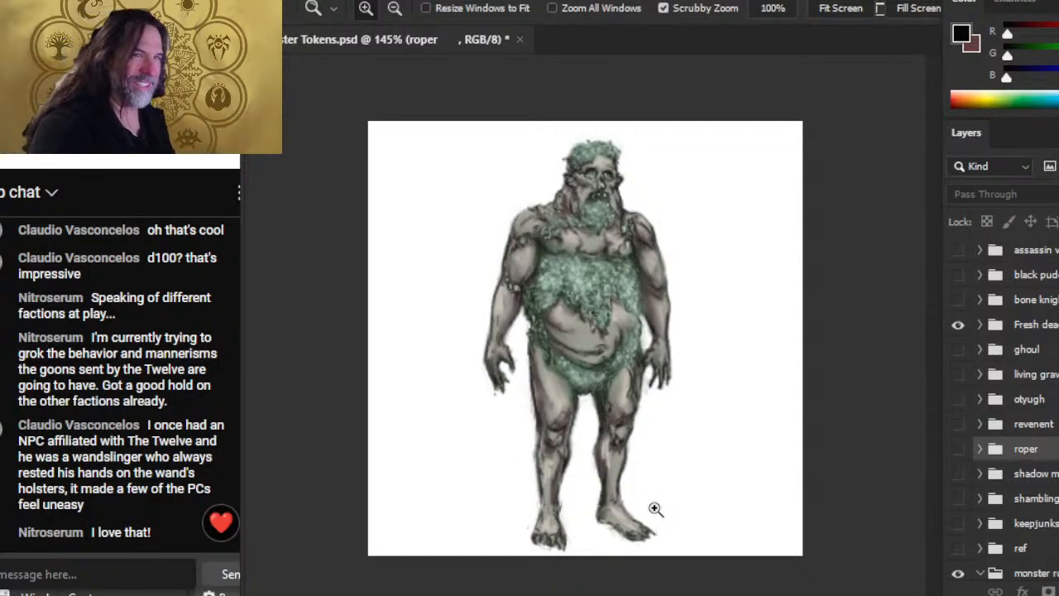
click(958, 325)
Step: View the ghoul, living grave and otyugh tokens one after another, hiding each group after inspecting it
click(958, 350)
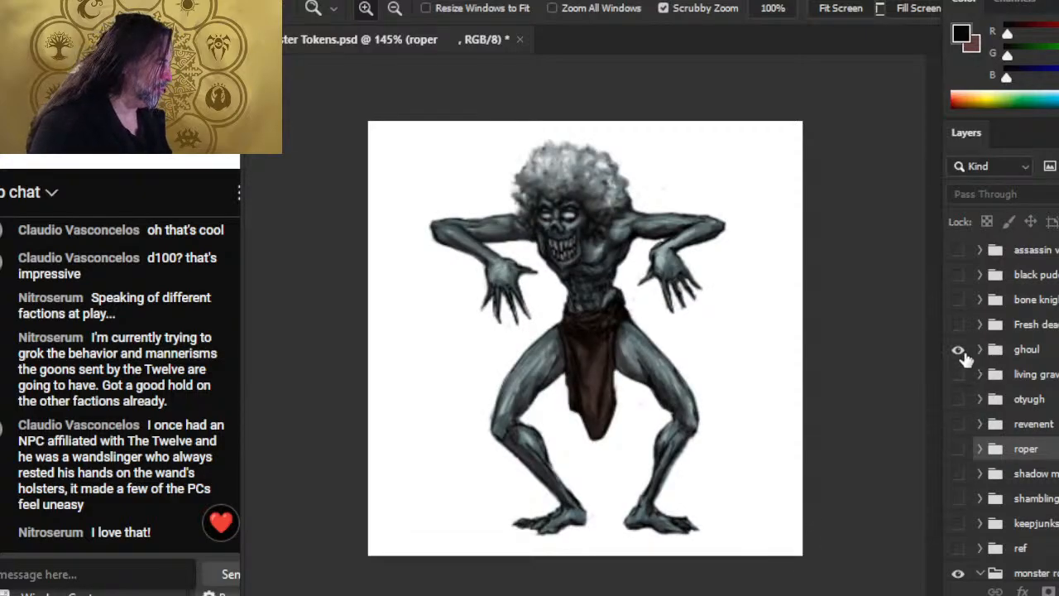
click(957, 349)
click(957, 374)
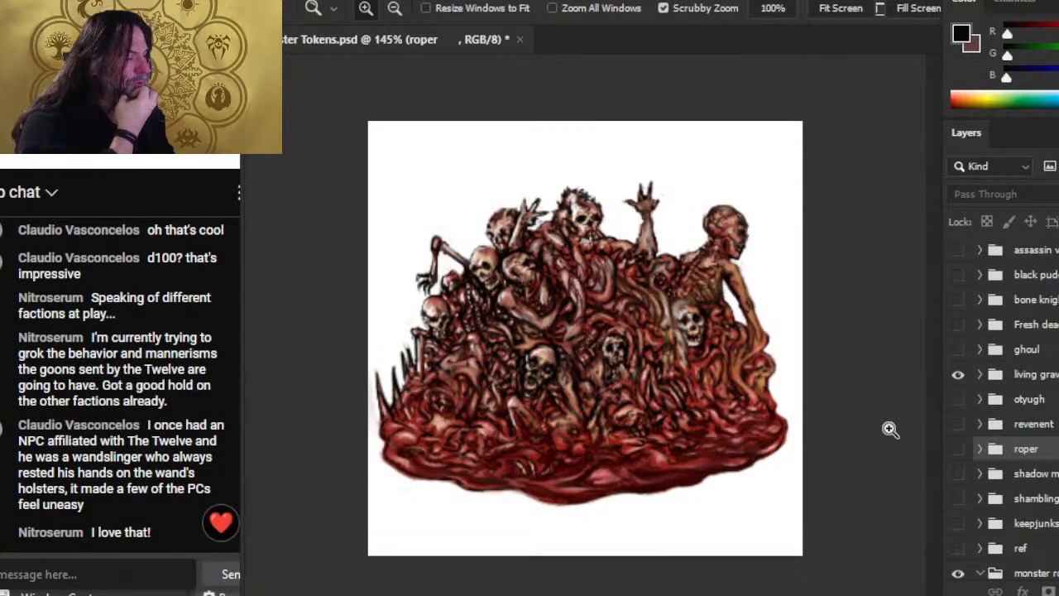
drag(594, 363, 627, 439)
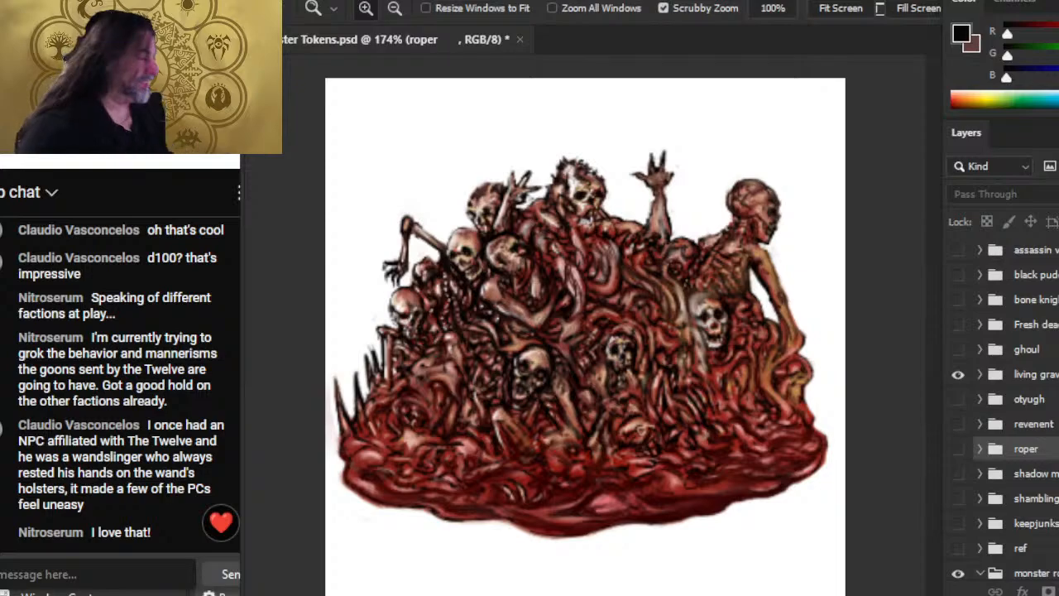
click(958, 375)
click(957, 399)
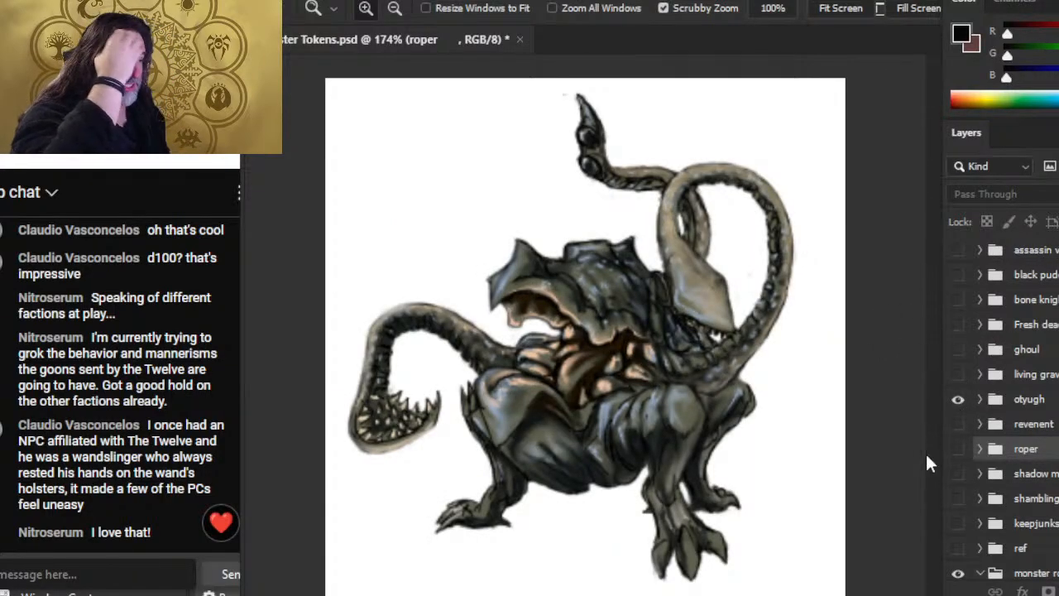
click(959, 401)
Step: Inspect the revenant skeleton token by toggling its group's visibility, leaving it hidden
click(958, 424)
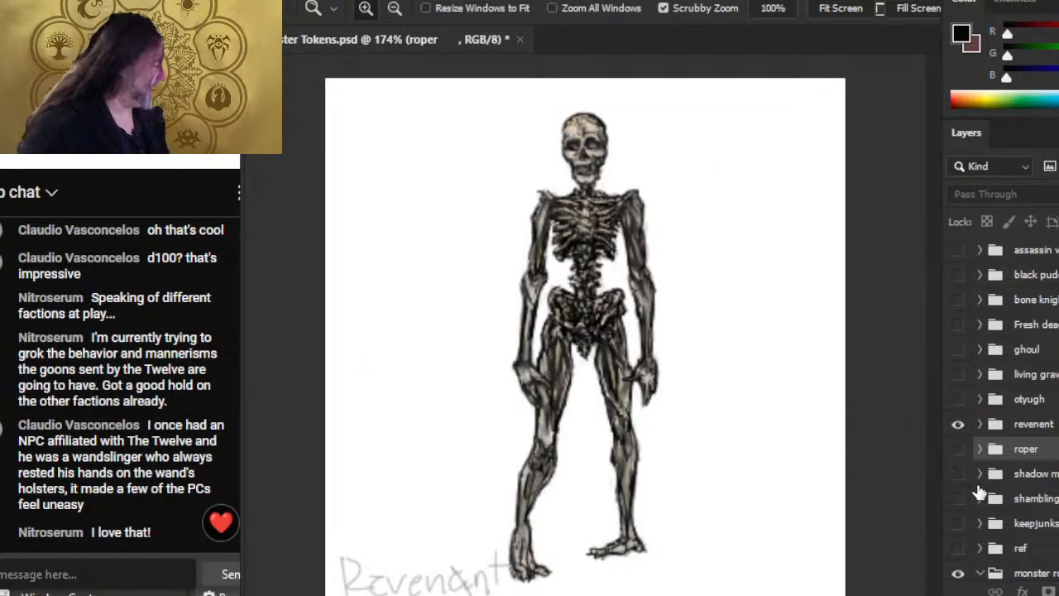
click(958, 426)
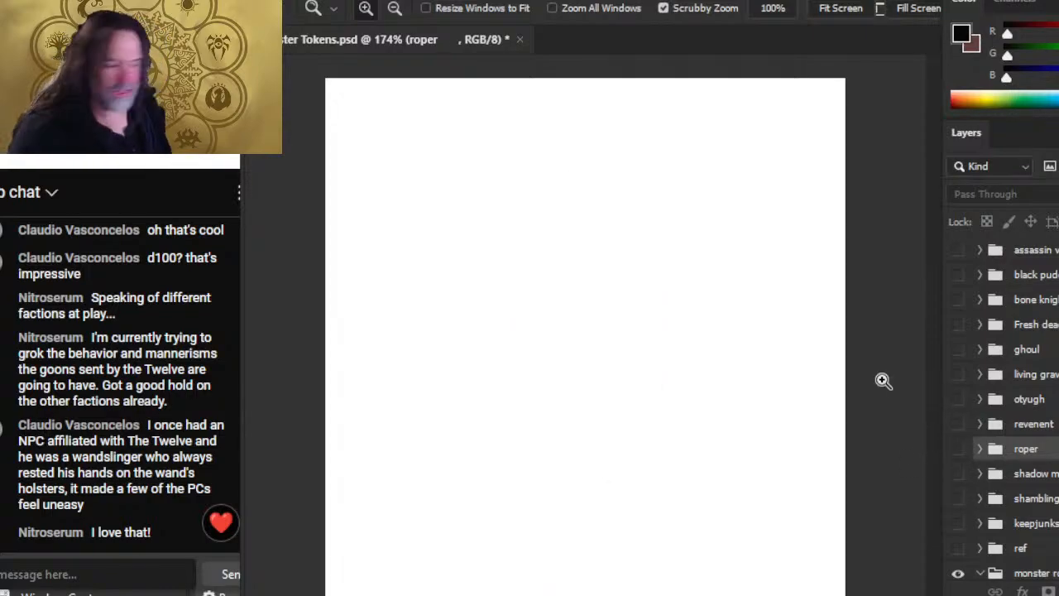
click(958, 425)
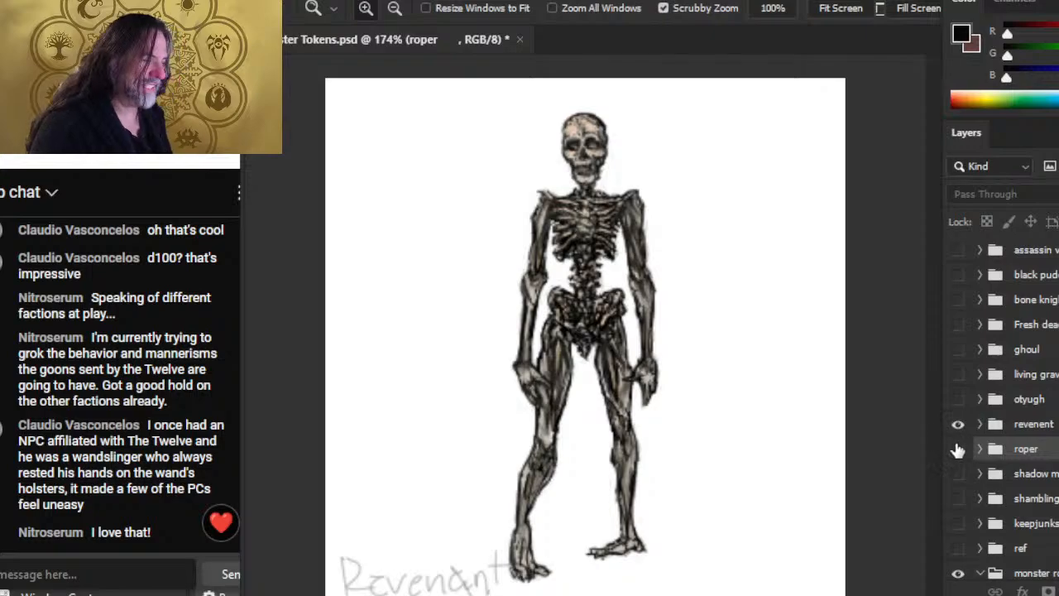
click(958, 424)
Step: View the finished roper, shadow and shambling tokens in turn, and hide all three groups again
click(958, 448)
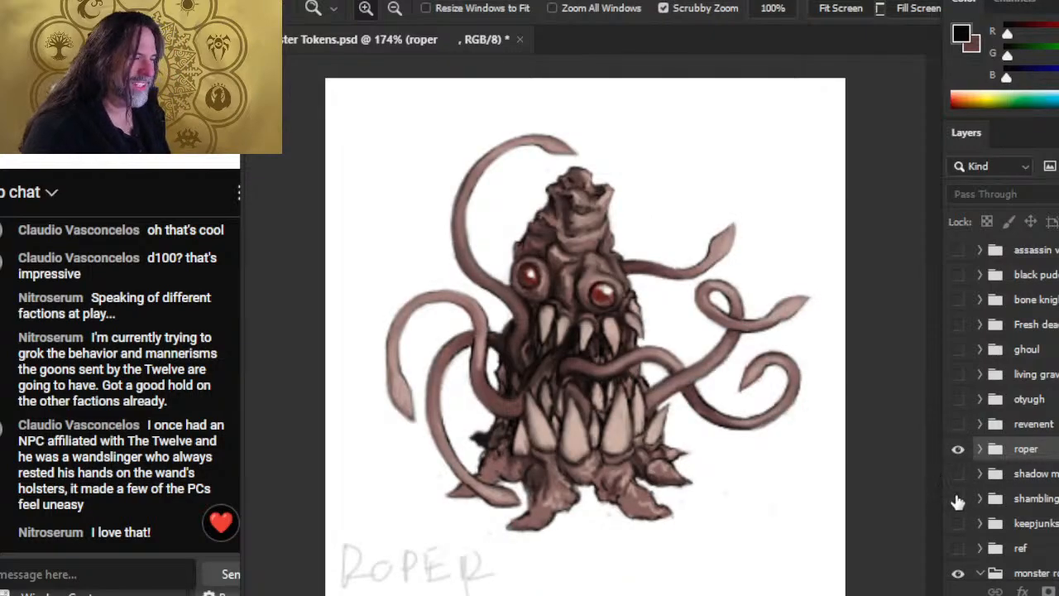
click(957, 474)
click(958, 449)
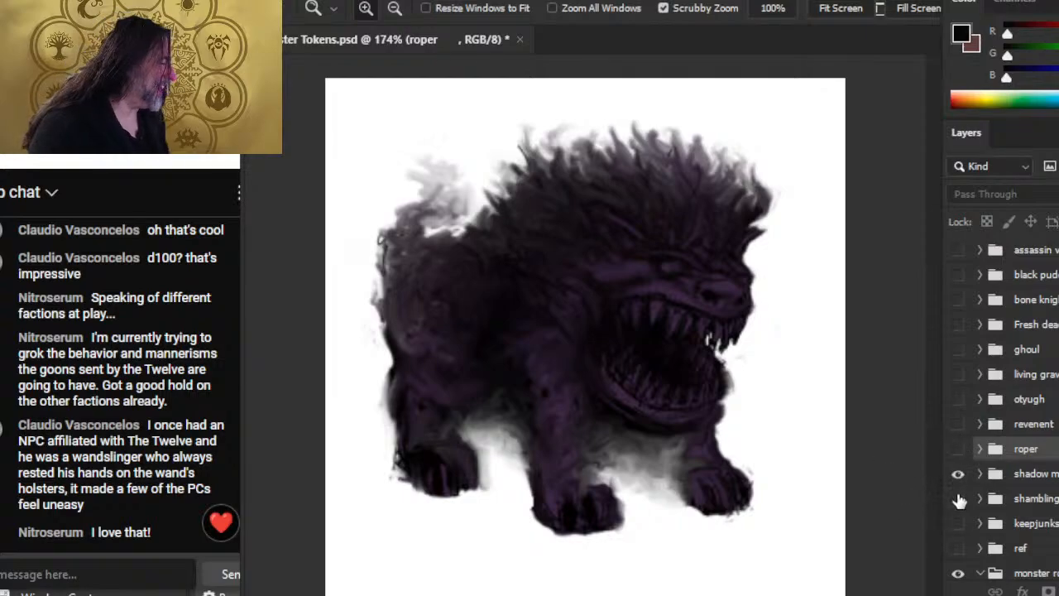
click(959, 477)
click(958, 500)
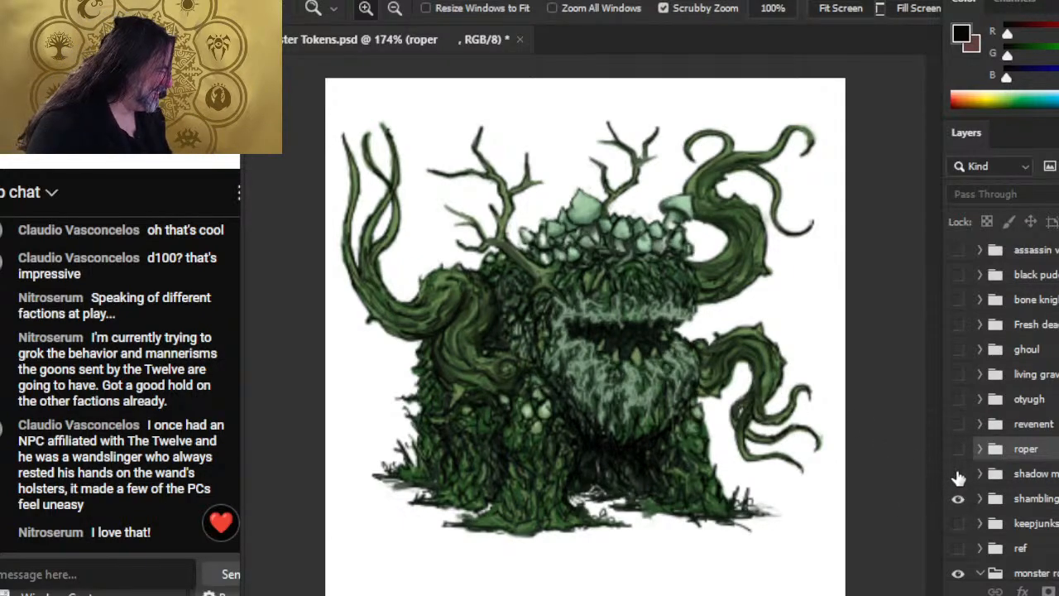
click(959, 501)
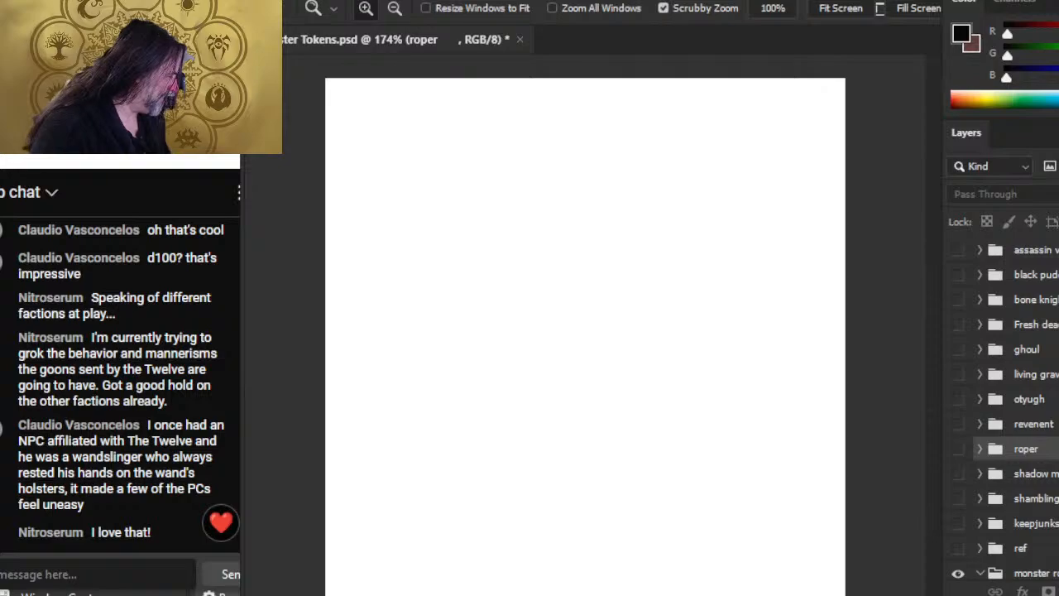
Step: Bring the groups inside the monster roughs into view, and switch to the web browser to open random.org
scroll(1006, 409, down, 10)
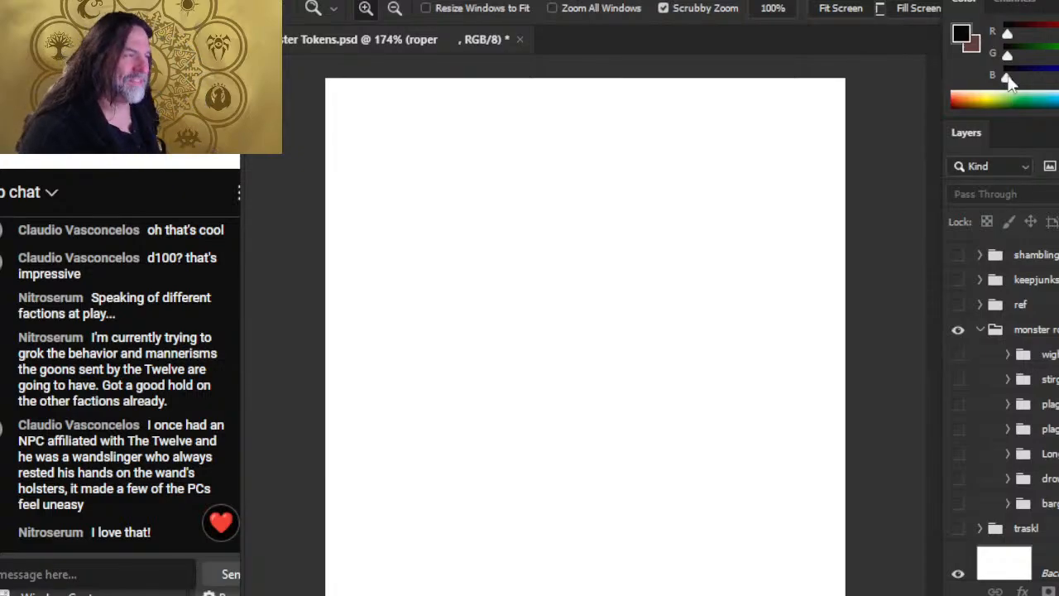
key(alt+Tab)
key(alt+Tab)
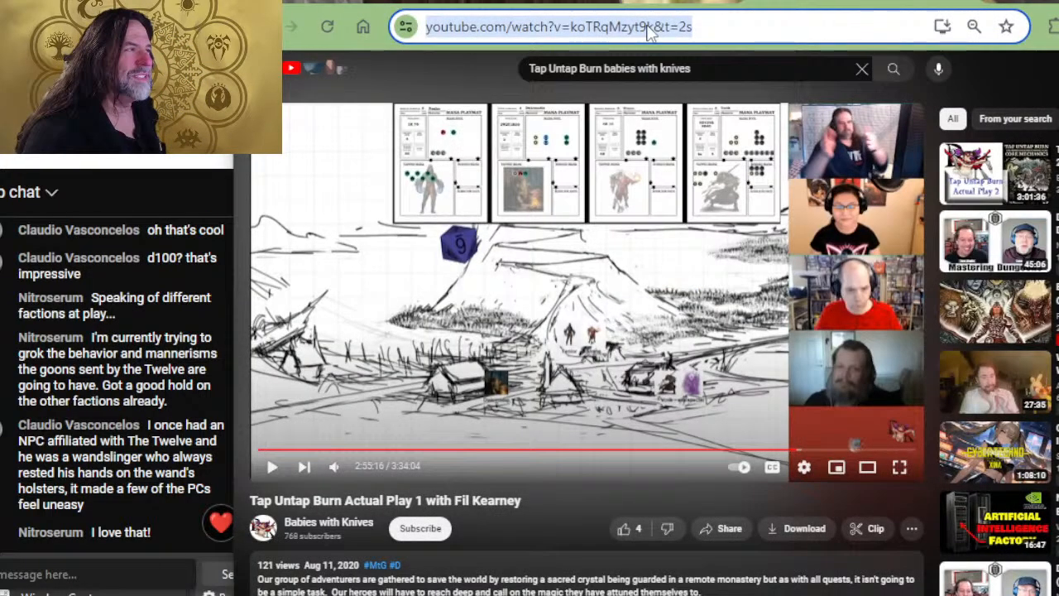
click(649, 30)
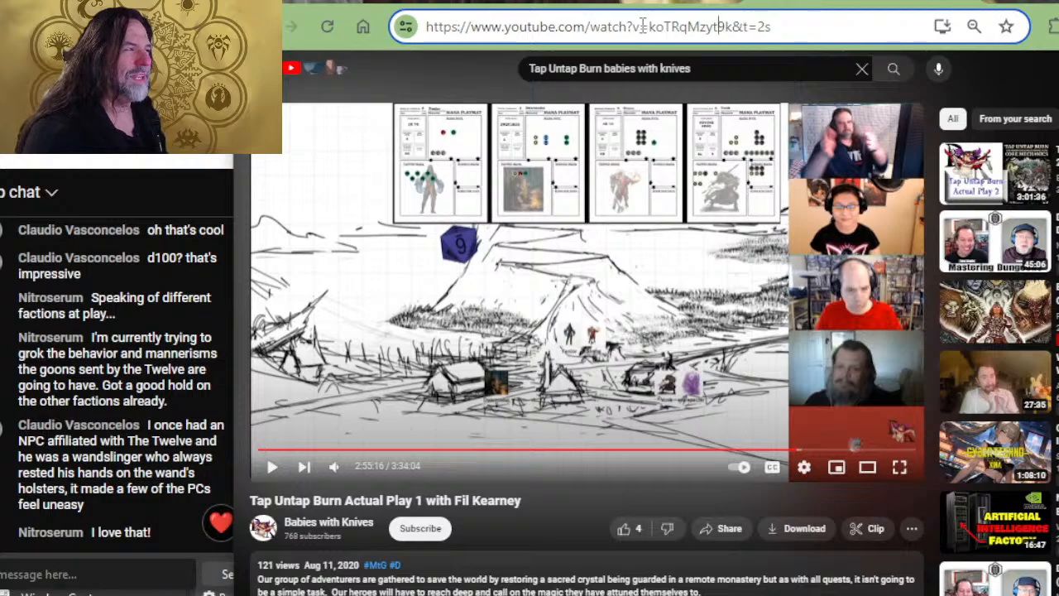
key(ctrl+a)
text(ra)
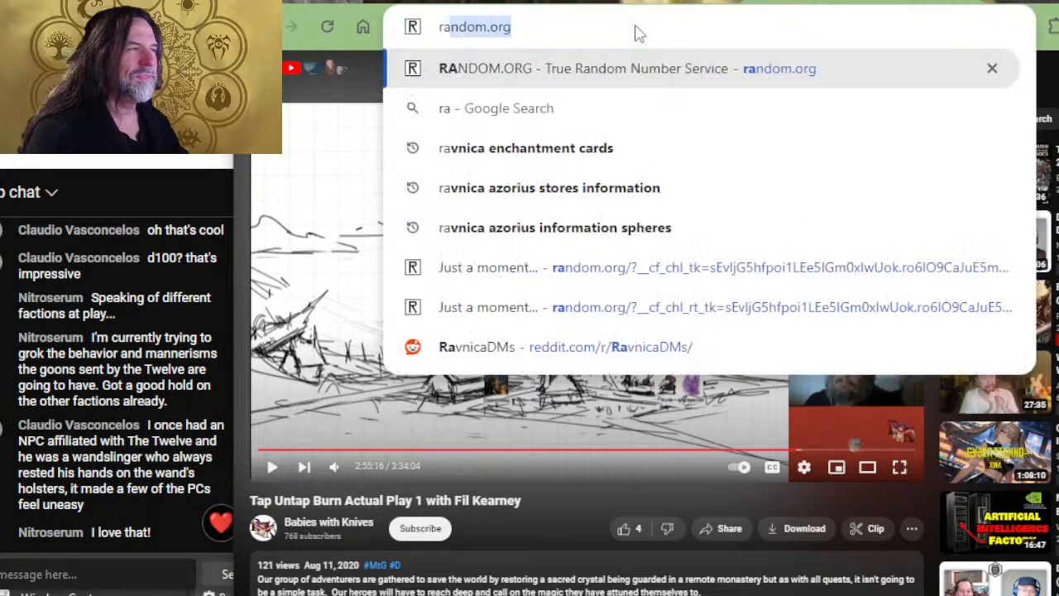
key(Return)
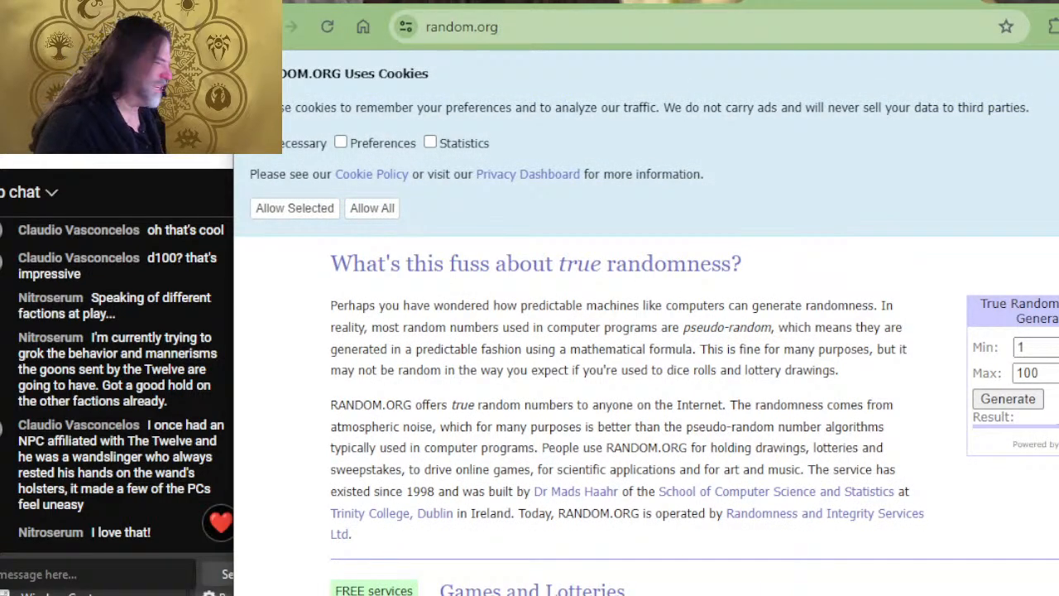
Step: Generate a random number between 1 and 7 to choose a rough, and switch back to Photoshop
drag(1045, 372, 927, 372)
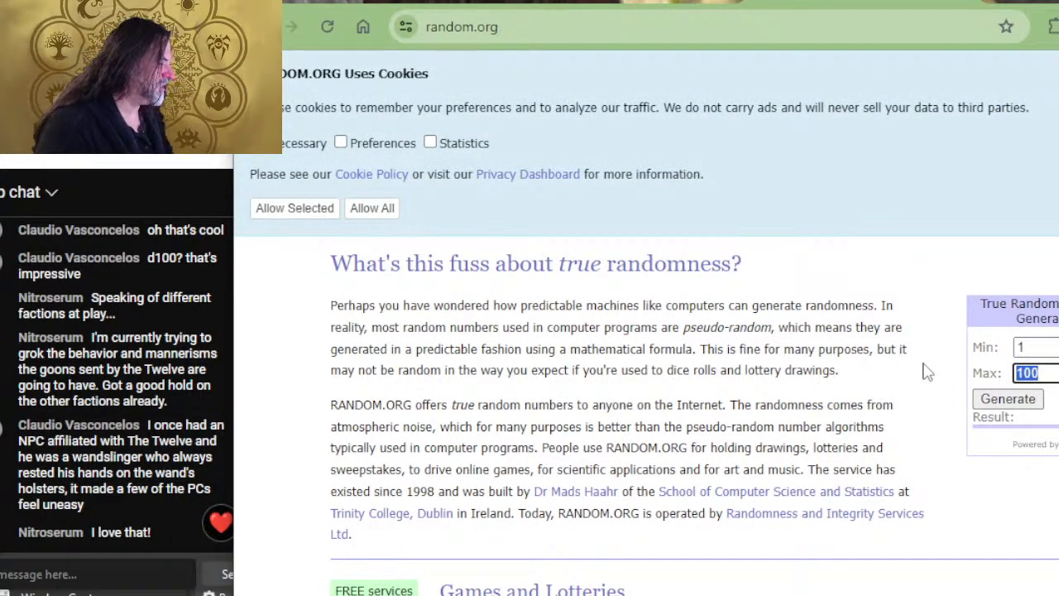
text(7)
key(Return)
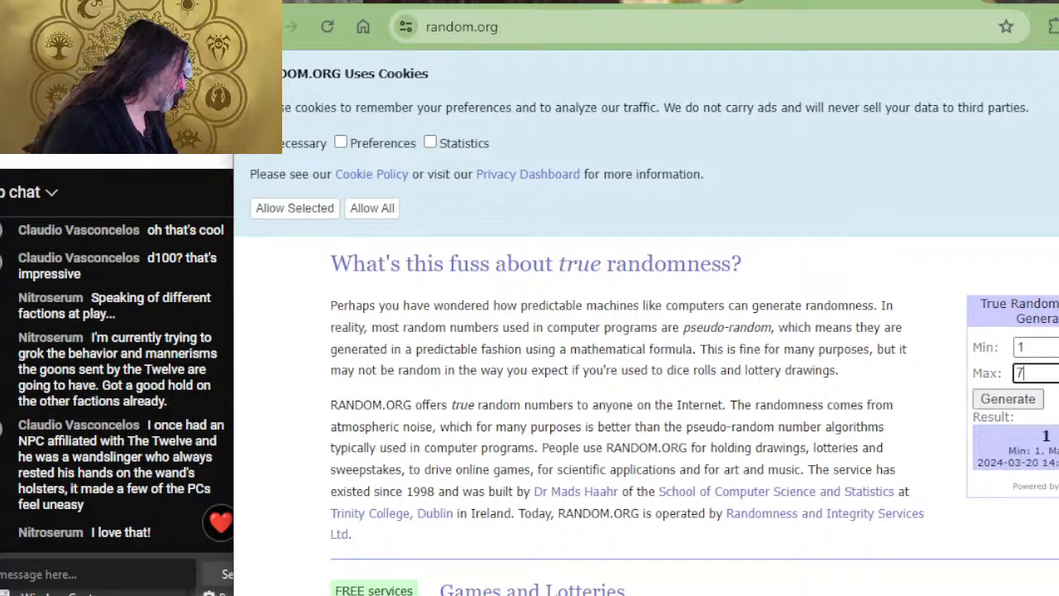
click(974, 3)
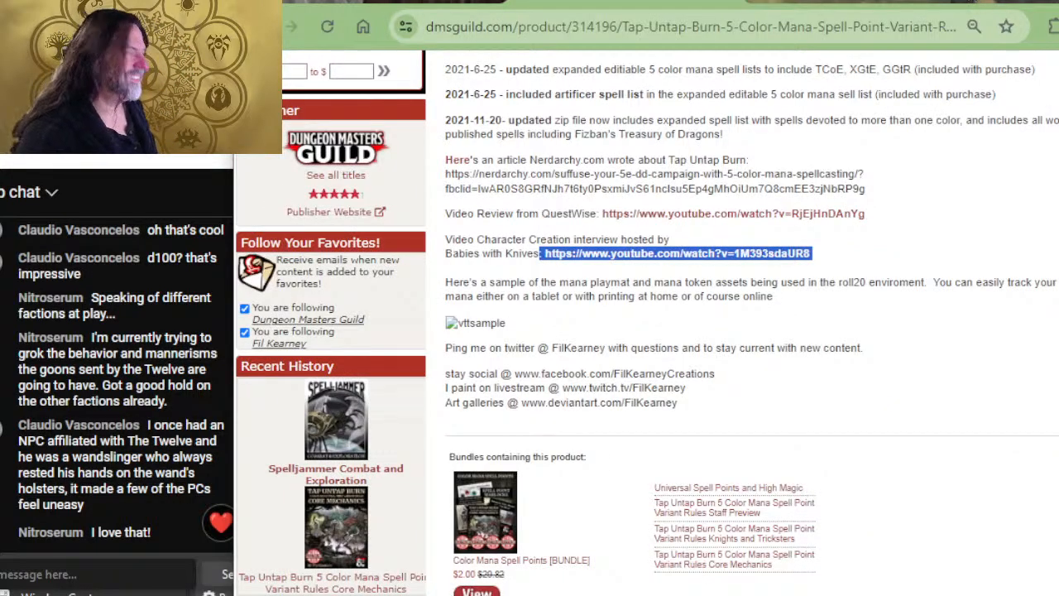
click(726, 2)
key(alt+Tab)
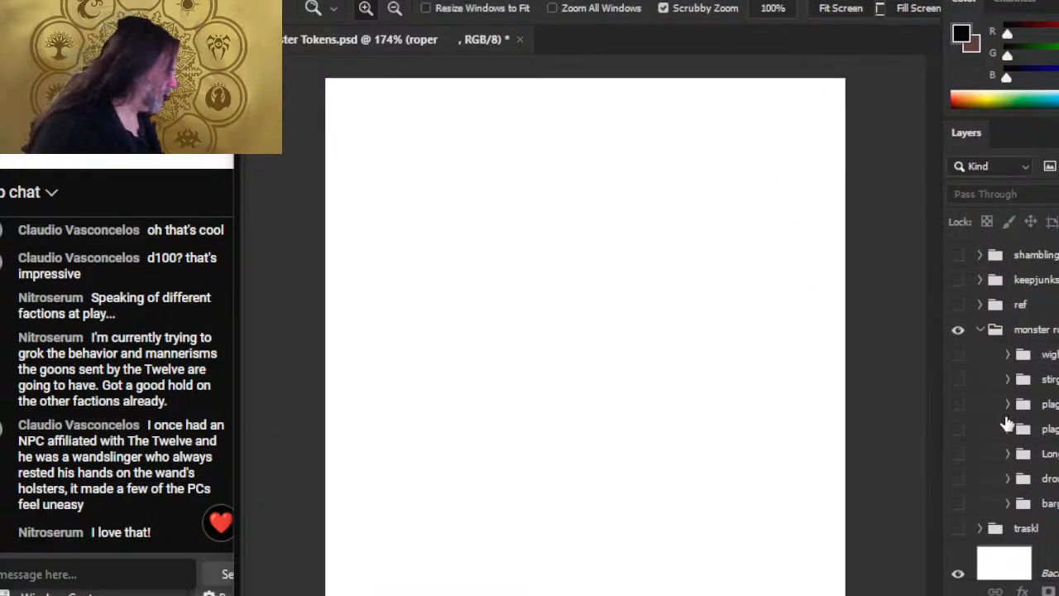
Step: Show the Plague Oak rough in the monster roughs group, expand its layers, and bring the whole sketch into view
click(957, 404)
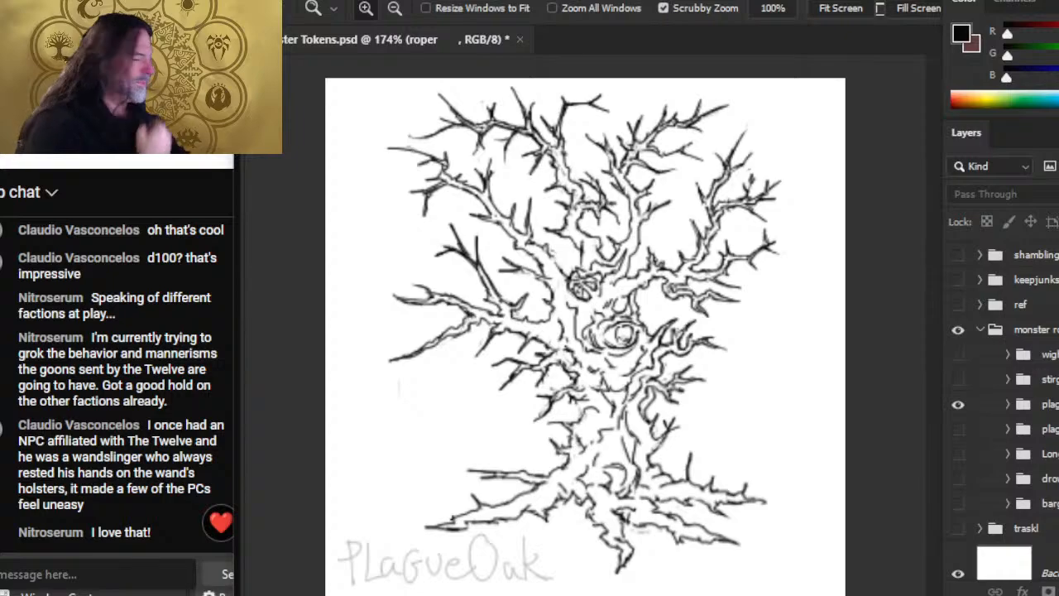
click(1009, 403)
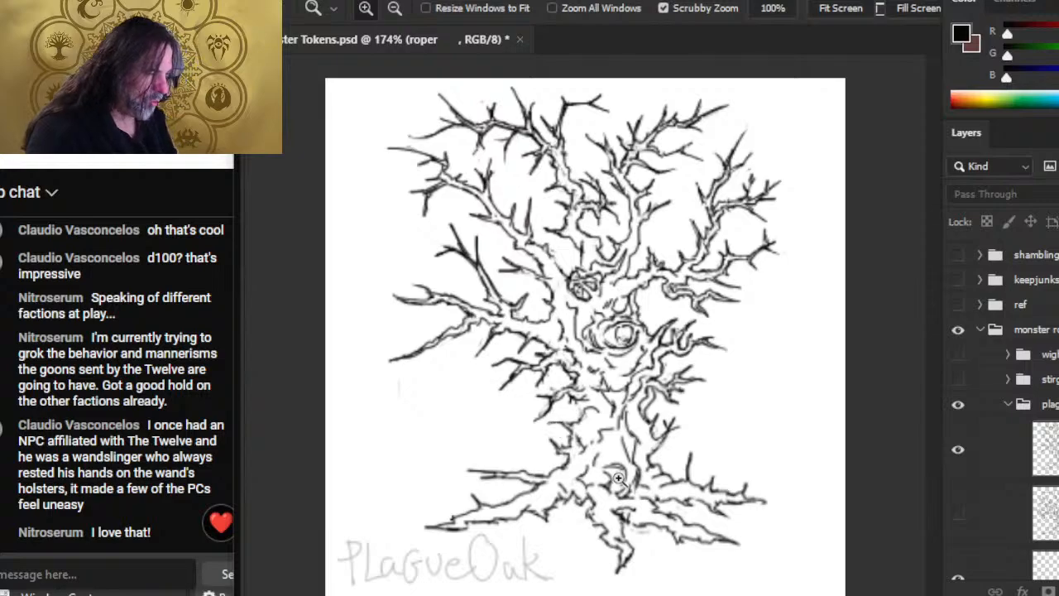
drag(652, 469, 603, 477)
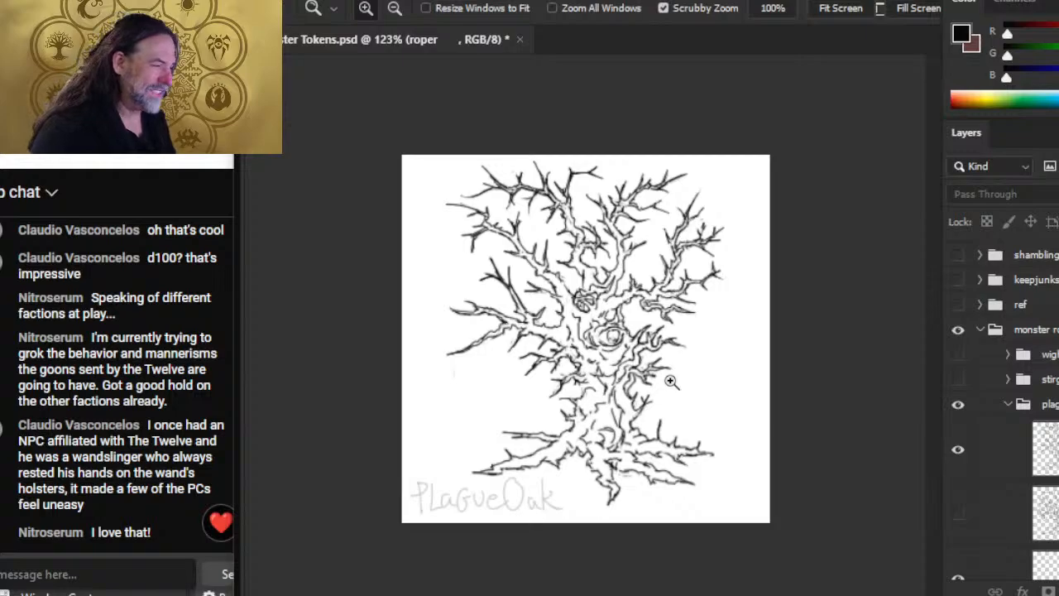
Step: Duplicate the visible Plague Oak sketch layer within its group
click(958, 452)
click(959, 452)
click(985, 468)
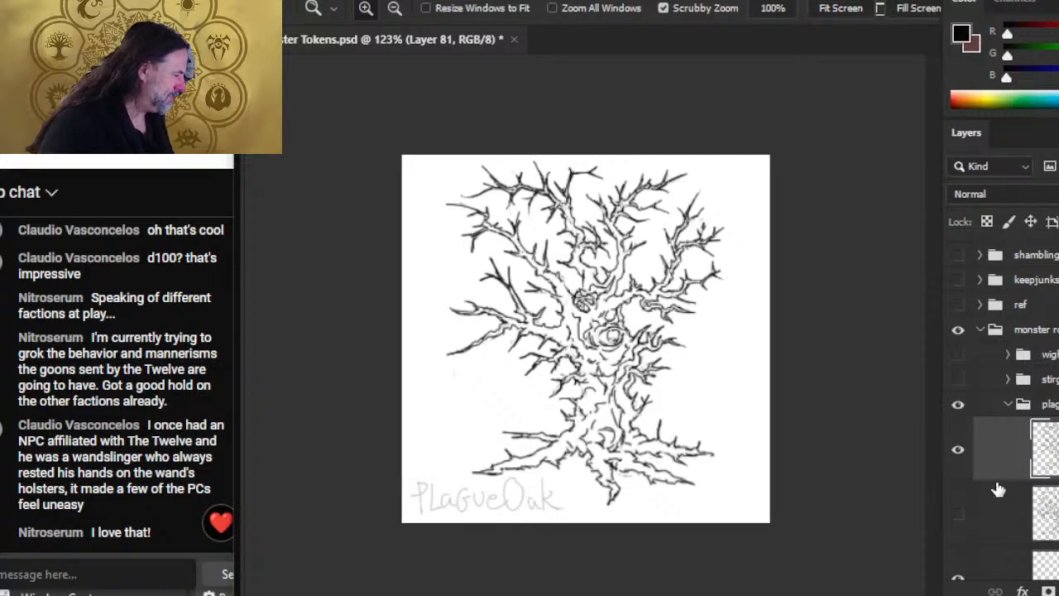
scroll(1002, 335, down, 3)
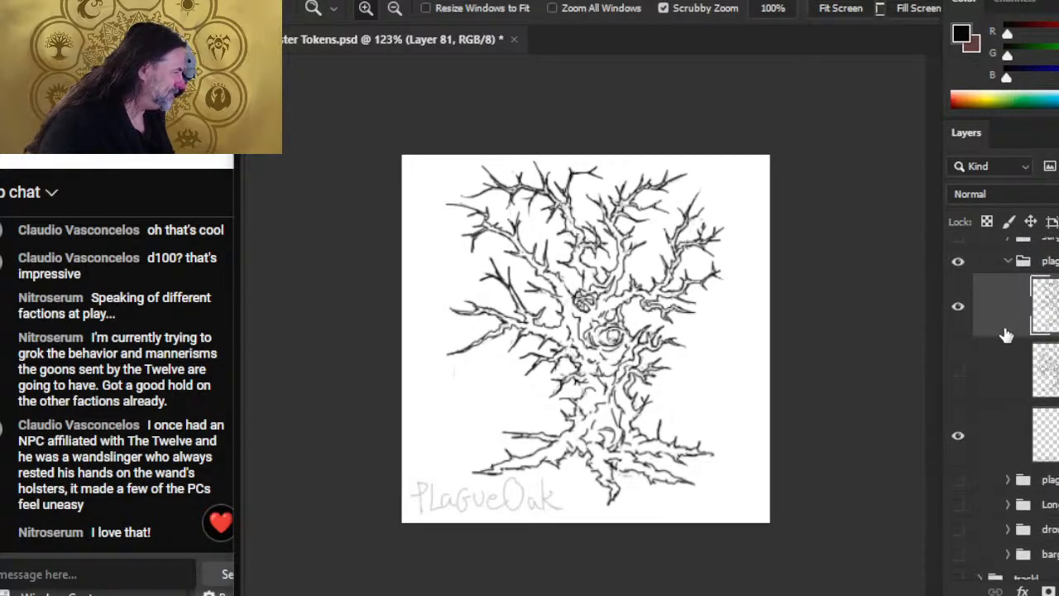
ctrl+click(1014, 377)
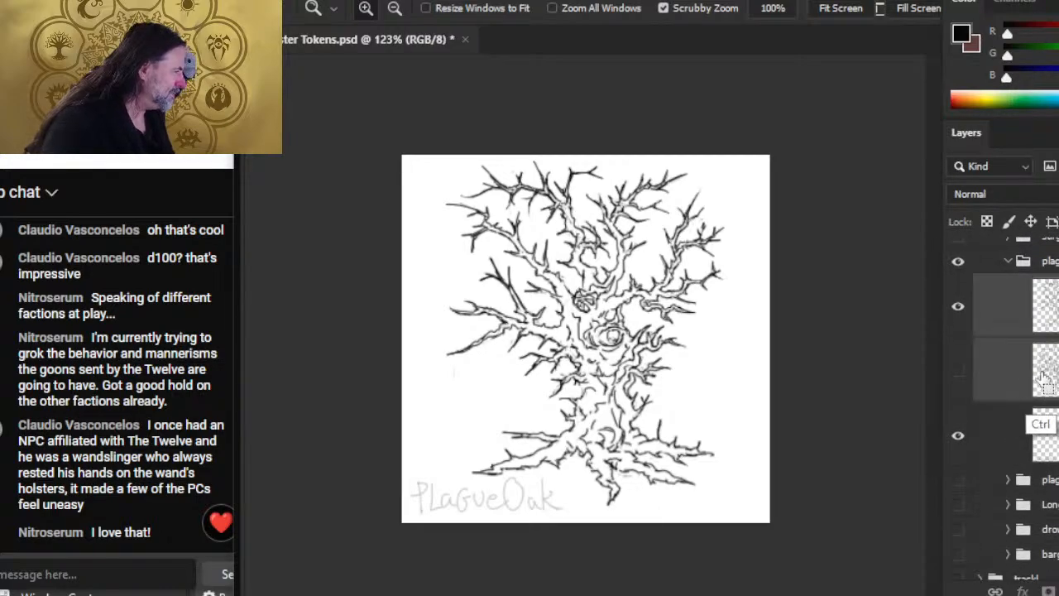
right_click(1006, 313)
click(997, 327)
right_click(997, 331)
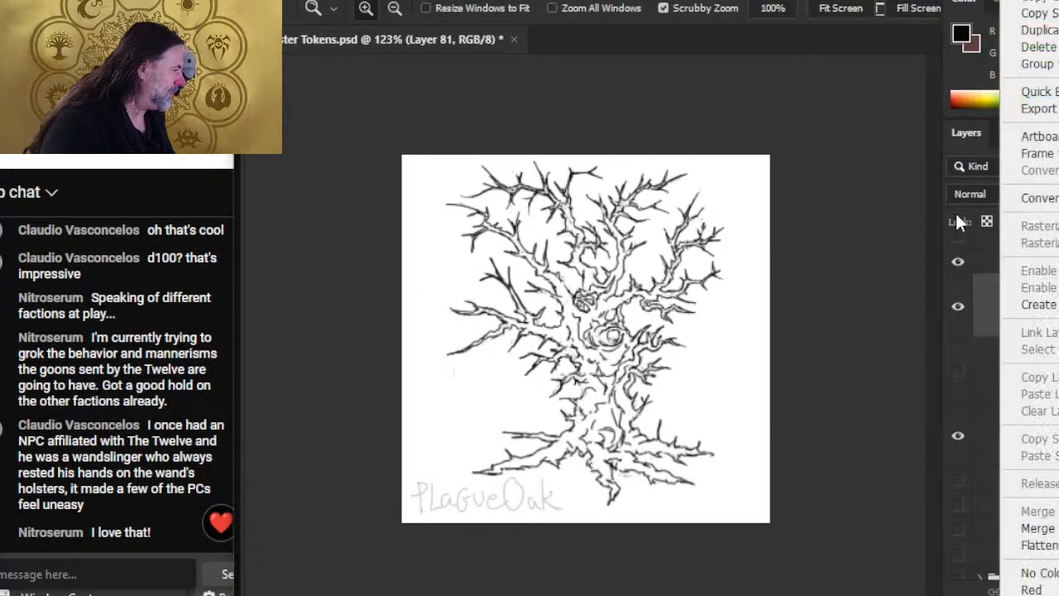
click(1040, 31)
key(Return)
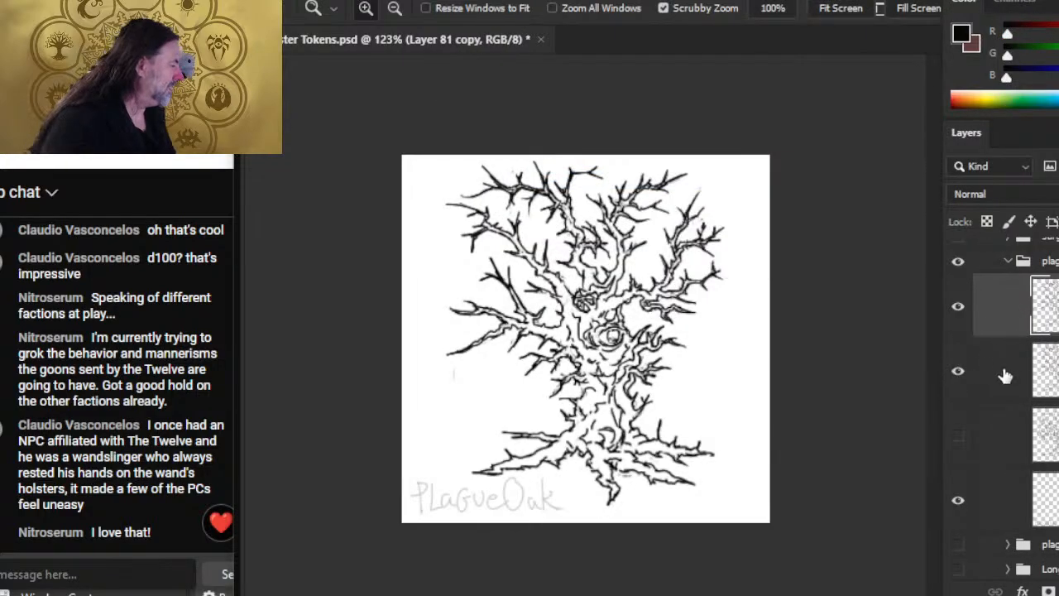
Step: Group the original Plague Oak sketch layer with the hidden layer directly beneath it
ctrl+click(1010, 443)
click(1010, 386)
ctrl+click(1015, 442)
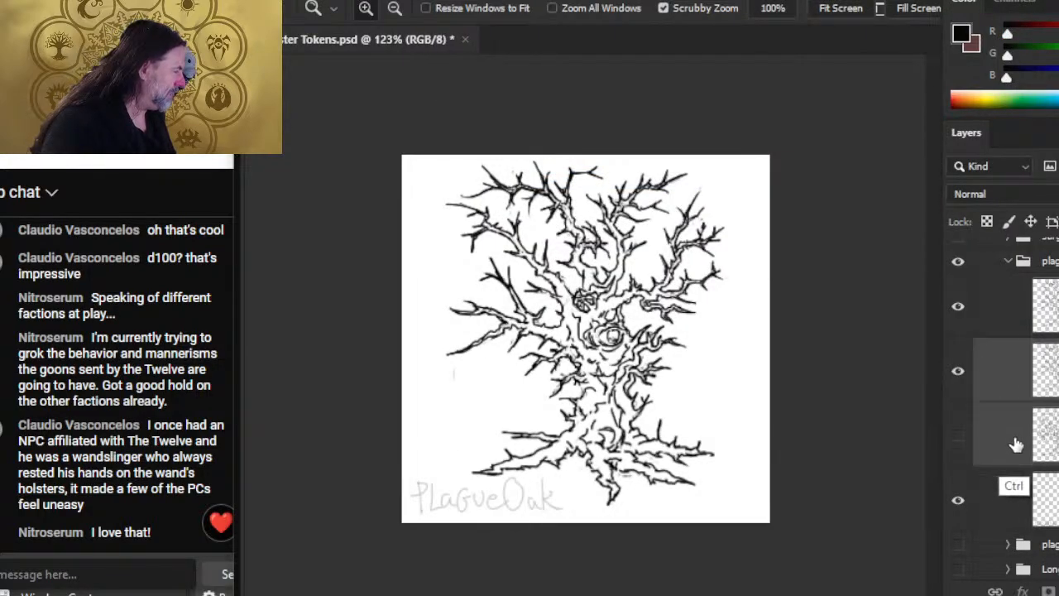
key(ctrl+g)
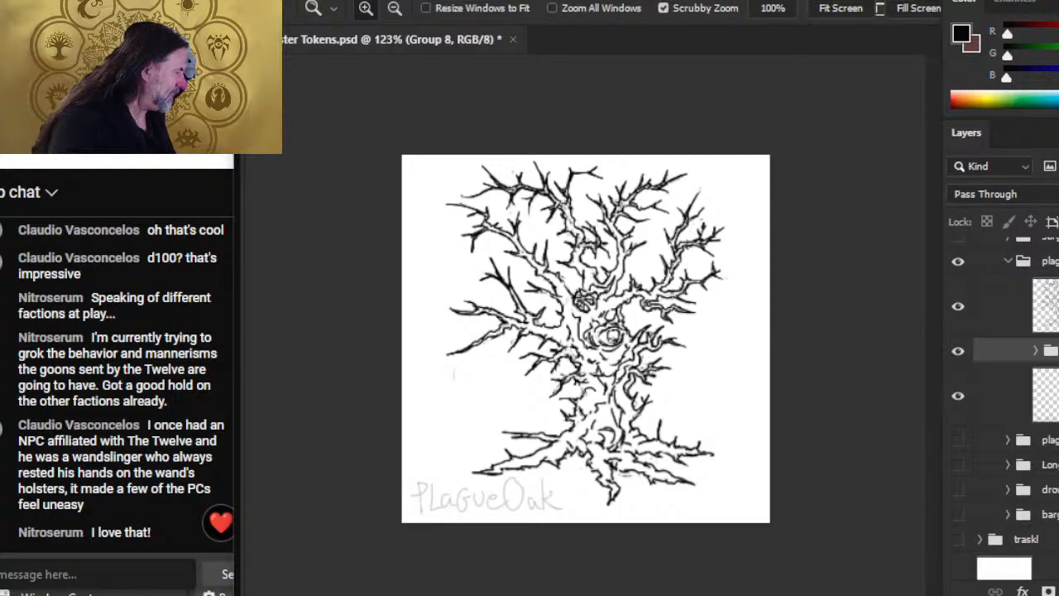
key(Return)
Step: Put the duplicated sketch layer in a new group named color
click(1046, 321)
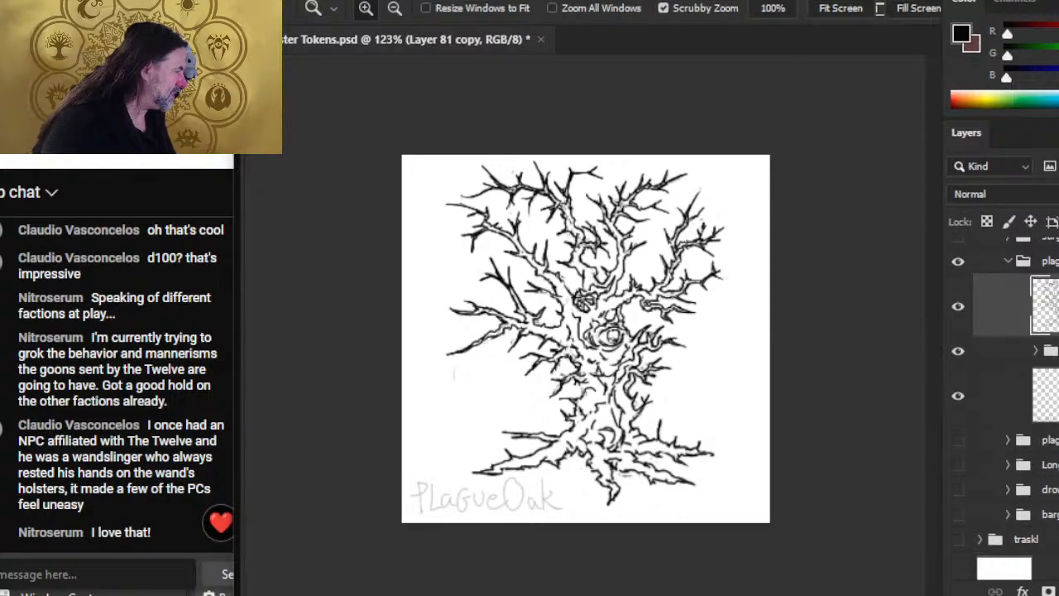
key(ctrl+g)
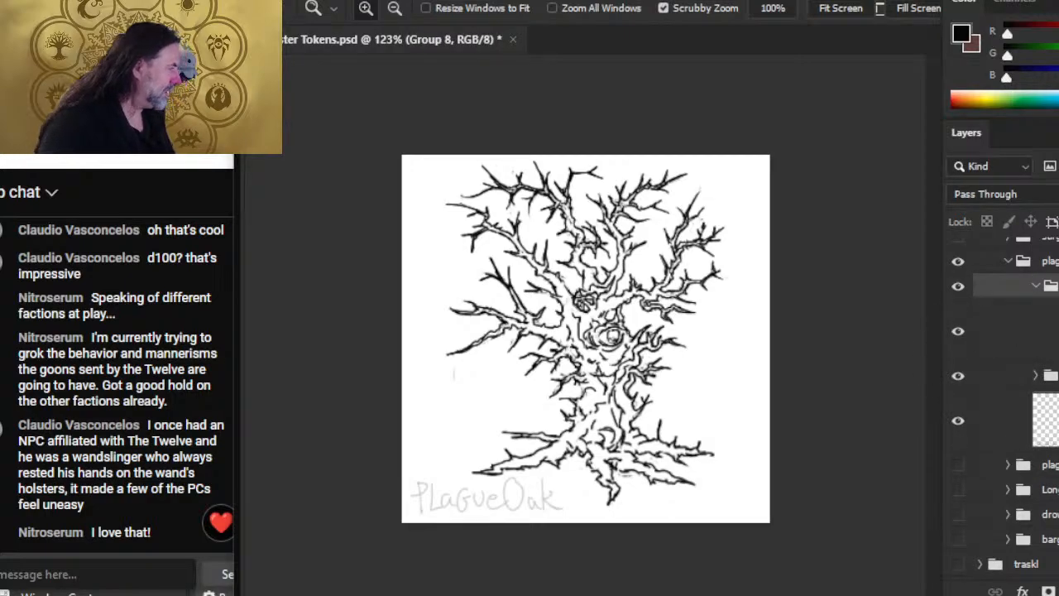
text(color)
key(Return)
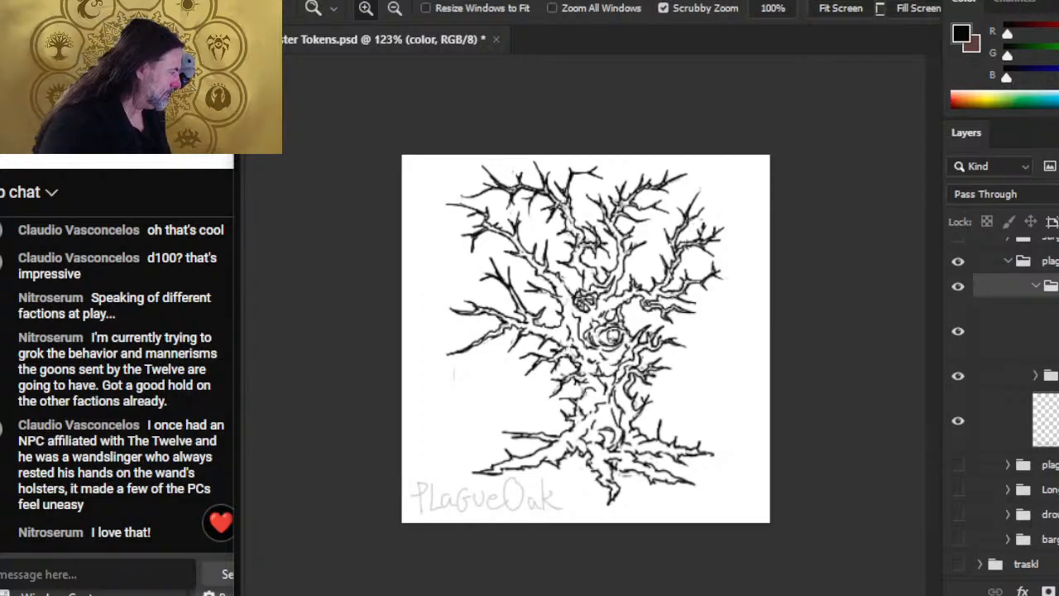
Step: Show the assassin vine token, sample a dark grey-green bark tone from its tree with the Brush tool's eyedropper, and hide it again
scroll(1001, 348, up, 10)
click(959, 251)
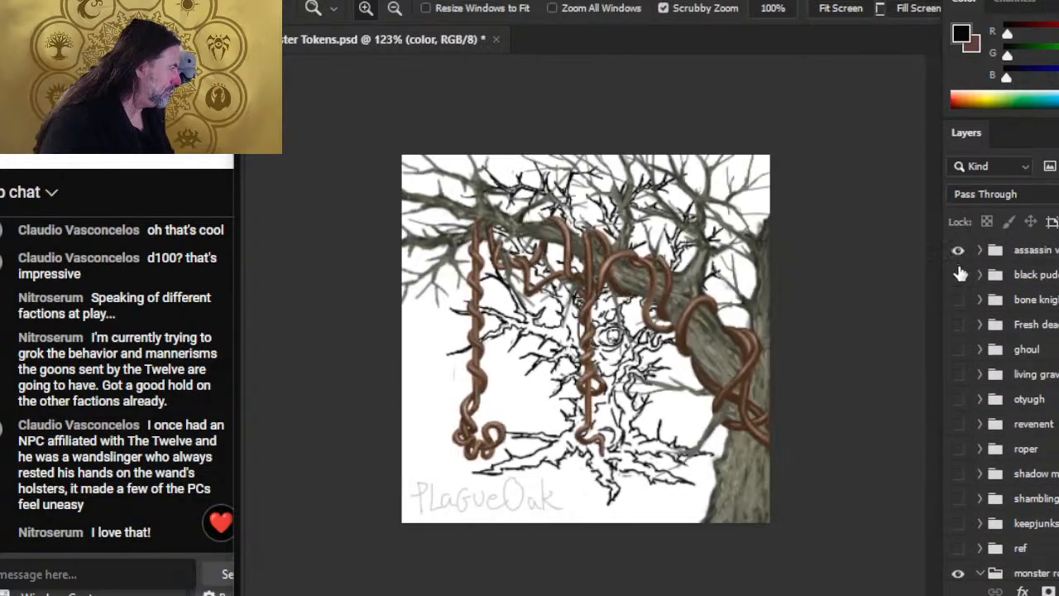
key(b)
alt+click(733, 368)
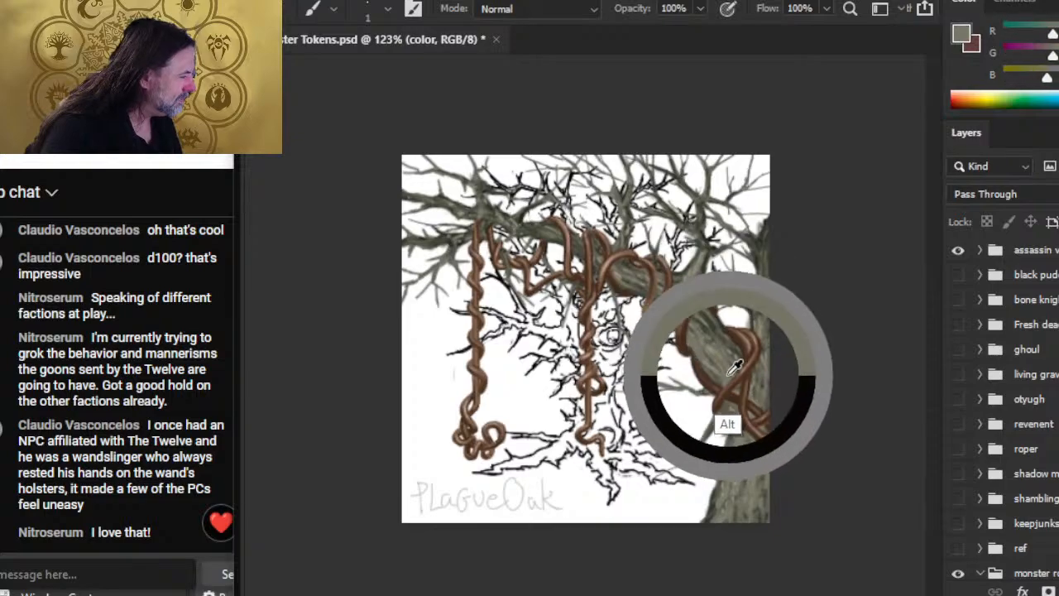
drag(733, 367, 651, 280)
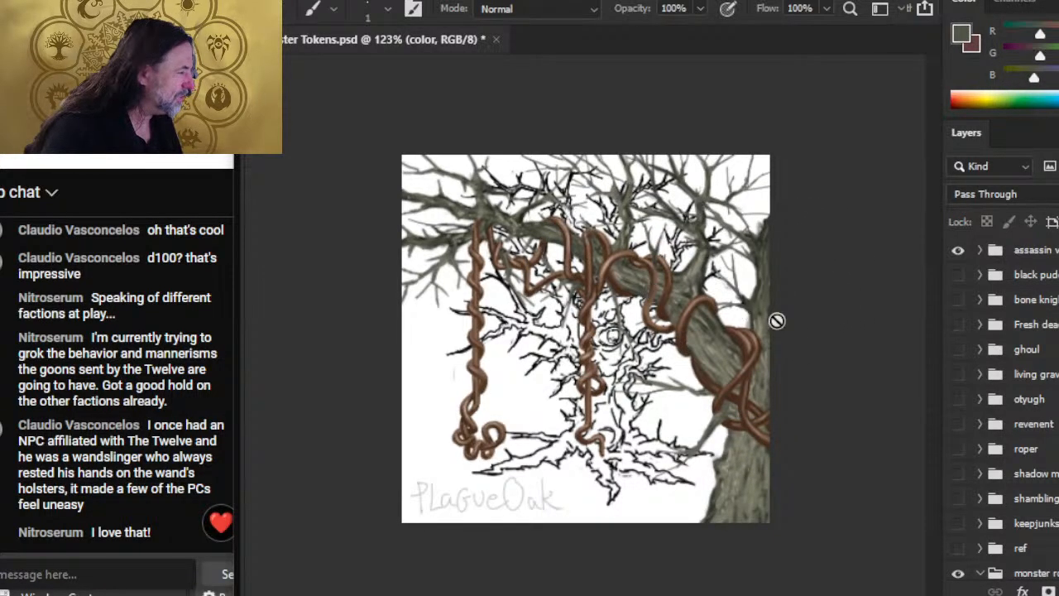
click(959, 250)
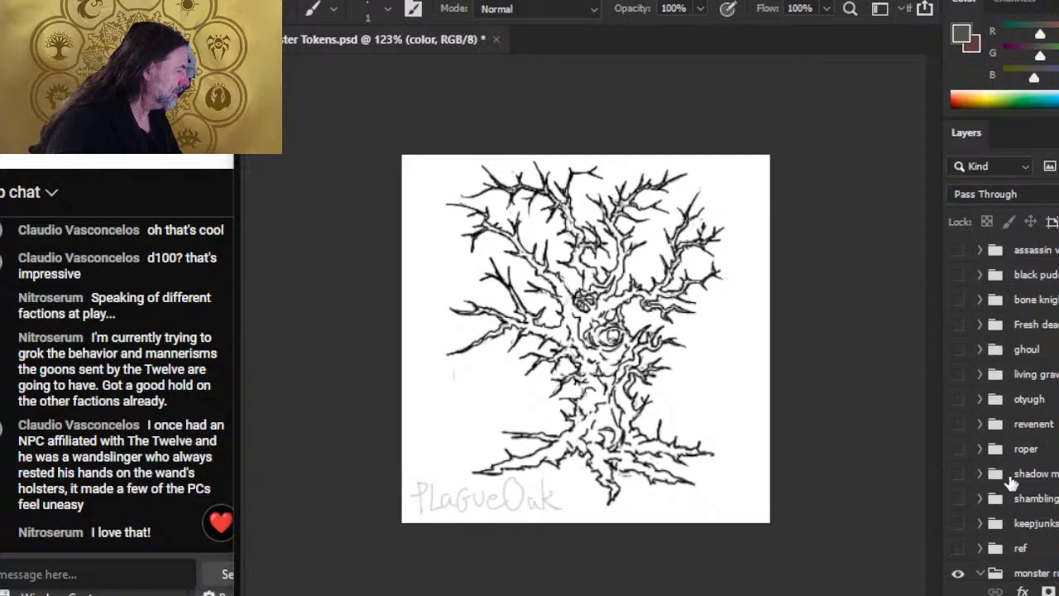
Step: Add a new layer in the color group, place it beneath the duplicated sketch, and make it active
scroll(1005, 408, down, 5)
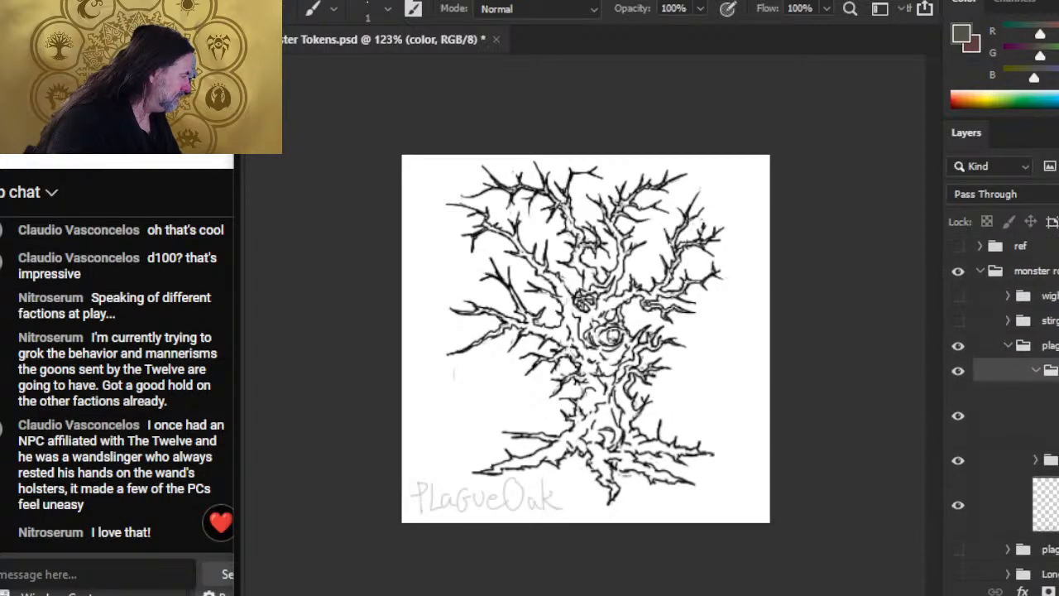
click(1026, 418)
key(ctrl+alt+shift+n)
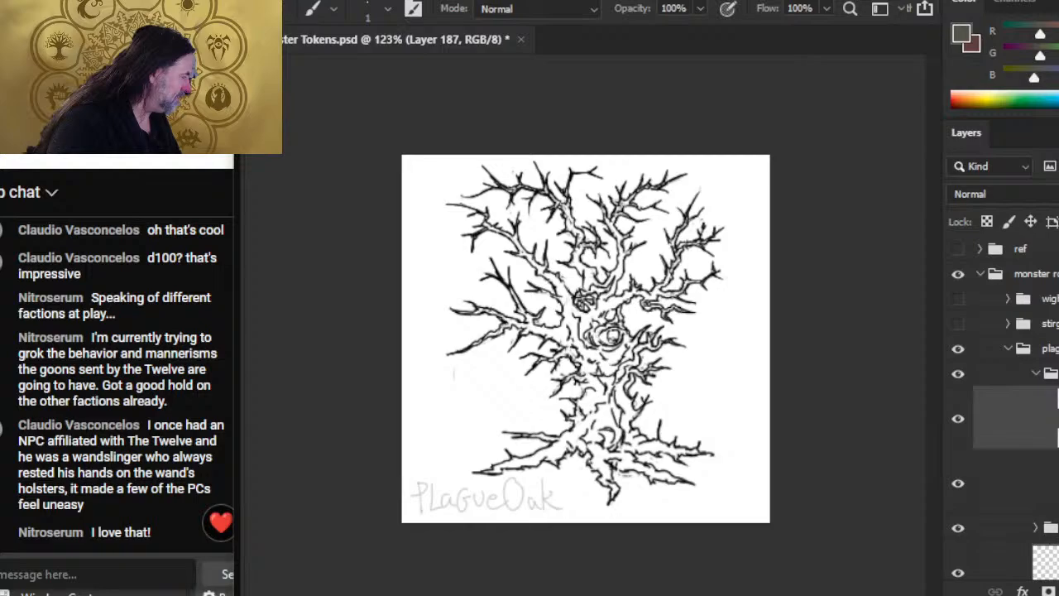
drag(1003, 487, 1000, 391)
click(997, 504)
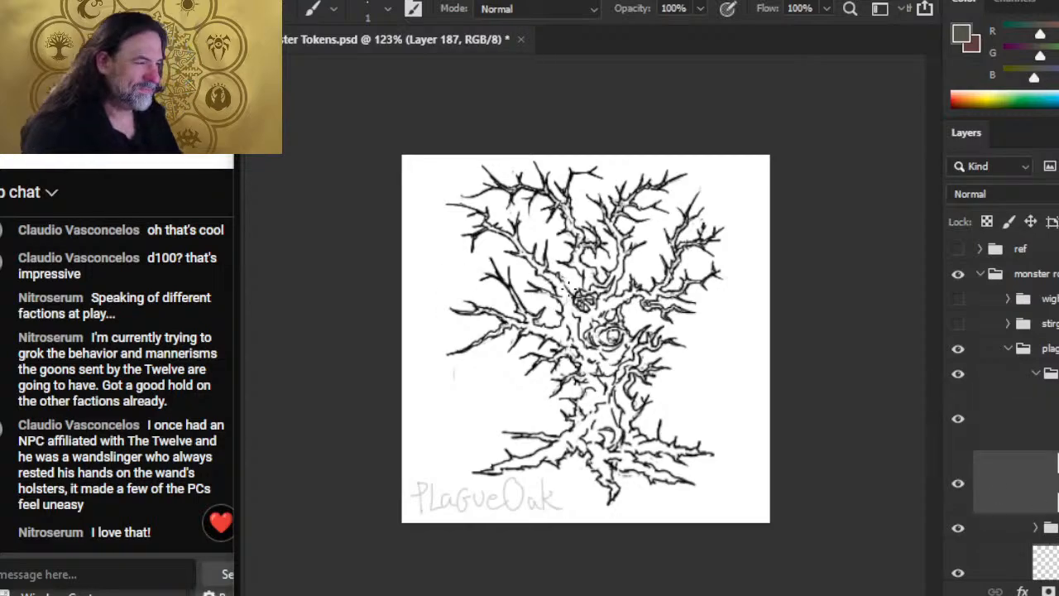
Step: Enlarge the brush to 20 px and block in the middle and upper trunk with the sampled grey-green
key(bracketright)
key(bracketright)
key(bracketright)
key(bracketright)
key(bracketright)
key(bracketright)
key(bracketright)
key(bracketright)
key(bracketright)
key(bracketright)
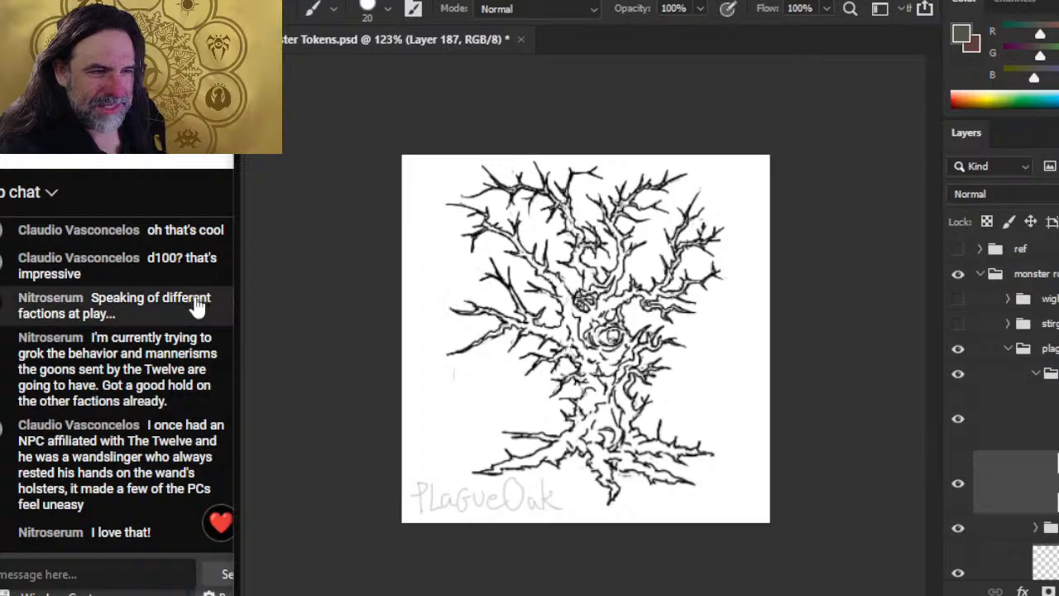
scroll(194, 303, up, 2)
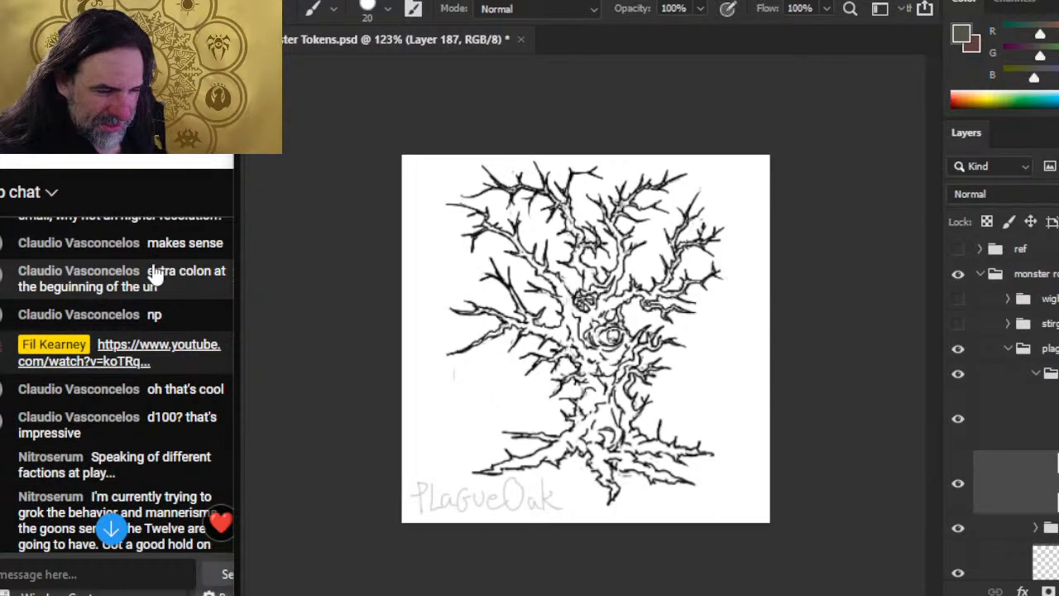
scroll(163, 286, down, 3)
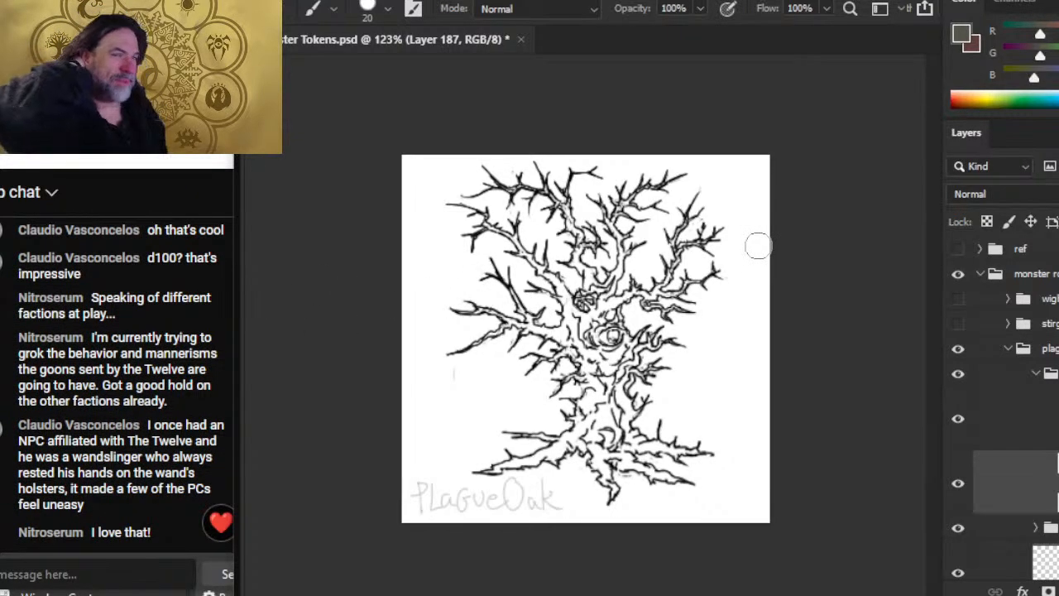
mouse_move(625, 321)
mouse_down()
mouse_move(584, 334)
mouse_move(606, 339)
mouse_move(581, 335)
mouse_move(612, 285)
mouse_move(615, 302)
mouse_move(592, 324)
mouse_move(619, 315)
mouse_move(600, 340)
mouse_move(557, 340)
mouse_move(571, 354)
mouse_move(571, 340)
mouse_move(610, 382)
mouse_move(572, 340)
mouse_move(629, 380)
mouse_move(571, 340)
mouse_move(594, 406)
mouse_move(571, 339)
mouse_up()
Step: Paint the thick bases of the left and upper branches grey-green, reducing the brush from 9 px to 5 px
key(bracketleft)
key(bracketleft)
key(bracketleft)
key(bracketleft)
key(bracketleft)
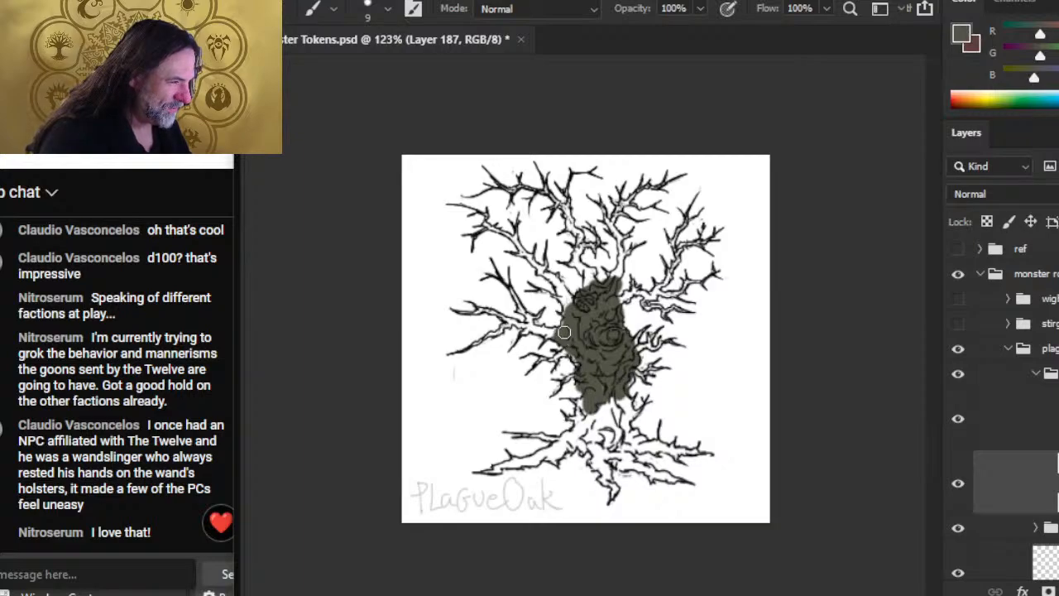
drag(554, 332, 515, 324)
mouse_move(515, 323)
mouse_down()
mouse_move(554, 333)
mouse_move(534, 328)
mouse_move(581, 318)
mouse_move(567, 299)
mouse_move(577, 322)
mouse_move(553, 274)
mouse_move(596, 301)
mouse_move(606, 269)
mouse_move(610, 292)
mouse_move(621, 260)
mouse_up()
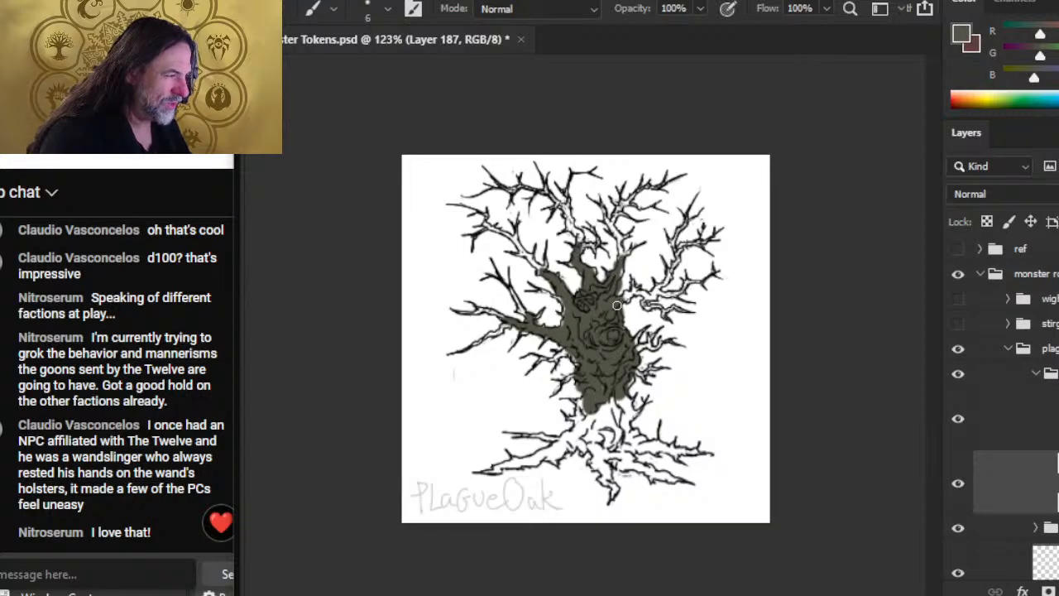
mouse_move(616, 305)
mouse_down()
mouse_move(605, 283)
mouse_move(620, 239)
mouse_up()
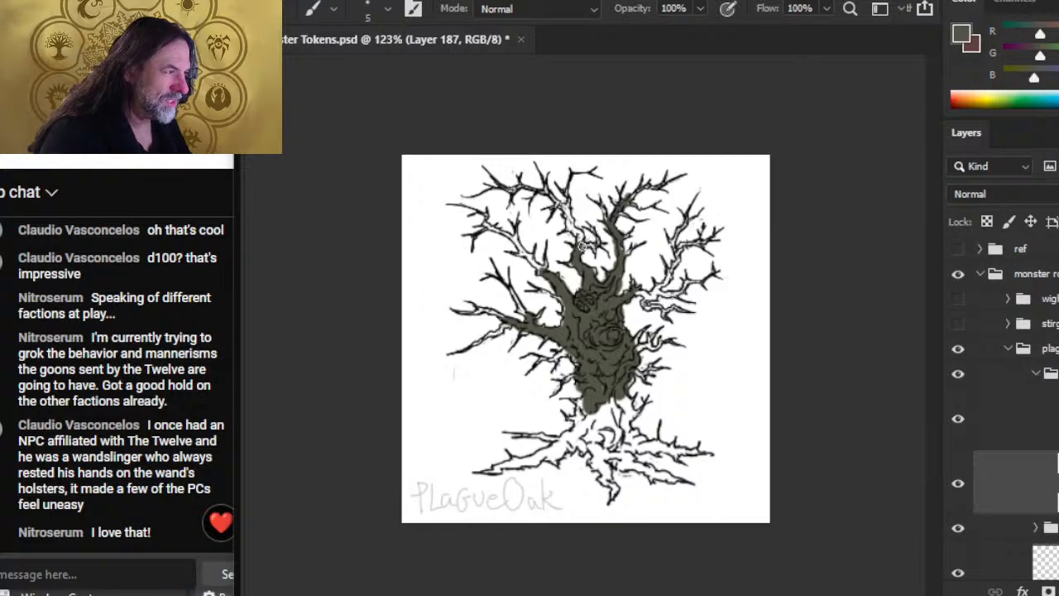
mouse_move(581, 248)
mouse_down()
mouse_move(565, 205)
mouse_move(580, 245)
mouse_up()
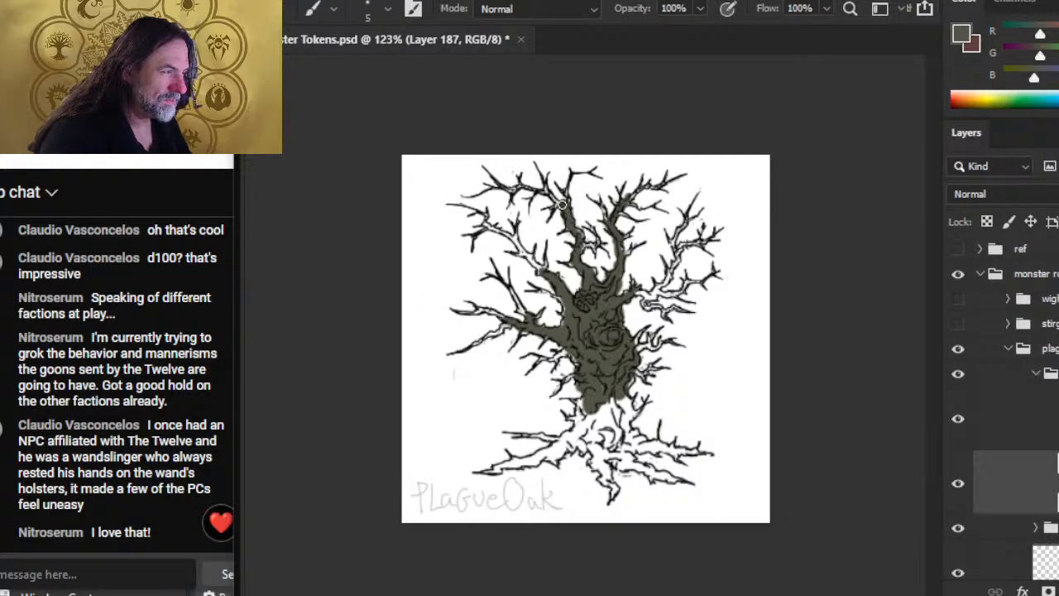
Step: Fill the thinner left-hand branches with the same grey-green using a 2 px brush
key(bracketleft)
key(bracketleft)
key(bracketleft)
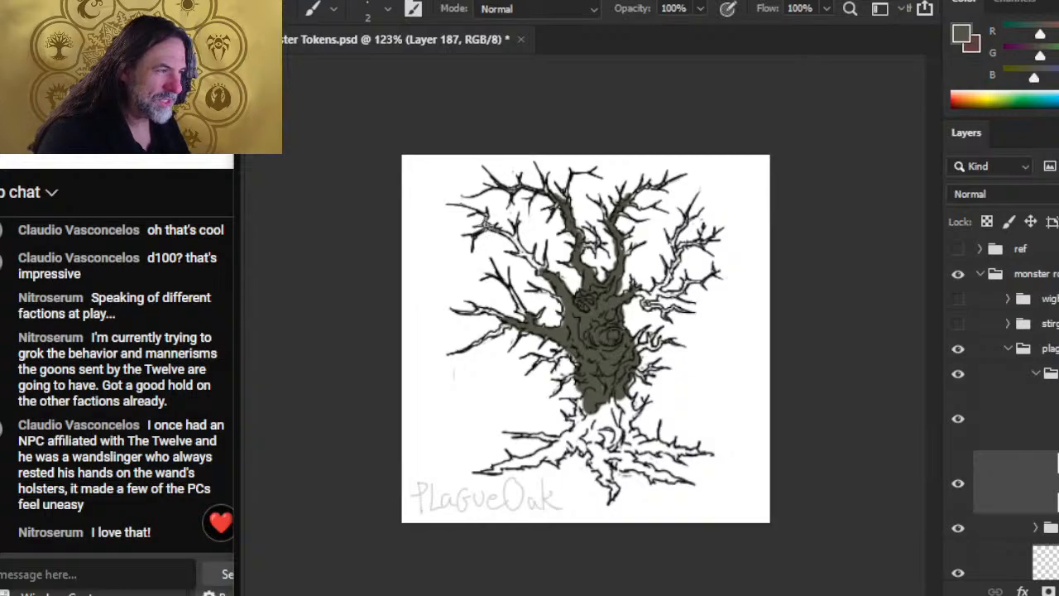
drag(486, 224, 543, 269)
drag(529, 325, 532, 321)
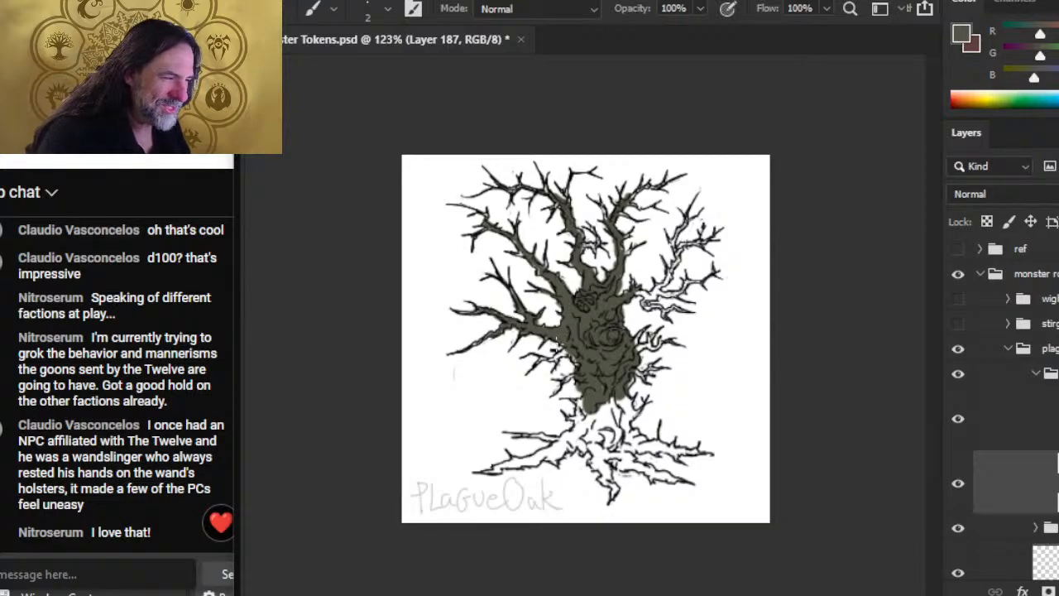
Step: Paint the lower trunk and the upper left root grey-green, starting with a 3 px brush
key(bracketright)
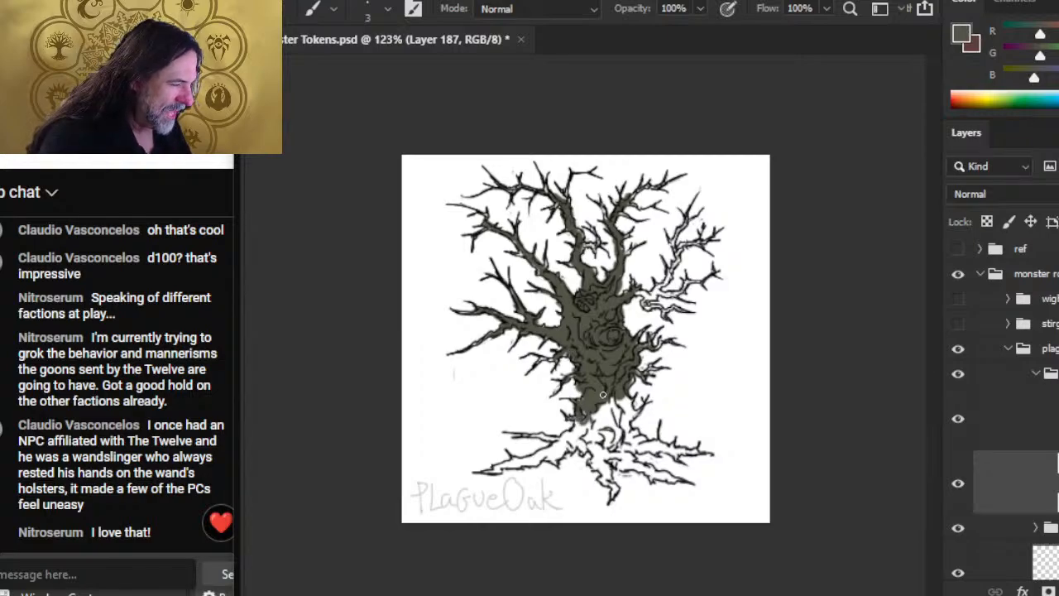
mouse_move(594, 414)
mouse_down()
mouse_move(634, 409)
mouse_move(607, 425)
mouse_move(597, 419)
mouse_move(619, 429)
mouse_move(538, 433)
mouse_move(566, 434)
mouse_move(555, 427)
mouse_up()
key(bracketright)
key(bracketright)
key(bracketright)
Step: Fill the remaining roots at the tree's base with grey-green, reducing the brush to 5 px for the narrower ones
key(e)
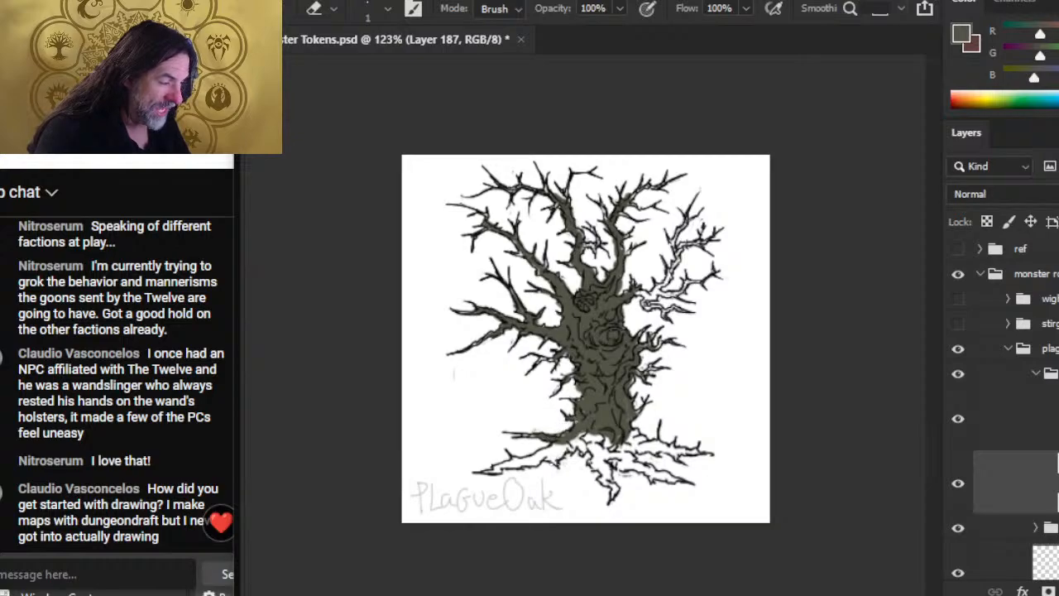
key(b)
mouse_move(598, 452)
mouse_down()
mouse_move(569, 449)
mouse_move(641, 436)
mouse_move(654, 449)
mouse_move(693, 453)
mouse_move(611, 461)
mouse_move(679, 477)
mouse_move(595, 465)
mouse_move(617, 488)
mouse_up()
key(bracketleft)
key(bracketleft)
key(bracketleft)
mouse_move(577, 455)
mouse_down()
mouse_move(580, 441)
mouse_move(546, 438)
mouse_move(526, 444)
mouse_move(567, 447)
mouse_move(488, 470)
mouse_up()
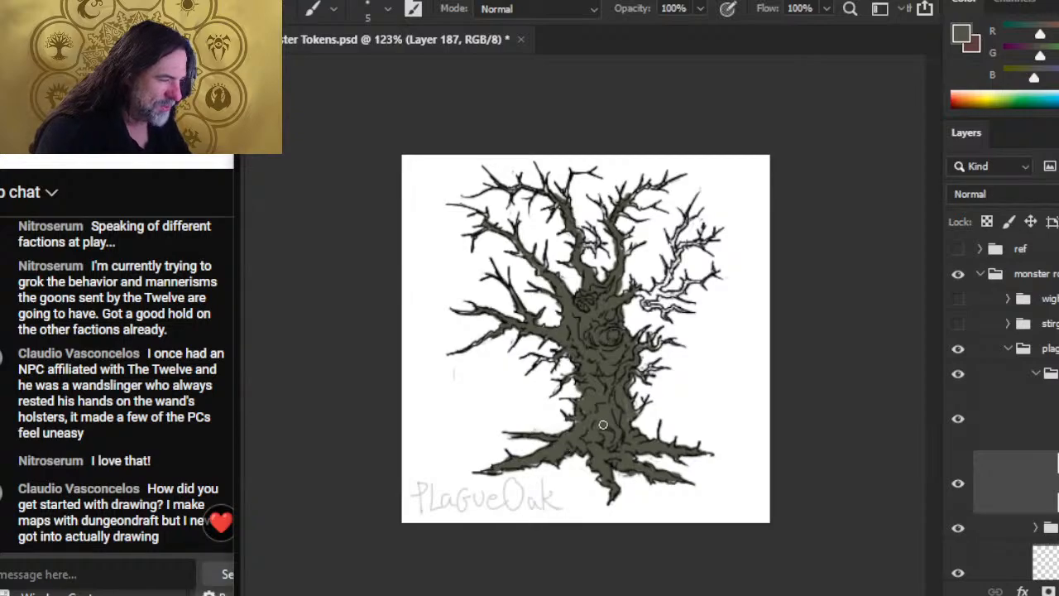
Step: Fill the right-hand branches and their offshoots with grey-green using a 3 px brush
key(bracketleft)
key(bracketleft)
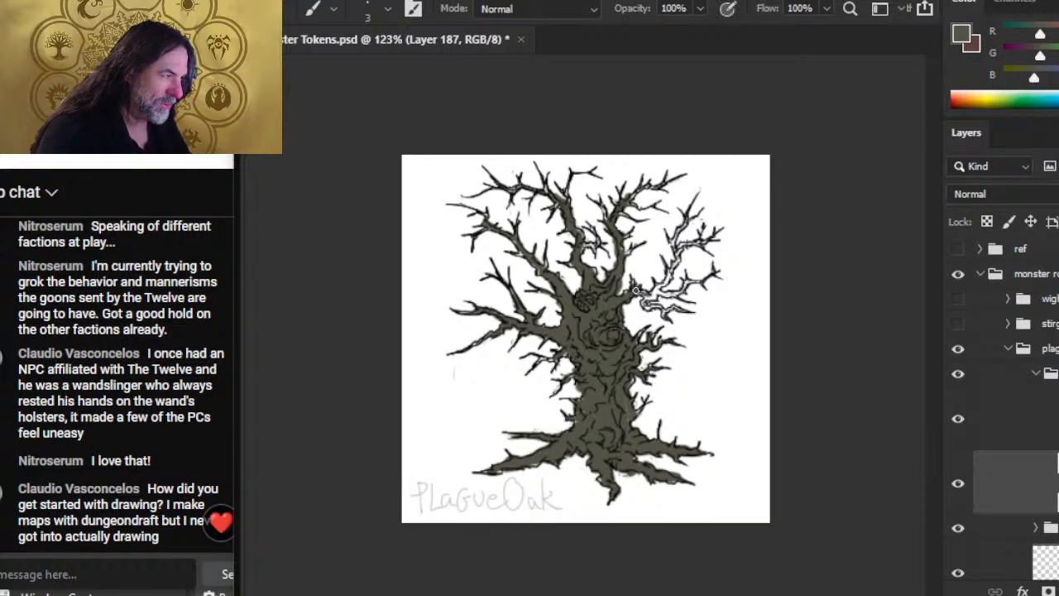
mouse_move(635, 291)
mouse_down()
mouse_move(673, 311)
mouse_move(660, 284)
mouse_move(653, 291)
mouse_move(679, 252)
mouse_move(673, 230)
mouse_up()
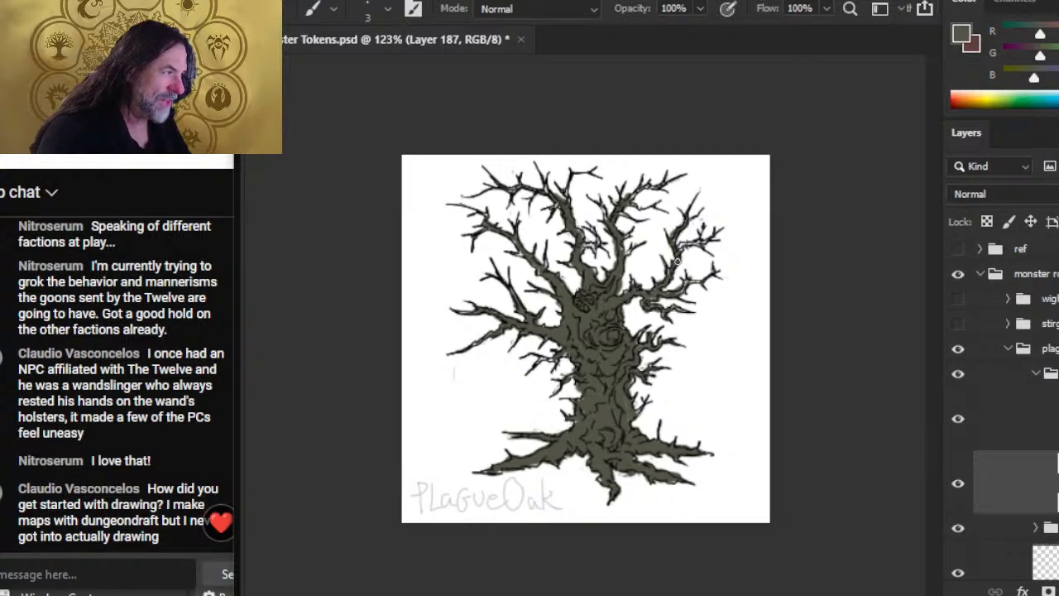
drag(681, 245, 702, 237)
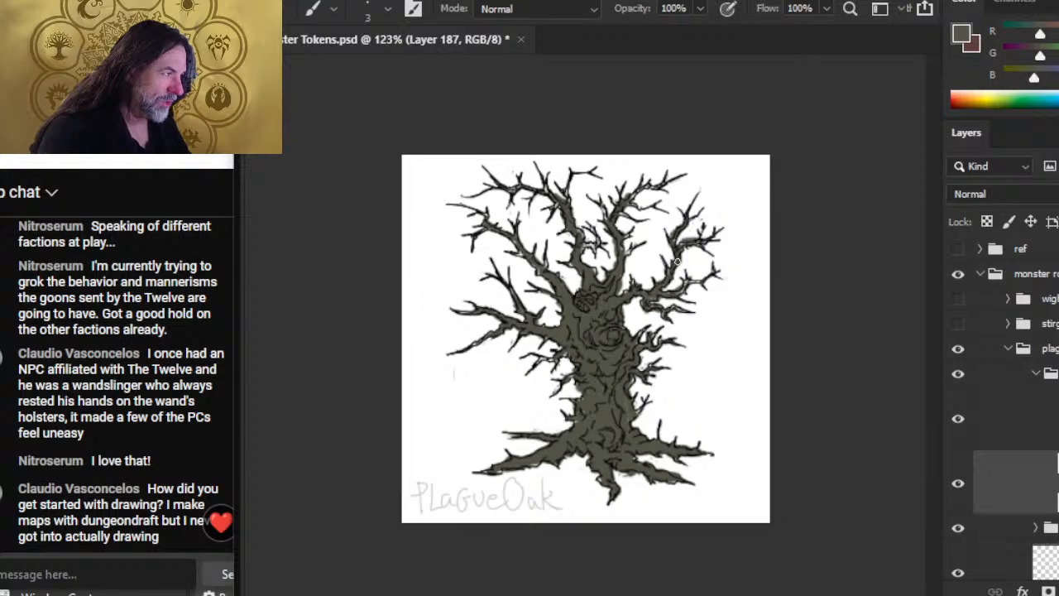
key(e)
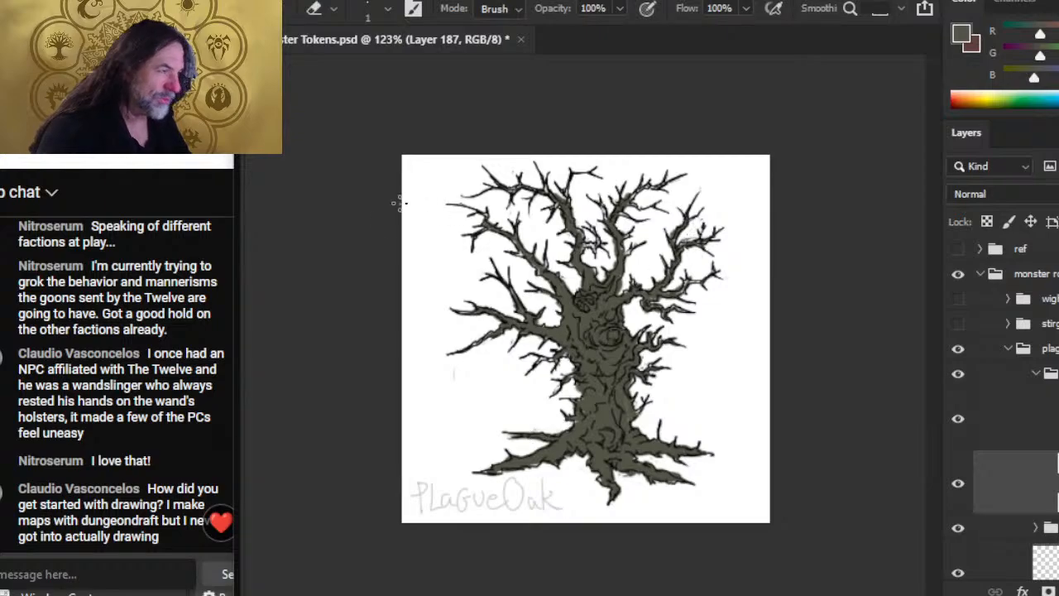
key(b)
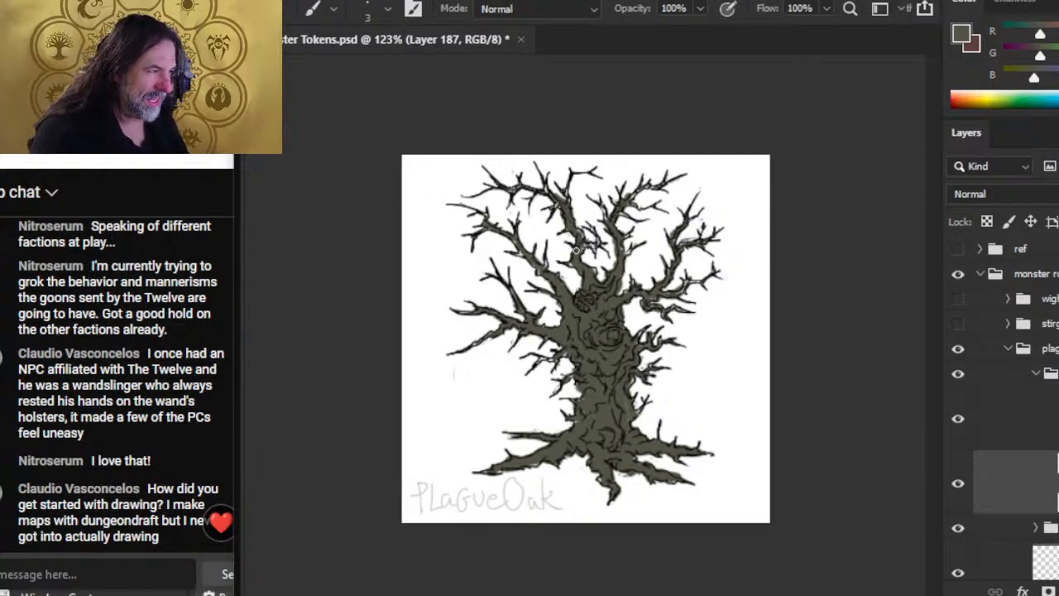
Step: Fill gaps in the upper central branches with grey-green, reducing the brush to 2 px, and erase the color spilling past the outlines
mouse_move(577, 250)
mouse_down()
mouse_move(596, 244)
mouse_move(602, 257)
mouse_move(626, 240)
mouse_move(629, 254)
mouse_move(603, 218)
mouse_move(627, 203)
mouse_up()
key(e)
key(b)
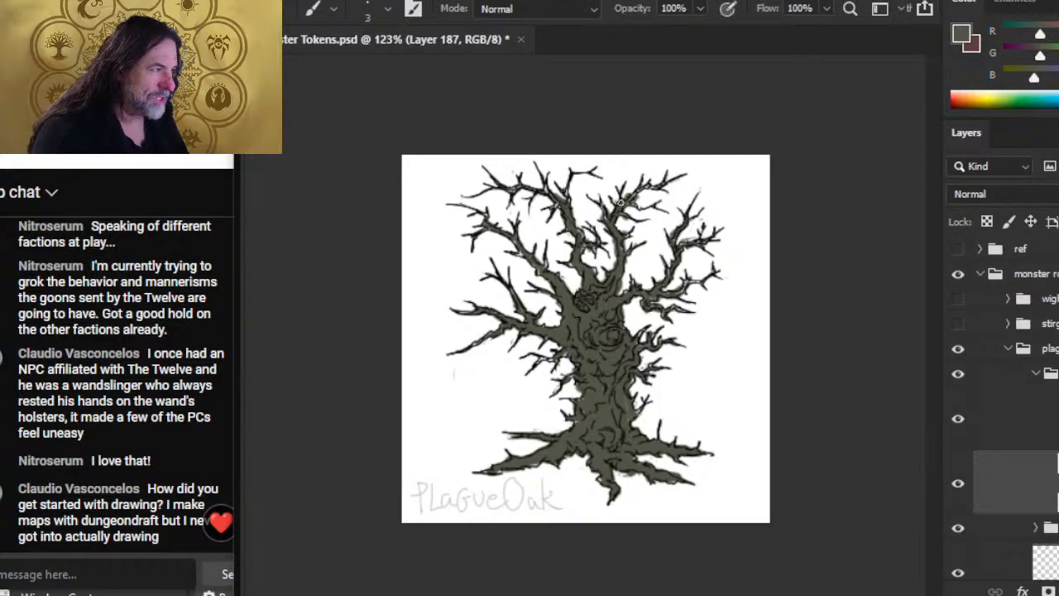
key(e)
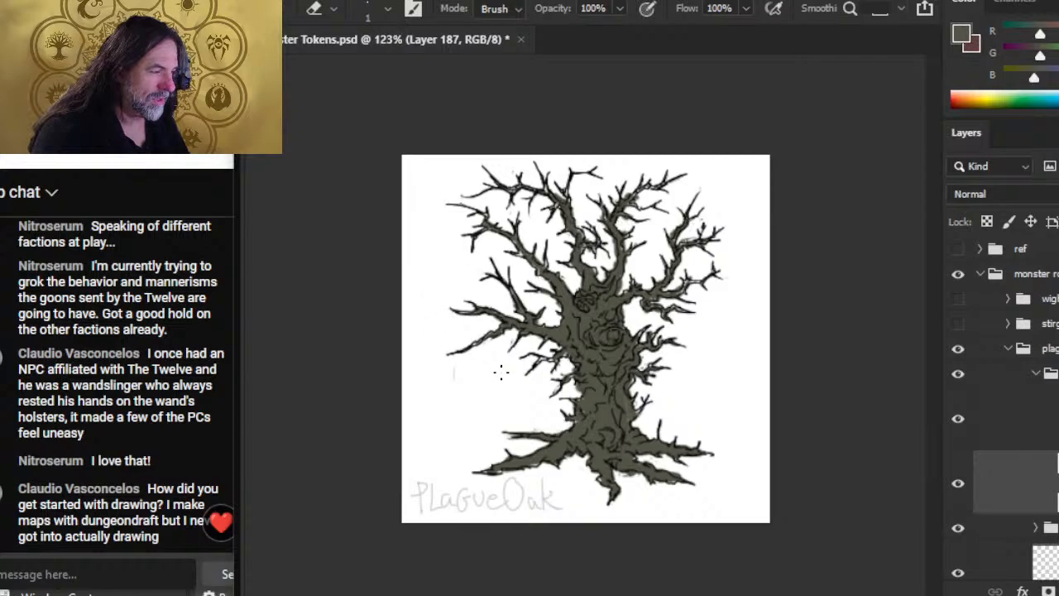
key(b)
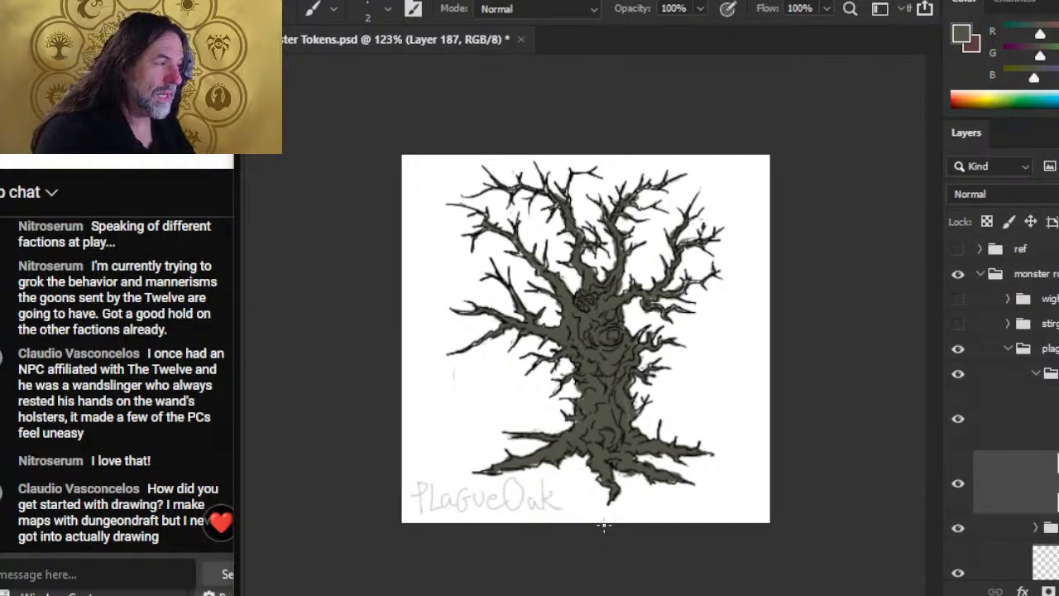
mouse_move(549, 188)
mouse_down()
mouse_move(570, 196)
mouse_move(573, 211)
mouse_up()
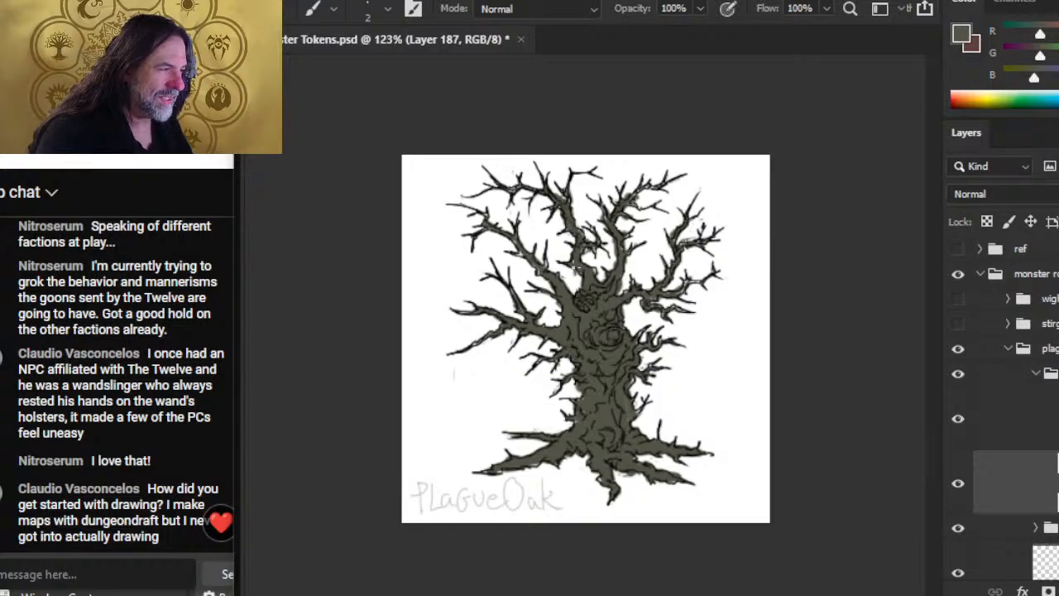
key(e)
key(b)
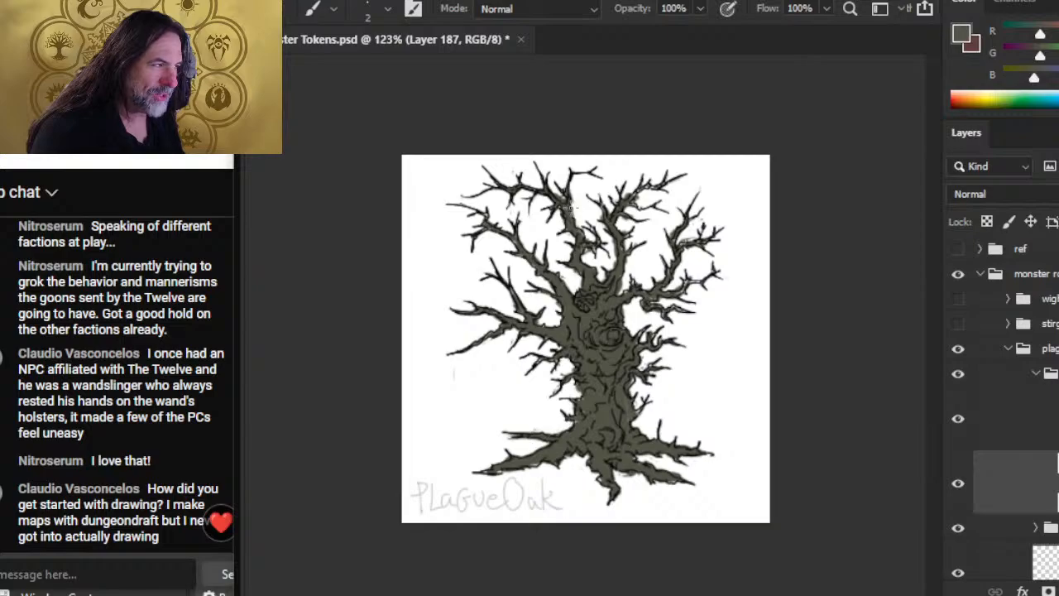
Step: Tidy the base color around the central fork and lower left-hand branches, alternating a 3 px eraser with a 2 px brush
key(e)
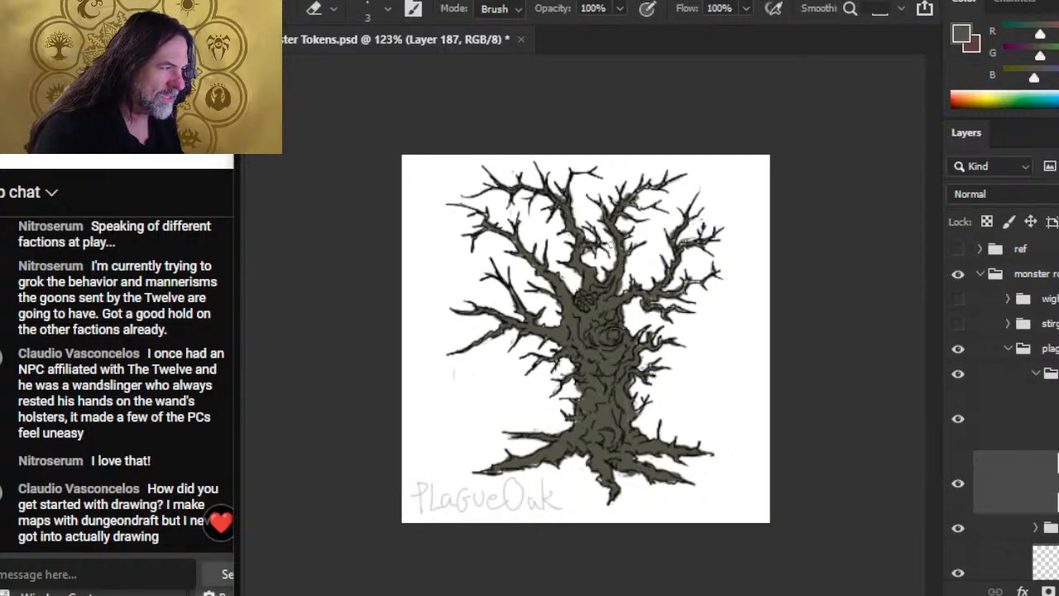
key(b)
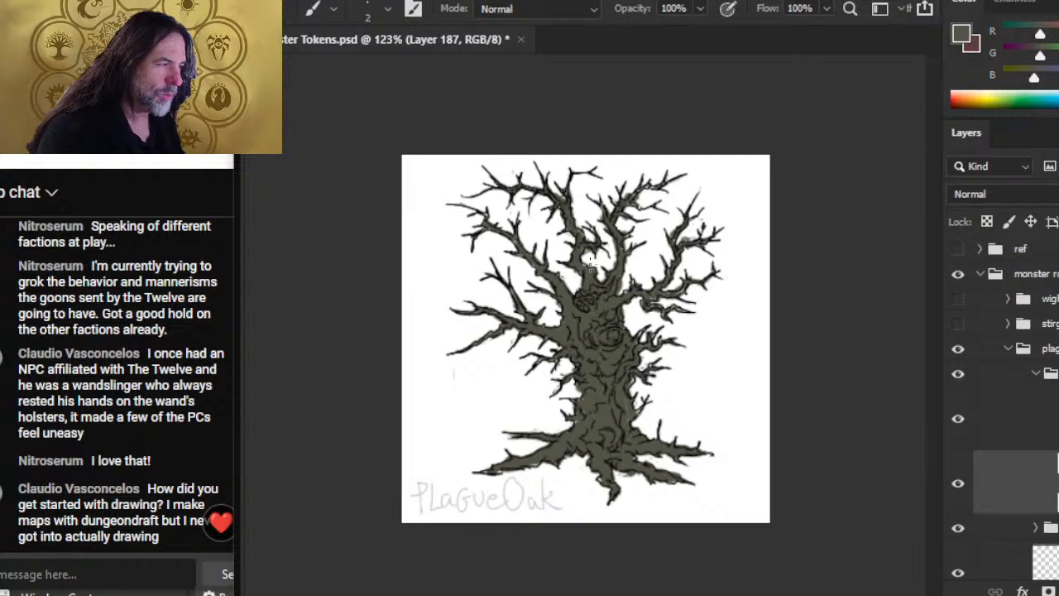
key(e)
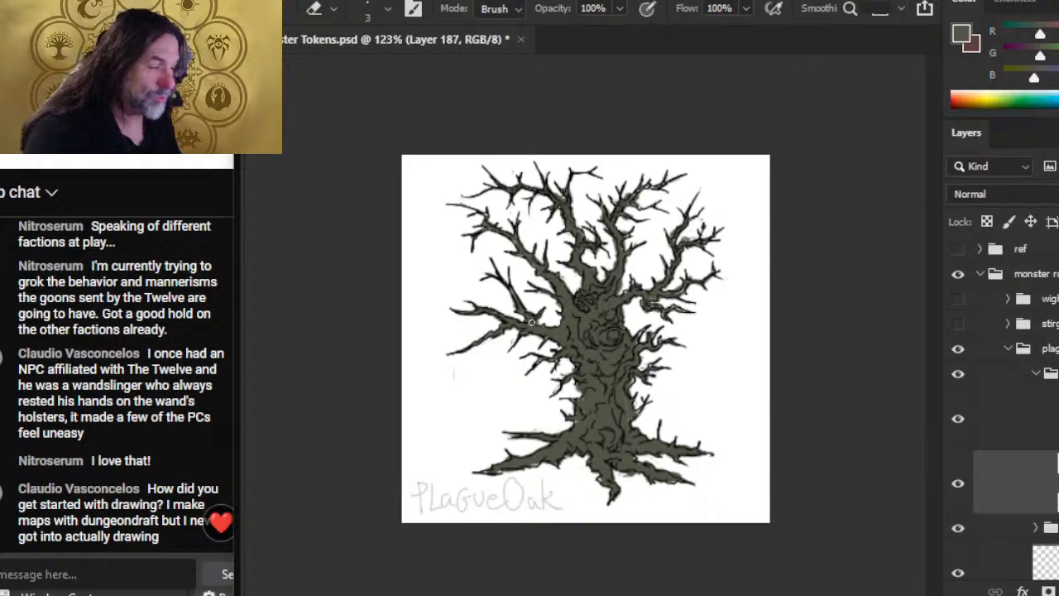
key(b)
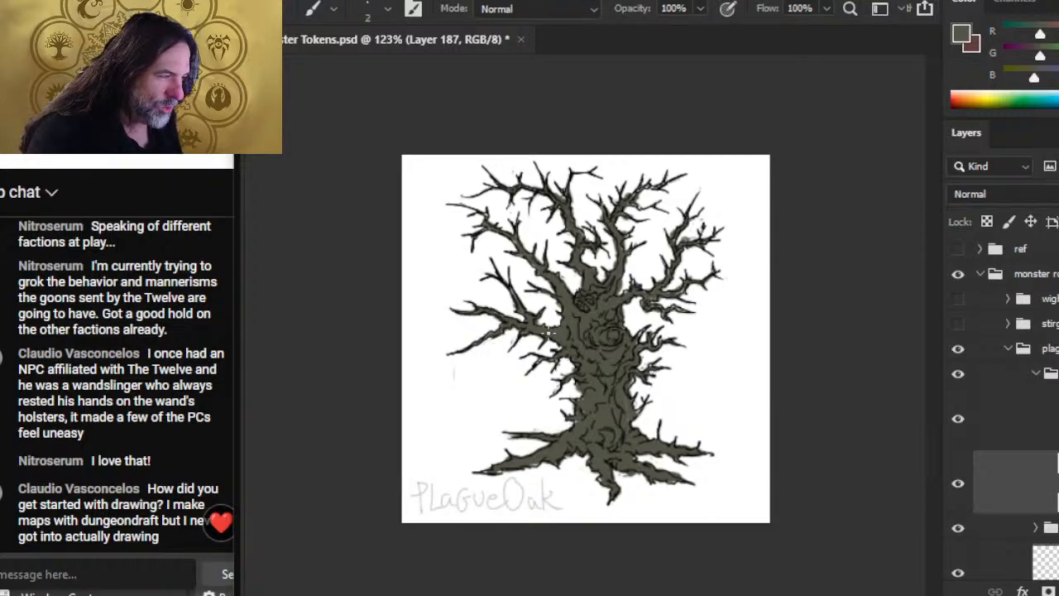
key(e)
drag(543, 341, 542, 356)
key(b)
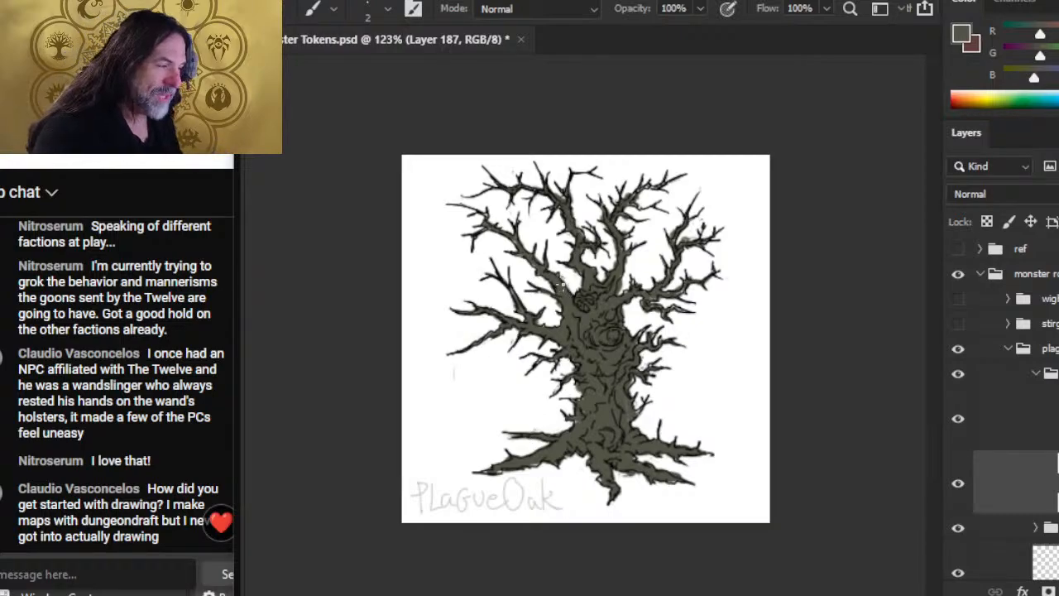
key(e)
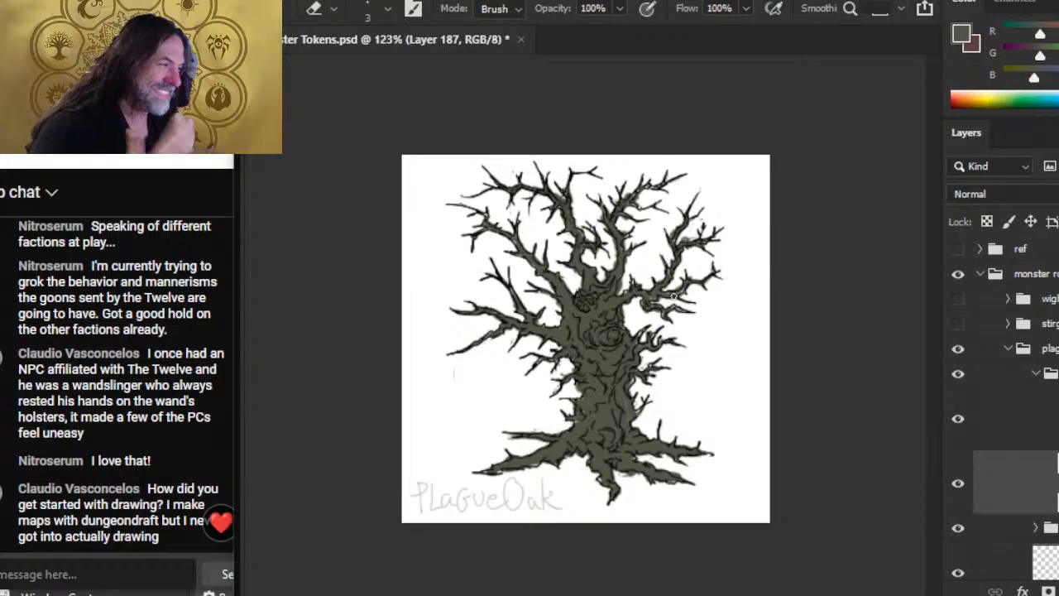
Step: Refine the grey-green fill along the tree's top left-center branch with a 2 px brush and erase its overspill at 3 px
key(ctrl+space)
drag(552, 195, 566, 252)
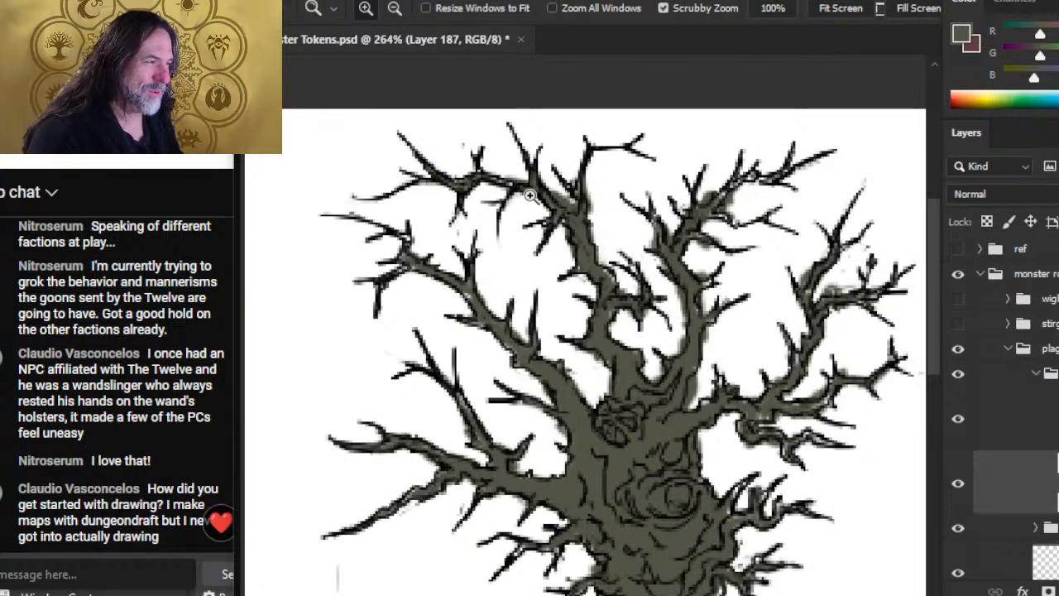
key(b)
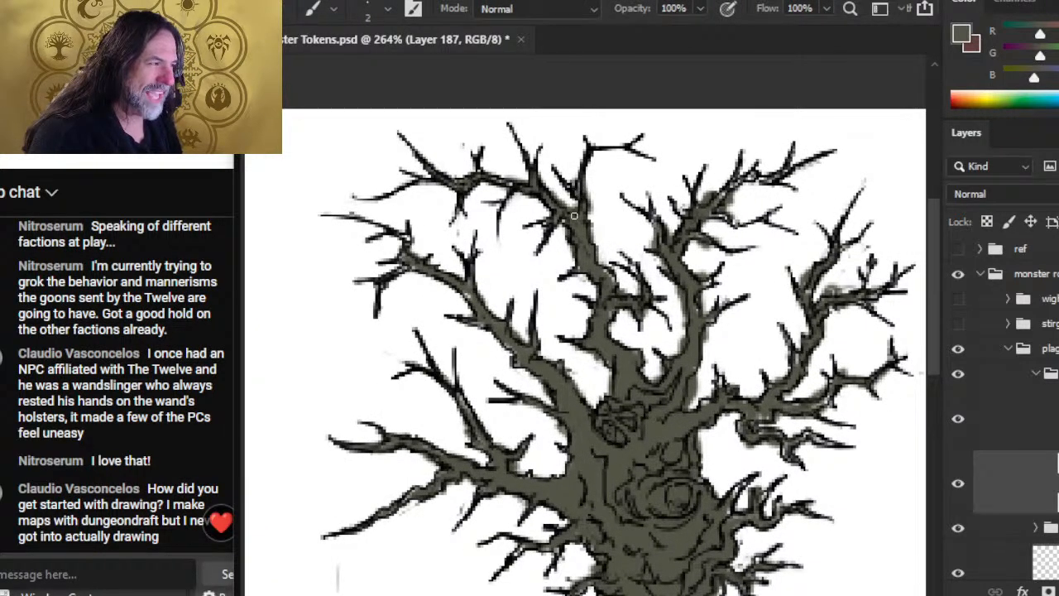
mouse_move(506, 183)
mouse_down()
mouse_move(530, 191)
mouse_move(511, 174)
mouse_up()
key(e)
drag(565, 223, 577, 232)
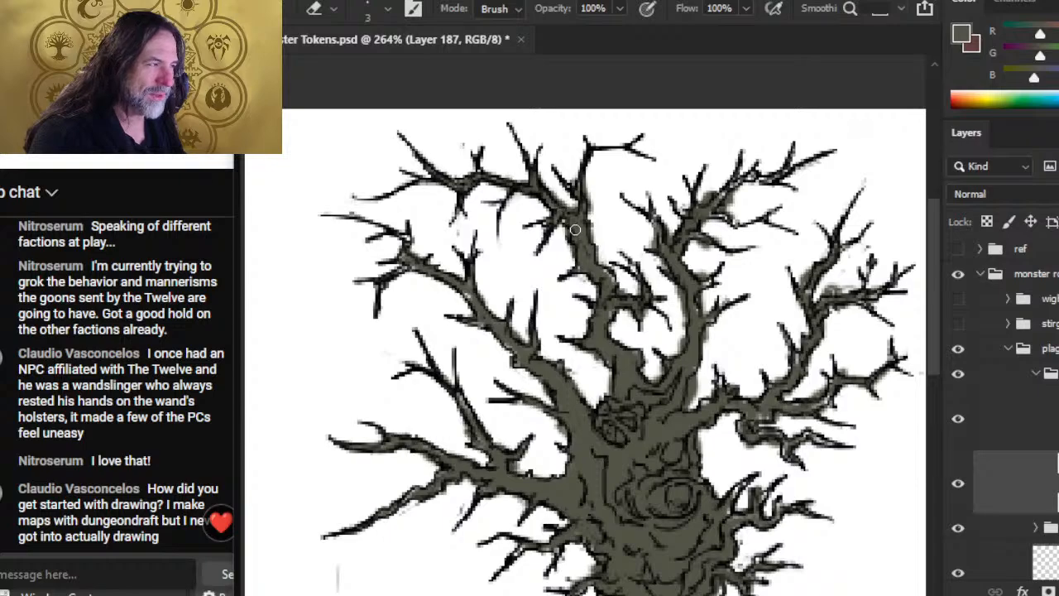
key(b)
key(e)
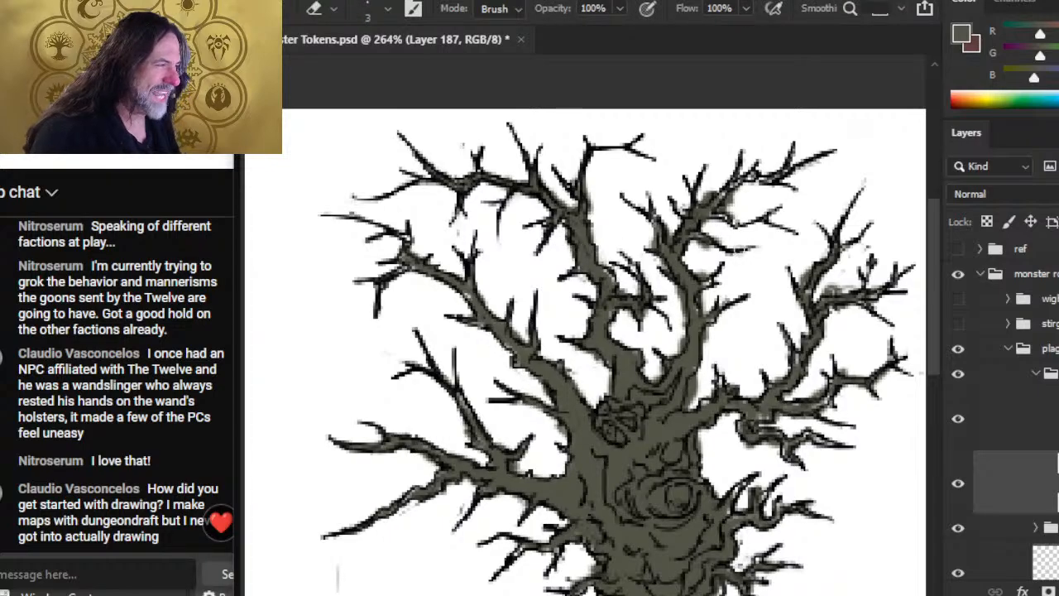
key(b)
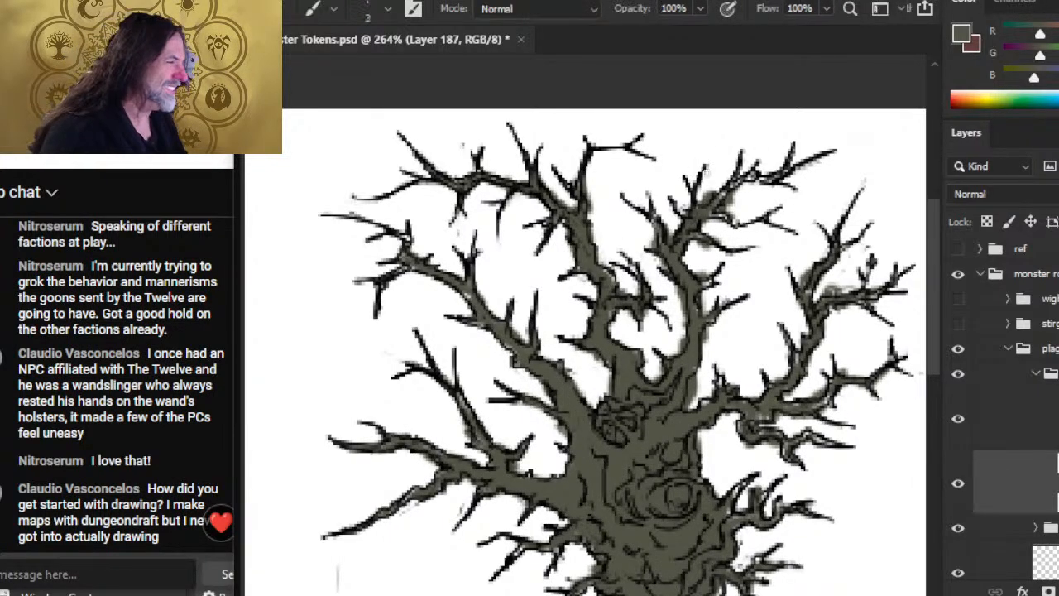
Step: Erase the stray grey-green around the upper right-center branch and its twigs with a 3 px eraser
key(e)
drag(728, 211, 718, 179)
mouse_move(718, 255)
mouse_down()
mouse_move(742, 225)
mouse_move(735, 206)
mouse_up()
key(b)
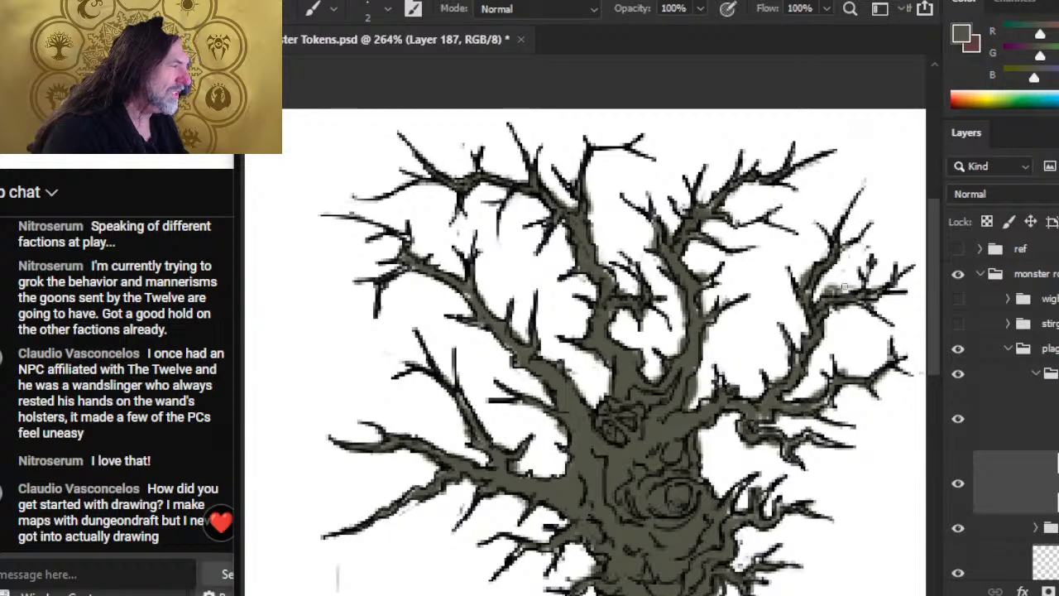
Step: Clean up the base color along the far-right branch's fork and twigs, erasing overspill and repainting gaps
key(e)
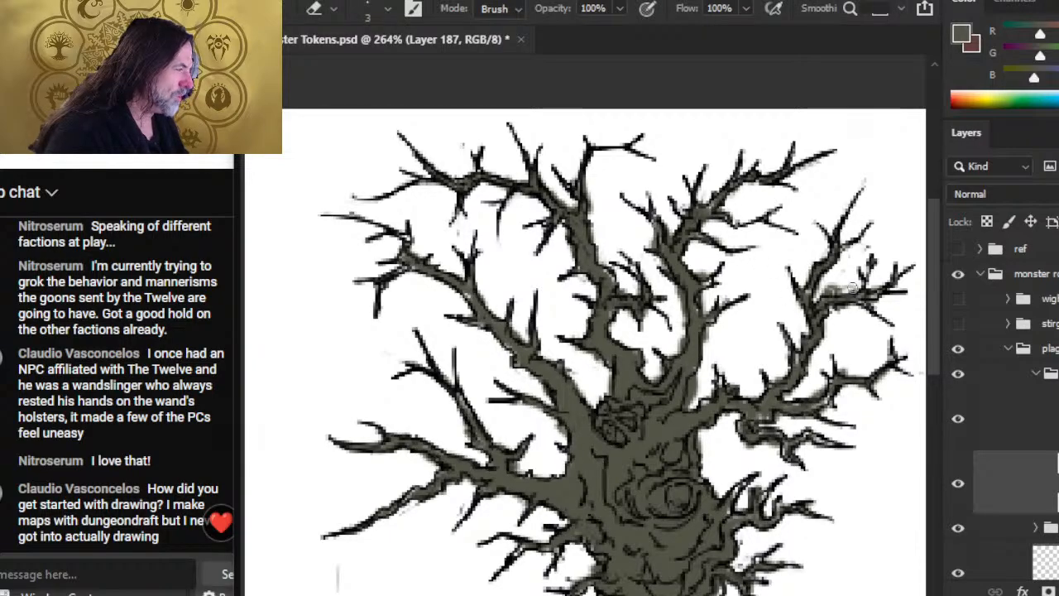
key(b)
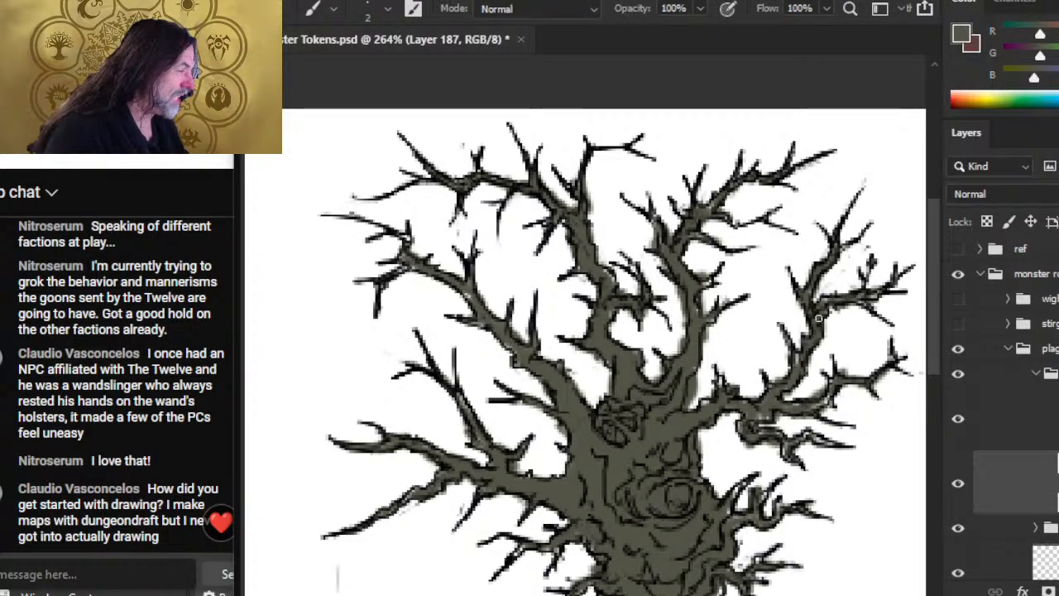
key(e)
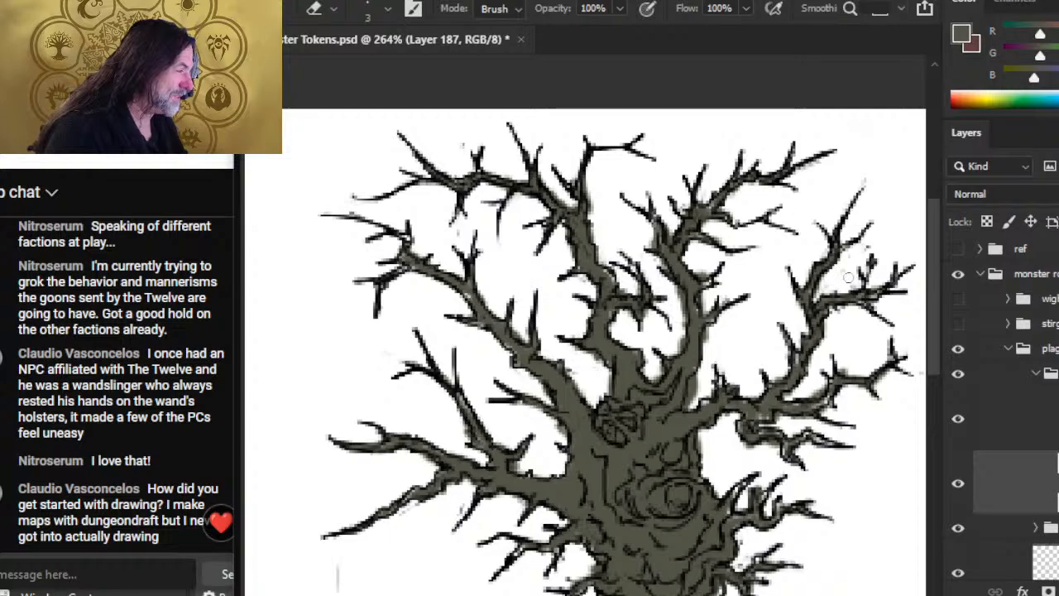
Step: Touch up the fill on the two central branches and erase the excess around their inner twigs
key(b)
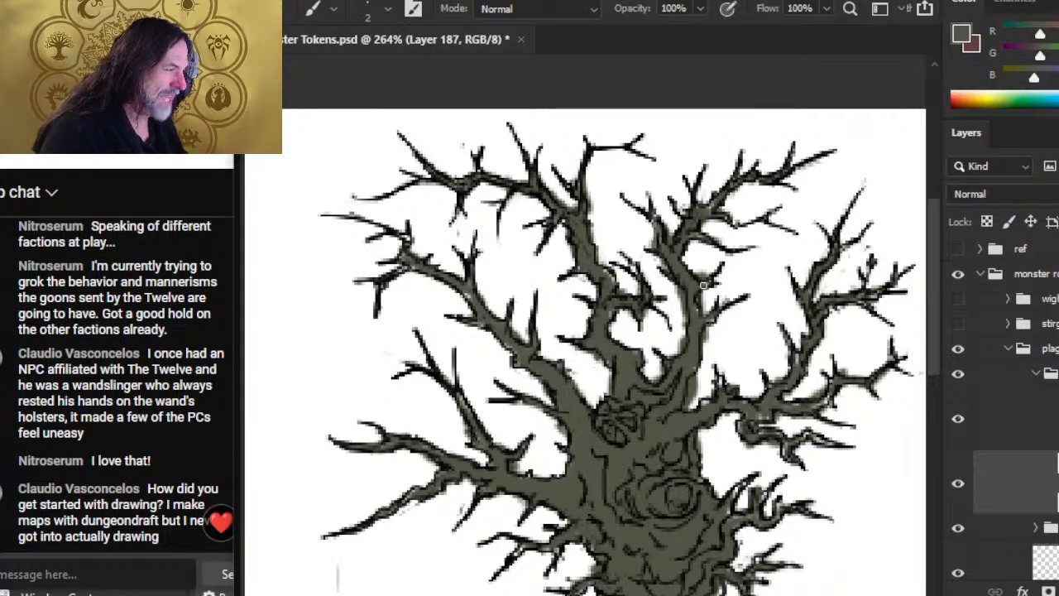
key(e)
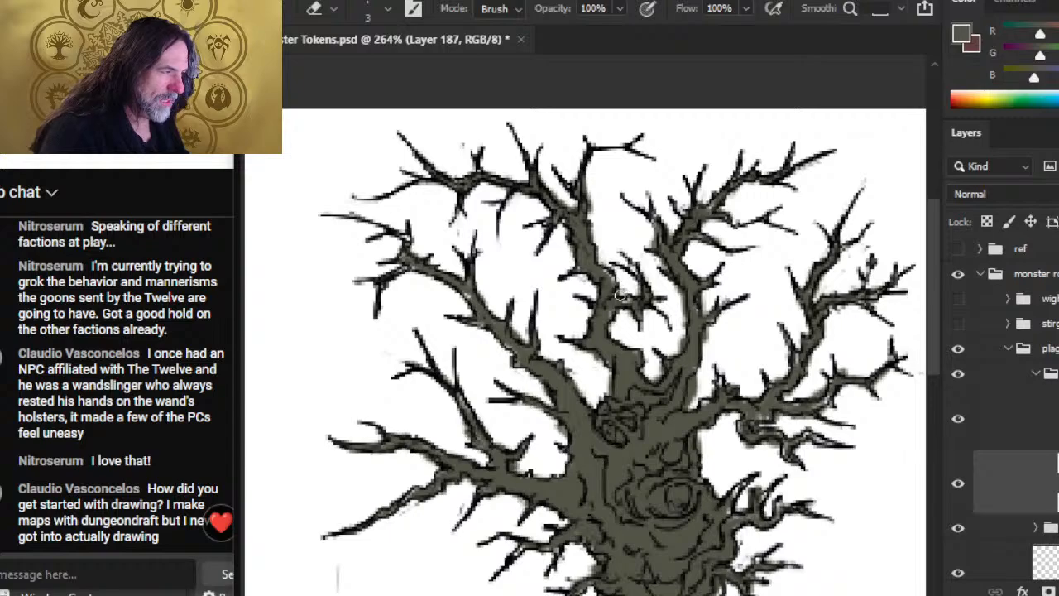
key(b)
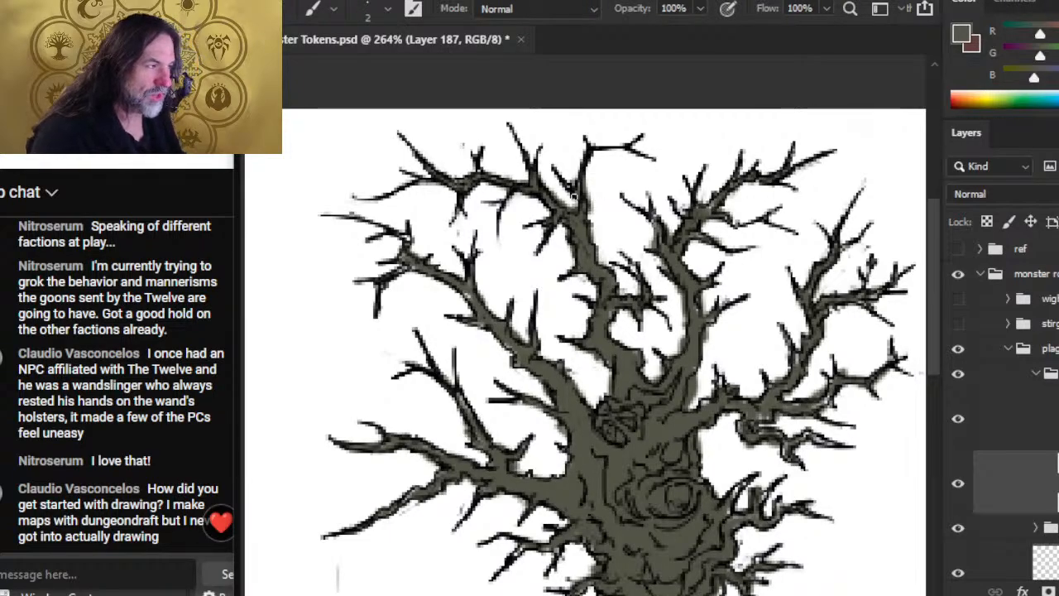
key(e)
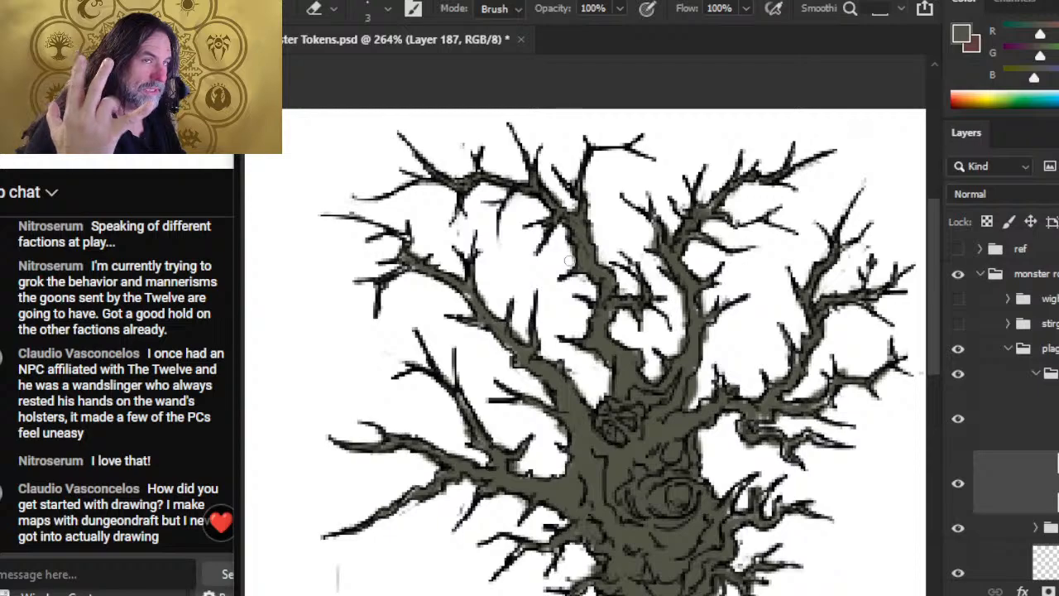
Step: Clean the grey-green edges down the long upper-left branch to the trunk, alternating a 2 px brush with a 3 px eraser
key(b)
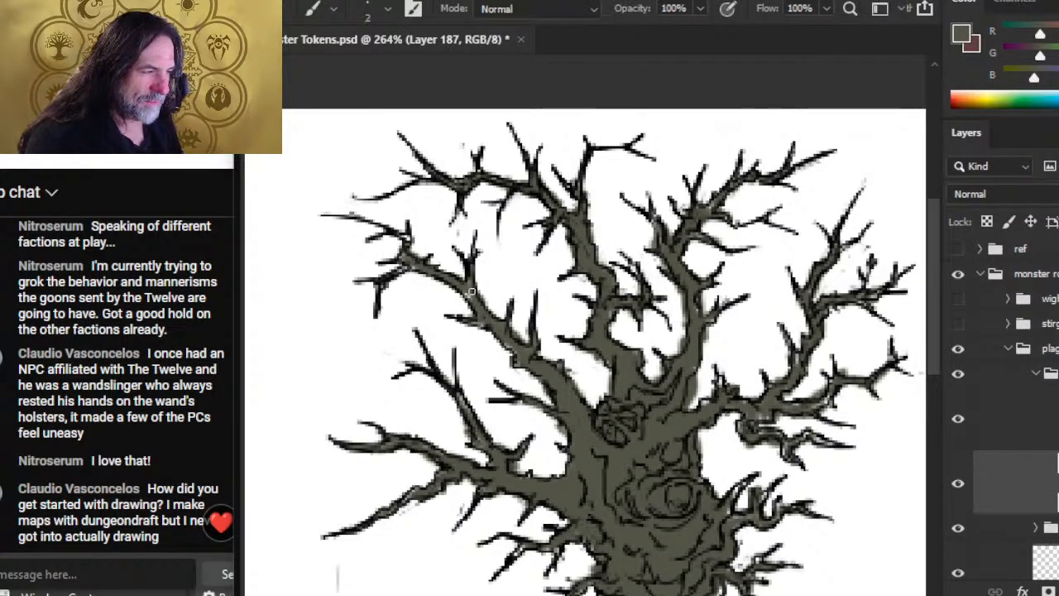
key(e)
drag(489, 301, 483, 293)
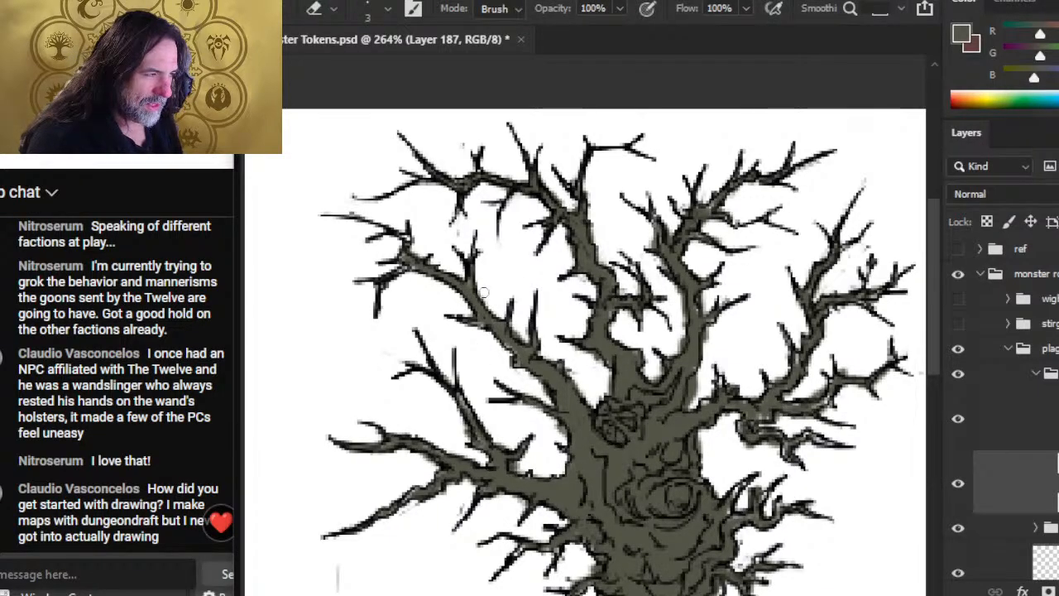
key(b)
key(e)
drag(515, 329, 561, 429)
key(b)
key(e)
key(b)
key(e)
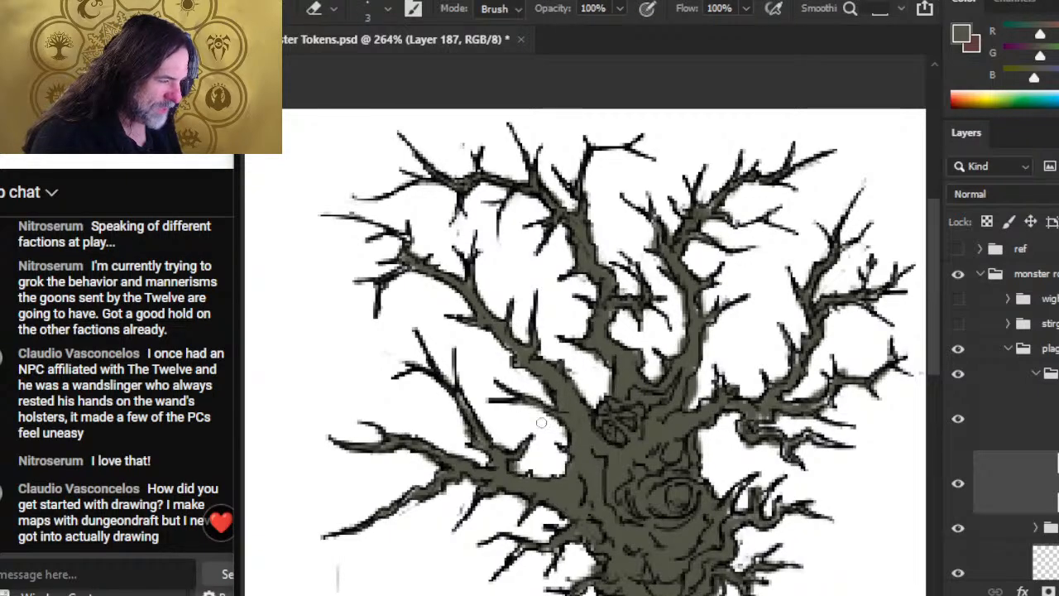
Step: Repaint the base of the right-hand branch and the right-center limb, erasing color outside their outlines up to the upper twigs
key(b)
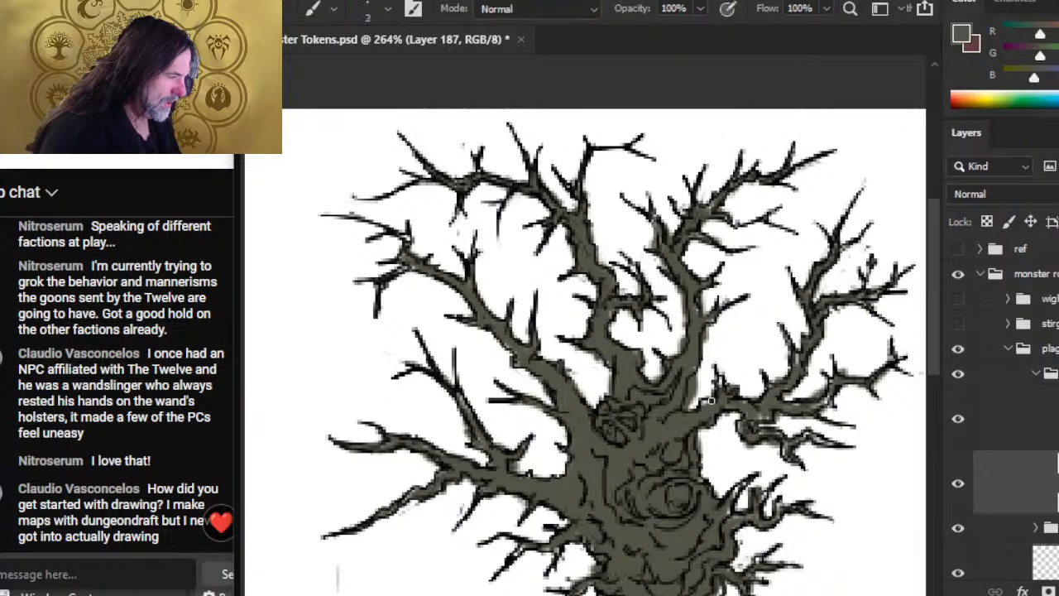
drag(710, 404, 692, 402)
key(e)
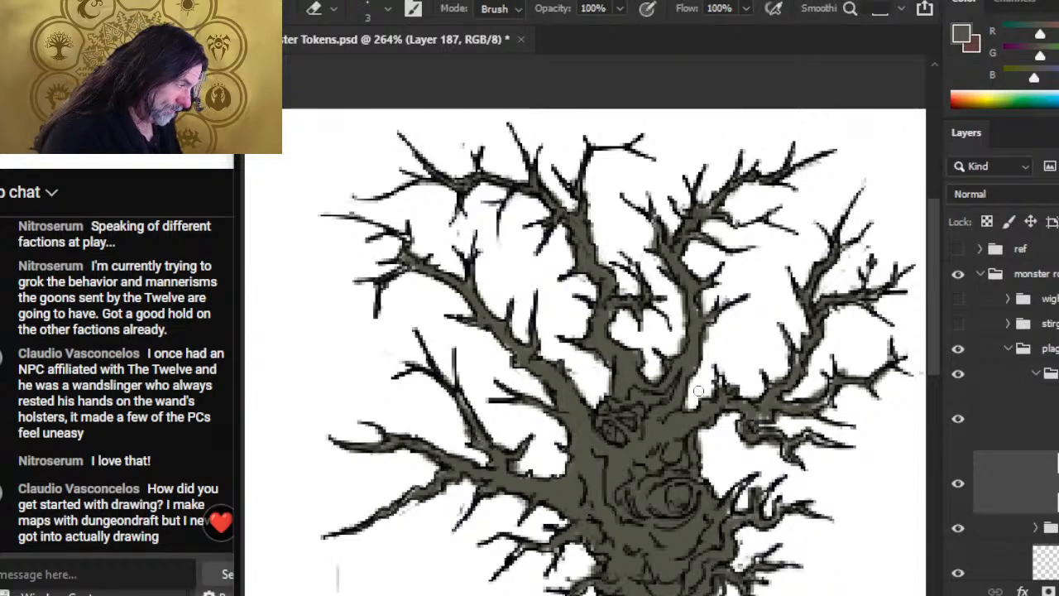
key(b)
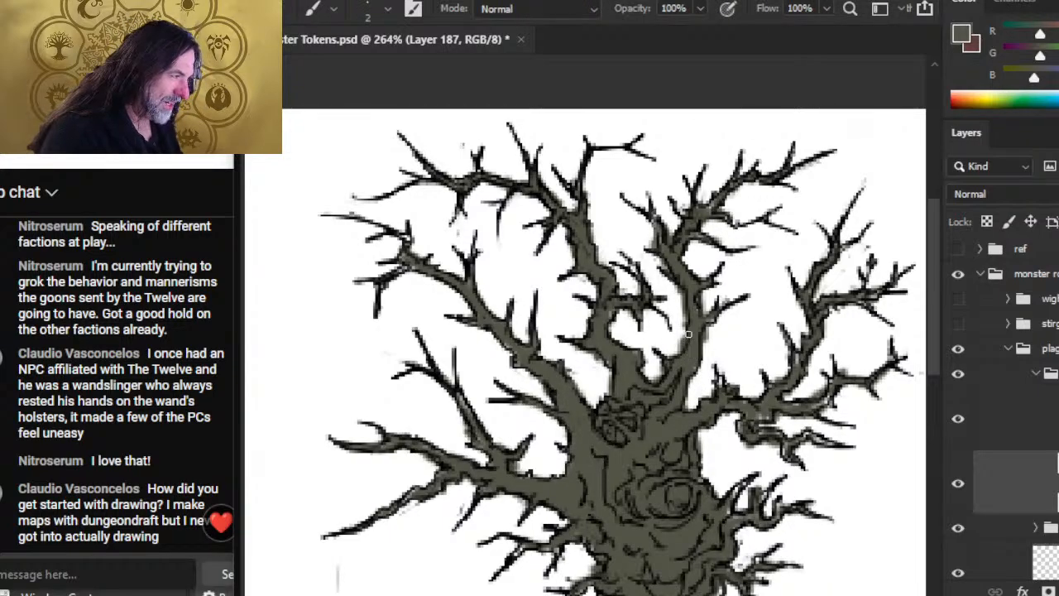
key(e)
key(b)
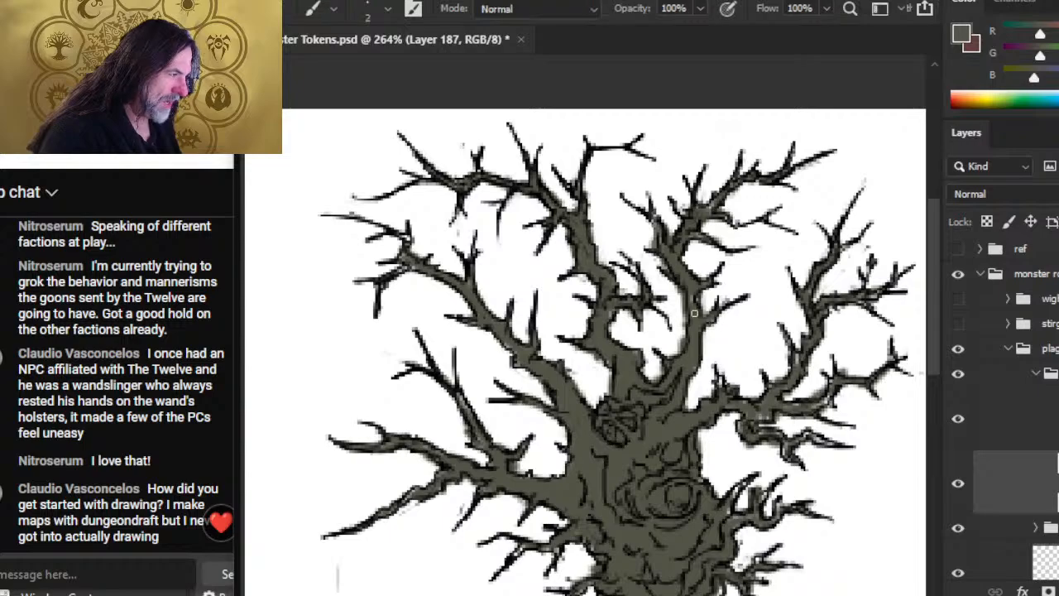
key(e)
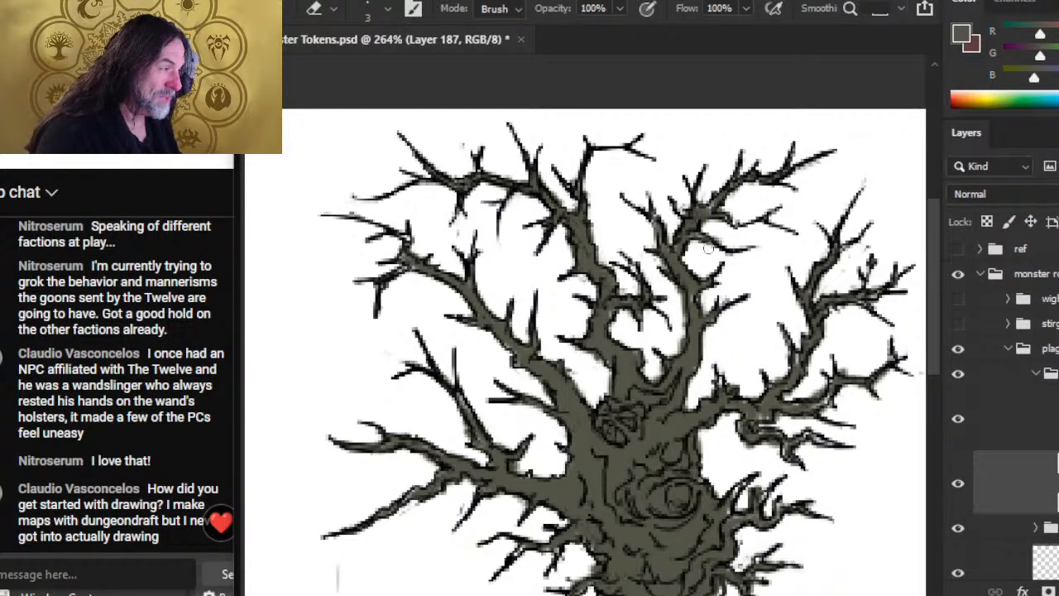
key(b)
key(e)
Step: Touch up the base color along the lower-left limb and its forked twigs, erasing overspill with a 3 px eraser
key(b)
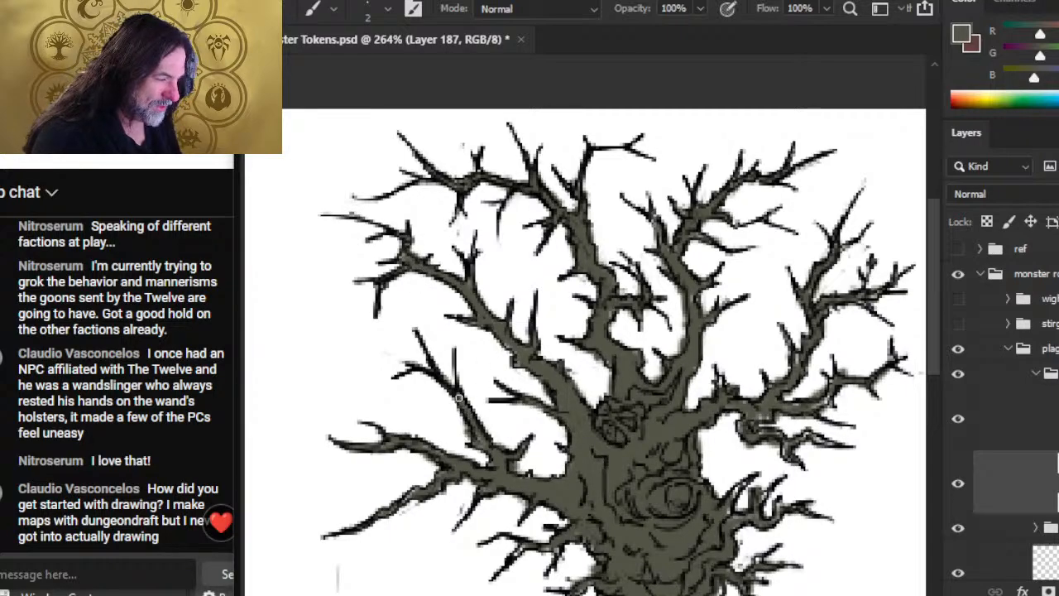
key(e)
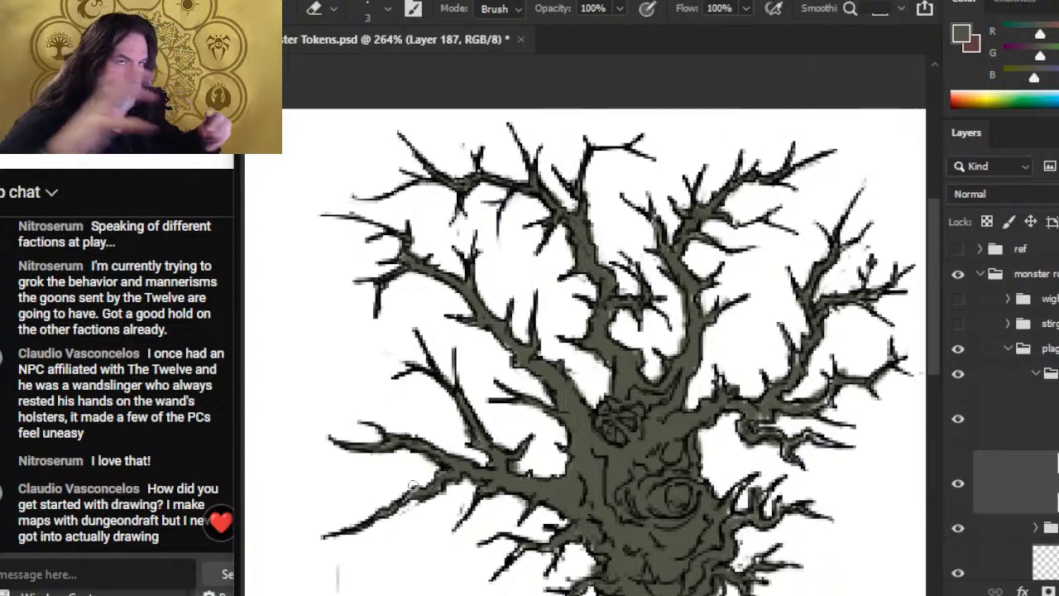
drag(583, 474, 554, 381)
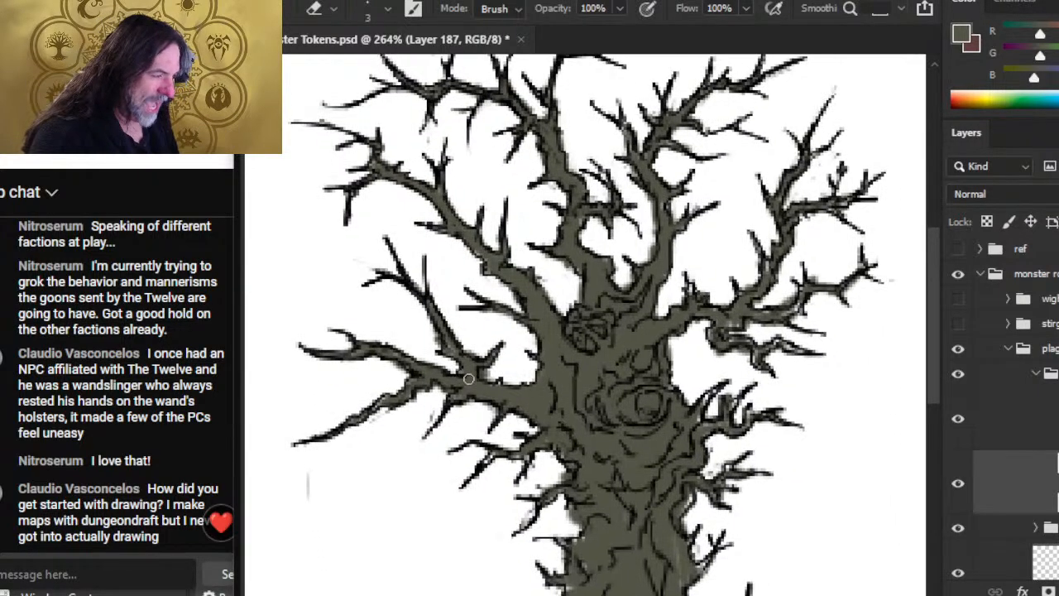
key(b)
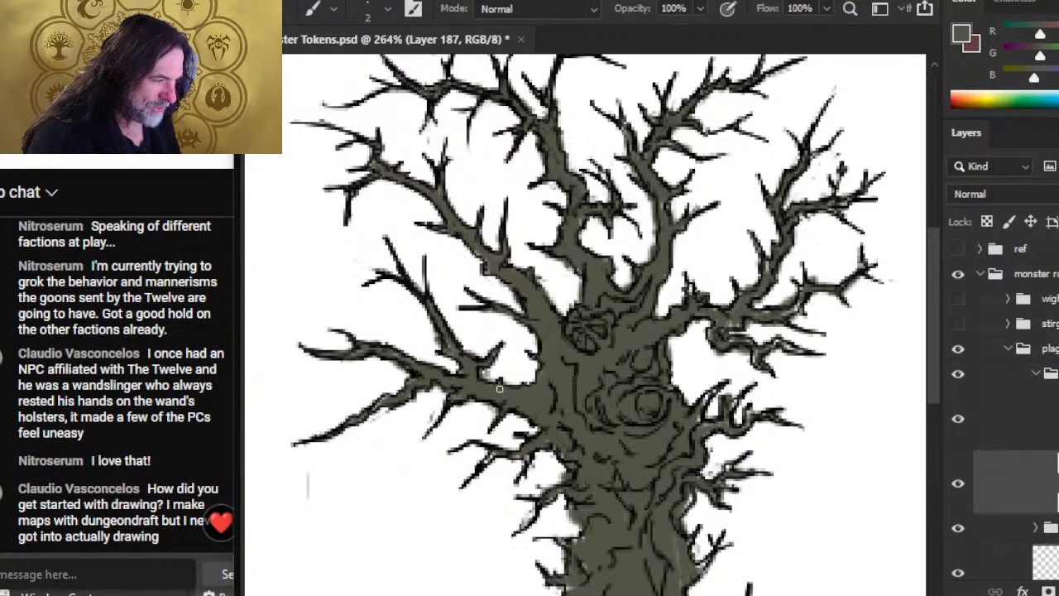
key(e)
mouse_move(500, 386)
mouse_down()
mouse_move(492, 374)
mouse_move(436, 394)
mouse_up()
key(b)
key(e)
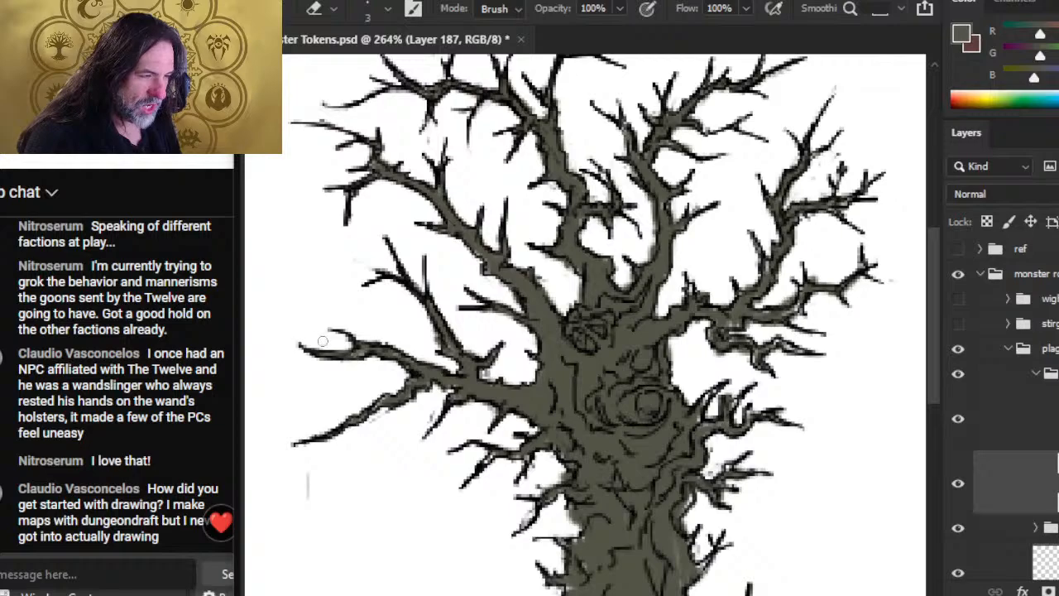
key(b)
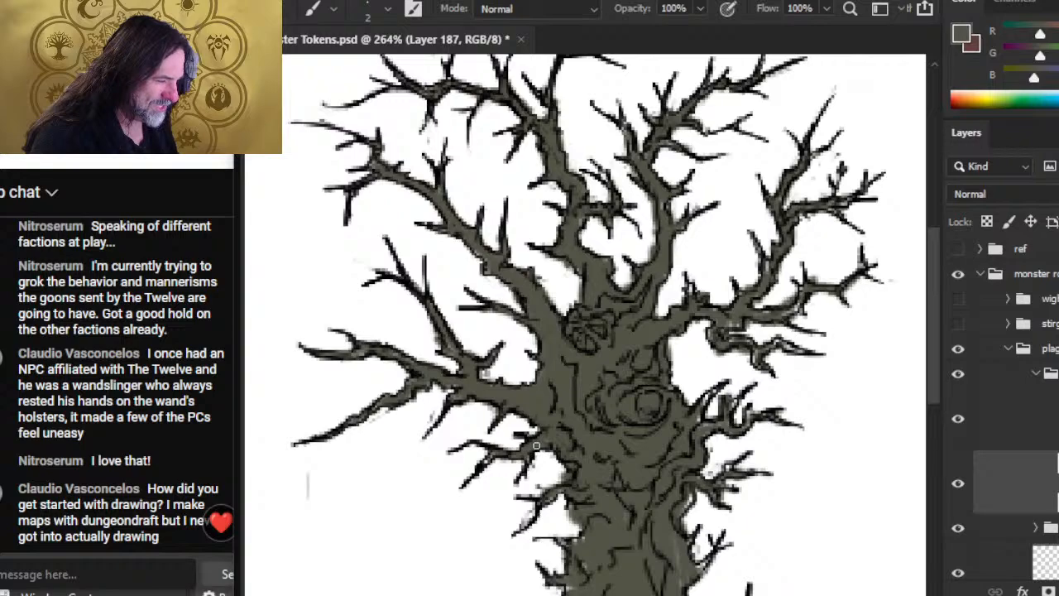
Step: Paint the grey-green base into the right-hand trunk twigs and the drooping branch below the right limb with a 2 px brush
mouse_move(691, 404)
mouse_down()
mouse_move(593, 388)
mouse_move(660, 393)
mouse_up()
key(e)
key(b)
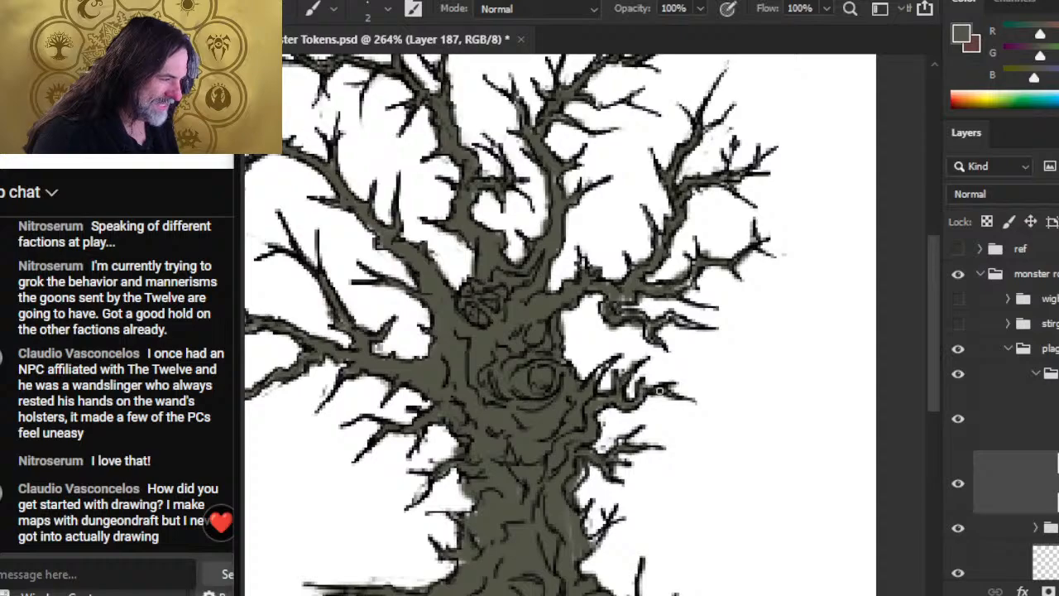
drag(595, 378, 607, 364)
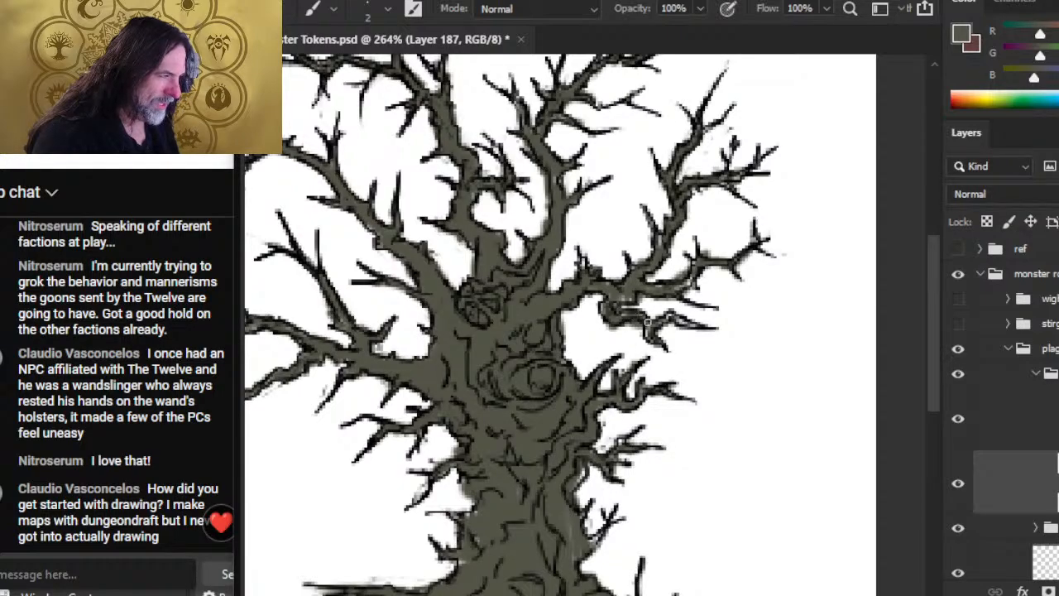
mouse_move(648, 322)
mouse_down()
mouse_move(633, 329)
mouse_move(649, 299)
mouse_move(622, 298)
mouse_move(681, 288)
mouse_up()
Step: Erase overspill and repaint gaps along the right limb, from its outer fork back to the knot near the trunk
key(e)
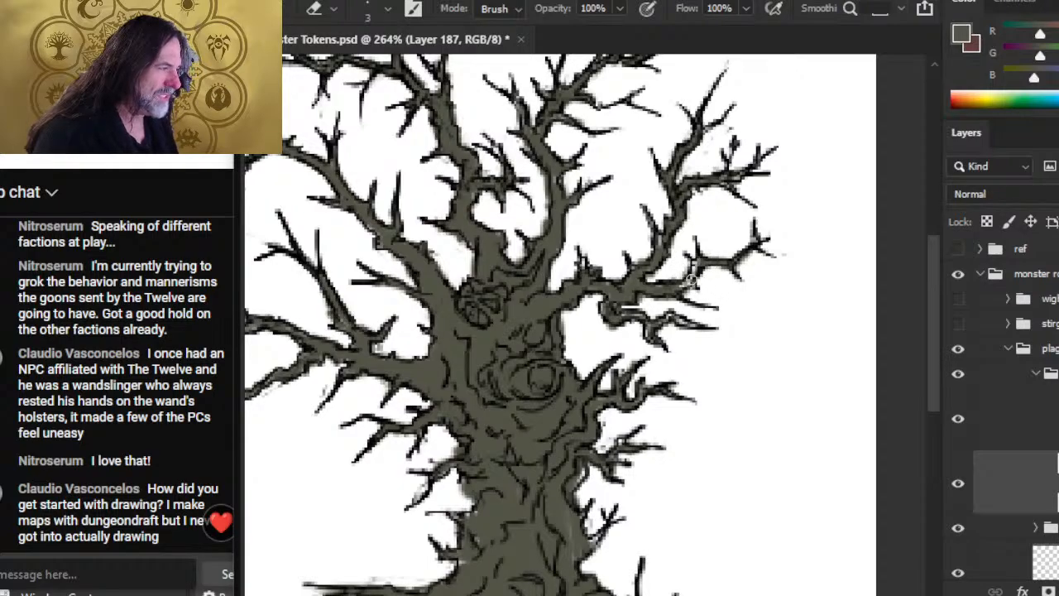
key(b)
drag(674, 285, 688, 285)
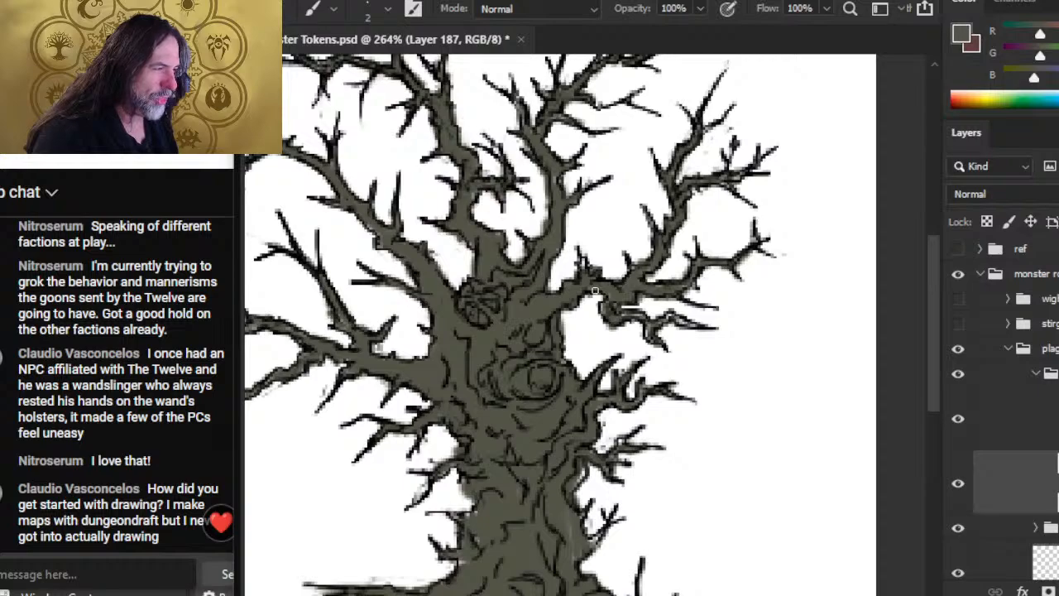
key(e)
key(b)
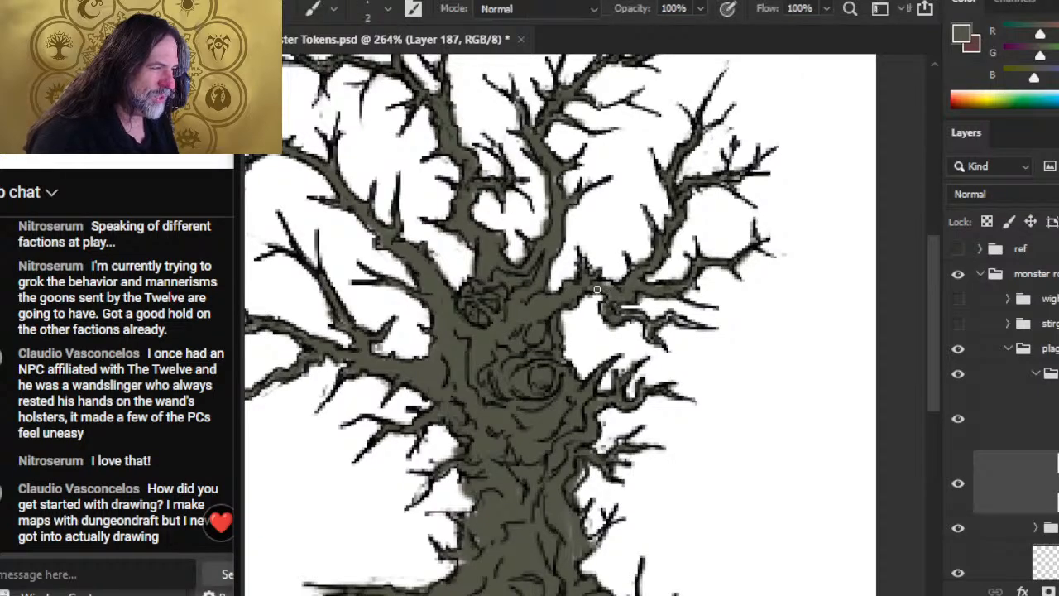
key(e)
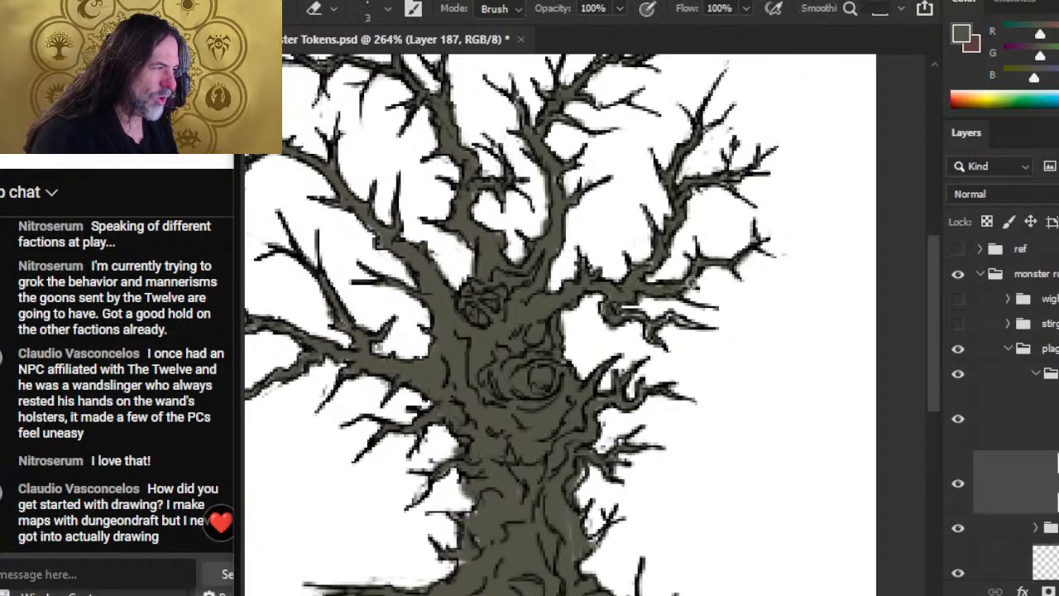
Step: Clean up the fill in the fork between the two central branches and around the small inner twigs
key(b)
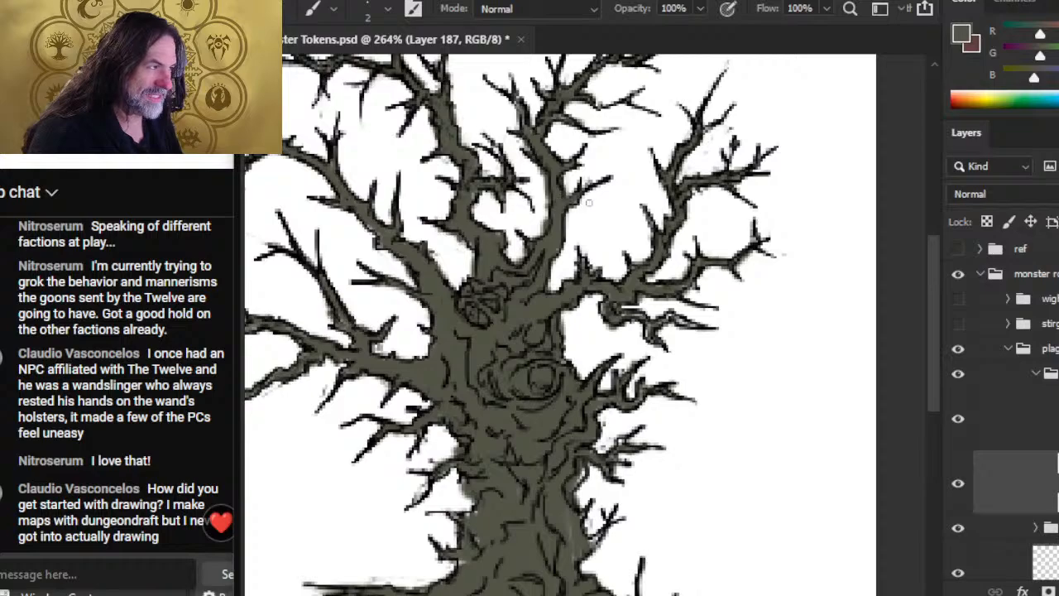
key(e)
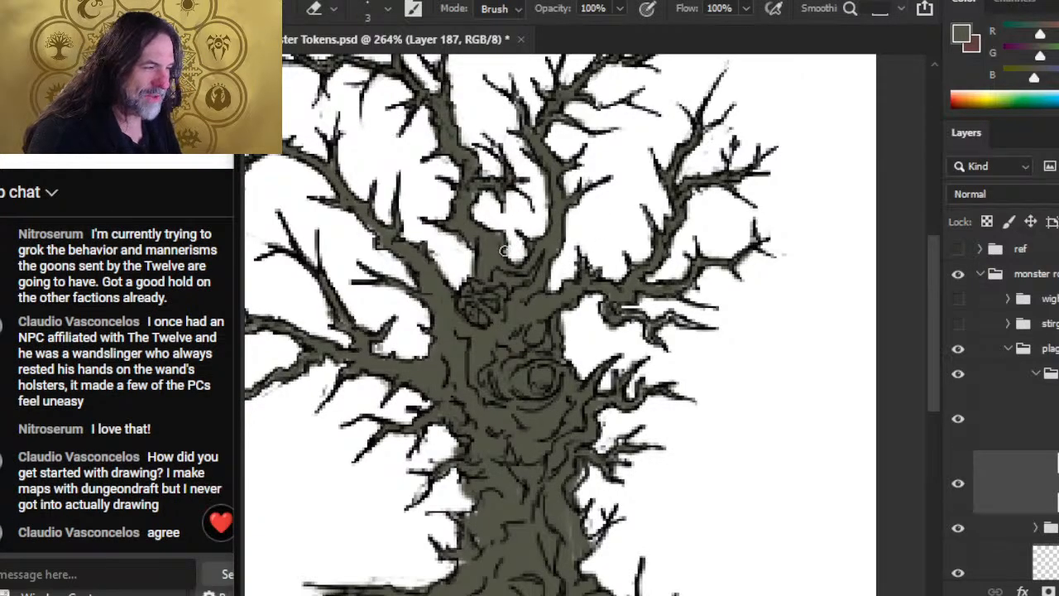
key(b)
key(e)
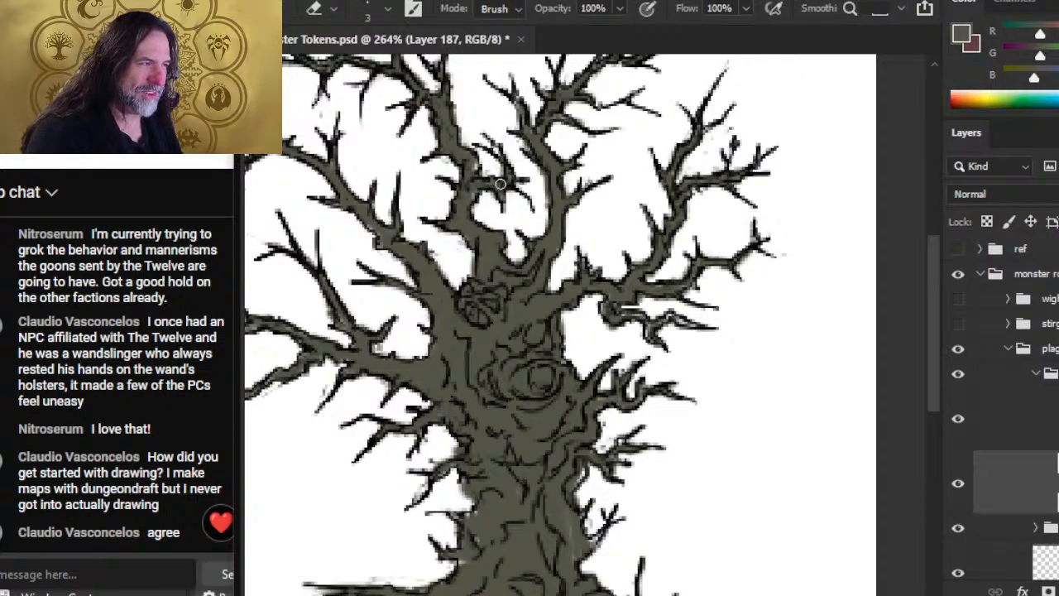
key(b)
Step: Refine the base color on the upper right-center branch, filling its twig junctions and erasing color outside the outline
drag(575, 226, 680, 400)
key(e)
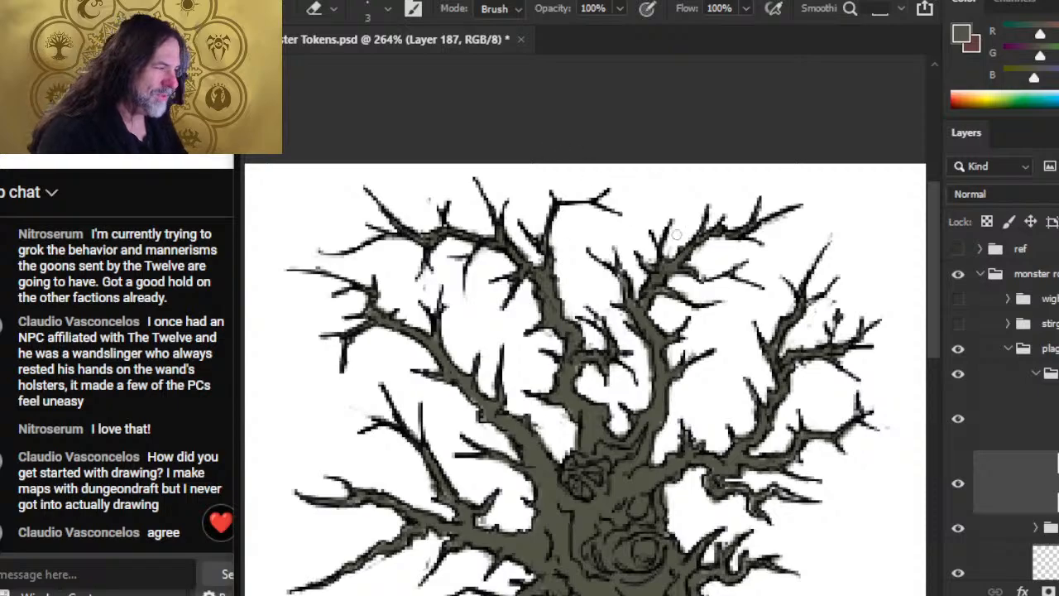
key(b)
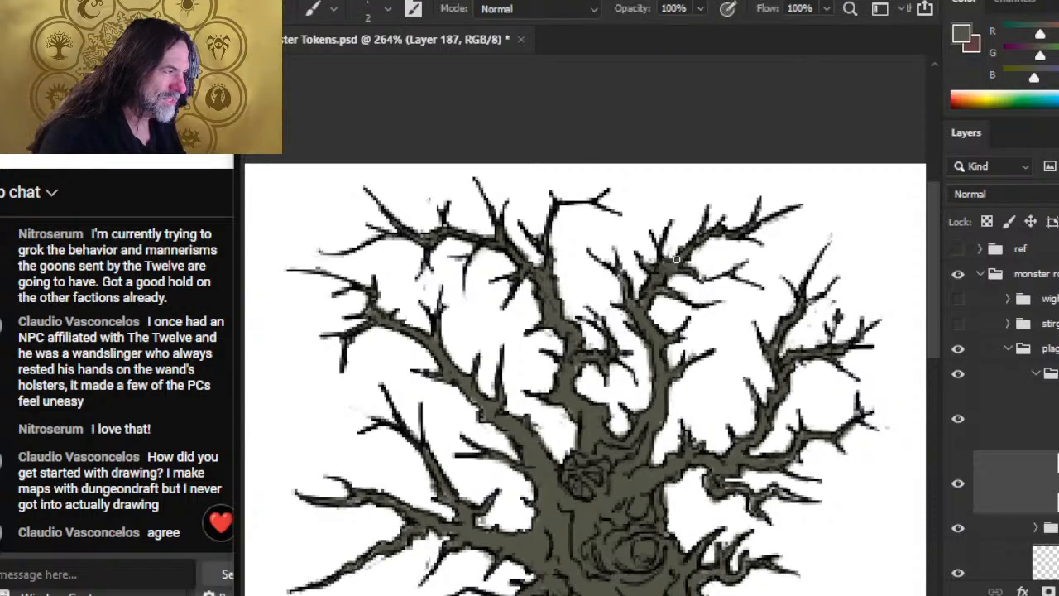
key(e)
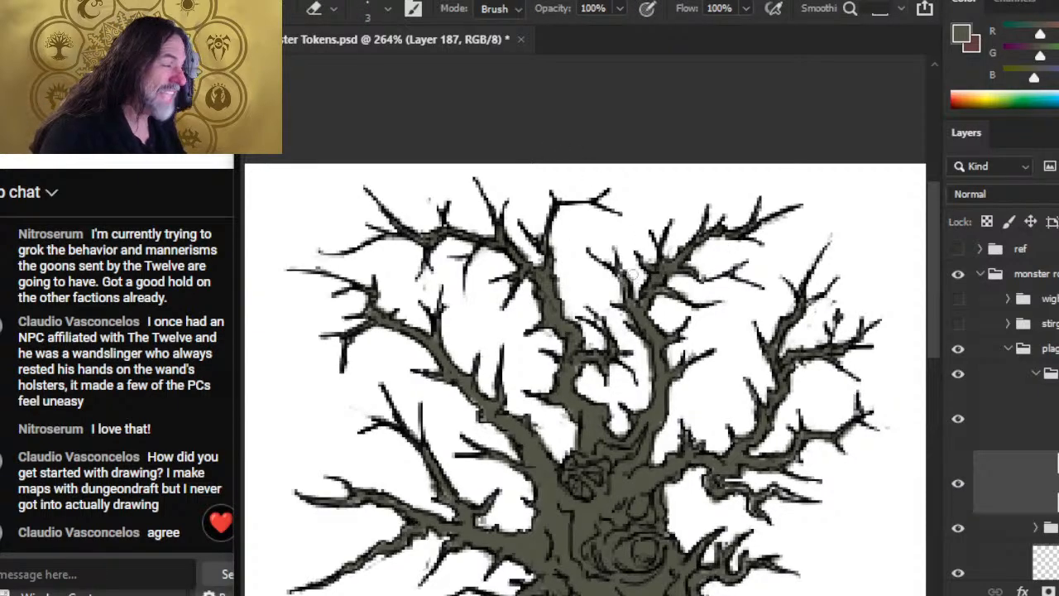
key(b)
key(e)
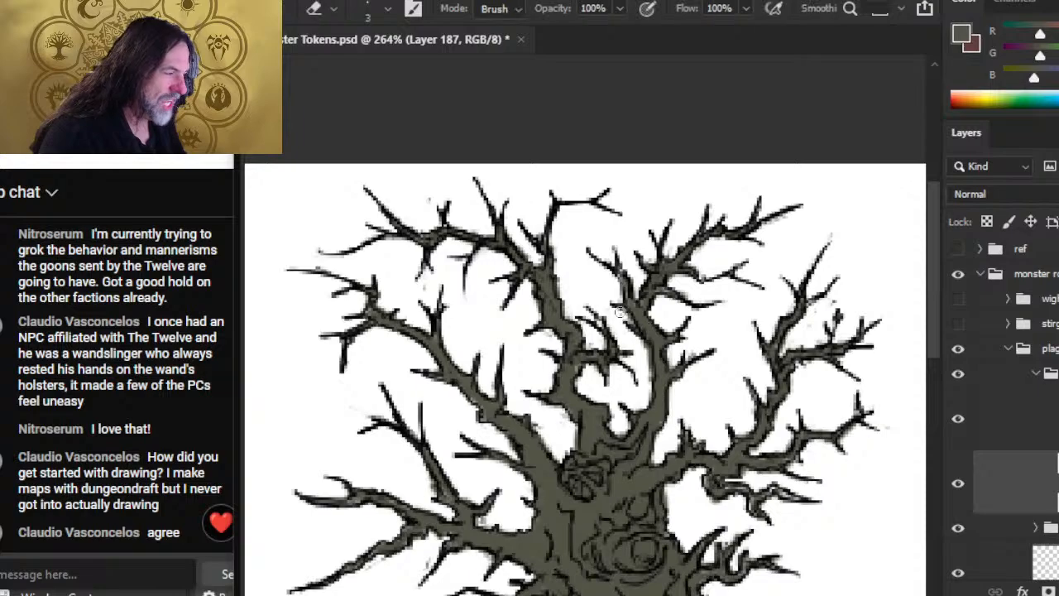
Step: Tidy the base color on the short left twig and around the crook and underside of the lower-left limb
key(b)
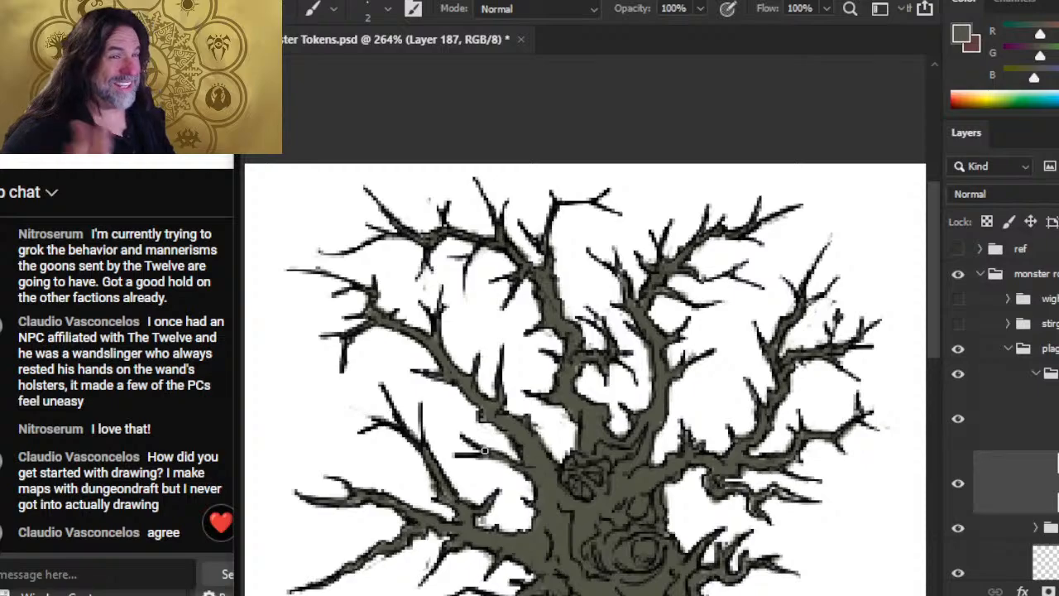
drag(501, 482, 592, 386)
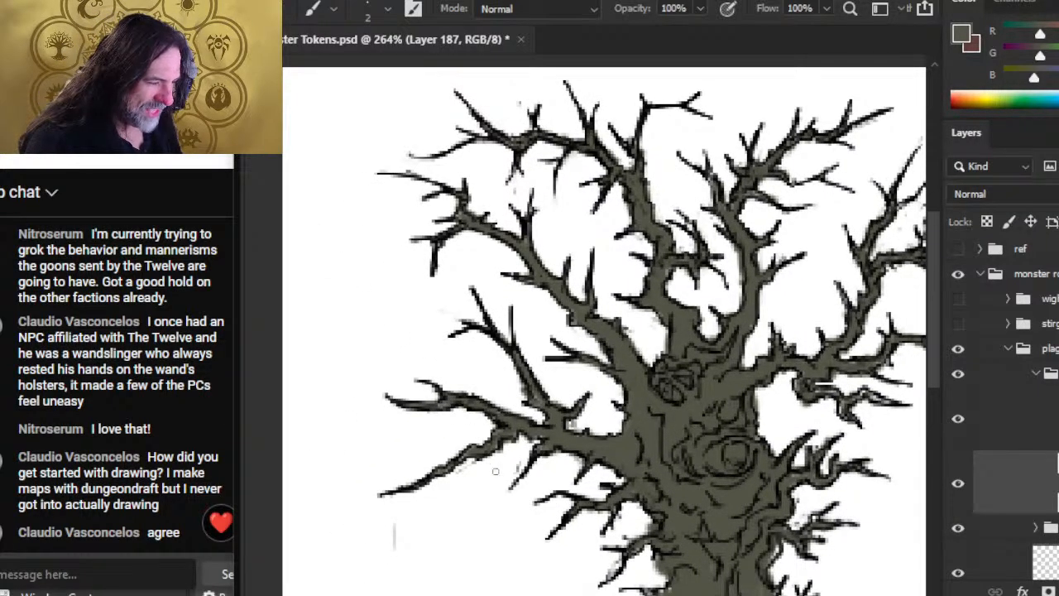
key(e)
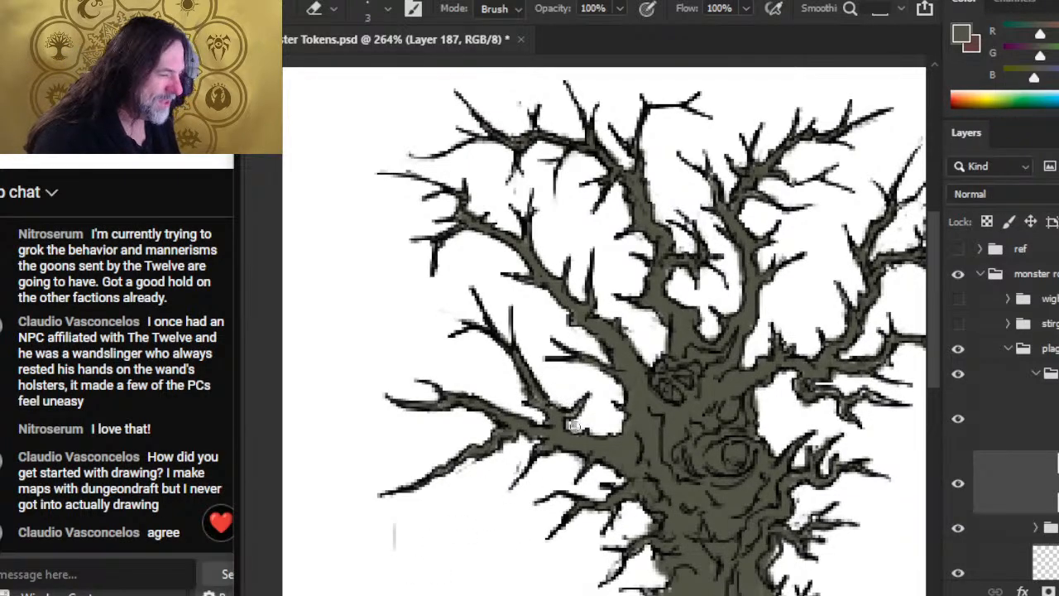
key(b)
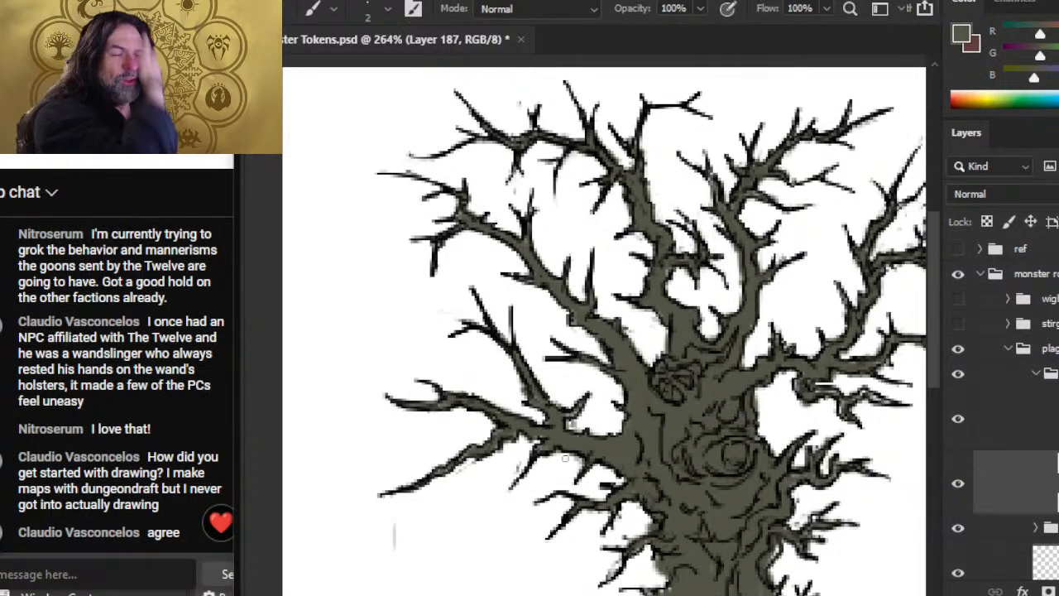
Step: Clean the base color edges on the trunk's lower-right twigs and along the roots out to their tips, repainting gaps
drag(710, 516, 636, 298)
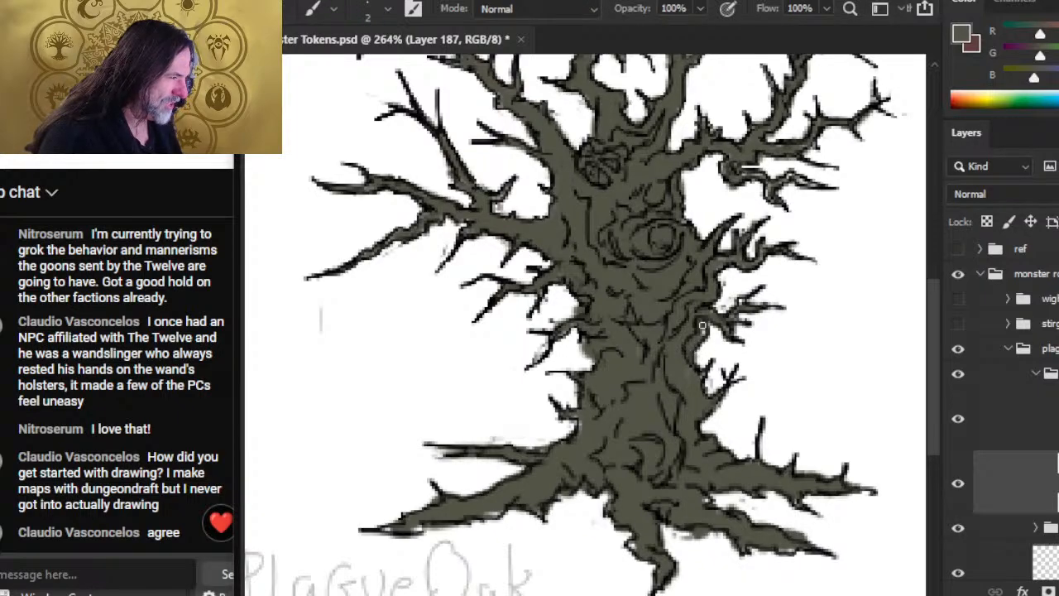
key(e)
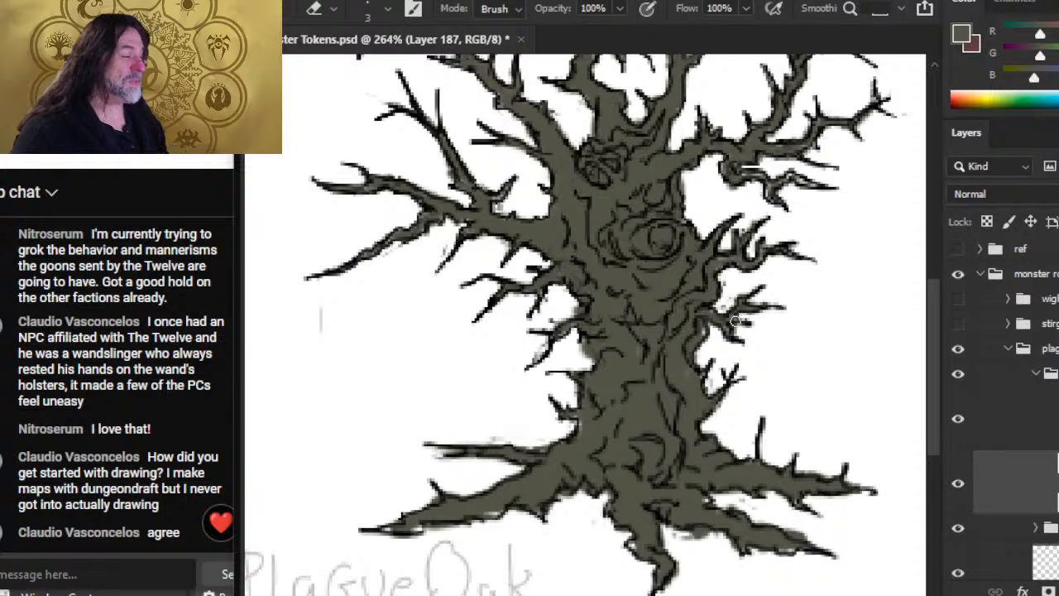
key(b)
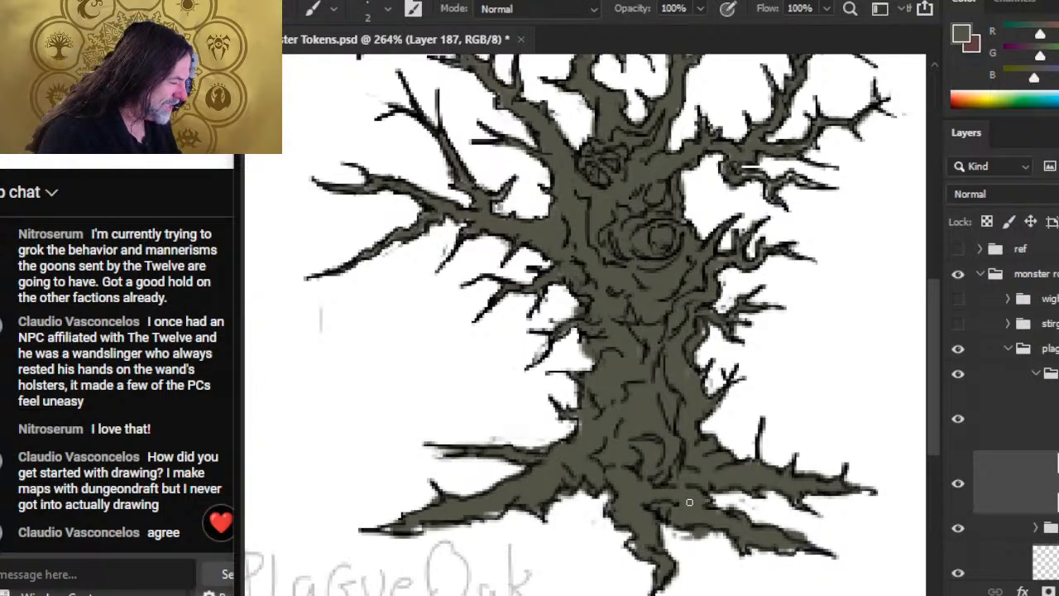
key(e)
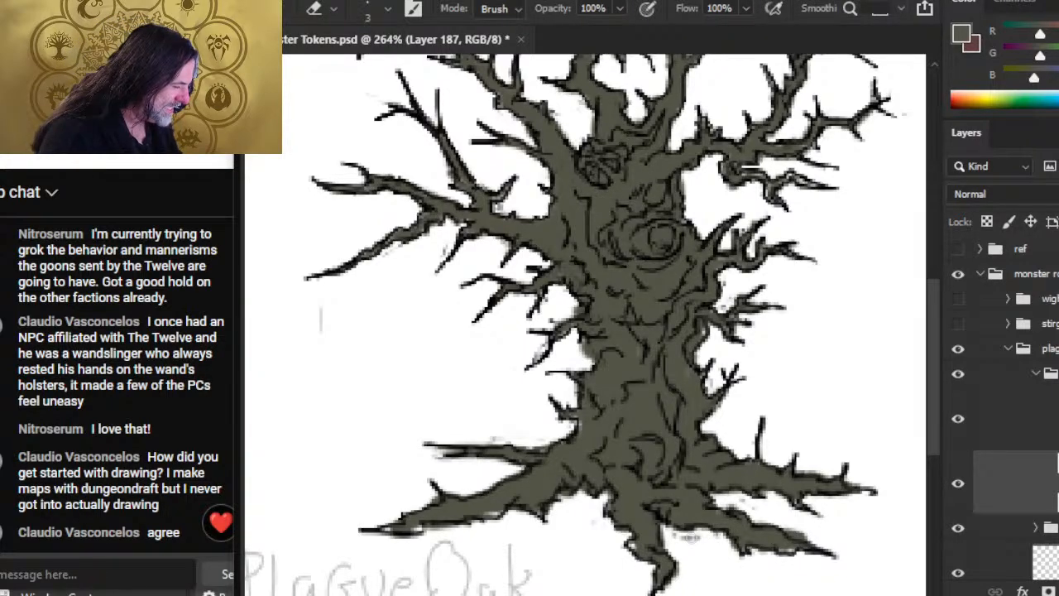
key(b)
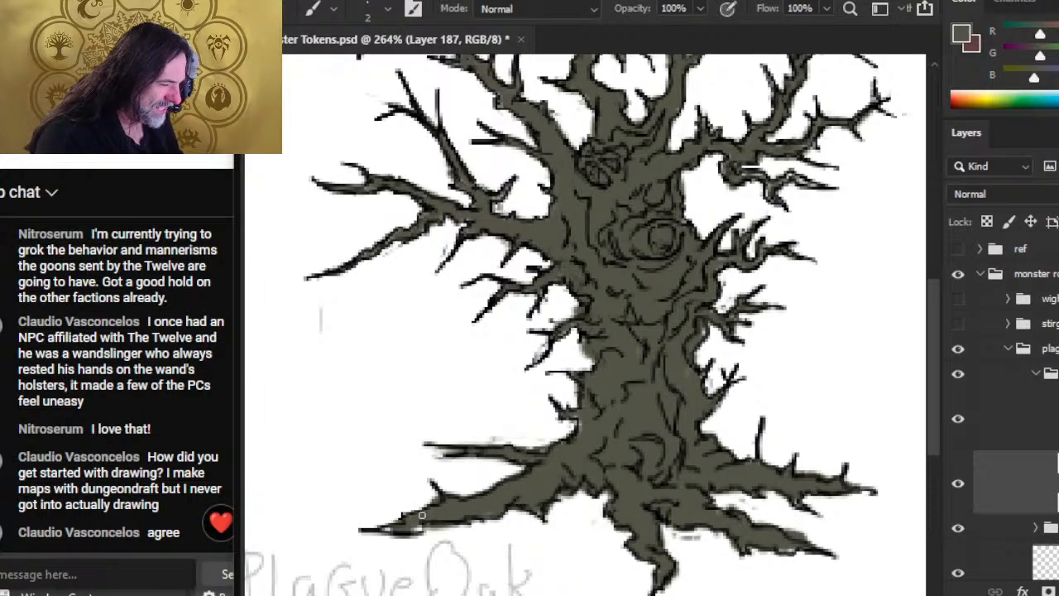
key(e)
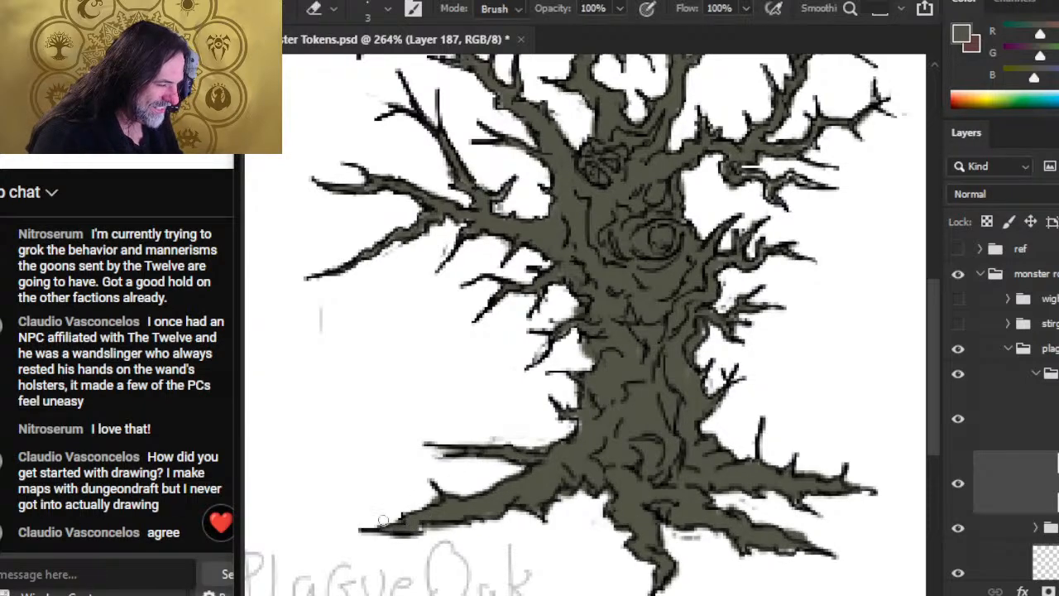
key(b)
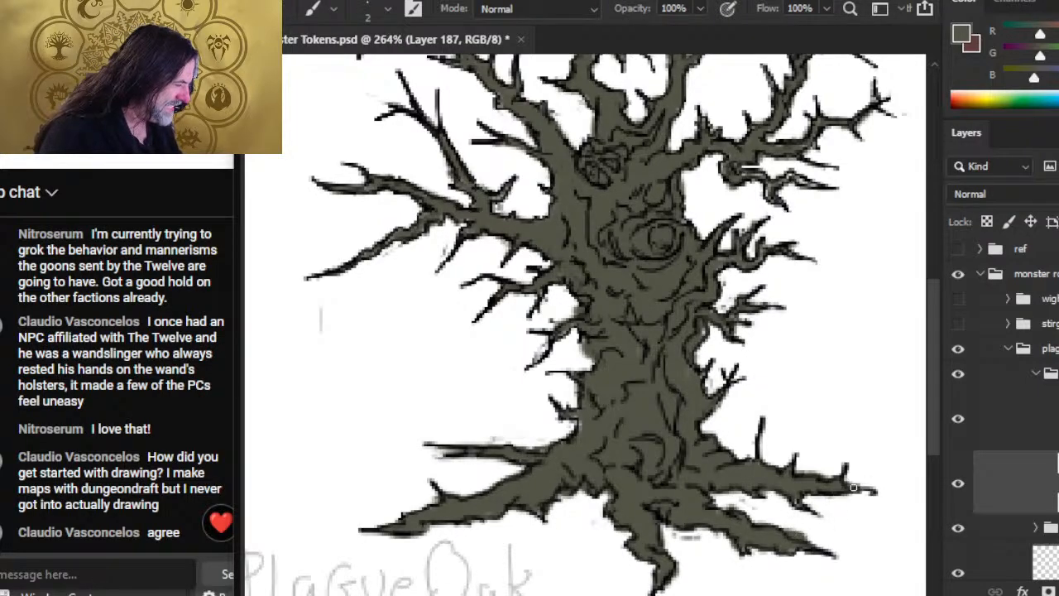
key(e)
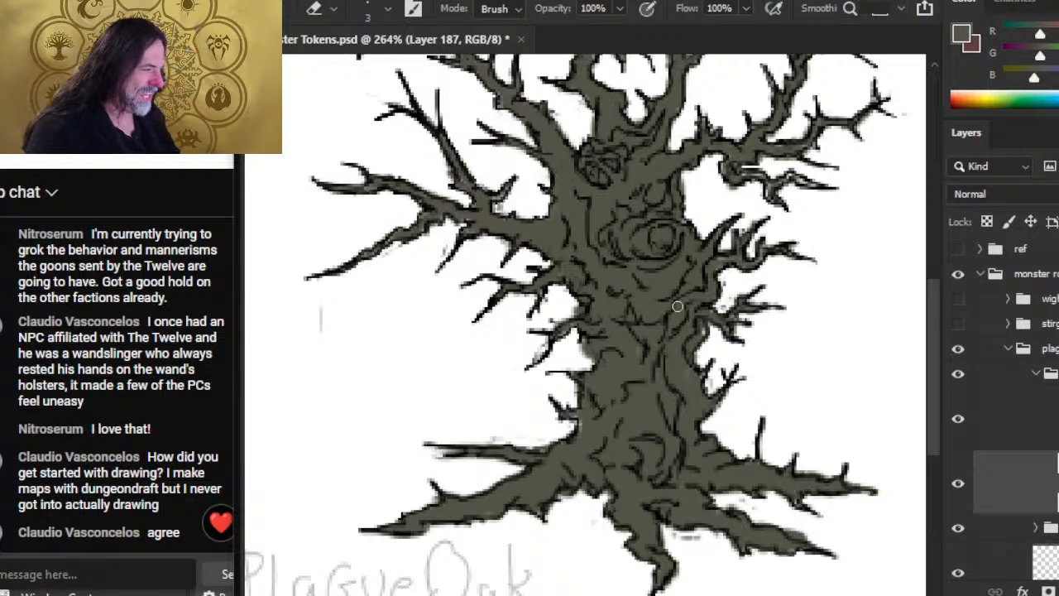
Step: Clean up the base color around the twigs on both sides of the trunk's middle, repainting gaps and erasing spill
drag(731, 360, 647, 444)
key(b)
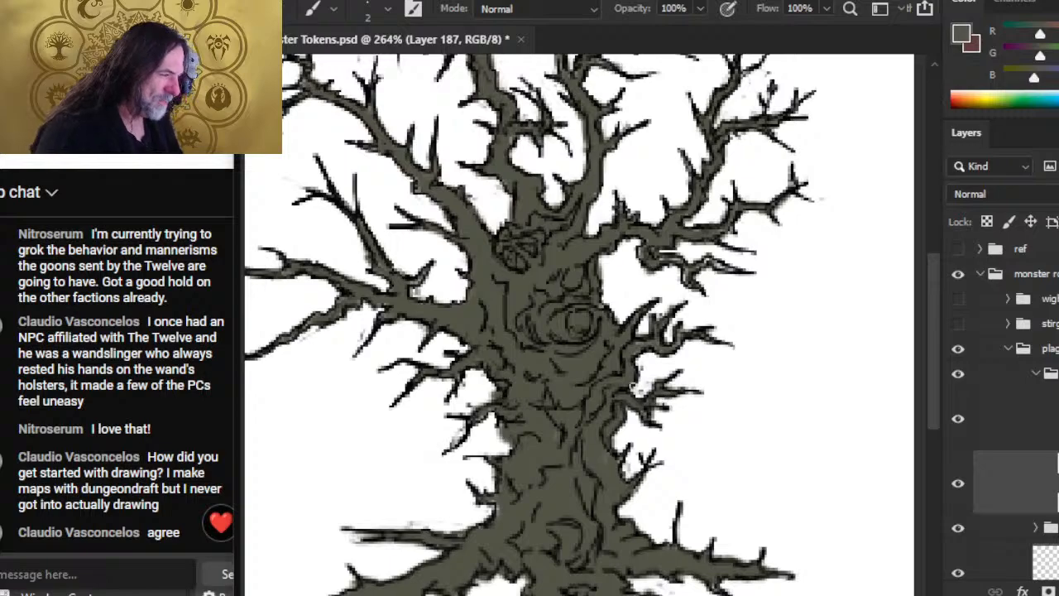
key(e)
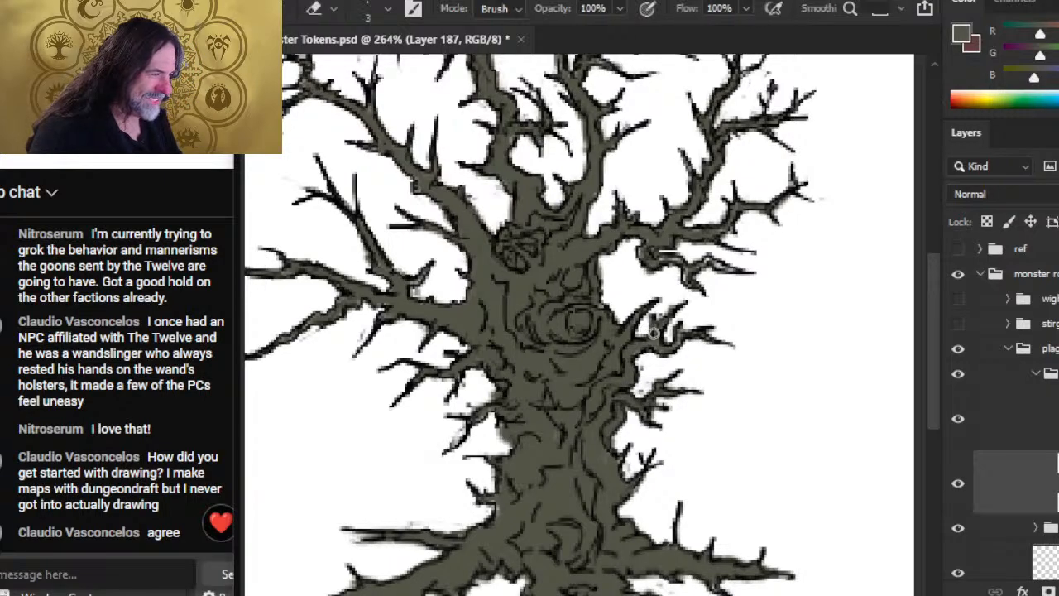
key(b)
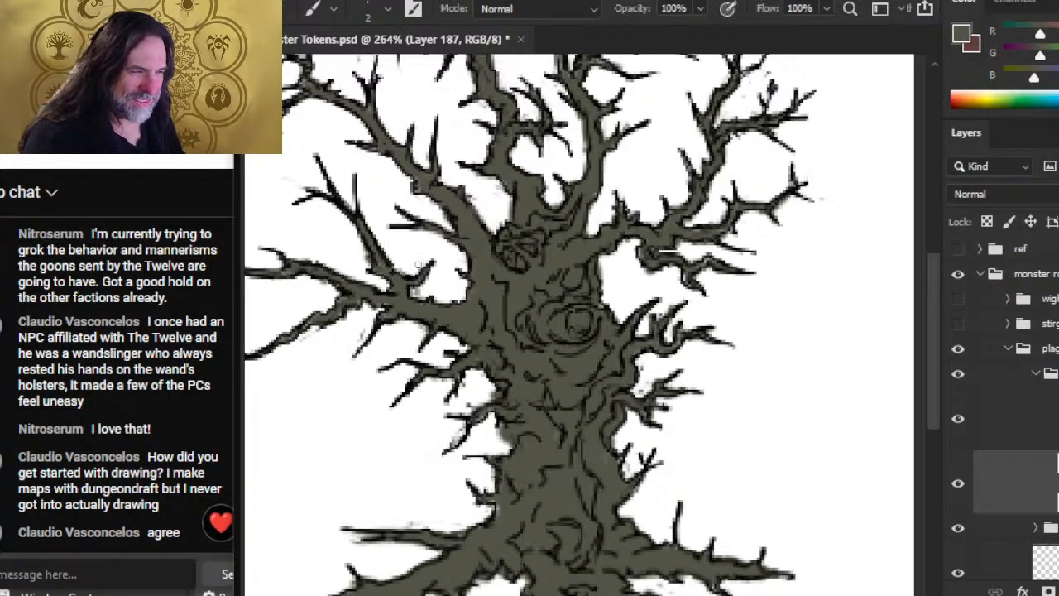
key(e)
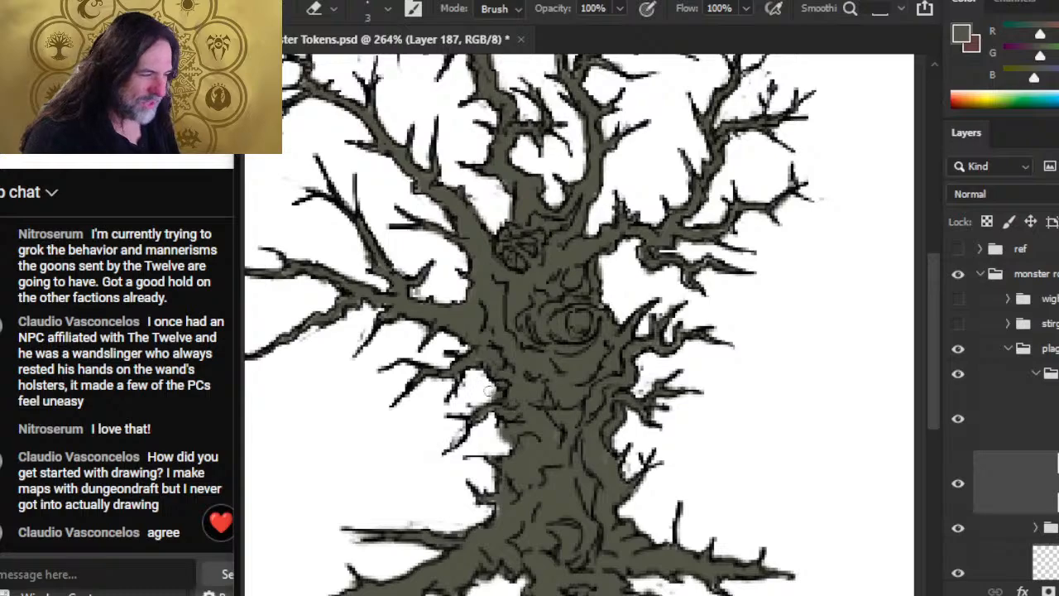
key(b)
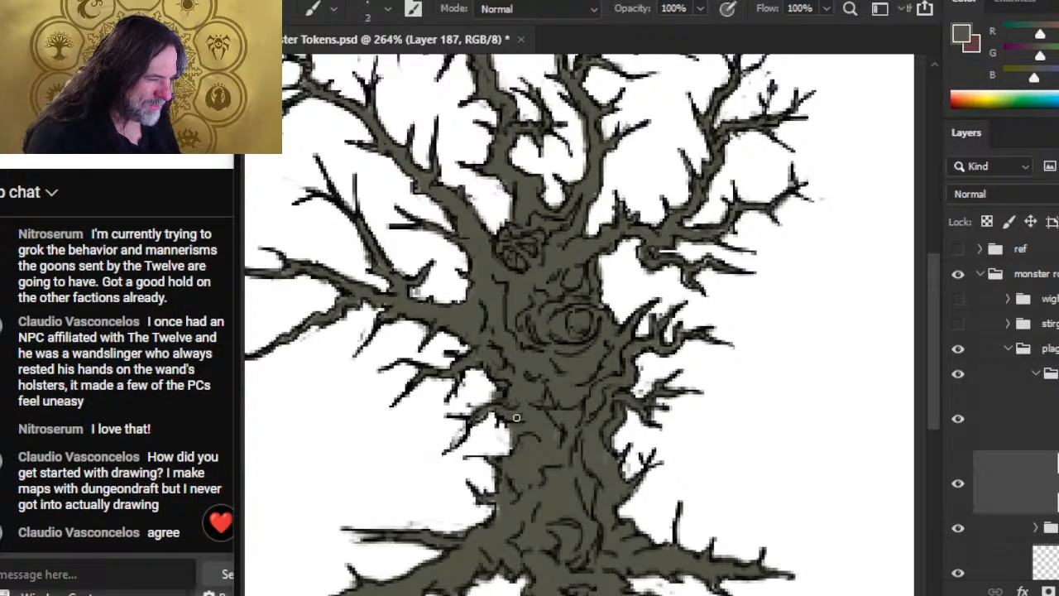
key(bracketleft)
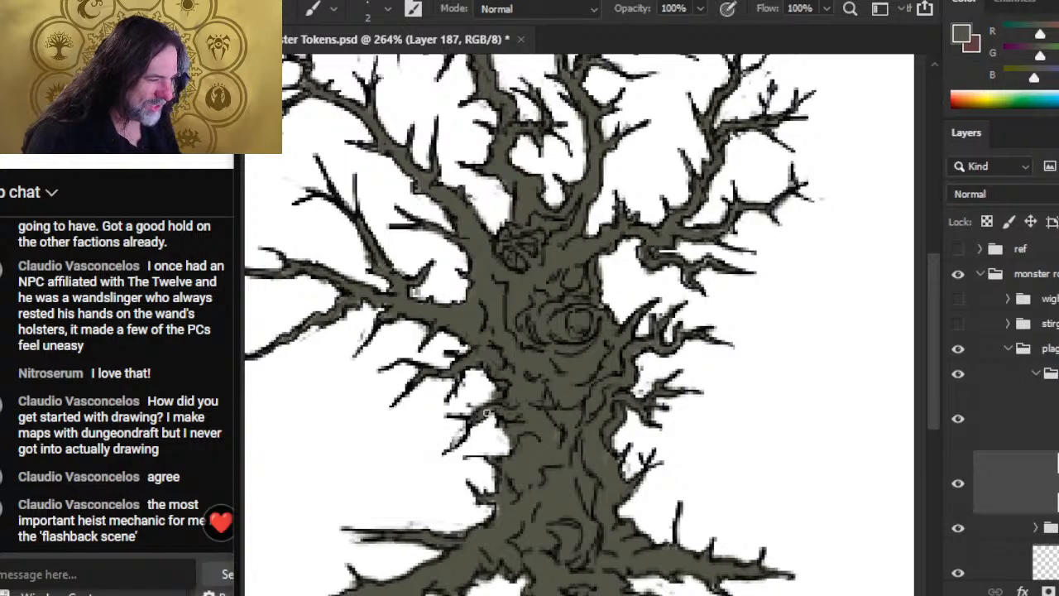
Step: Erase stray sketch marks around the lower-left limb's twigs on Layer 81 copy and hide the group beneath Layer 187
key(z)
drag(620, 418, 540, 437)
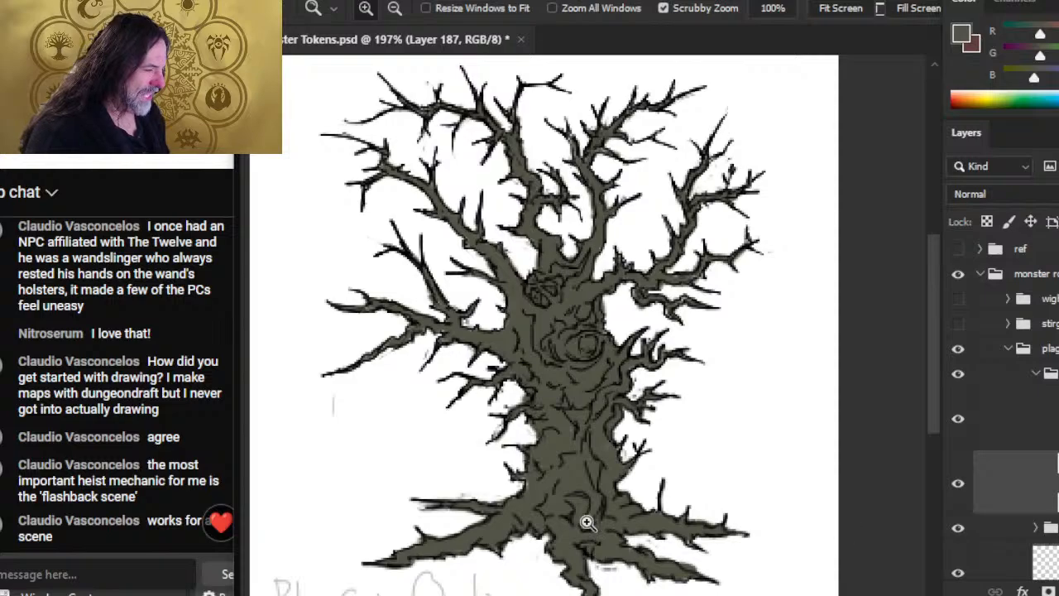
drag(587, 520, 580, 442)
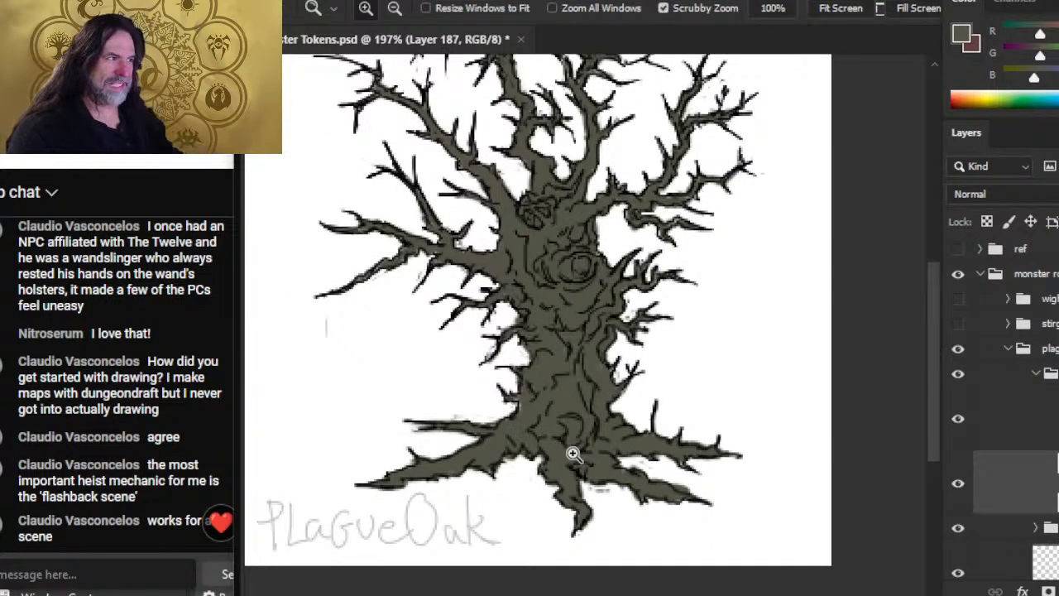
click(1006, 435)
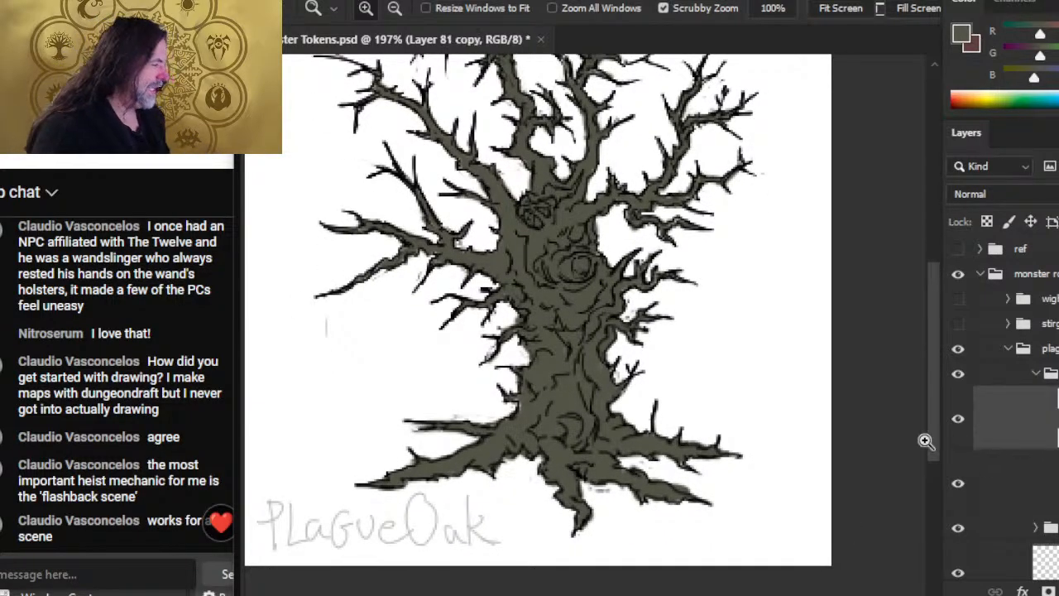
drag(451, 242, 515, 251)
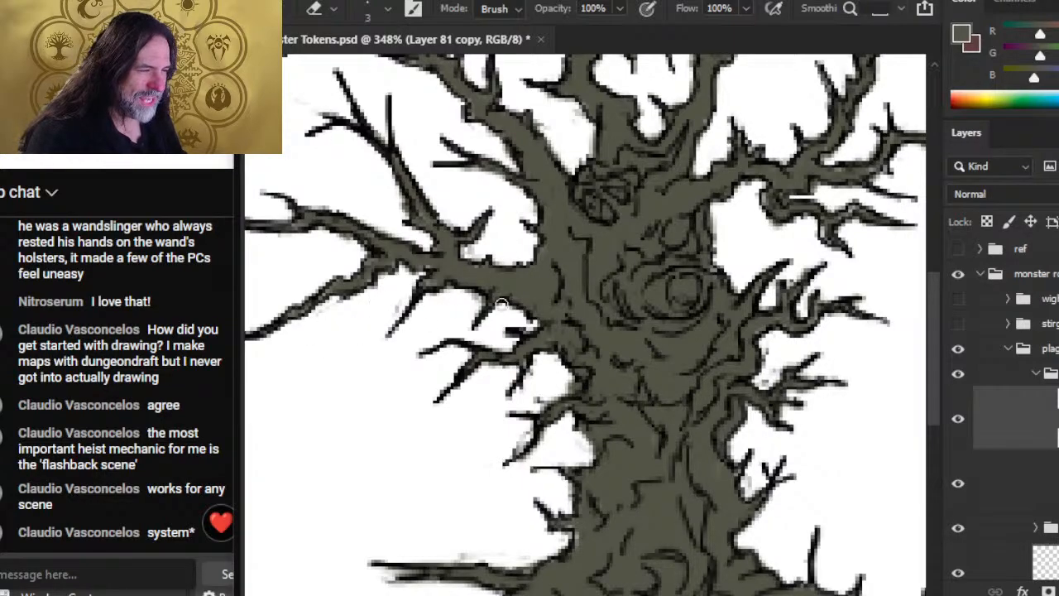
click(1023, 484)
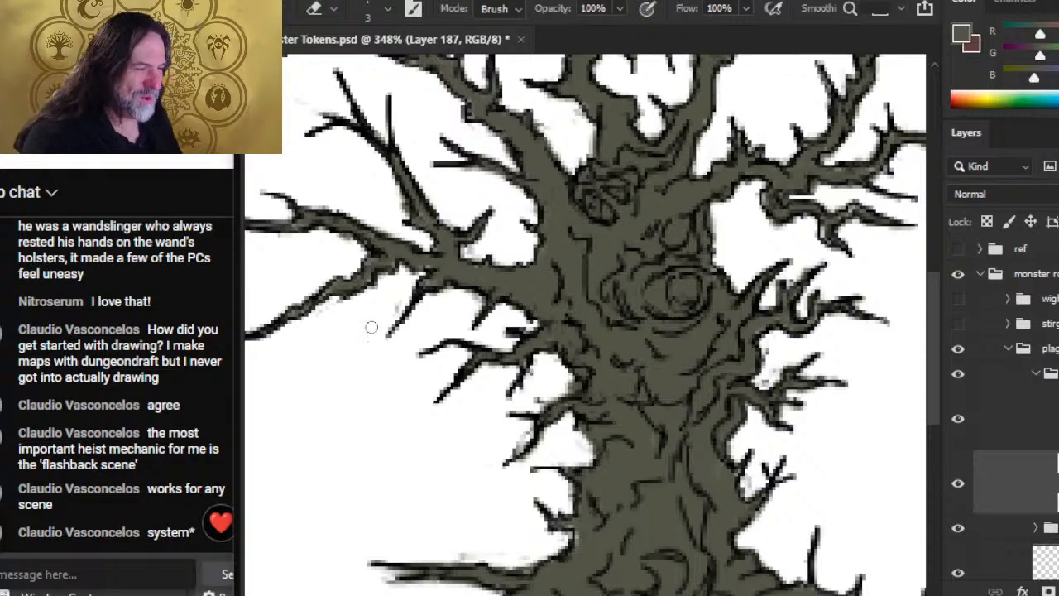
click(1020, 436)
click(958, 528)
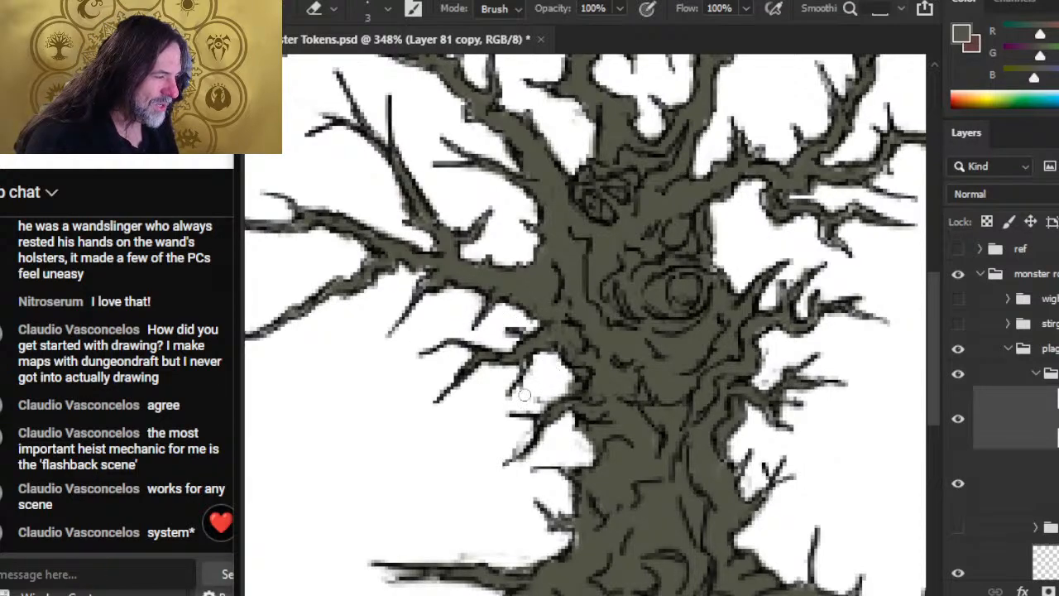
Step: On Layer 187, fill small base color gaps on the left limb's twigs and the upper-left branch's knob with a 1 px brush
key(ctrl+shift+alt+n)
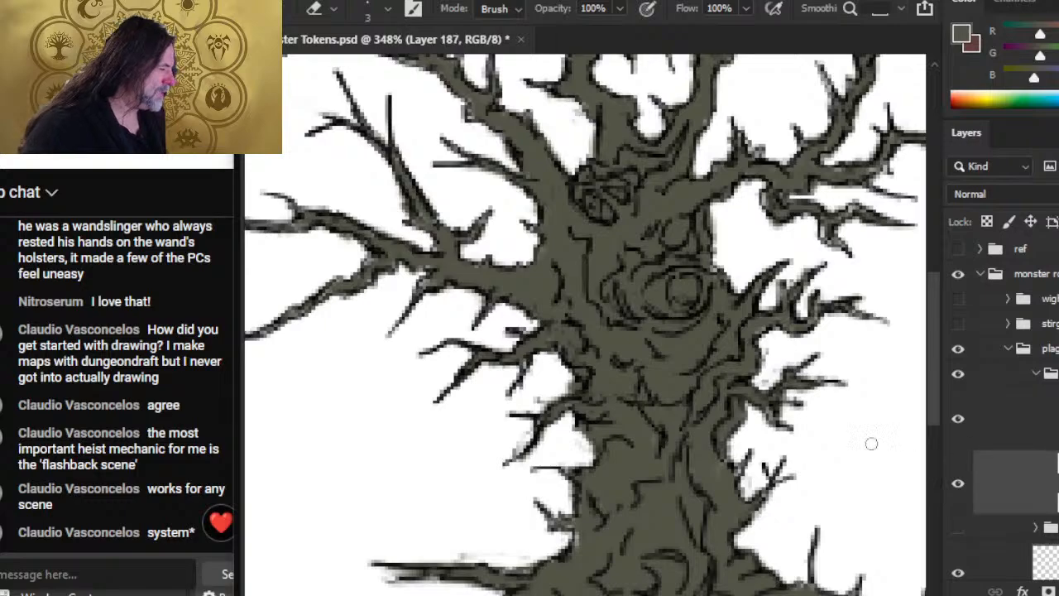
key(b)
key(bracketleft)
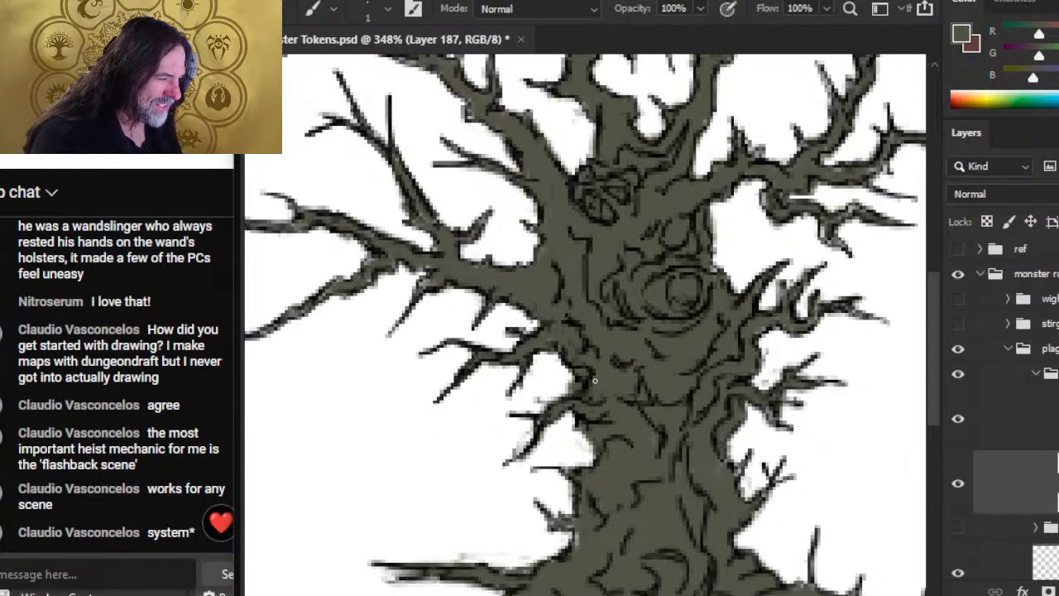
drag(501, 324, 553, 388)
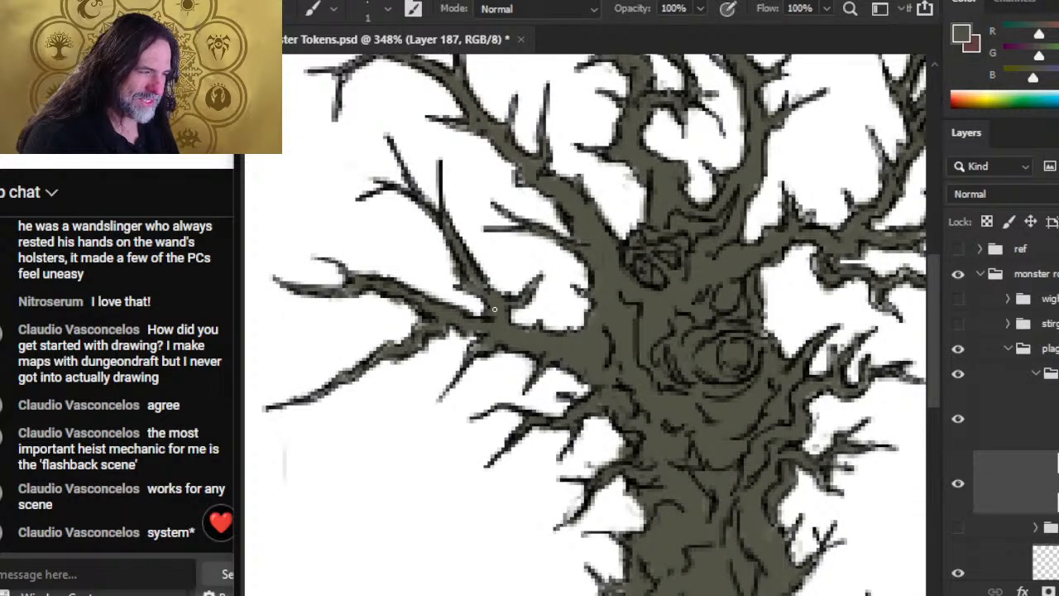
drag(533, 288, 541, 277)
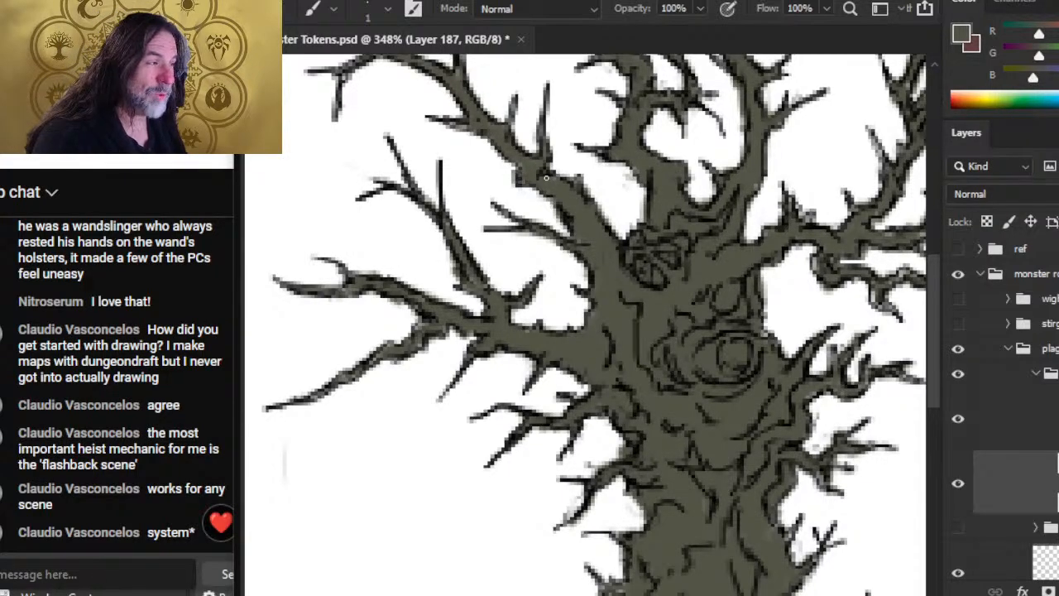
drag(520, 184, 515, 165)
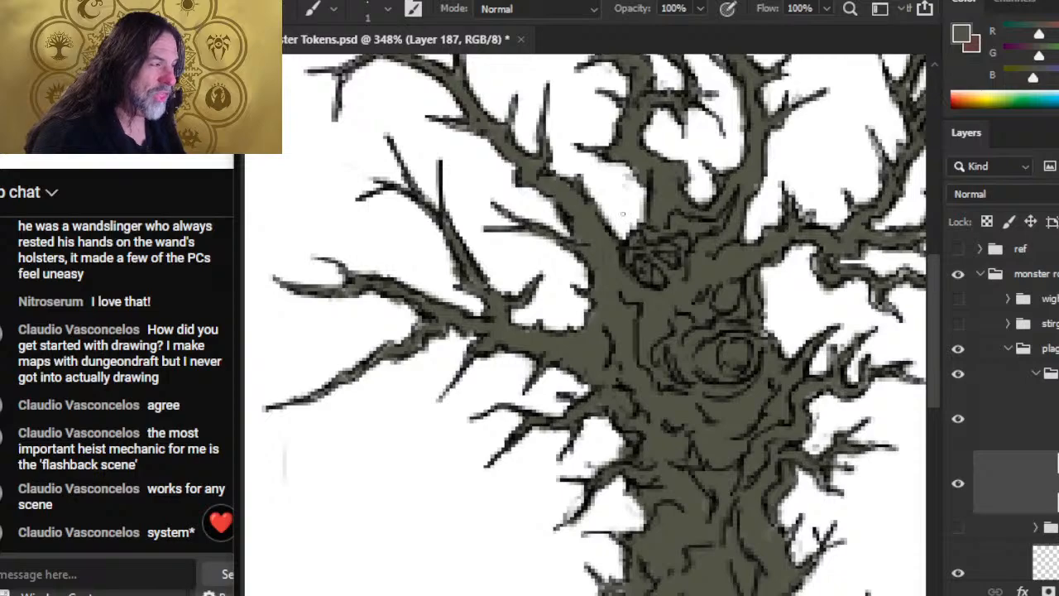
Step: Clean the base color edges in the gap left of the central branch and along the right-center branch's inner side
key(e)
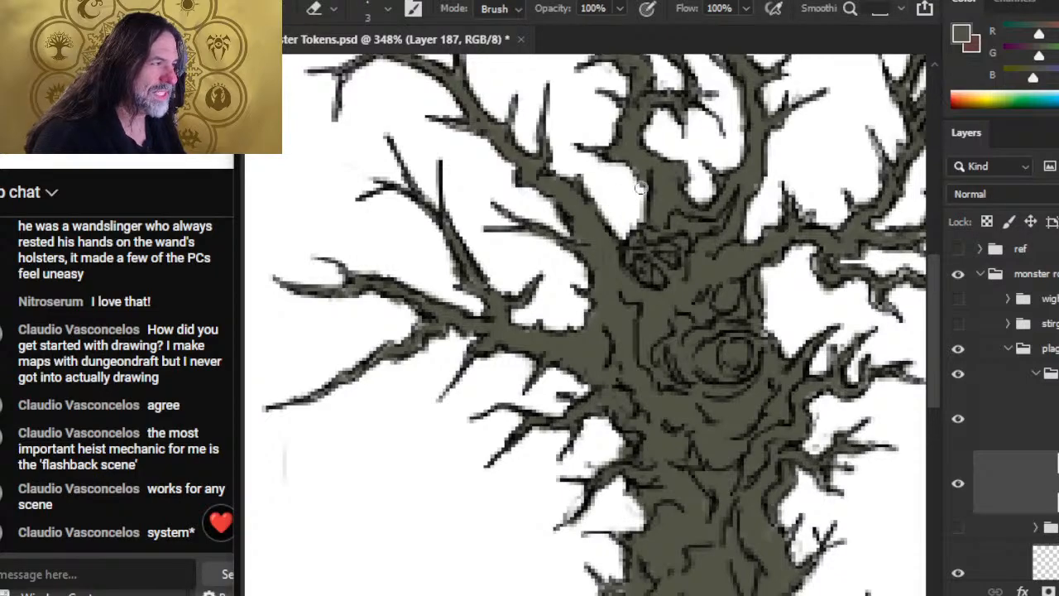
key(b)
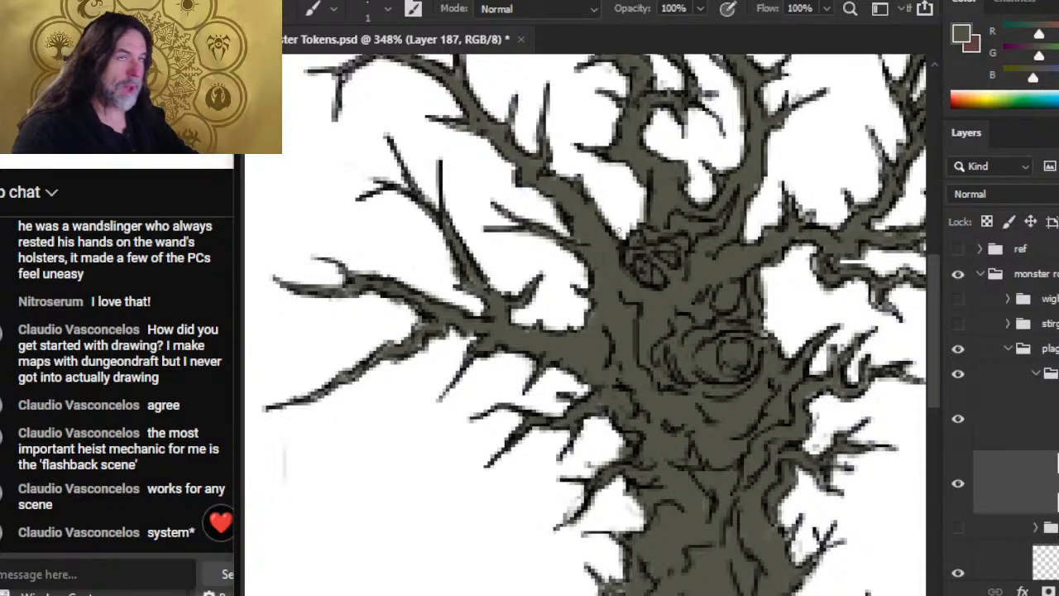
drag(678, 212, 655, 316)
key(e)
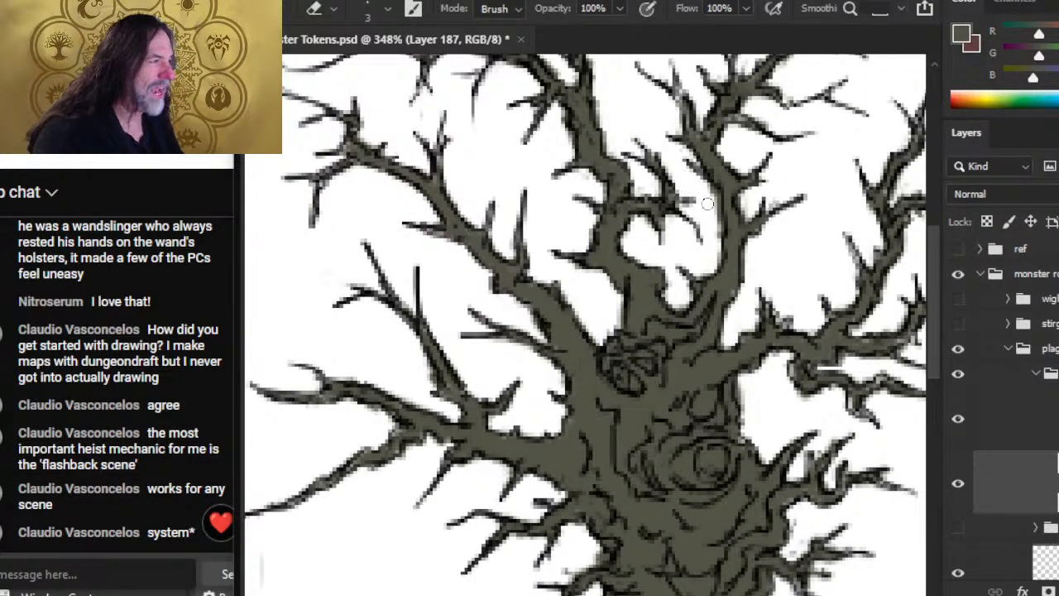
mouse_move(713, 217)
mouse_down()
mouse_move(715, 192)
mouse_move(720, 219)
mouse_up()
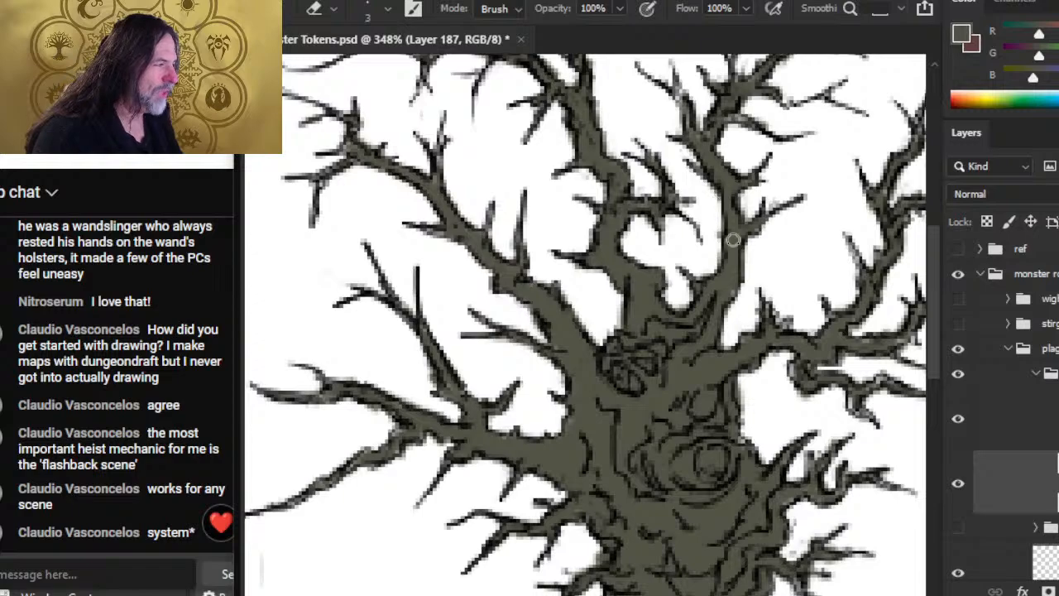
Step: Refine the base color along the upper-right limb, filling its twig junctions and erasing spill around the hooked lower twig
key(b)
key(e)
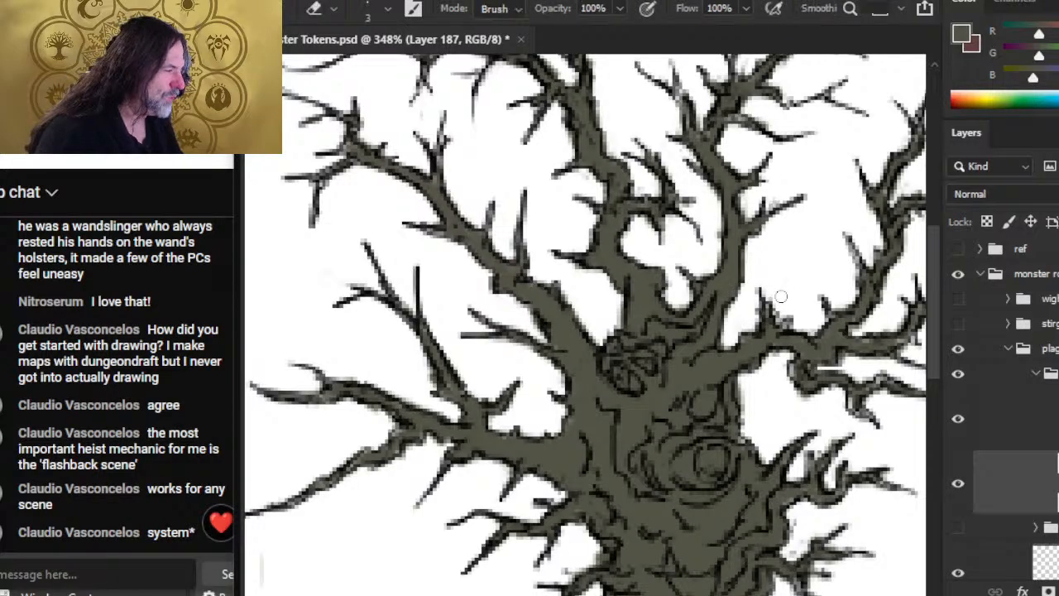
key(b)
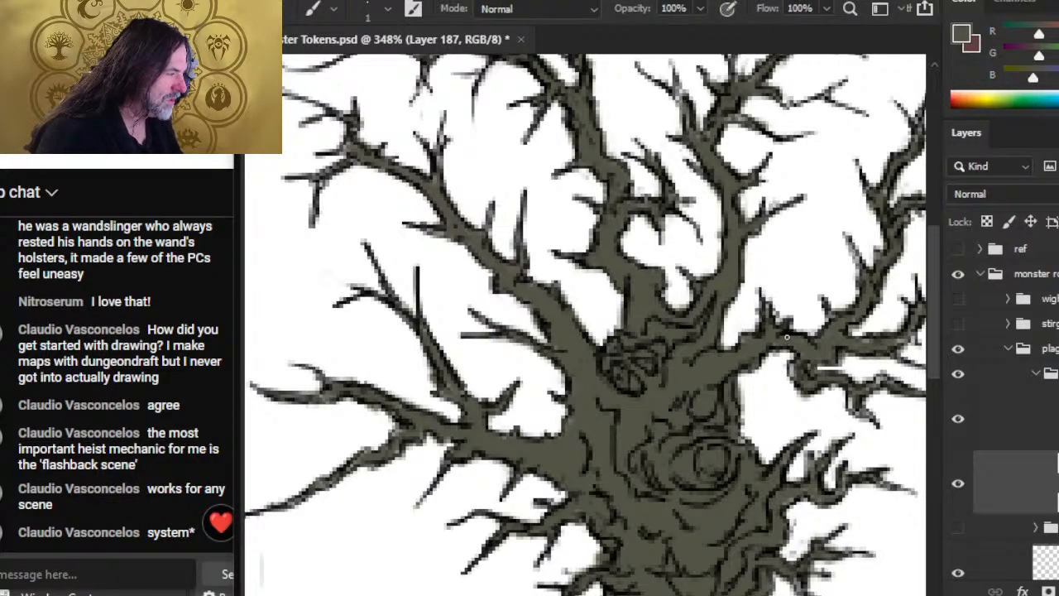
key(e)
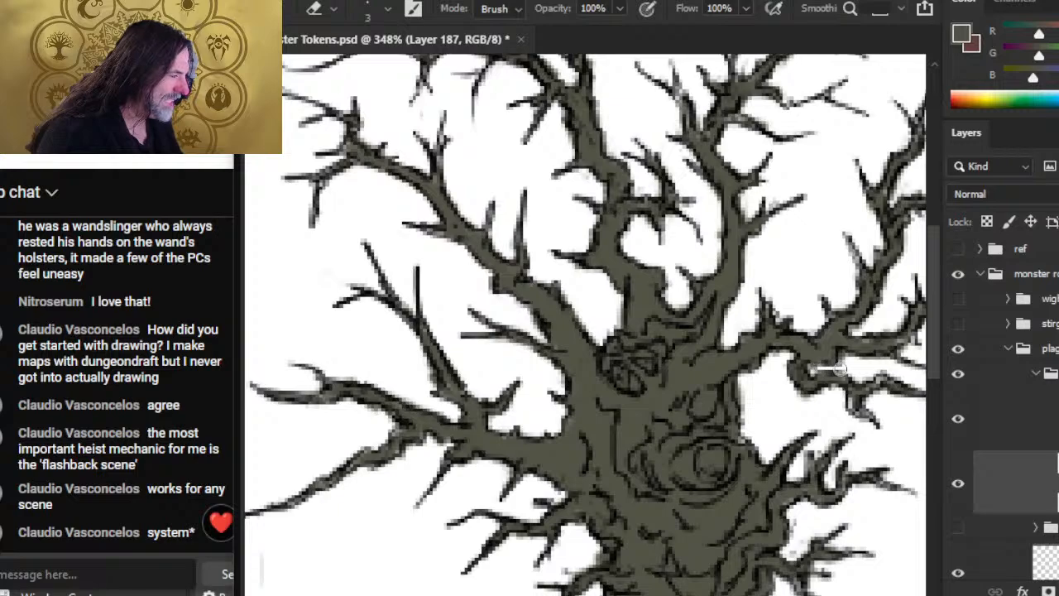
key(b)
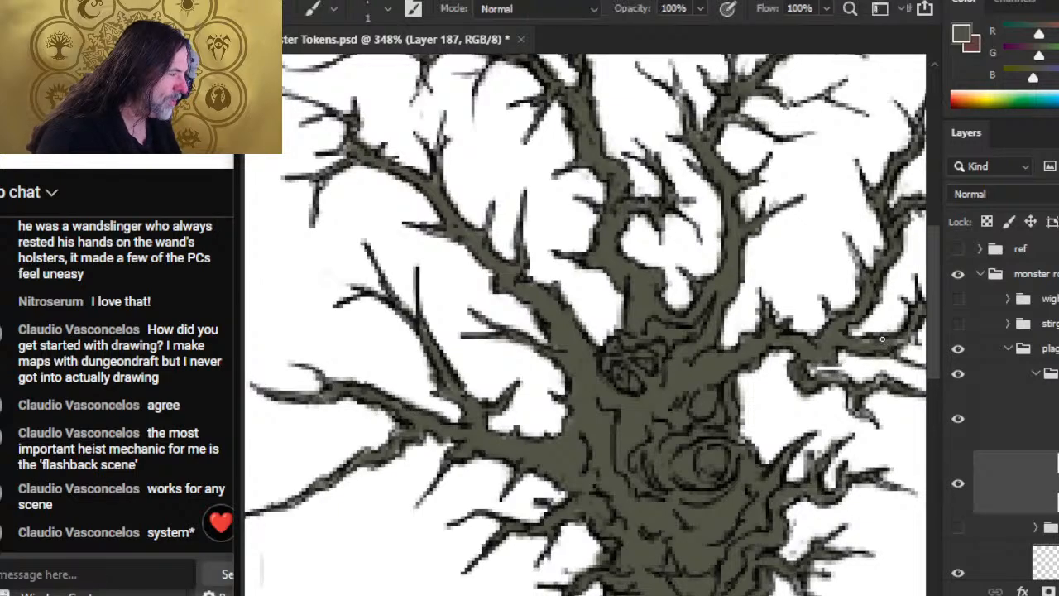
key(e)
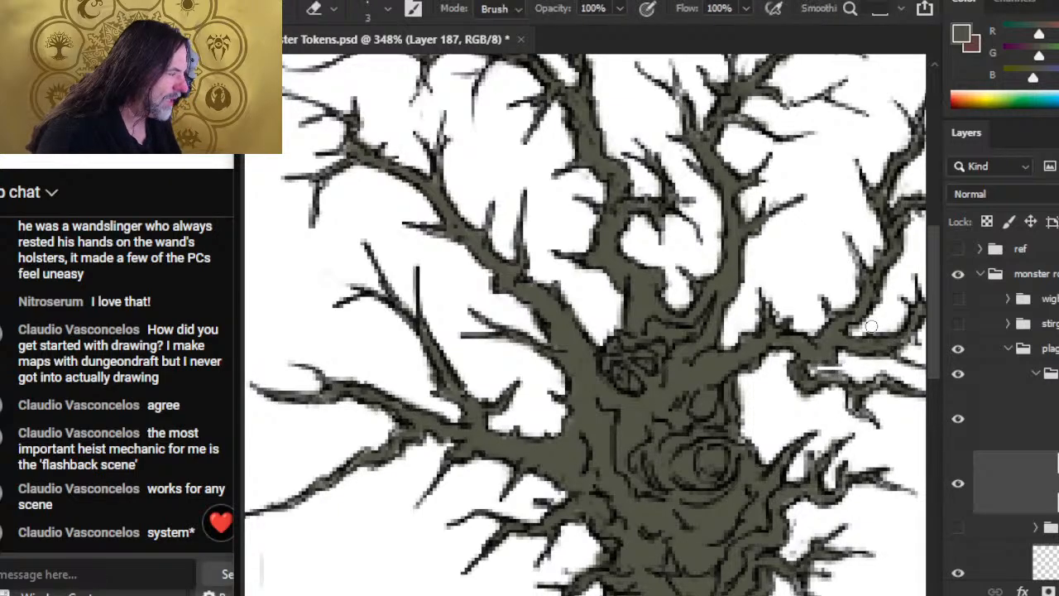
key(b)
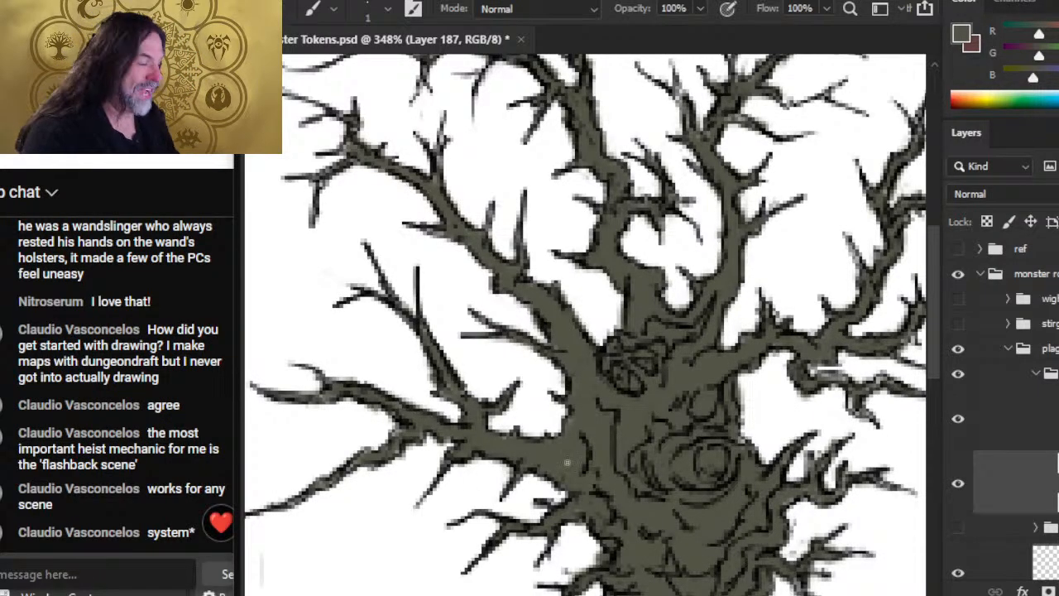
Step: Erase excess base color around the trunk's side twigs and touch up the upper-left branches
mouse_move(718, 452)
mouse_down()
mouse_move(707, 318)
mouse_move(695, 315)
mouse_up()
key(e)
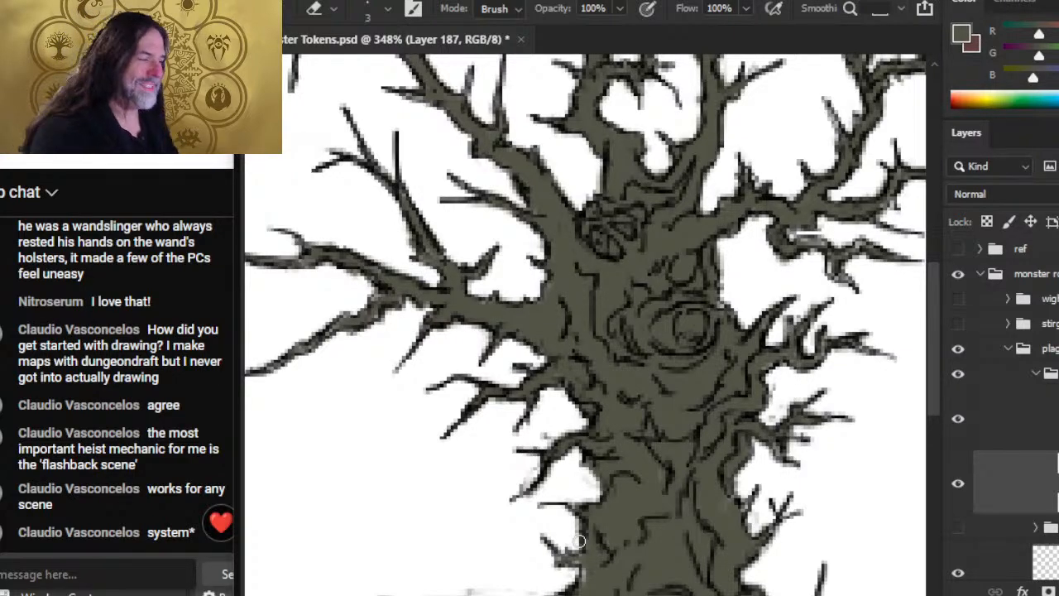
key(b)
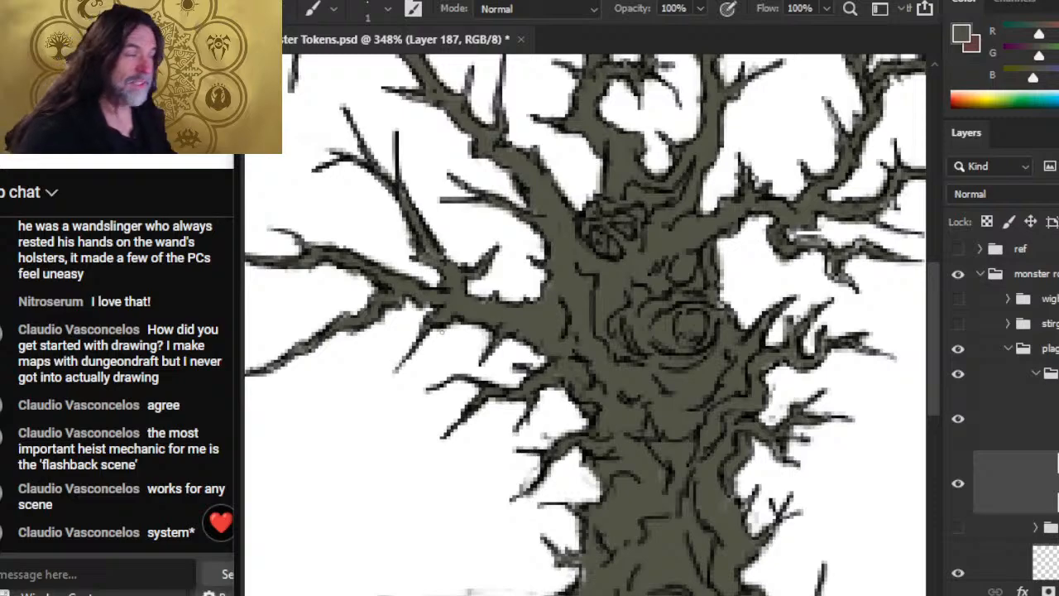
drag(503, 238, 621, 437)
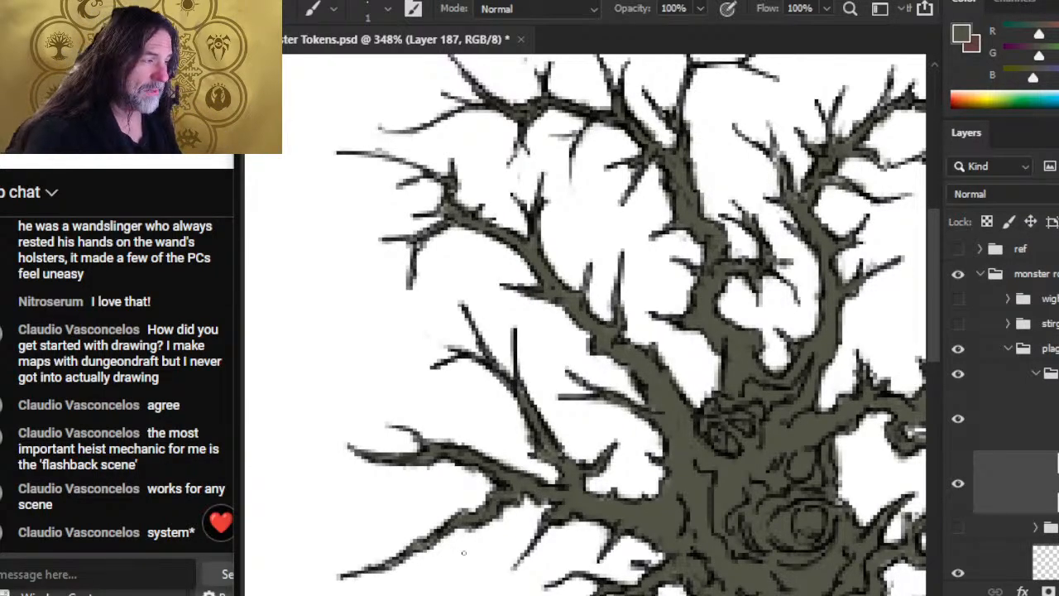
key(e)
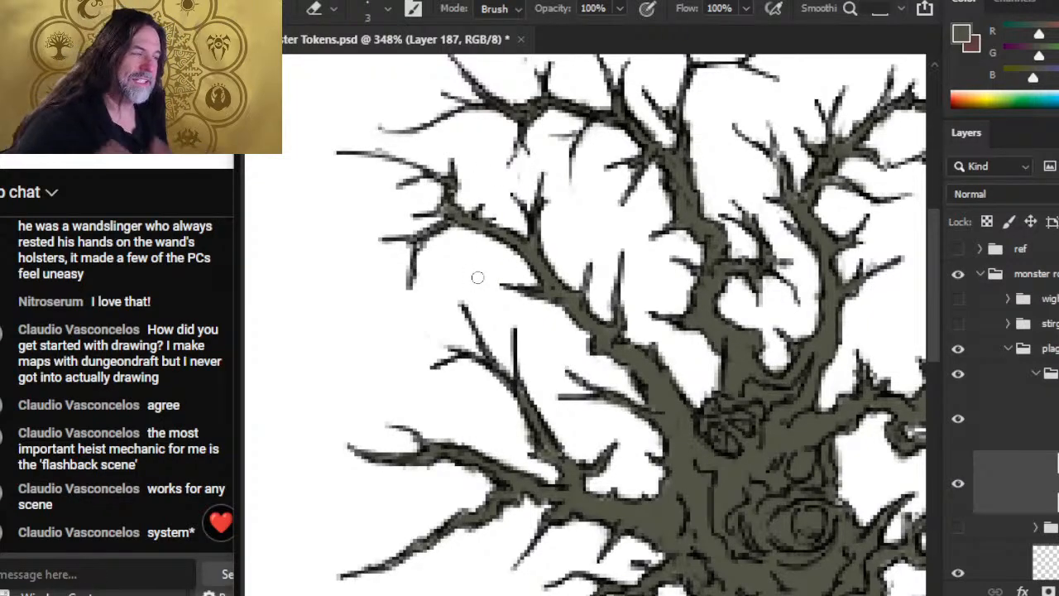
Step: Switch to ChromaCam to check its background settings
mouse_move(544, 595)
click(545, 571)
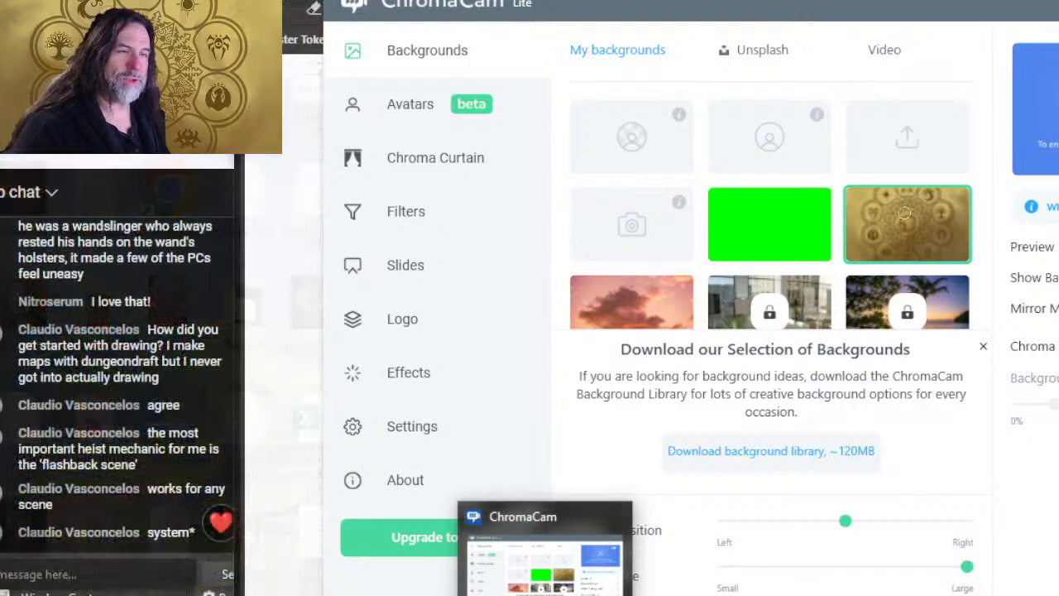
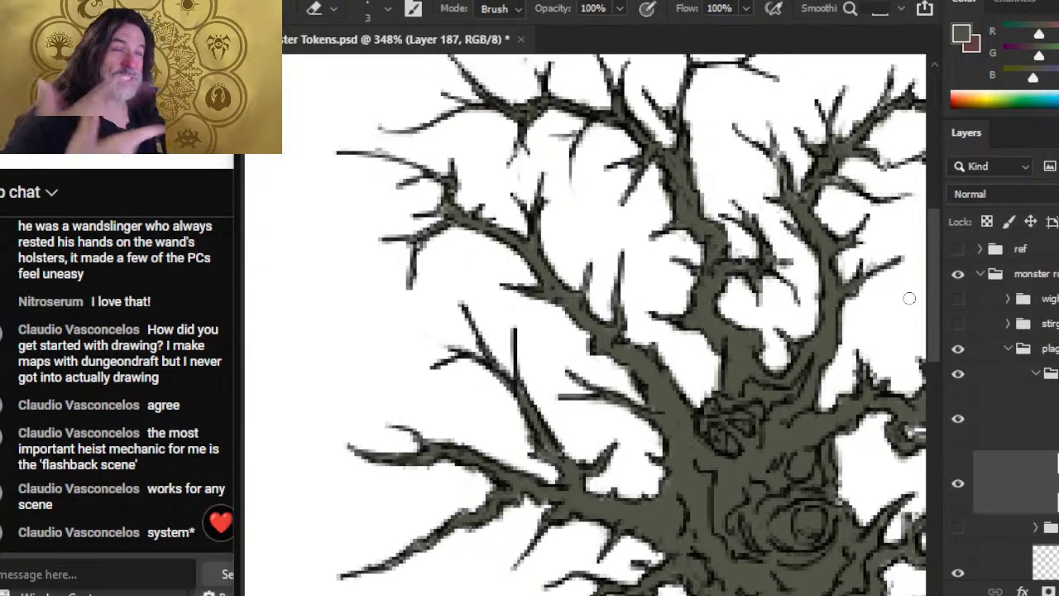
Step: Touch up the upper-left branches, erasing stray base color and painting in the thin twig ends with a 1 px brush
key(b)
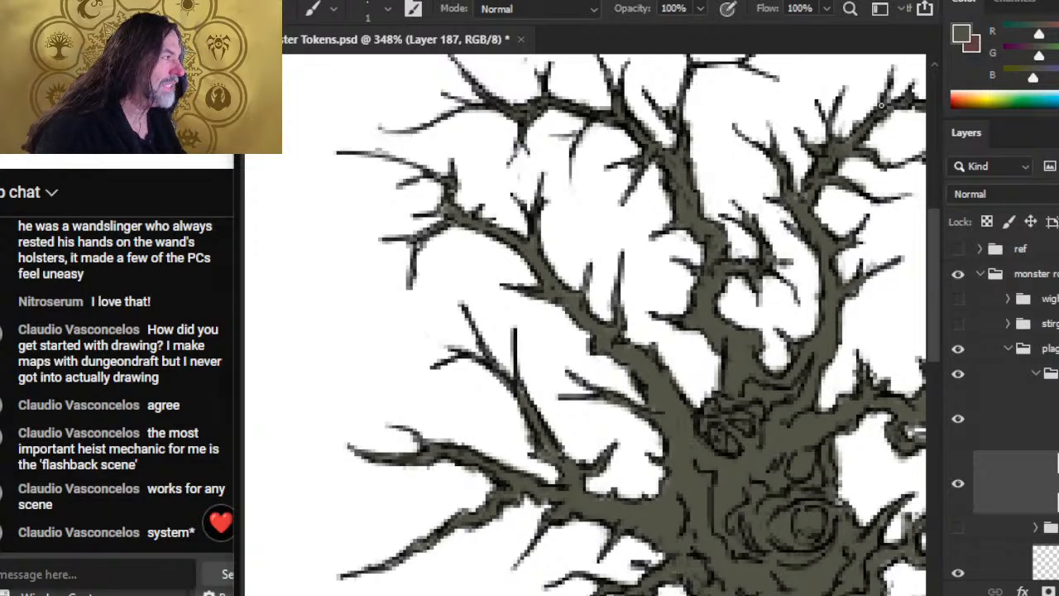
key(e)
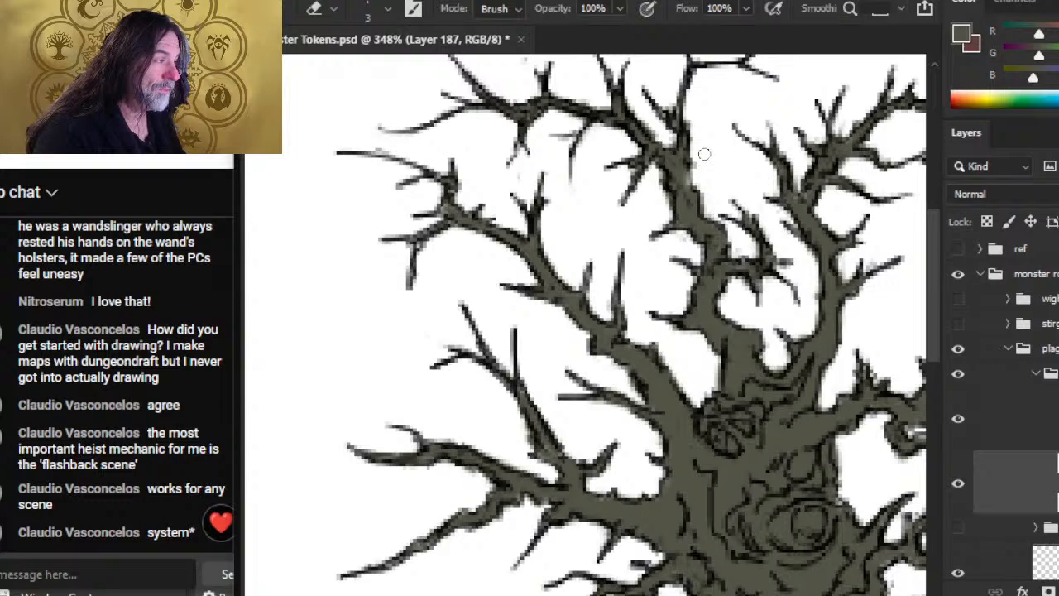
key(b)
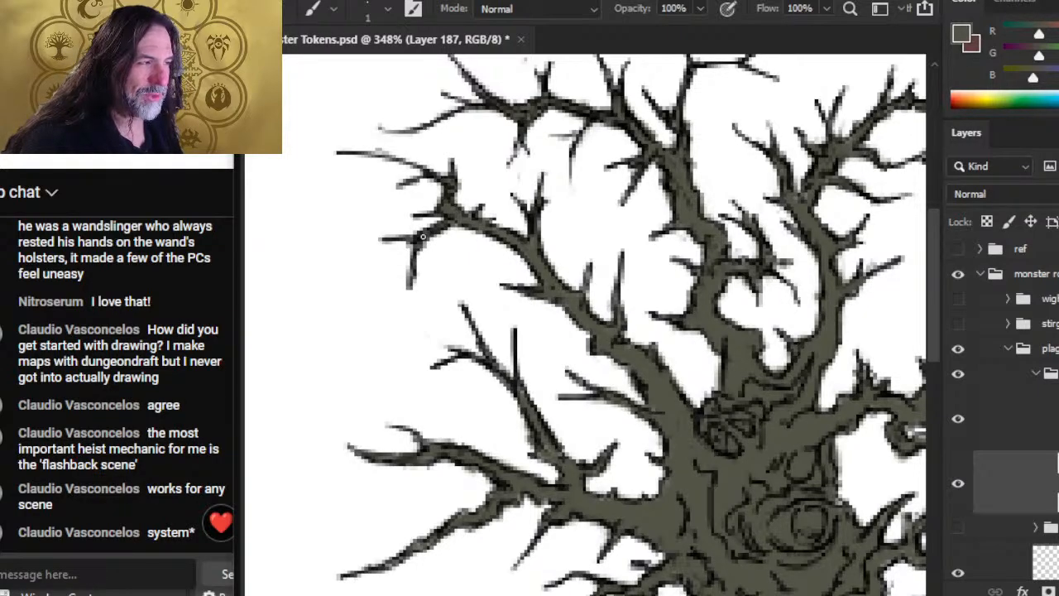
mouse_move(385, 155)
mouse_down()
mouse_move(363, 139)
mouse_move(439, 121)
mouse_up()
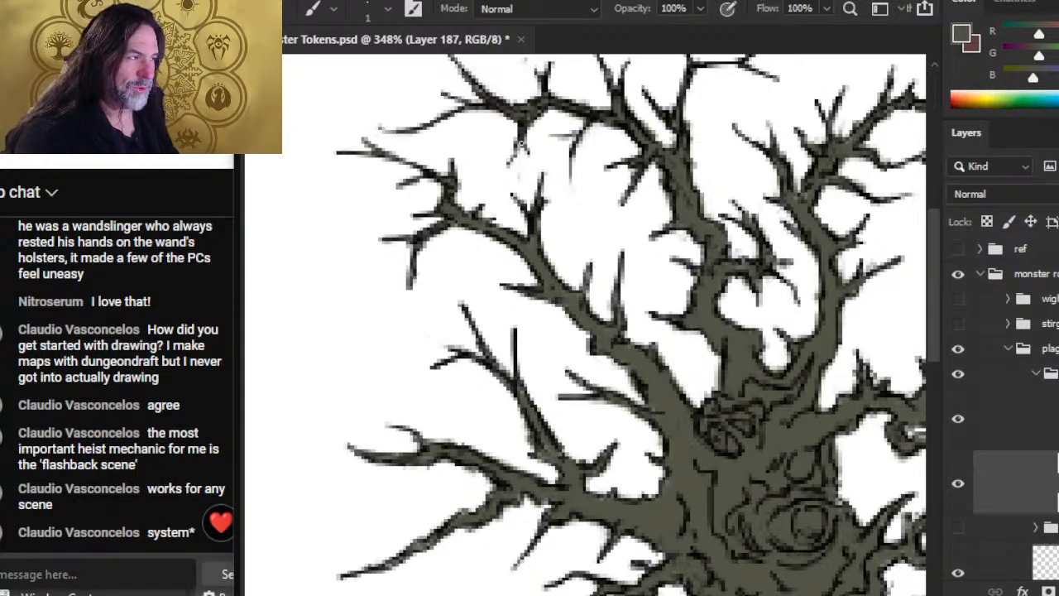
drag(521, 143, 500, 170)
mouse_move(596, 127)
mouse_down()
mouse_move(571, 138)
mouse_move(595, 127)
mouse_move(584, 132)
mouse_up()
key(e)
key(b)
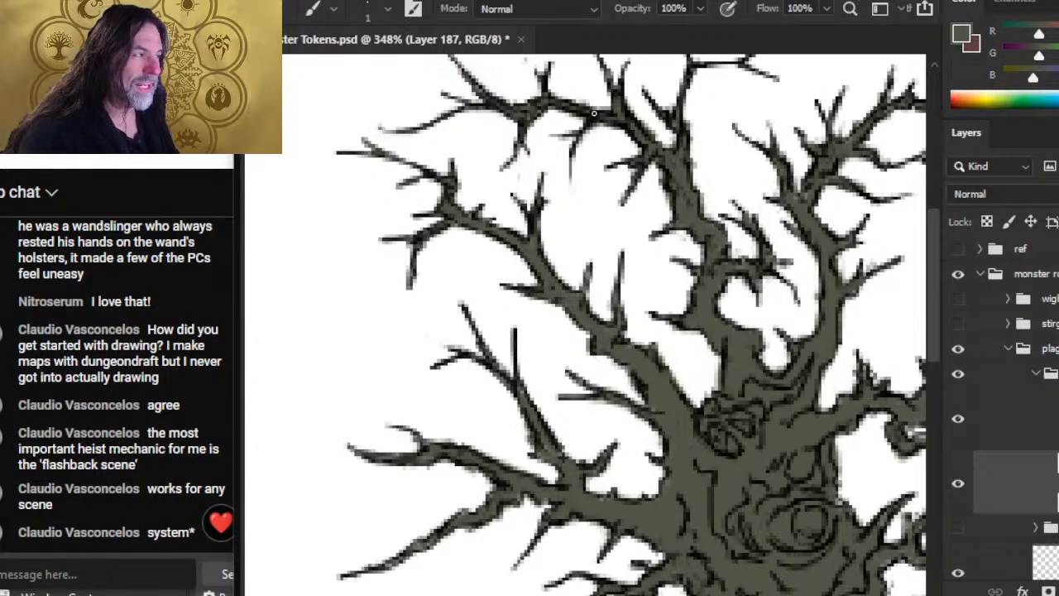
Step: Examine the whole Plague Oak with the layer above the base color toggled off and on
key(z)
alt+click(571, 338)
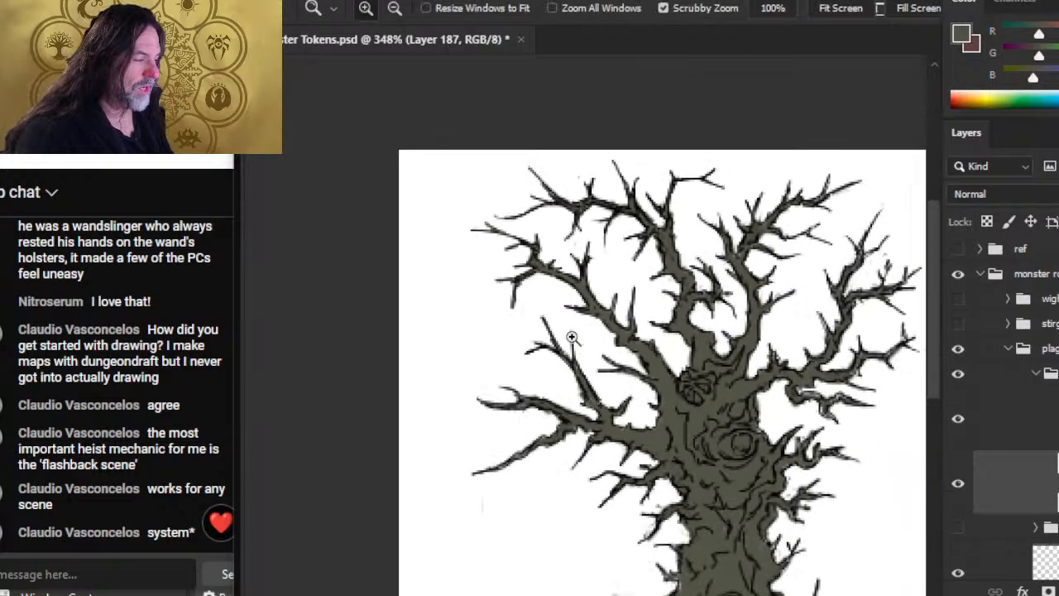
drag(675, 342, 574, 242)
drag(671, 317, 633, 330)
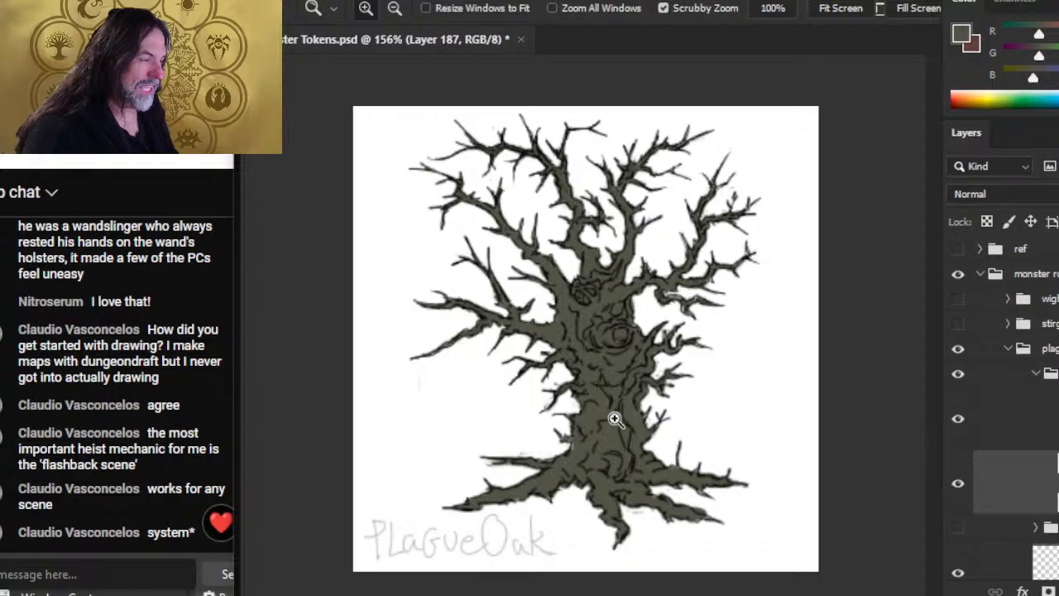
click(958, 419)
click(959, 419)
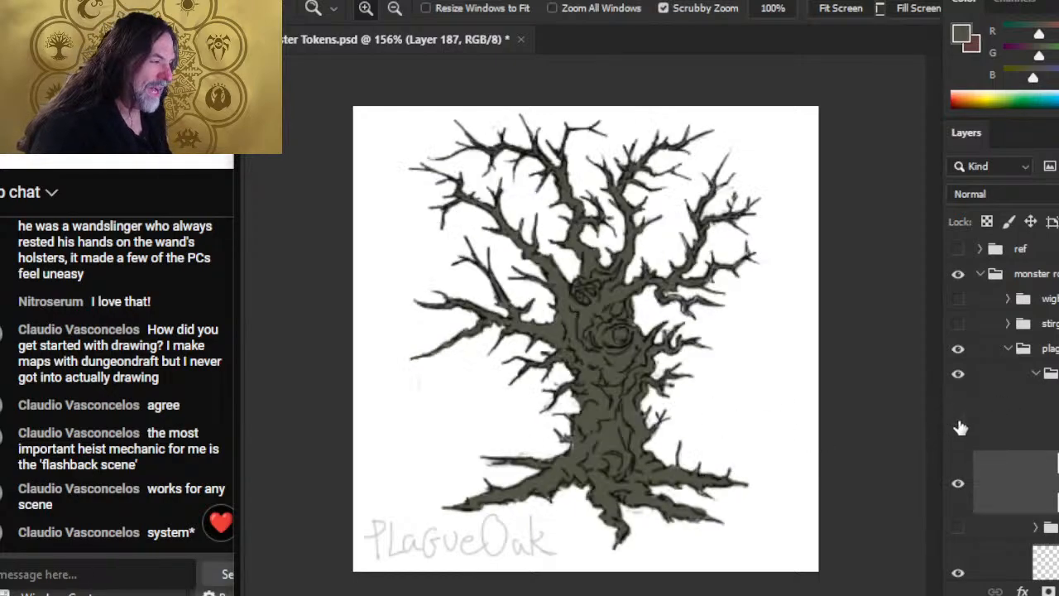
click(959, 419)
click(958, 419)
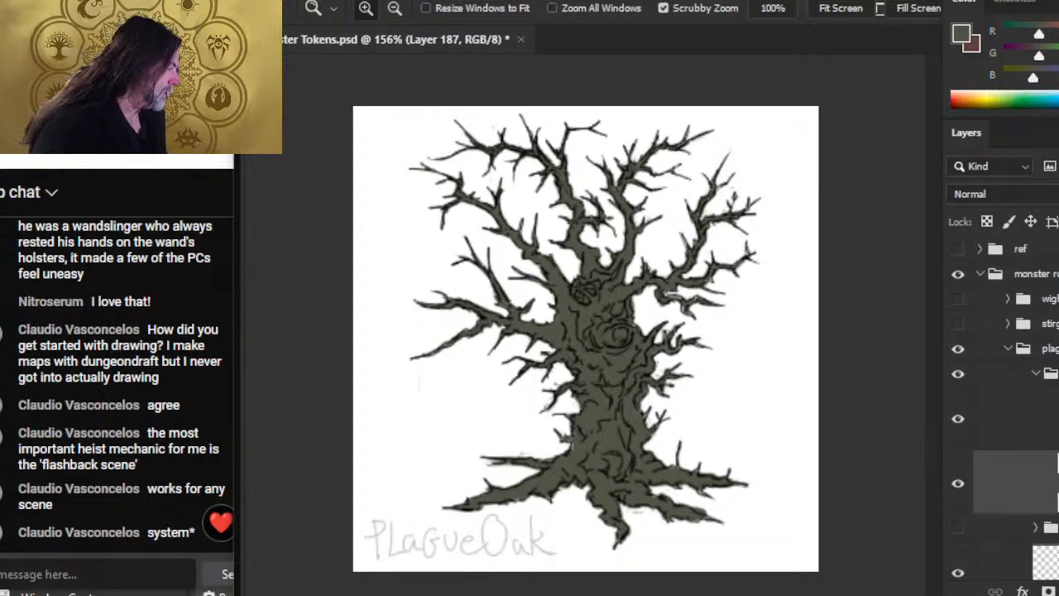
Step: Reveal the assassin vine group briefly to sample a dark brown from its vines as the painting color
scroll(982, 249, up, 5)
click(958, 250)
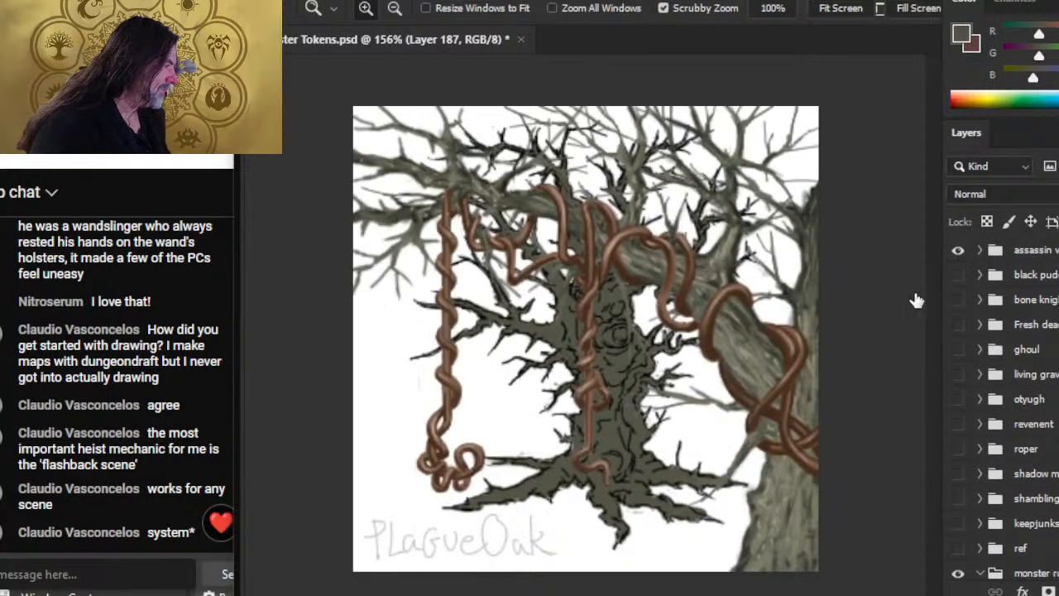
drag(714, 289, 745, 306)
key(b)
alt+click(625, 273)
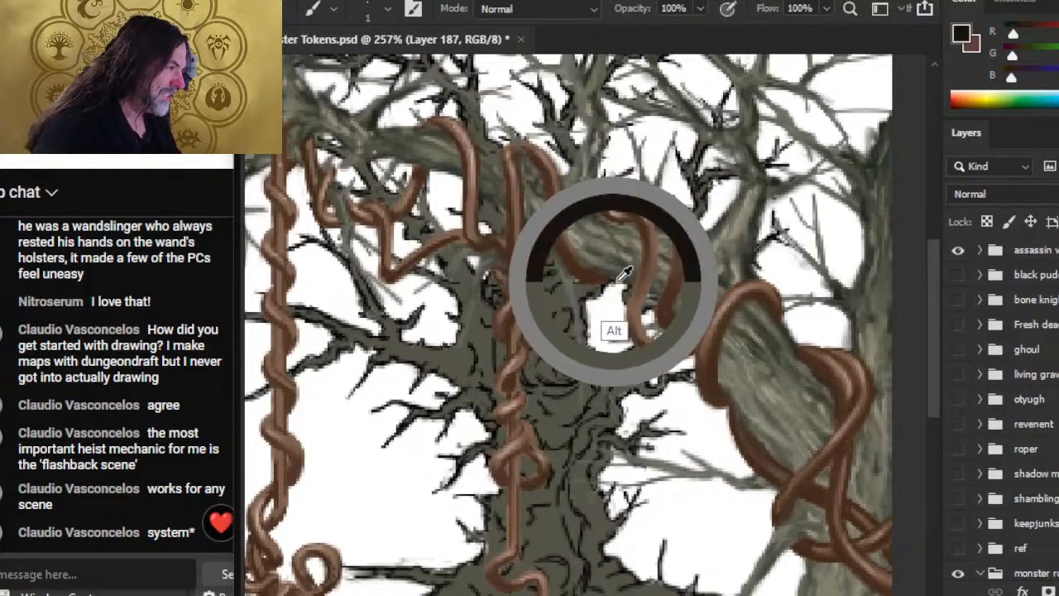
drag(624, 273, 603, 212)
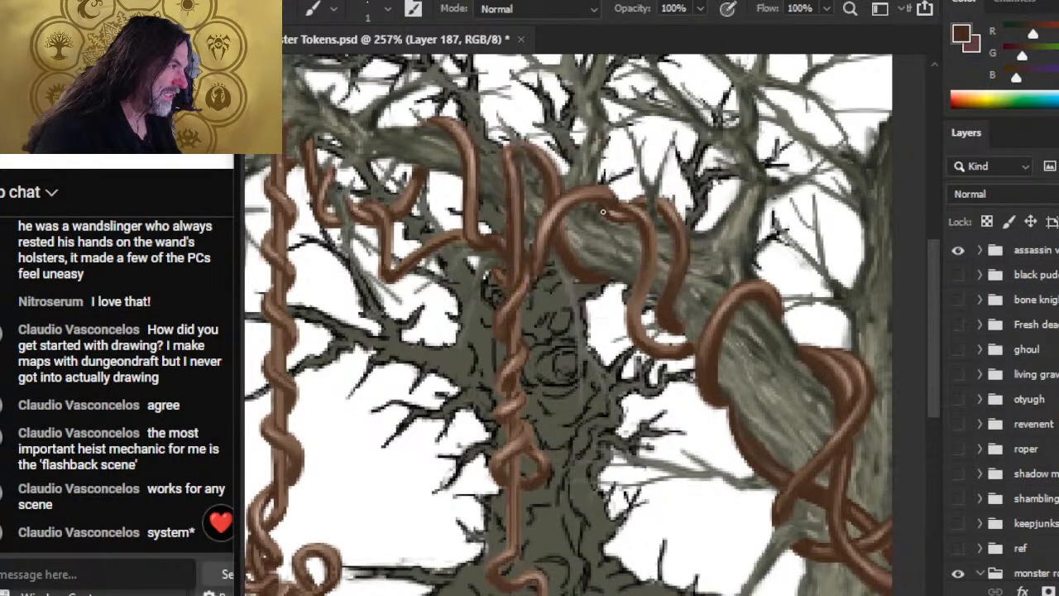
click(958, 250)
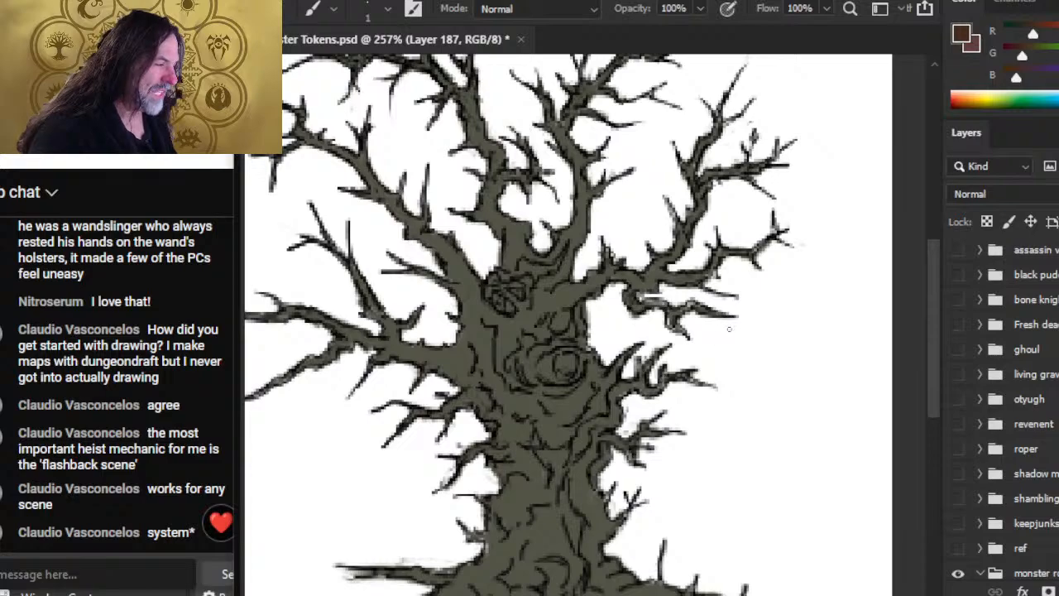
Step: Add a new layer directly above the tree's base color for painting the brown bark tones
key(z)
drag(695, 406, 420, 417)
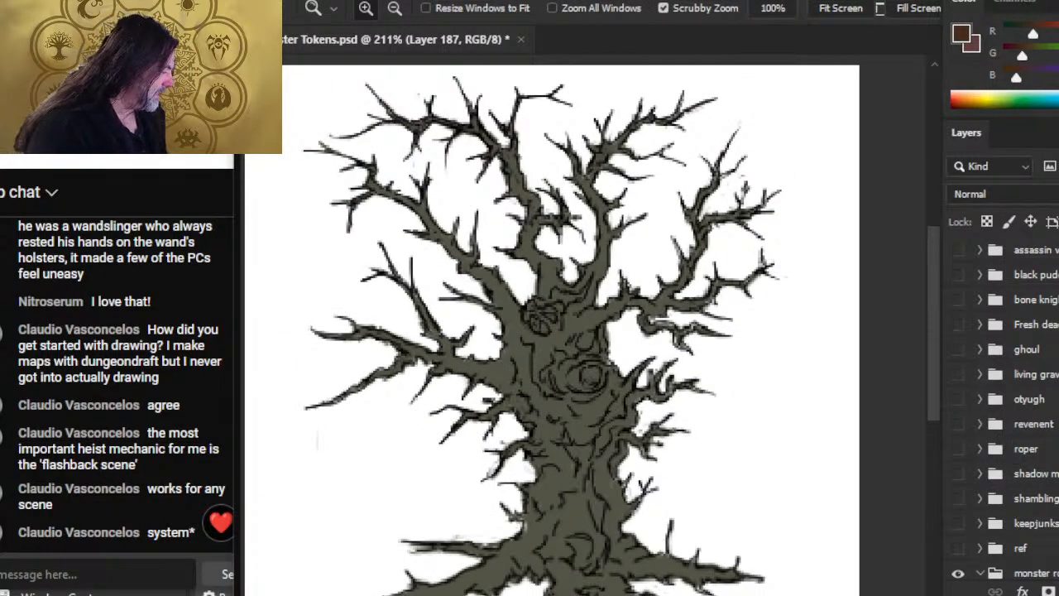
scroll(1005, 406, down, 5)
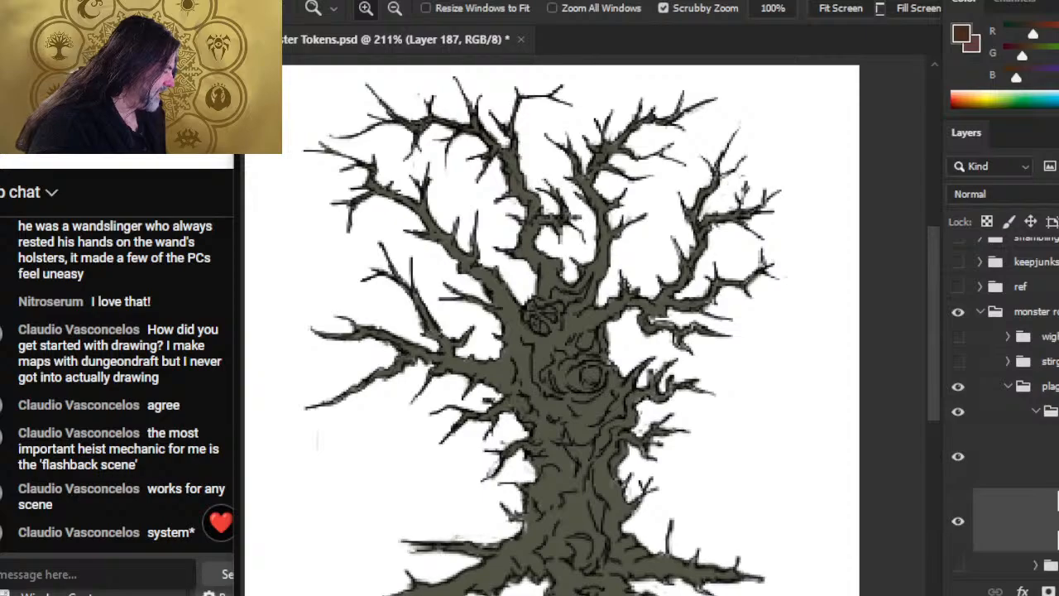
key(ctrl+shift+alt+n)
key(b)
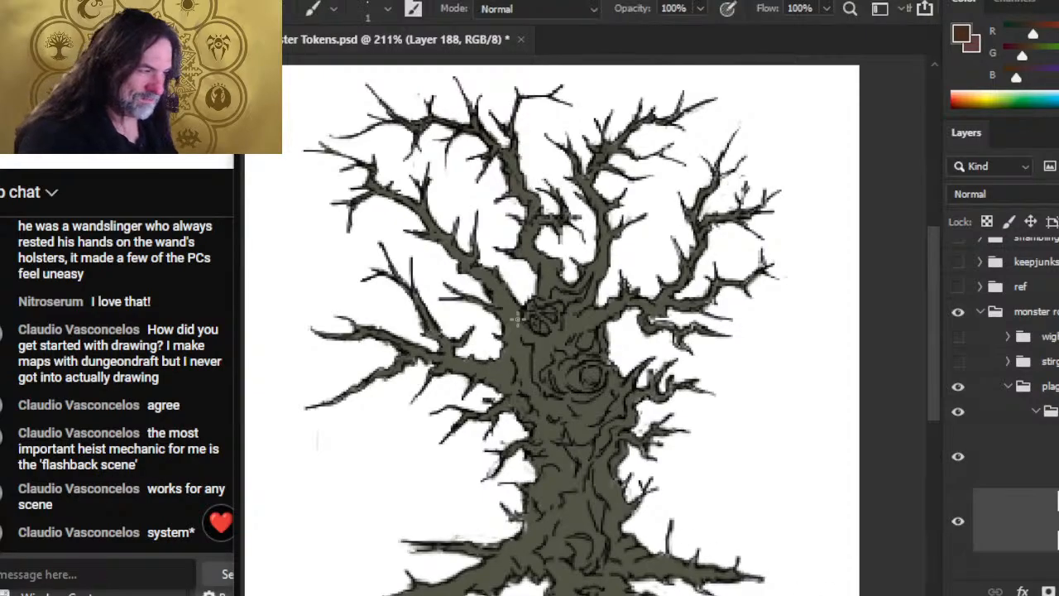
Step: Paint reddish-brown bark shading into the trunk's cracks, around the large knot and along the upper branches
mouse_move(504, 323)
mouse_down()
mouse_move(508, 346)
mouse_move(522, 345)
mouse_move(545, 379)
mouse_up()
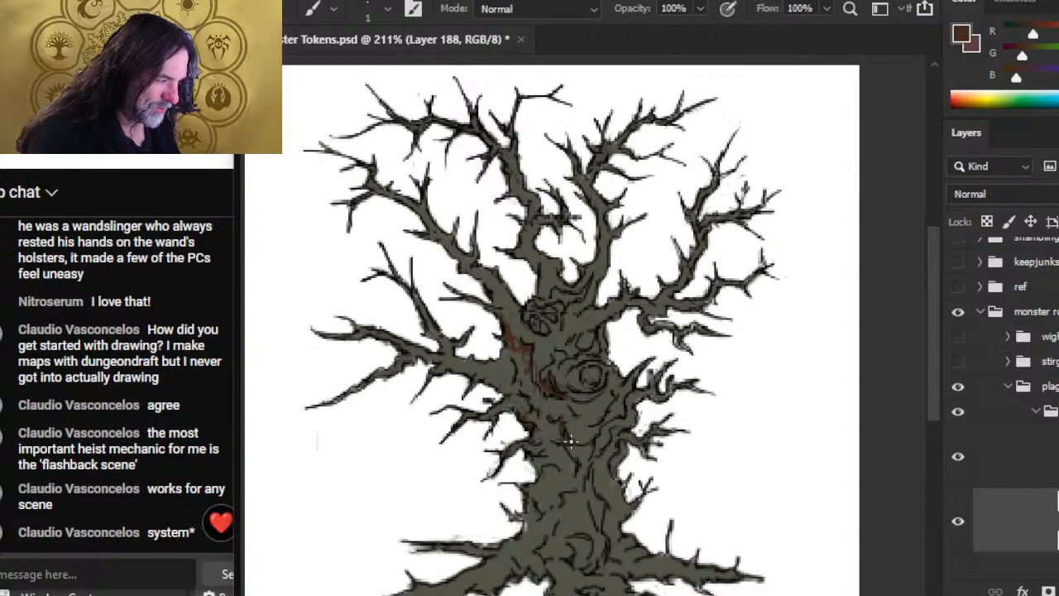
drag(571, 442, 571, 441)
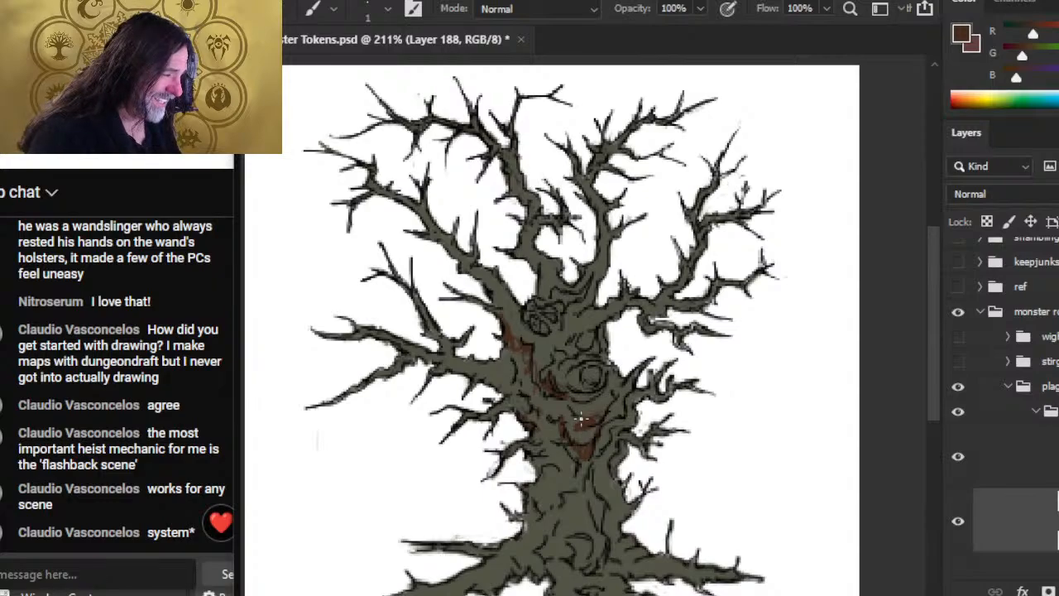
drag(611, 401, 589, 415)
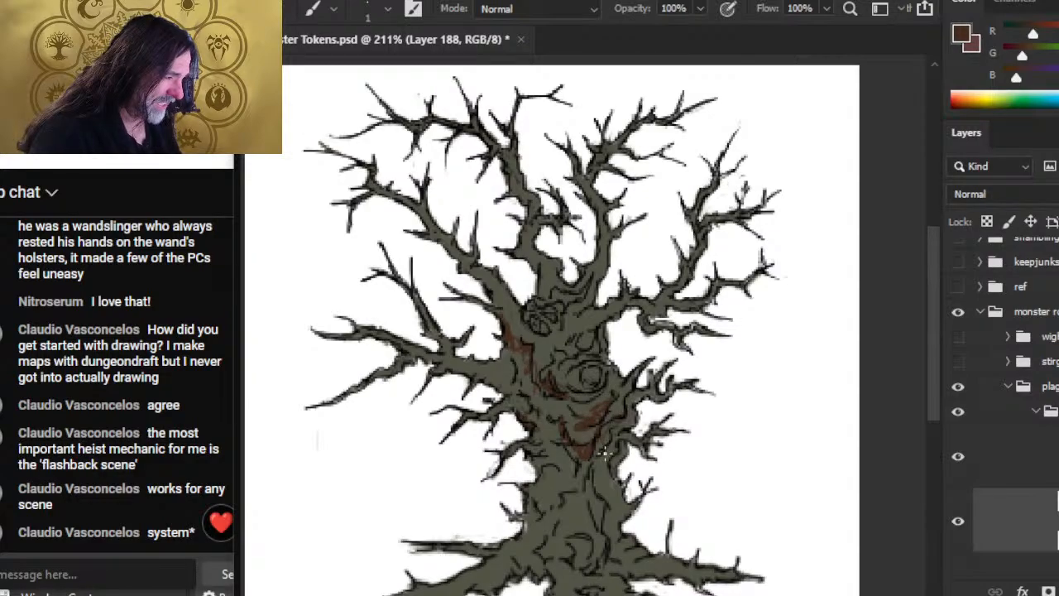
mouse_move(592, 479)
mouse_down()
mouse_move(601, 519)
mouse_move(587, 471)
mouse_move(546, 509)
mouse_up()
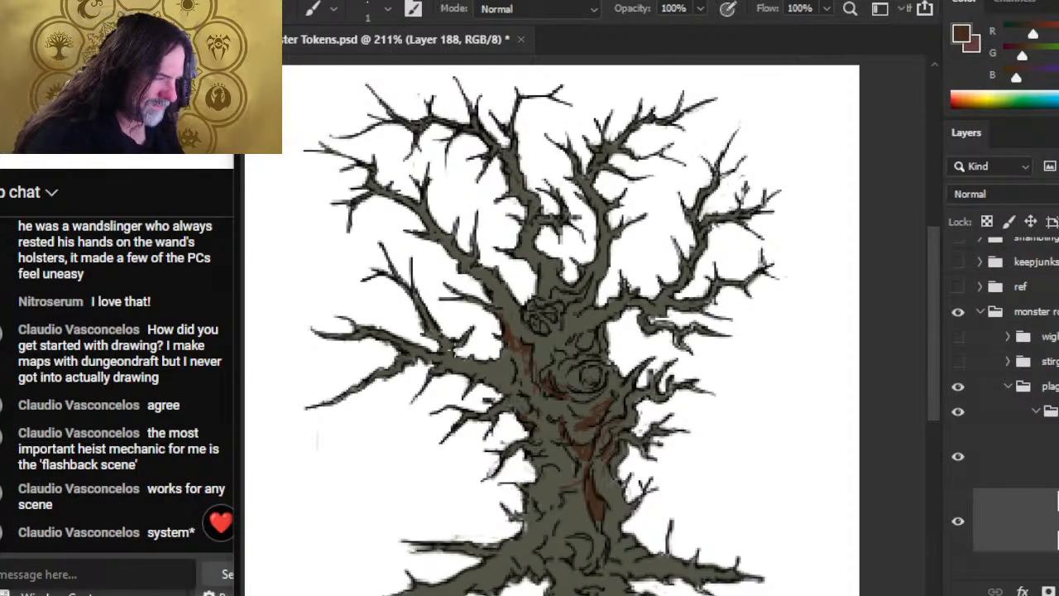
mouse_move(515, 384)
mouse_down()
mouse_move(494, 381)
mouse_move(505, 379)
mouse_up()
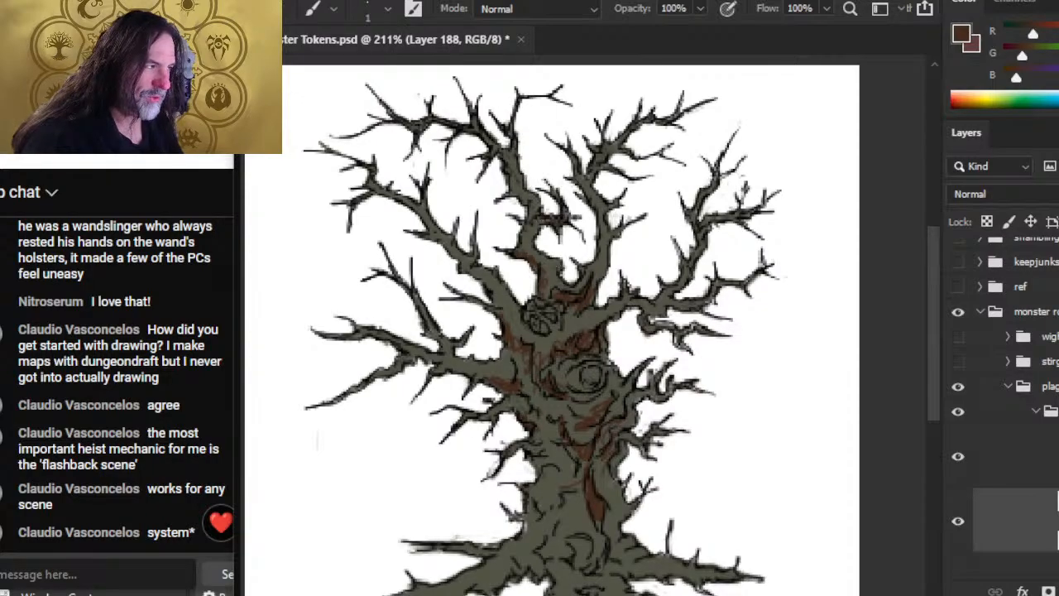
mouse_move(509, 179)
mouse_down()
mouse_move(504, 171)
mouse_move(518, 180)
mouse_up()
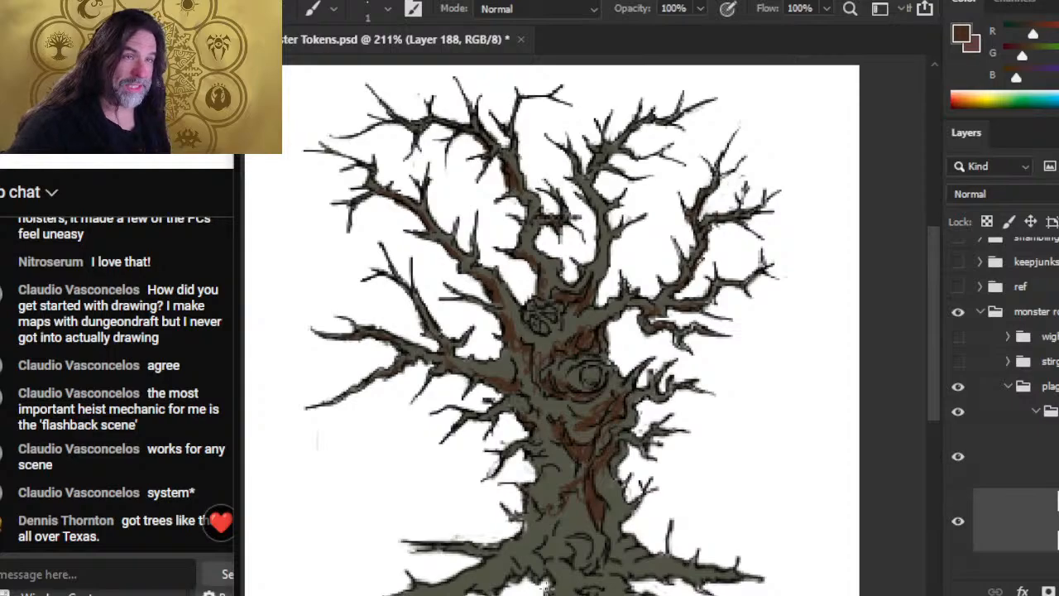
Step: Paint reddish-brown shading over the lower trunk, around the bottom knot and onto the roots
drag(606, 453, 538, 338)
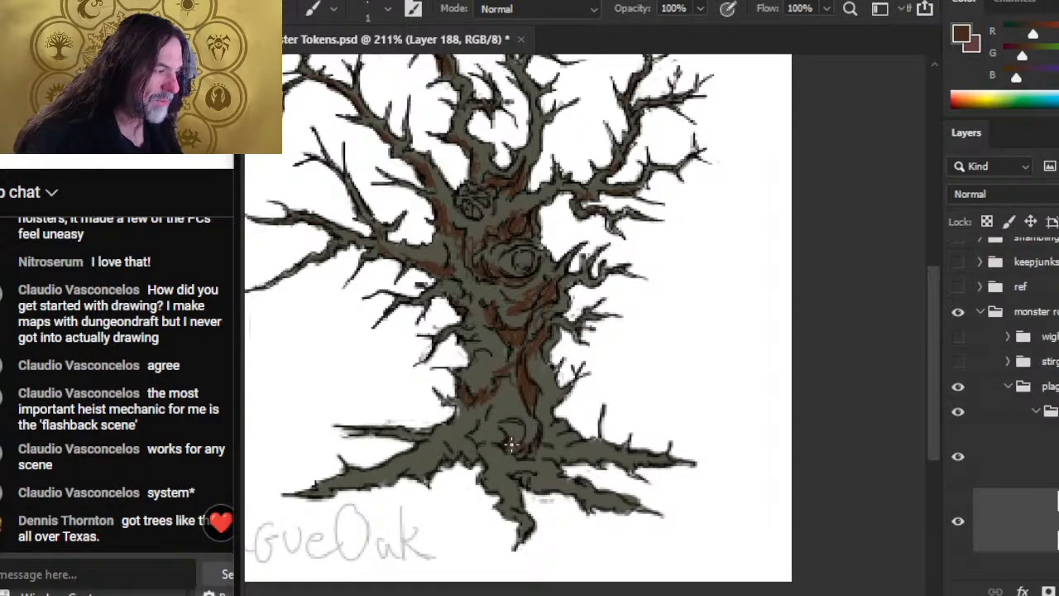
drag(535, 454, 597, 459)
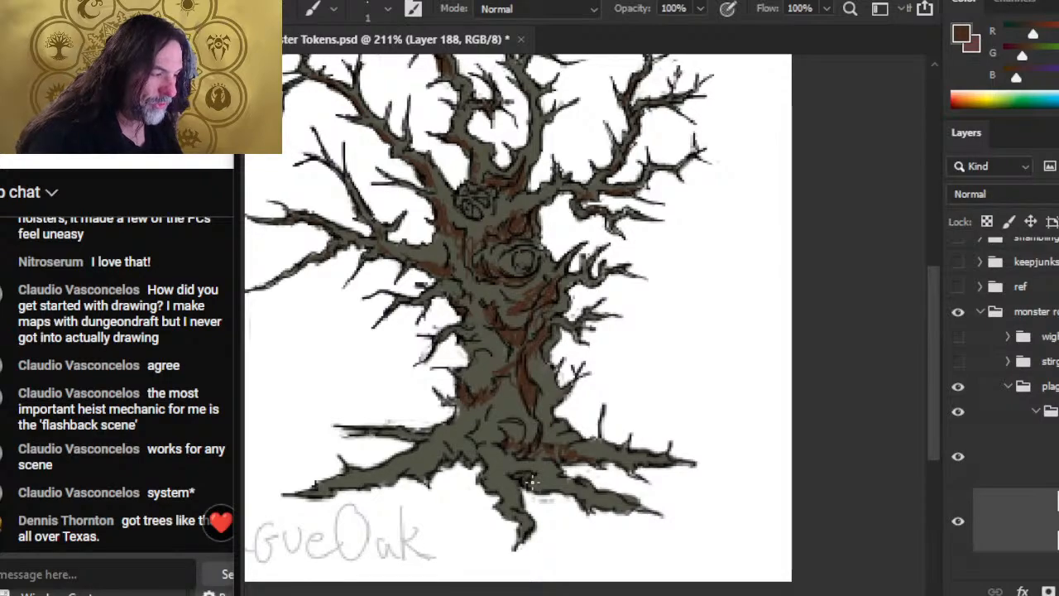
drag(482, 453, 480, 409)
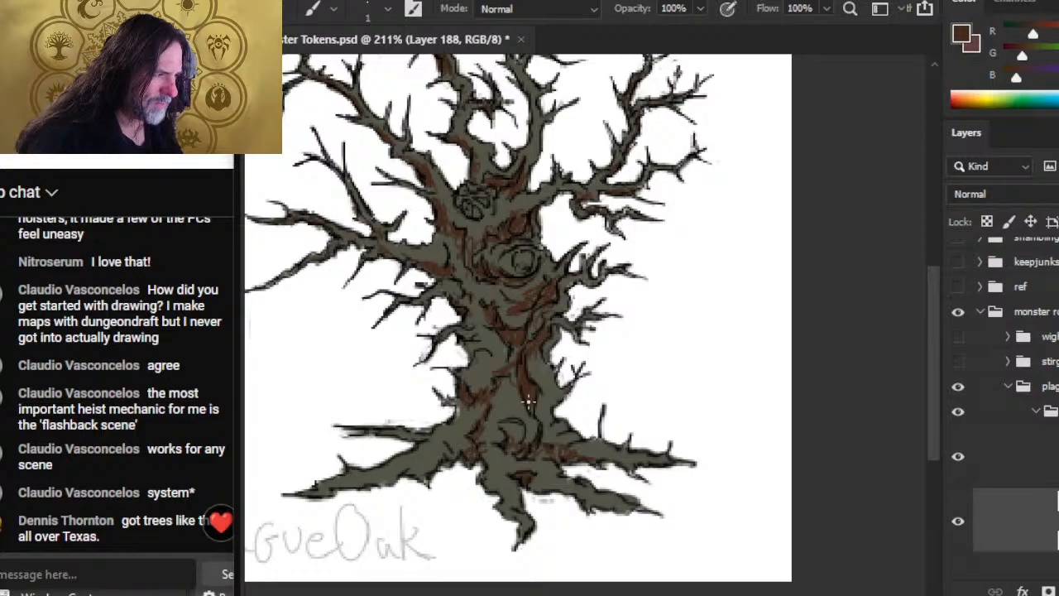
mouse_move(507, 364)
mouse_down()
mouse_move(503, 350)
mouse_move(466, 343)
mouse_move(480, 324)
mouse_up()
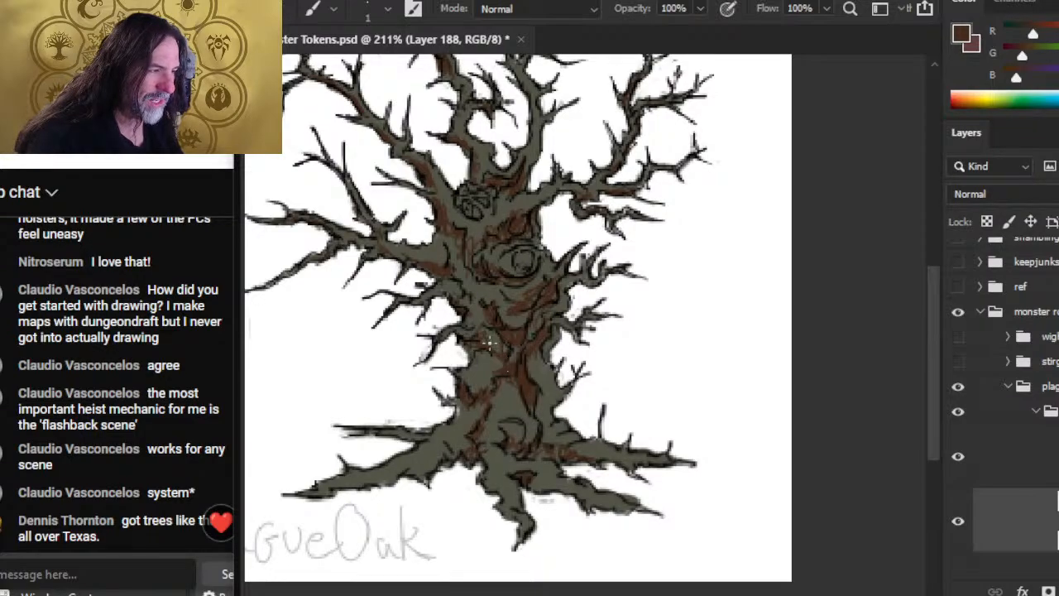
mouse_move(422, 439)
mouse_down()
mouse_move(398, 433)
mouse_move(434, 463)
mouse_move(390, 472)
mouse_up()
mouse_move(447, 452)
mouse_down()
mouse_move(462, 438)
mouse_move(475, 460)
mouse_up()
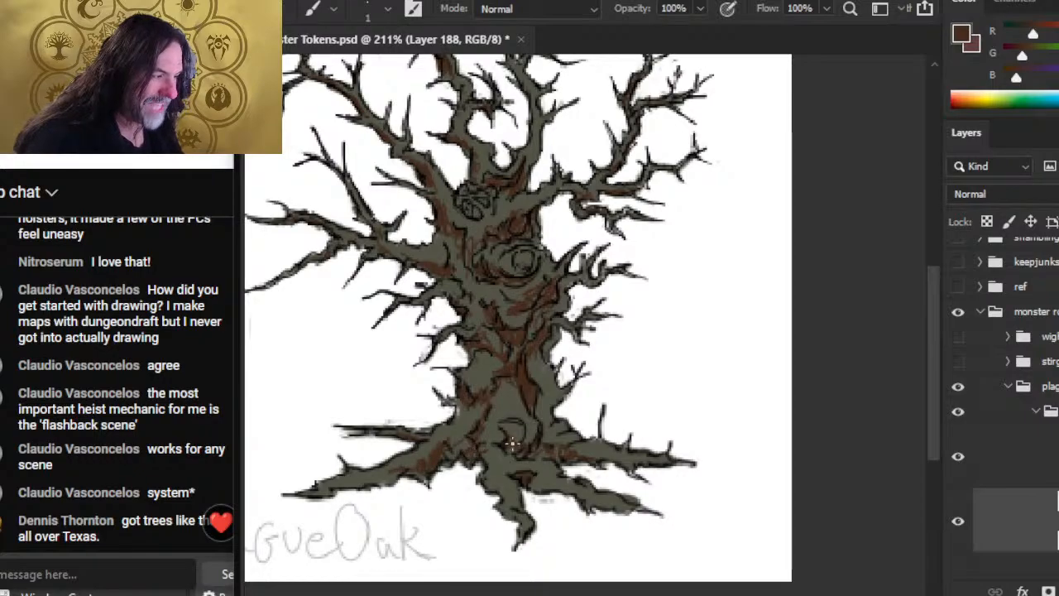
drag(513, 426, 492, 452)
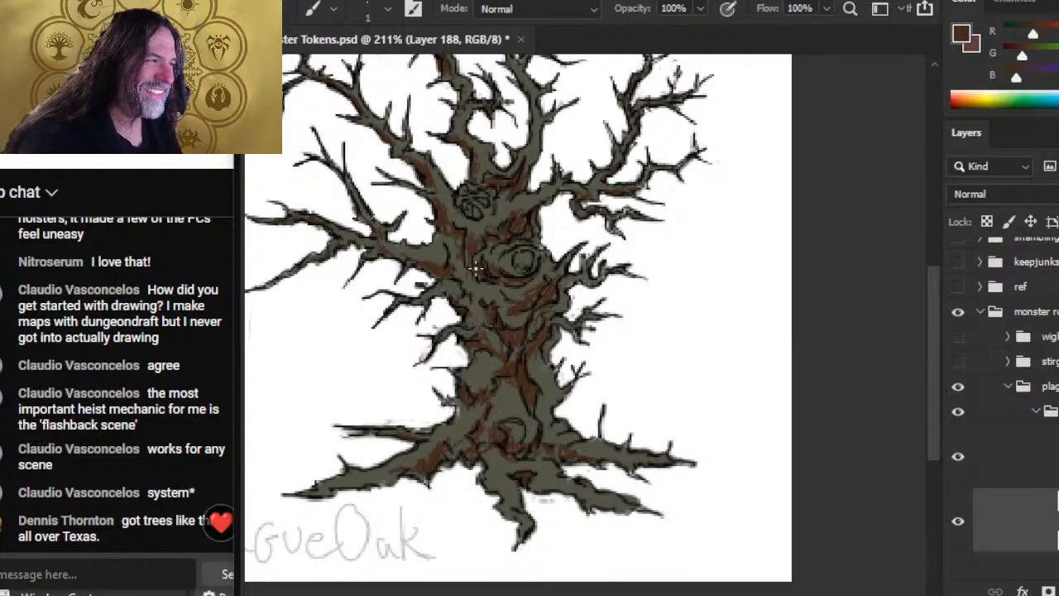
Step: Paint reddish-brown shading around the bottom knot and down the lower trunk, then smudge it into the base color
key(r)
key(b)
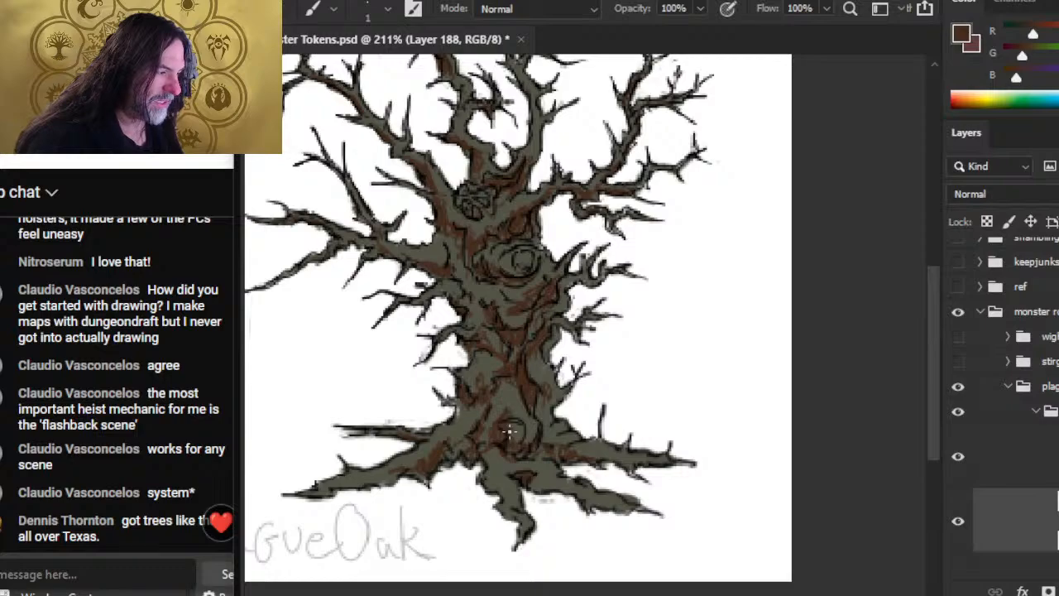
mouse_move(530, 401)
mouse_down()
mouse_move(544, 439)
mouse_move(558, 437)
mouse_up()
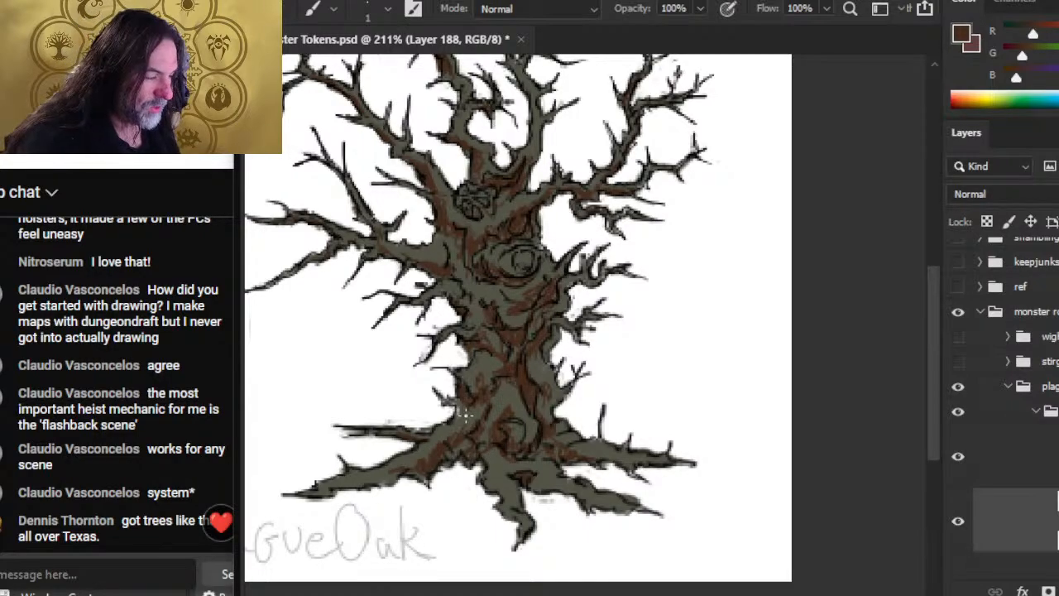
key(r)
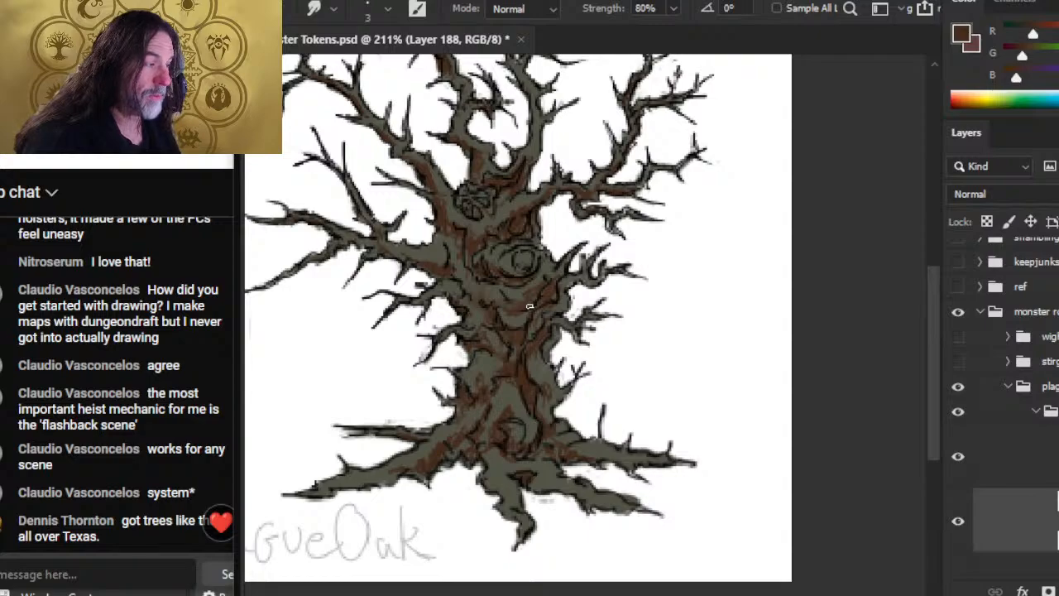
Step: Paint and smudge reddish-brown shading on the bark beside the large knot and into the small upper knot
key(b)
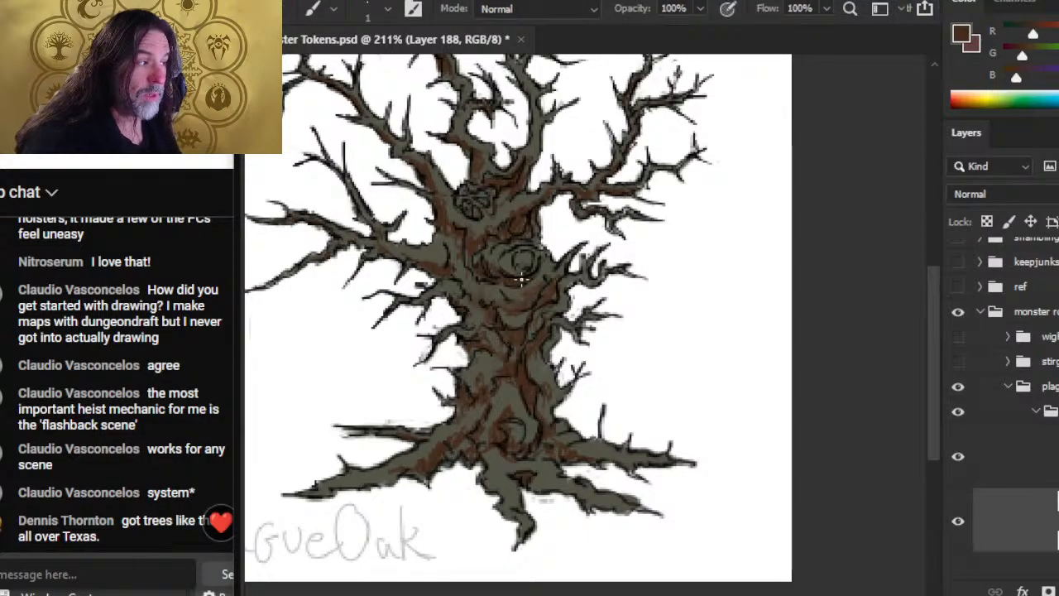
drag(489, 255, 455, 240)
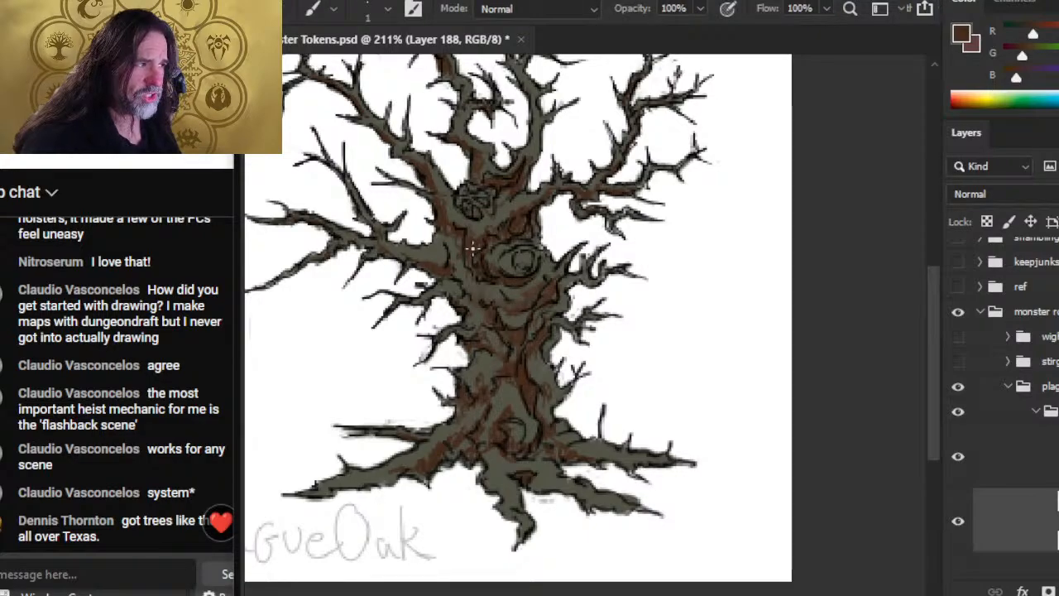
key(r)
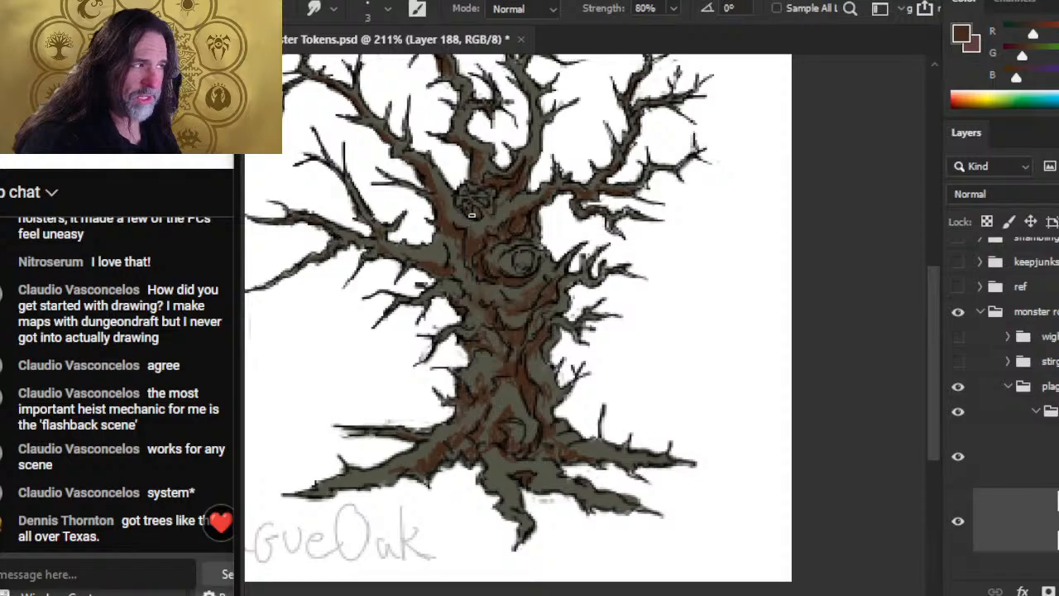
key(b)
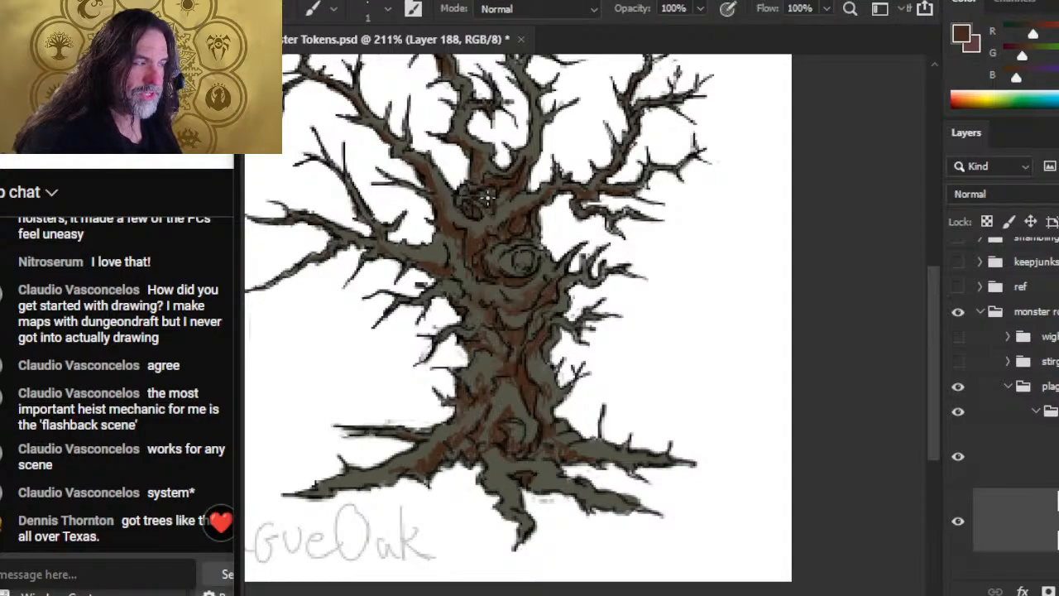
drag(487, 198, 498, 199)
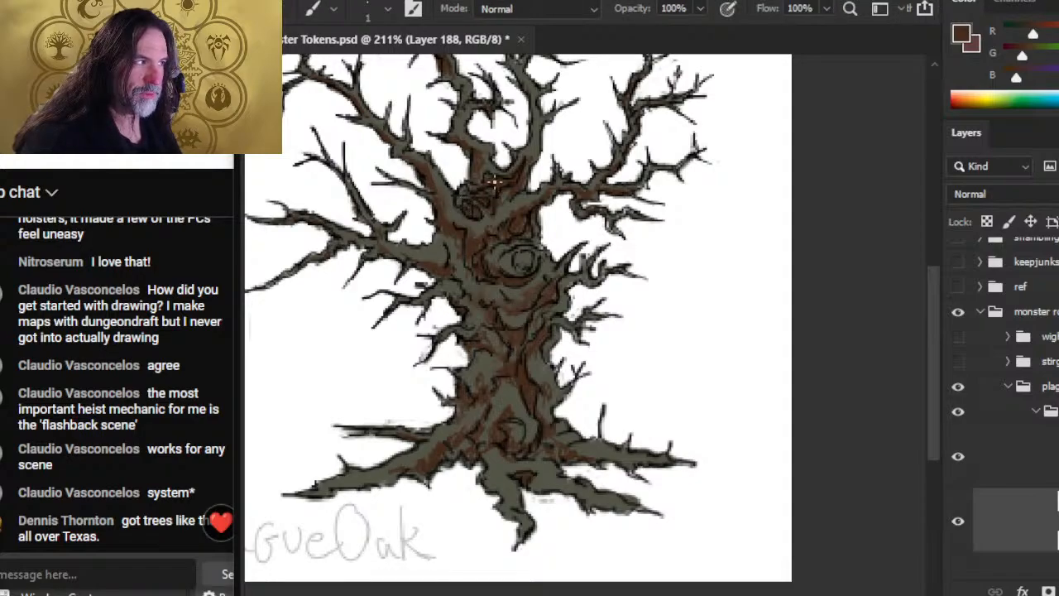
key(r)
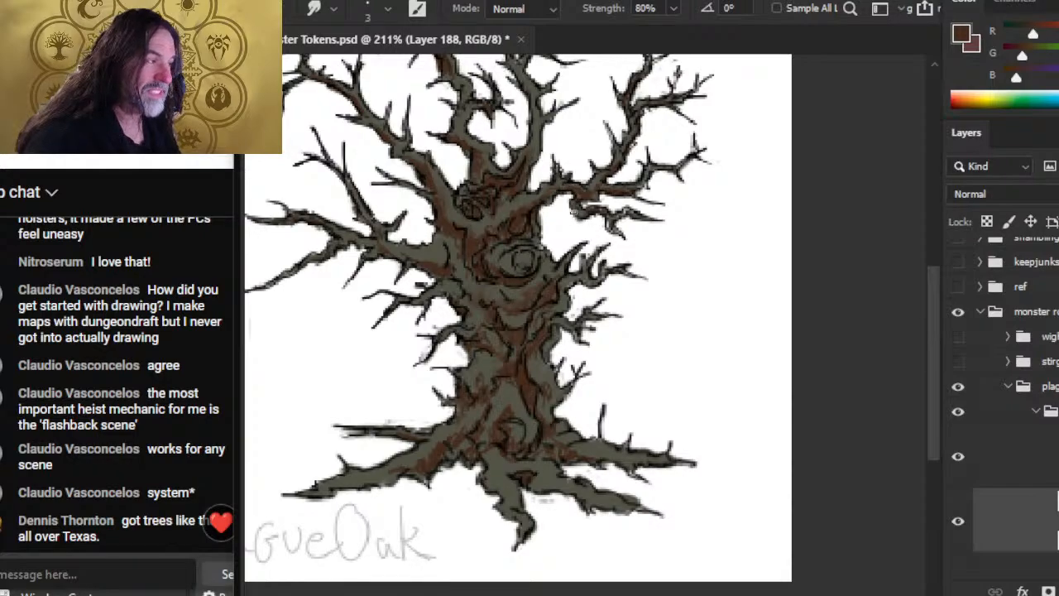
Step: Refine the brown shading between the upper knot and the mid trunk, blending the strokes with the Smudge tool
key(e)
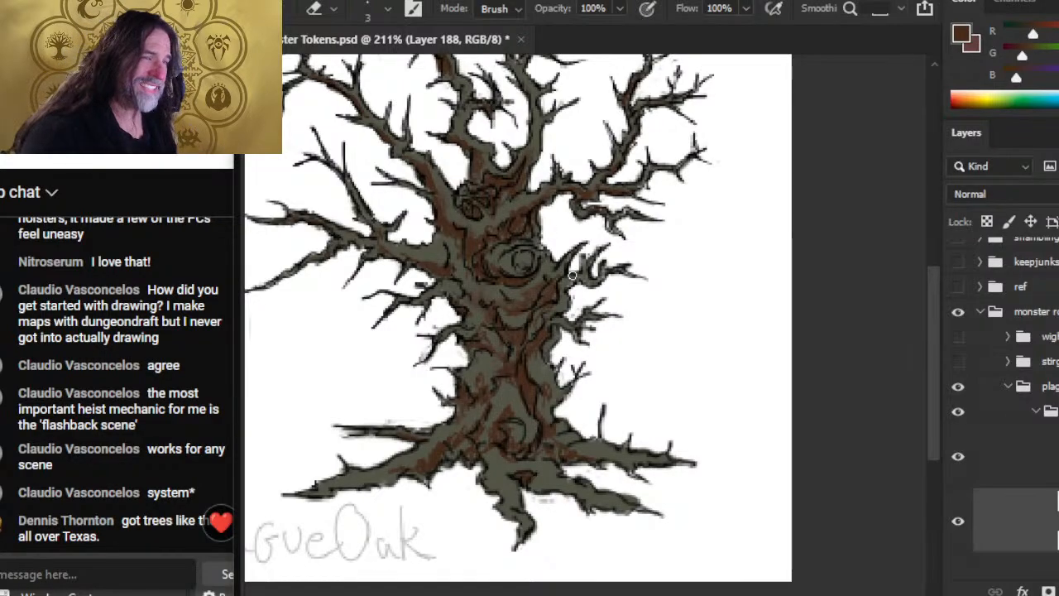
key(r)
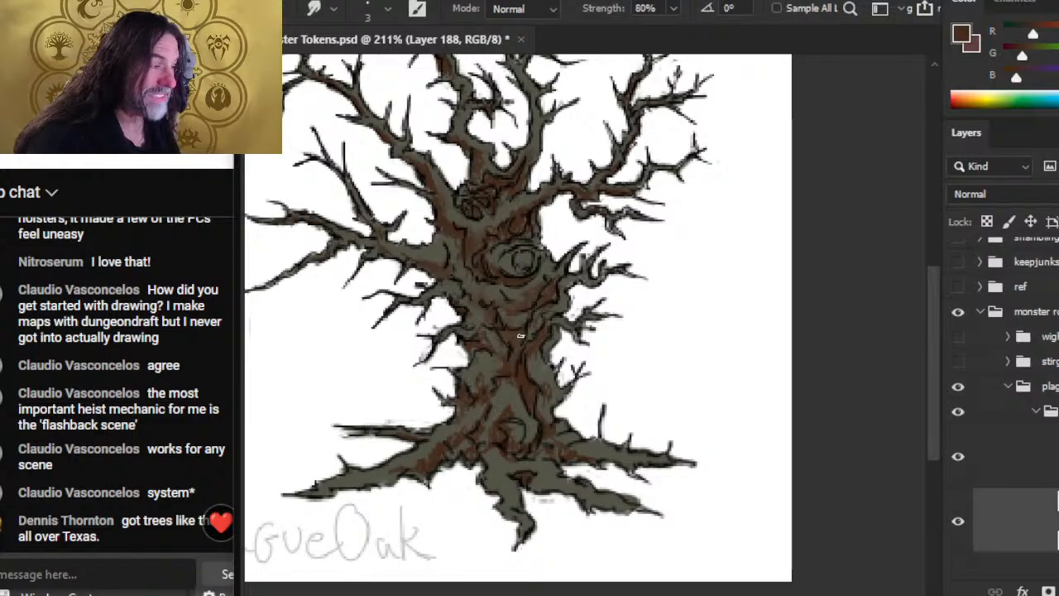
key(b)
key(r)
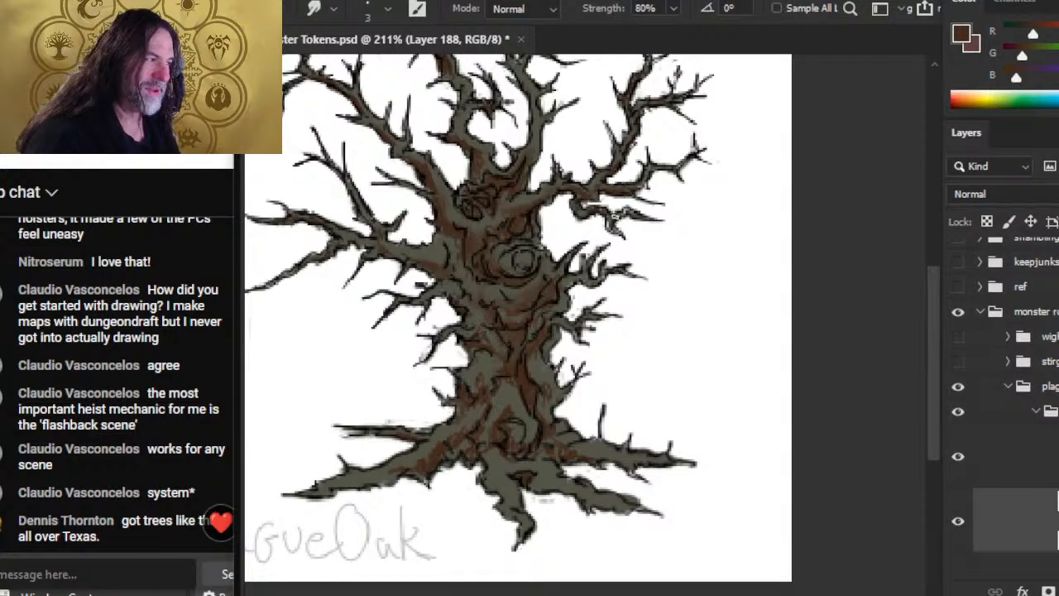
key(b)
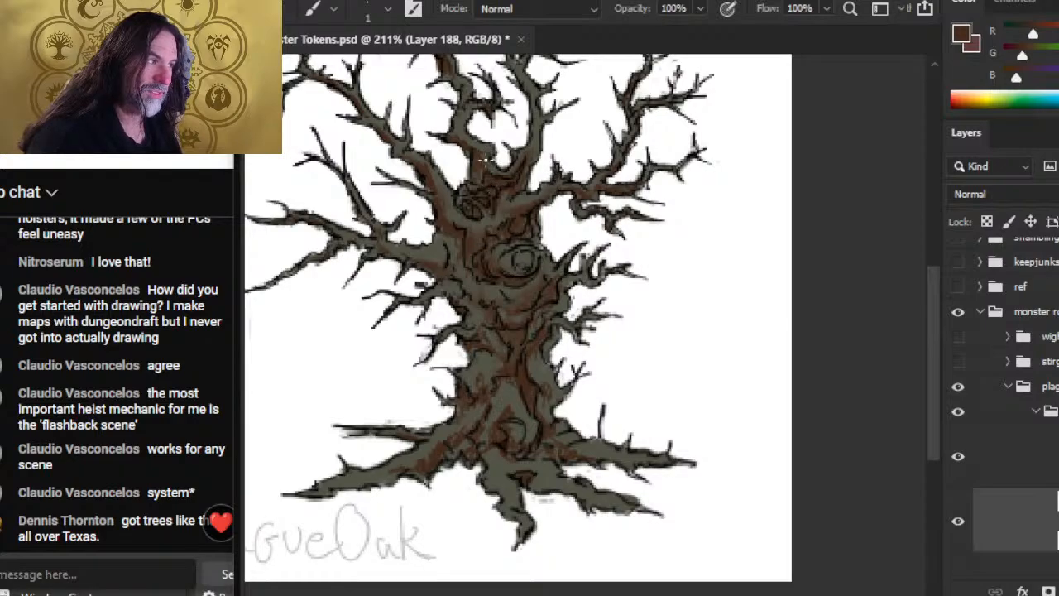
key(r)
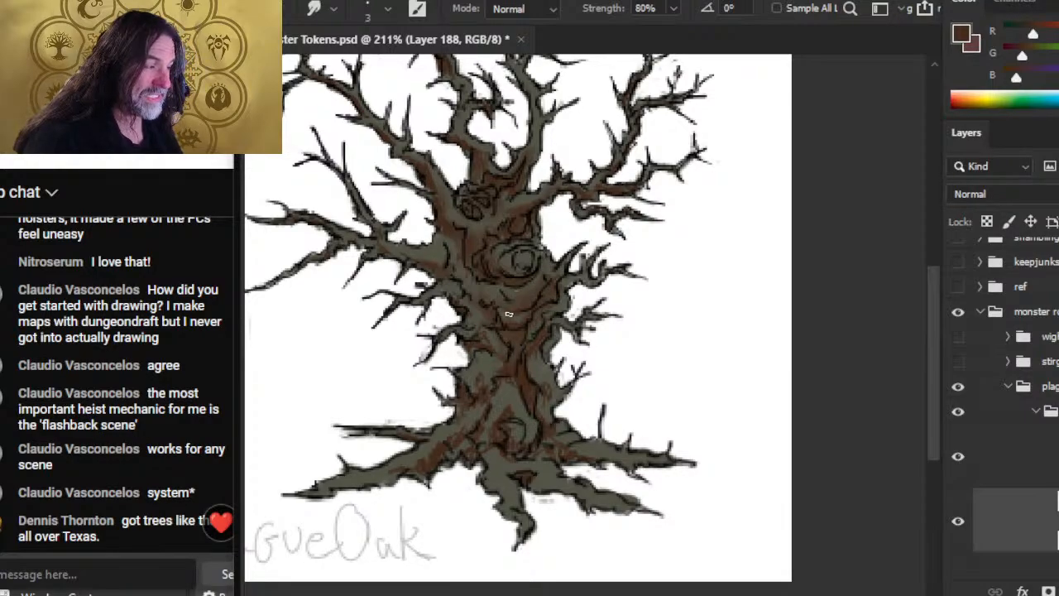
Step: Paint brown into the rings and center of the large knot and blend it with the surrounding bark
key(b)
key(r)
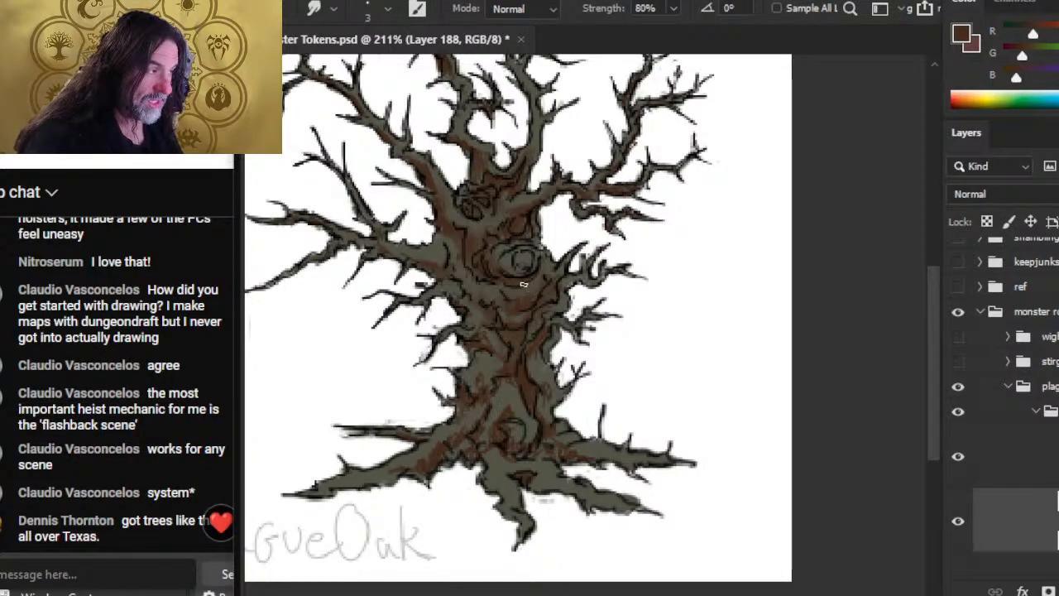
key(b)
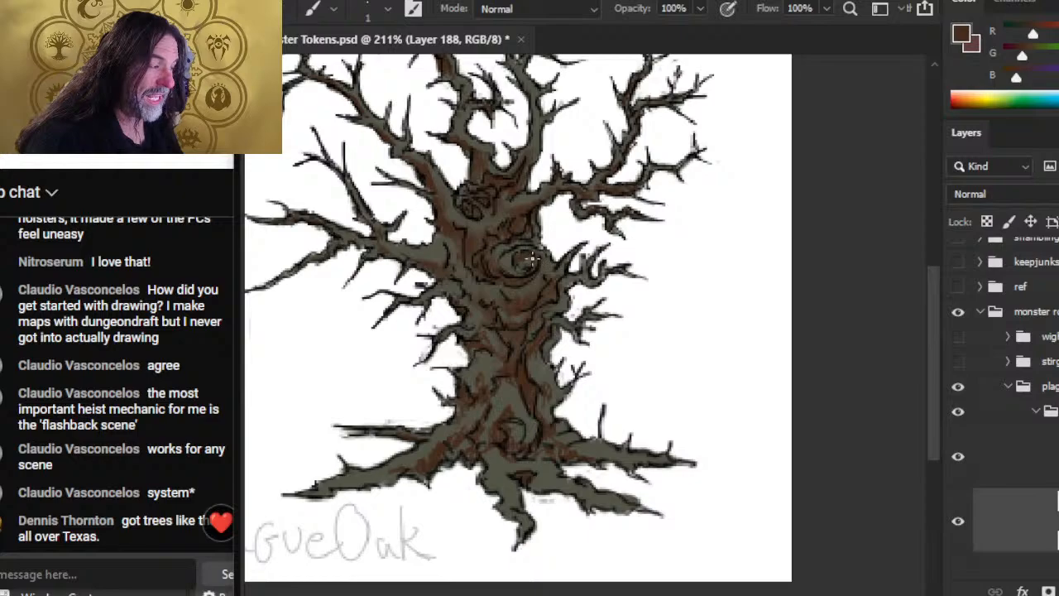
key(r)
key(b)
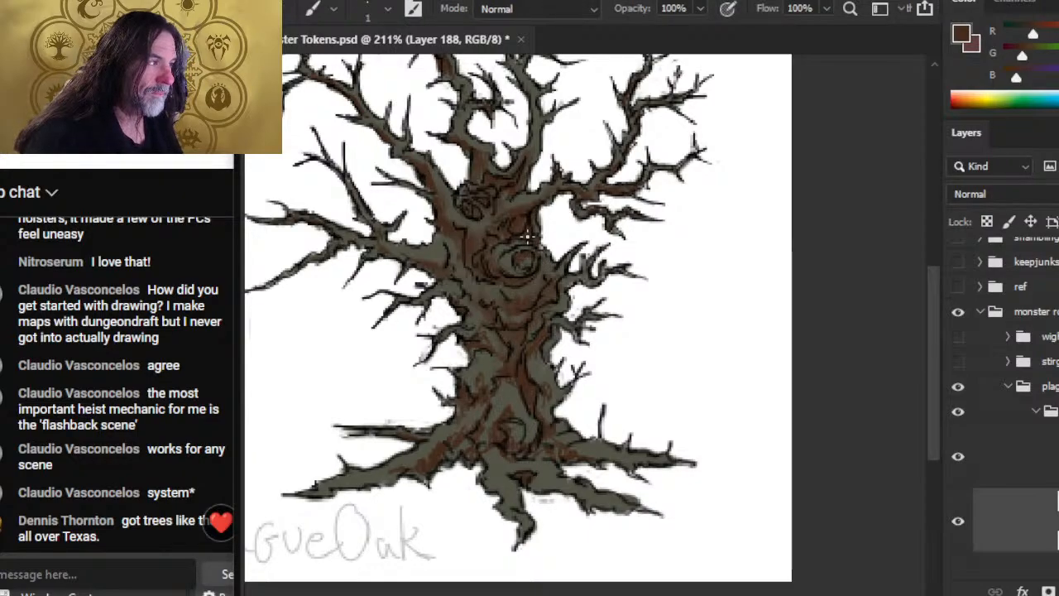
key(r)
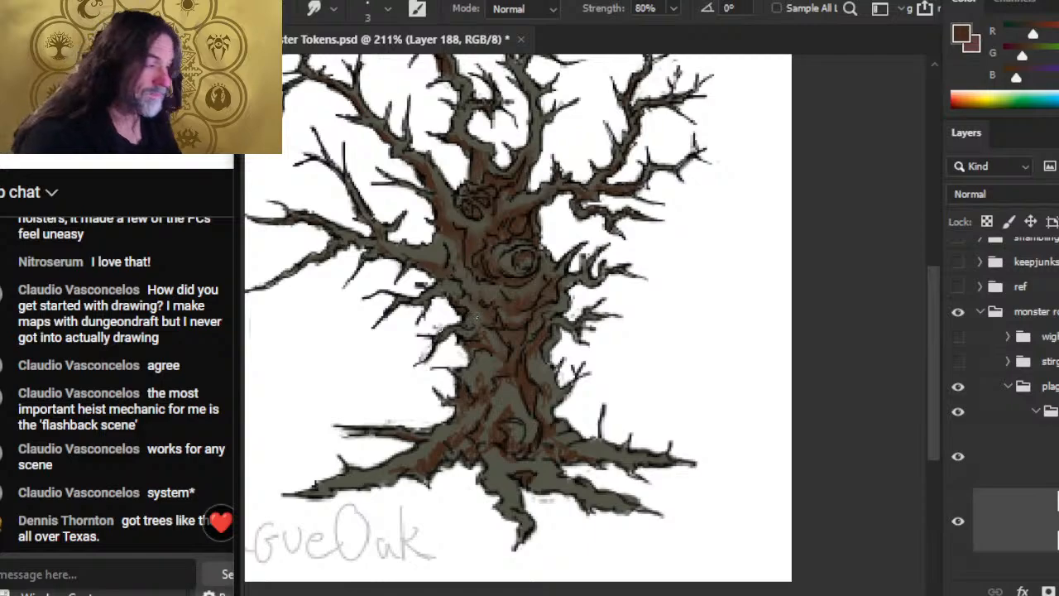
Step: Fill the green gaps on the mid and lower trunk above the bottom knot with blended reddish-brown bark strokes
key(b)
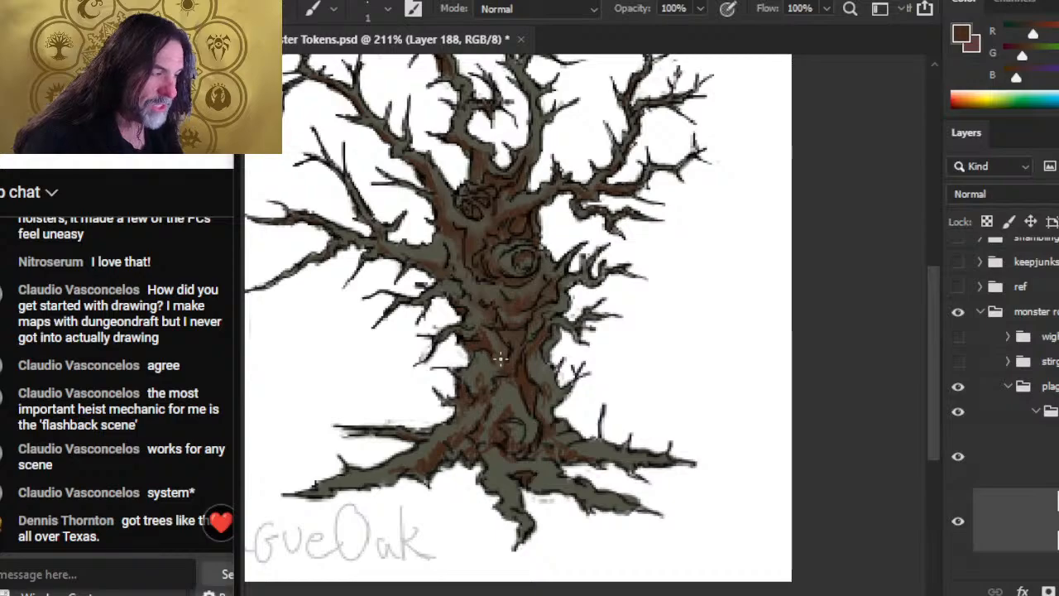
key(r)
key(b)
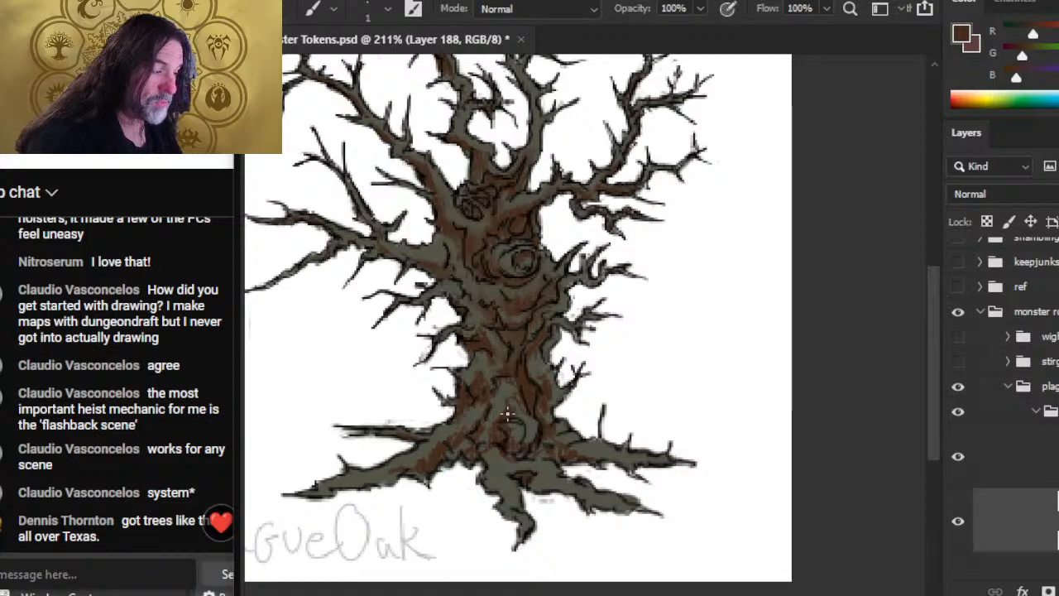
key(r)
mouse_move(512, 387)
mouse_down()
mouse_move(513, 406)
mouse_move(476, 408)
mouse_up()
key(b)
key(r)
key(b)
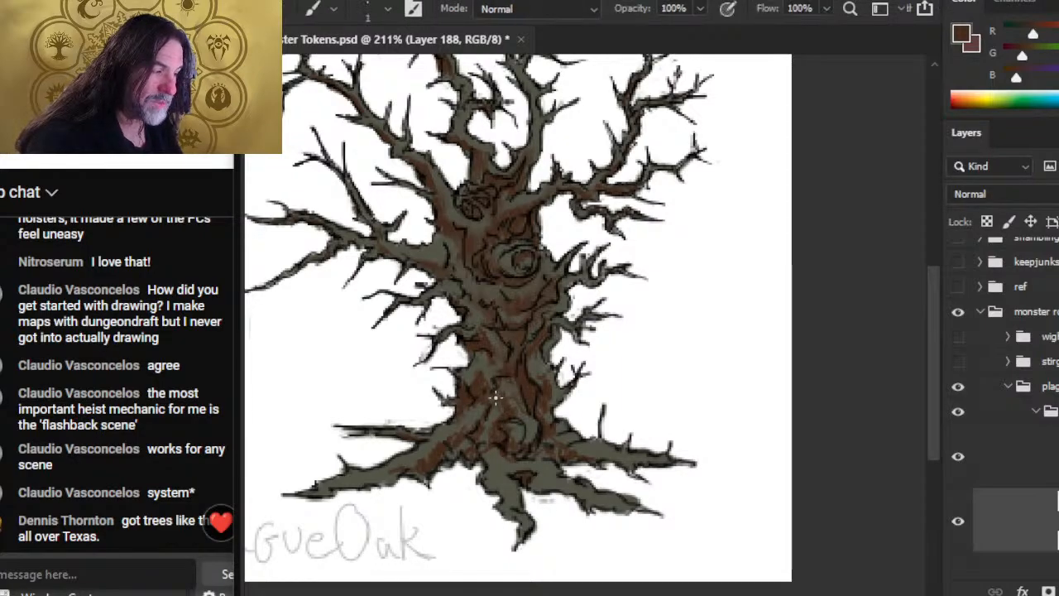
key(r)
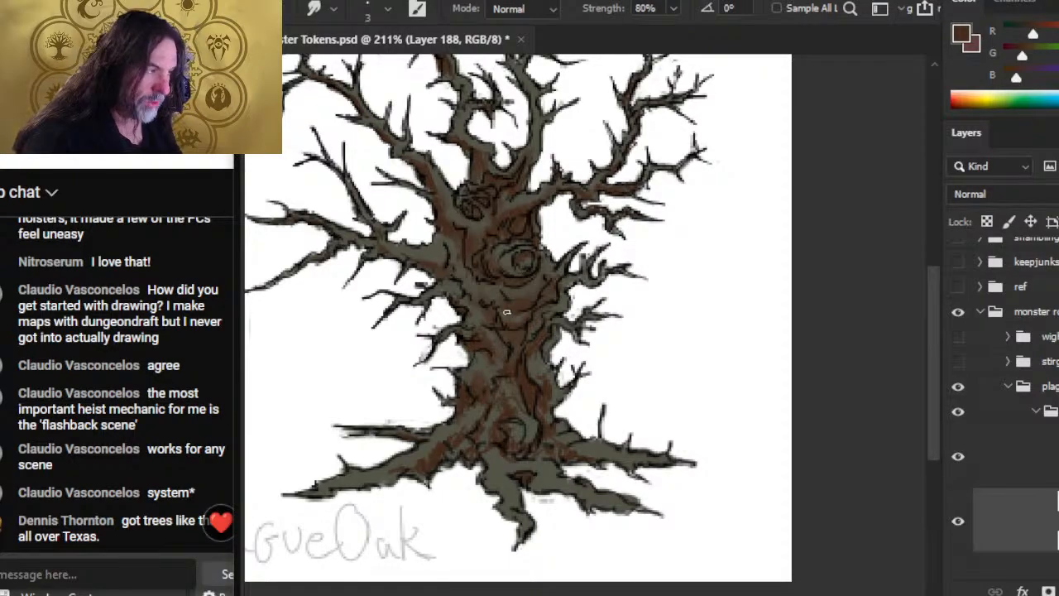
key(b)
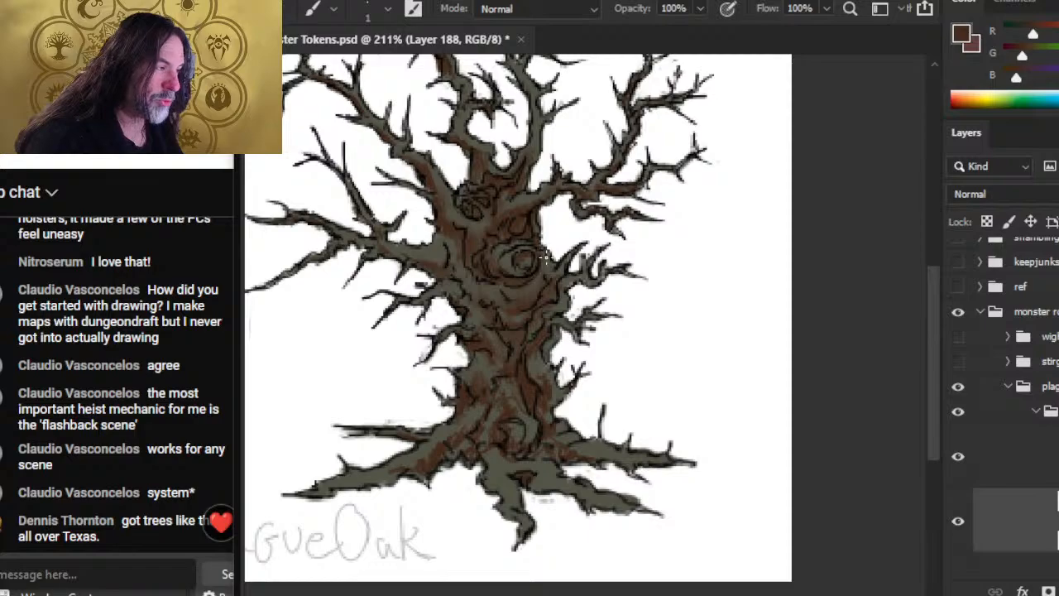
Step: Paint reddish-brown shading along the trunk base and spreading roots, smudging the strokes toward the root tips
key(r)
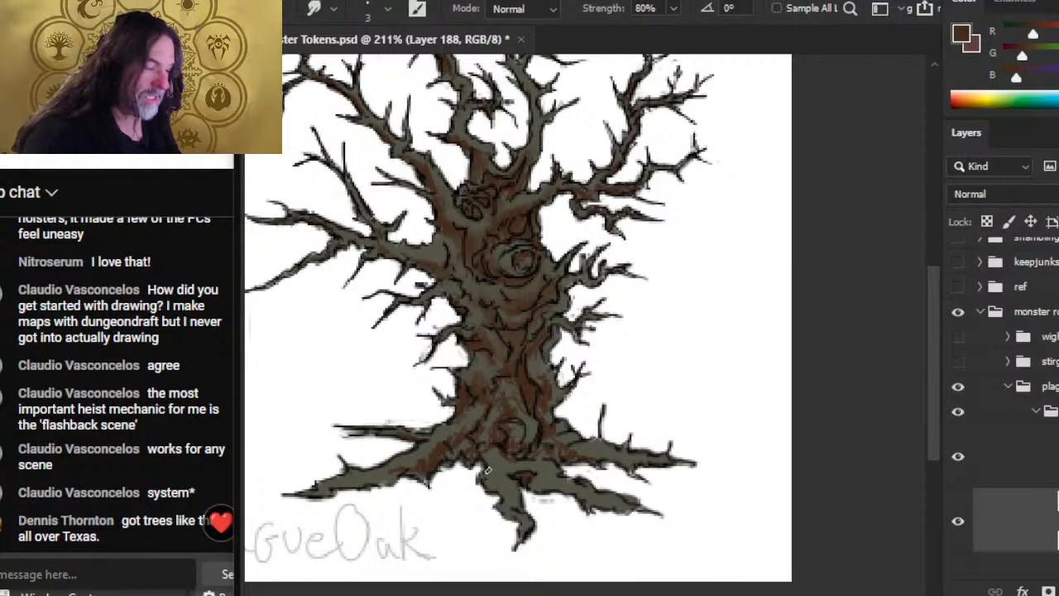
key(b)
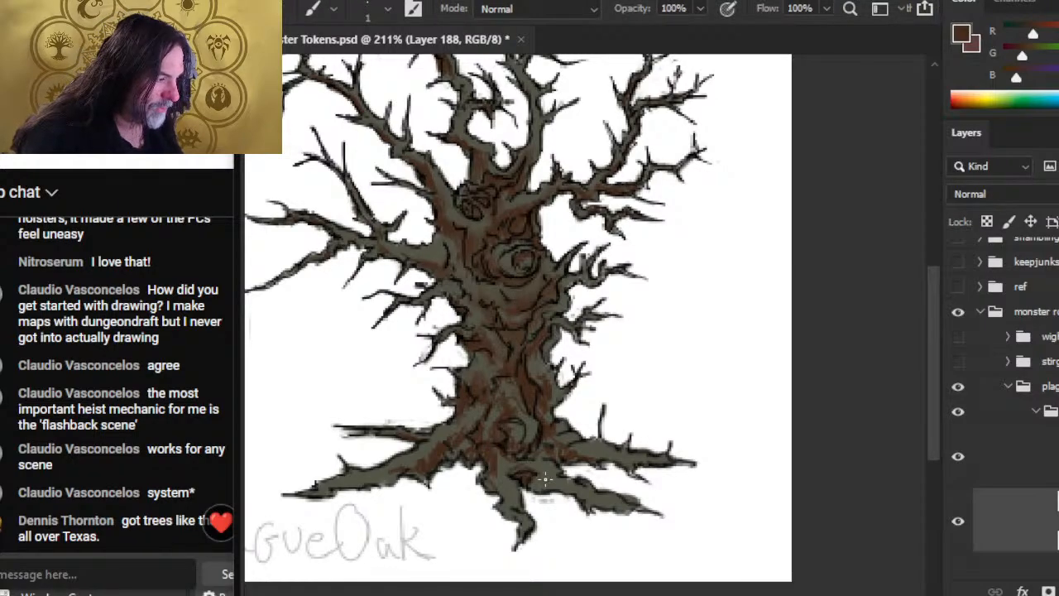
key(r)
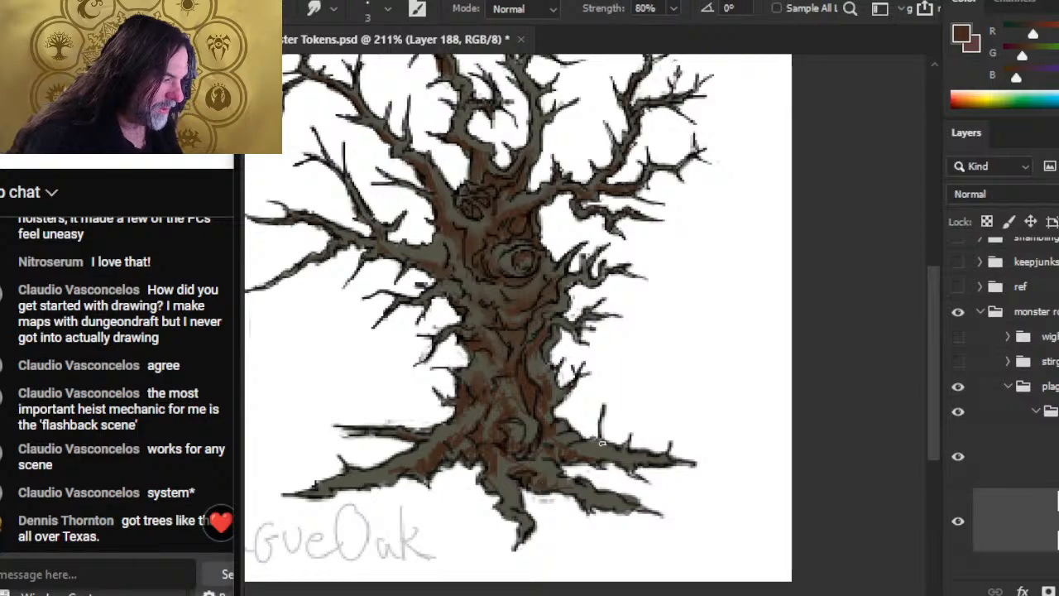
key(b)
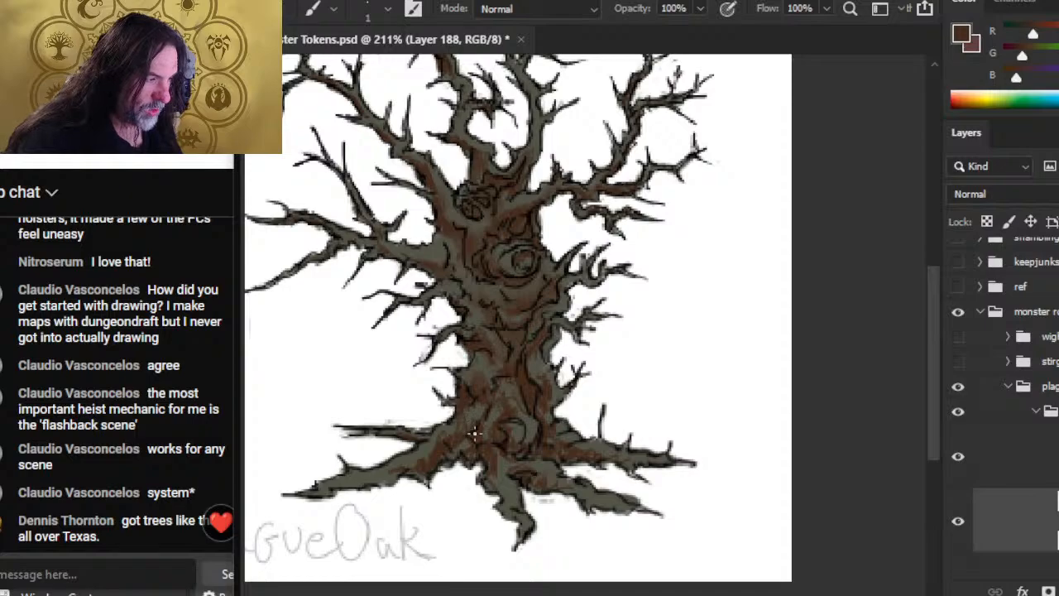
key(r)
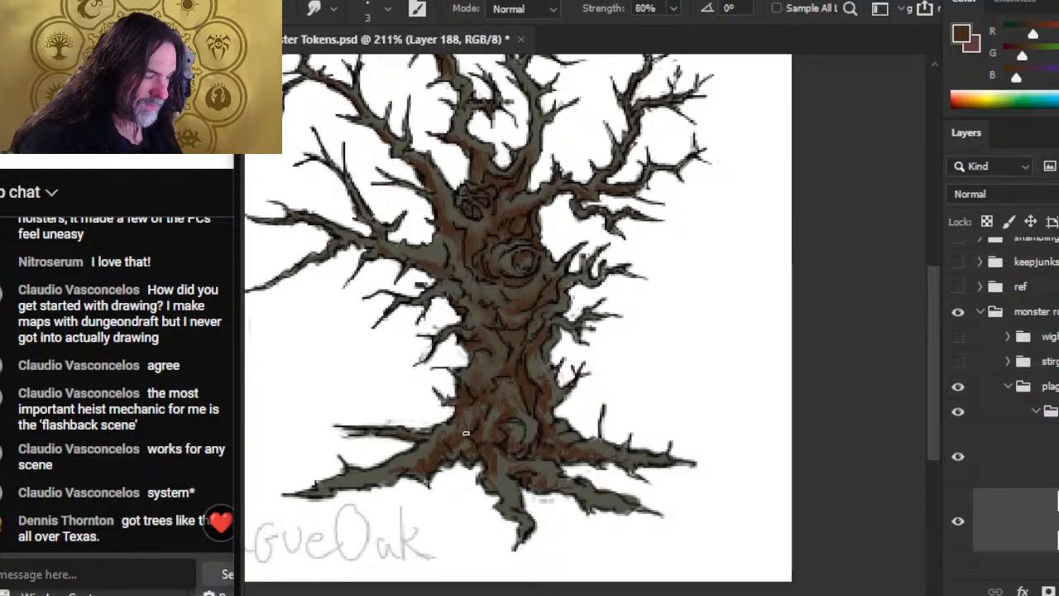
key(b)
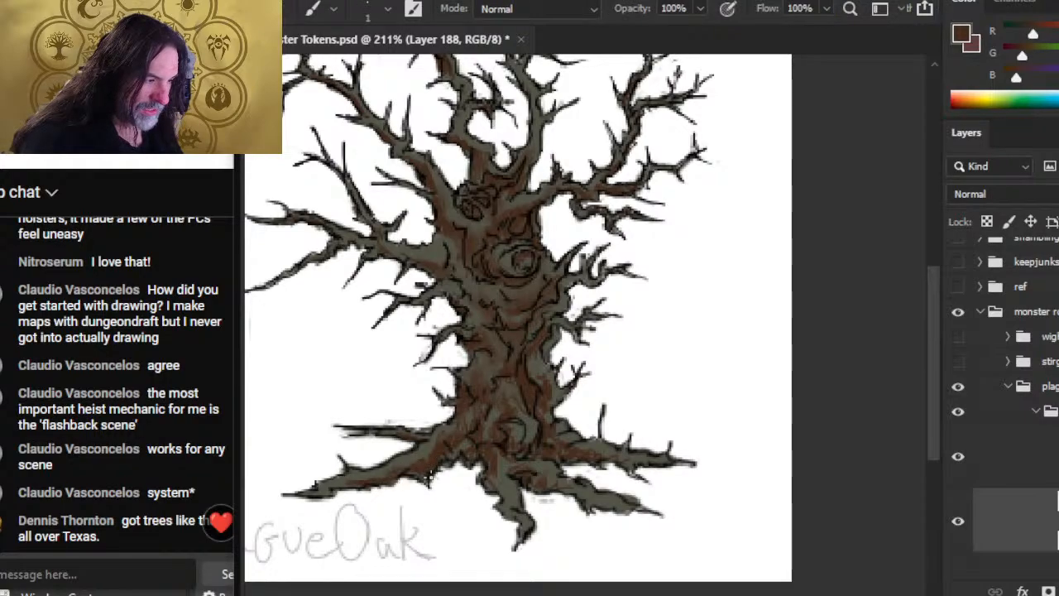
key(r)
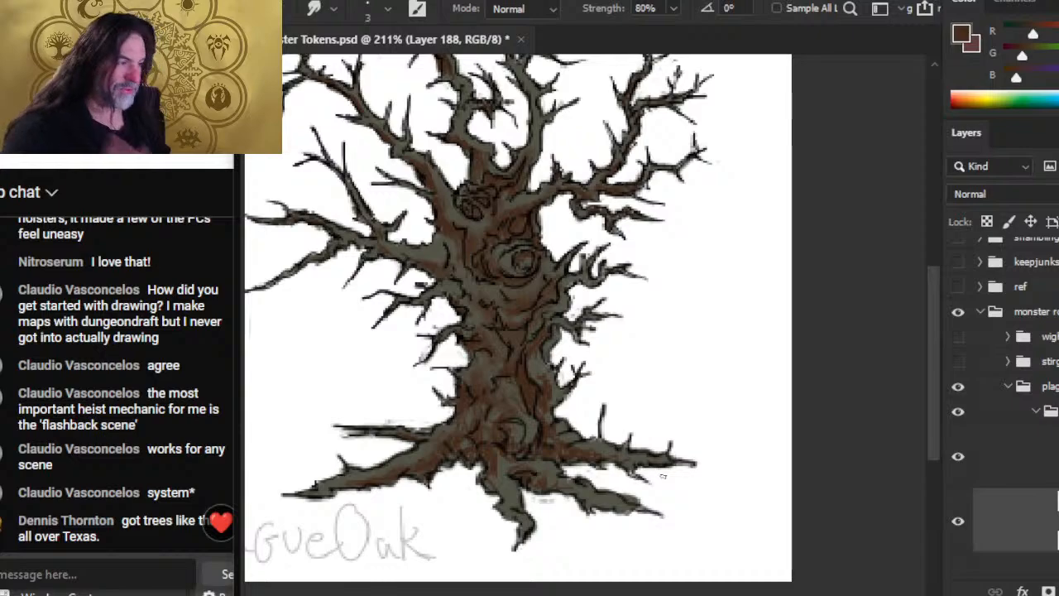
Step: Paint and smudge brown shading on the bottom knot, then touch up the blending inside the large knot
key(b)
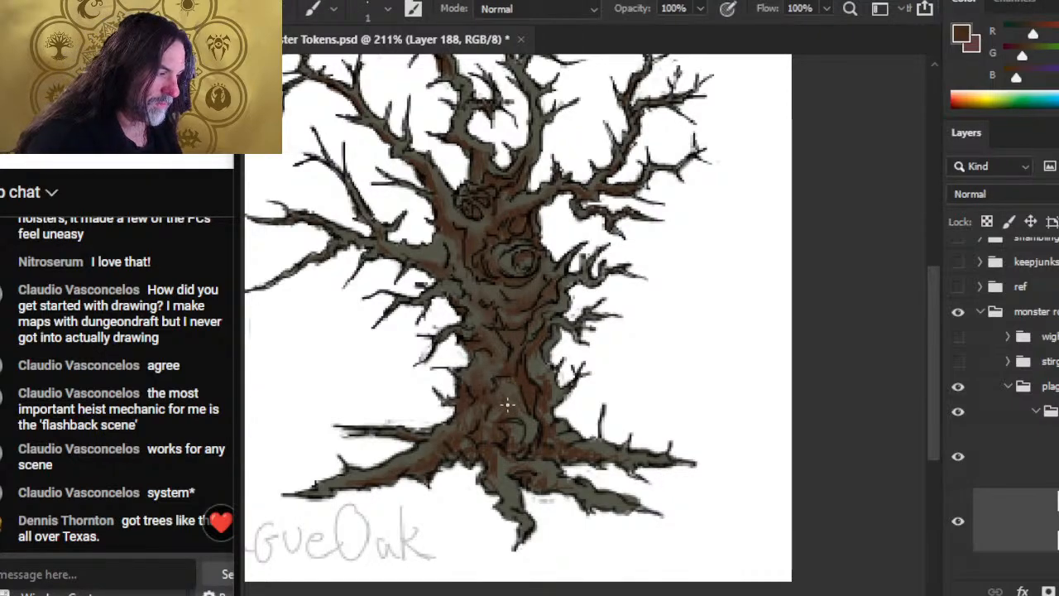
key(r)
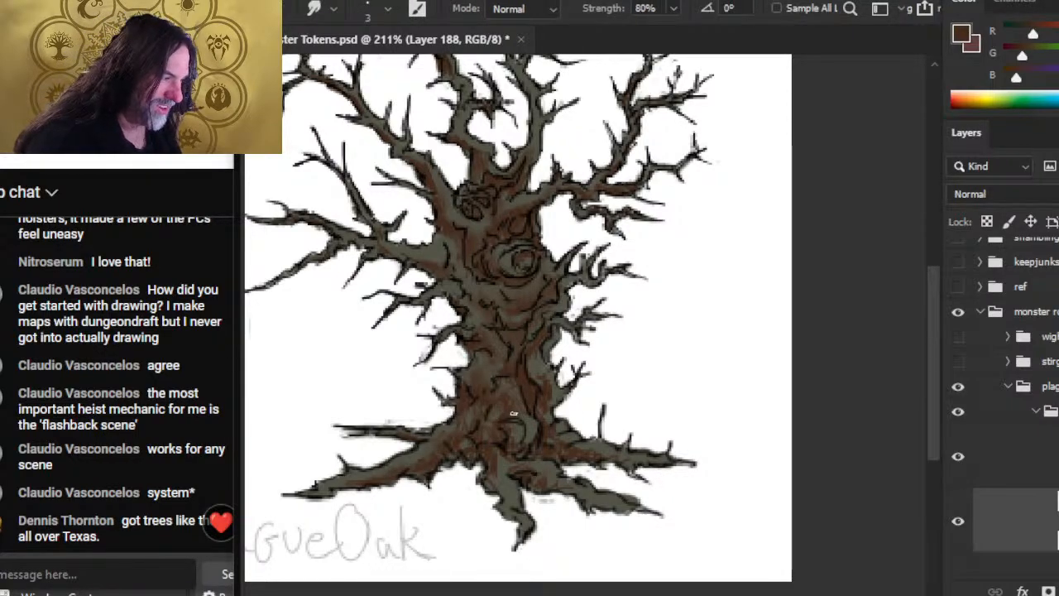
key(b)
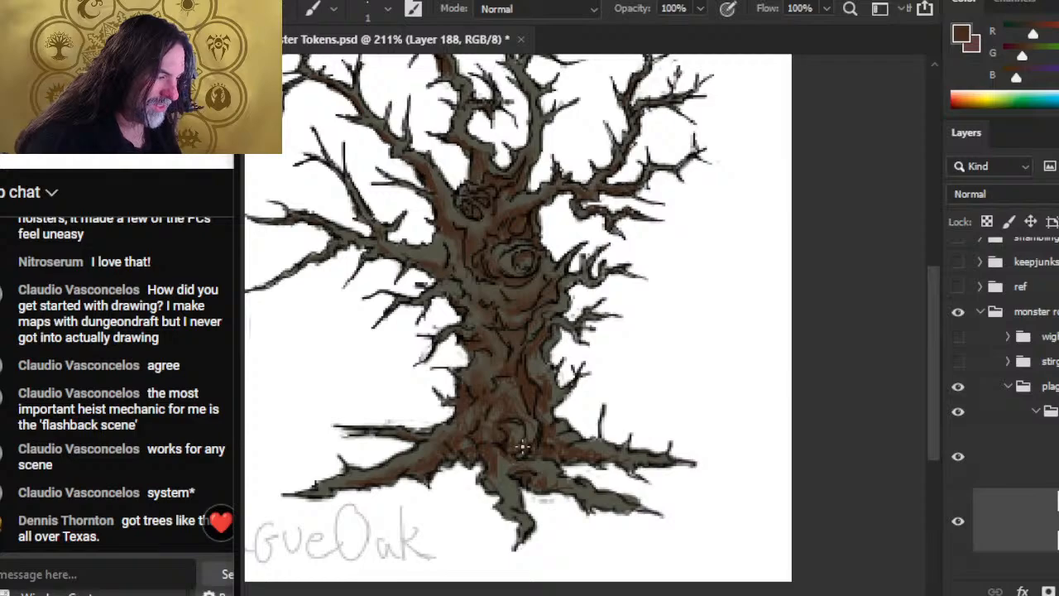
key(r)
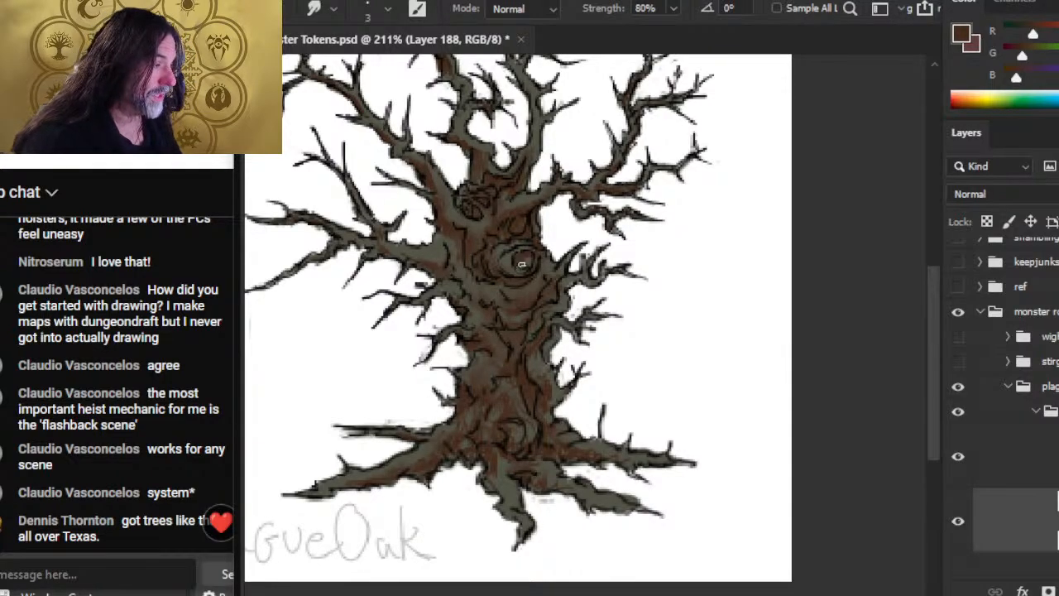
key(b)
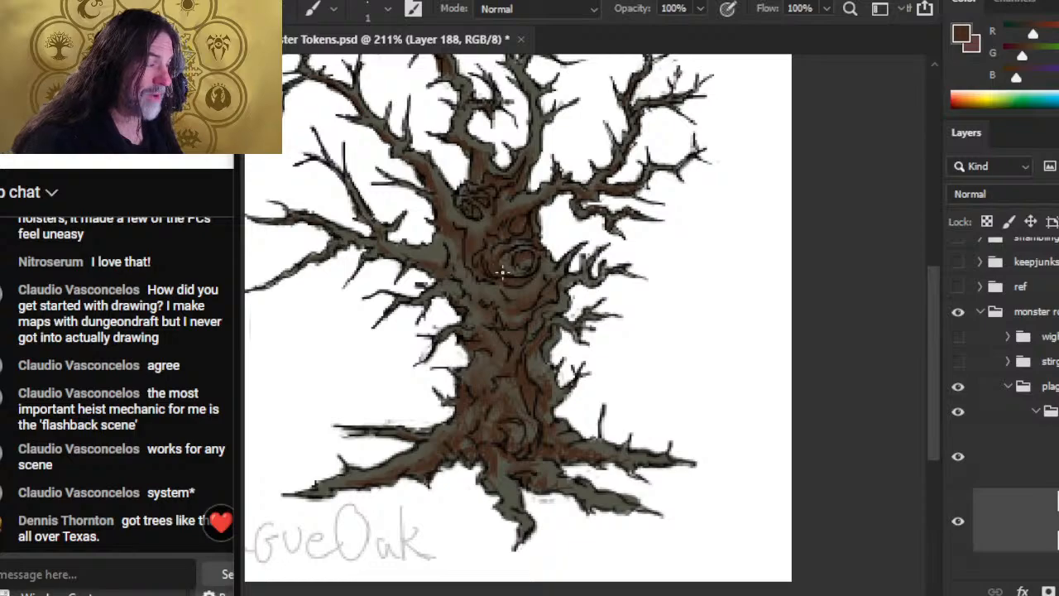
Step: Touch up the brown shading around the large knot and the adjacent upper trunk, smudging the strokes into the bark
key(r)
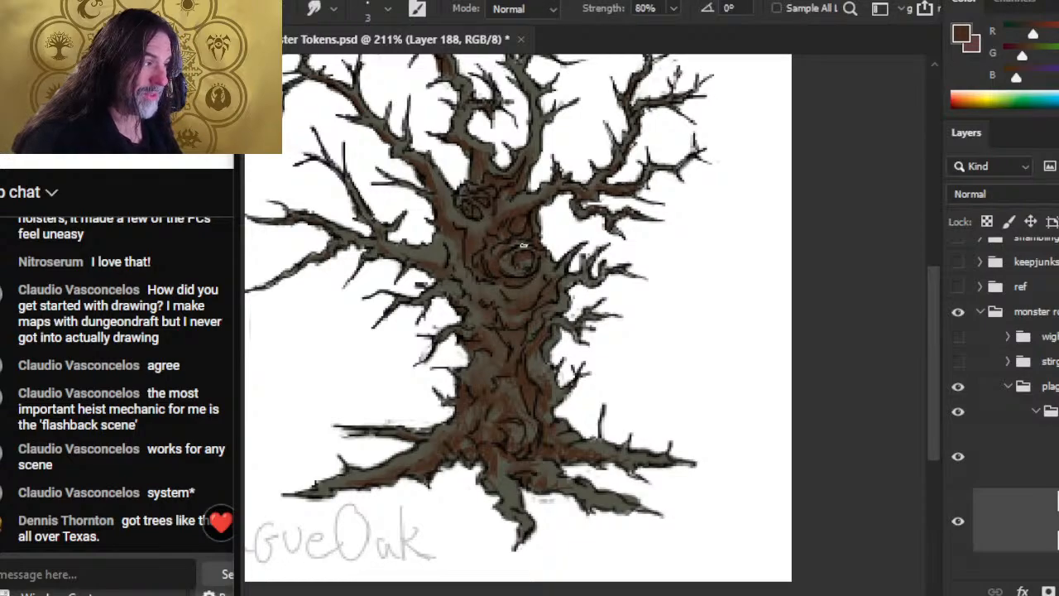
key(b)
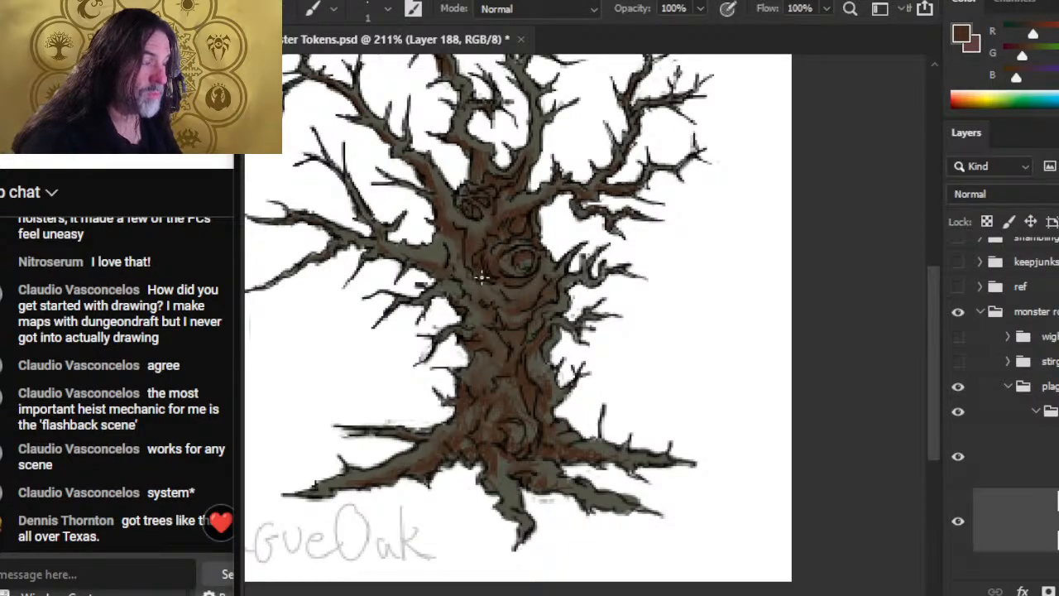
key(r)
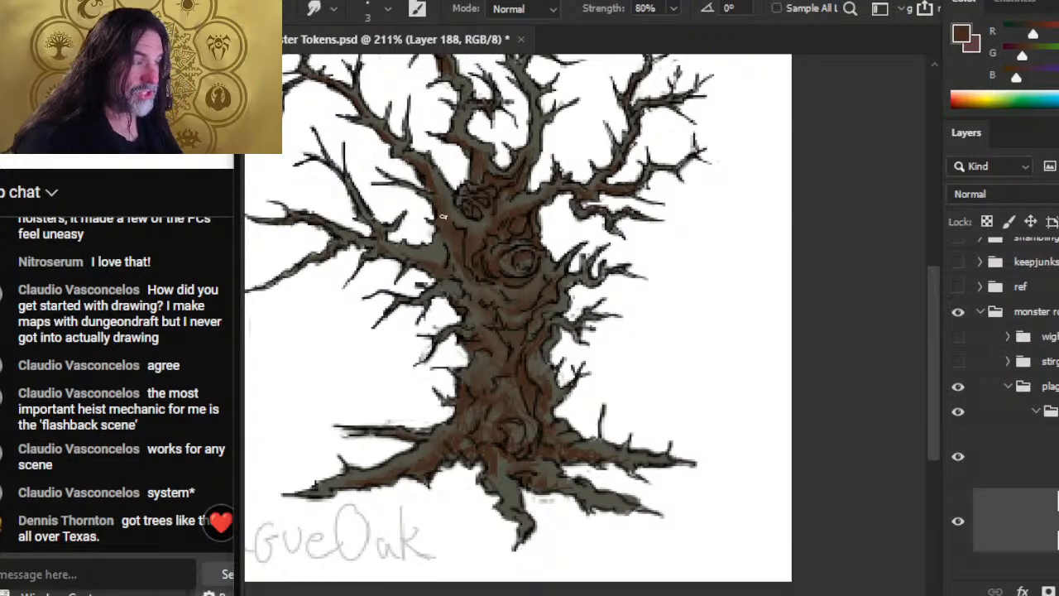
key(b)
key(r)
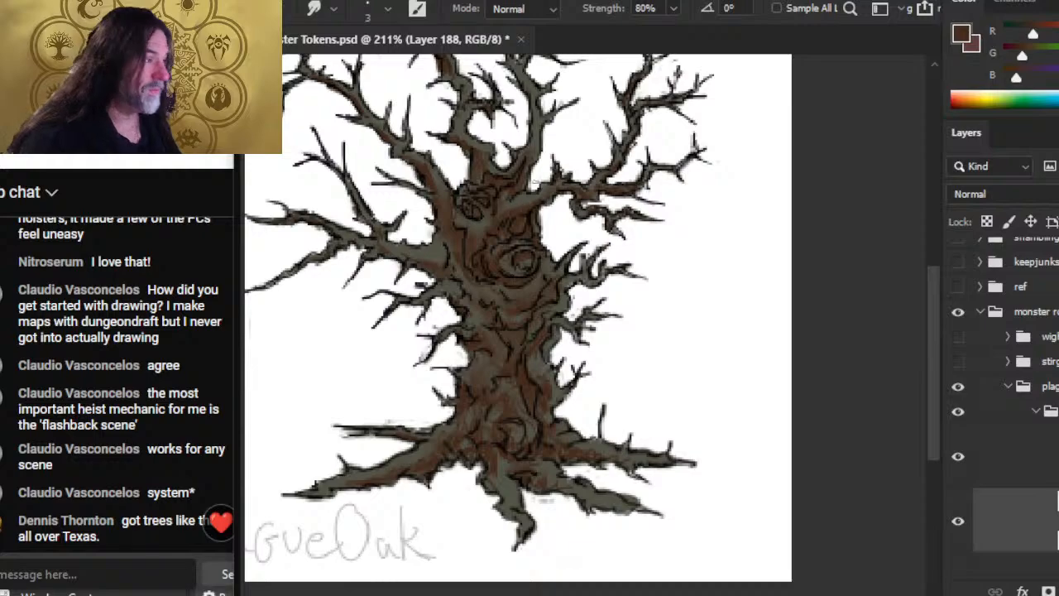
Step: Paint and blend reddish-brown shading where the main upper limbs fork from the trunk and just above the large knot
key(b)
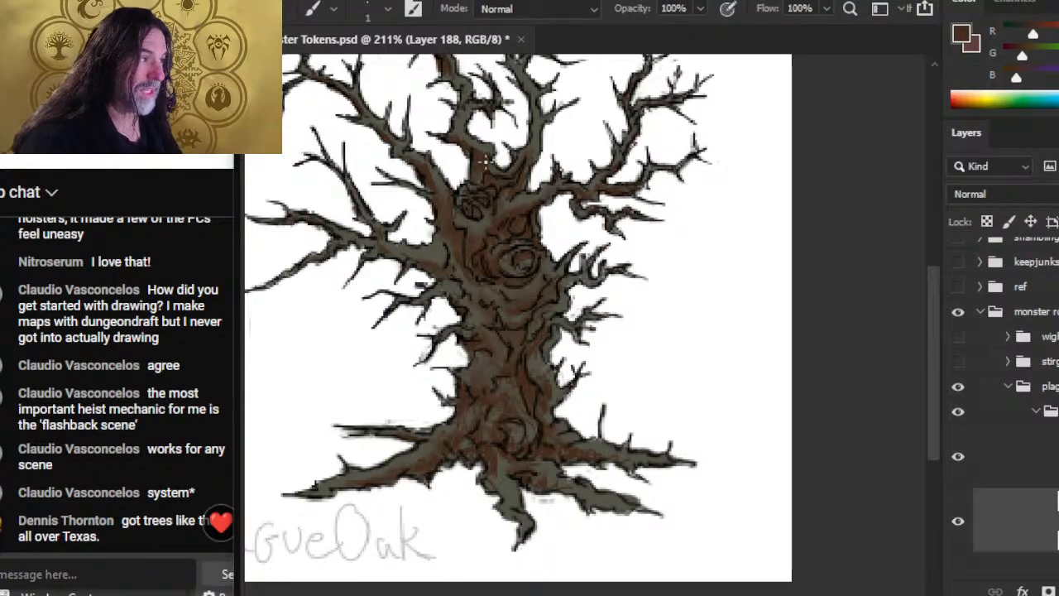
key(r)
key(b)
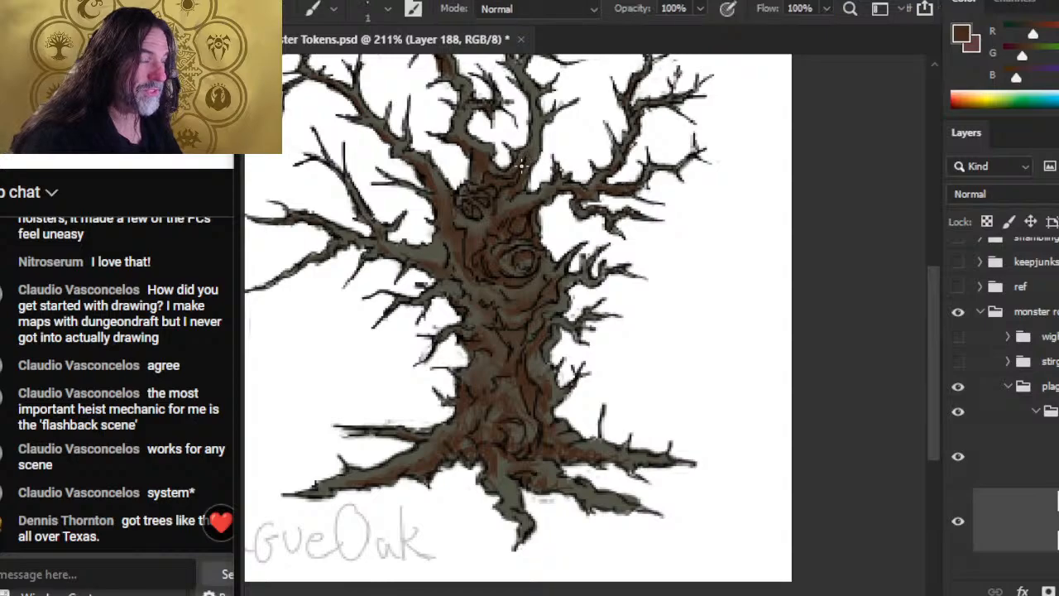
key(r)
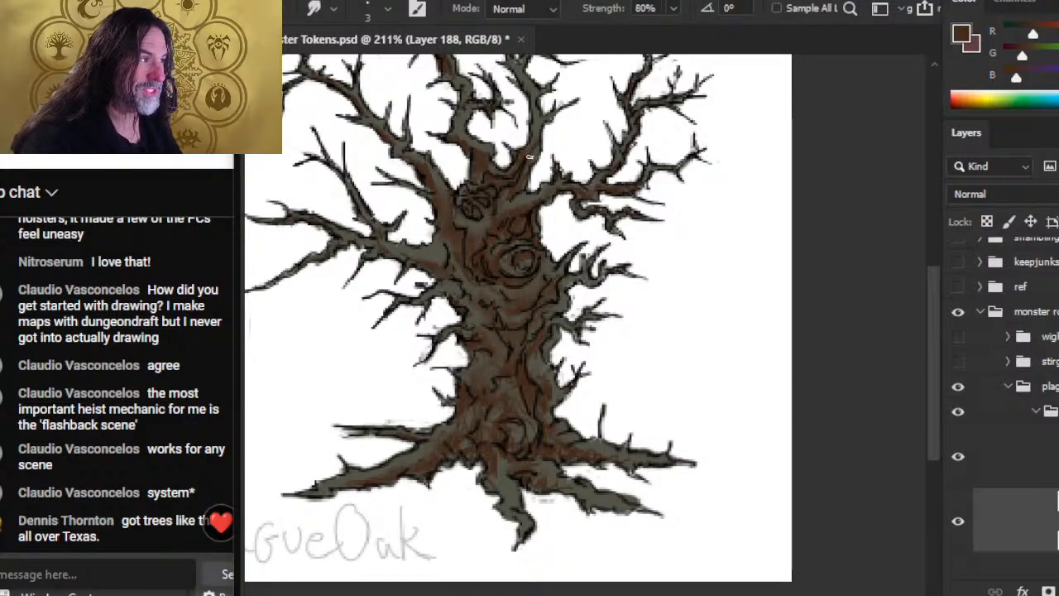
key(b)
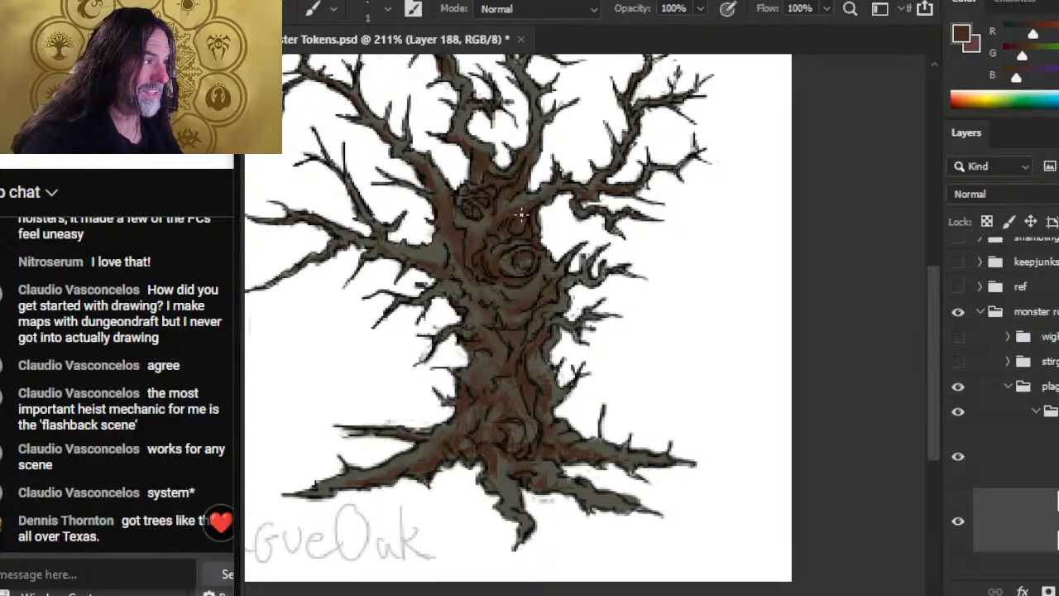
key(r)
key(b)
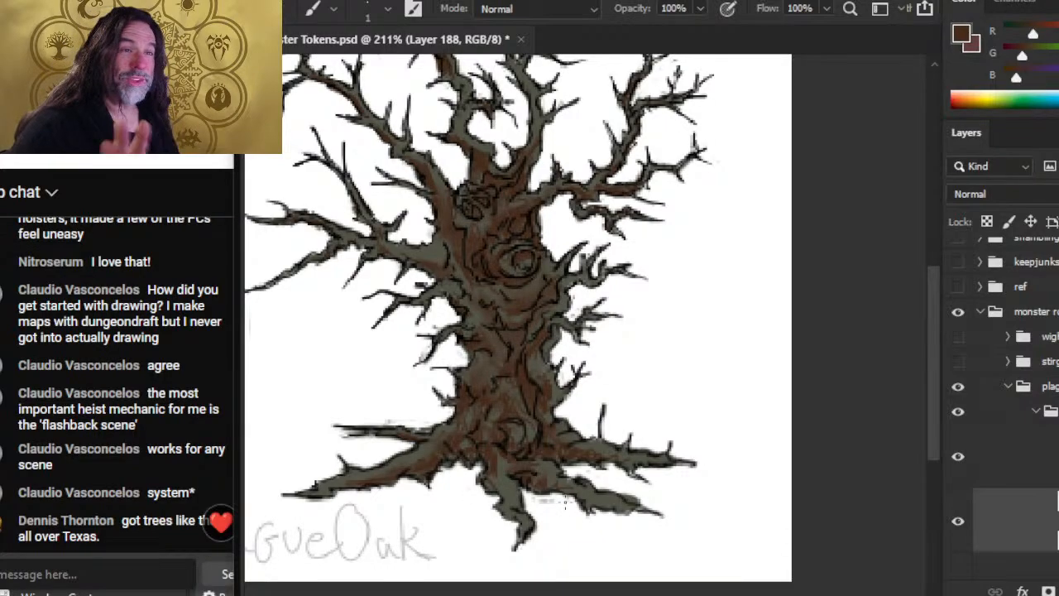
Step: With the whole tree in view, paint and smudge brown touch-ups on the small upper knot and the bark beside it
key(z)
drag(608, 368, 553, 373)
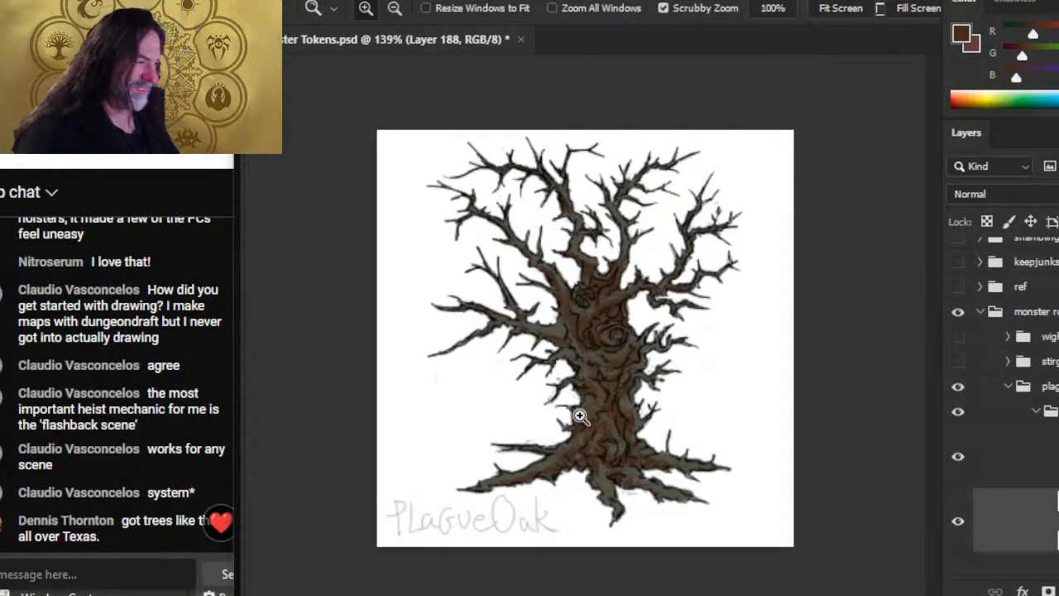
drag(656, 346, 661, 389)
key(space)
drag(726, 359, 612, 350)
click(635, 372)
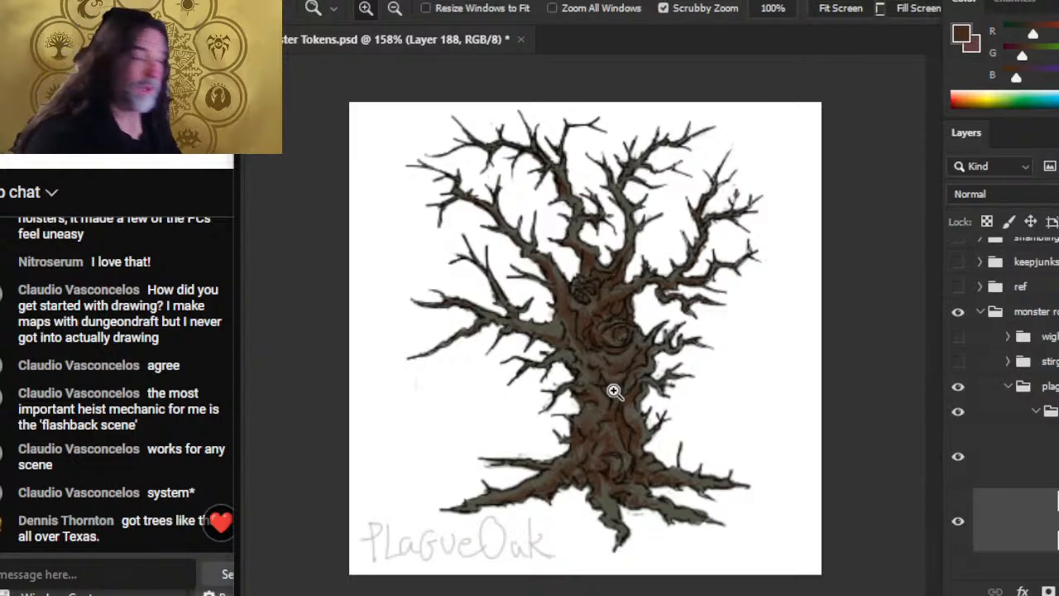
key(r)
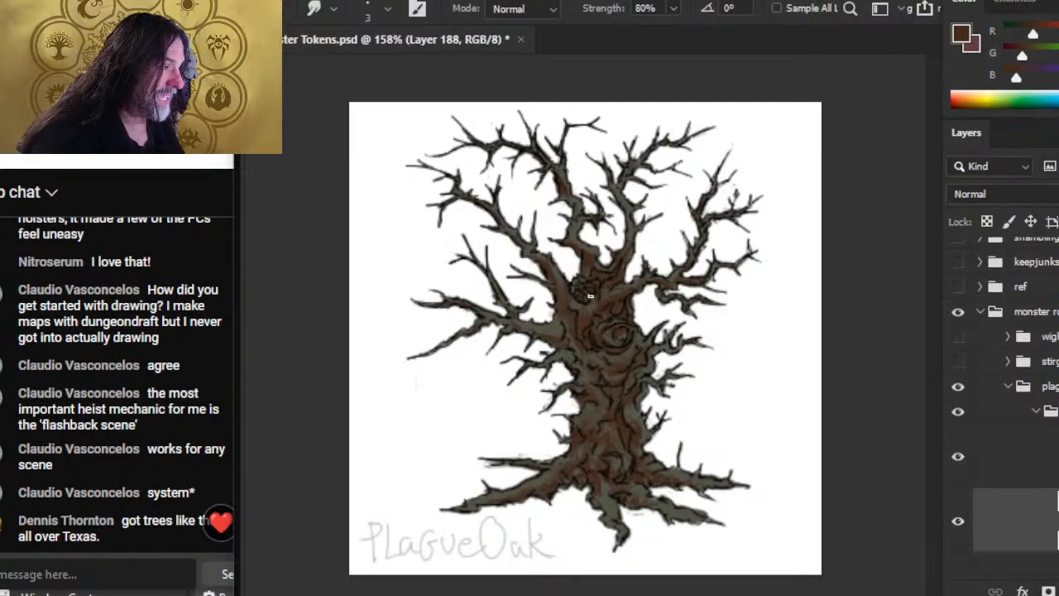
key(b)
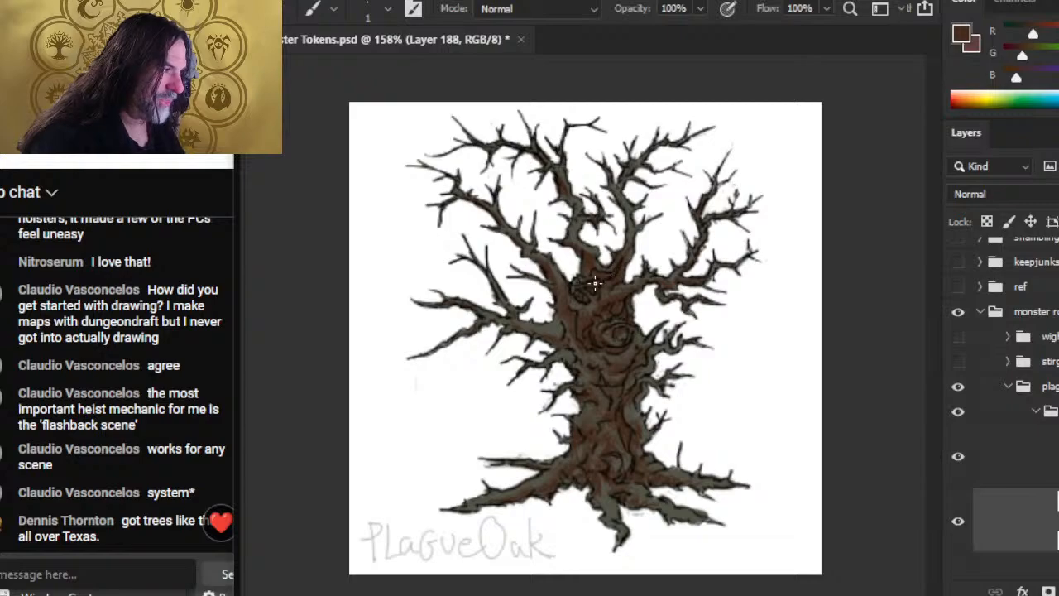
key(r)
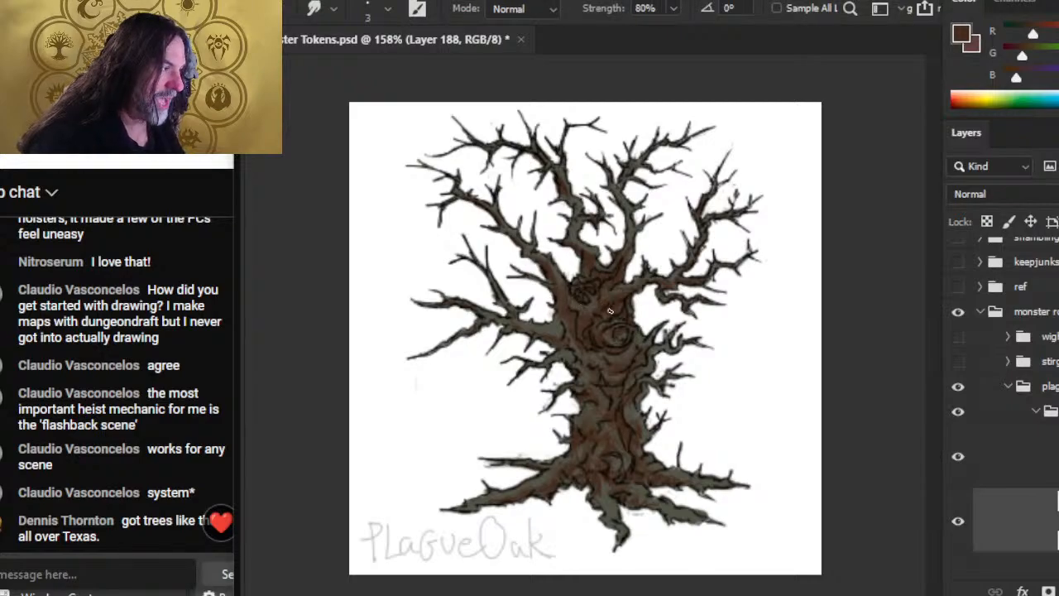
key(b)
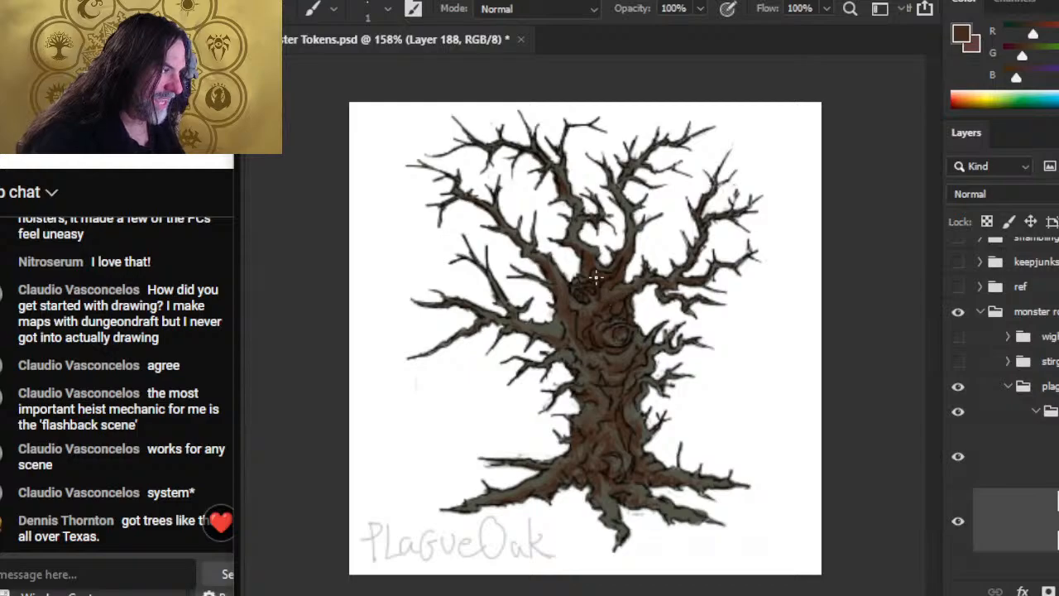
key(e)
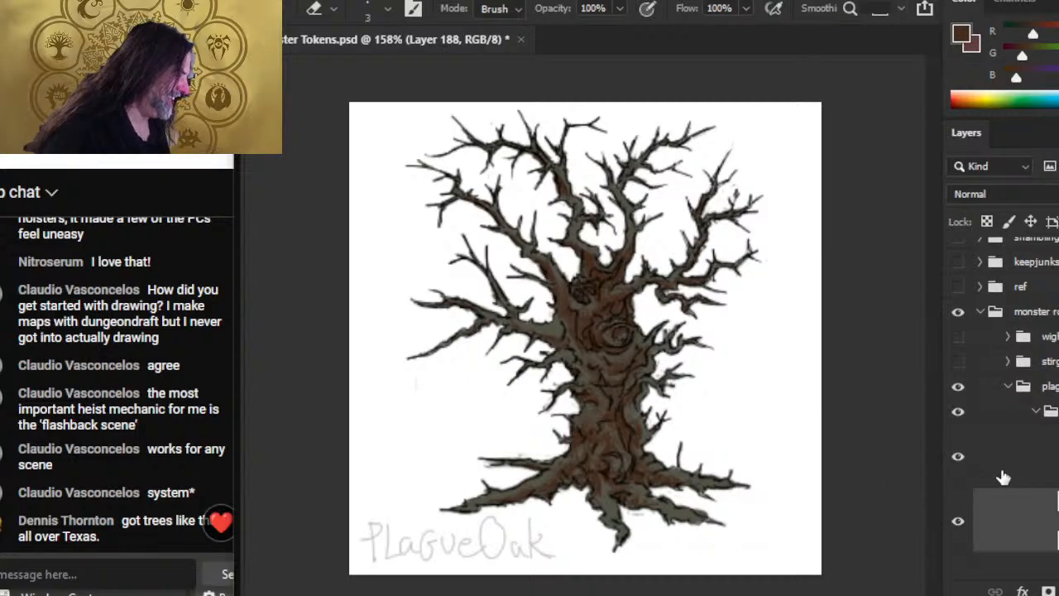
Step: Temporarily show the assassin vine artwork, sample a light grey-green bark color from its tree, and hide it again
scroll(1005, 373, up, 10)
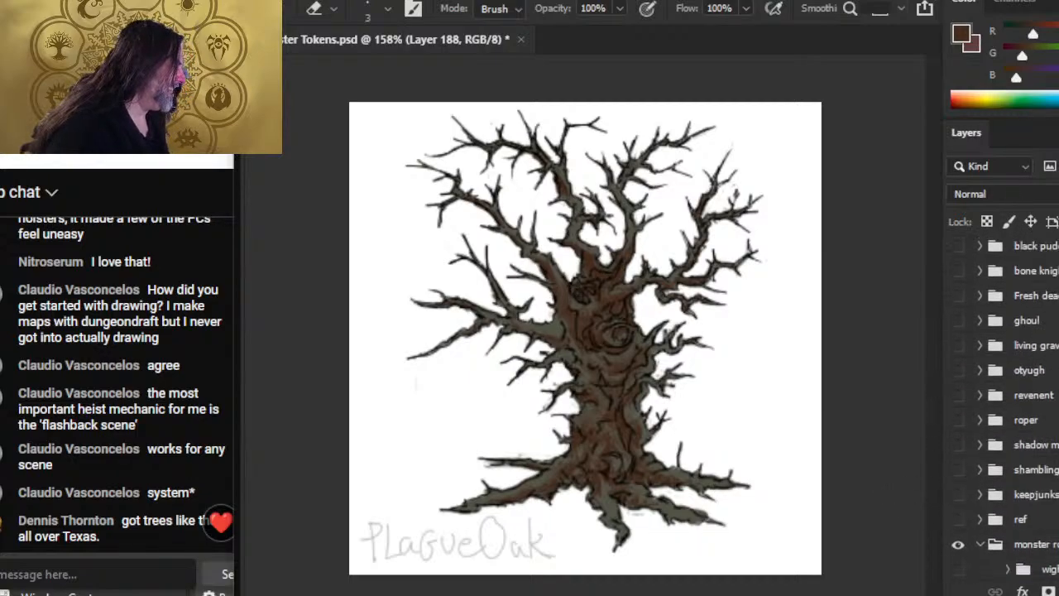
click(959, 249)
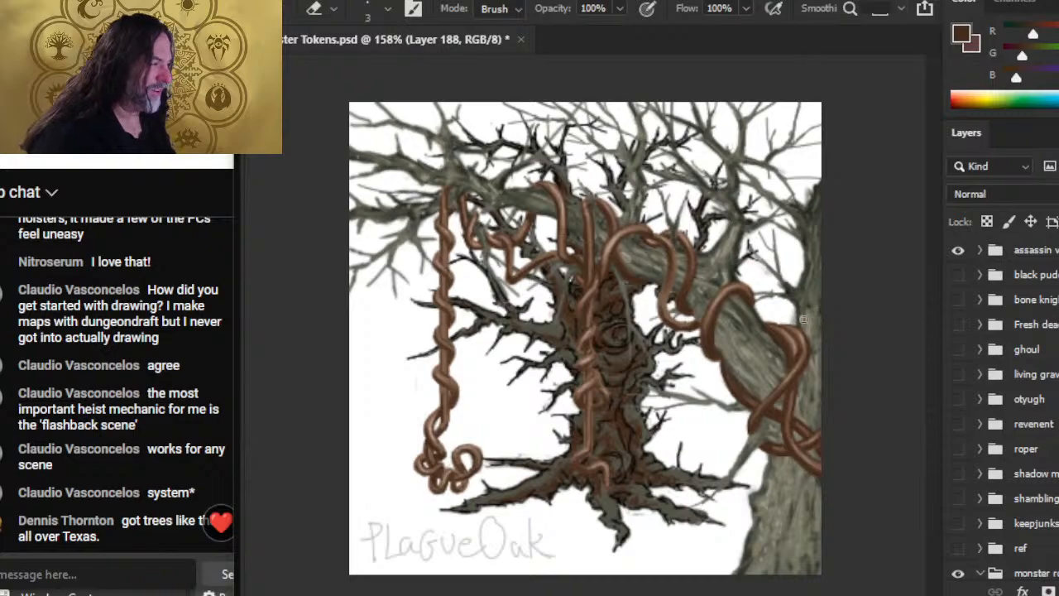
key(b)
alt+click(733, 249)
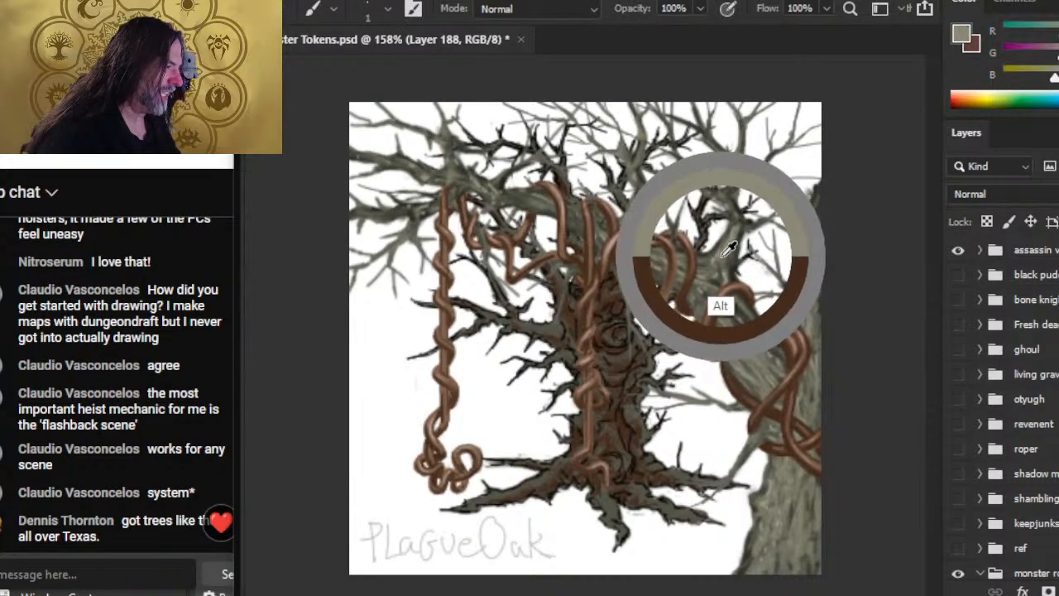
click(959, 250)
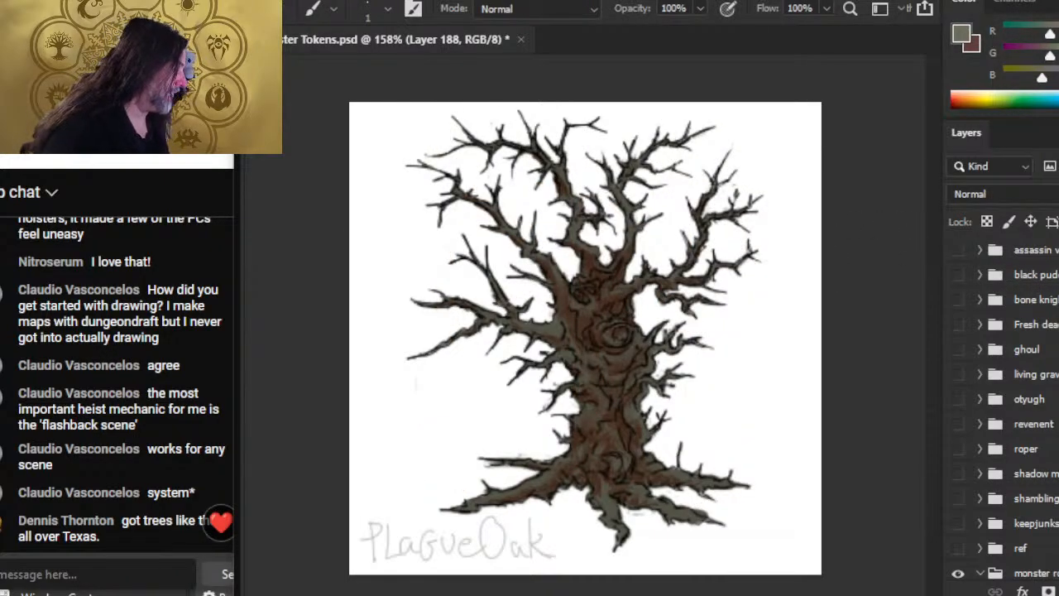
Step: Add a new layer for bark highlights directly above the brown shading layer in the Plague Oak group
scroll(1006, 414, down, 5)
click(1029, 484)
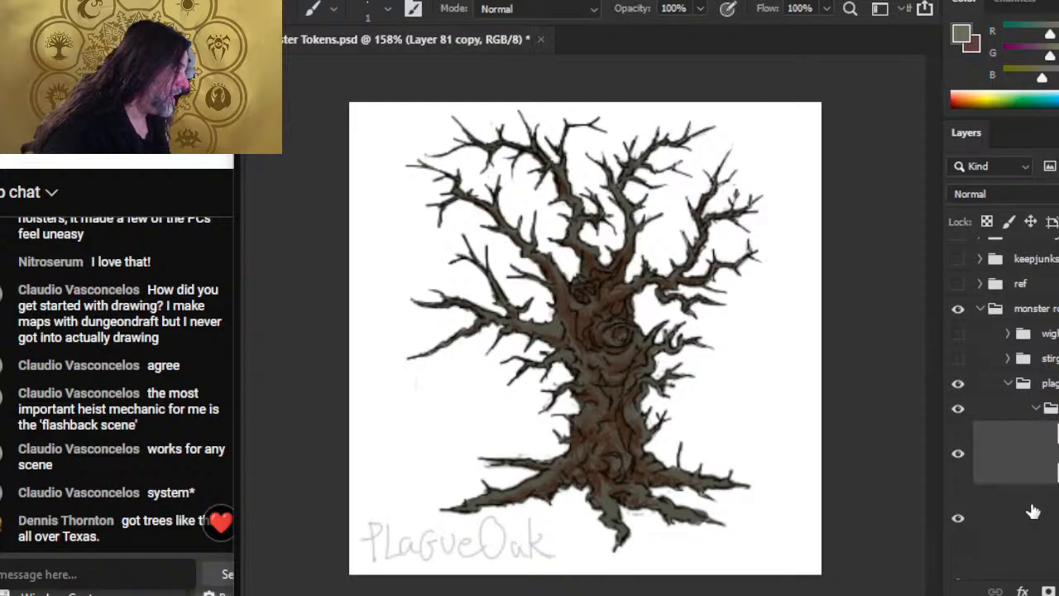
click(1023, 527)
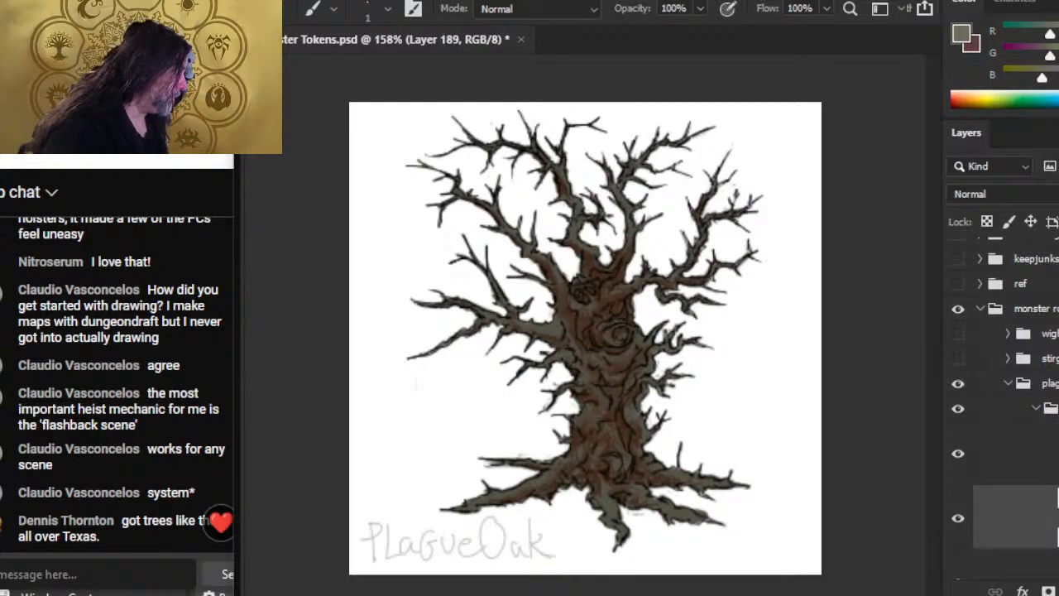
Step: Paint thin grey-green highlight lines along the upper trunk beside the small knot and onto the thick lower-left limb
key(z)
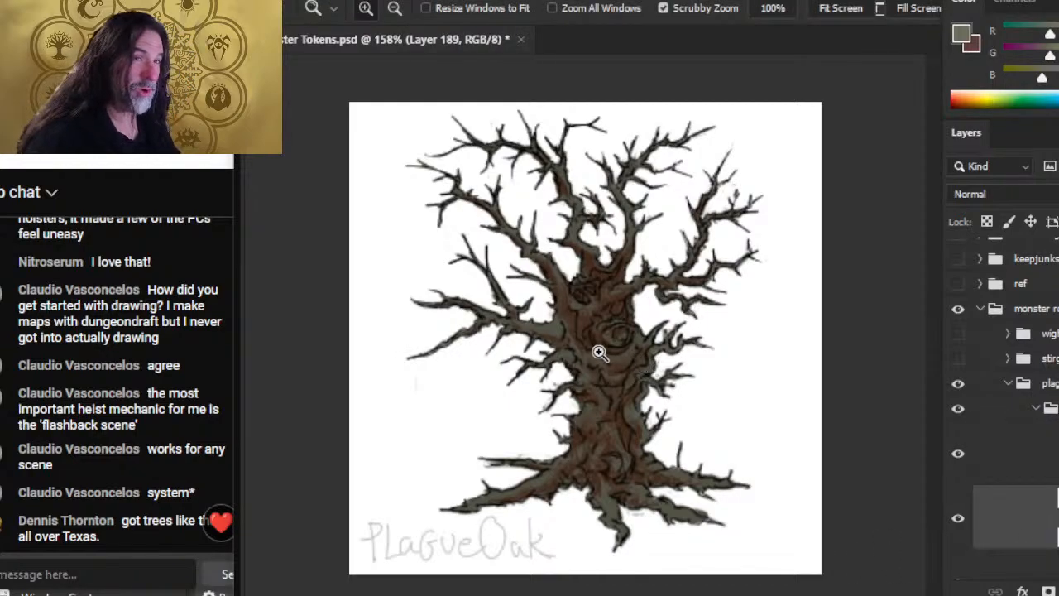
drag(577, 317, 610, 360)
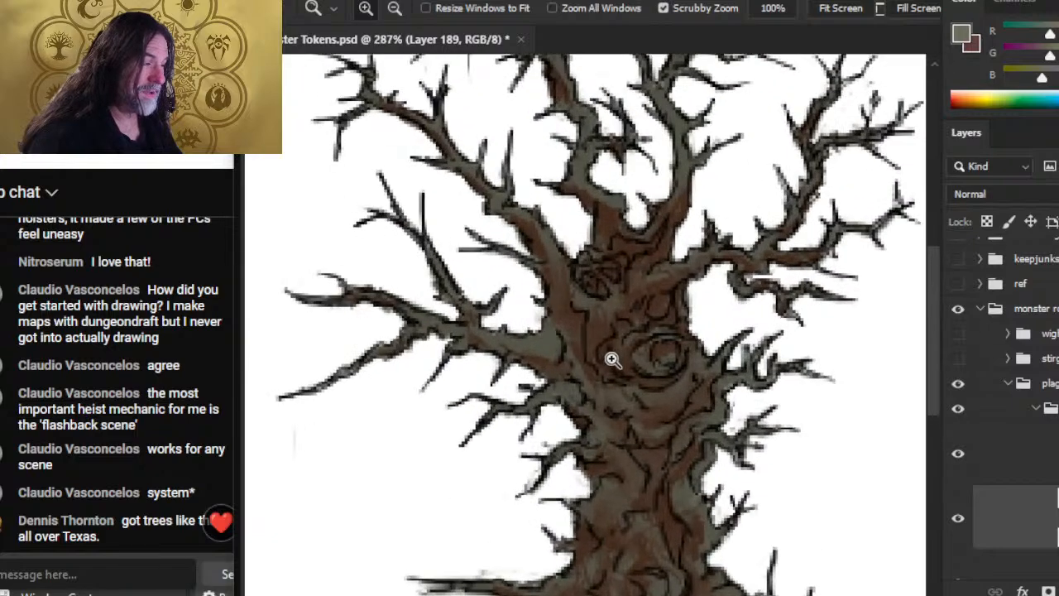
key(b)
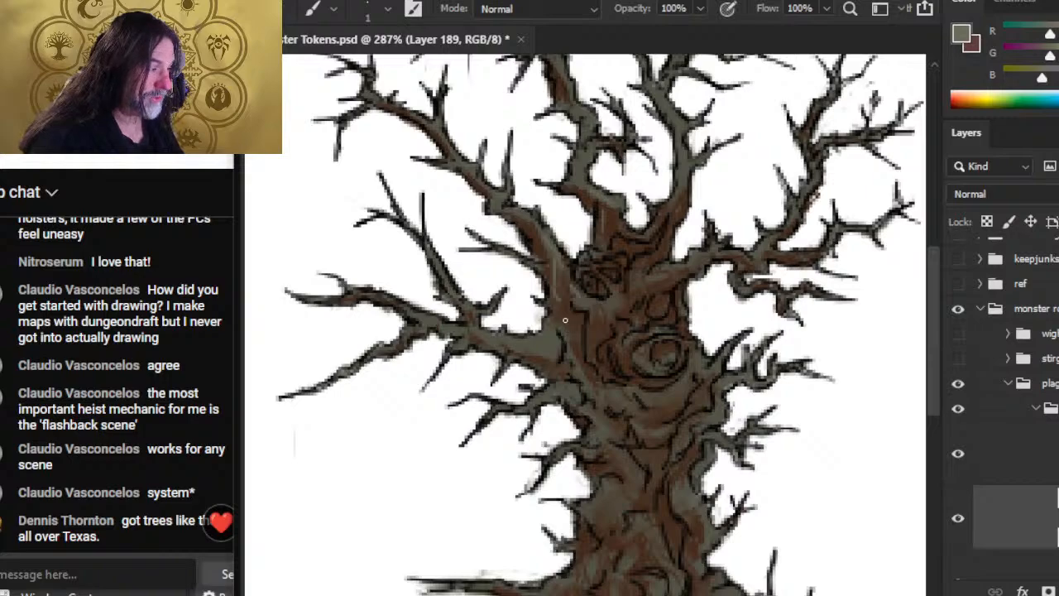
mouse_move(554, 344)
mouse_down()
mouse_move(524, 344)
mouse_move(549, 365)
mouse_move(500, 352)
mouse_up()
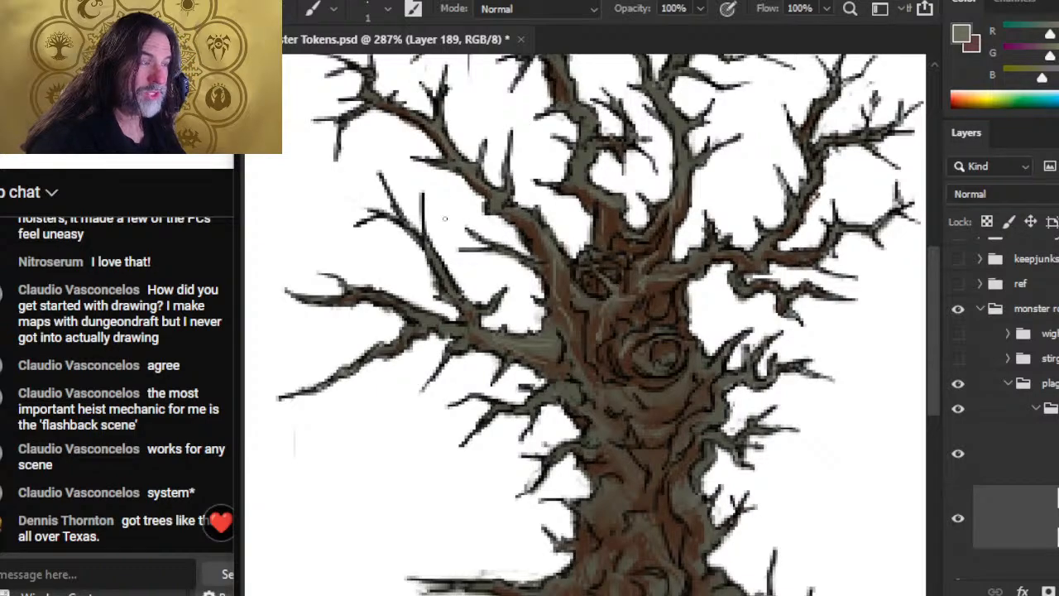
key(e)
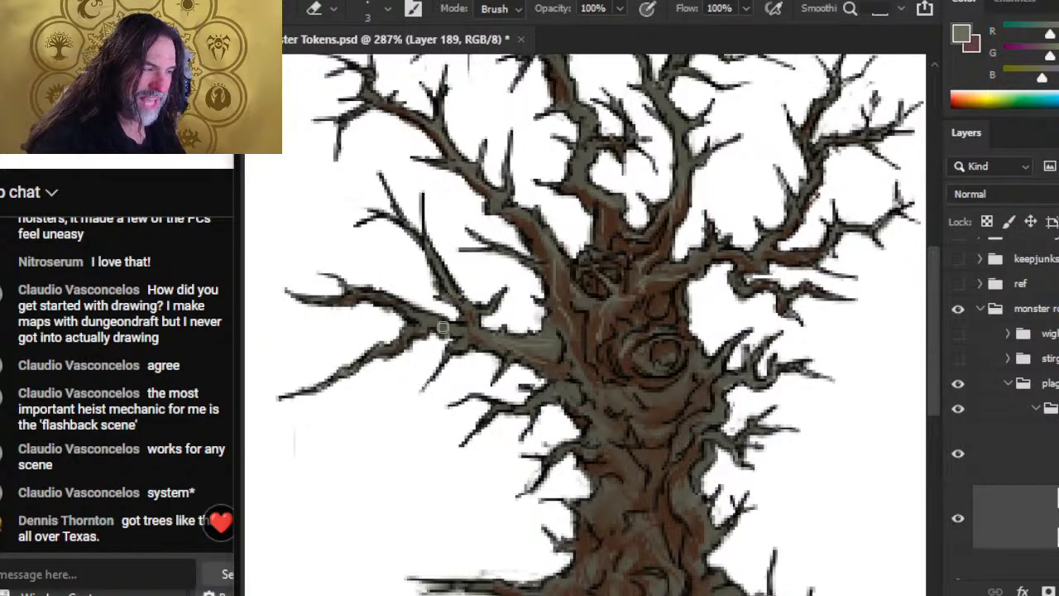
Step: Draw thin grey-green highlight strokes on the bark folds around and below the large knot
key(b)
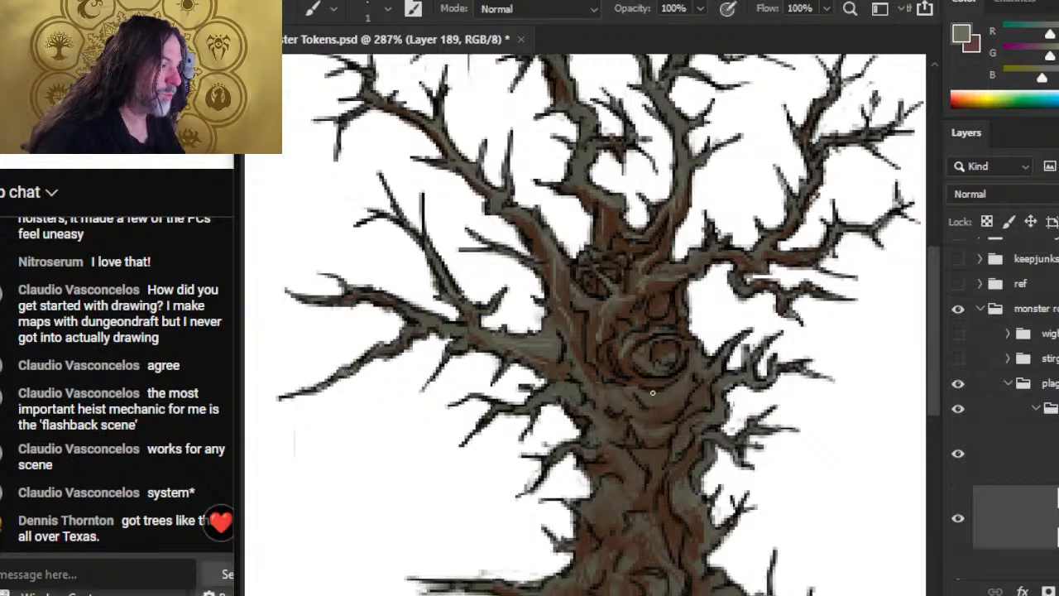
mouse_move(654, 392)
mouse_down()
mouse_move(669, 406)
mouse_move(692, 374)
mouse_move(677, 382)
mouse_move(693, 353)
mouse_move(693, 366)
mouse_move(673, 338)
mouse_up()
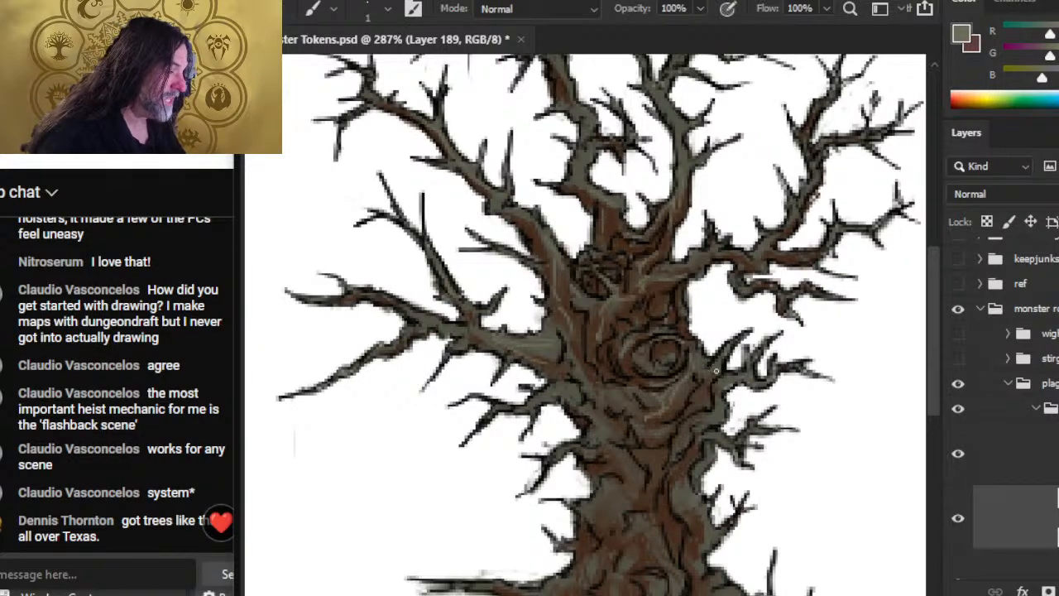
drag(718, 386, 695, 409)
mouse_move(615, 433)
mouse_down()
mouse_move(625, 392)
mouse_move(598, 388)
mouse_up()
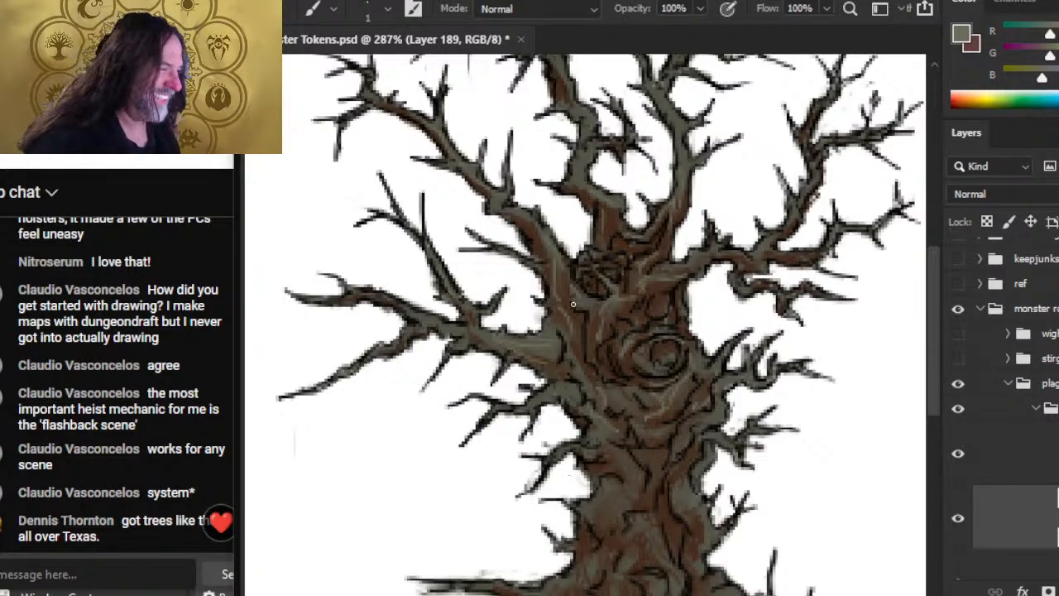
Step: Paint thin grey-green highlights on the bark folds beside the small knot and down the trunk below the large knot, smudging strokes to blend
key(r)
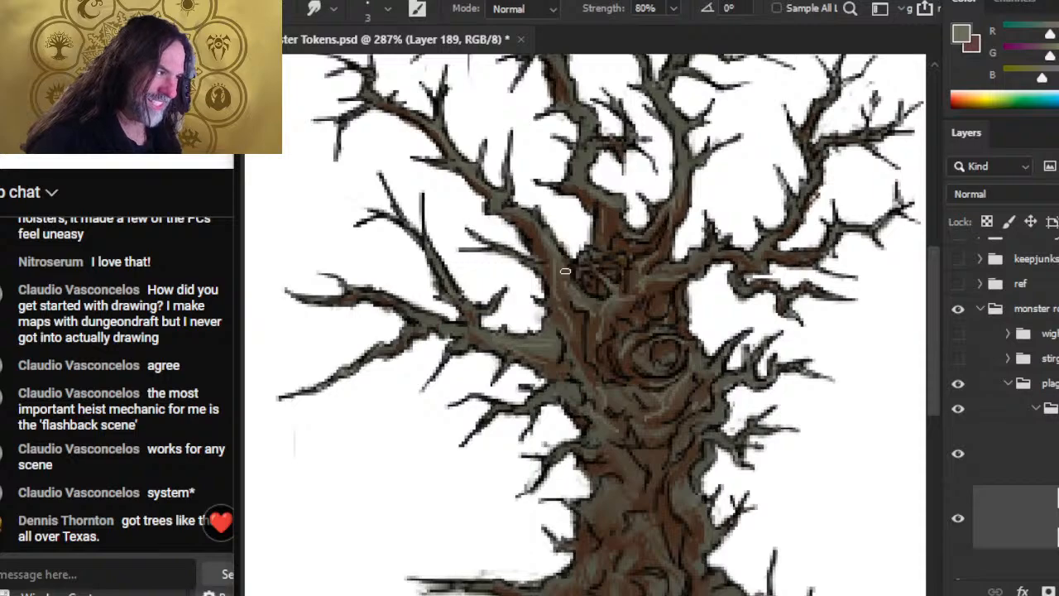
key(b)
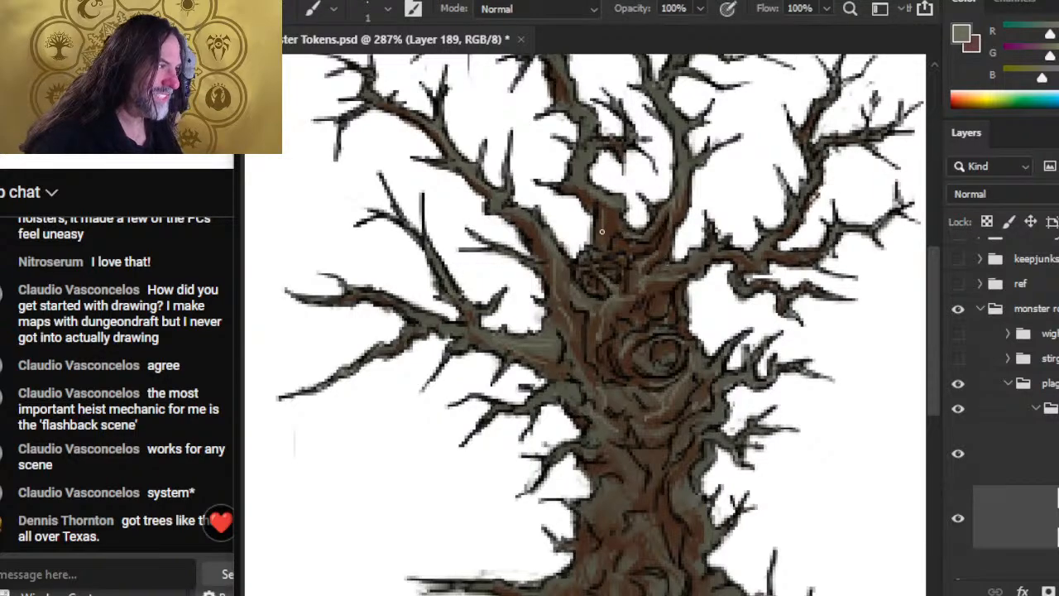
key(r)
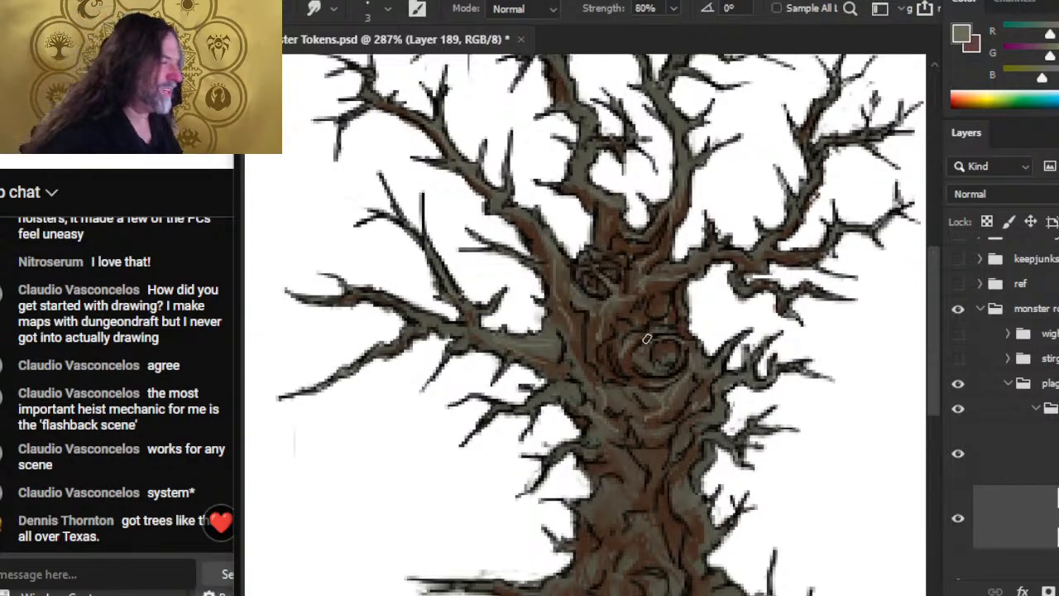
key(b)
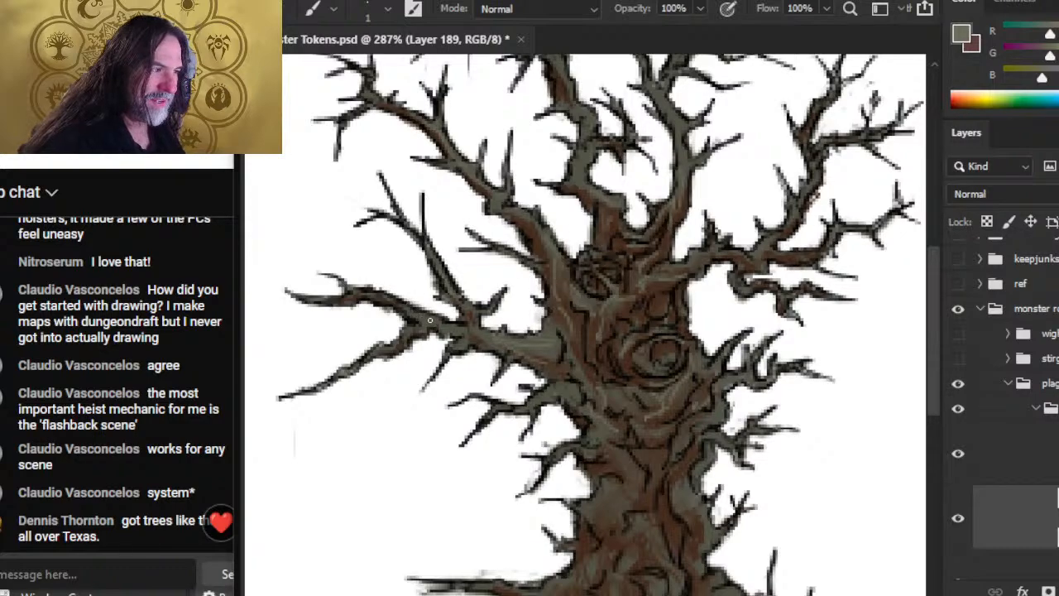
mouse_move(619, 399)
mouse_down()
mouse_move(631, 443)
mouse_move(661, 437)
mouse_up()
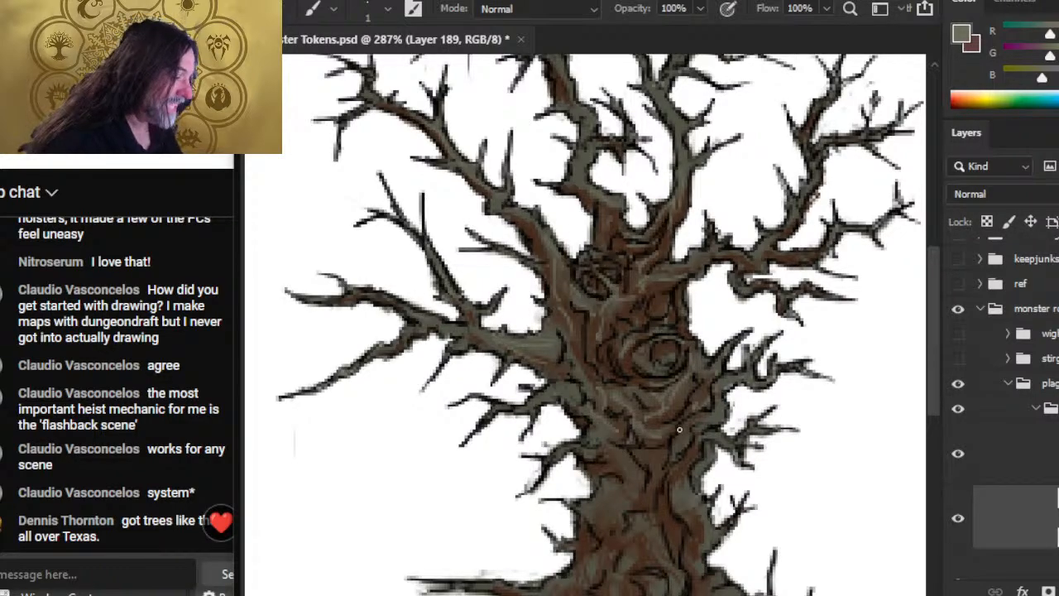
drag(675, 473, 653, 381)
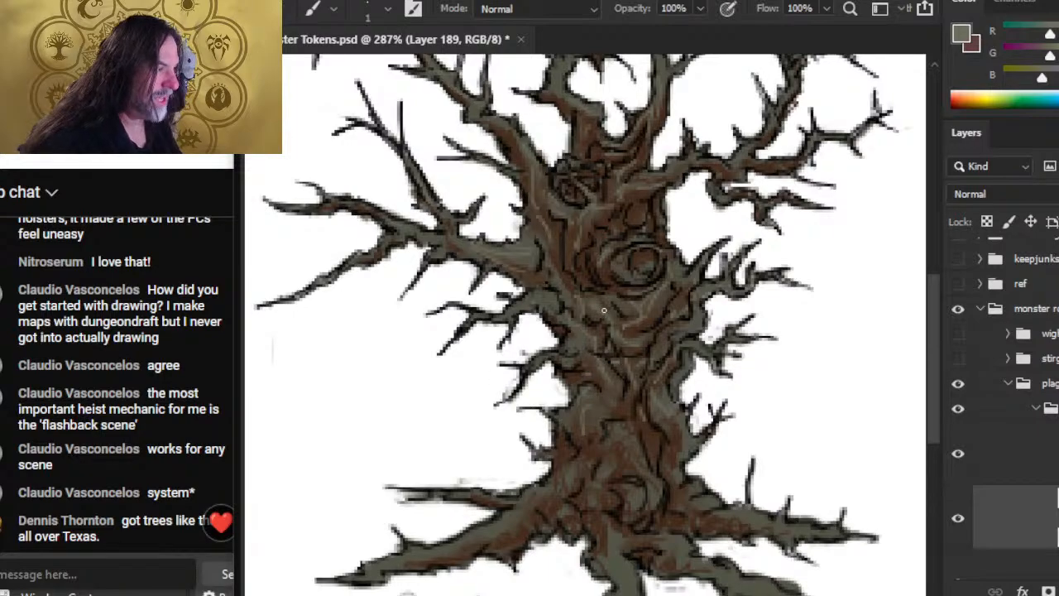
drag(610, 268, 587, 354)
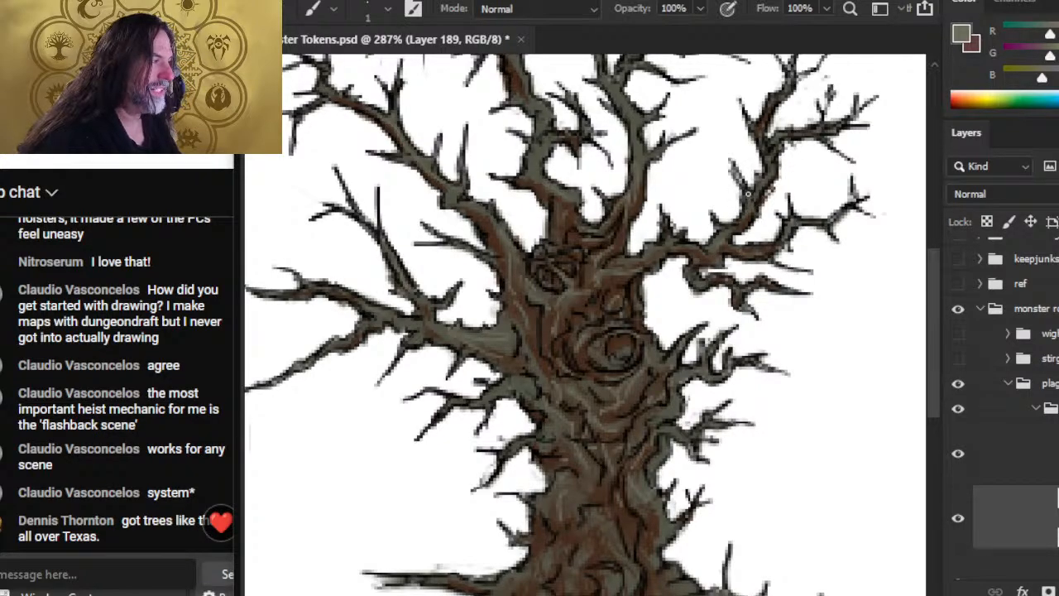
Step: Sample a dark brown from the tree's upper-right branch and paint a short twig growing off its outer edge
key(e)
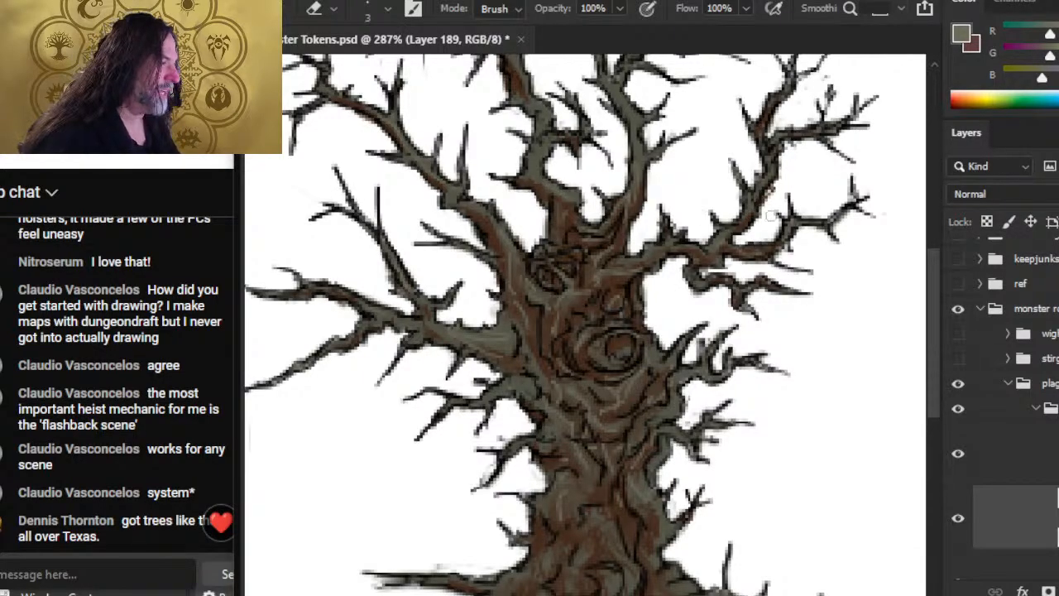
key(b)
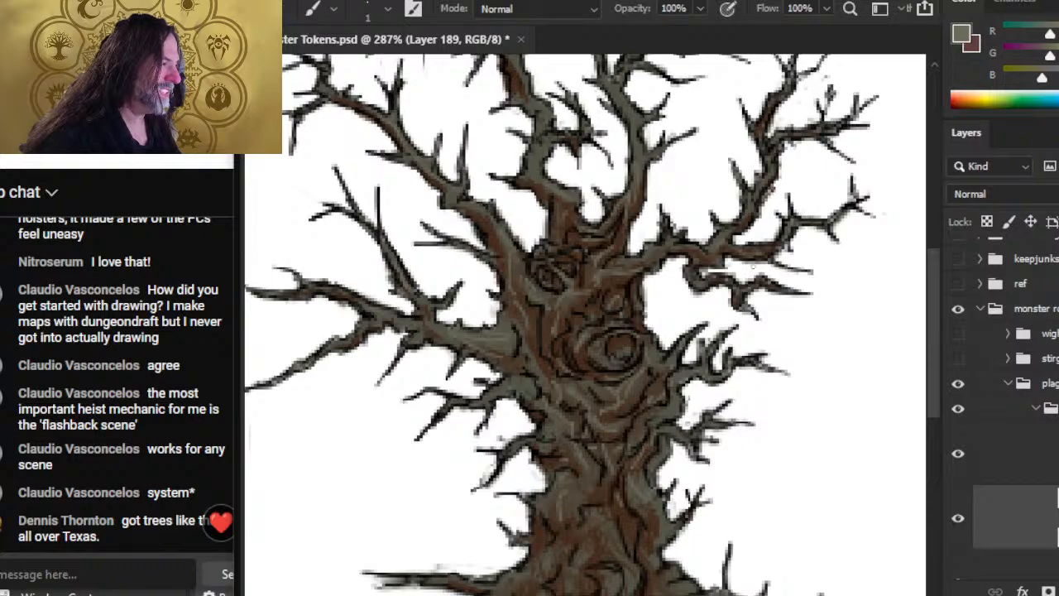
alt+click(747, 220)
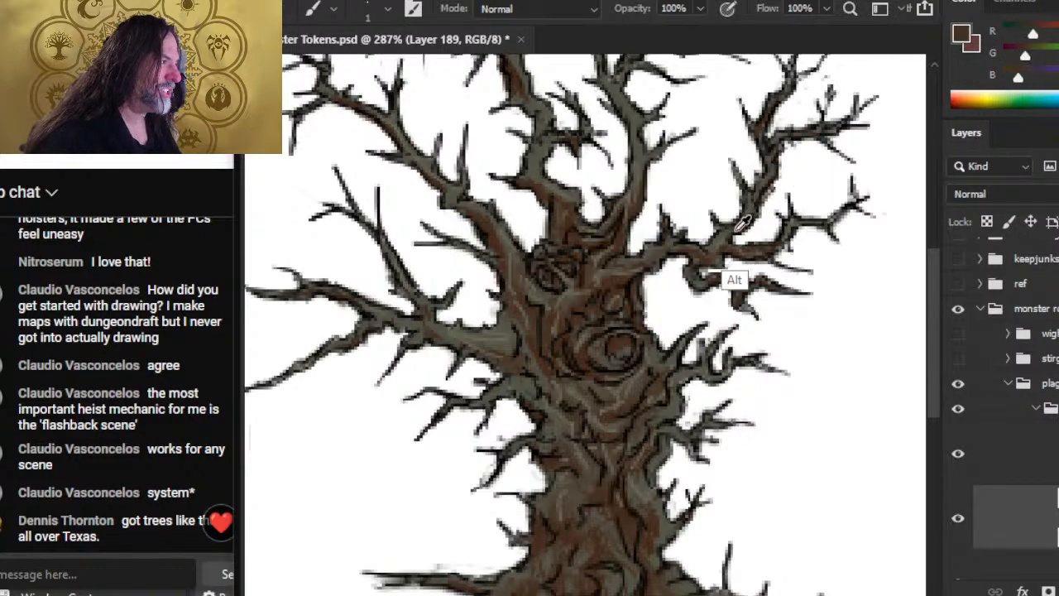
drag(768, 195, 796, 181)
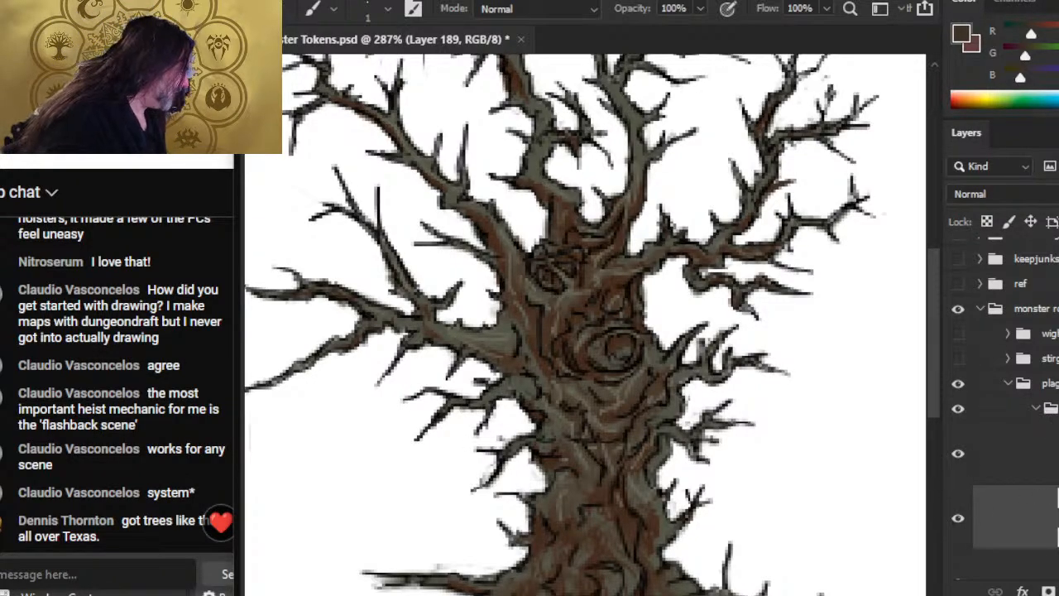
Step: Collapse and select the color group inside the Plague Oak group
scroll(1050, 418, down, 2)
click(1023, 332)
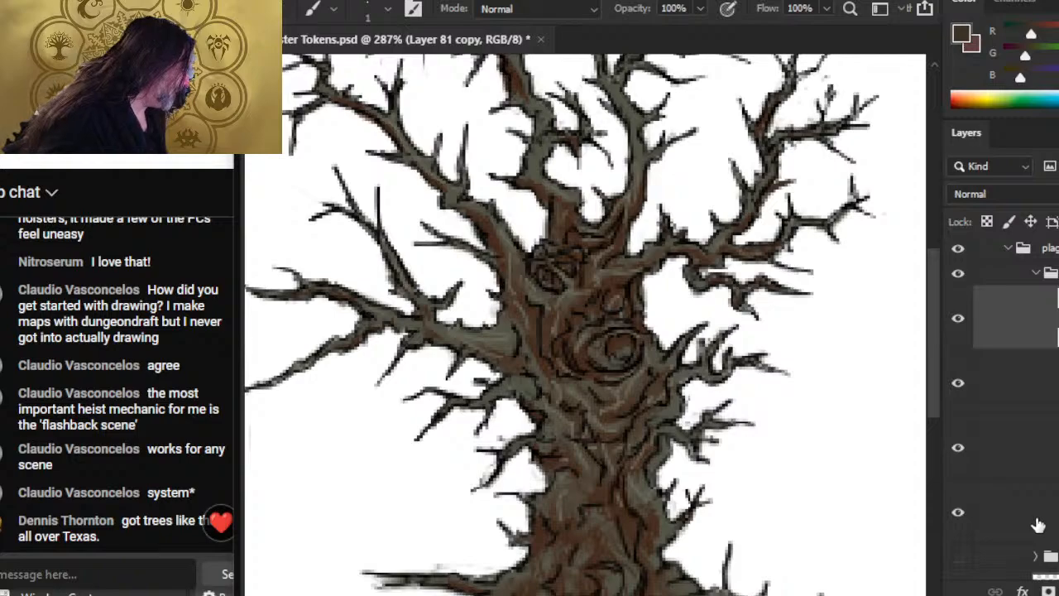
click(1043, 276)
right_click(984, 298)
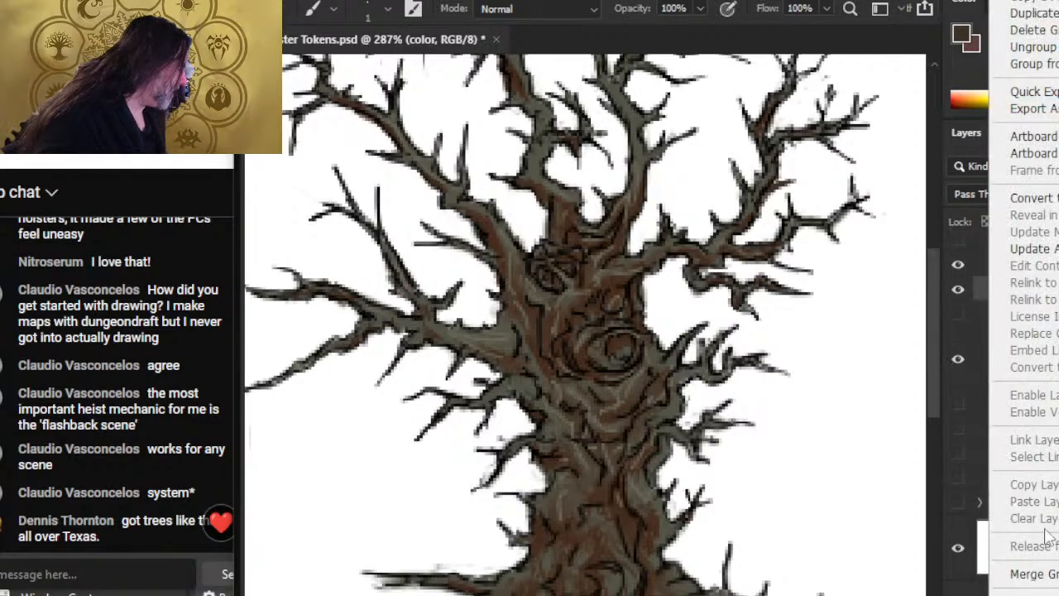
click(1034, 574)
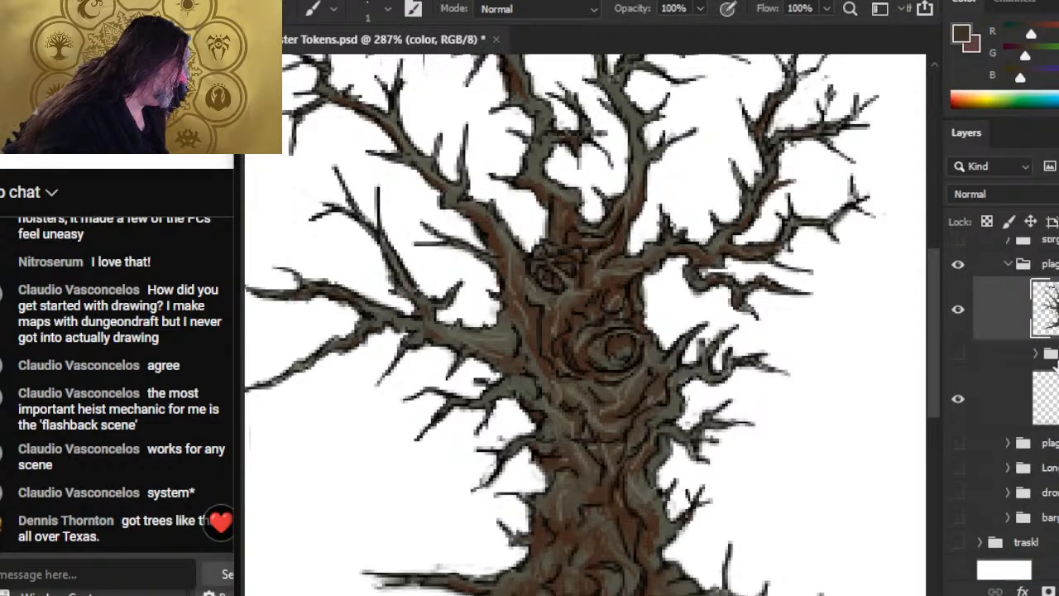
key(ctrl+z)
Step: Duplicate the color group within the Plague Oak group, keeping the default name
right_click(989, 300)
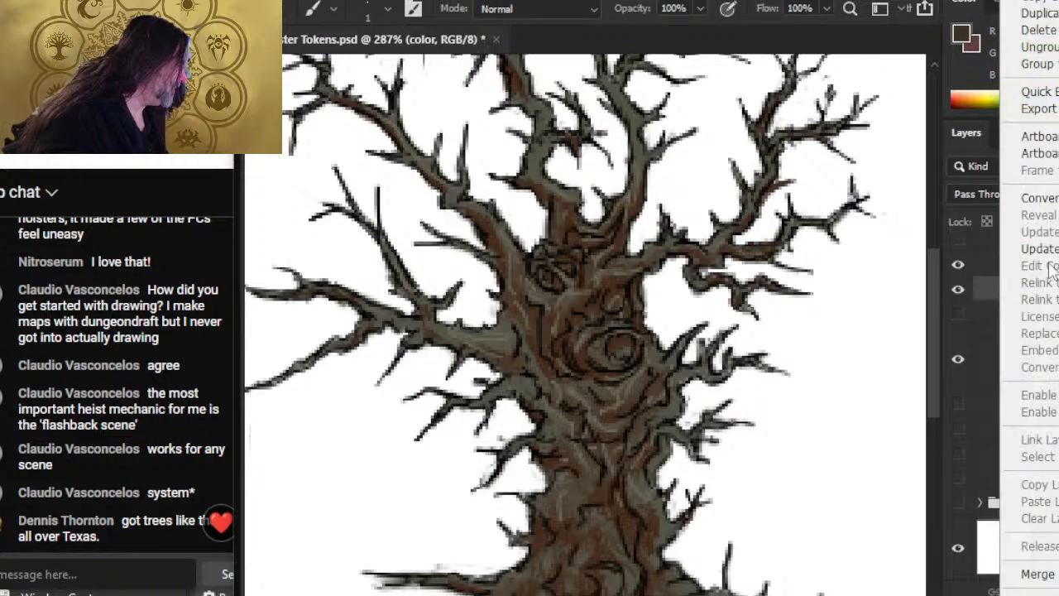
click(1035, 13)
key(Return)
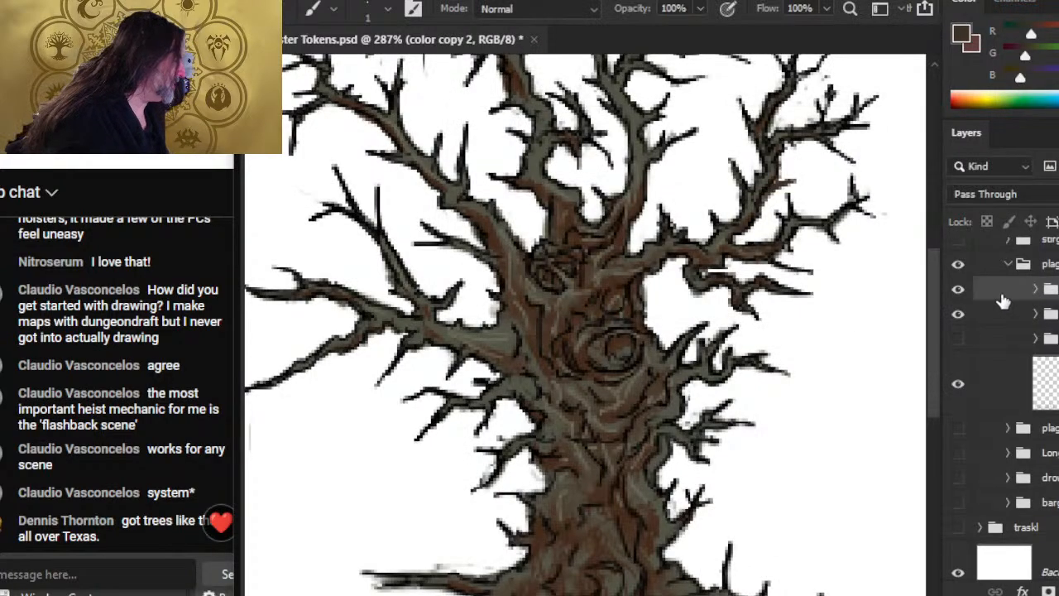
Step: Merge the duplicated color group into a single layer and hide the original color group
right_click(1002, 300)
click(1038, 574)
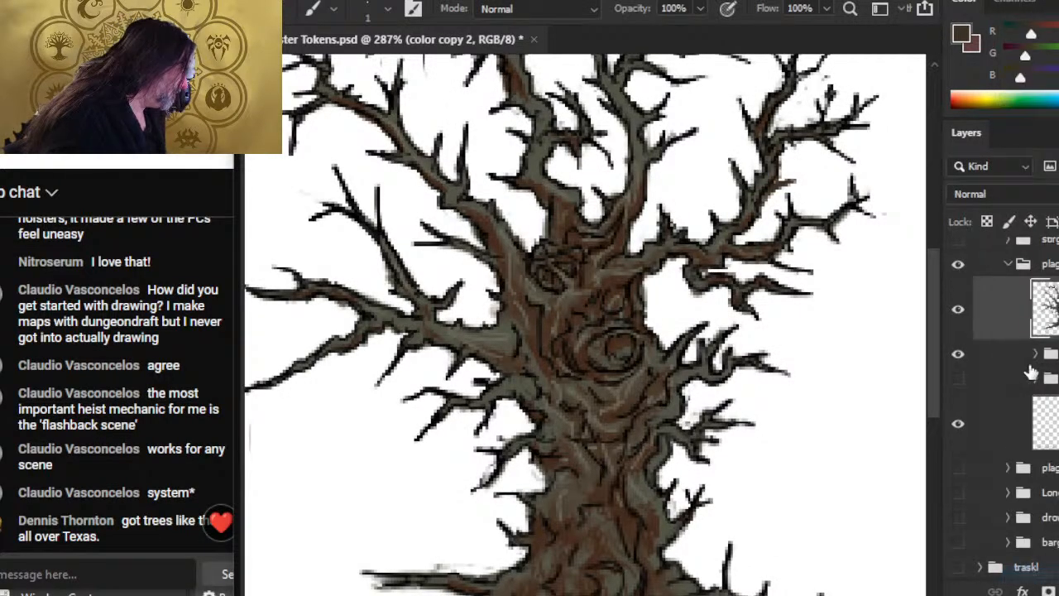
click(960, 355)
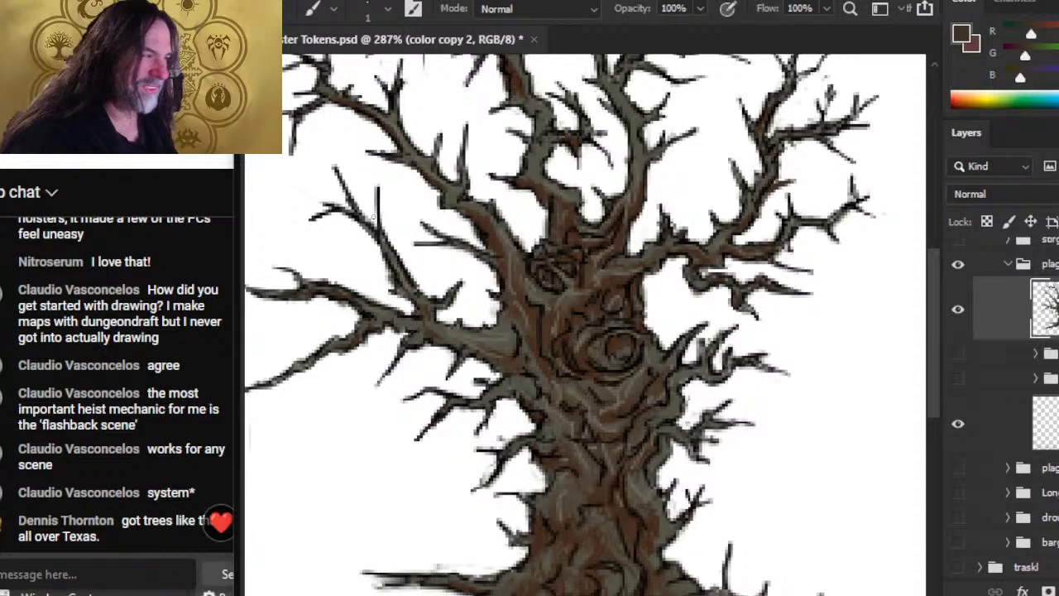
Step: Erase stray brown color outside the outlines of the upper-left branches with a 1 px eraser
key(e)
scroll(529, 240, up, 5)
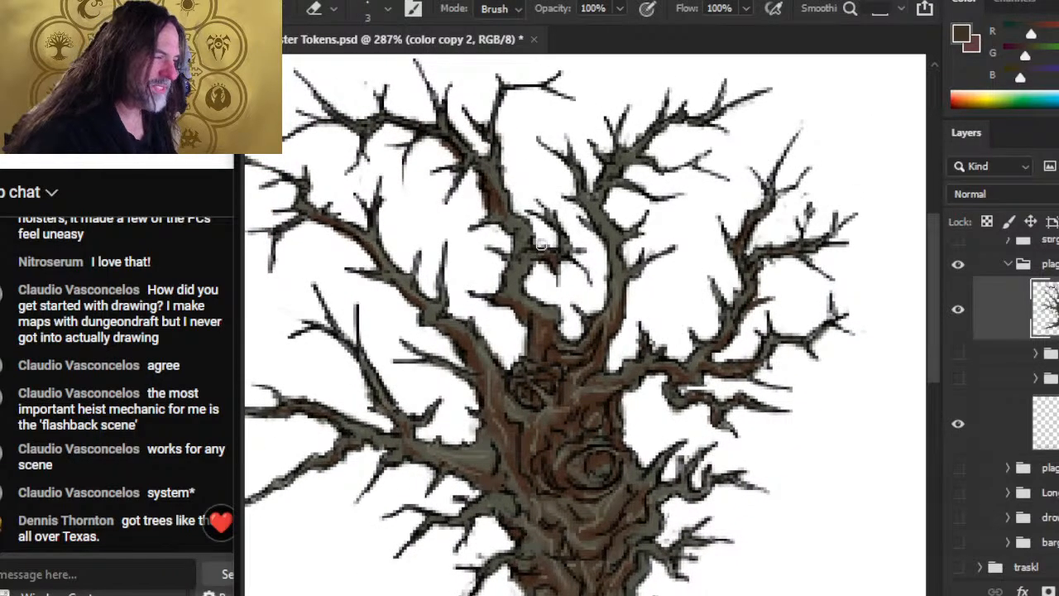
key(bracketleft)
key(bracketleft)
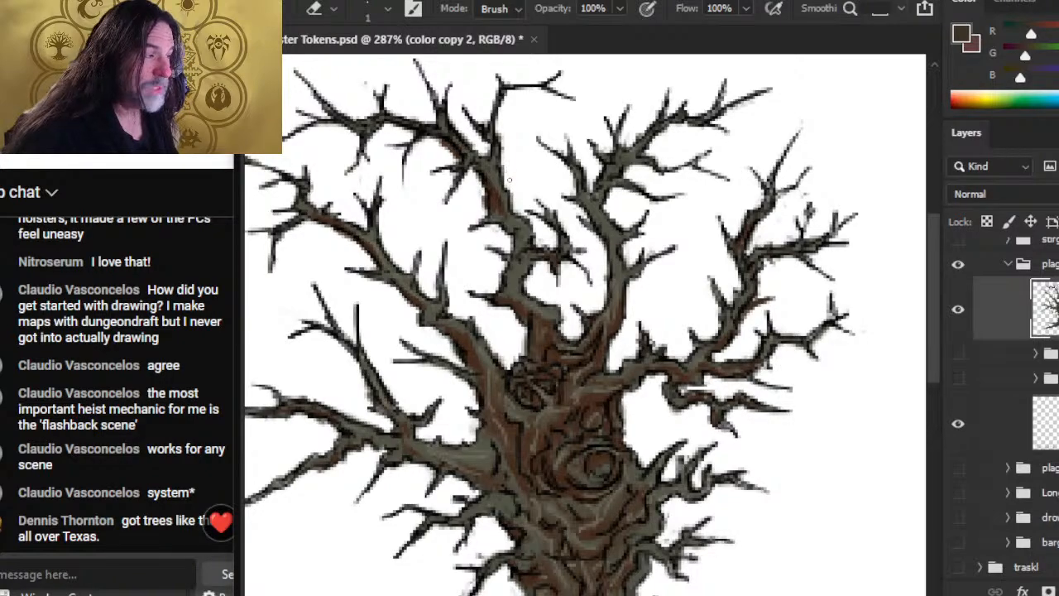
mouse_move(503, 178)
mouse_down()
mouse_move(501, 159)
mouse_move(506, 187)
mouse_move(489, 209)
mouse_move(490, 199)
mouse_up()
drag(484, 191, 491, 203)
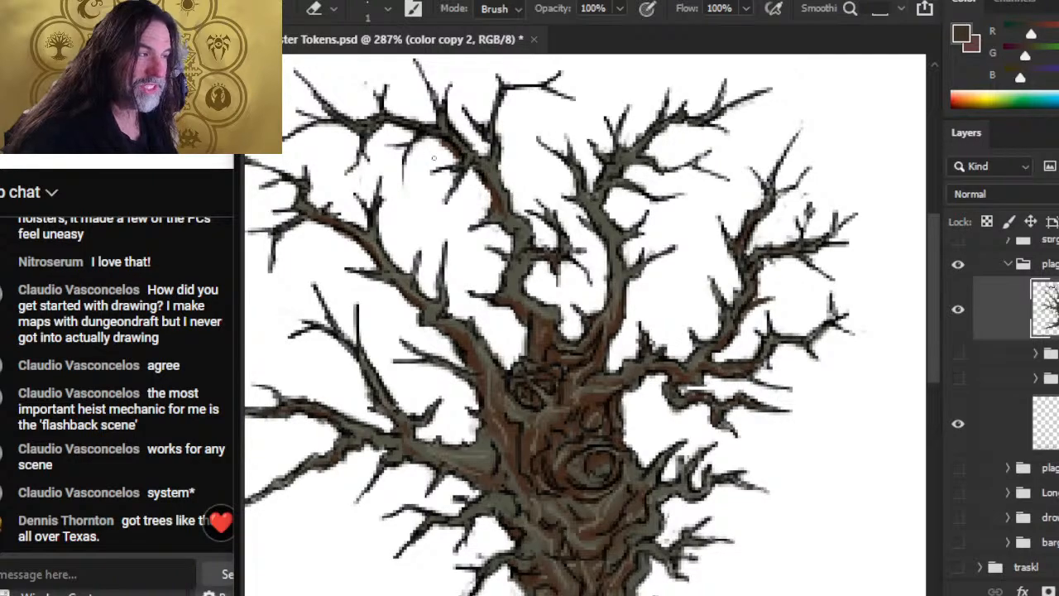
mouse_move(438, 143)
mouse_down()
mouse_move(456, 158)
mouse_move(442, 145)
mouse_up()
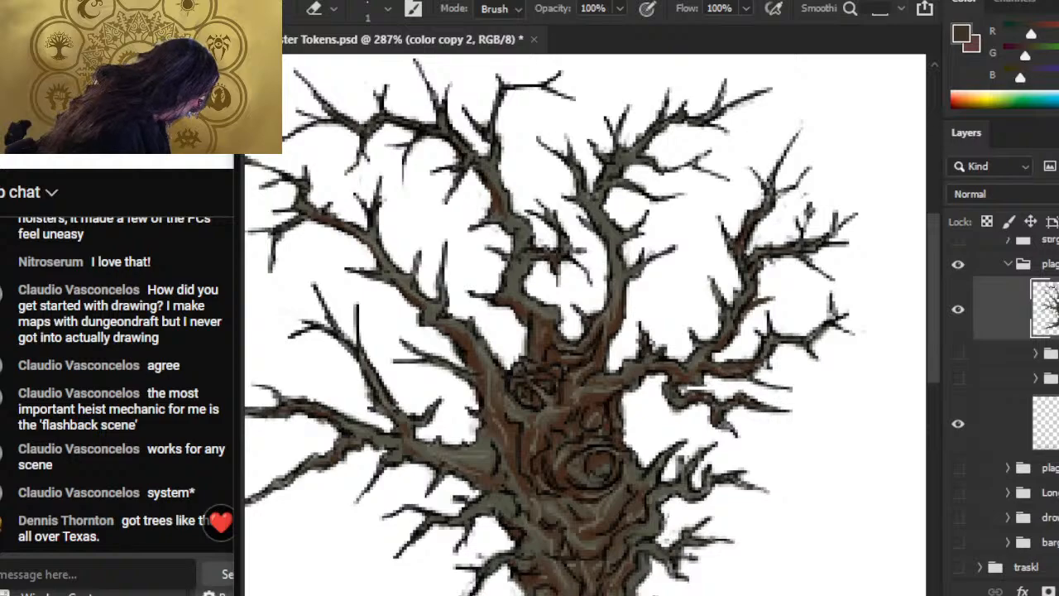
Step: Save the document with the whole Plague Oak canvas in view
key(z)
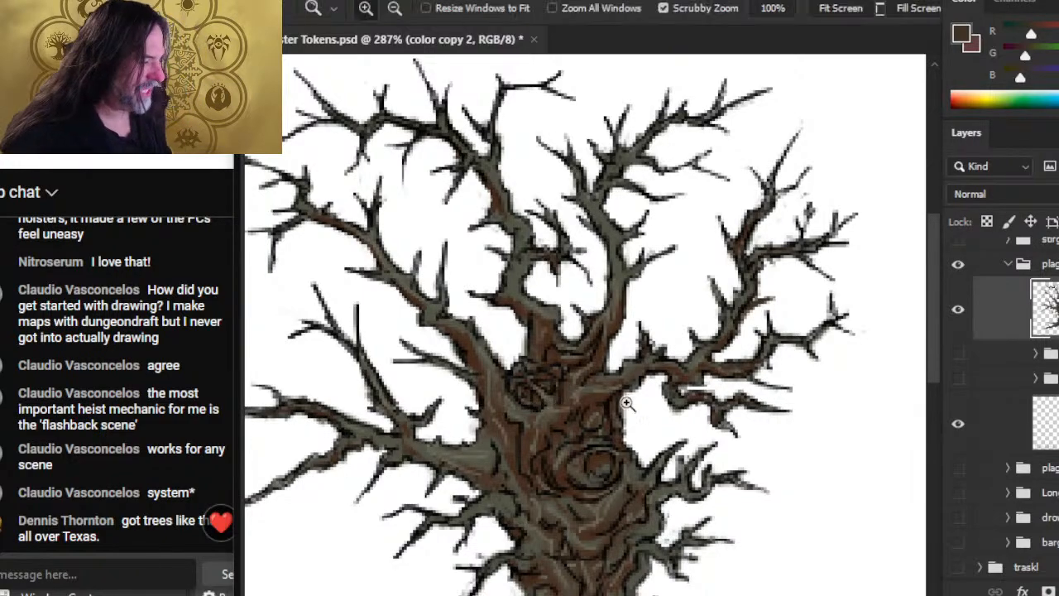
drag(567, 393, 508, 379)
key(ctrl+s)
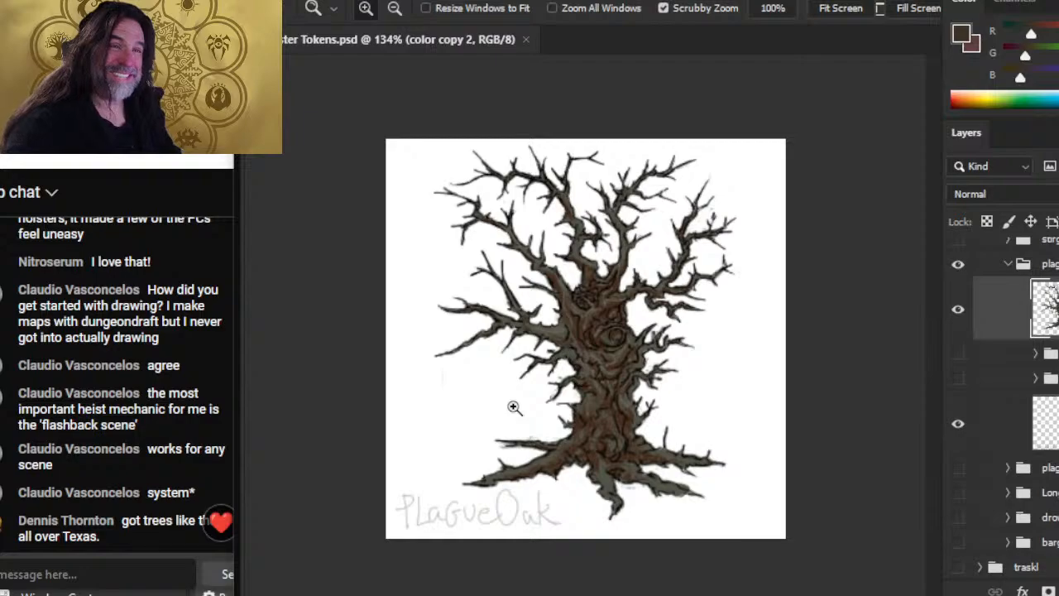
Step: Switch to the OBS window
key(alt+Tab)
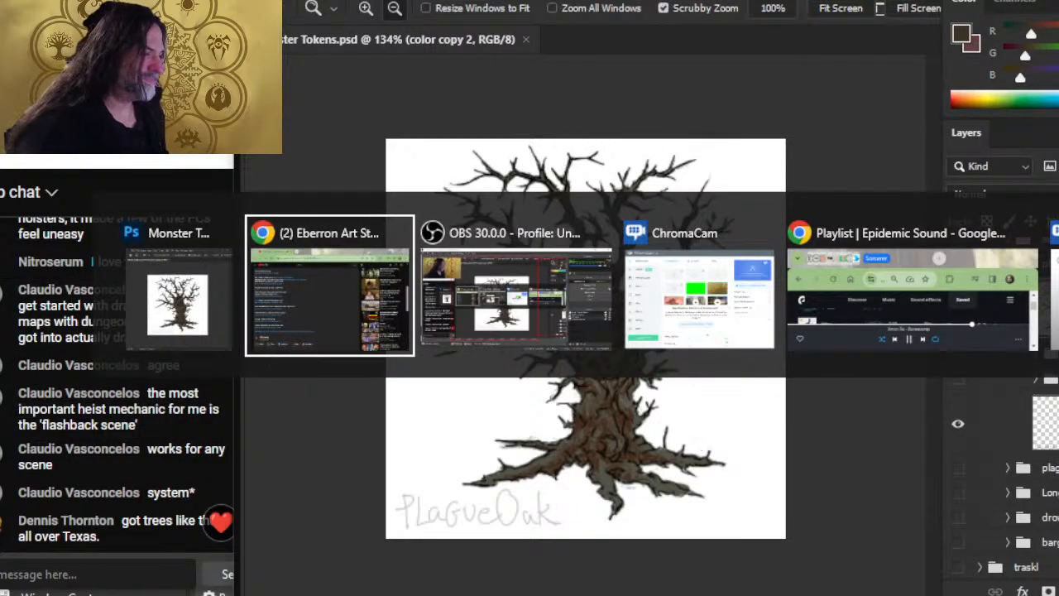
key(alt+Tab)
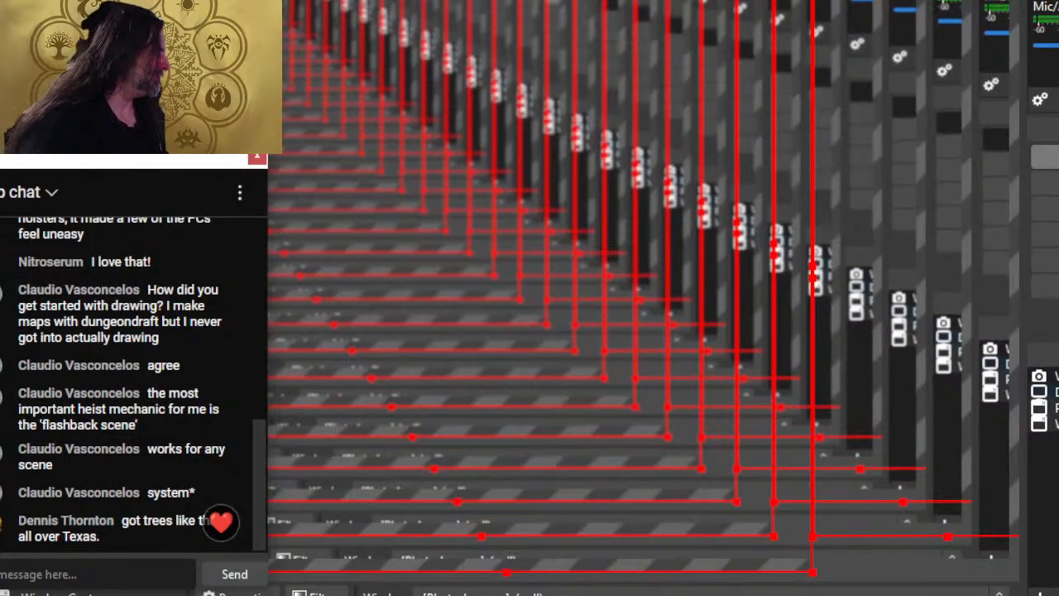